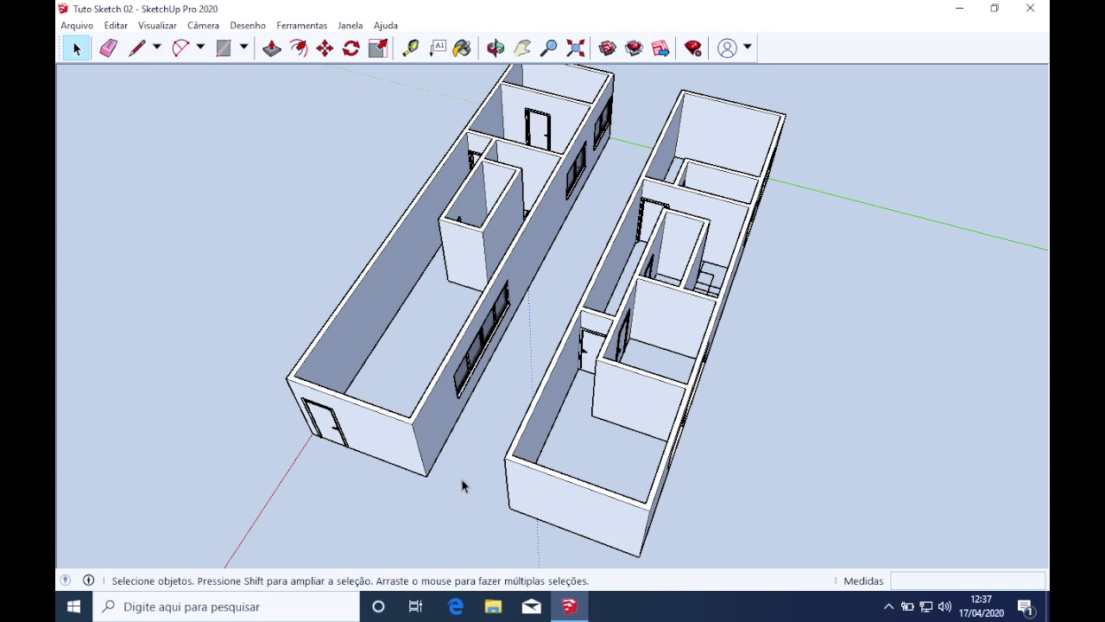
Orbit around the two house models until looking up at them from below
{"action": "middle_click_drag", "start_coordinate": [522, 438], "coordinate": [404, 442]}
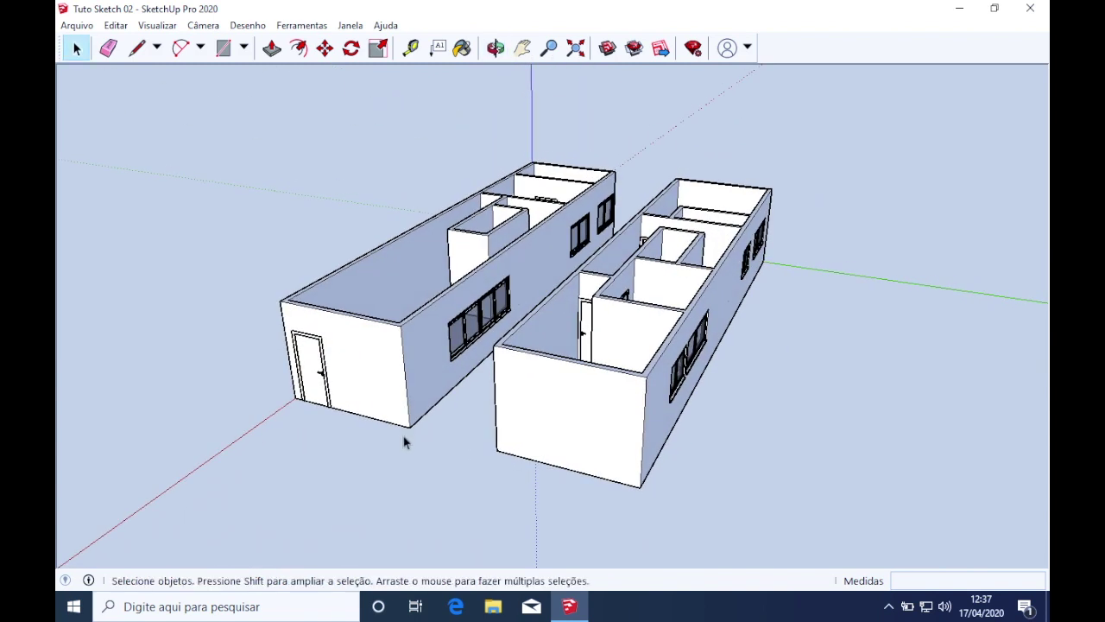
{"action": "middle_click_drag", "start_coordinate": [611, 223], "coordinate": [664, 246]}
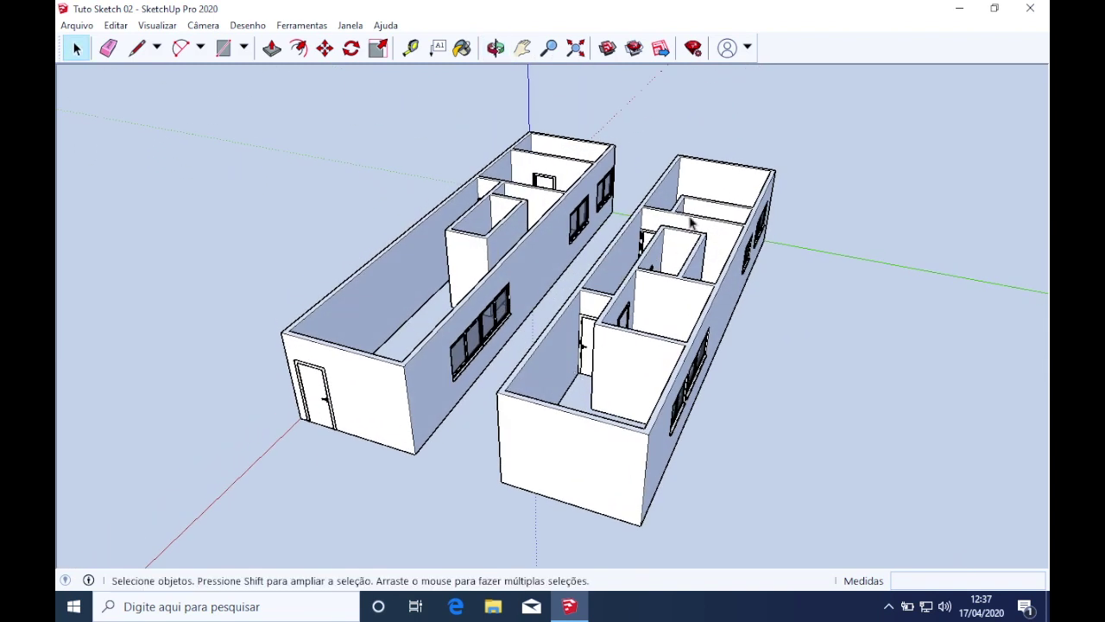
{"action": "mouse_move", "coordinate": [596, 358]}
{"action": "middle_mouse_down"}
{"action": "mouse_move", "coordinate": [582, 395]}
{"action": "mouse_move", "coordinate": [619, 439]}
{"action": "mouse_move", "coordinate": [918, 474]}
{"action": "middle_mouse_up"}
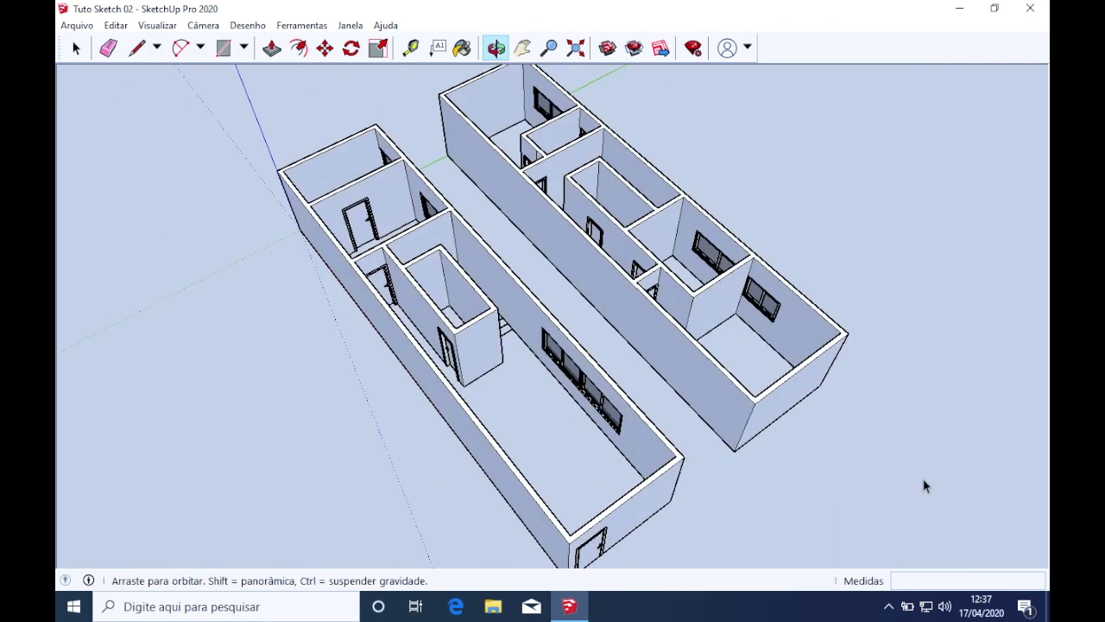
{"action": "scroll", "coordinate": [480, 320], "scroll_direction": "up", "scroll_amount": 3}
{"action": "mouse_move", "coordinate": [620, 365]}
{"action": "middle_mouse_down"}
{"action": "mouse_move", "coordinate": [501, 291]}
{"action": "mouse_move", "coordinate": [397, 292]}
{"action": "middle_mouse_up"}
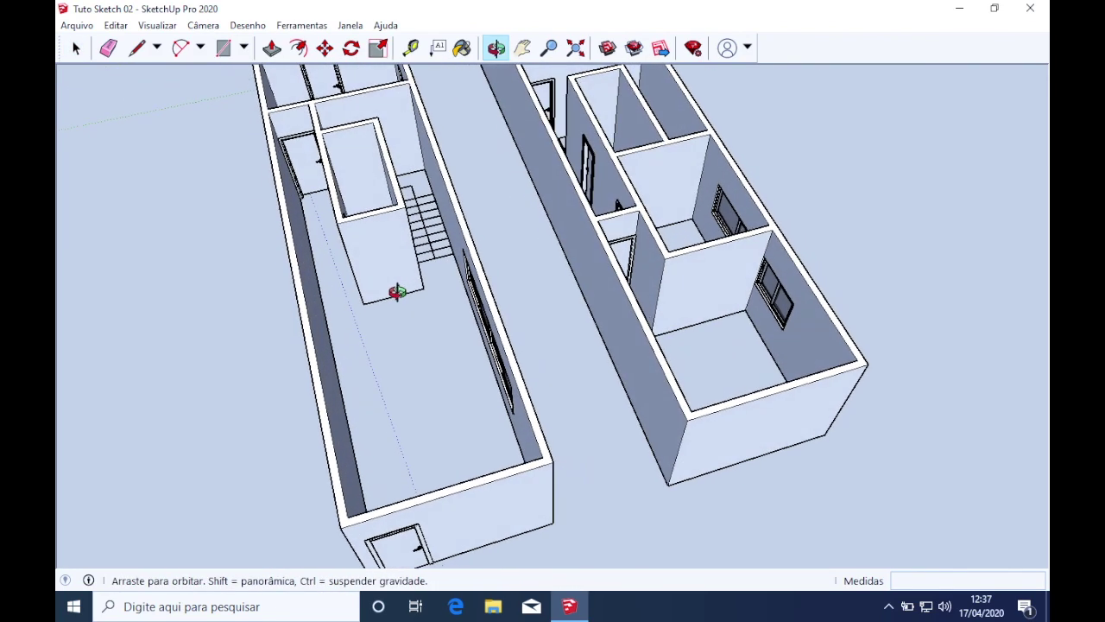
{"action": "mouse_move", "coordinate": [523, 231]}
{"action": "middle_mouse_down"}
{"action": "mouse_move", "coordinate": [515, 363]}
{"action": "mouse_move", "coordinate": [789, 387]}
{"action": "mouse_move", "coordinate": [681, 293]}
{"action": "mouse_move", "coordinate": [439, 289]}
{"action": "mouse_move", "coordinate": [388, 229]}
{"action": "mouse_move", "coordinate": [375, 250]}
{"action": "mouse_move", "coordinate": [445, 120]}
{"action": "mouse_move", "coordinate": [439, 136]}
{"action": "mouse_move", "coordinate": [457, 172]}
{"action": "middle_mouse_up"}
{"action": "mouse_move", "coordinate": [503, 424]}
{"action": "middle_mouse_down"}
{"action": "mouse_move", "coordinate": [497, 116]}
{"action": "mouse_move", "coordinate": [493, 247]}
{"action": "mouse_move", "coordinate": [333, 290]}
{"action": "middle_mouse_up"}
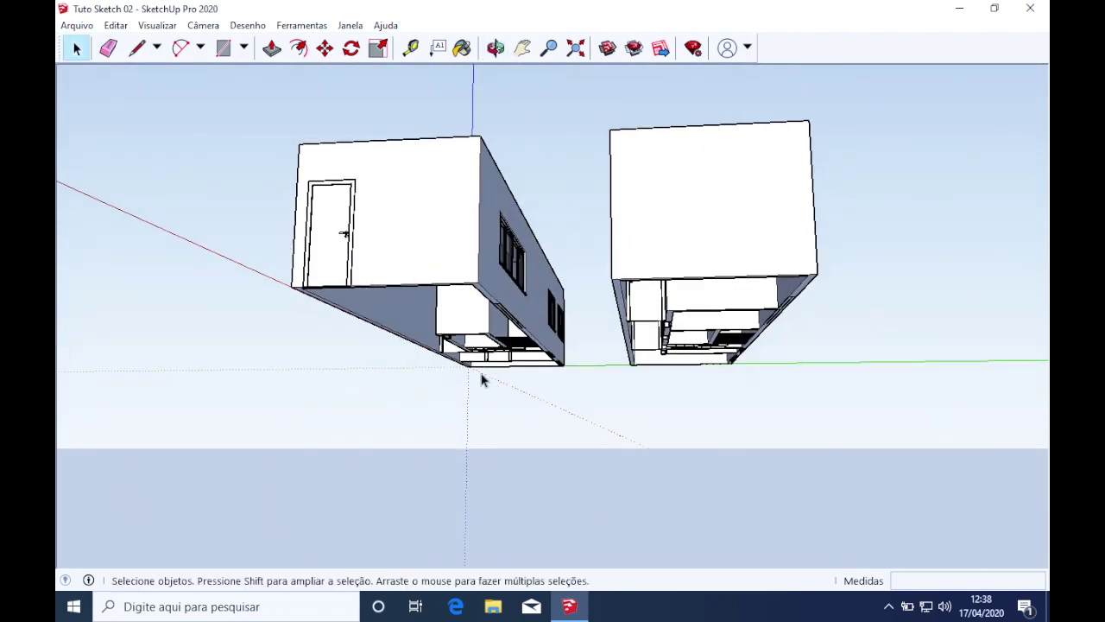
Open the house group for editing and select the left building
{"action": "left_click", "coordinate": [404, 232]}
{"action": "double_click", "coordinate": [412, 239]}
{"action": "left_click", "coordinate": [412, 308]}
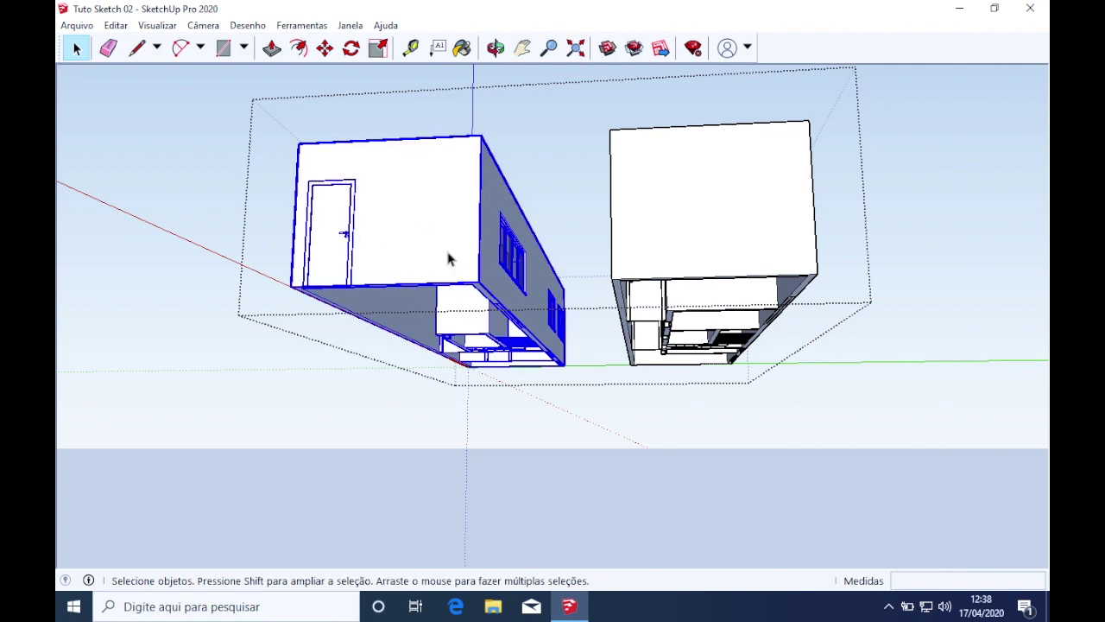
{"action": "middle_click_drag", "start_coordinate": [473, 239], "coordinate": [426, 300]}
{"action": "key", "text": "Escape"}
{"action": "key", "text": "o"}
{"action": "left_click_drag", "start_coordinate": [388, 323], "coordinate": [424, 155]}
{"action": "key", "text": "space"}
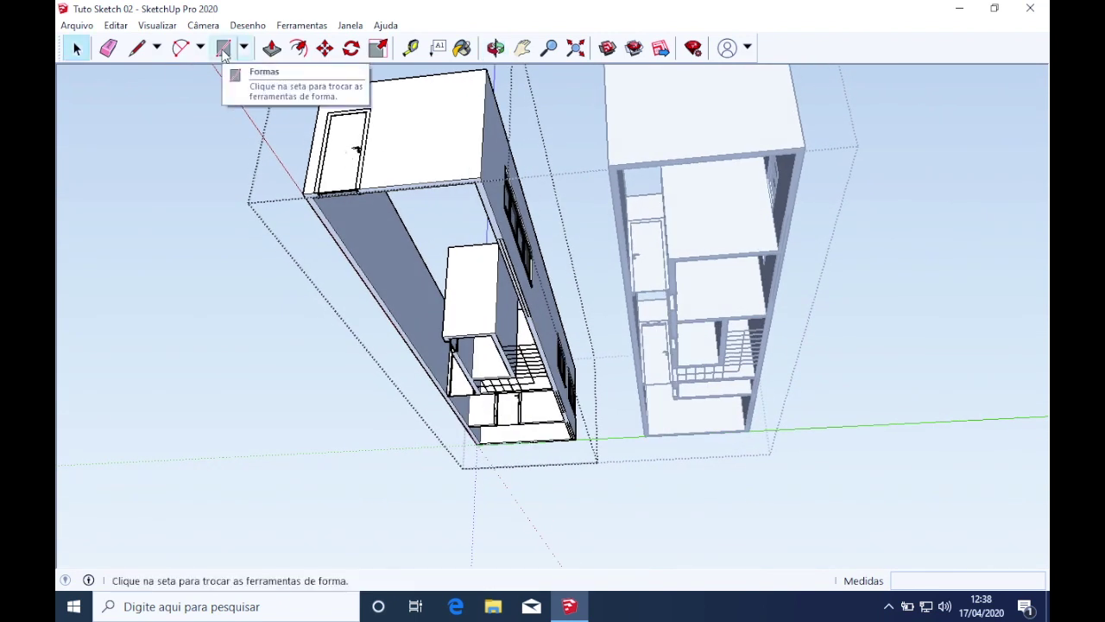
Cancel a started rectangle and select the left building's underside face instead
{"action": "left_click", "coordinate": [223, 50]}
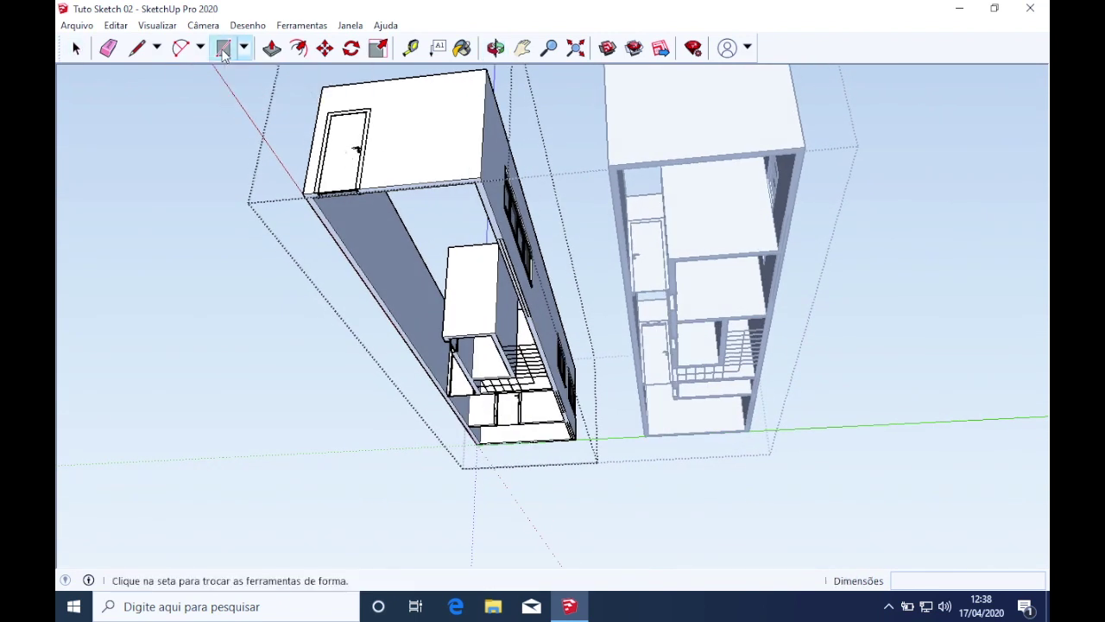
{"action": "left_click", "coordinate": [302, 194]}
{"action": "scroll", "coordinate": [578, 432], "scroll_direction": "up", "scroll_amount": 10}
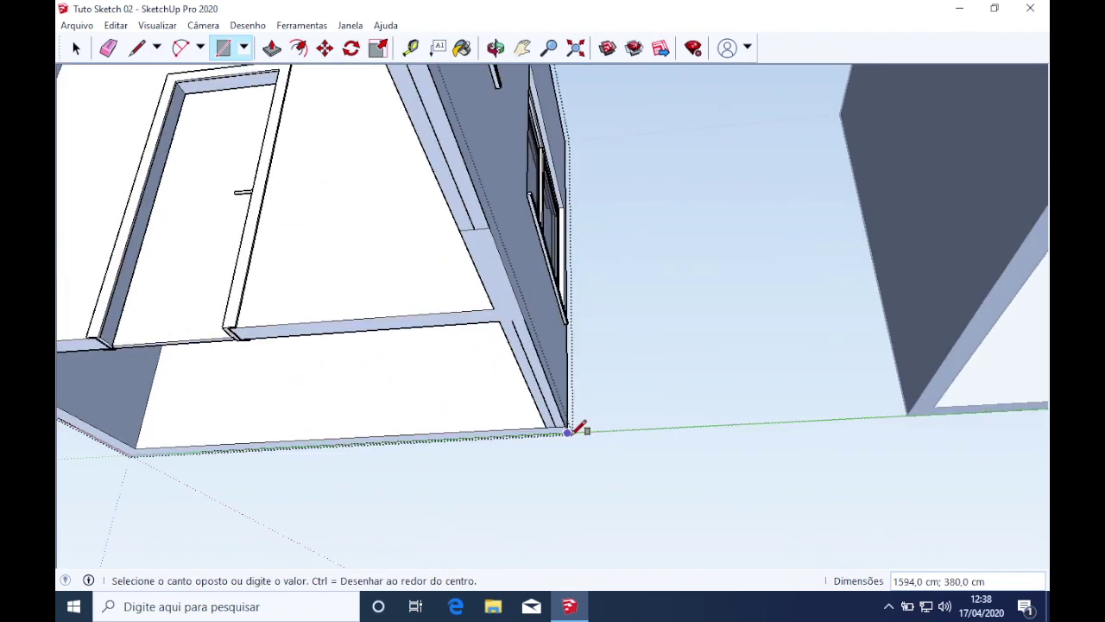
{"action": "key", "text": "Escape"}
{"action": "middle_click_drag", "start_coordinate": [552, 434], "coordinate": [365, 340]}
{"action": "middle_click_drag", "start_coordinate": [348, 293], "coordinate": [327, 307]}
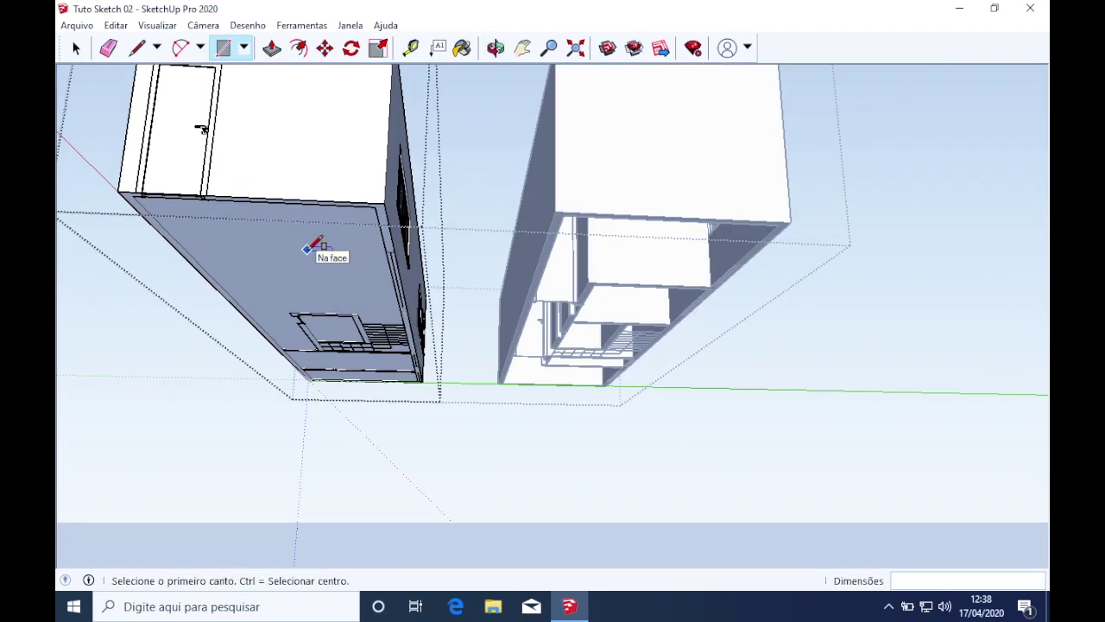
{"action": "key", "text": "space"}
{"action": "left_click", "coordinate": [309, 257]}
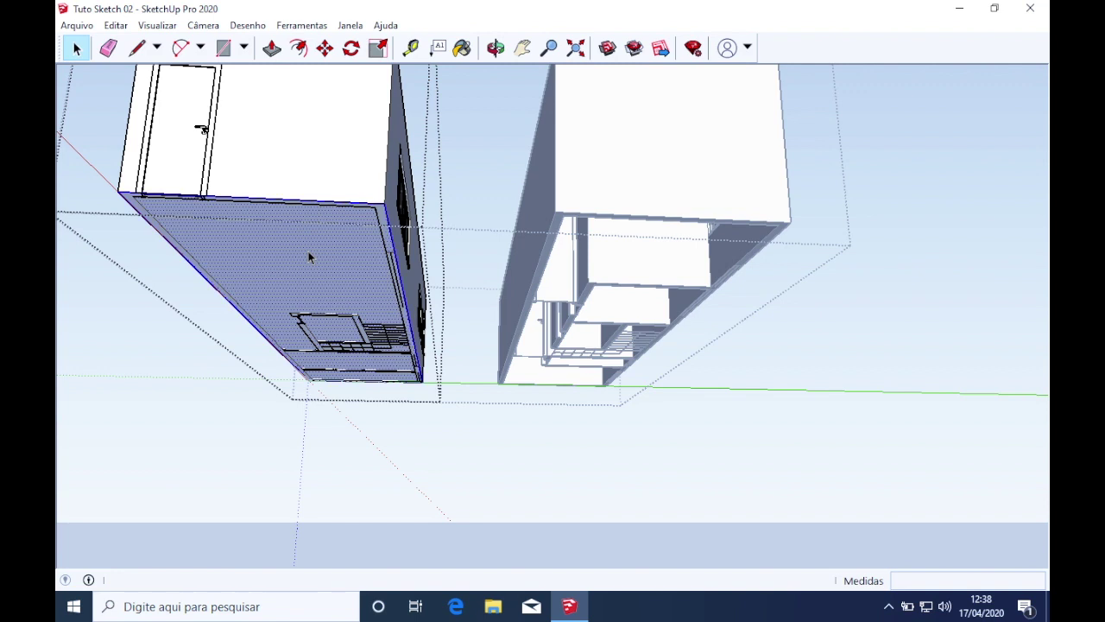
{"action": "middle_click_drag", "start_coordinate": [308, 254], "coordinate": [473, 227]}
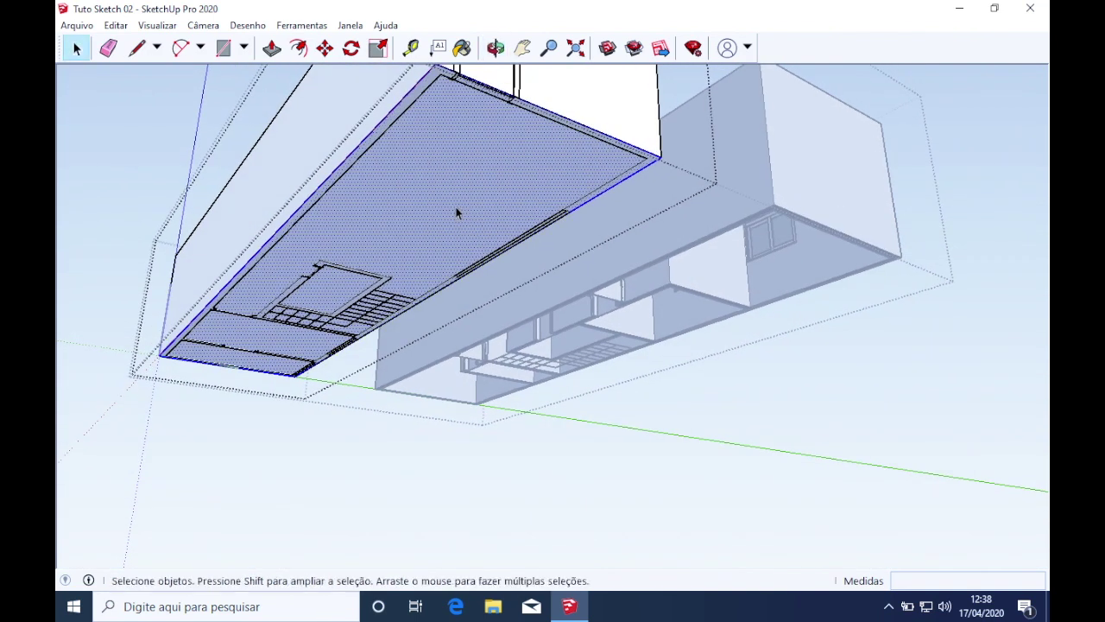
Make the selected underside face its own group with Criar grupo
{"action": "right_click", "coordinate": [458, 212]}
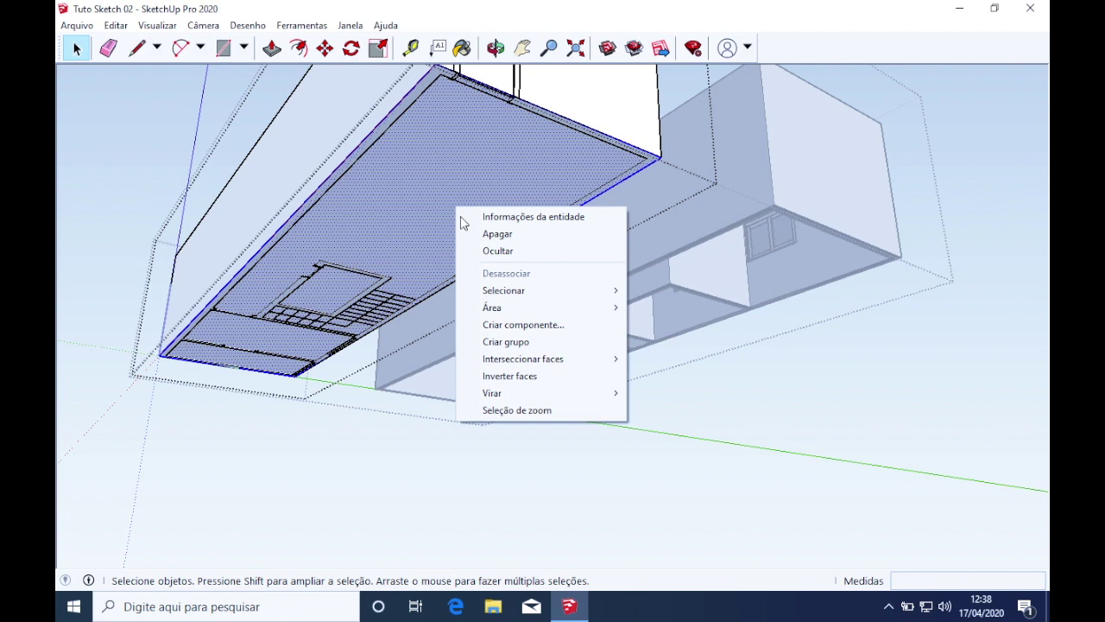
{"action": "left_click", "coordinate": [507, 342]}
{"action": "middle_click_drag", "start_coordinate": [401, 341], "coordinate": [403, 302]}
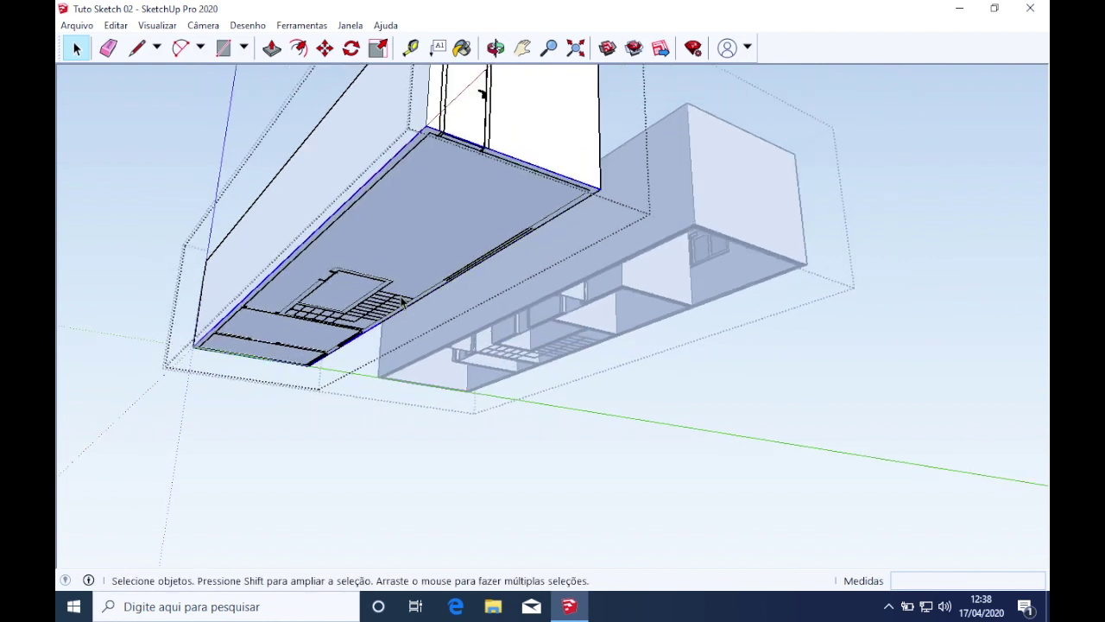
{"action": "left_click", "coordinate": [419, 223]}
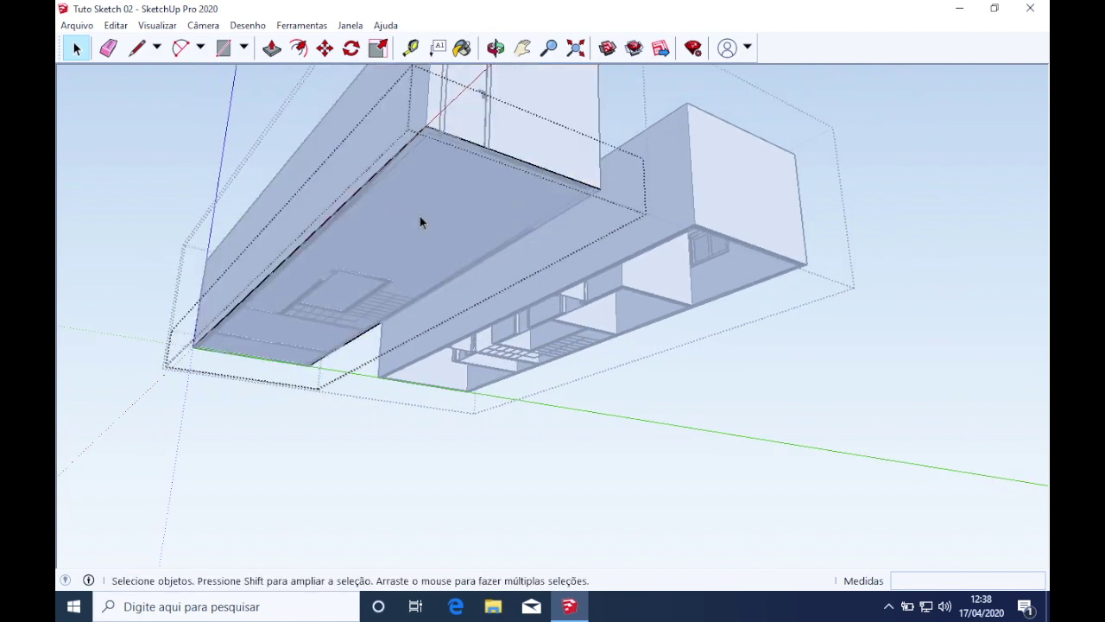
Push/pull the grouped face downward into a 15 cm thick slab
{"action": "key", "text": "p"}
{"action": "middle_click_drag", "start_coordinate": [420, 217], "coordinate": [402, 256]}
{"action": "left_click_drag", "start_coordinate": [425, 275], "coordinate": [425, 283]}
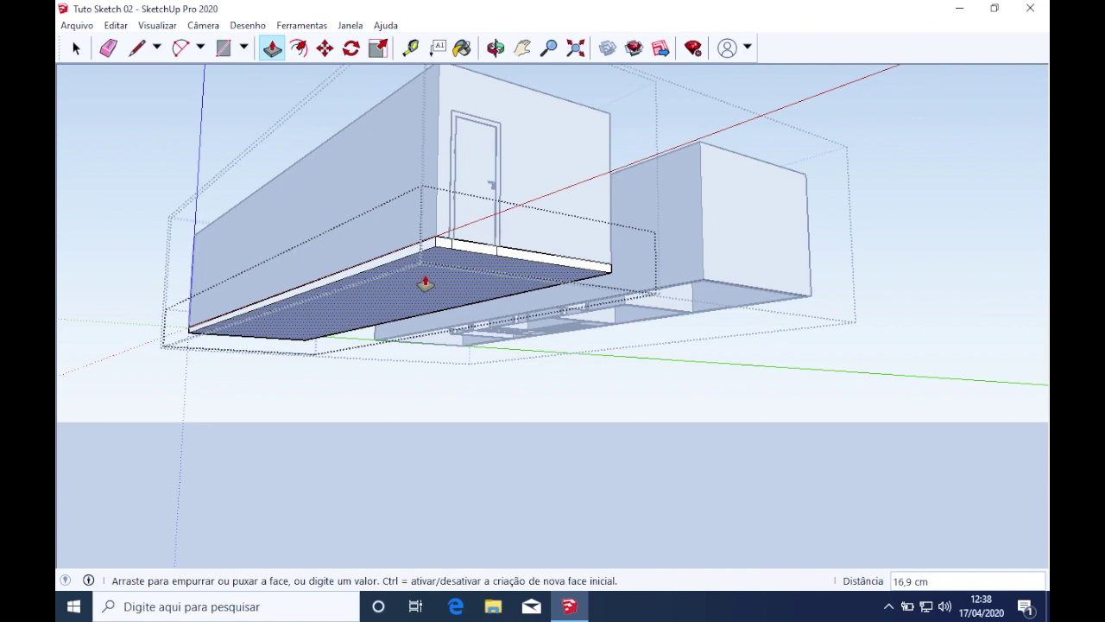
{"action": "left_click_drag", "start_coordinate": [425, 284], "coordinate": [425, 283]}
{"action": "scroll", "coordinate": [426, 283], "scroll_direction": "up", "scroll_amount": 5}
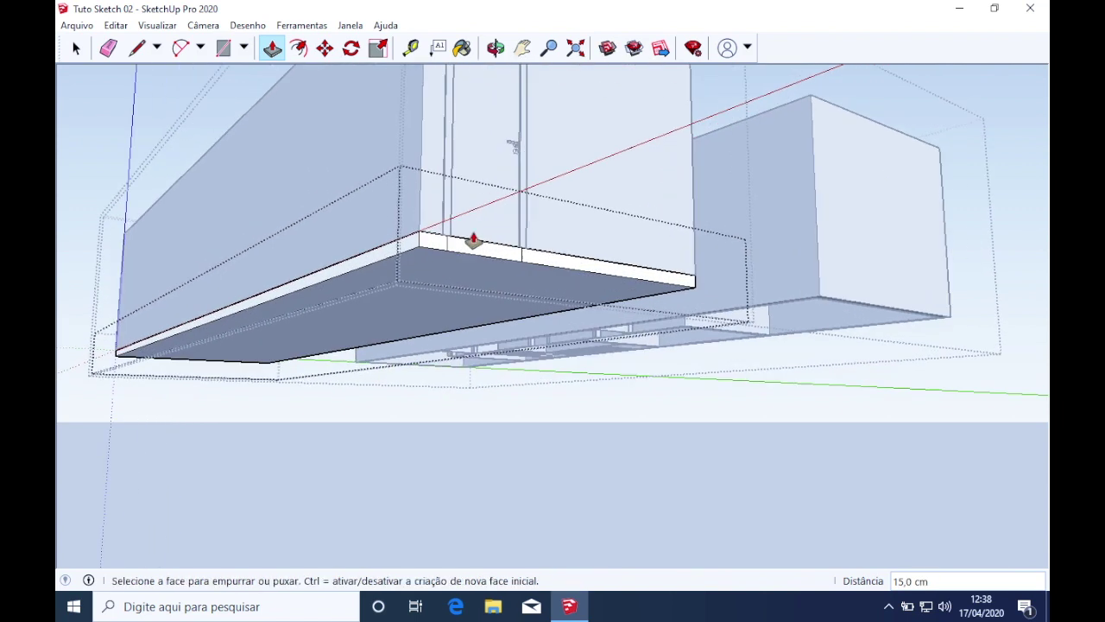
{"action": "middle_click_drag", "start_coordinate": [506, 249], "coordinate": [522, 269]}
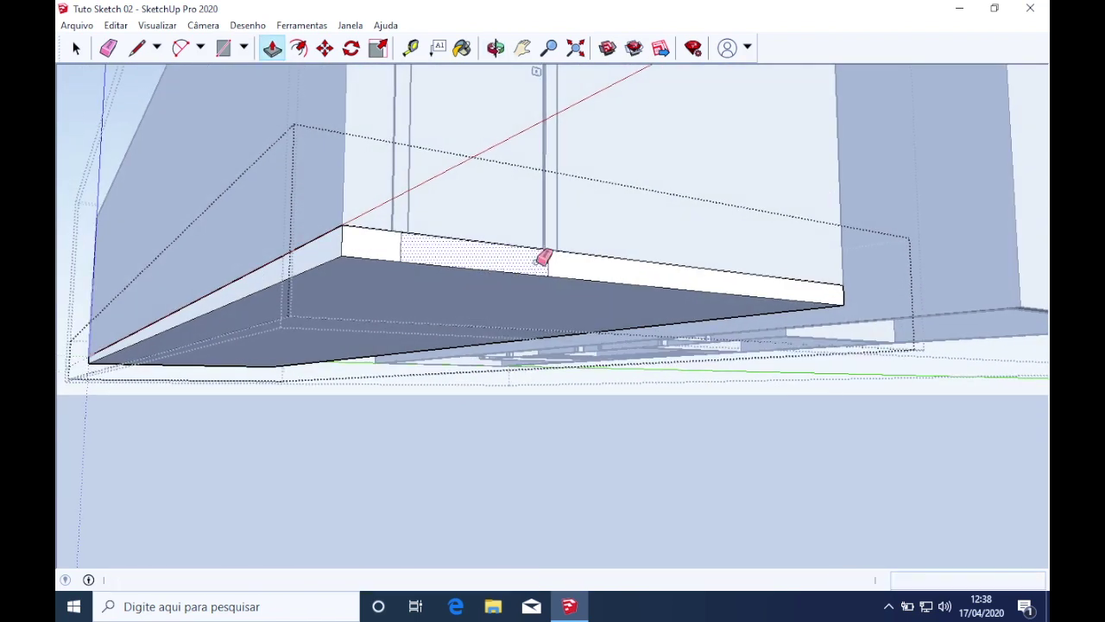
Erase the stray vertical lines on the slab's front and side faces
{"action": "key", "text": "e"}
{"action": "left_click", "coordinate": [402, 251]}
{"action": "middle_click_drag", "start_coordinate": [437, 250], "coordinate": [582, 323]}
{"action": "scroll", "coordinate": [583, 325], "scroll_direction": "down", "scroll_amount": 3}
{"action": "scroll", "coordinate": [584, 326], "scroll_direction": "down", "scroll_amount": 2}
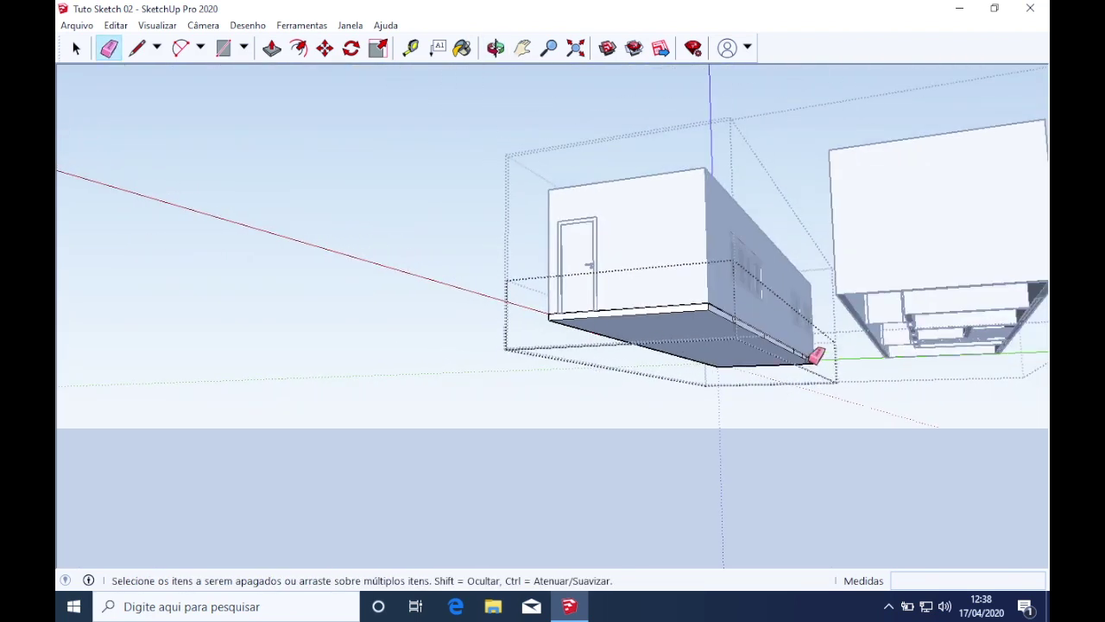
{"action": "scroll", "coordinate": [813, 354], "scroll_direction": "up", "scroll_amount": 8}
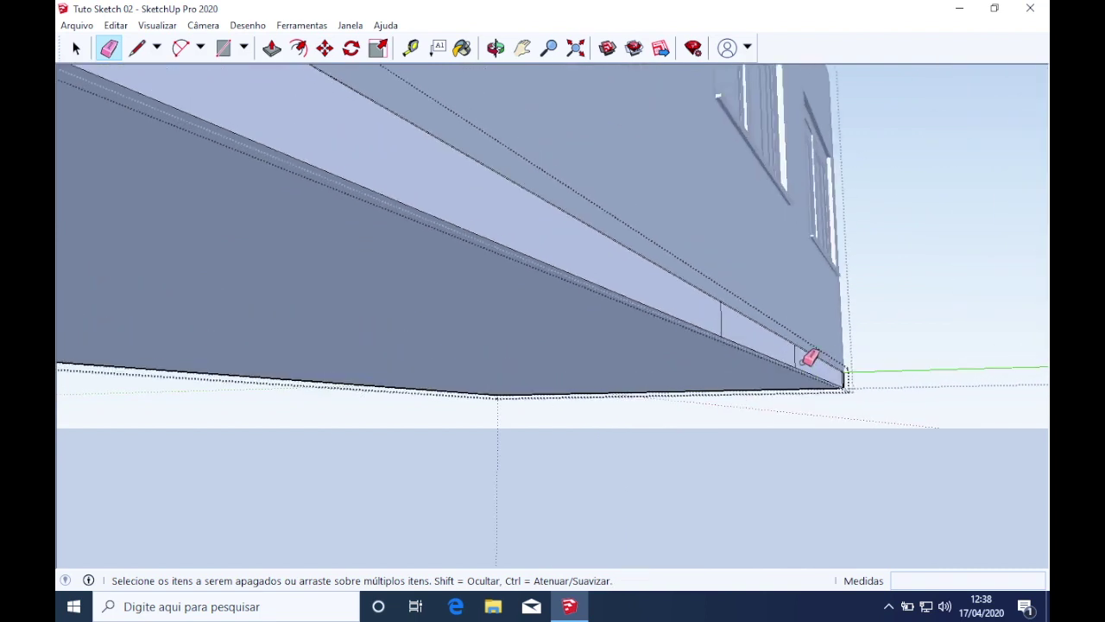
{"action": "scroll", "coordinate": [703, 348], "scroll_direction": "down", "scroll_amount": 4}
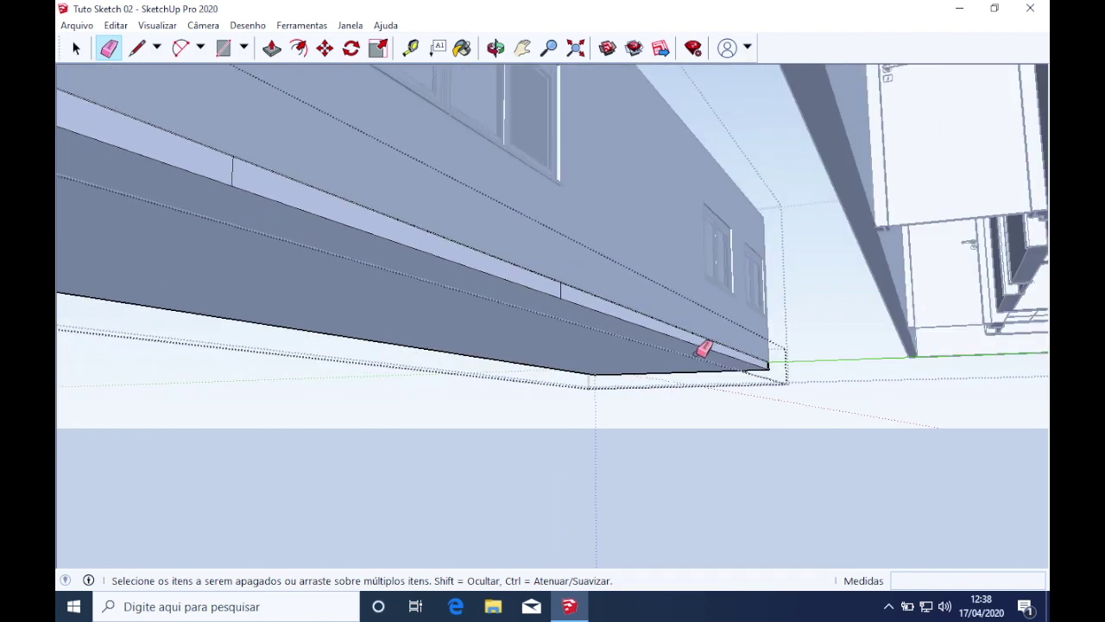
{"action": "left_click", "coordinate": [561, 289]}
{"action": "left_click", "coordinate": [233, 174]}
Erase the remaining short line near the slab's corner on its other side
{"action": "scroll", "coordinate": [278, 229], "scroll_direction": "down", "scroll_amount": 2}
{"action": "middle_click_drag", "start_coordinate": [281, 237], "coordinate": [196, 208], "text": "shift"}
{"action": "scroll", "coordinate": [597, 218], "scroll_direction": "up", "scroll_amount": 6}
{"action": "mouse_move", "coordinate": [632, 285]}
{"action": "middle_mouse_down"}
{"action": "mouse_move", "coordinate": [553, 363]}
{"action": "mouse_move", "coordinate": [444, 382]}
{"action": "middle_mouse_up"}
{"action": "scroll", "coordinate": [442, 383], "scroll_direction": "up", "scroll_amount": 2}
{"action": "left_click", "coordinate": [421, 385]}
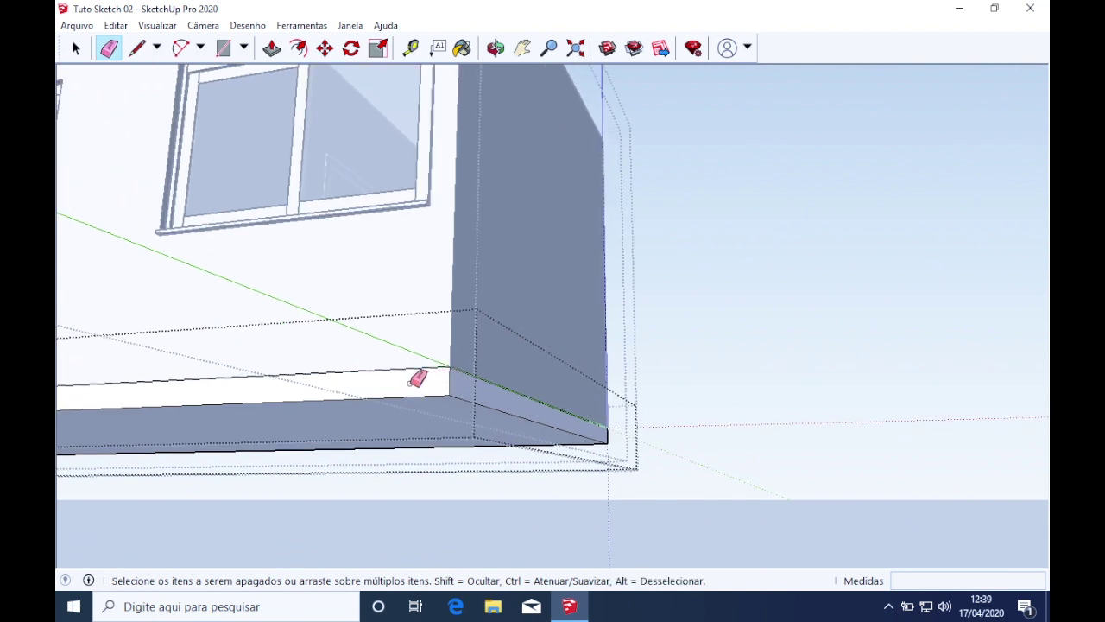
{"action": "scroll", "coordinate": [455, 385], "scroll_direction": "down", "scroll_amount": 3}
{"action": "scroll", "coordinate": [458, 383], "scroll_direction": "down", "scroll_amount": 4}
{"action": "mouse_move", "coordinate": [409, 439]}
{"action": "middle_mouse_down"}
{"action": "mouse_move", "coordinate": [205, 521]}
{"action": "mouse_move", "coordinate": [452, 399]}
{"action": "middle_mouse_up"}
{"action": "left_click", "coordinate": [320, 27]}
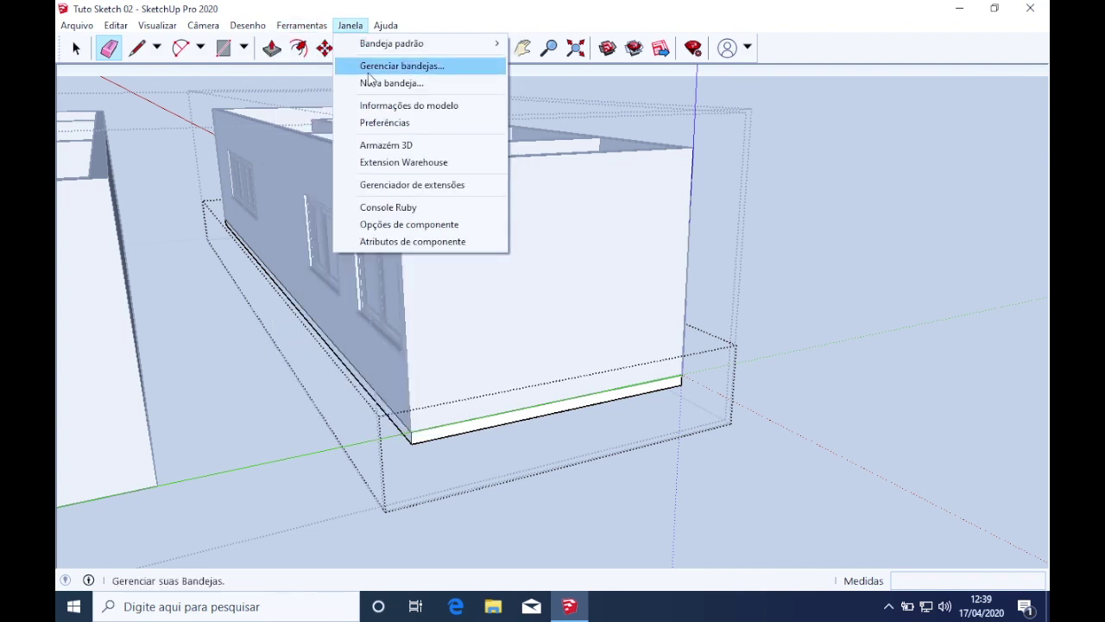
Assign '.' as the shortcut for 'ocultar o resto' and use it to isolate the slab
{"action": "left_click", "coordinate": [382, 124]}
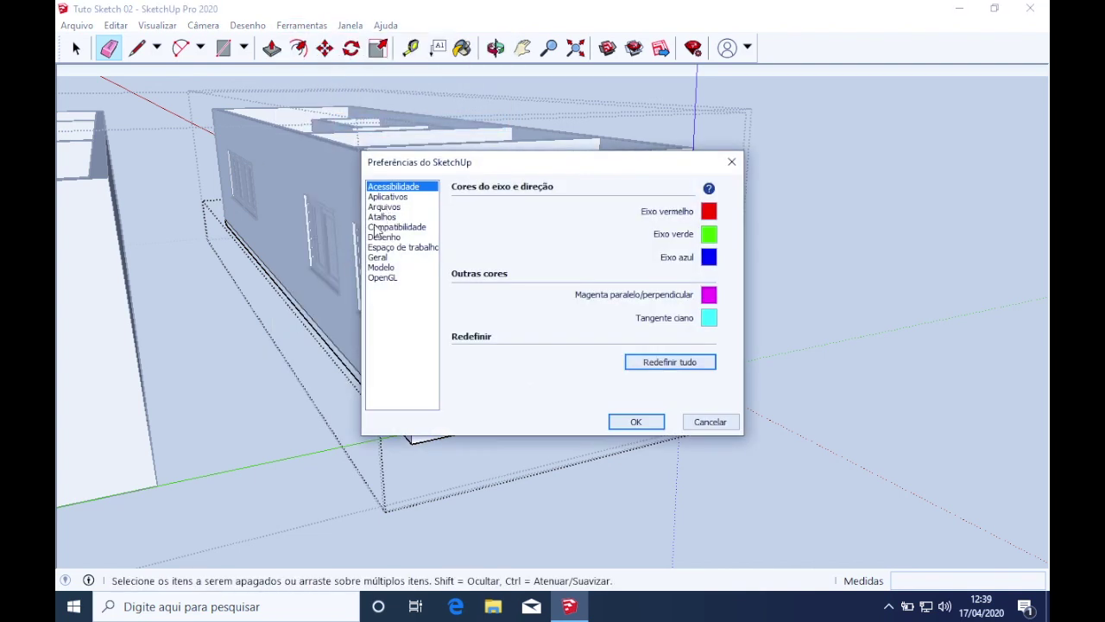
{"action": "left_click", "coordinate": [381, 217]}
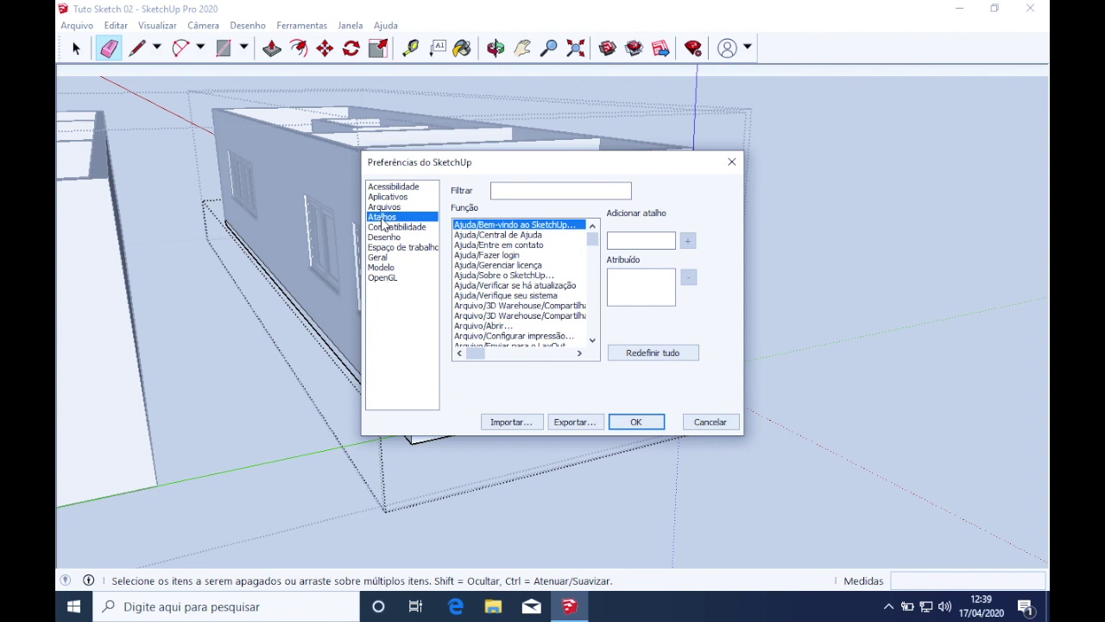
{"action": "left_click", "coordinate": [537, 190]}
{"action": "type", "text": "ocultar o resto"}
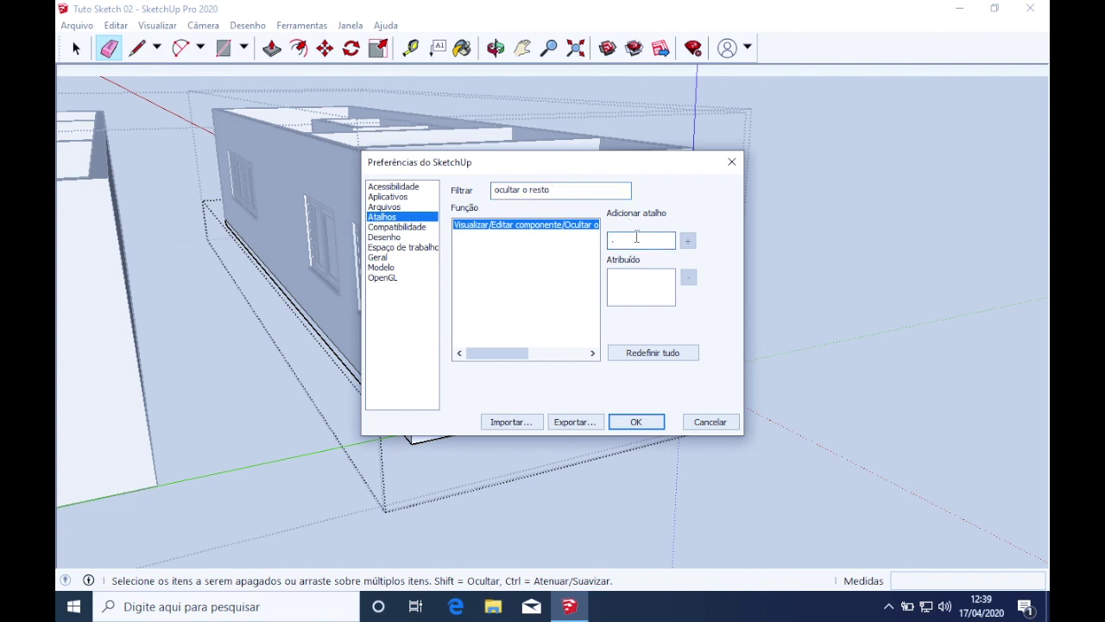
{"action": "left_click", "coordinate": [687, 242]}
{"action": "left_click", "coordinate": [636, 421]}
{"action": "key", "text": "."}
{"action": "mouse_move", "coordinate": [612, 382]}
{"action": "middle_mouse_down"}
{"action": "mouse_move", "coordinate": [57, 360]}
{"action": "mouse_move", "coordinate": [65, 287]}
{"action": "mouse_move", "coordinate": [423, 237]}
{"action": "mouse_move", "coordinate": [387, 265]}
{"action": "mouse_move", "coordinate": [631, 251]}
{"action": "mouse_move", "coordinate": [666, 293]}
{"action": "middle_mouse_up"}
Show the rest of the model again and briefly open then close the left building group
{"action": "key", "text": "."}
{"action": "key", "text": "."}
{"action": "key", "text": "."}
{"action": "key", "text": "."}
{"action": "key", "text": "."}
{"action": "key", "text": "."}
{"action": "key", "text": "."}
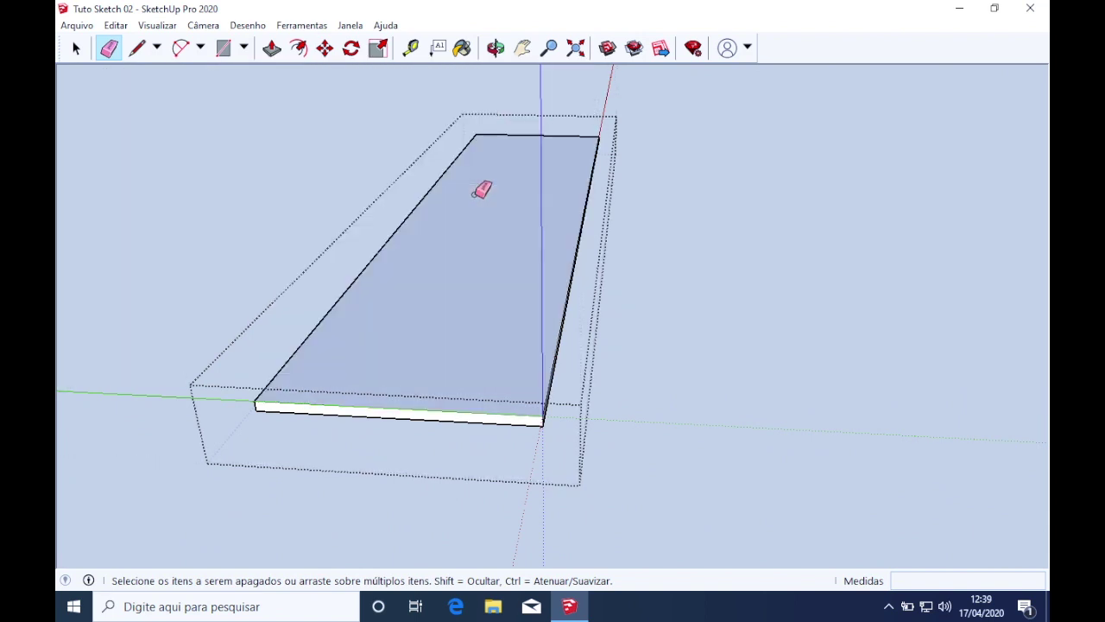
{"action": "middle_click_drag", "start_coordinate": [527, 199], "coordinate": [242, 205]}
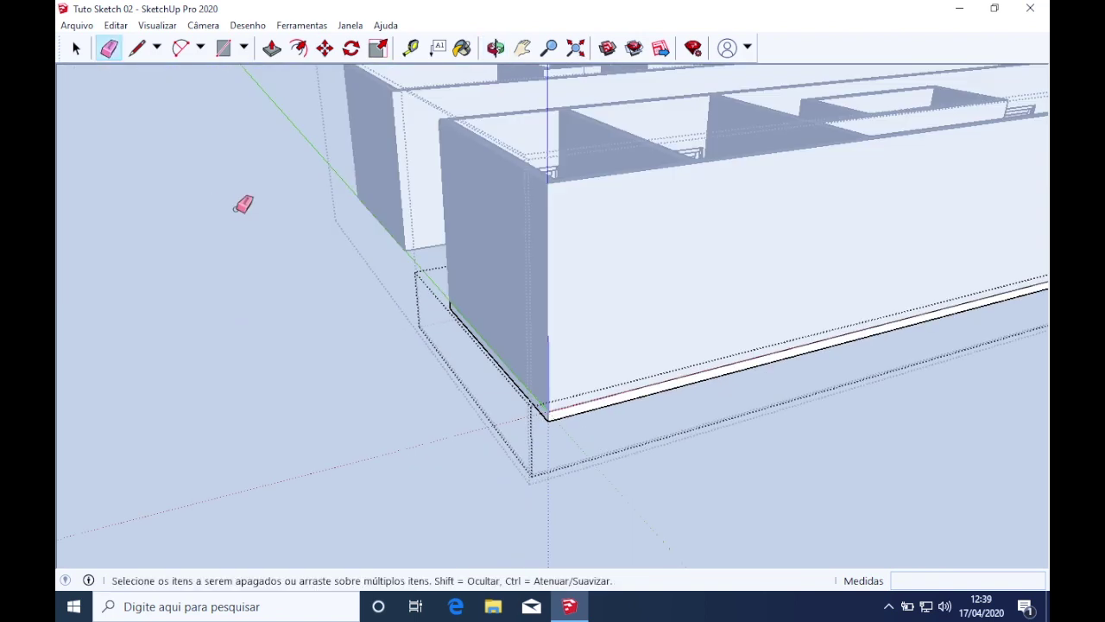
{"action": "scroll", "coordinate": [482, 260], "scroll_direction": "down", "scroll_amount": 4}
{"action": "mouse_move", "coordinate": [958, 272]}
{"action": "middle_mouse_down"}
{"action": "mouse_move", "coordinate": [430, 249]}
{"action": "mouse_move", "coordinate": [379, 229]}
{"action": "mouse_move", "coordinate": [390, 216]}
{"action": "middle_mouse_up"}
{"action": "key", "text": "space"}
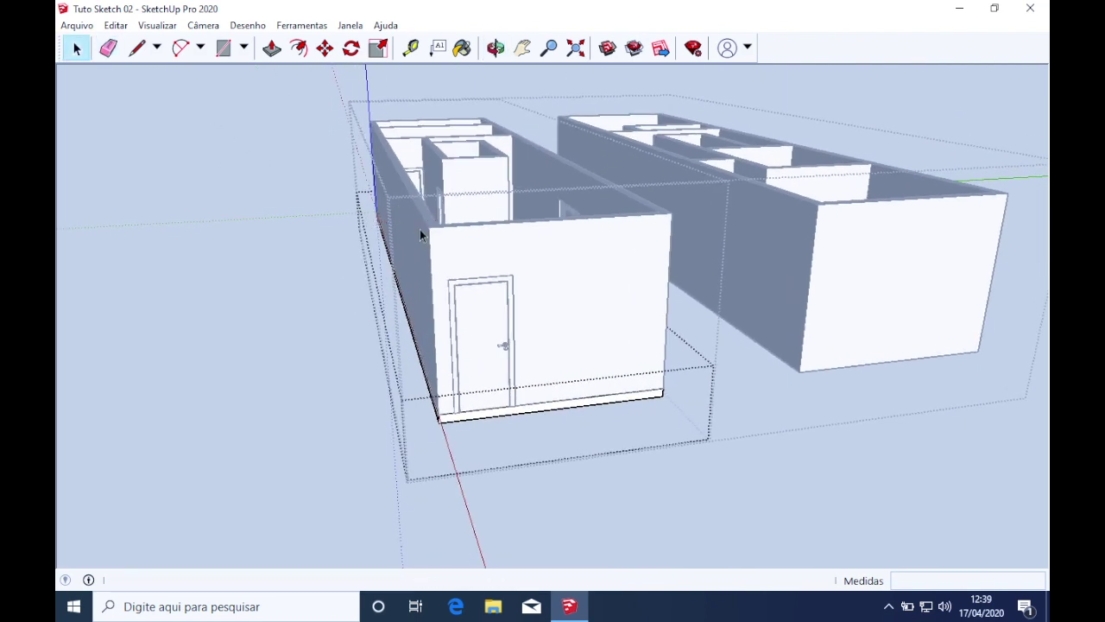
{"action": "double_click", "coordinate": [526, 391]}
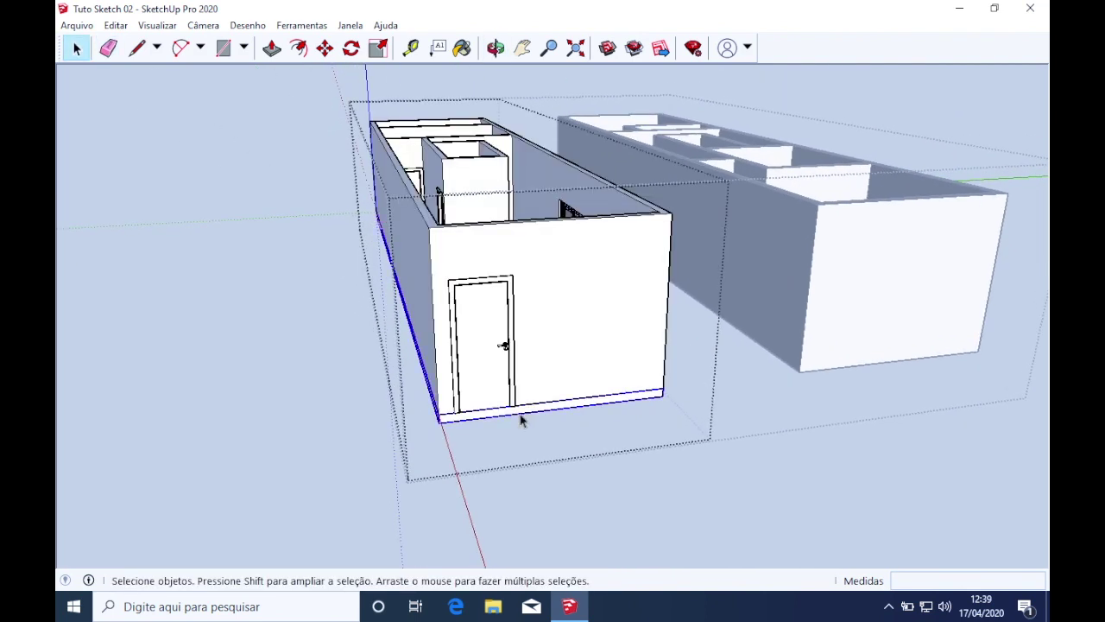
{"action": "scroll", "coordinate": [527, 415], "scroll_direction": "down", "scroll_amount": 2}
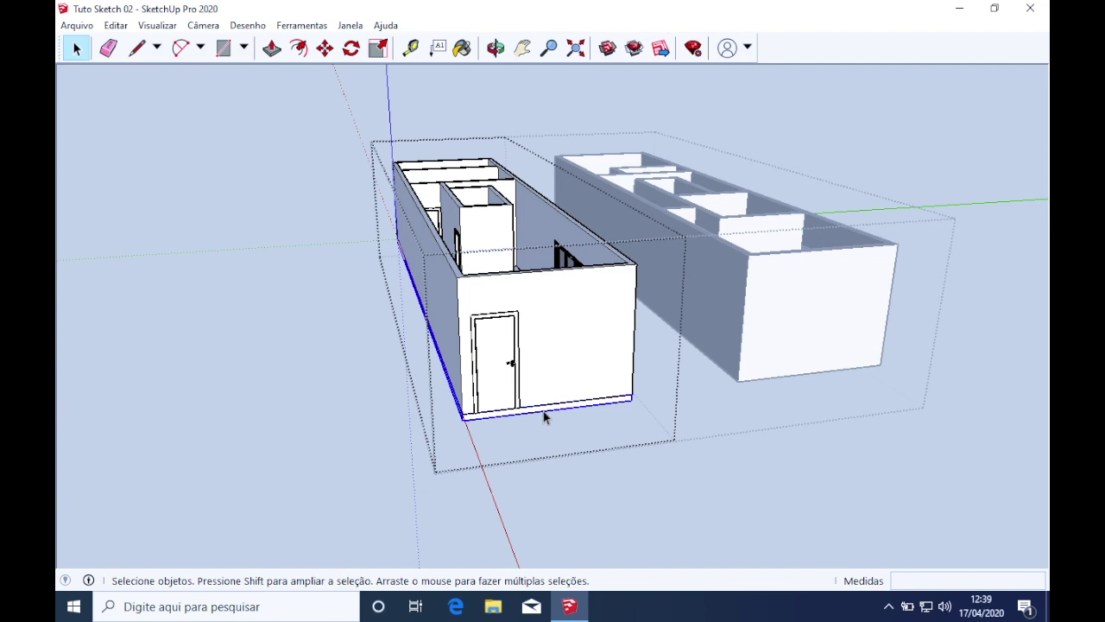
{"action": "left_click", "coordinate": [836, 418]}
{"action": "left_click", "coordinate": [835, 418]}
Open the two-building group and select the upper-floor building inside it
{"action": "left_click", "coordinate": [798, 344]}
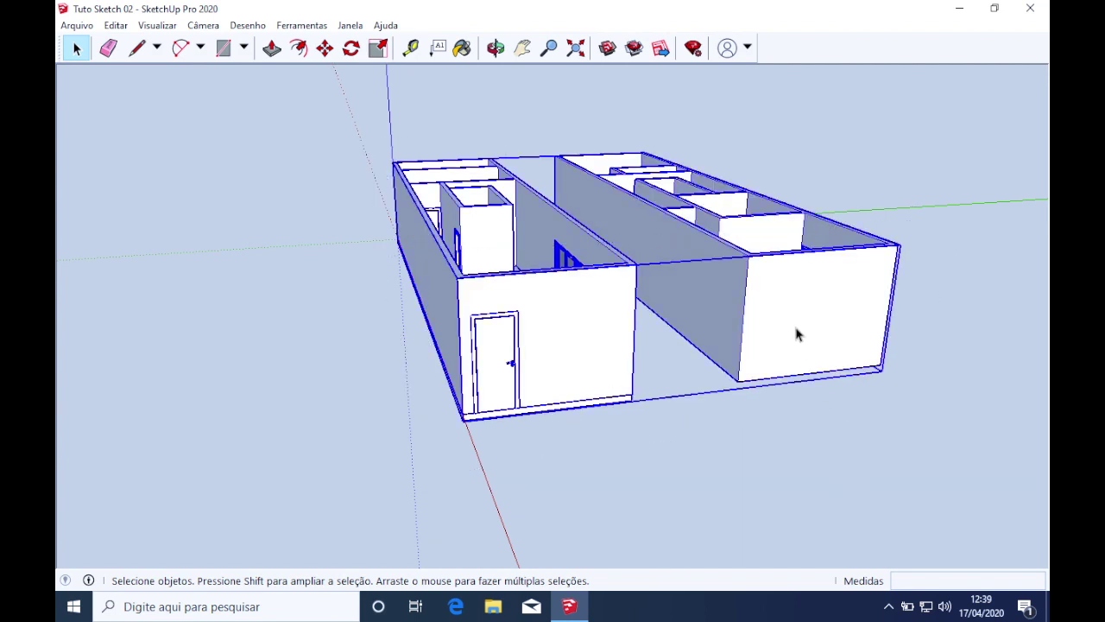
{"action": "left_click", "coordinate": [784, 423]}
{"action": "left_click", "coordinate": [789, 344]}
{"action": "double_click", "coordinate": [790, 343]}
{"action": "left_click", "coordinate": [851, 318]}
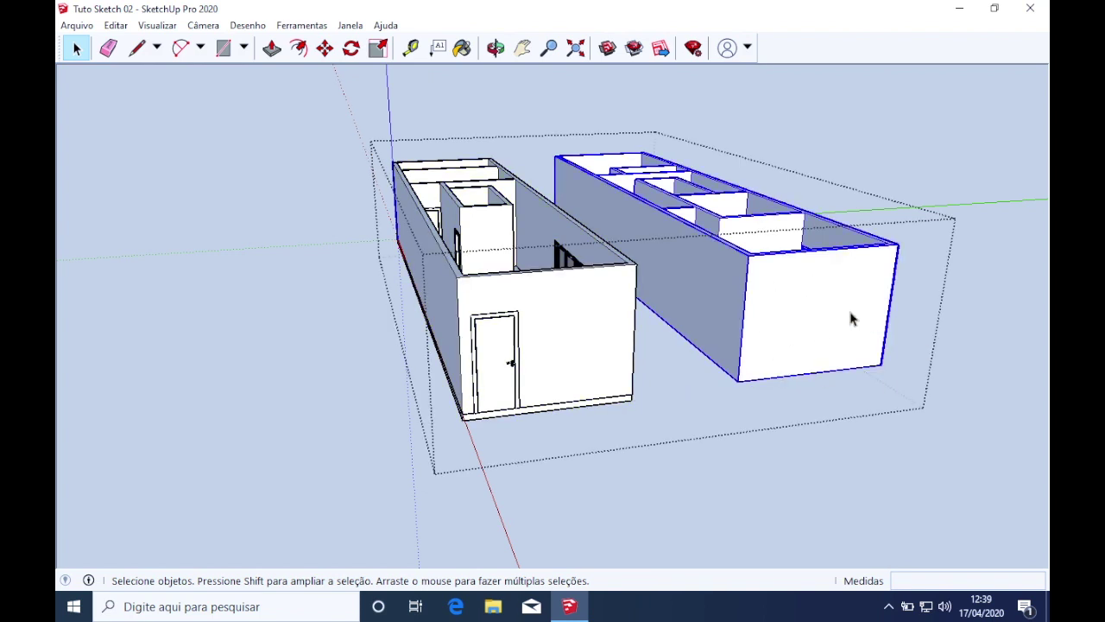
{"action": "middle_click_drag", "start_coordinate": [837, 305], "coordinate": [505, 387]}
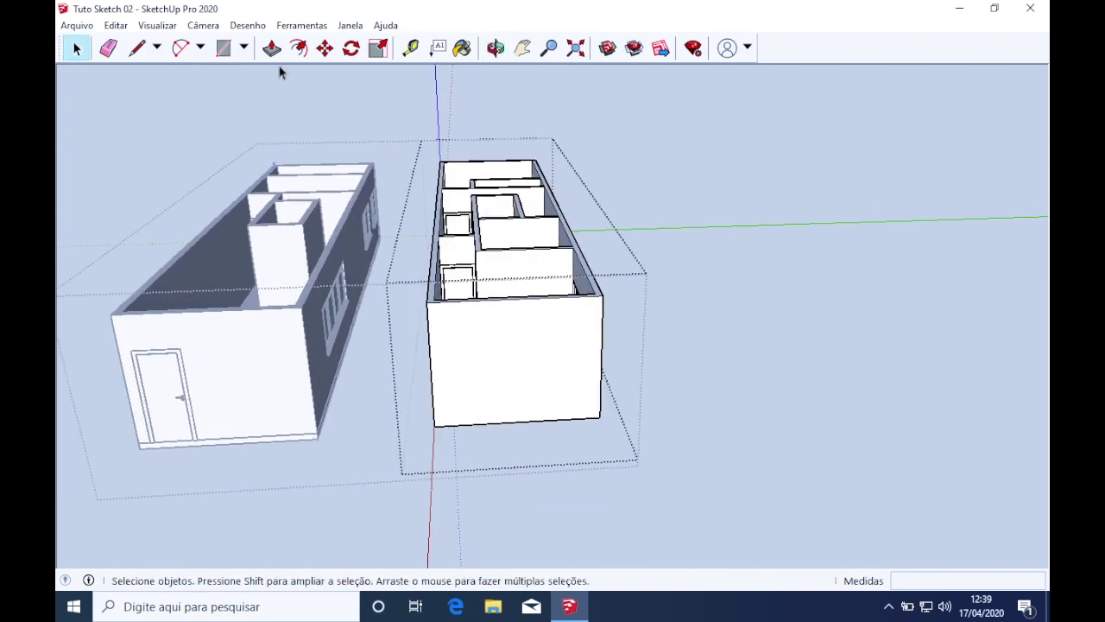
Paste the copied slab and place it at the upper-floor building's corner
{"action": "left_click", "coordinate": [118, 26]}
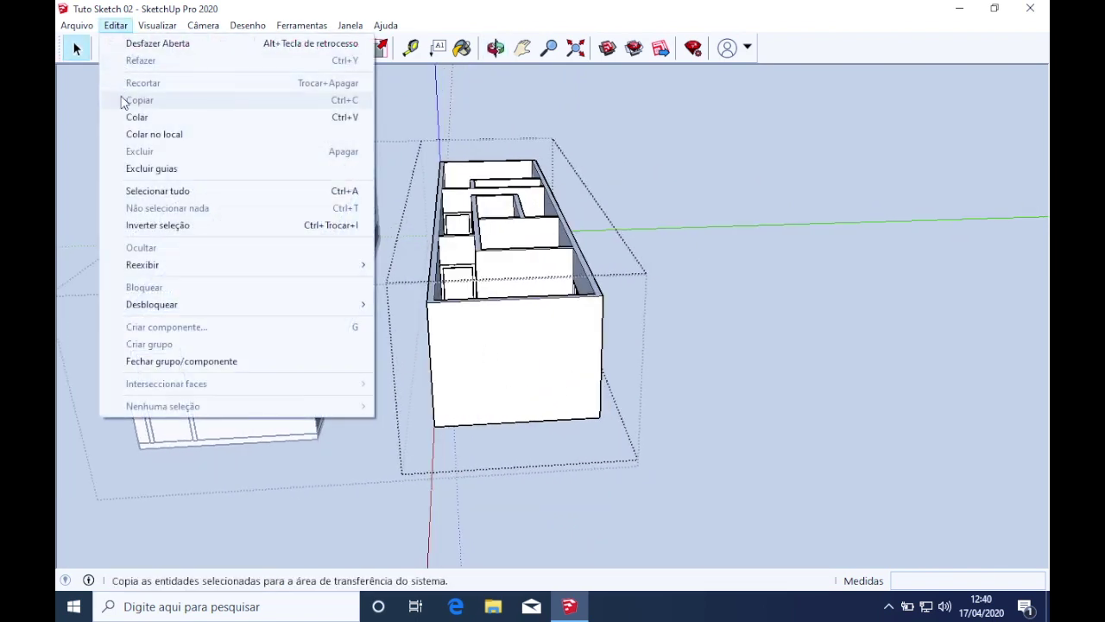
{"action": "left_click", "coordinate": [136, 117]}
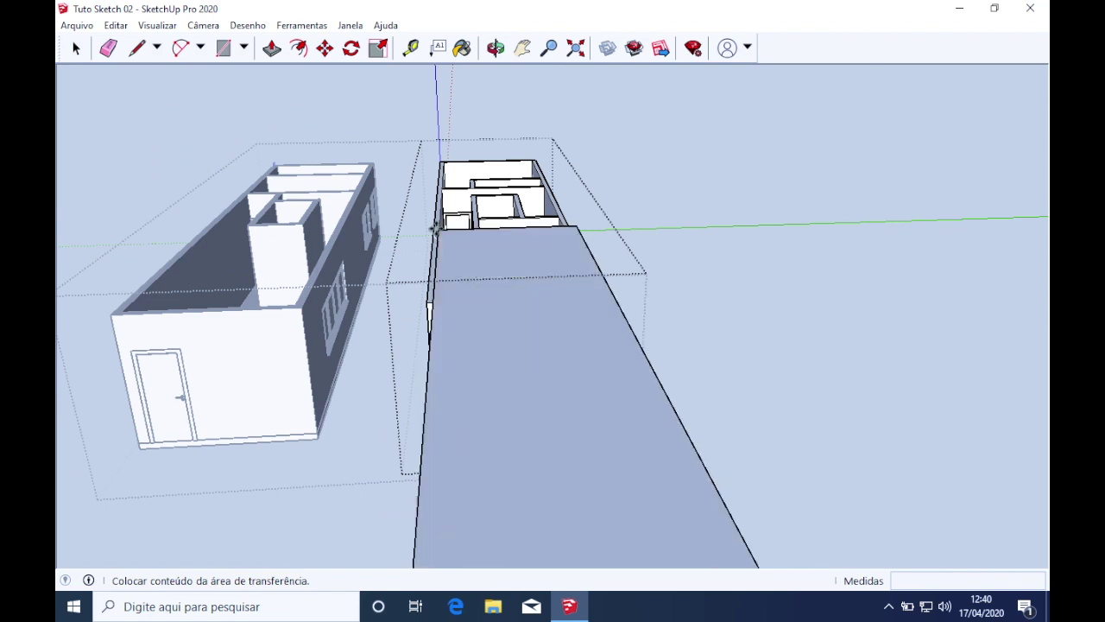
{"action": "middle_click_drag", "start_coordinate": [526, 207], "coordinate": [780, 310]}
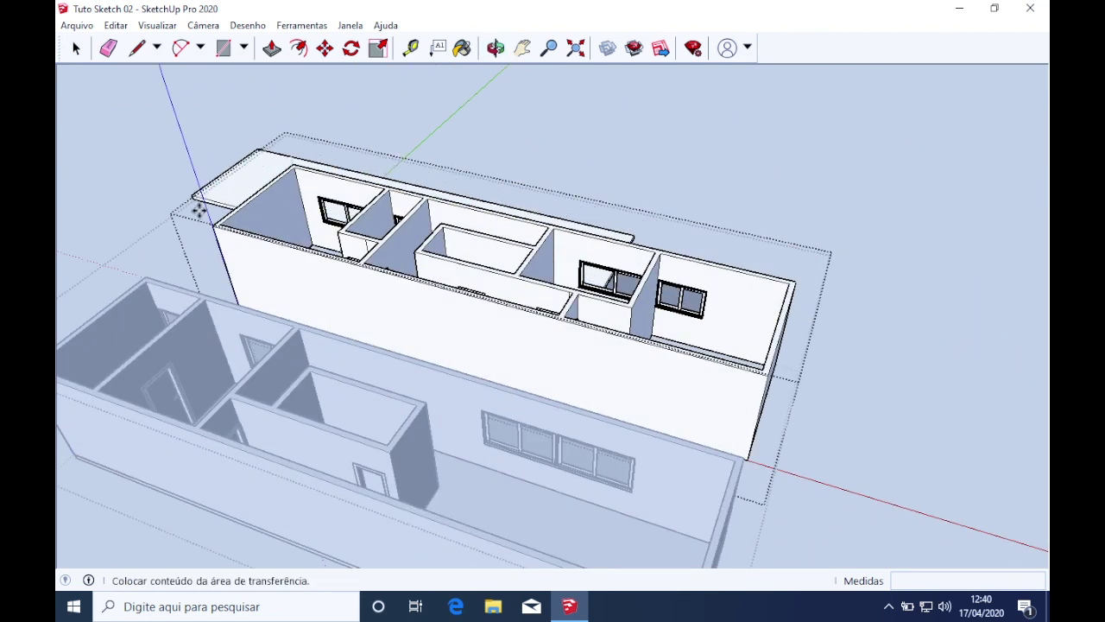
{"action": "scroll", "coordinate": [214, 224], "scroll_direction": "up", "scroll_amount": 5}
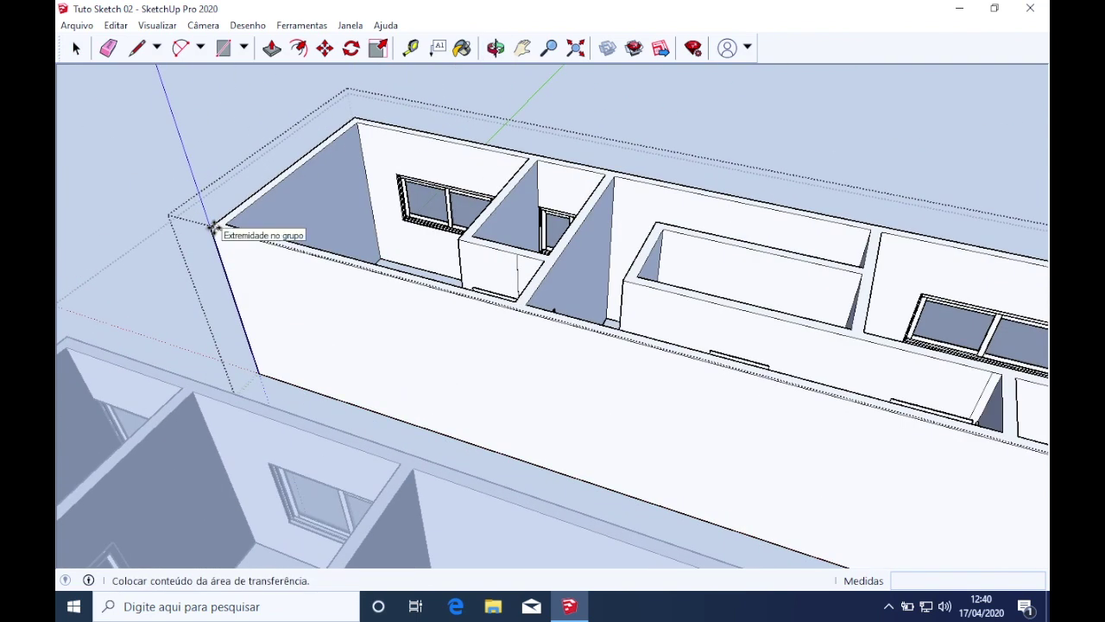
{"action": "left_click", "coordinate": [210, 228]}
{"action": "scroll", "coordinate": [242, 276], "scroll_direction": "down", "scroll_amount": 6}
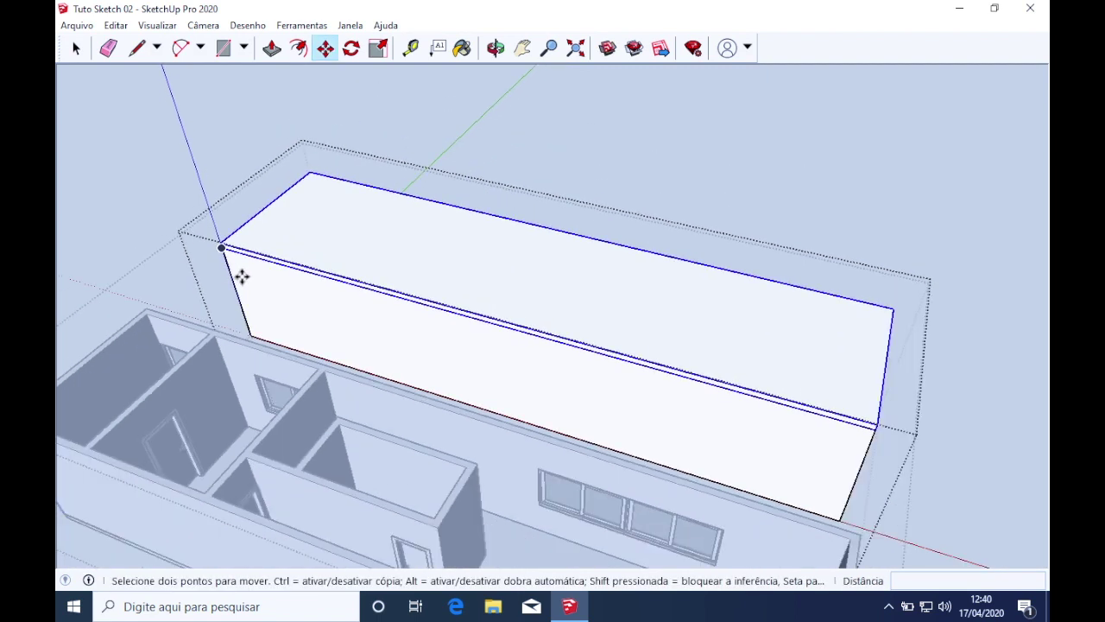
{"action": "middle_click_drag", "start_coordinate": [567, 390], "coordinate": [220, 101]}
{"action": "middle_click_drag", "start_coordinate": [567, 259], "coordinate": [337, 341]}
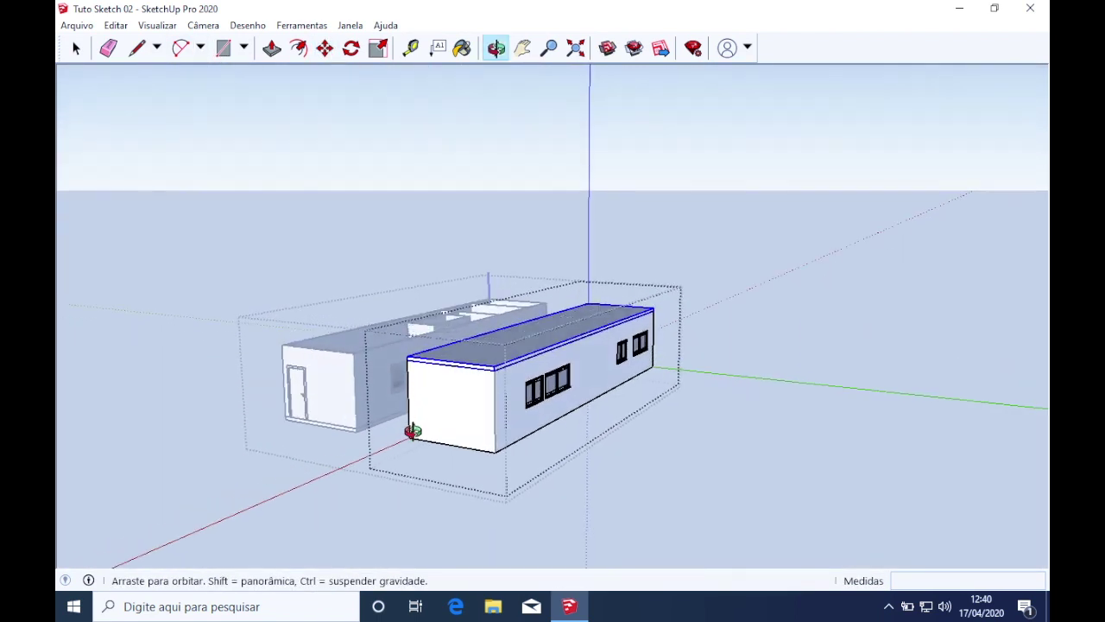
{"action": "scroll", "coordinate": [328, 337], "scroll_direction": "up", "scroll_amount": 2}
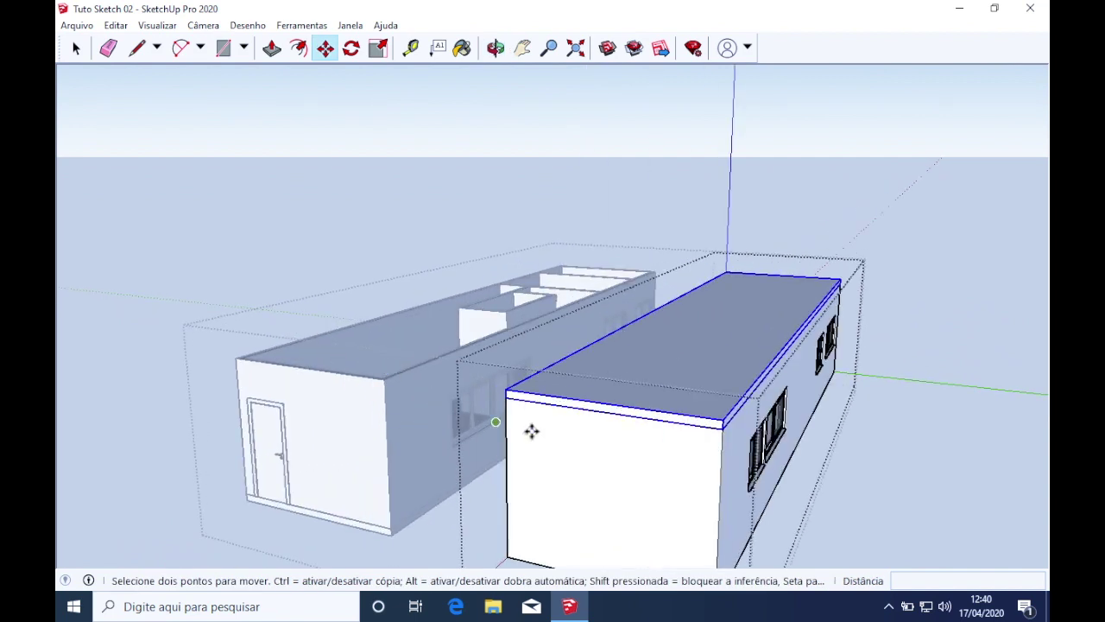
Exit the group, clear the selection and view the placed slab from nearly overhead
{"action": "key", "text": "Escape"}
{"action": "key", "text": "space"}
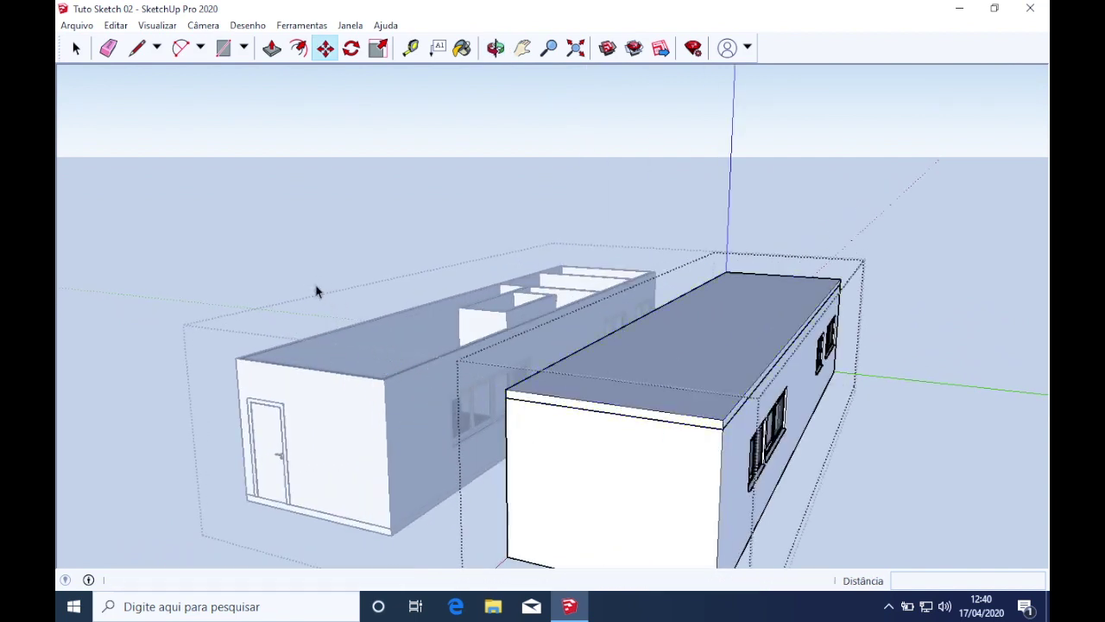
{"action": "left_click", "coordinate": [336, 301]}
{"action": "middle_click_drag", "start_coordinate": [337, 305], "coordinate": [526, 415]}
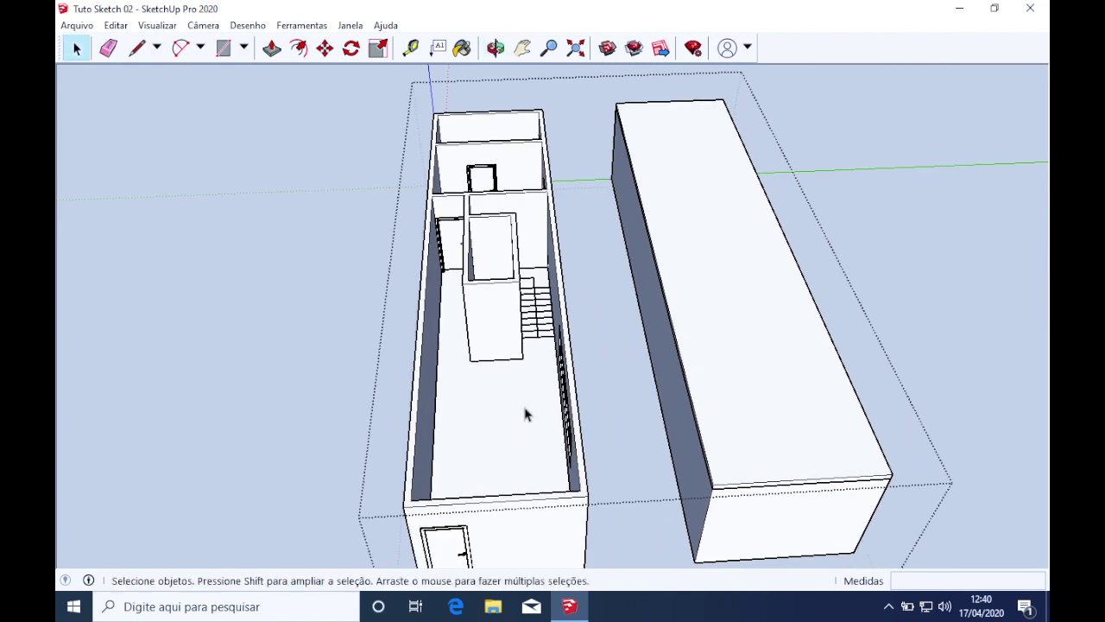
{"action": "scroll", "coordinate": [466, 188], "scroll_direction": "up", "scroll_amount": 3}
{"action": "scroll", "coordinate": [466, 188], "scroll_direction": "up", "scroll_amount": 2}
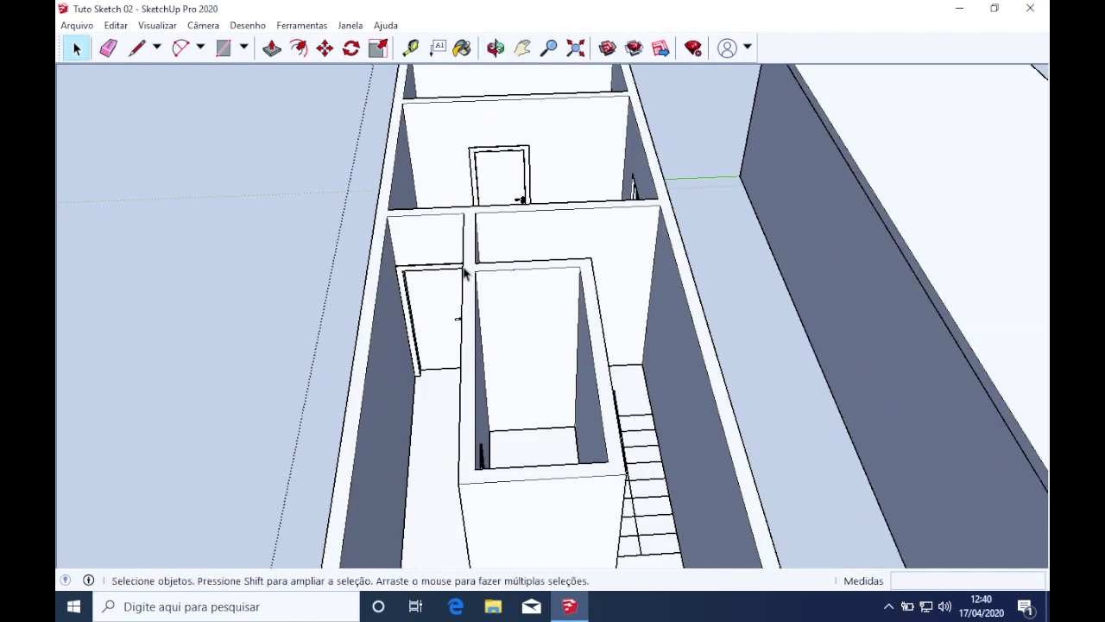
Orbit over the stairs until both buildings run lengthwise in view
{"action": "scroll", "coordinate": [584, 303], "scroll_direction": "down", "scroll_amount": 3}
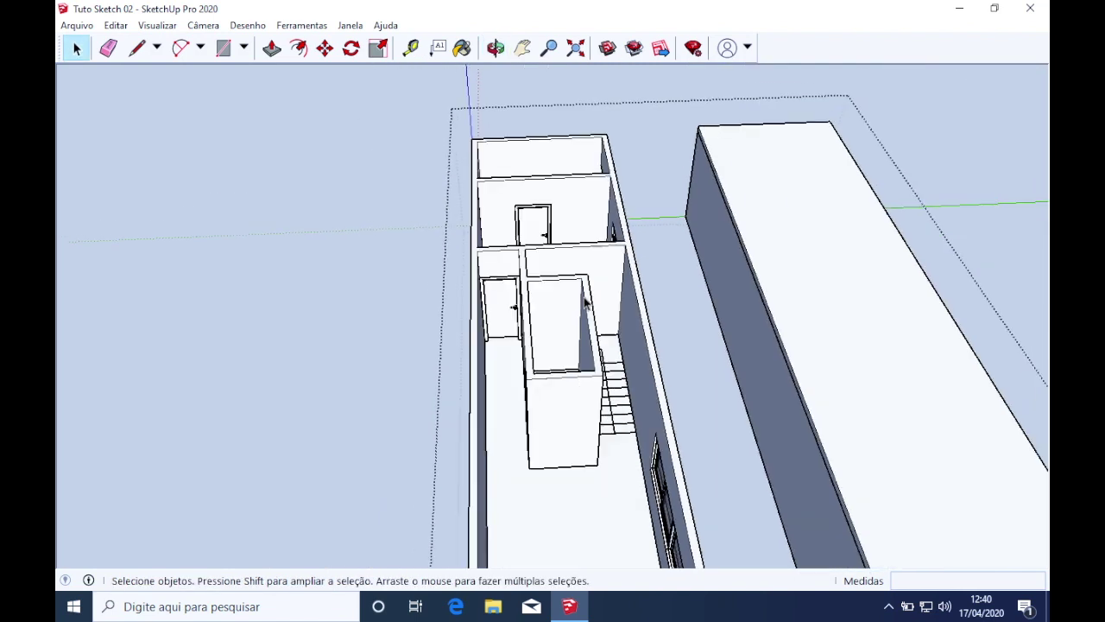
{"action": "scroll", "coordinate": [609, 398], "scroll_direction": "up", "scroll_amount": 2}
{"action": "middle_click_drag", "start_coordinate": [608, 397], "coordinate": [604, 335]}
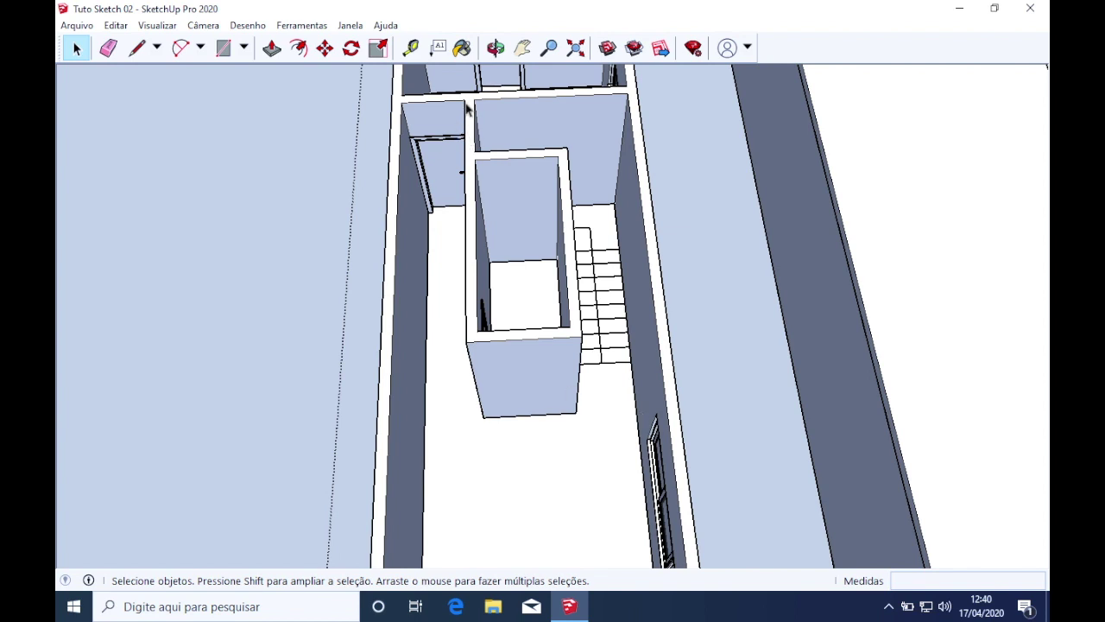
{"action": "scroll", "coordinate": [353, 326], "scroll_direction": "down", "scroll_amount": 5}
{"action": "middle_click_drag", "start_coordinate": [354, 327], "coordinate": [638, 254]}
{"action": "scroll", "coordinate": [636, 258], "scroll_direction": "down", "scroll_amount": 2}
{"action": "left_click", "coordinate": [601, 413]}
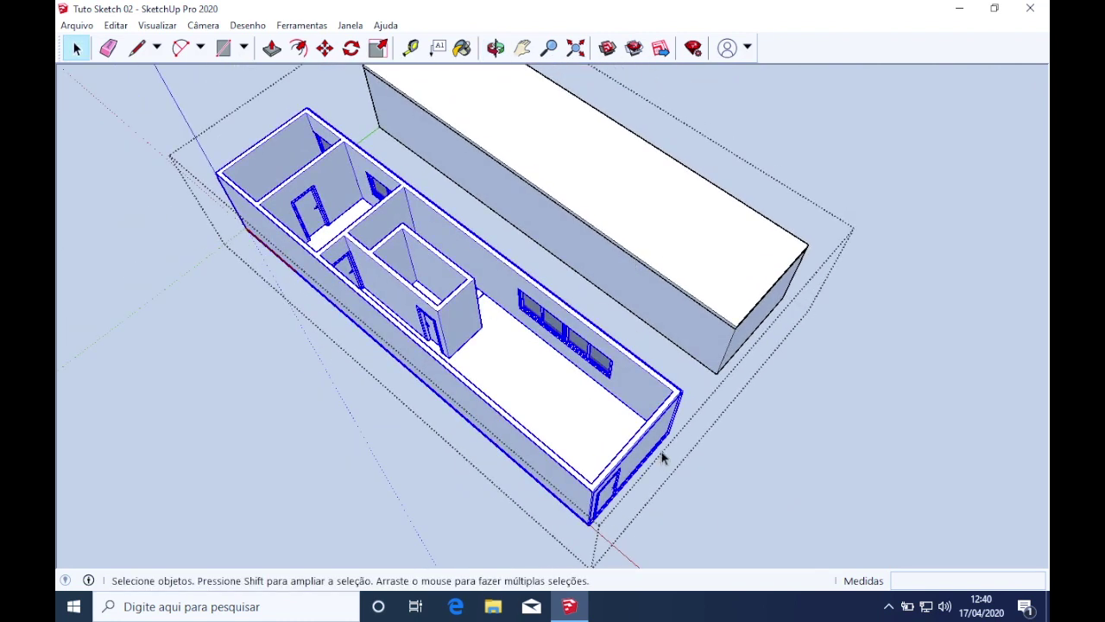
{"action": "middle_click_drag", "start_coordinate": [625, 414], "coordinate": [528, 451]}
{"action": "left_click", "coordinate": [679, 503]}
Open the two-building group, then open the ground-floor building inside it
{"action": "left_click", "coordinate": [553, 445]}
{"action": "double_click", "coordinate": [542, 443]}
{"action": "left_click", "coordinate": [536, 446]}
{"action": "double_click", "coordinate": [532, 448]}
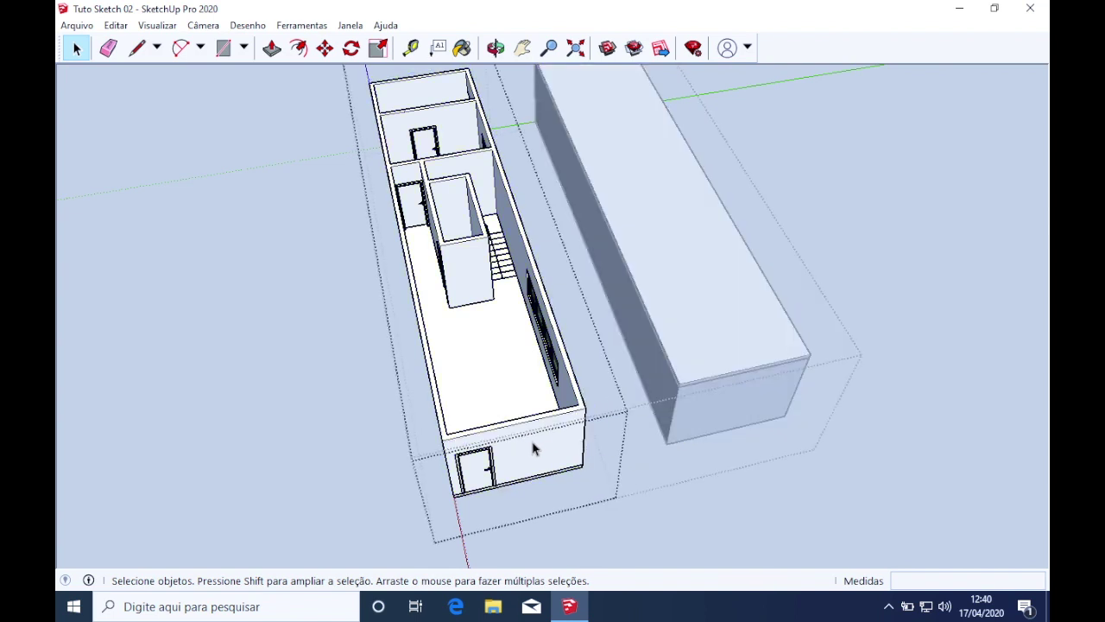
{"action": "middle_click_drag", "start_coordinate": [529, 429], "coordinate": [596, 322]}
{"action": "scroll", "coordinate": [474, 196], "scroll_direction": "up", "scroll_amount": 4}
{"action": "middle_click_drag", "start_coordinate": [474, 195], "coordinate": [513, 468]}
{"action": "scroll", "coordinate": [512, 474], "scroll_direction": "down", "scroll_amount": 3}
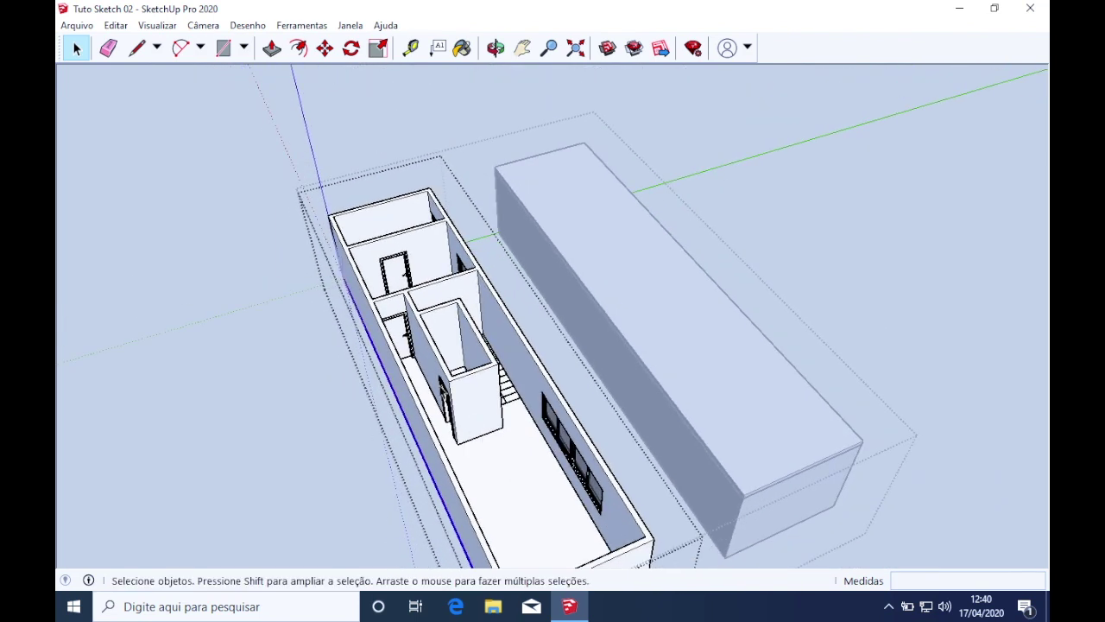
Draw a line from the inner wall corner to the top of the back wall
{"action": "left_click", "coordinate": [135, 49]}
{"action": "mouse_move", "coordinate": [306, 247]}
{"action": "middle_mouse_down"}
{"action": "mouse_move", "coordinate": [501, 400]}
{"action": "mouse_move", "coordinate": [493, 370]}
{"action": "mouse_move", "coordinate": [423, 411]}
{"action": "middle_mouse_up"}
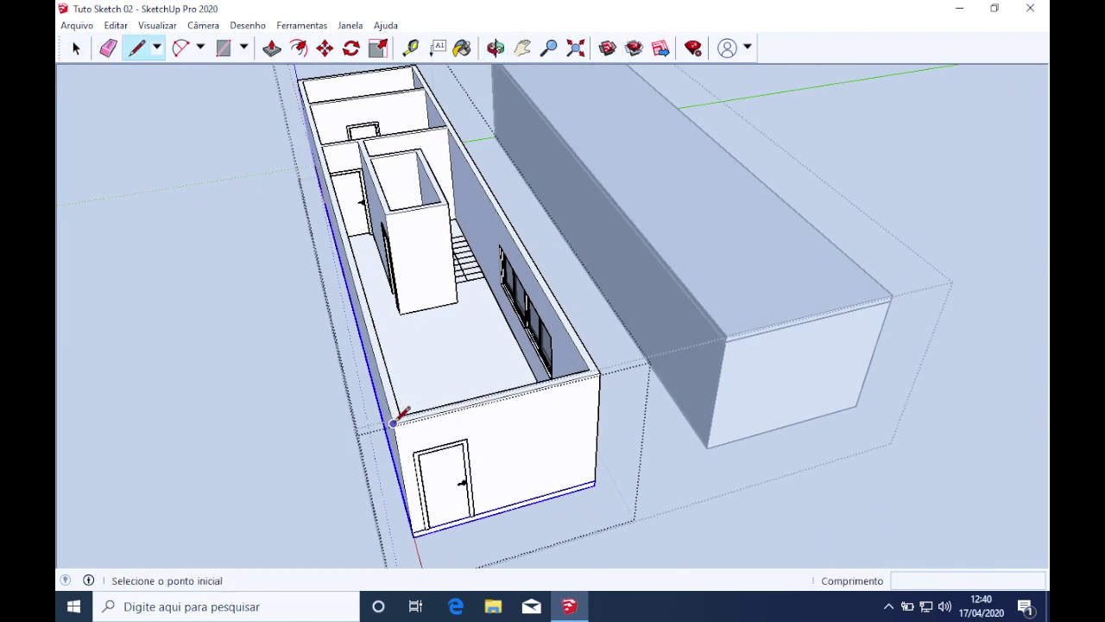
{"action": "middle_click_drag", "start_coordinate": [393, 423], "coordinate": [896, 422]}
{"action": "left_click_drag", "start_coordinate": [913, 425], "coordinate": [918, 427]}
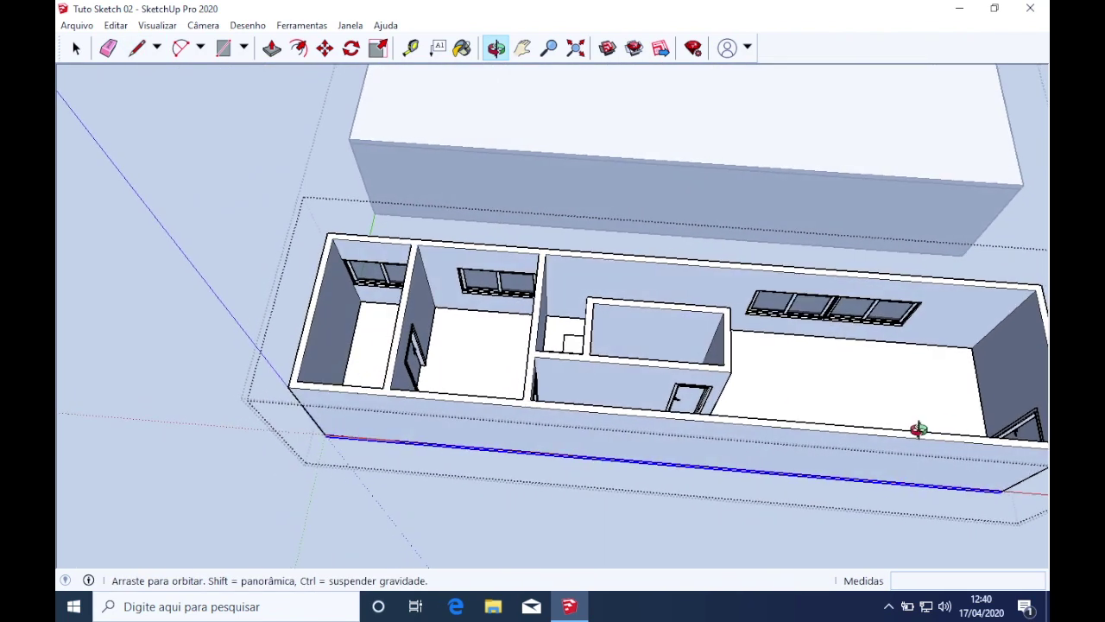
{"action": "key", "text": "l"}
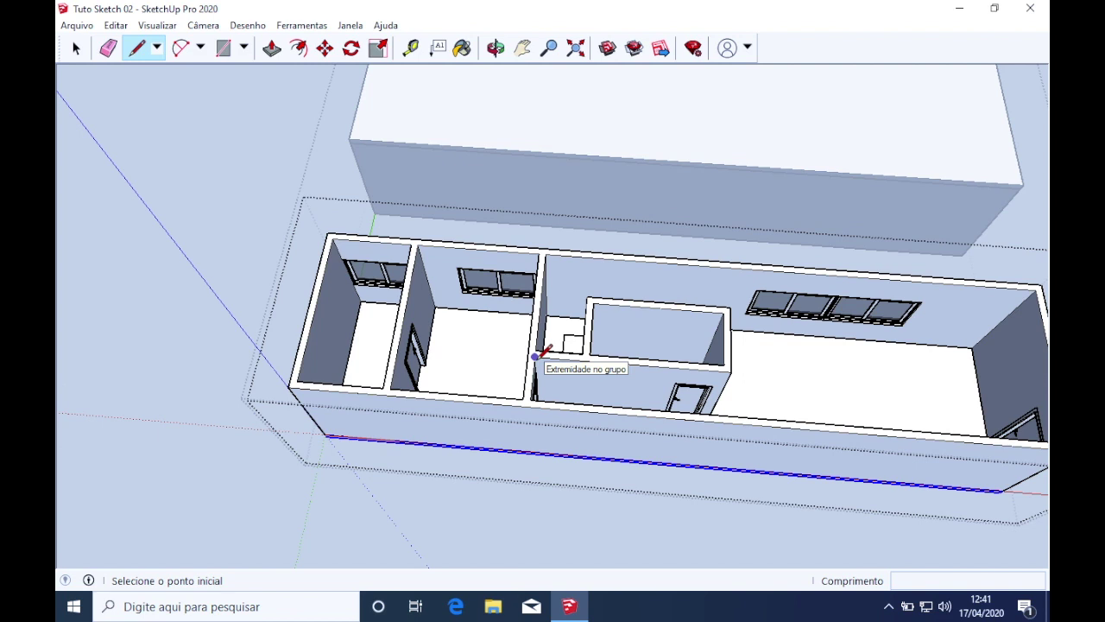
{"action": "scroll", "coordinate": [536, 356], "scroll_direction": "up", "scroll_amount": 2}
{"action": "left_click", "coordinate": [535, 354]}
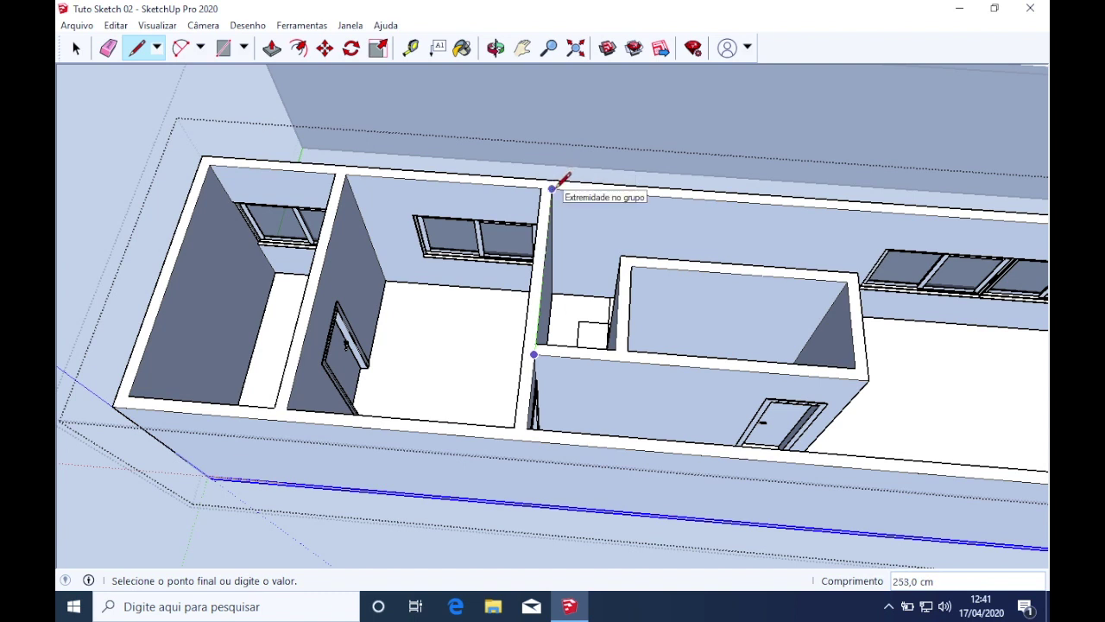
{"action": "left_click", "coordinate": [553, 186]}
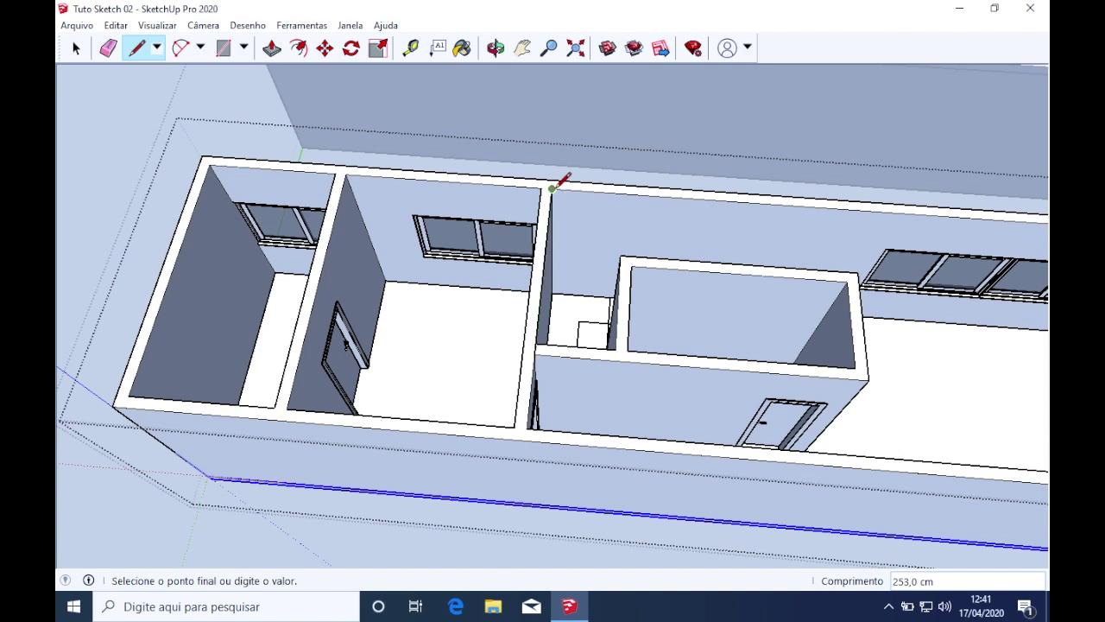
{"action": "scroll", "coordinate": [554, 187], "scroll_direction": "down", "scroll_amount": 3}
Continue the outline along the small room's walls until it closes into the stair-area face
{"action": "mouse_move", "coordinate": [920, 214]}
{"action": "middle_mouse_down"}
{"action": "mouse_move", "coordinate": [705, 213]}
{"action": "mouse_move", "coordinate": [715, 202]}
{"action": "middle_mouse_up"}
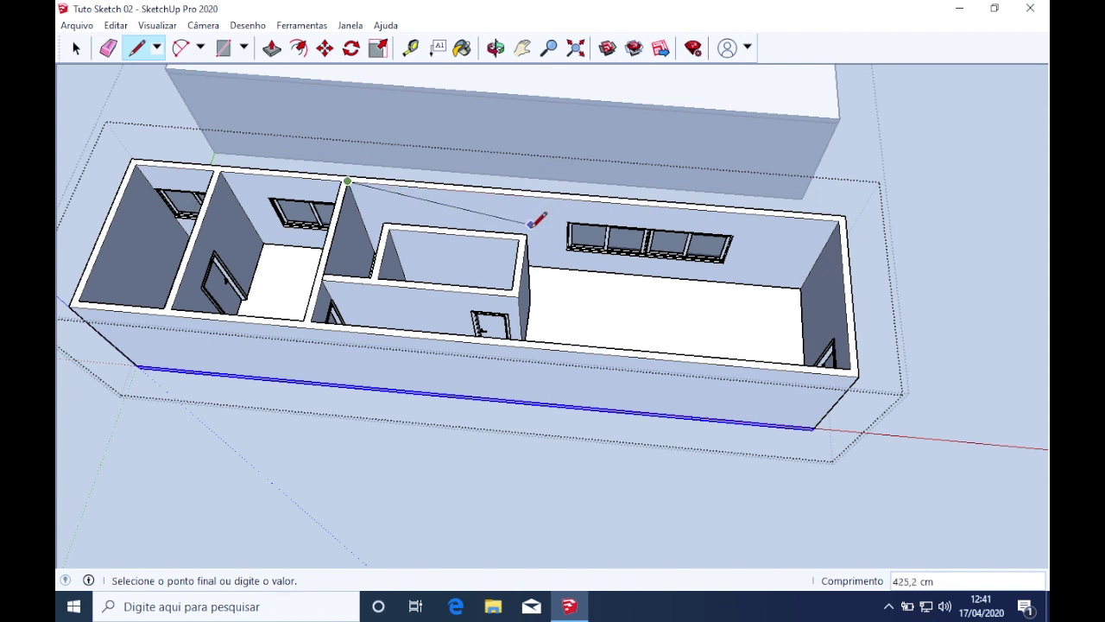
{"action": "left_click", "coordinate": [532, 196]}
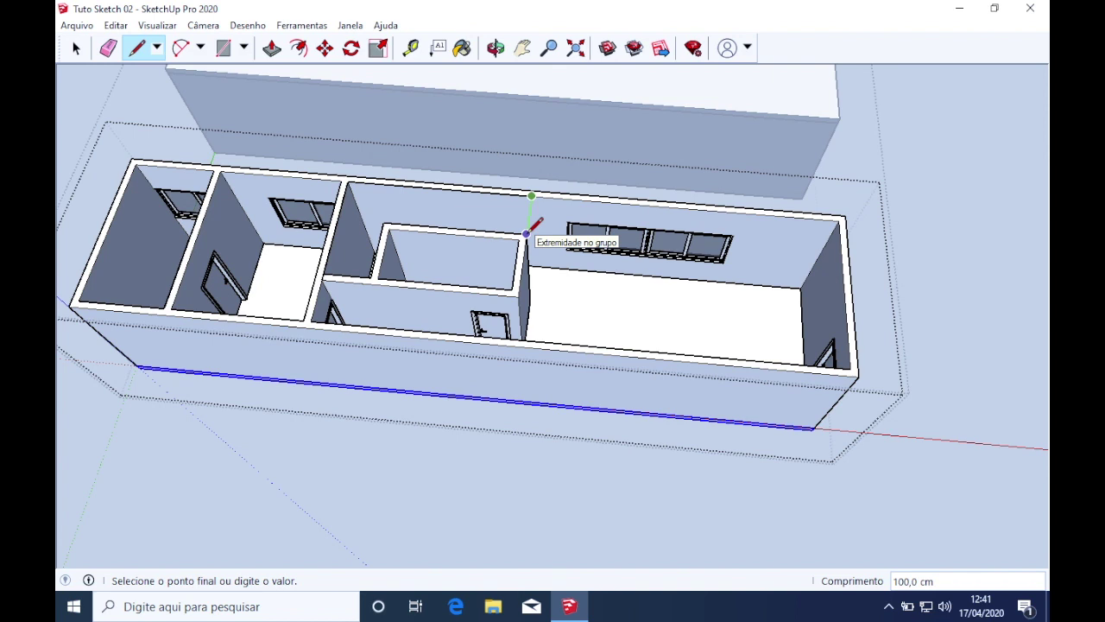
{"action": "left_click", "coordinate": [526, 233]}
{"action": "left_click", "coordinate": [383, 222]}
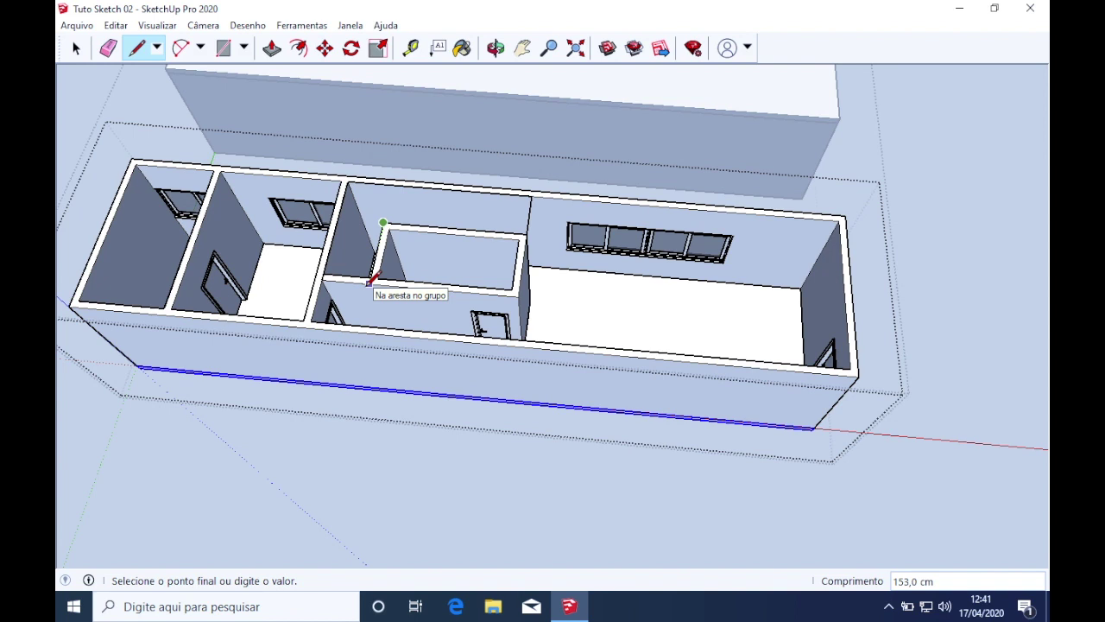
{"action": "left_click", "coordinate": [369, 281]}
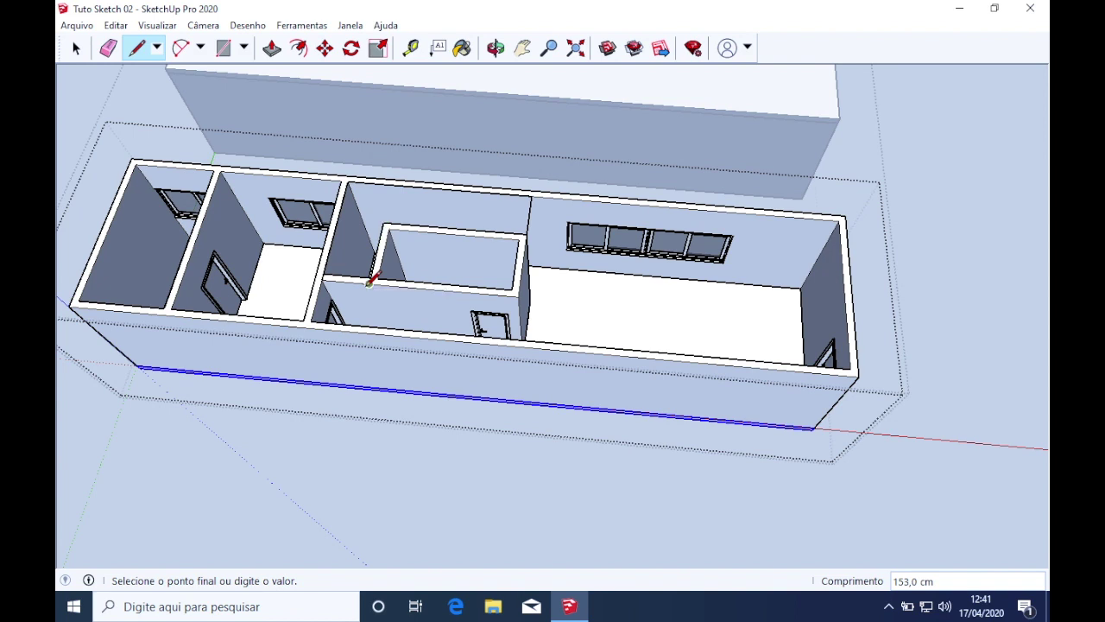
{"action": "left_click", "coordinate": [322, 278]}
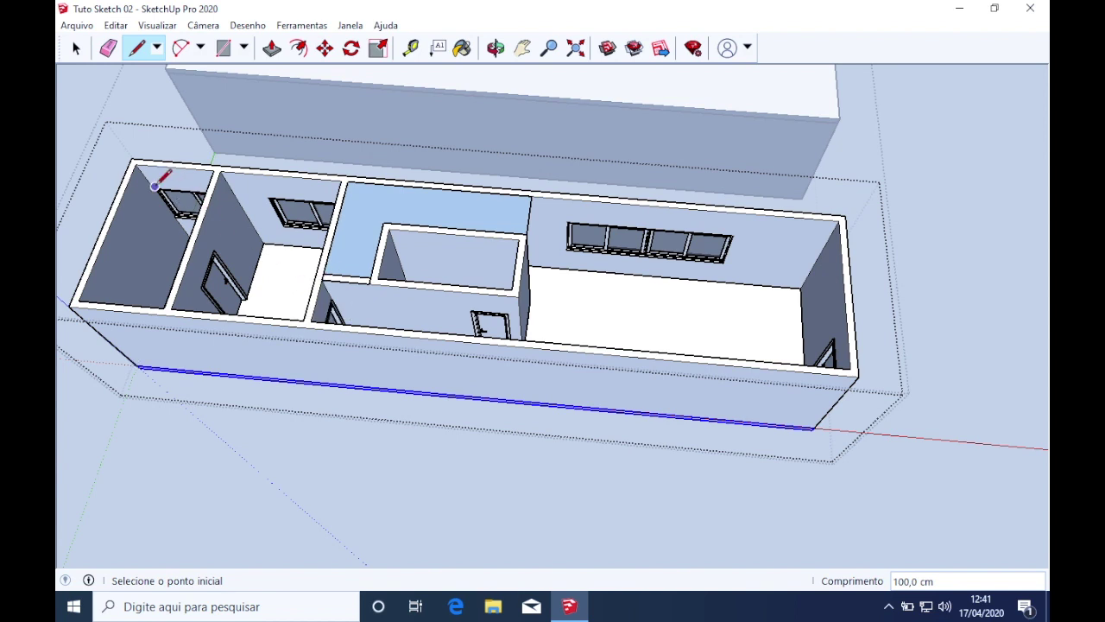
Draw a 1507.9 × 365 cm rectangle over the building top, then select the L-shaped stair face
{"action": "left_click", "coordinate": [224, 52]}
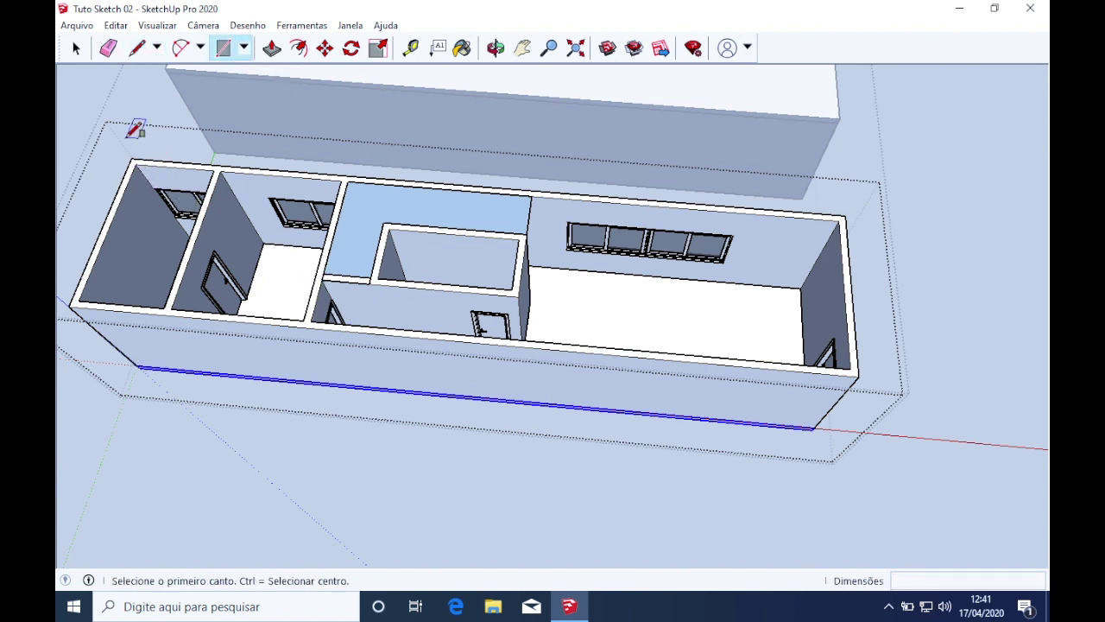
{"action": "middle_click_drag", "start_coordinate": [451, 234], "coordinate": [563, 353]}
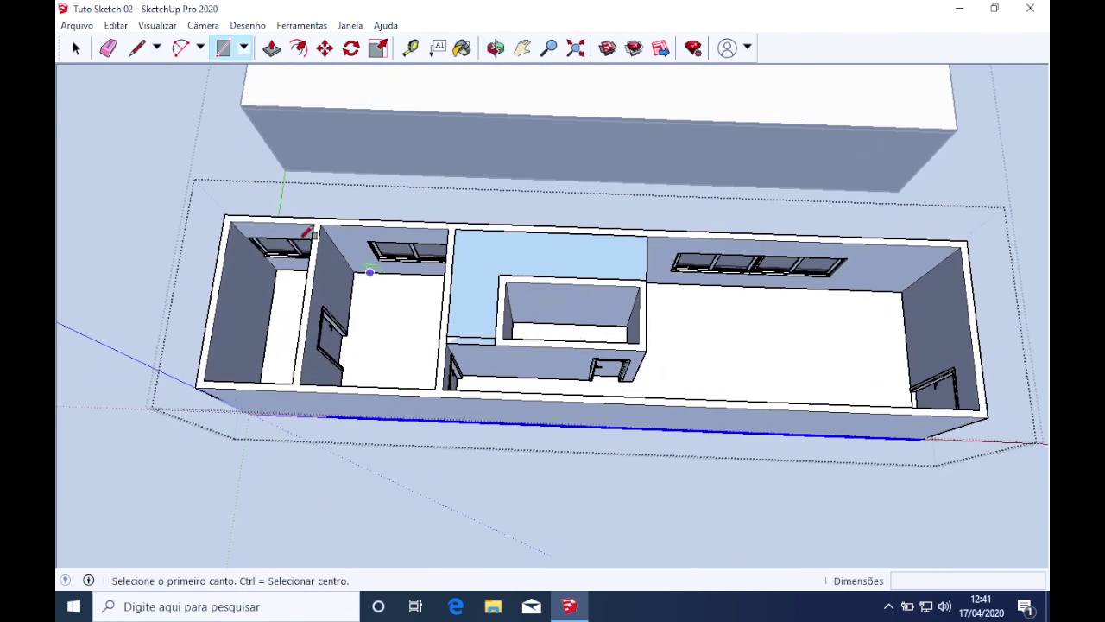
{"action": "left_click", "coordinate": [224, 214]}
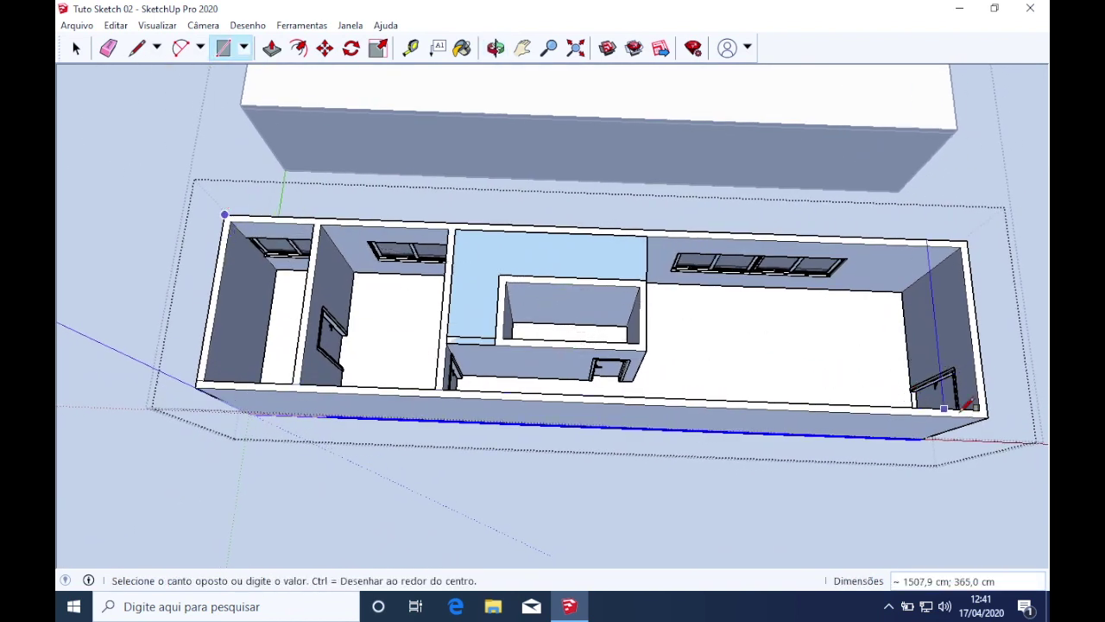
{"action": "left_click", "coordinate": [991, 413]}
{"action": "key", "text": "space"}
{"action": "left_click", "coordinate": [605, 275]}
{"action": "middle_click_drag", "start_coordinate": [605, 274], "coordinate": [411, 242]}
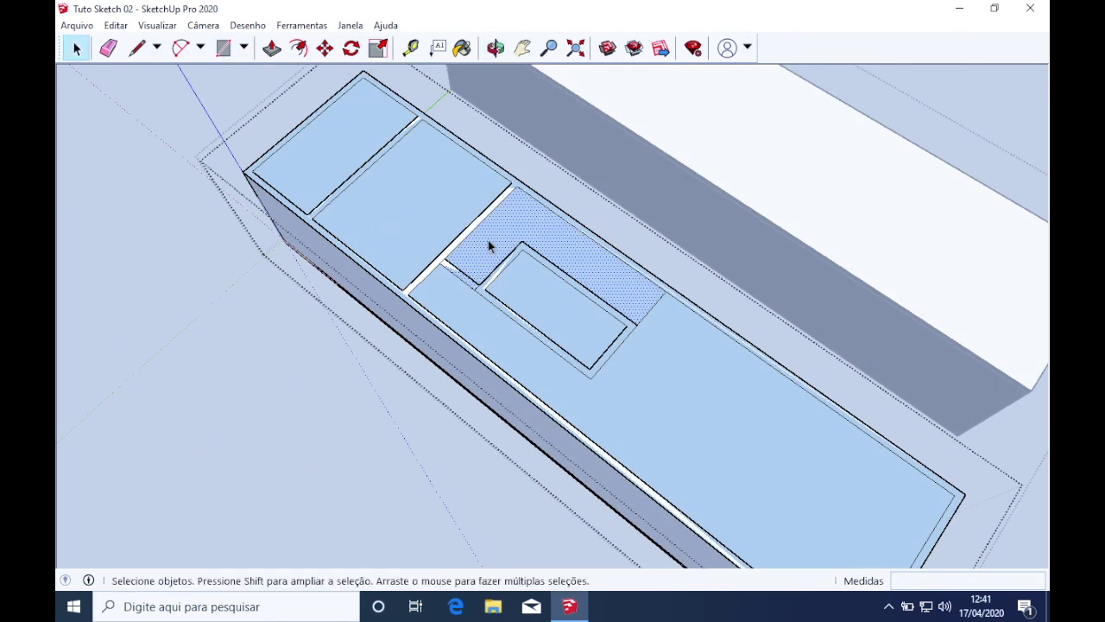
Delete the face covering the stair opening in the upper floor
{"action": "key", "text": "Delete"}
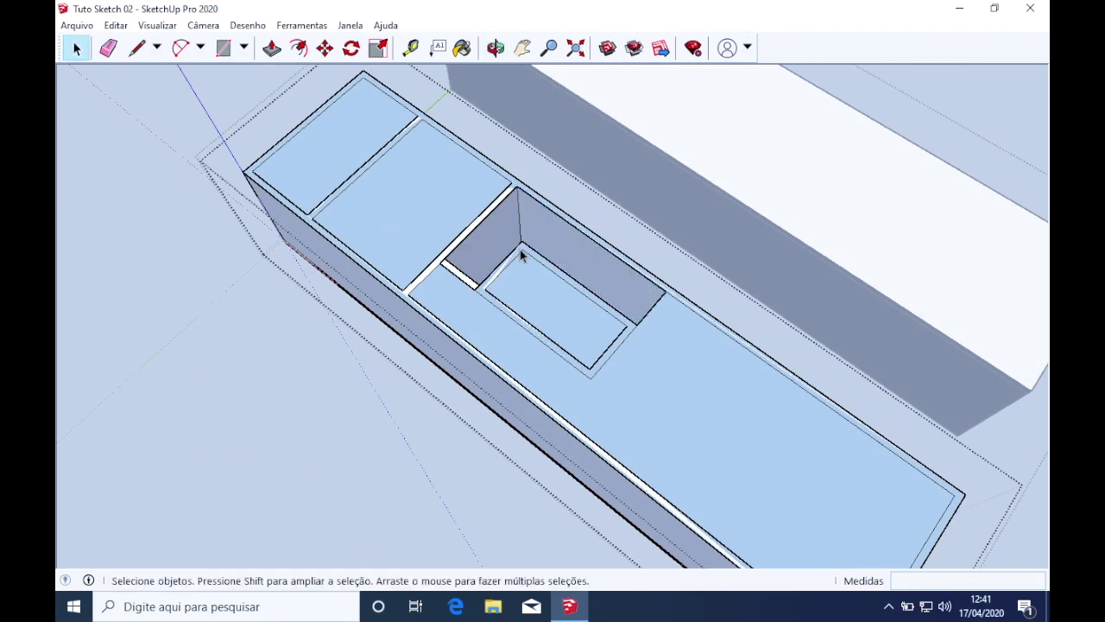
{"action": "middle_click_drag", "start_coordinate": [694, 337], "coordinate": [523, 286]}
{"action": "middle_click_drag", "start_coordinate": [640, 317], "coordinate": [599, 396]}
Select the floor face with its edges and make it a group (Criar grupo)
{"action": "double_click", "coordinate": [598, 396]}
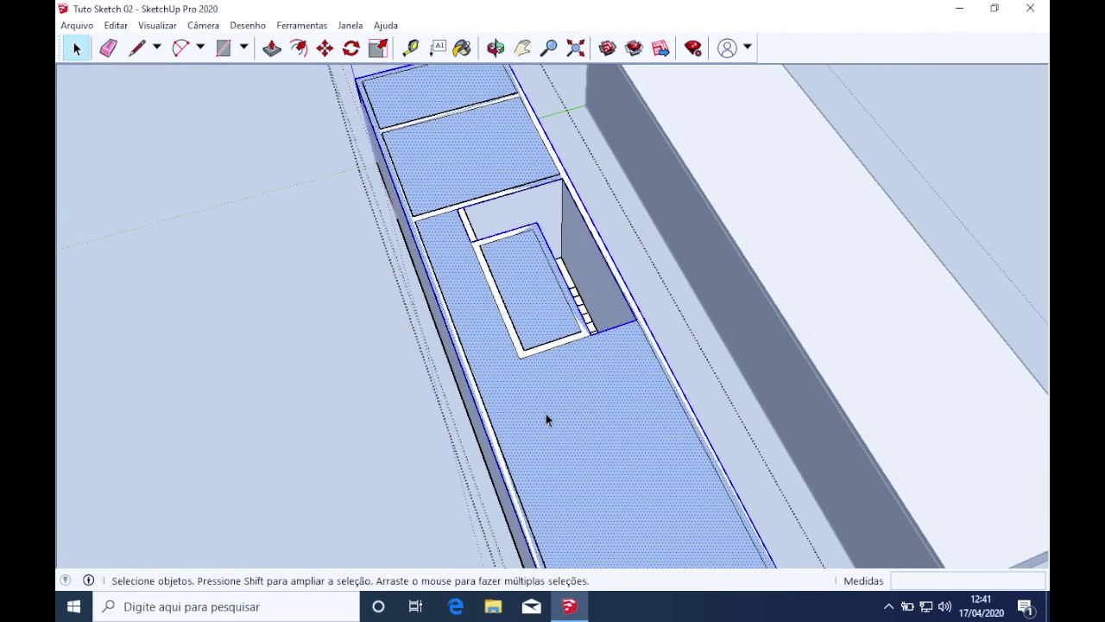
{"action": "right_click", "coordinate": [552, 414]}
{"action": "left_click", "coordinate": [550, 445]}
{"action": "right_click", "coordinate": [572, 436]}
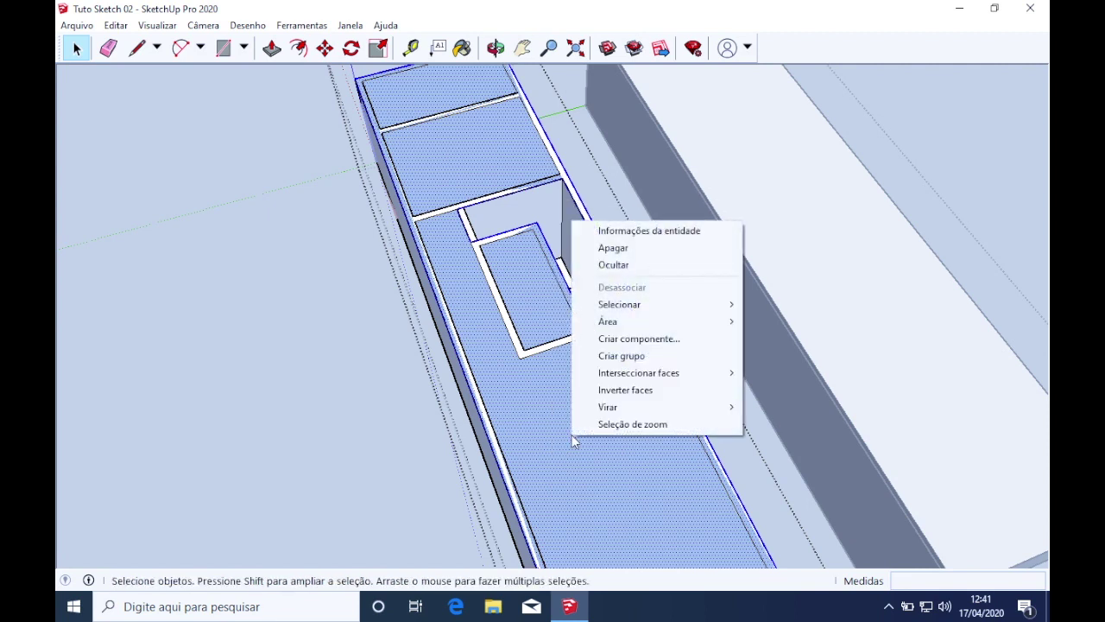
{"action": "left_click", "coordinate": [633, 363]}
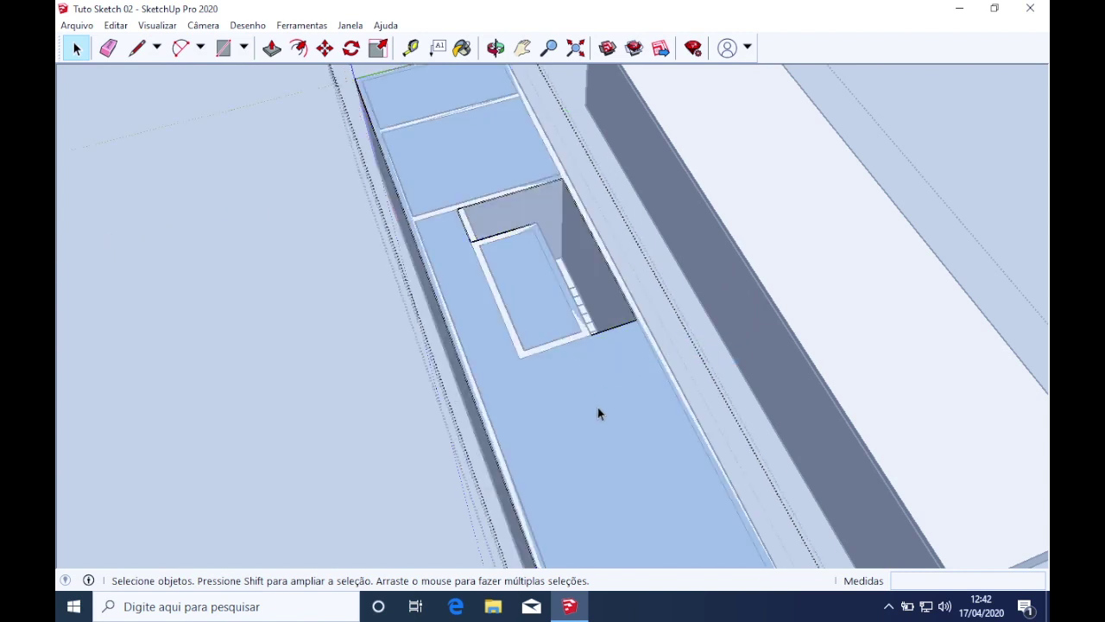
Inside the floor group, push/pull the slab 15 cm, then exit back to the whole model
{"action": "middle_click_drag", "start_coordinate": [598, 406], "coordinate": [702, 328]}
{"action": "double_click", "coordinate": [705, 336]}
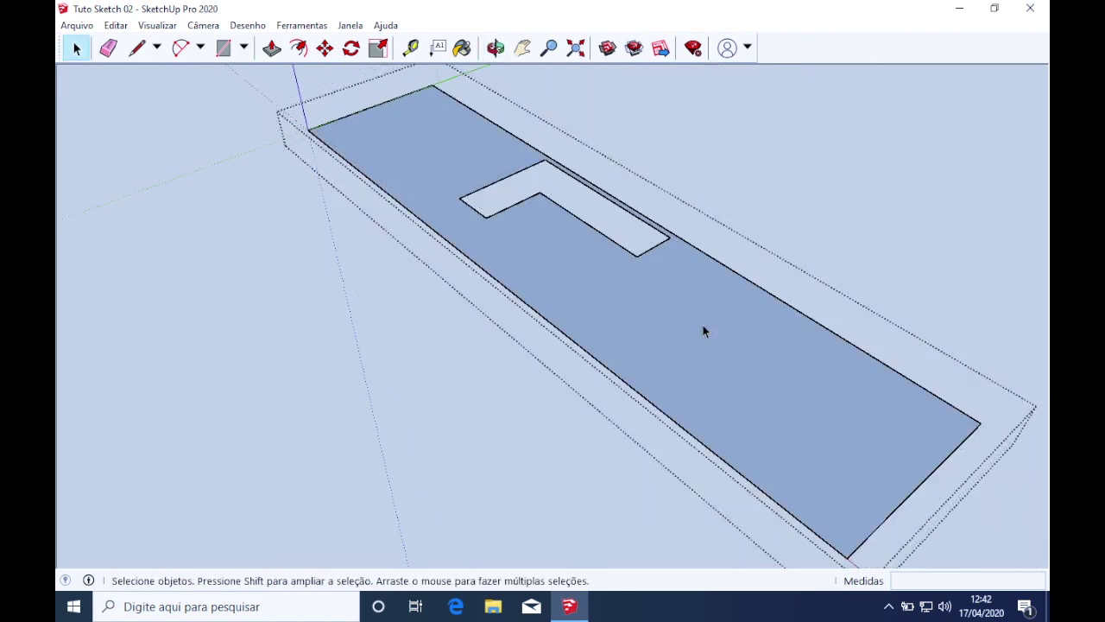
{"action": "key", "text": "p"}
{"action": "left_click", "coordinate": [701, 343]}
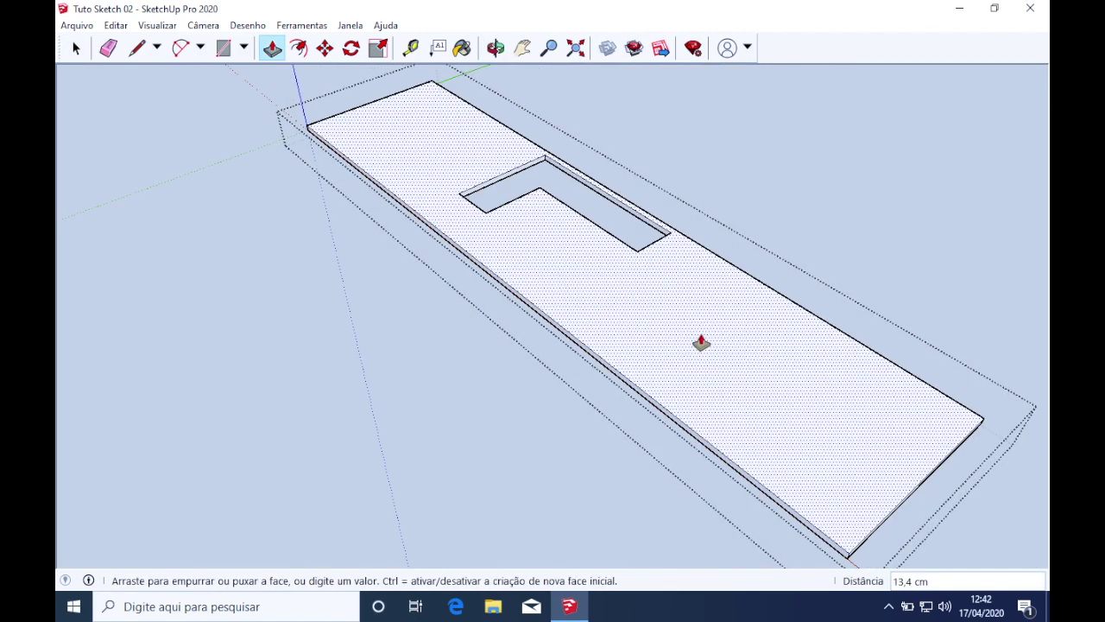
{"action": "type", "text": "15"}
{"action": "key", "text": "Return"}
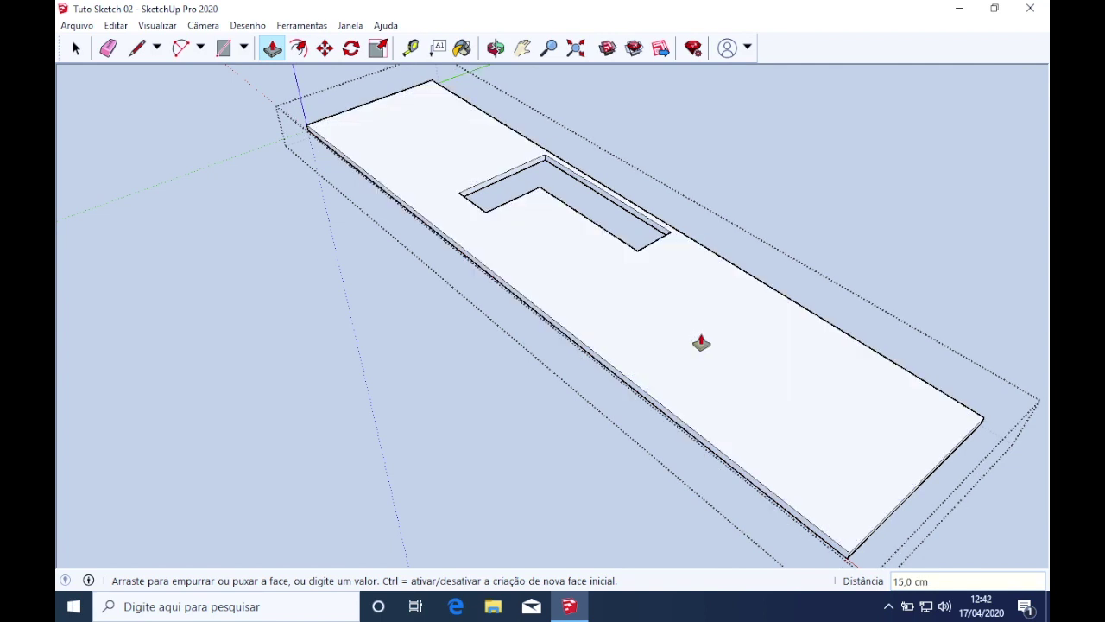
{"action": "key", "text": "space"}
{"action": "key", "text": "Escape"}
{"action": "key", "text": "Escape"}
{"action": "scroll", "coordinate": [677, 330], "scroll_direction": "down", "scroll_amount": 1}
{"action": "key", "text": "Escape"}
{"action": "scroll", "coordinate": [678, 332], "scroll_direction": "down", "scroll_amount": 3}
{"action": "middle_click_drag", "start_coordinate": [810, 402], "coordinate": [425, 363], "text": "shift"}
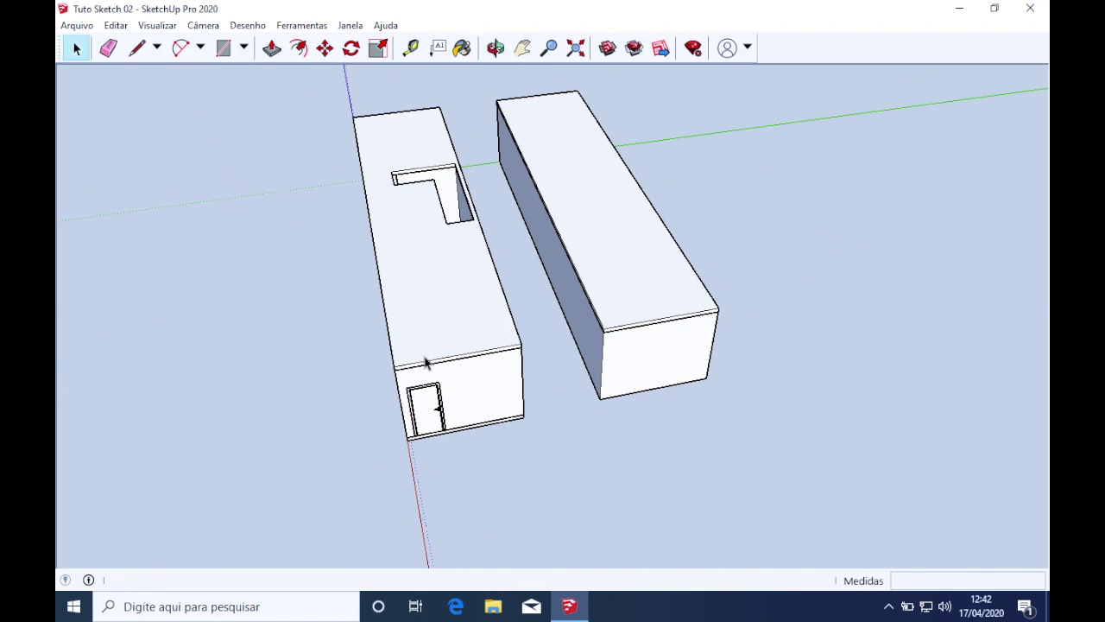
Open the house model and the left building groups, then hide the roof (Ocultar)
{"action": "scroll", "coordinate": [432, 367], "scroll_direction": "up", "scroll_amount": 2}
{"action": "left_click", "coordinate": [440, 326]}
{"action": "double_click", "coordinate": [462, 308]}
{"action": "left_click", "coordinate": [419, 294]}
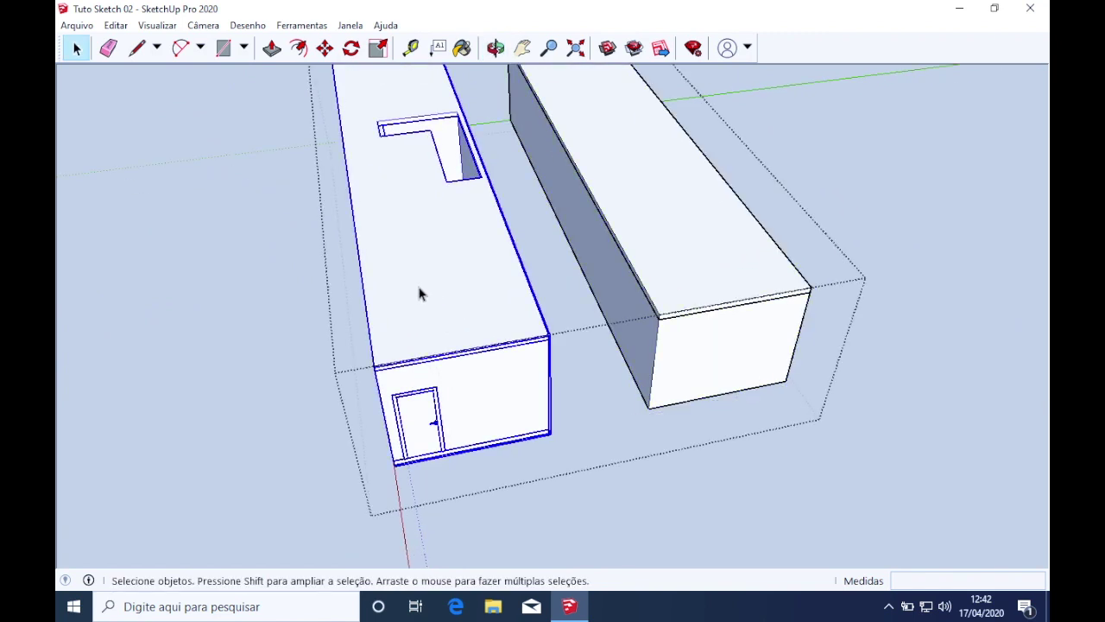
{"action": "double_click", "coordinate": [435, 283]}
{"action": "right_click", "coordinate": [446, 275]}
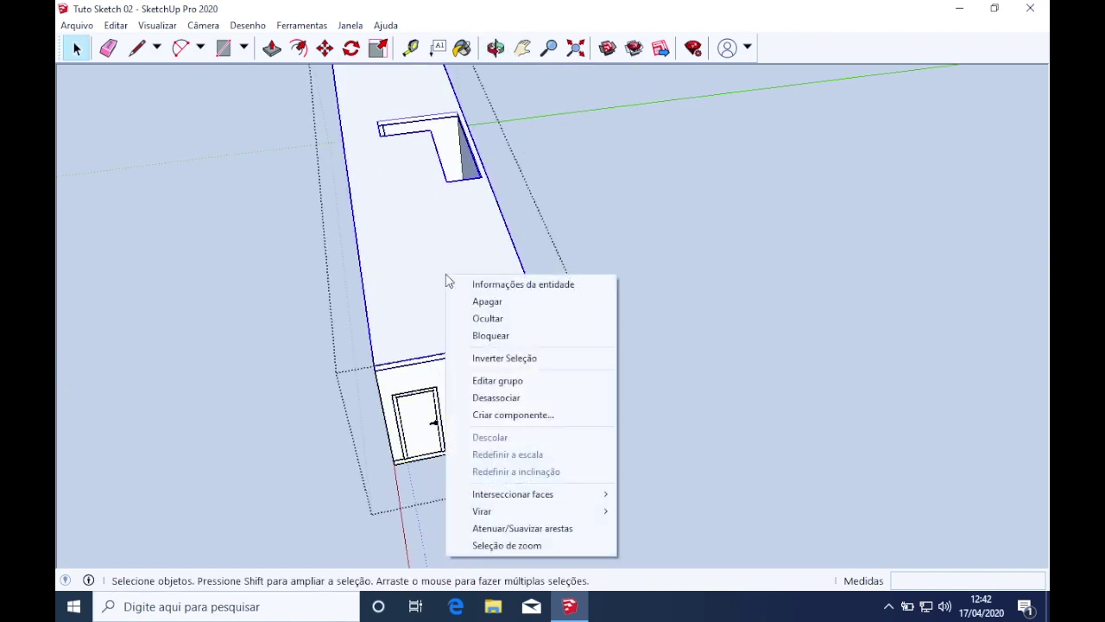
{"action": "left_click", "coordinate": [467, 320]}
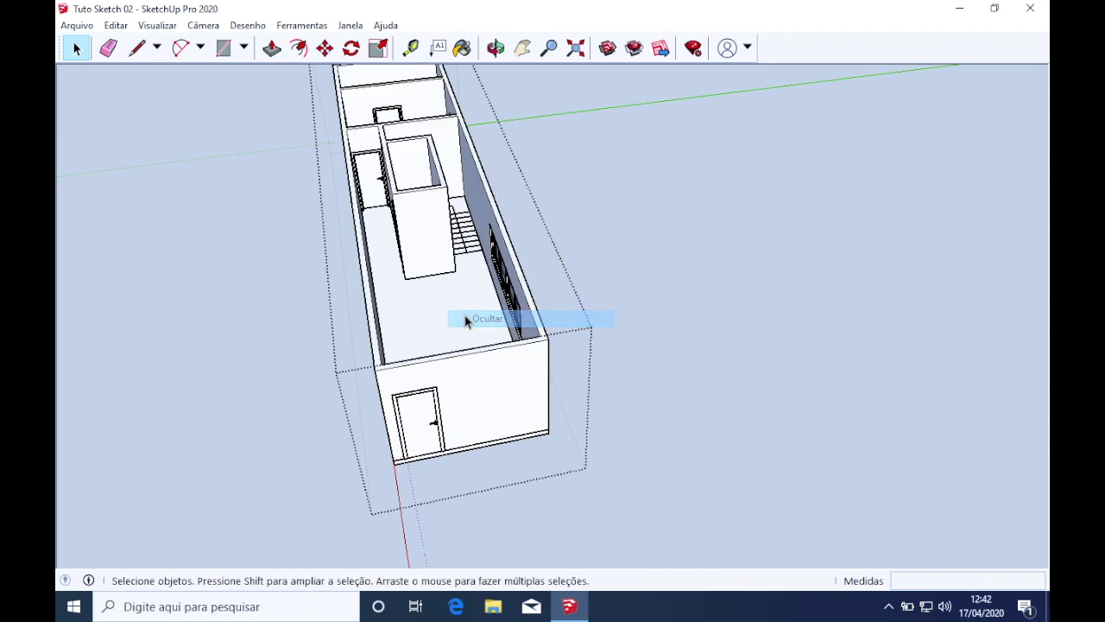
Orbit and zoom over the exposed interior rooms to inspect the staircase
{"action": "scroll", "coordinate": [440, 296], "scroll_direction": "down", "scroll_amount": 3}
{"action": "middle_click_drag", "start_coordinate": [468, 219], "coordinate": [439, 345]}
{"action": "scroll", "coordinate": [428, 142], "scroll_direction": "up", "scroll_amount": 7}
{"action": "mouse_move", "coordinate": [431, 145]}
{"action": "middle_mouse_down"}
{"action": "mouse_move", "coordinate": [496, 184]}
{"action": "mouse_move", "coordinate": [442, 289]}
{"action": "mouse_move", "coordinate": [467, 402]}
{"action": "mouse_move", "coordinate": [552, 427]}
{"action": "middle_mouse_up"}
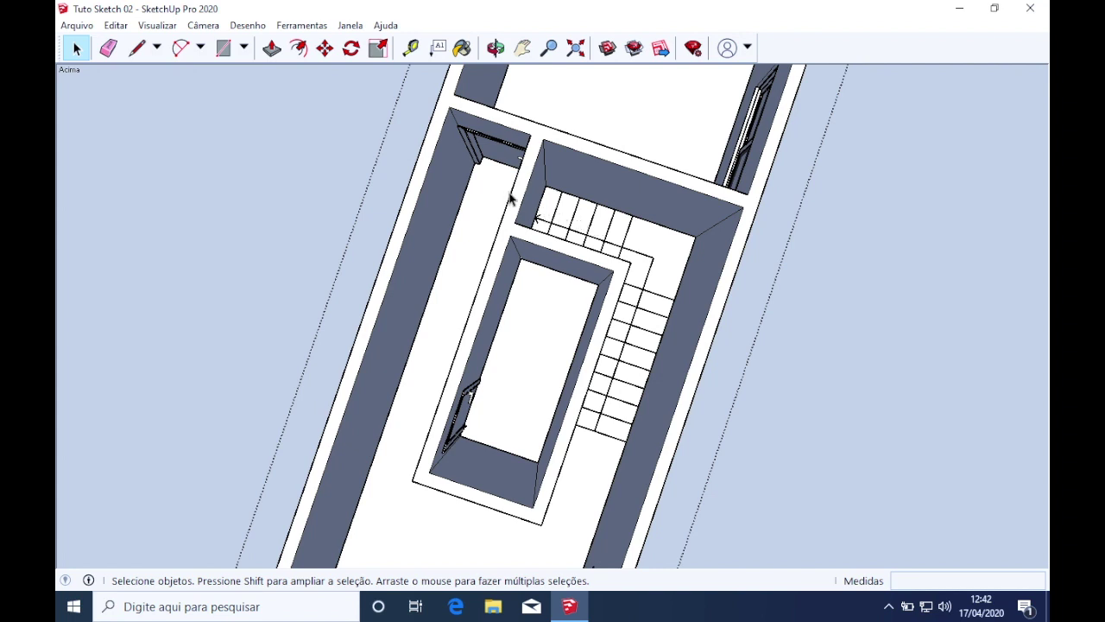
{"action": "scroll", "coordinate": [509, 199], "scroll_direction": "down", "scroll_amount": 3}
{"action": "middle_click_drag", "start_coordinate": [518, 208], "coordinate": [667, 349]}
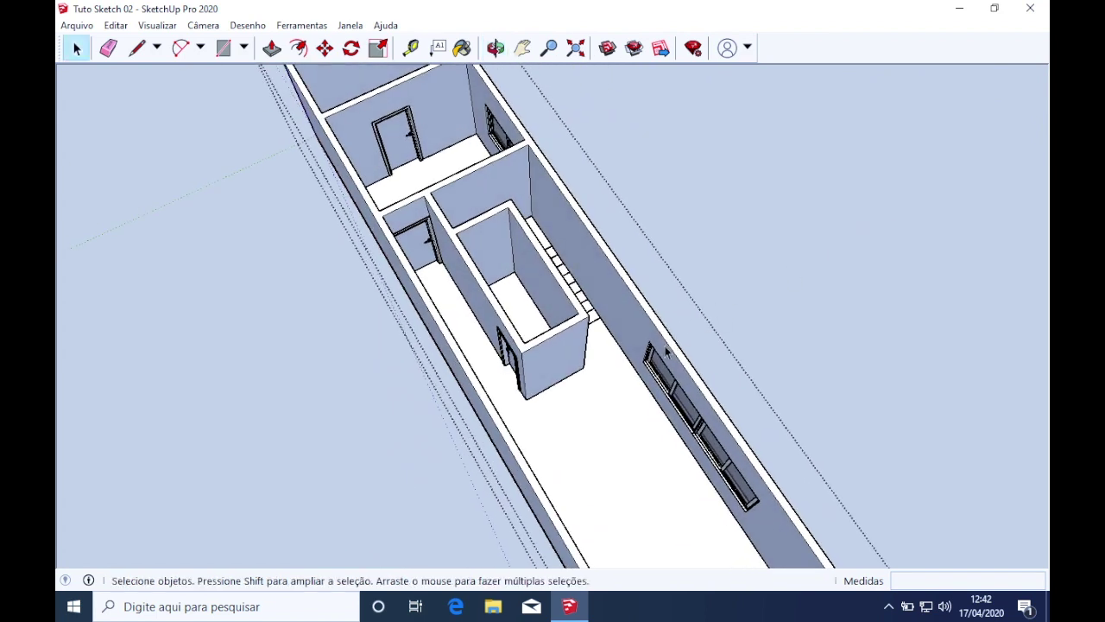
{"action": "scroll", "coordinate": [664, 347], "scroll_direction": "up", "scroll_amount": 3}
{"action": "scroll", "coordinate": [663, 347], "scroll_direction": "down", "scroll_amount": 2}
{"action": "middle_click_drag", "start_coordinate": [583, 360], "coordinate": [486, 291]}
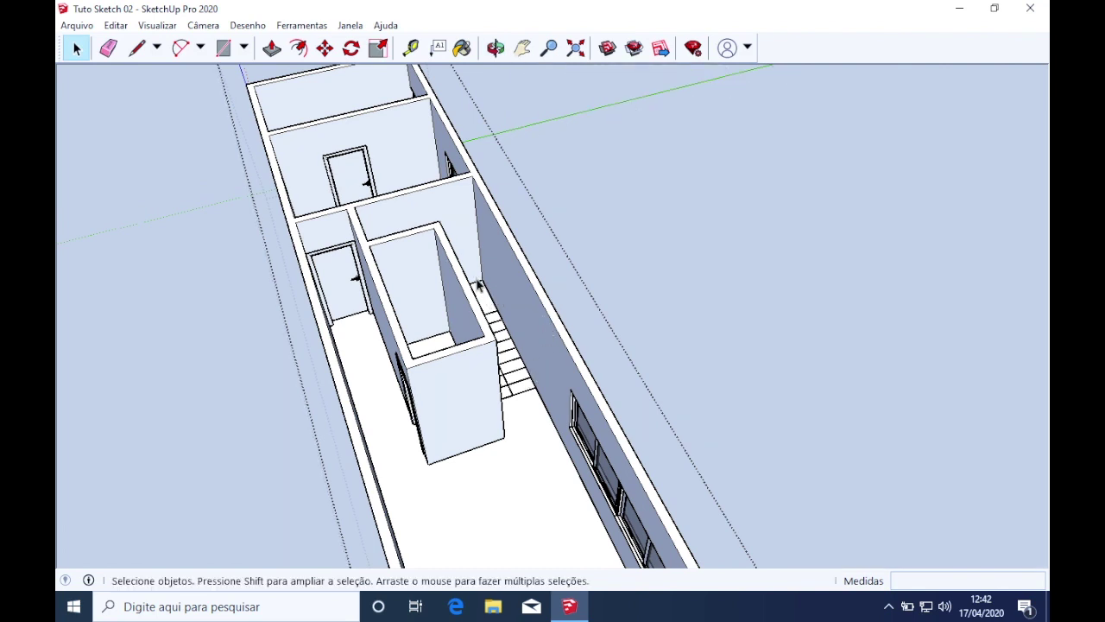
{"action": "middle_click_drag", "start_coordinate": [448, 324], "coordinate": [532, 391]}
{"action": "scroll", "coordinate": [532, 392], "scroll_direction": "up", "scroll_amount": 3}
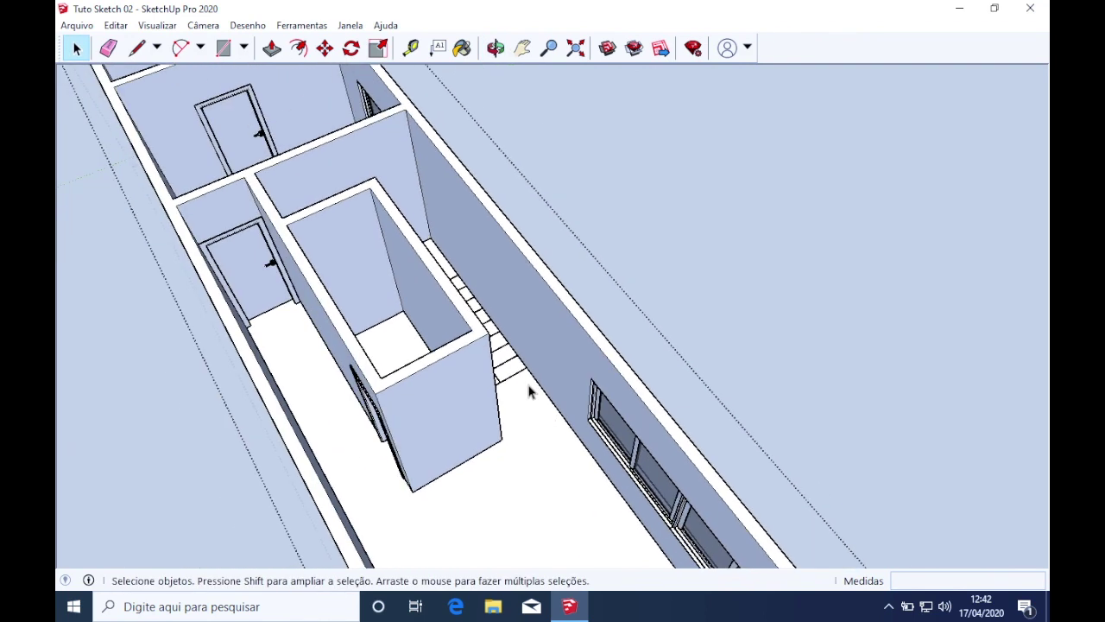
{"action": "middle_click_drag", "start_coordinate": [528, 382], "coordinate": [485, 396]}
{"action": "scroll", "coordinate": [484, 395], "scroll_direction": "up", "scroll_amount": 3}
{"action": "scroll", "coordinate": [485, 395], "scroll_direction": "down", "scroll_amount": 1}
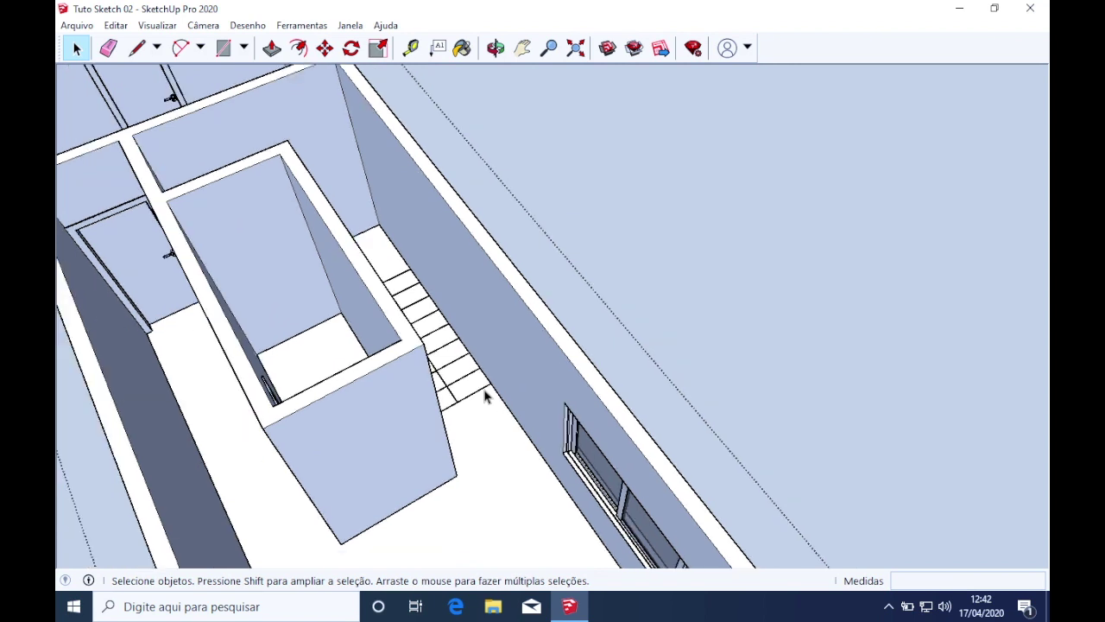
{"action": "middle_click_drag", "start_coordinate": [484, 403], "coordinate": [466, 427]}
{"action": "scroll", "coordinate": [466, 427], "scroll_direction": "down", "scroll_amount": 1}
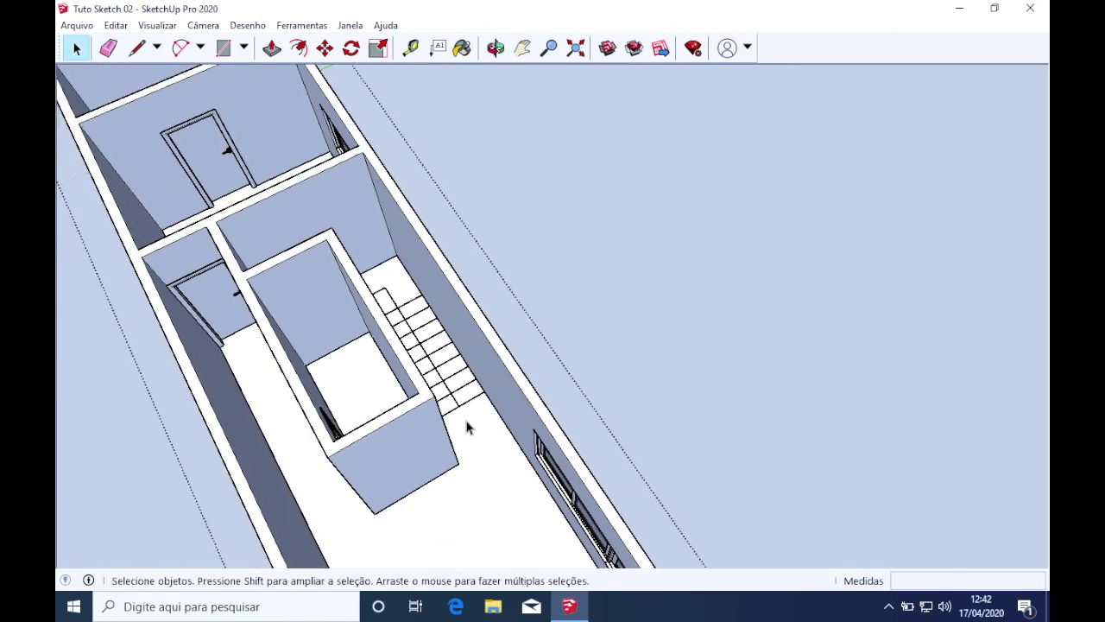
{"action": "left_click", "coordinate": [169, 607]}
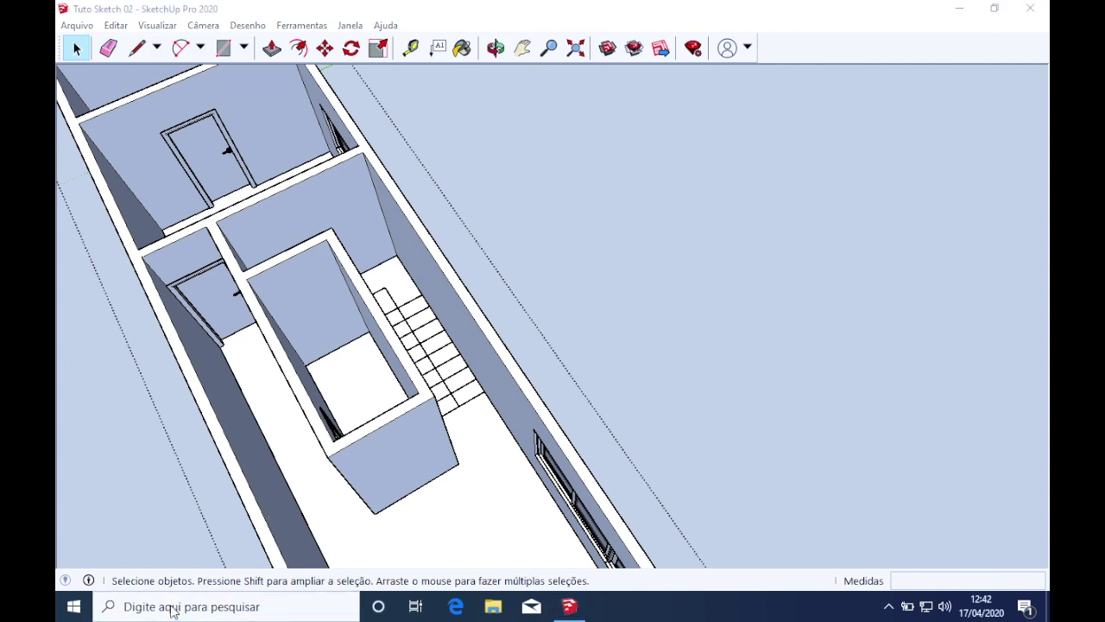
Launch Calculator, compute 315 ÷ 16 = 19,6875, clear it, and move the window aside
{"action": "type", "text": "calcula"}
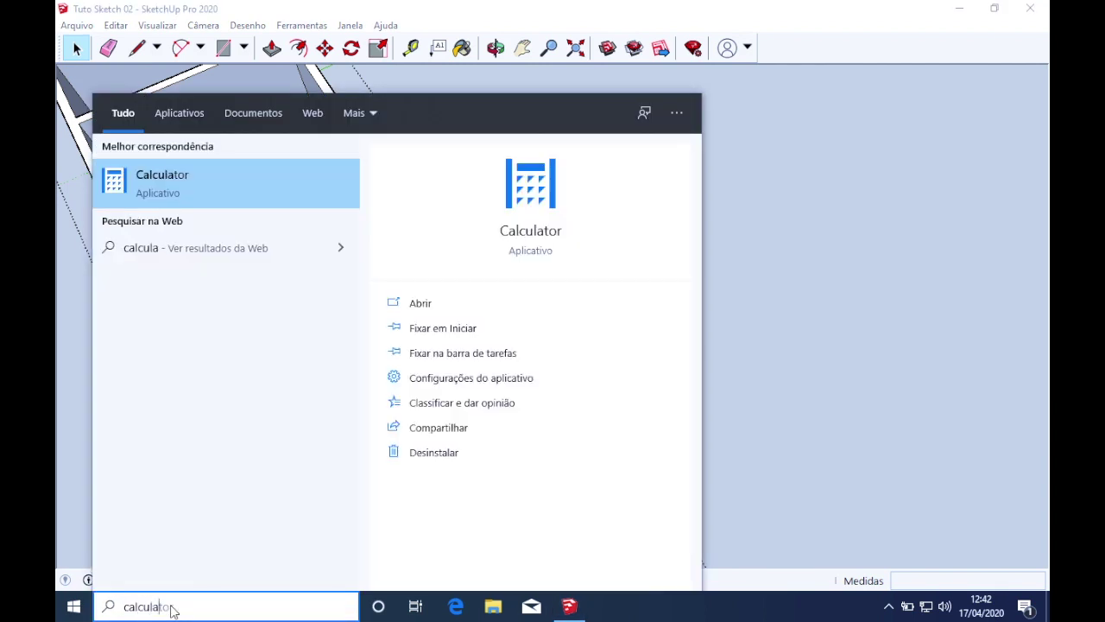
{"action": "key", "text": "Return"}
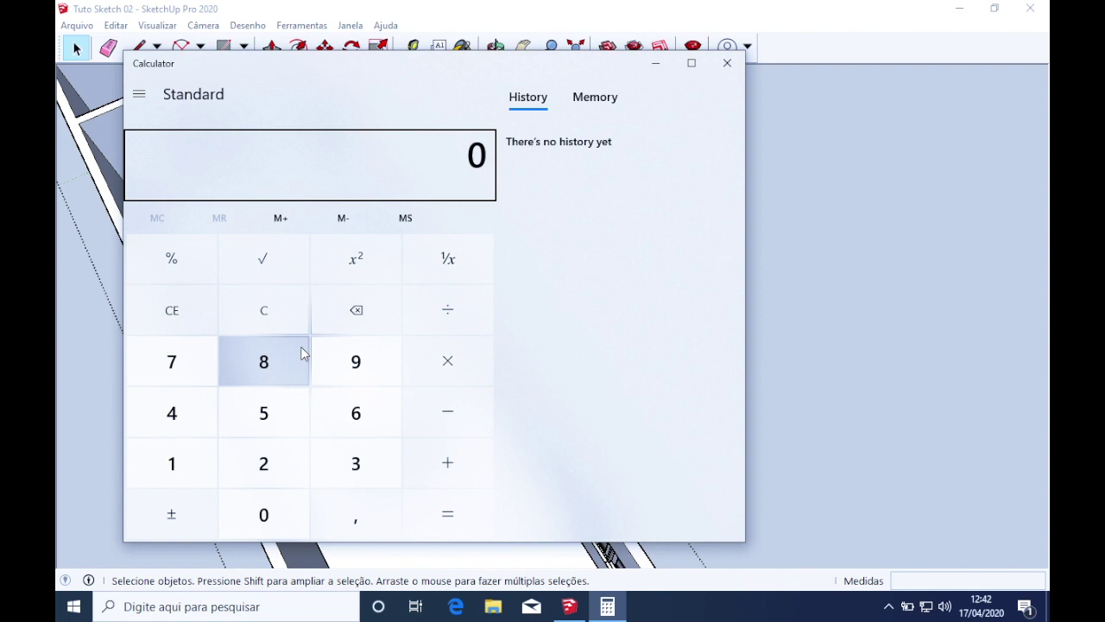
{"action": "left_click", "coordinate": [346, 472]}
{"action": "left_click", "coordinate": [185, 469]}
{"action": "left_click", "coordinate": [253, 424]}
{"action": "left_click", "coordinate": [417, 344]}
{"action": "left_click", "coordinate": [431, 313]}
{"action": "left_click", "coordinate": [166, 484]}
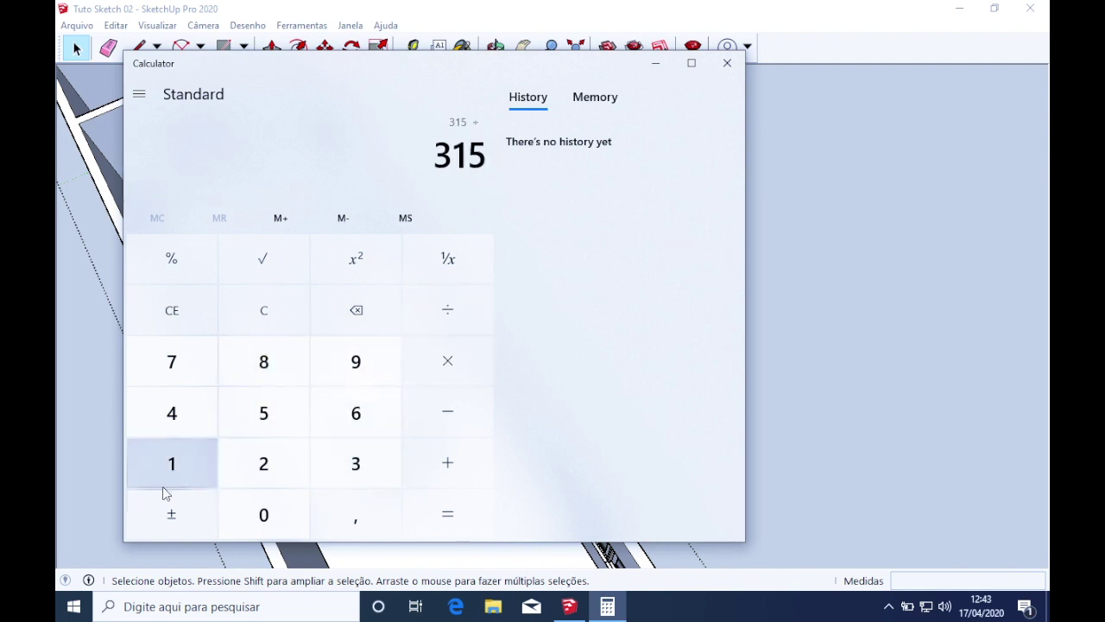
{"action": "left_click", "coordinate": [344, 422]}
{"action": "left_click", "coordinate": [447, 512]}
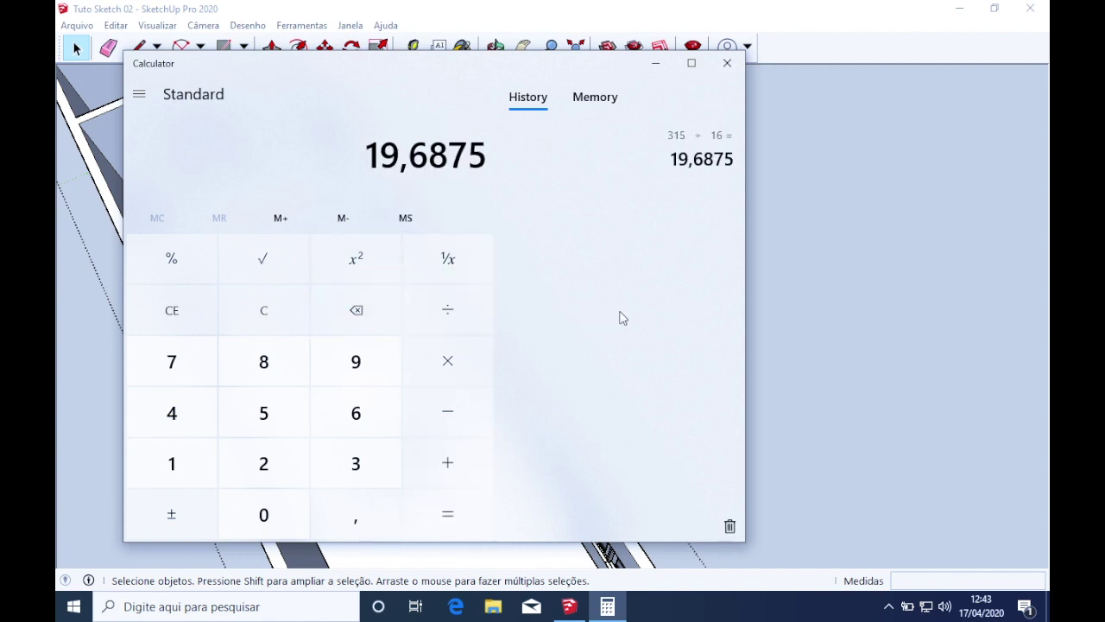
{"action": "left_click", "coordinate": [297, 307]}
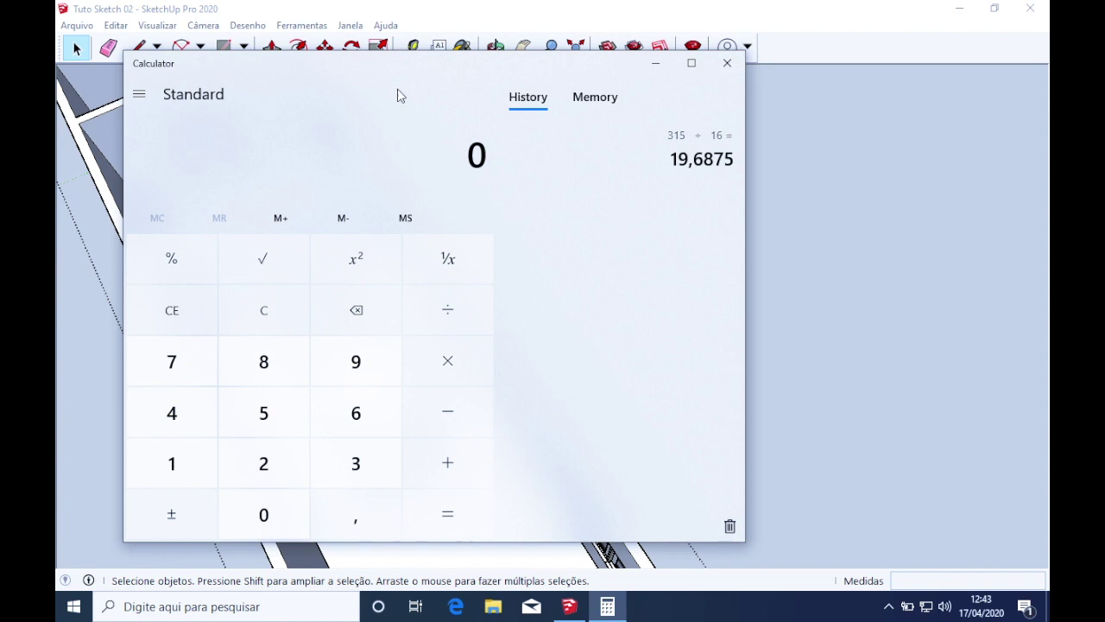
{"action": "left_click_drag", "start_coordinate": [389, 74], "coordinate": [777, 56]}
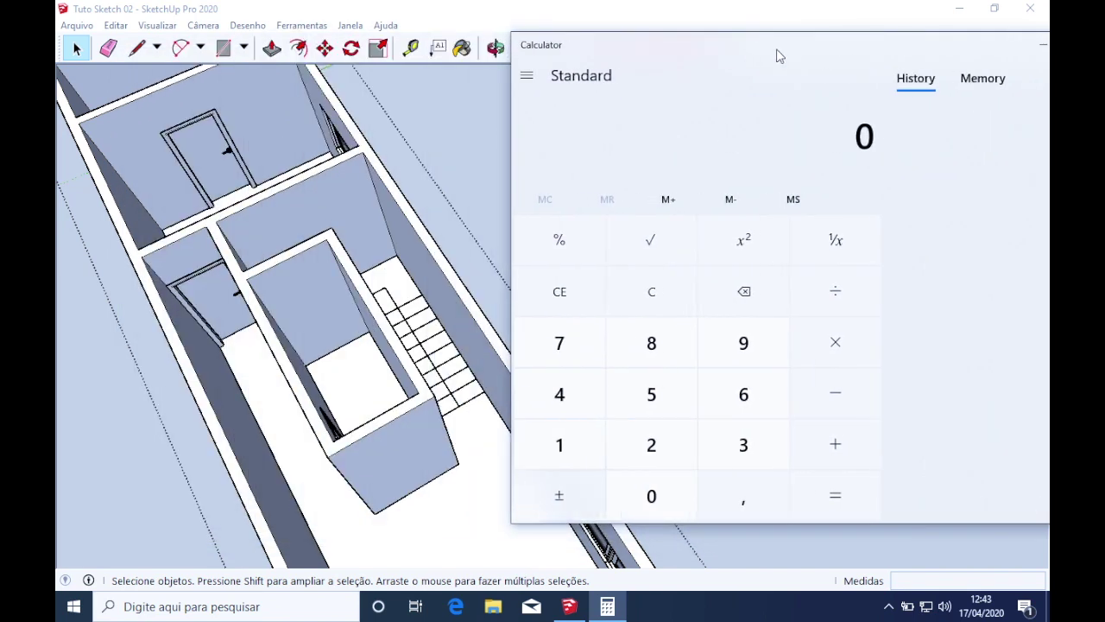
{"action": "mouse_move", "coordinate": [463, 392]}
{"action": "middle_mouse_down"}
{"action": "mouse_move", "coordinate": [365, 415]}
{"action": "mouse_move", "coordinate": [427, 320]}
{"action": "mouse_move", "coordinate": [419, 362]}
{"action": "mouse_move", "coordinate": [557, 423]}
{"action": "mouse_move", "coordinate": [538, 493]}
{"action": "mouse_move", "coordinate": [515, 526]}
{"action": "mouse_move", "coordinate": [489, 527]}
{"action": "middle_mouse_up"}
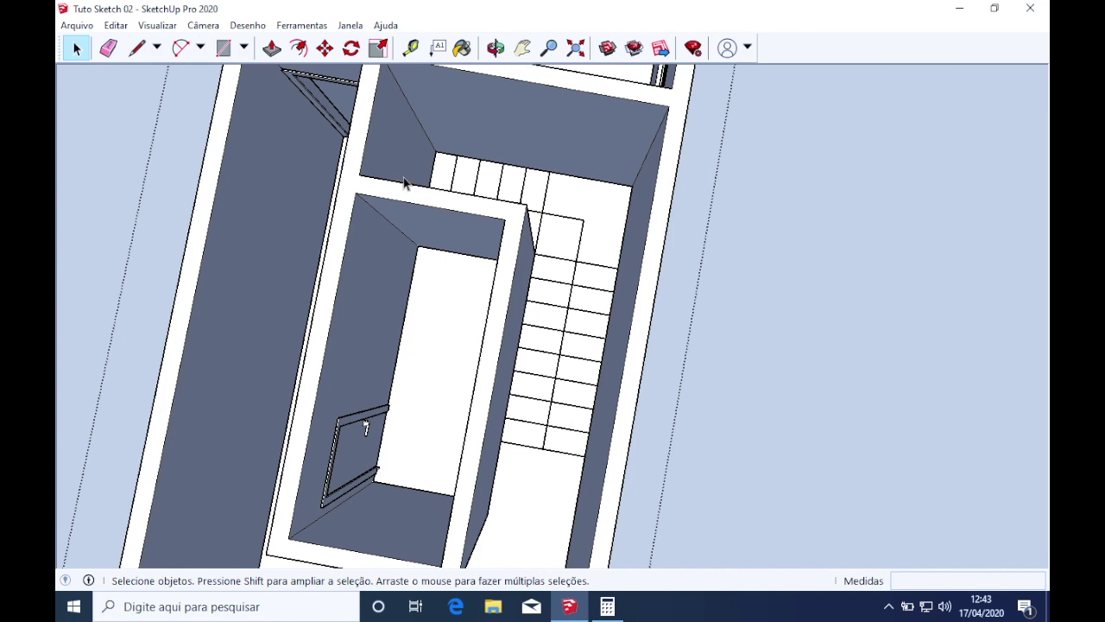
{"action": "scroll", "coordinate": [465, 263], "scroll_direction": "down", "scroll_amount": 1}
{"action": "middle_click_drag", "start_coordinate": [511, 466], "coordinate": [538, 389]}
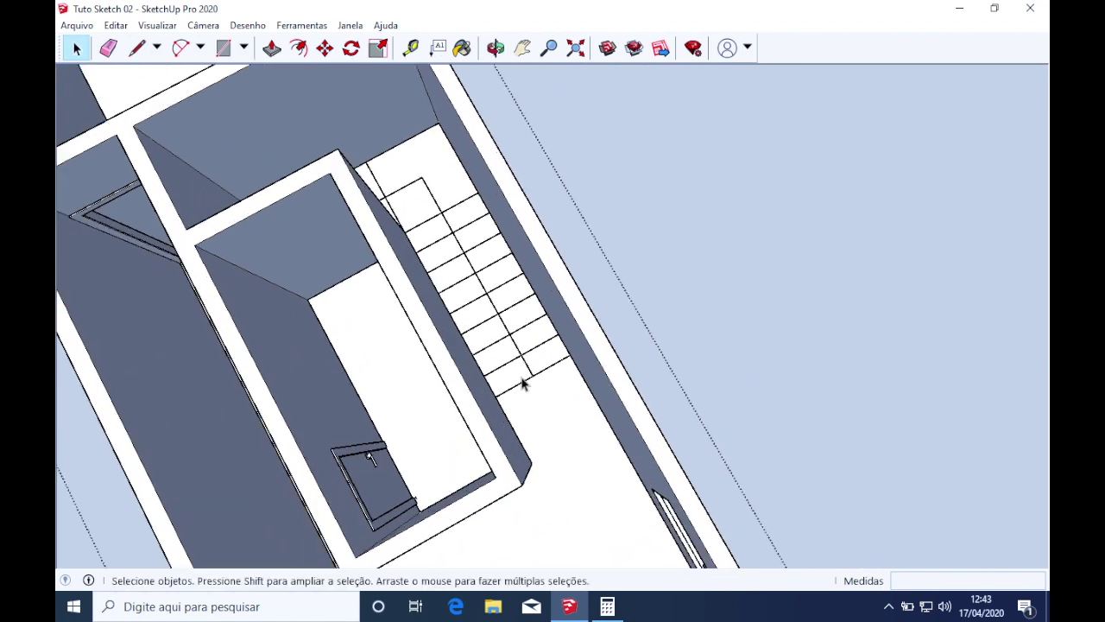
{"action": "scroll", "coordinate": [522, 385], "scroll_direction": "up", "scroll_amount": 1}
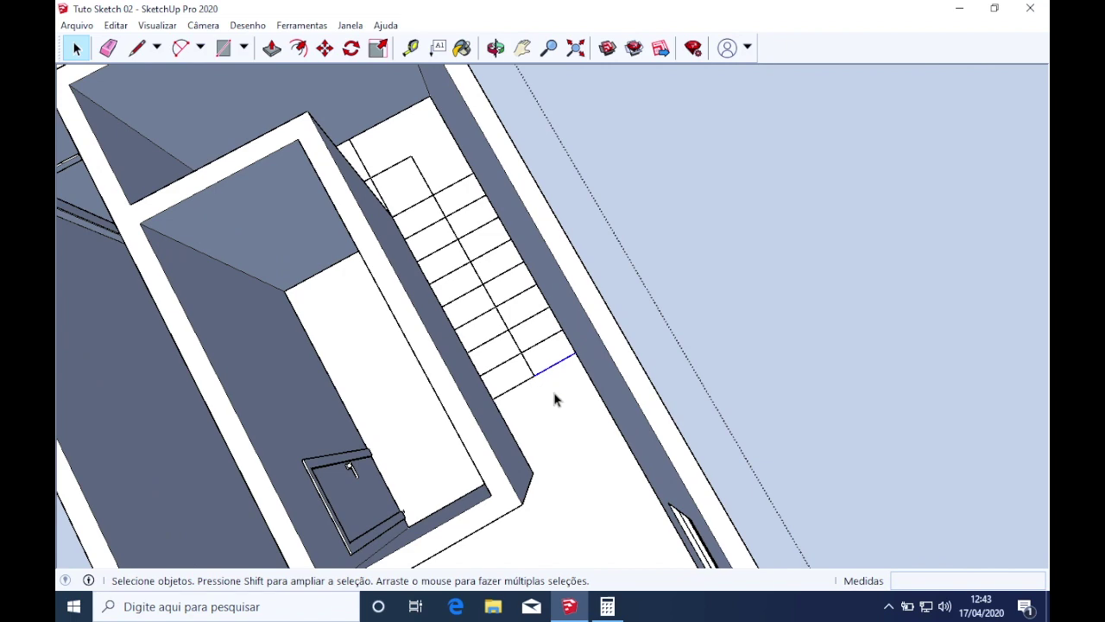
{"action": "scroll", "coordinate": [554, 400], "scroll_direction": "down", "scroll_amount": 3}
{"action": "middle_click_drag", "start_coordinate": [553, 409], "coordinate": [508, 369]}
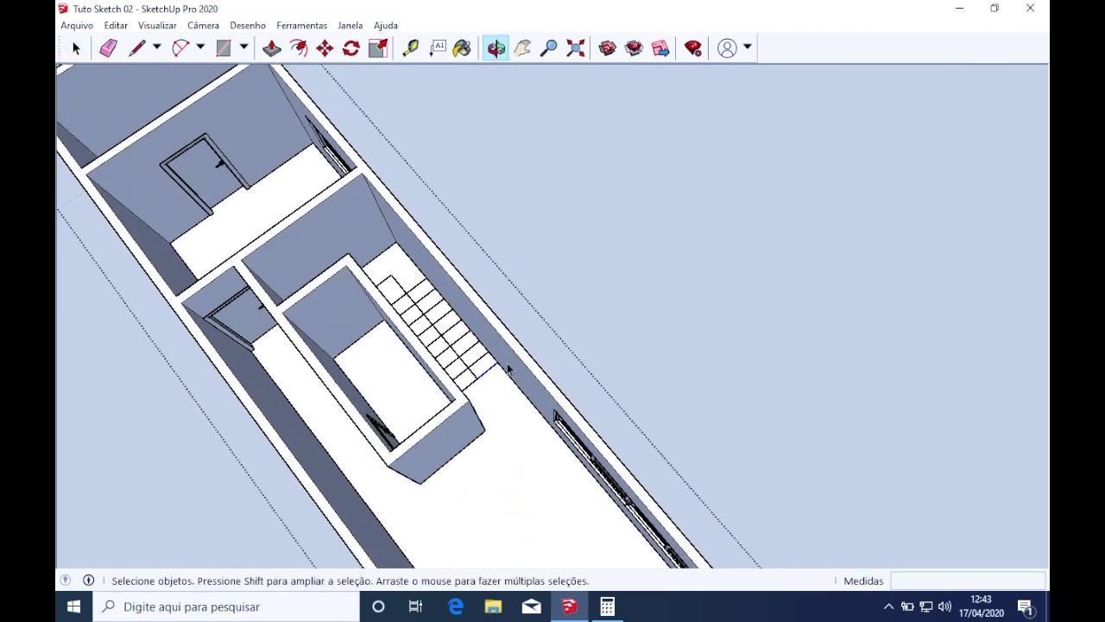
{"action": "scroll", "coordinate": [505, 375], "scroll_direction": "up", "scroll_amount": 1}
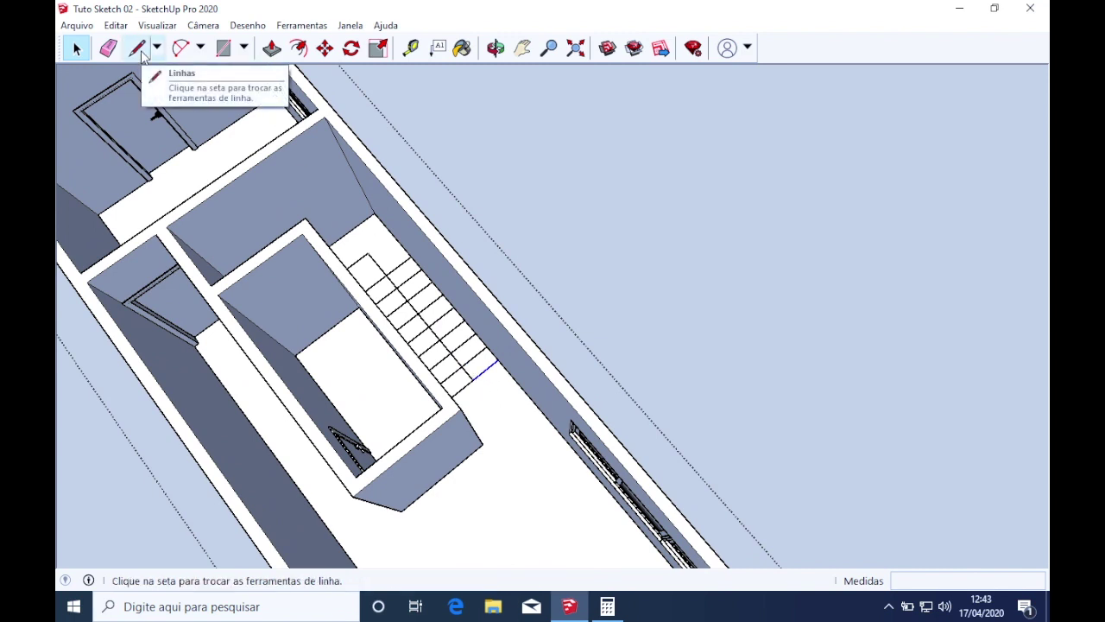
{"action": "left_click", "coordinate": [609, 607]}
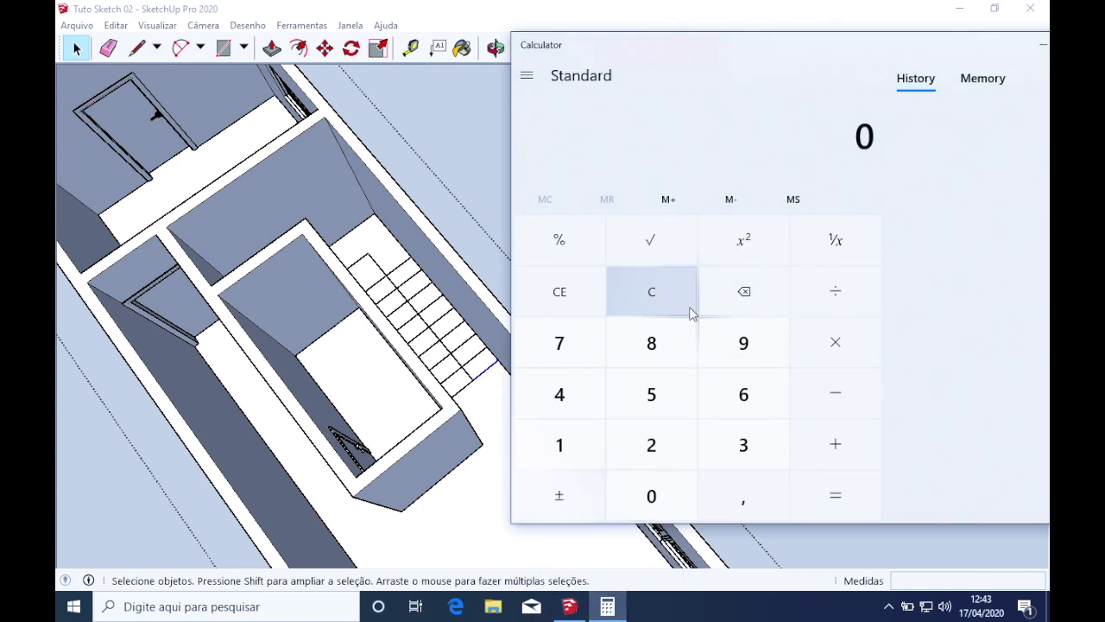
{"action": "scroll", "coordinate": [492, 388], "scroll_direction": "up", "scroll_amount": 3}
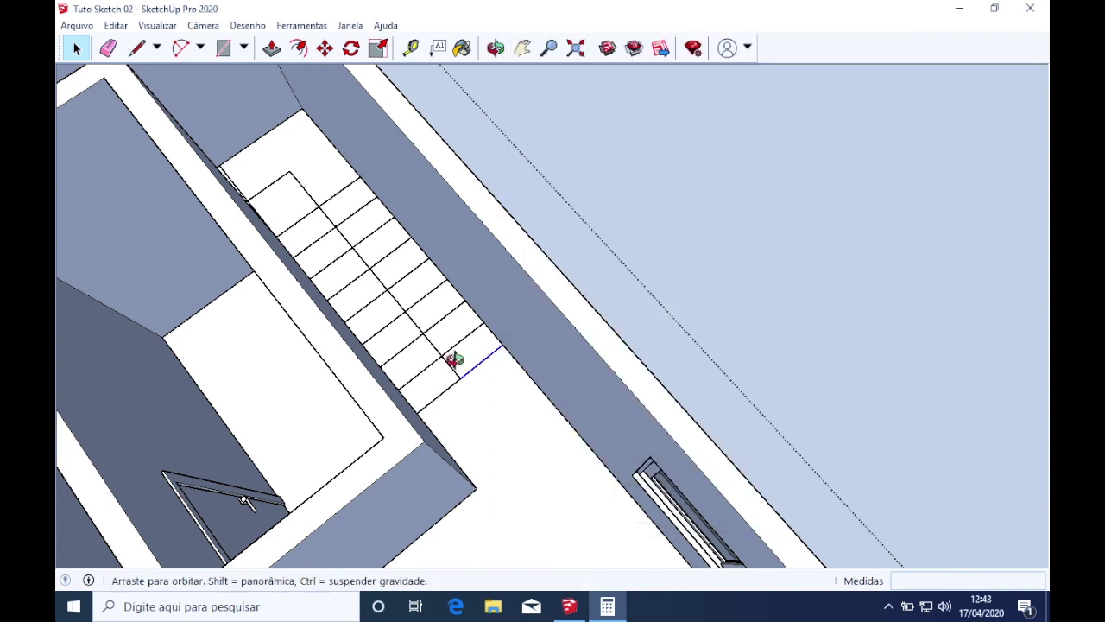
{"action": "mouse_move", "coordinate": [484, 354]}
{"action": "middle_mouse_down"}
{"action": "mouse_move", "coordinate": [451, 360]}
{"action": "mouse_move", "coordinate": [629, 415]}
{"action": "middle_mouse_up"}
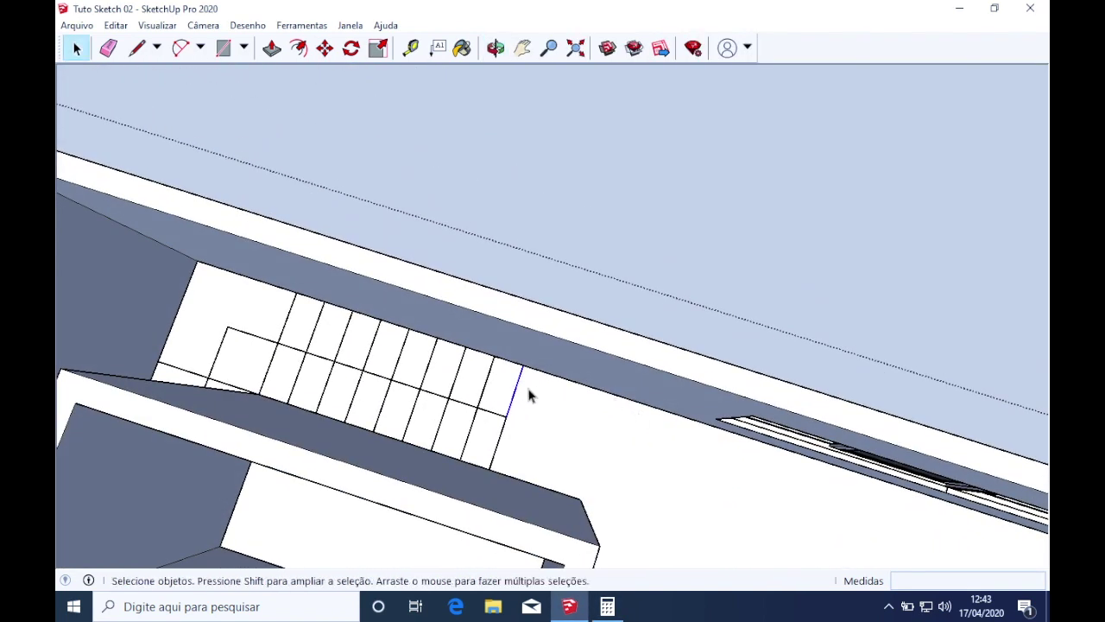
Start a line at the last tread's endpoint, then cancel it with Esc
{"action": "key", "text": "l"}
{"action": "left_click", "coordinate": [495, 356]}
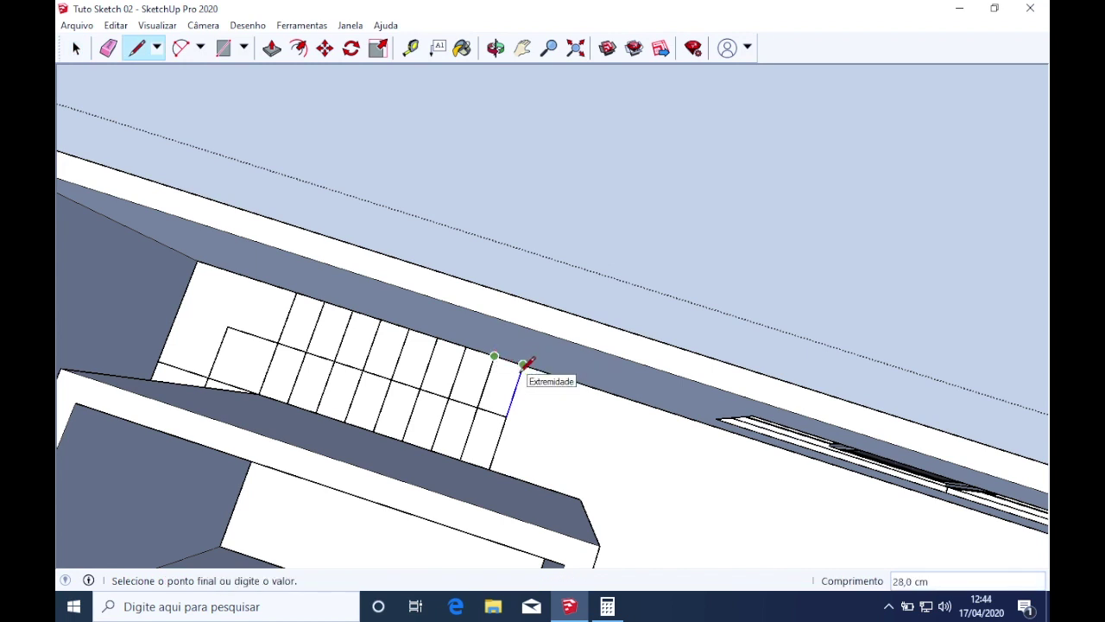
{"action": "middle_click_drag", "start_coordinate": [524, 363], "coordinate": [573, 345]}
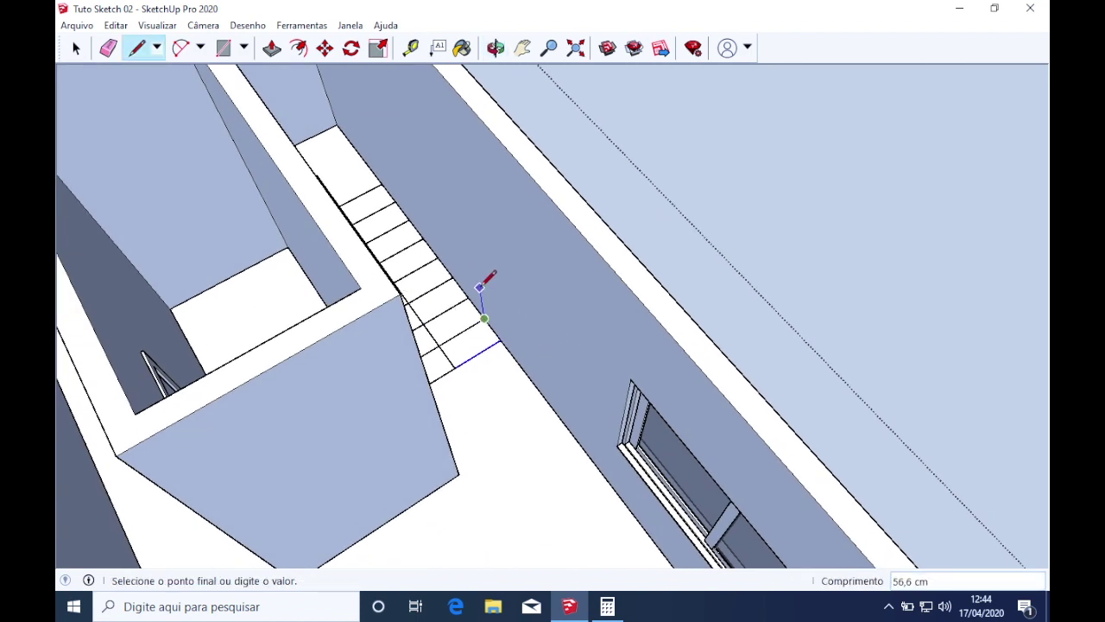
{"action": "key", "text": "Escape"}
Select the house group and open it for editing, viewing the stair area from above
{"action": "middle_click_drag", "start_coordinate": [463, 371], "coordinate": [424, 433]}
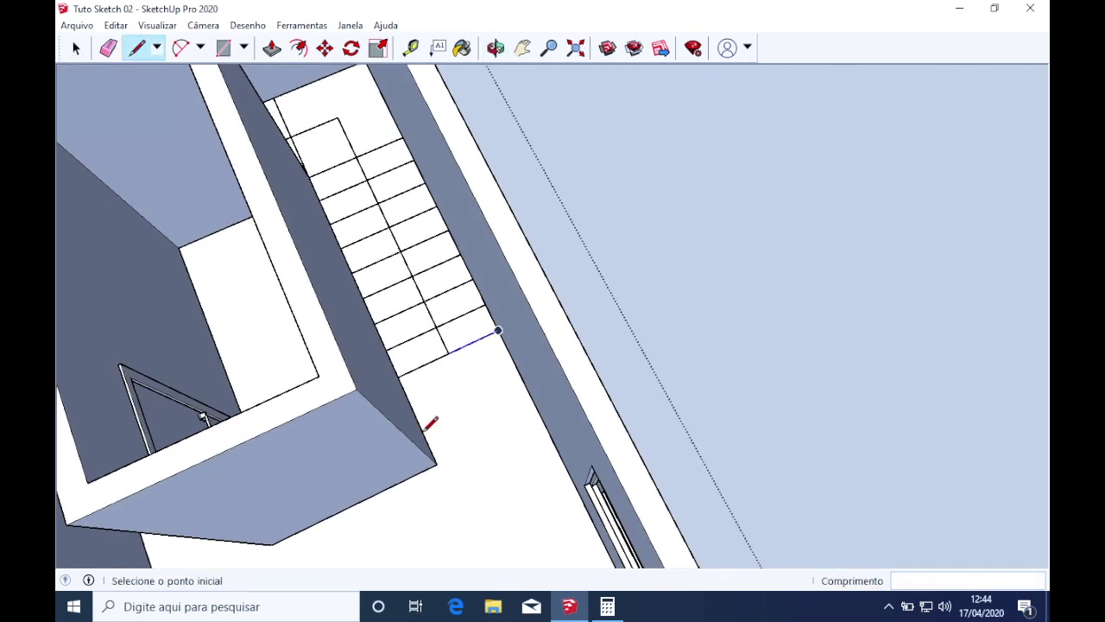
{"action": "scroll", "coordinate": [423, 433], "scroll_direction": "down", "scroll_amount": 2}
{"action": "left_click", "coordinate": [75, 49]}
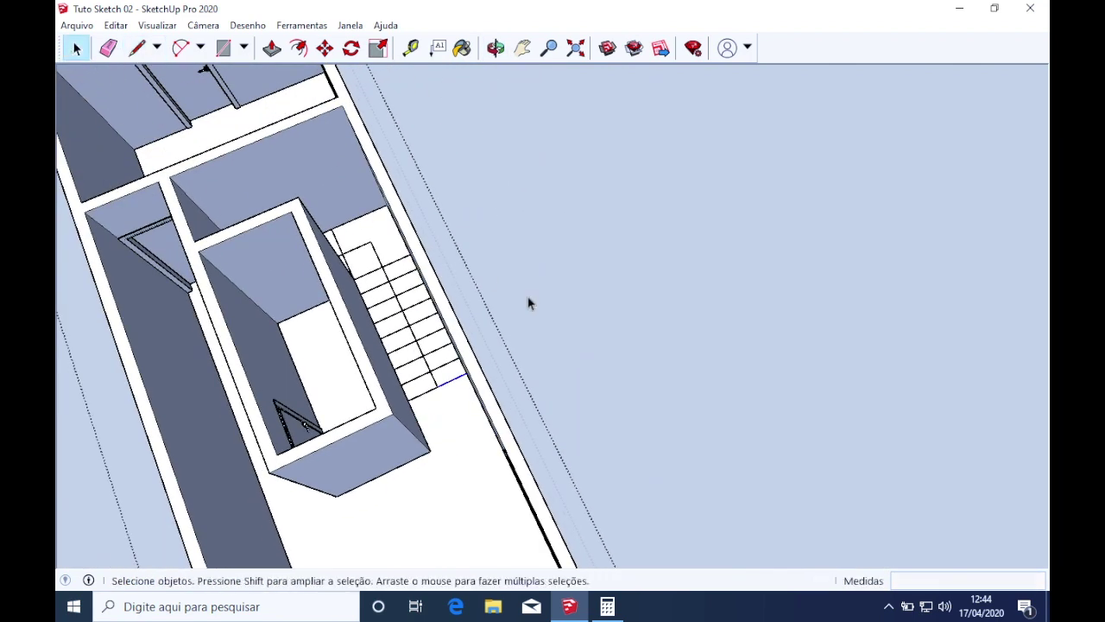
{"action": "scroll", "coordinate": [484, 394], "scroll_direction": "down", "scroll_amount": 3}
{"action": "left_click", "coordinate": [481, 404]}
{"action": "middle_click_drag", "start_coordinate": [482, 404], "coordinate": [446, 252]}
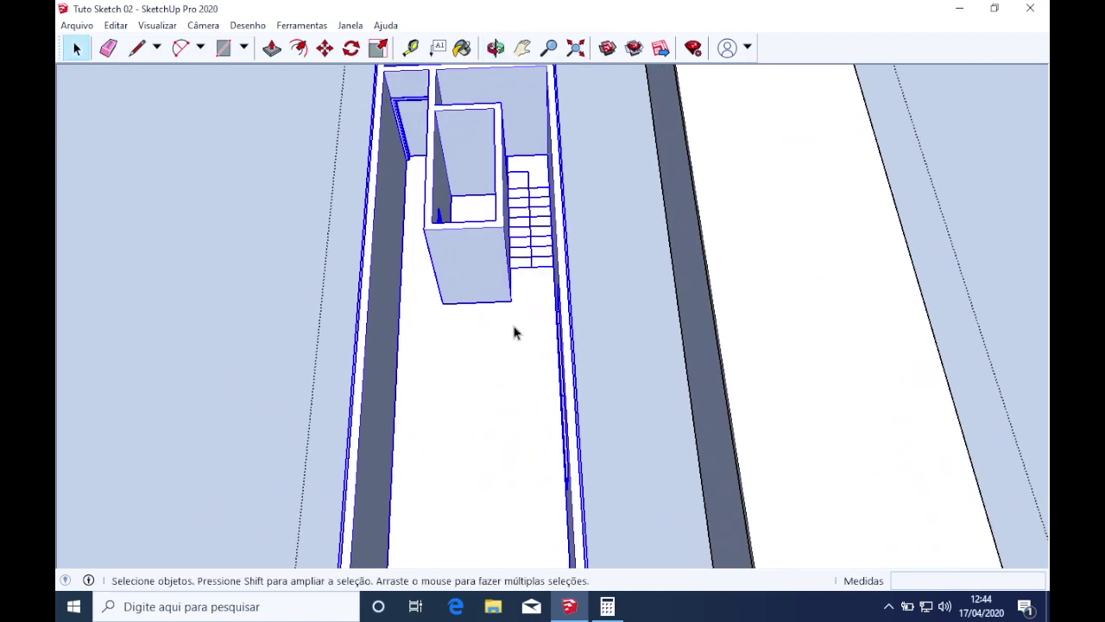
{"action": "double_click", "coordinate": [513, 323]}
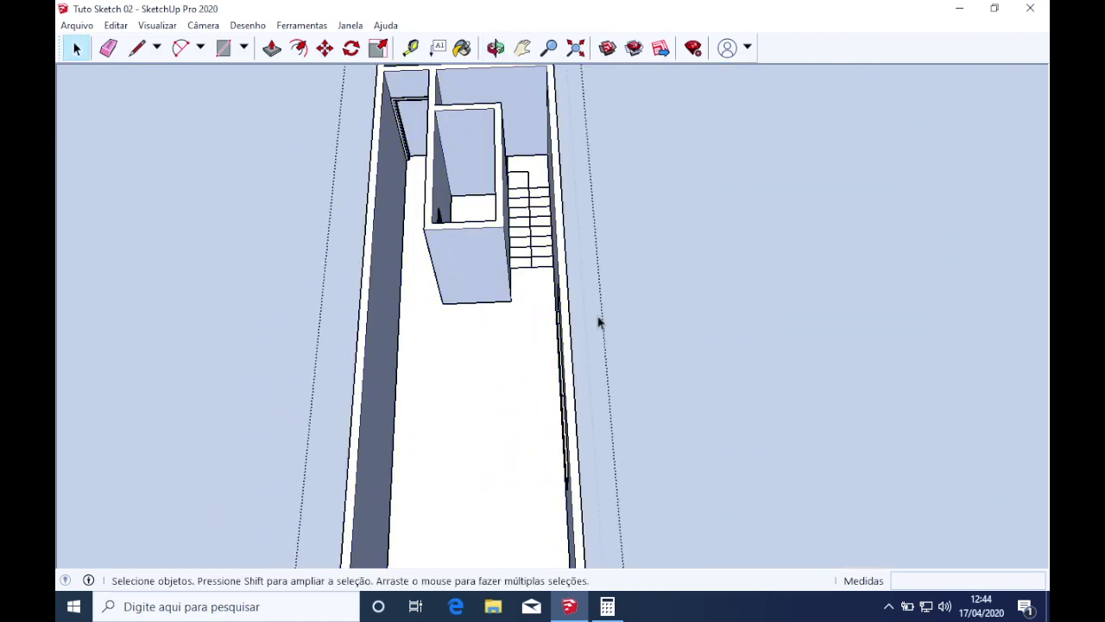
{"action": "scroll", "coordinate": [570, 325], "scroll_direction": "down", "scroll_amount": 3}
{"action": "scroll", "coordinate": [553, 279], "scroll_direction": "up", "scroll_amount": 8}
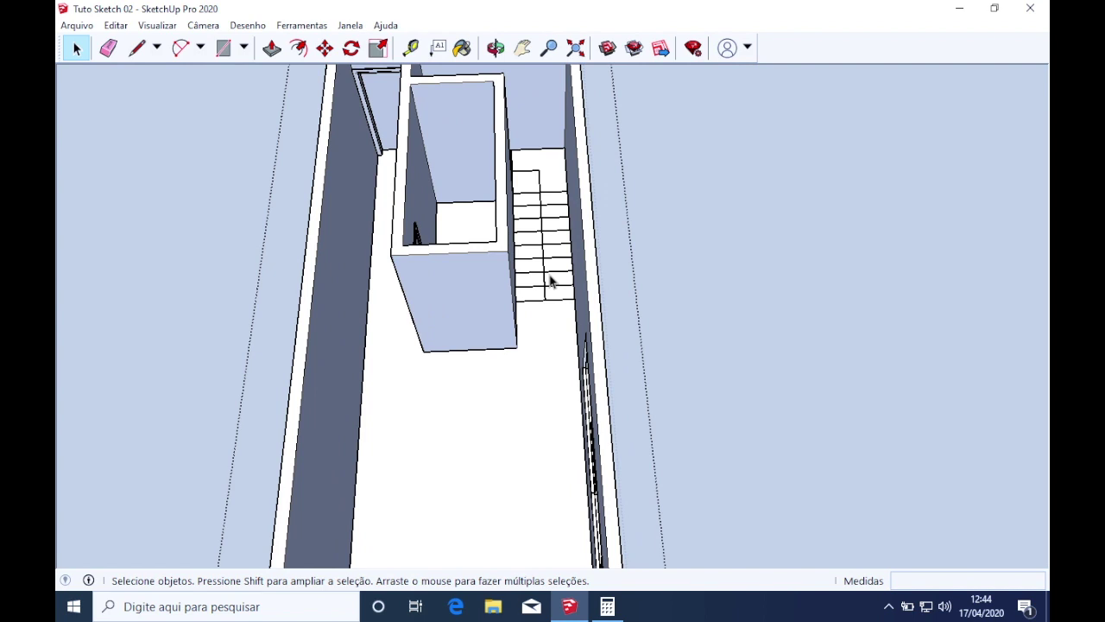
{"action": "middle_click_drag", "start_coordinate": [553, 279], "coordinate": [632, 480]}
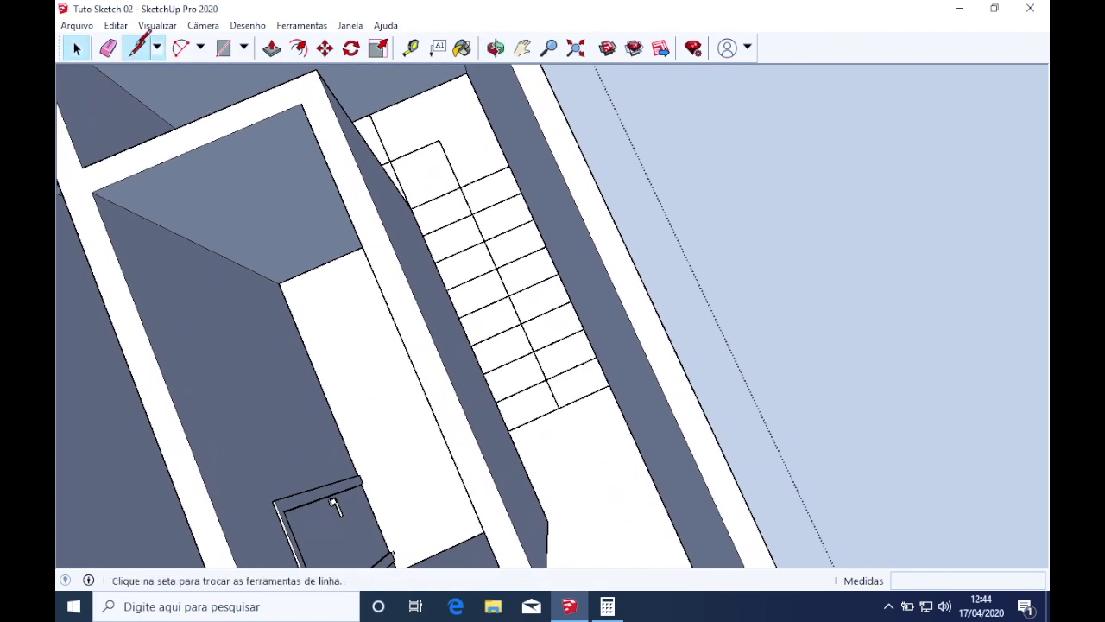
Draw an edge from the bottom stair corner, then a 28 cm step edge
{"action": "left_click", "coordinate": [137, 48]}
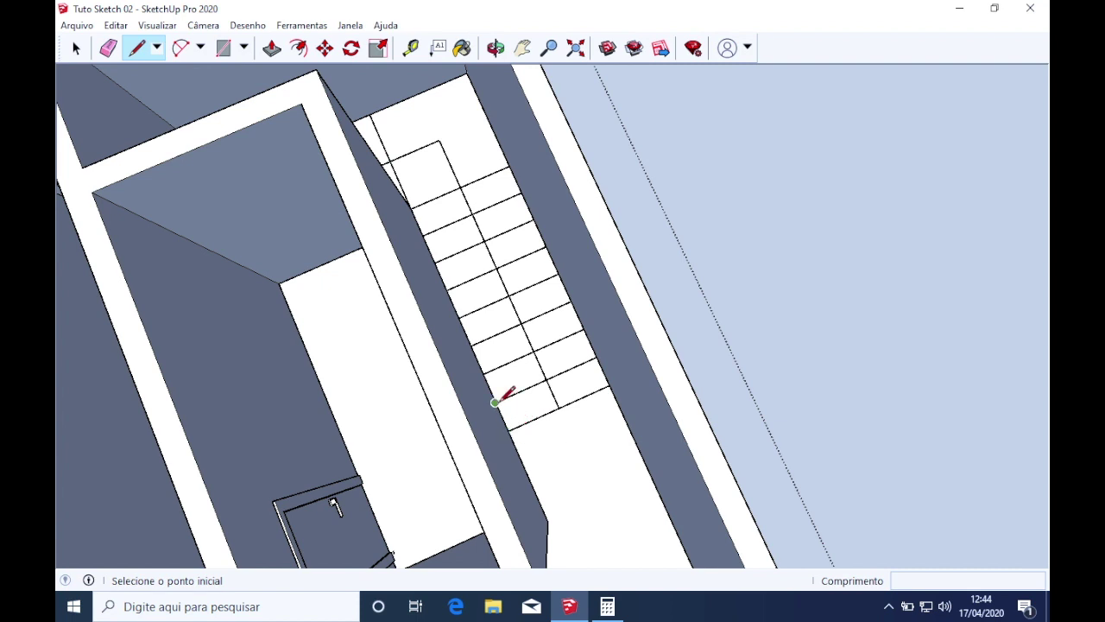
{"action": "left_click", "coordinate": [494, 403]}
{"action": "left_click", "coordinate": [508, 431]}
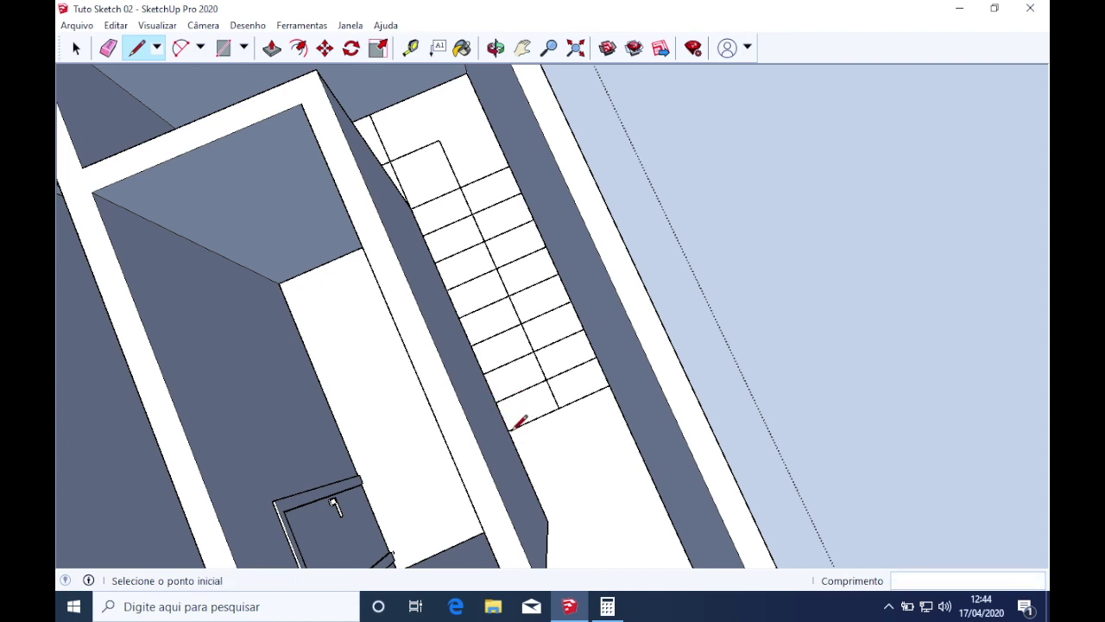
{"action": "left_click", "coordinate": [509, 431]}
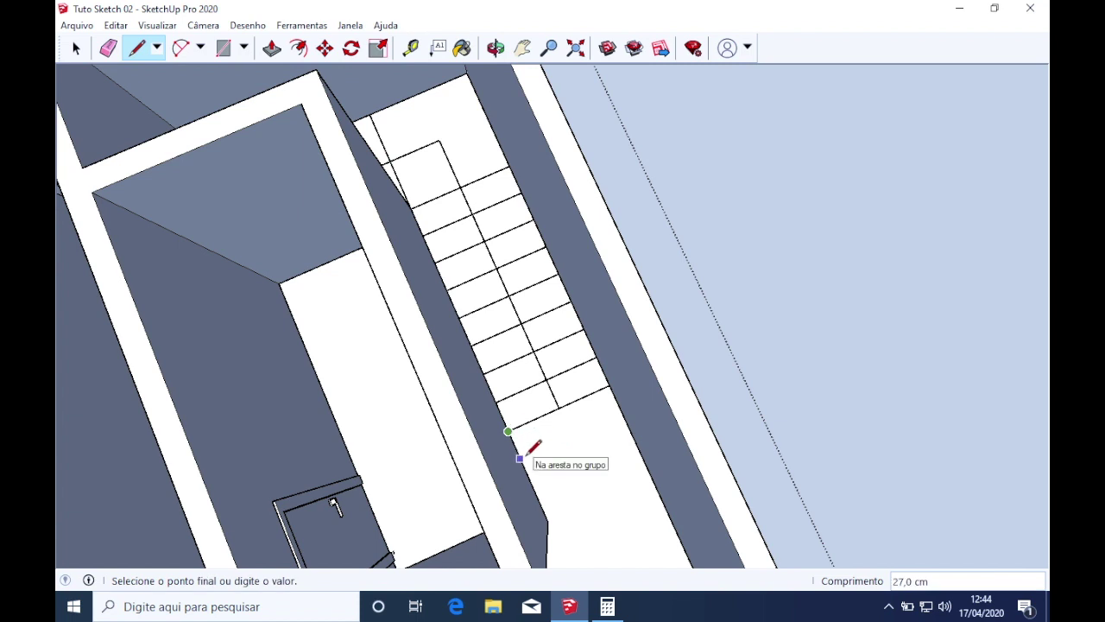
{"action": "type", "text": "28"}
{"action": "key", "text": "Return"}
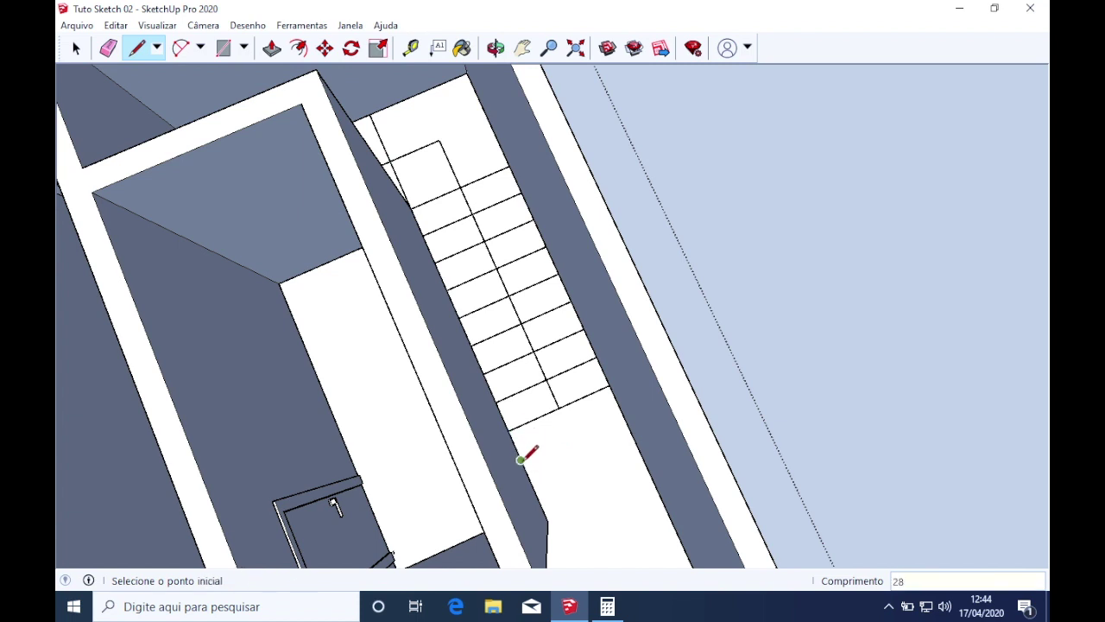
Draw lines across the stair width and between the corners to close a new step face
{"action": "left_click", "coordinate": [520, 460]}
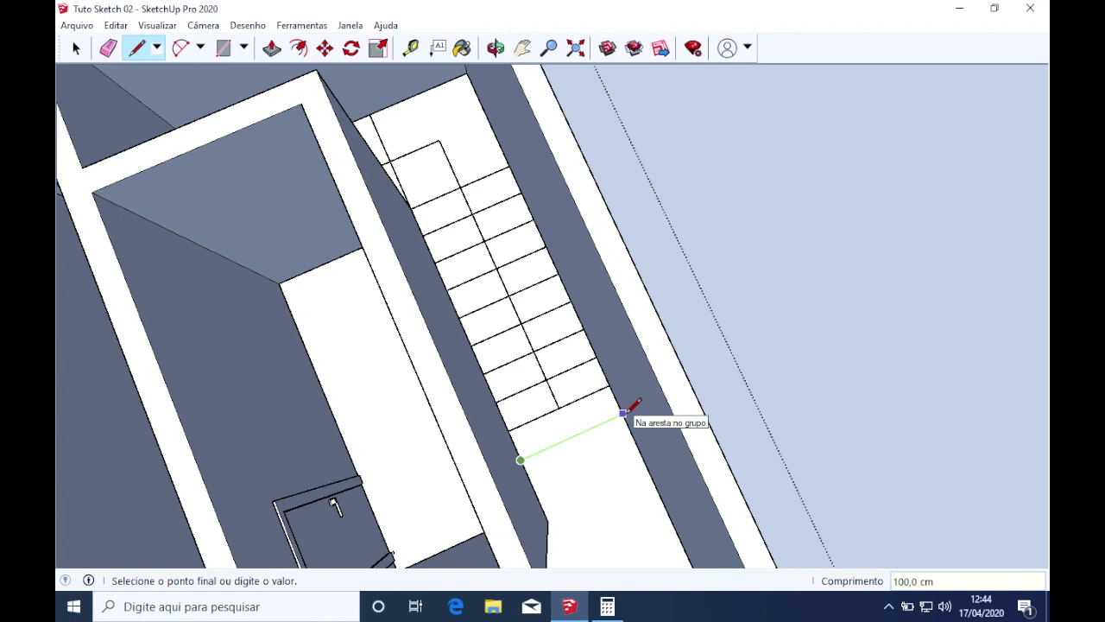
{"action": "scroll", "coordinate": [622, 402], "scroll_direction": "down", "scroll_amount": 3}
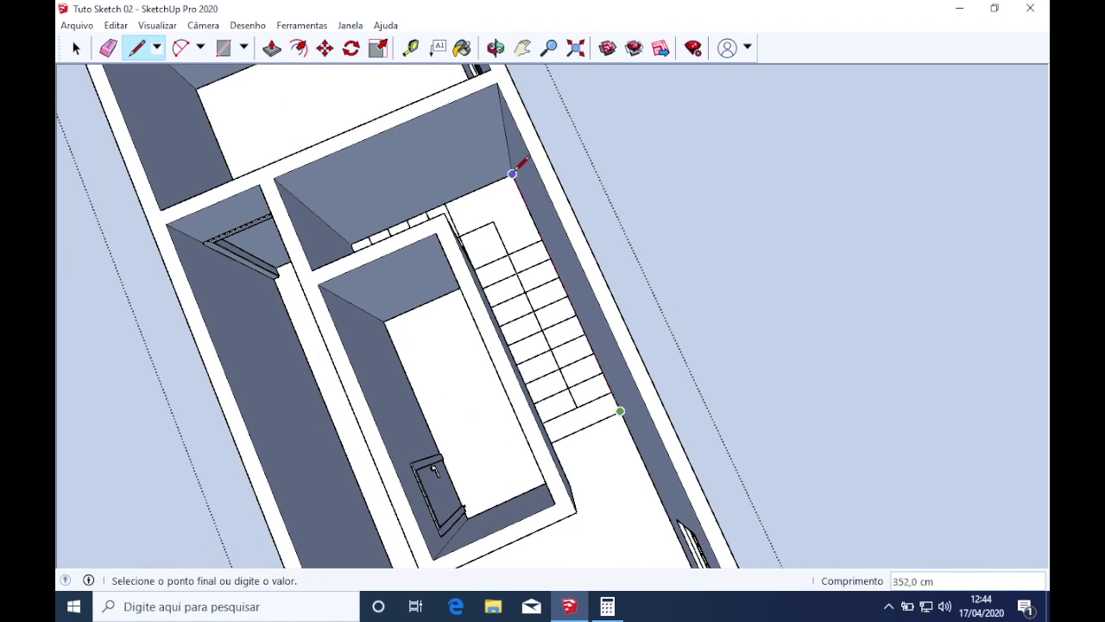
{"action": "middle_click_drag", "start_coordinate": [441, 173], "coordinate": [451, 254]}
{"action": "mouse_move", "coordinate": [357, 232]}
{"action": "middle_mouse_down"}
{"action": "mouse_move", "coordinate": [481, 242]}
{"action": "mouse_move", "coordinate": [482, 158]}
{"action": "mouse_move", "coordinate": [207, 192]}
{"action": "middle_mouse_up"}
{"action": "mouse_move", "coordinate": [530, 185]}
{"action": "middle_mouse_down"}
{"action": "mouse_move", "coordinate": [362, 126]}
{"action": "mouse_move", "coordinate": [583, 177]}
{"action": "mouse_move", "coordinate": [491, 202]}
{"action": "mouse_move", "coordinate": [575, 190]}
{"action": "mouse_move", "coordinate": [665, 218]}
{"action": "mouse_move", "coordinate": [522, 270]}
{"action": "middle_mouse_up"}
{"action": "left_click", "coordinate": [462, 221]}
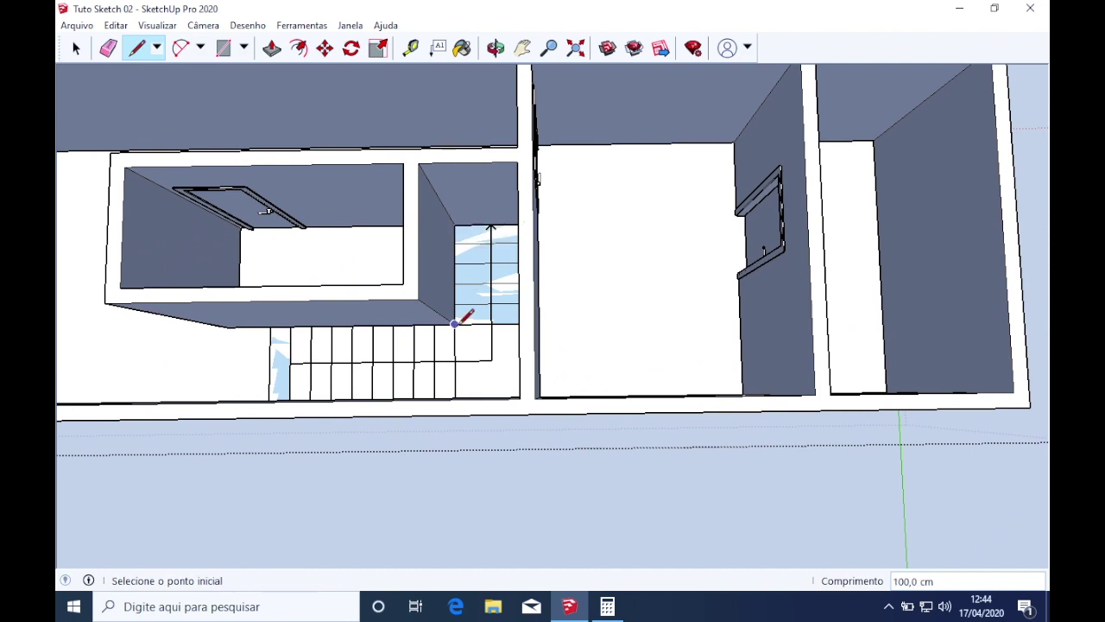
{"action": "left_click", "coordinate": [455, 324]}
{"action": "left_click", "coordinate": [456, 223]}
{"action": "left_click", "coordinate": [454, 323]}
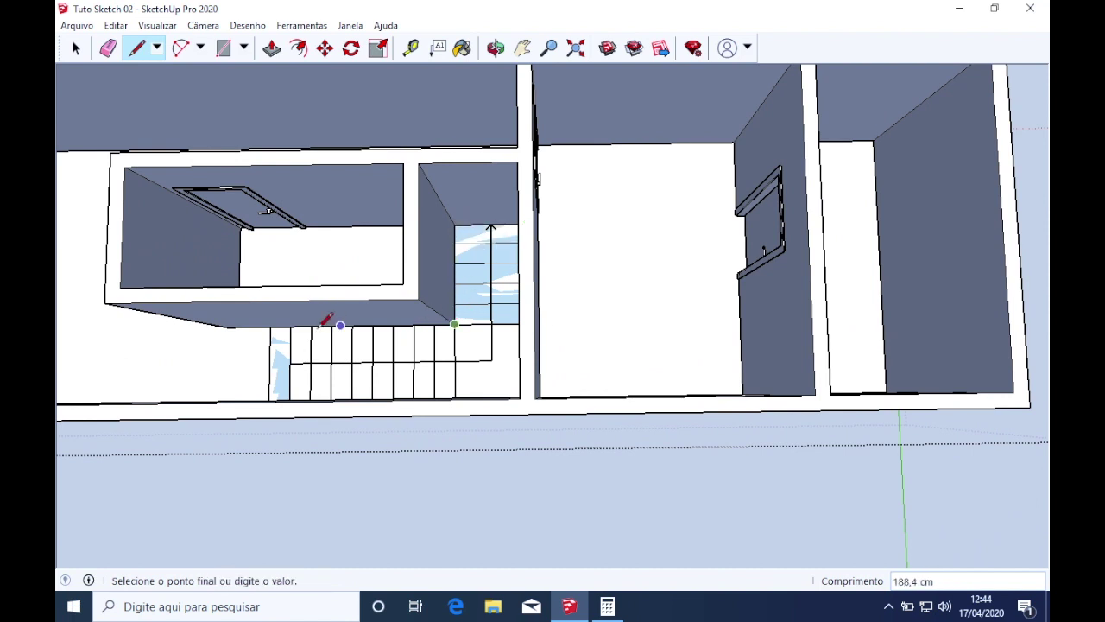
{"action": "left_click", "coordinate": [270, 325]}
Add another 28 cm step edge at the stair corner
{"action": "middle_click_drag", "start_coordinate": [288, 363], "coordinate": [637, 326]}
{"action": "scroll", "coordinate": [544, 449], "scroll_direction": "up", "scroll_amount": 3}
{"action": "scroll", "coordinate": [537, 456], "scroll_direction": "up", "scroll_amount": 2}
{"action": "middle_click_drag", "start_coordinate": [540, 452], "coordinate": [518, 436]}
{"action": "left_click", "coordinate": [446, 409]}
{"action": "left_click", "coordinate": [441, 420]}
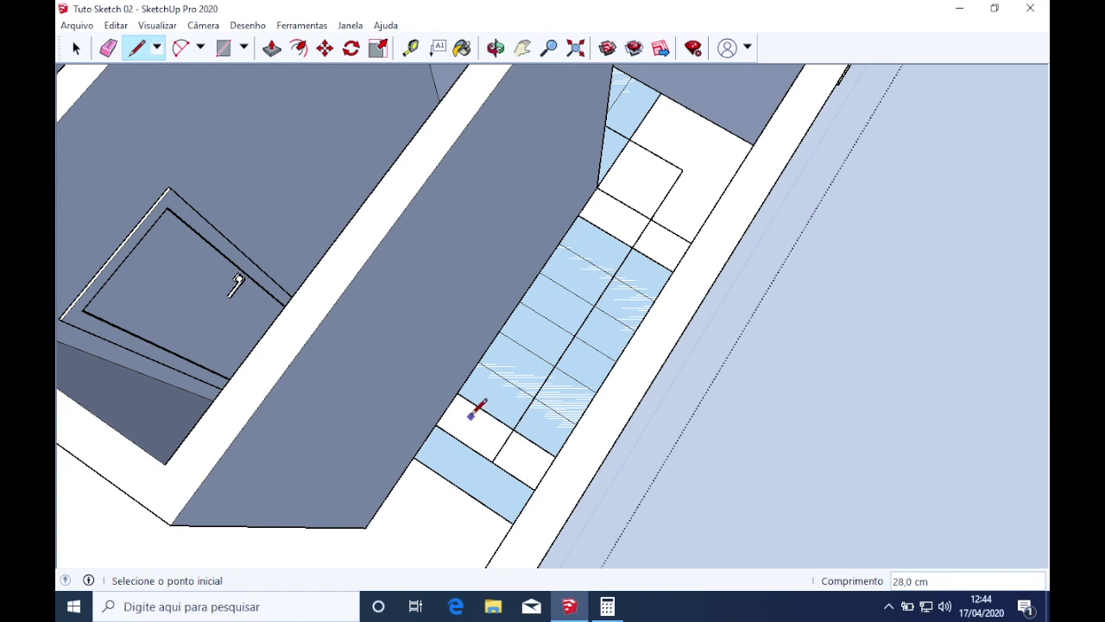
Orbit to a top view of the two stair flights and select the whole staircase geometry
{"action": "scroll", "coordinate": [477, 416], "scroll_direction": "down", "scroll_amount": 4}
{"action": "key", "text": "space"}
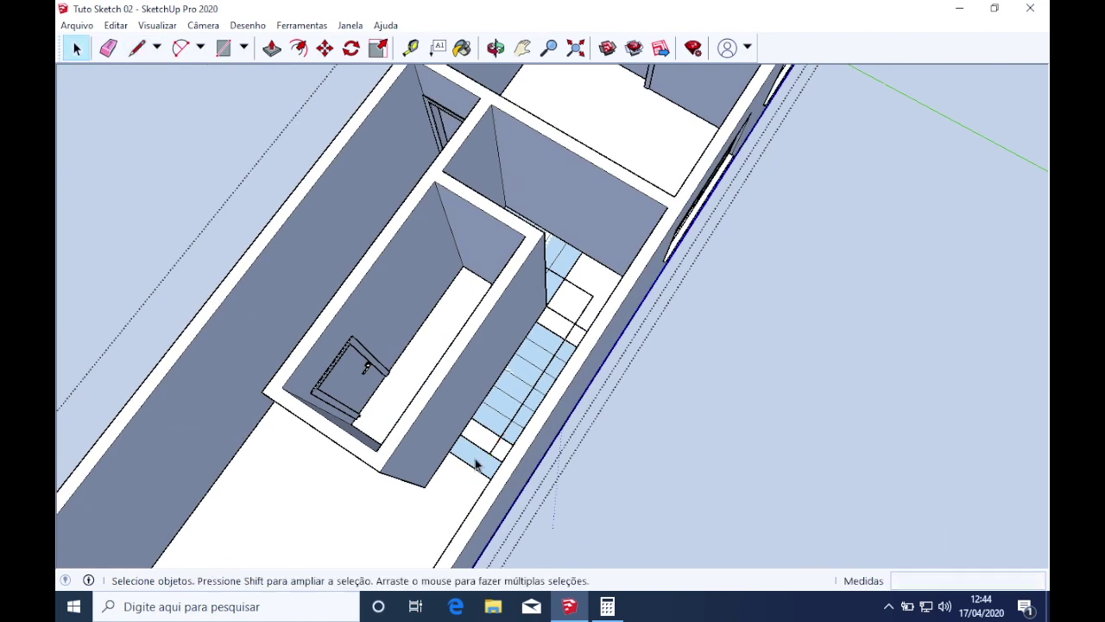
{"action": "middle_click_drag", "start_coordinate": [497, 453], "coordinate": [651, 484]}
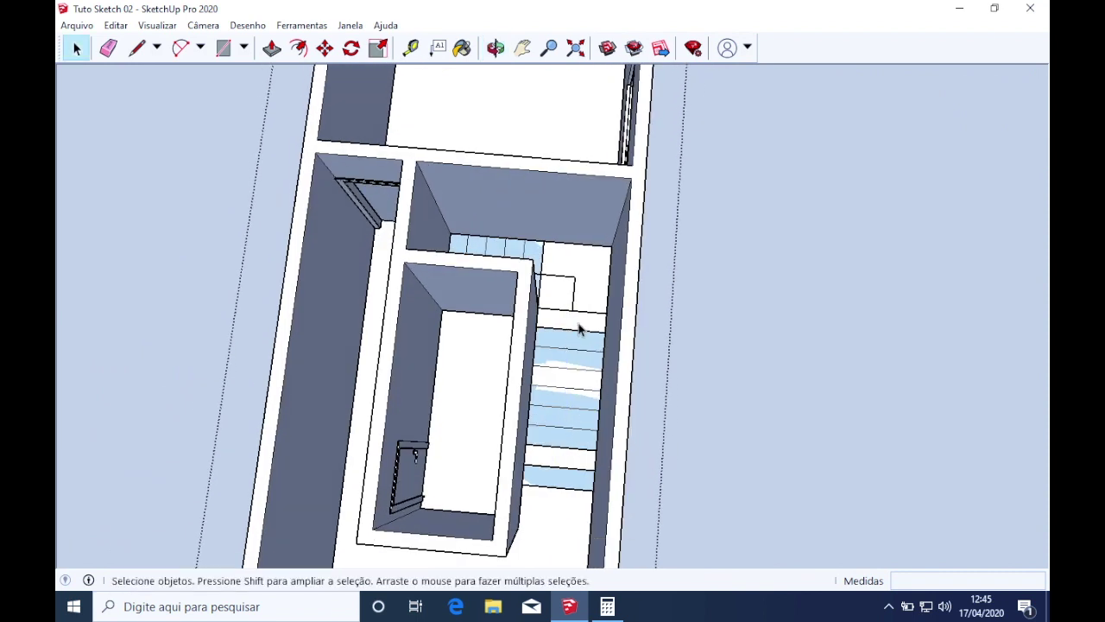
{"action": "key", "text": "e"}
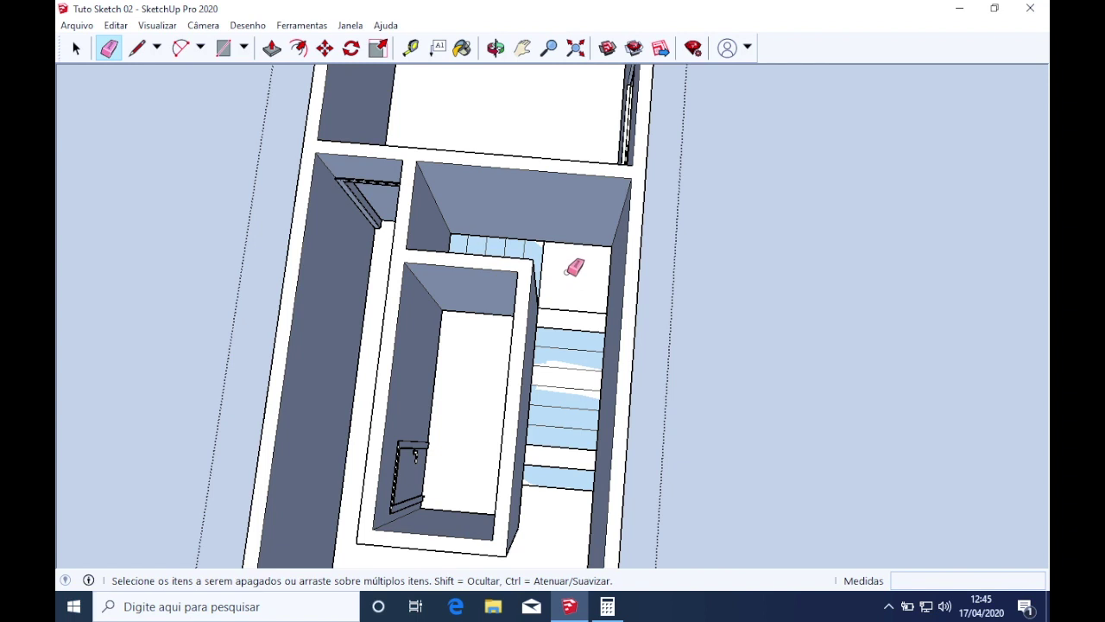
{"action": "scroll", "coordinate": [575, 264], "scroll_direction": "up", "scroll_amount": 3}
{"action": "mouse_move", "coordinate": [575, 251]}
{"action": "middle_mouse_down"}
{"action": "mouse_move", "coordinate": [500, 359]}
{"action": "mouse_move", "coordinate": [426, 247]}
{"action": "middle_mouse_up"}
{"action": "scroll", "coordinate": [424, 233], "scroll_direction": "up", "scroll_amount": 4}
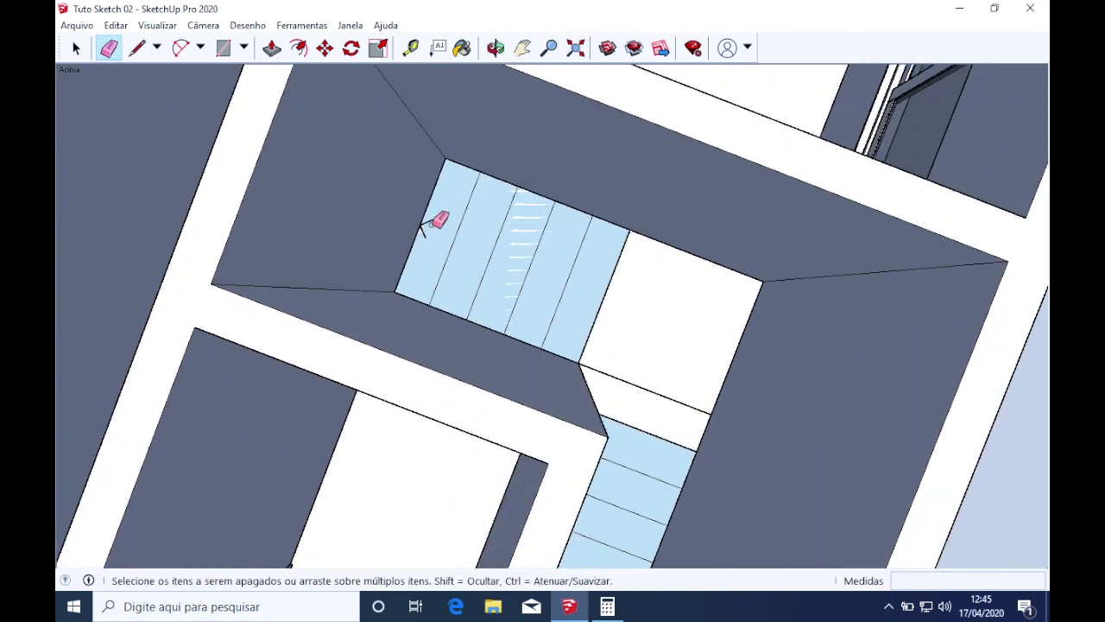
{"action": "mouse_move", "coordinate": [432, 225]}
{"action": "middle_mouse_down"}
{"action": "mouse_move", "coordinate": [501, 271]}
{"action": "mouse_move", "coordinate": [486, 297]}
{"action": "mouse_move", "coordinate": [631, 254]}
{"action": "mouse_move", "coordinate": [593, 284]}
{"action": "middle_mouse_up"}
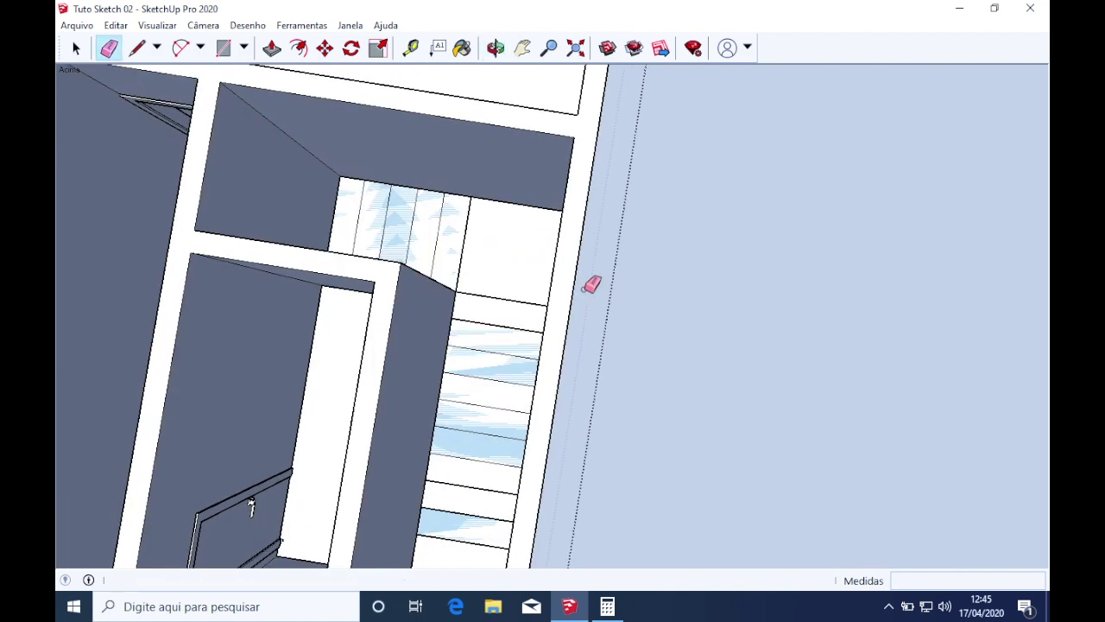
{"action": "scroll", "coordinate": [592, 284], "scroll_direction": "down", "scroll_amount": 5}
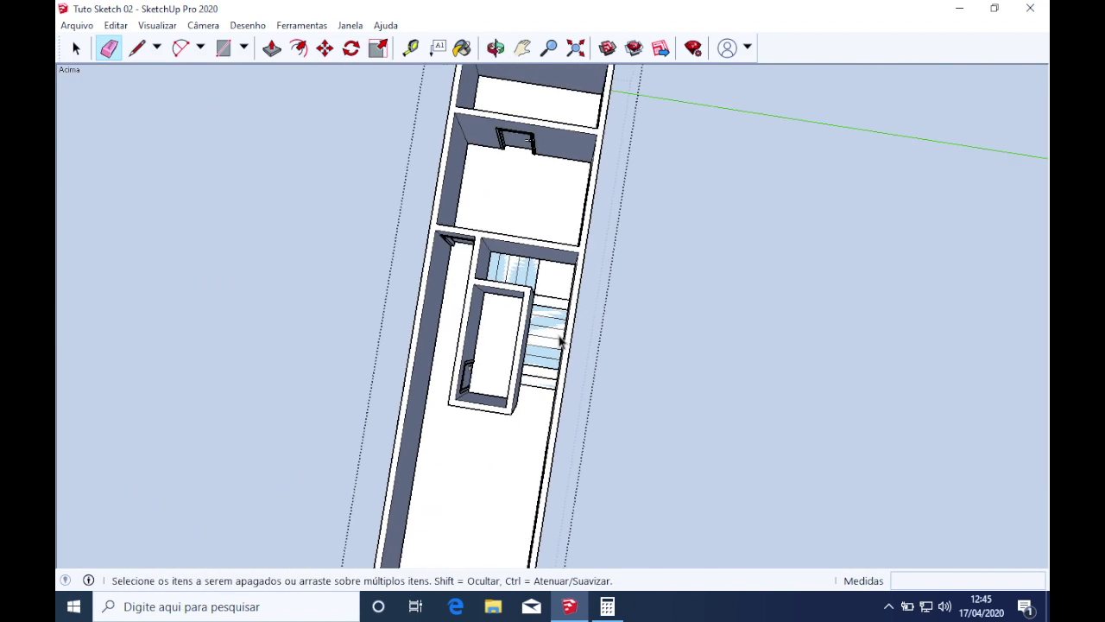
{"action": "key", "text": "space"}
{"action": "left_click", "coordinate": [552, 344]}
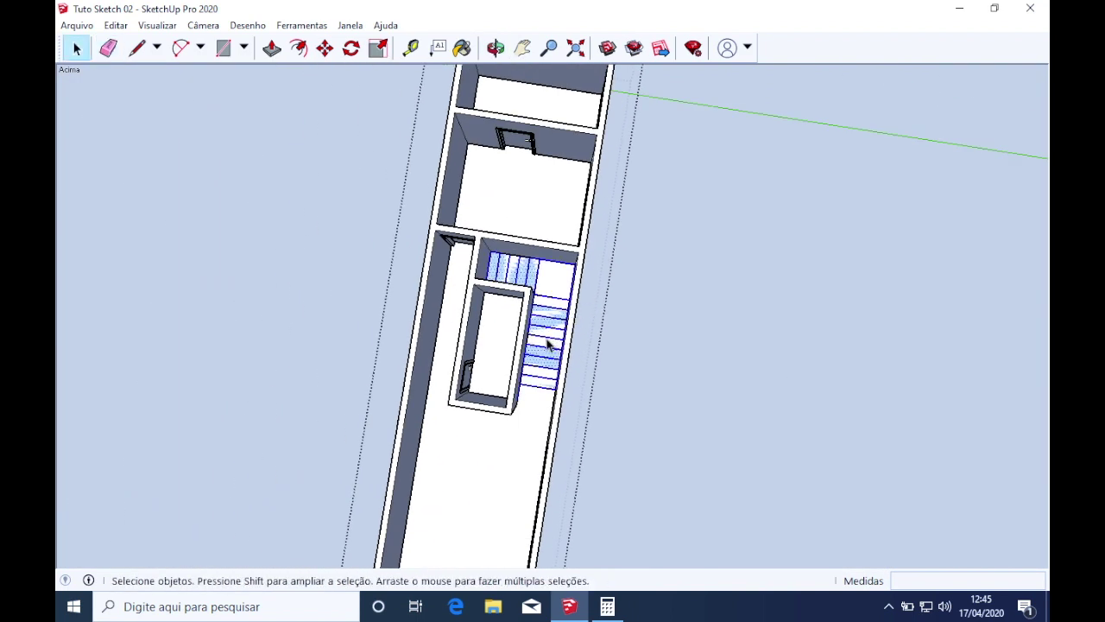
Group the selected stairs (Criar grupo), open that group, and view it isolated from the house
{"action": "middle_click_drag", "start_coordinate": [548, 344], "coordinate": [777, 298]}
{"action": "scroll", "coordinate": [533, 342], "scroll_direction": "up", "scroll_amount": 2}
{"action": "right_click", "coordinate": [533, 343]}
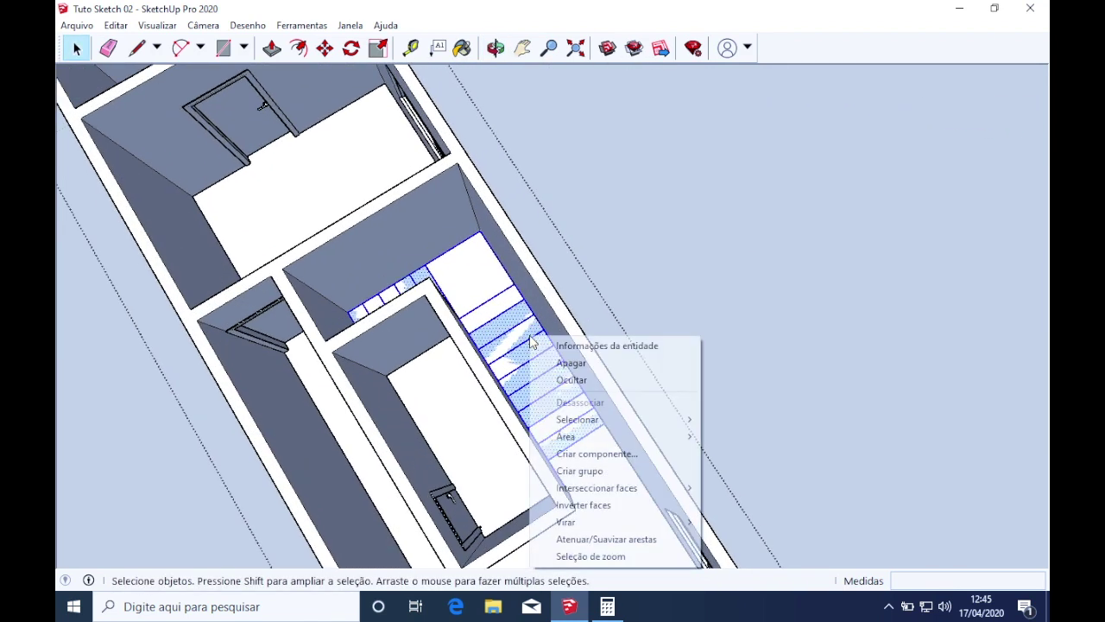
{"action": "left_click", "coordinate": [559, 470]}
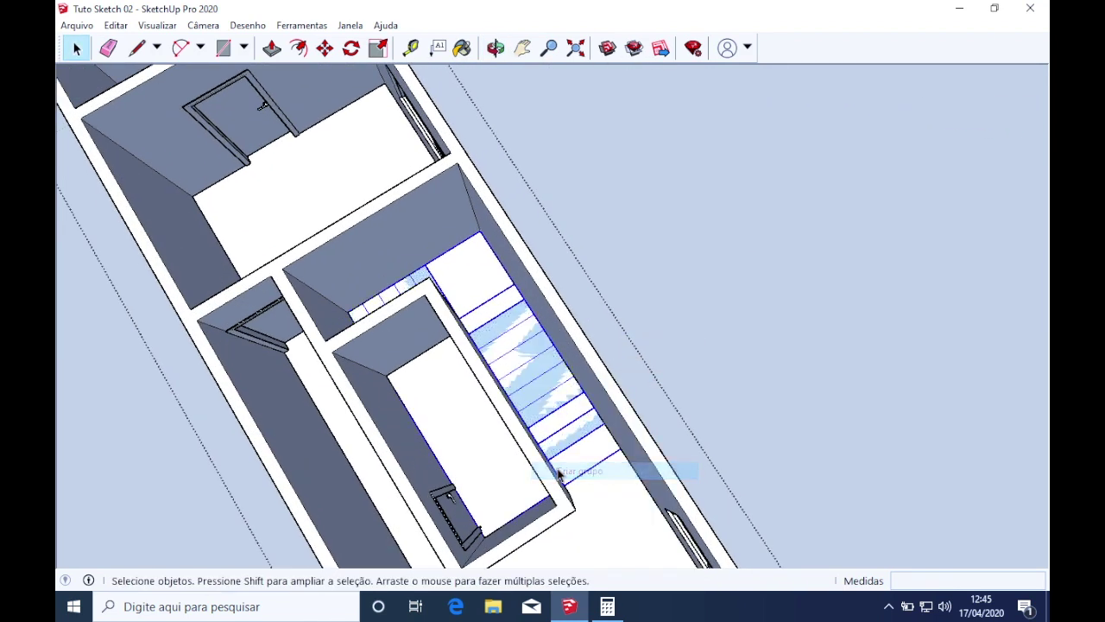
{"action": "double_click", "coordinate": [555, 421]}
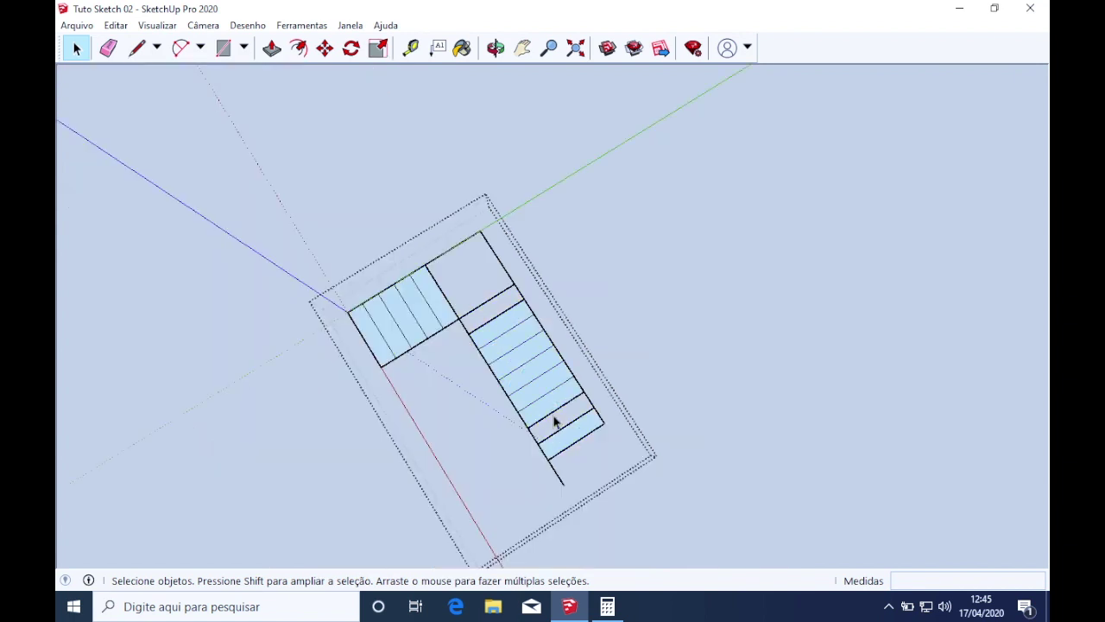
{"action": "scroll", "coordinate": [555, 421], "scroll_direction": "down", "scroll_amount": 1}
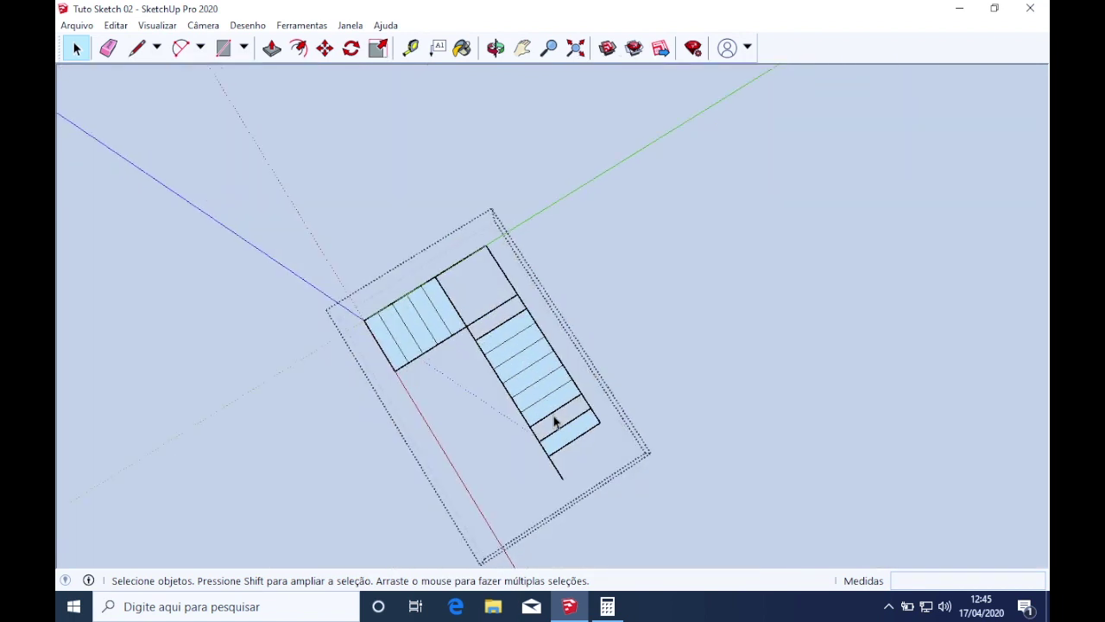
{"action": "scroll", "coordinate": [555, 423], "scroll_direction": "up", "scroll_amount": 1}
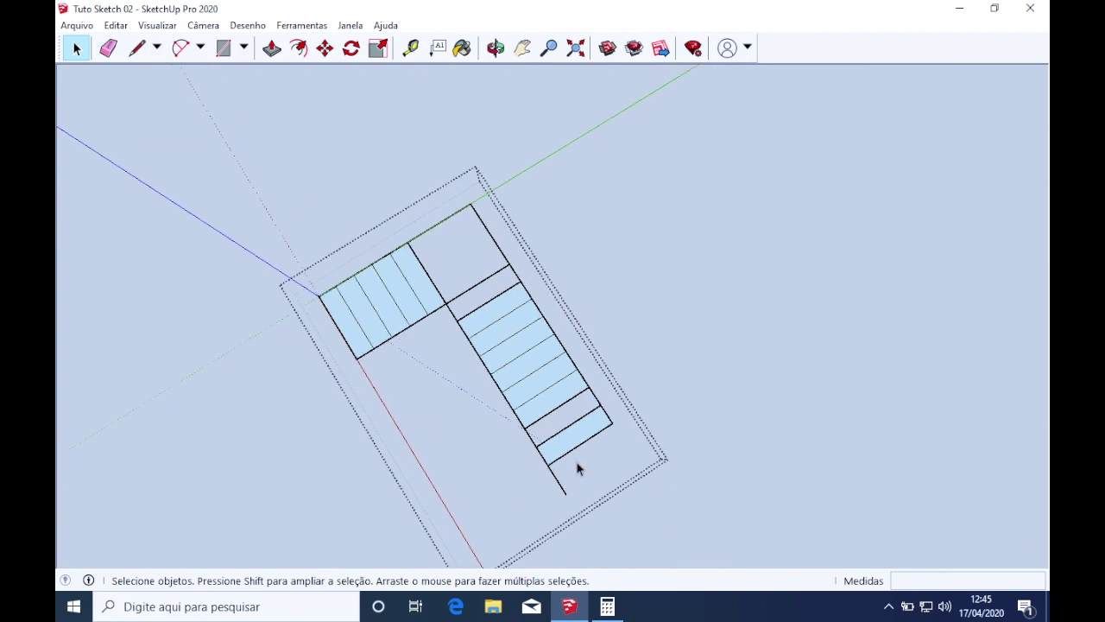
{"action": "middle_click_drag", "start_coordinate": [563, 461], "coordinate": [475, 413]}
{"action": "key", "text": "i"}
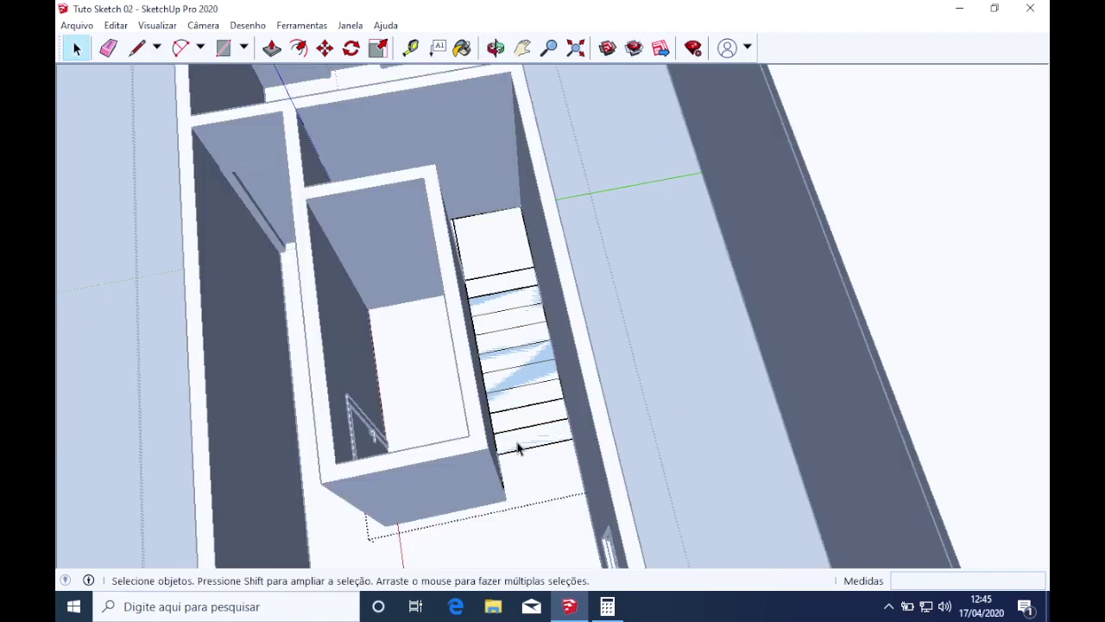
{"action": "scroll", "coordinate": [518, 445], "scroll_direction": "up", "scroll_amount": 3}
Toggle the rest of the model's visibility and orbit to see the whole stair outline
{"action": "key", "text": "i"}
{"action": "key", "text": "l"}
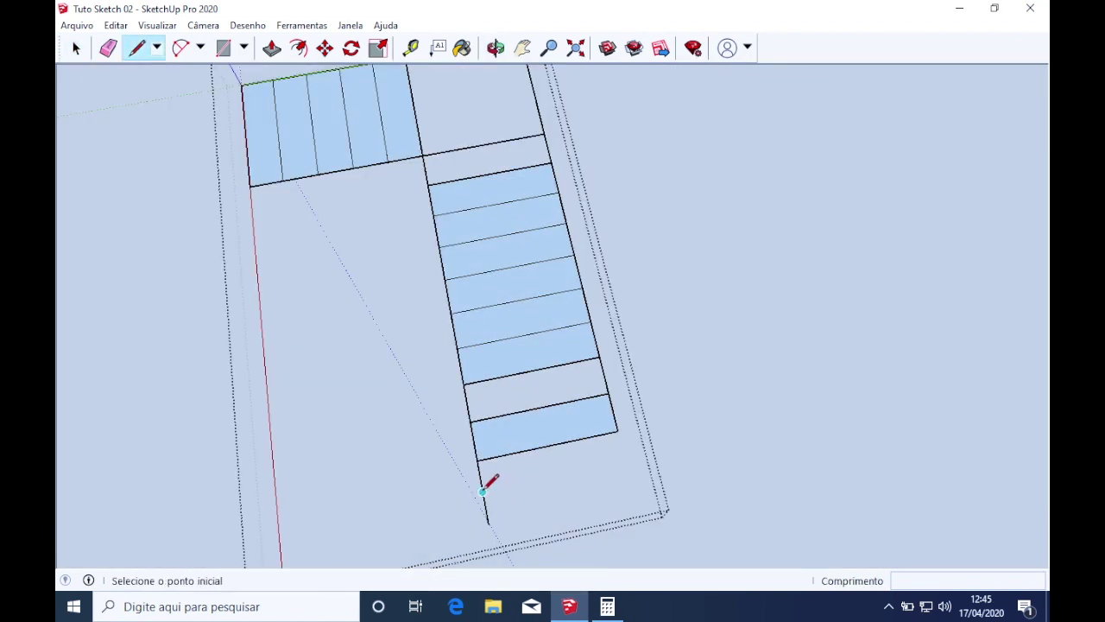
{"action": "key", "text": "i"}
{"action": "key", "text": "i"}
{"action": "key", "text": "e"}
{"action": "scroll", "coordinate": [501, 479], "scroll_direction": "down", "scroll_amount": 2}
{"action": "middle_click_drag", "start_coordinate": [524, 461], "coordinate": [535, 432]}
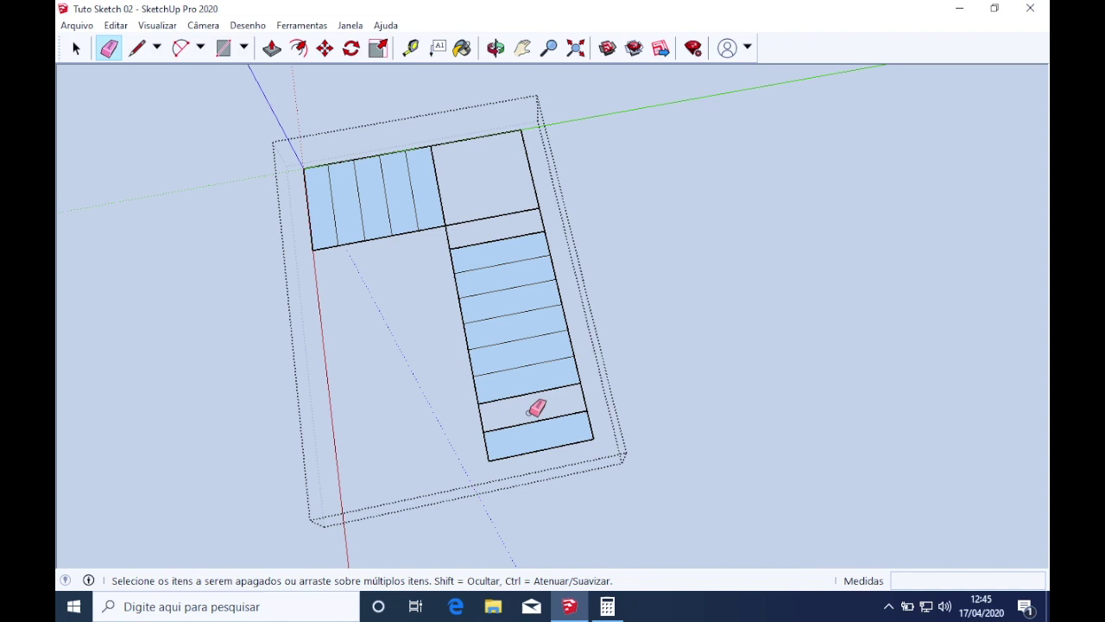
Trace the missing left-side edges and a line across the corner landing to fill every step face
{"action": "key", "text": "l"}
{"action": "left_click", "coordinate": [478, 402]}
{"action": "left_click", "coordinate": [484, 430]}
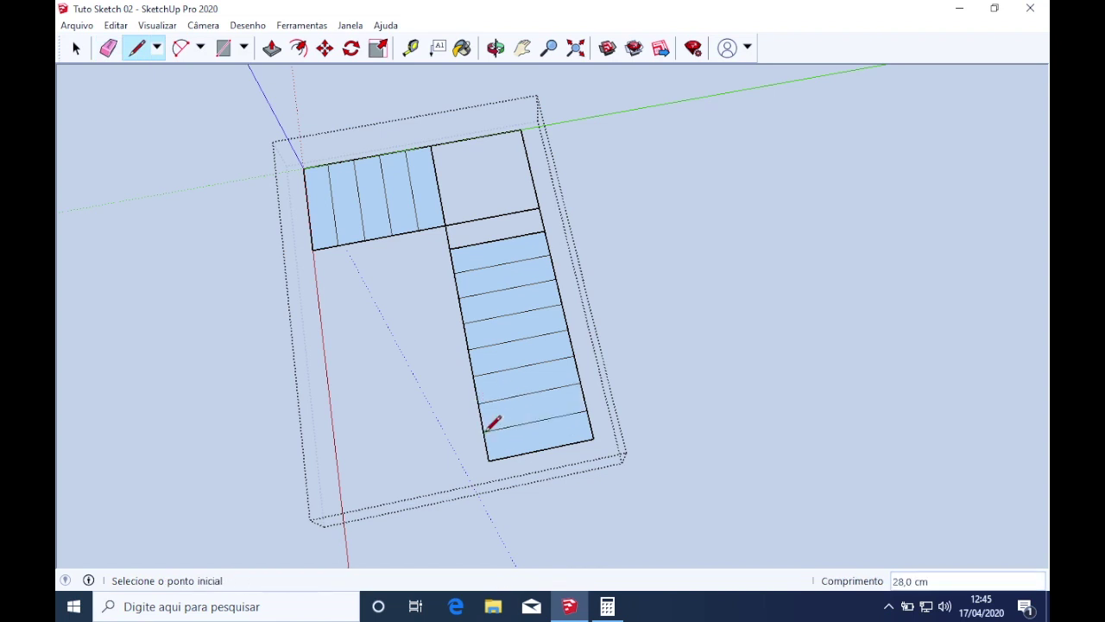
{"action": "left_click", "coordinate": [446, 226]}
{"action": "left_click", "coordinate": [450, 249]}
{"action": "left_click", "coordinate": [445, 225]}
{"action": "left_click", "coordinate": [538, 208]}
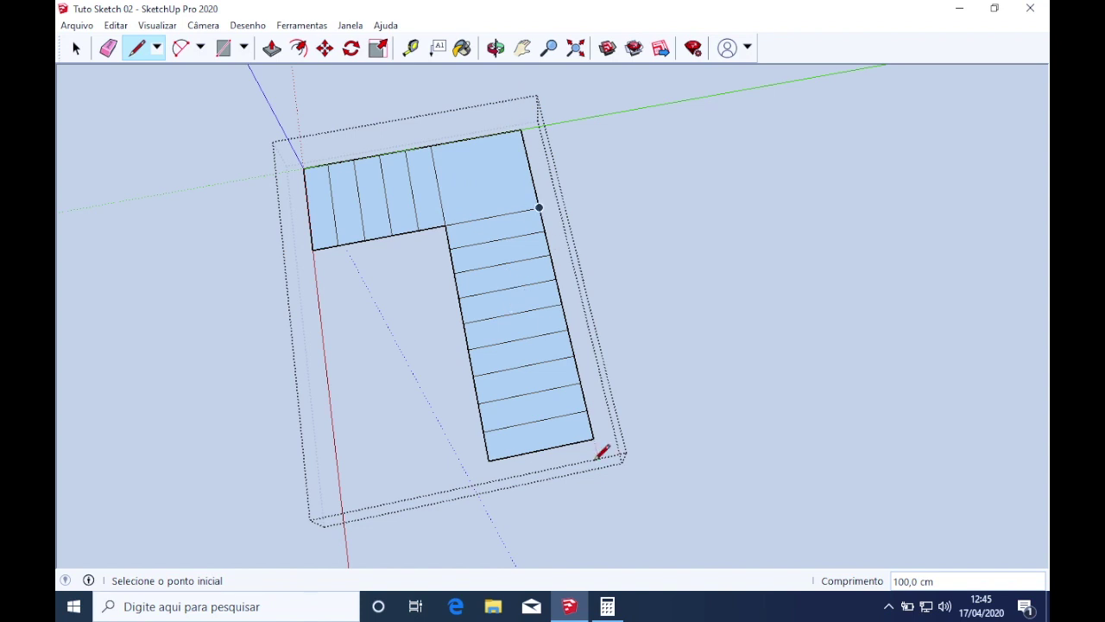
{"action": "middle_click_drag", "start_coordinate": [617, 244], "coordinate": [372, 279]}
{"action": "mouse_move", "coordinate": [431, 261]}
{"action": "middle_mouse_down"}
{"action": "mouse_move", "coordinate": [552, 261]}
{"action": "mouse_move", "coordinate": [664, 128]}
{"action": "mouse_move", "coordinate": [780, 190]}
{"action": "mouse_move", "coordinate": [768, 198]}
{"action": "mouse_move", "coordinate": [685, 218]}
{"action": "mouse_move", "coordinate": [858, 135]}
{"action": "mouse_move", "coordinate": [807, 138]}
{"action": "mouse_move", "coordinate": [844, 66]}
{"action": "middle_mouse_up"}
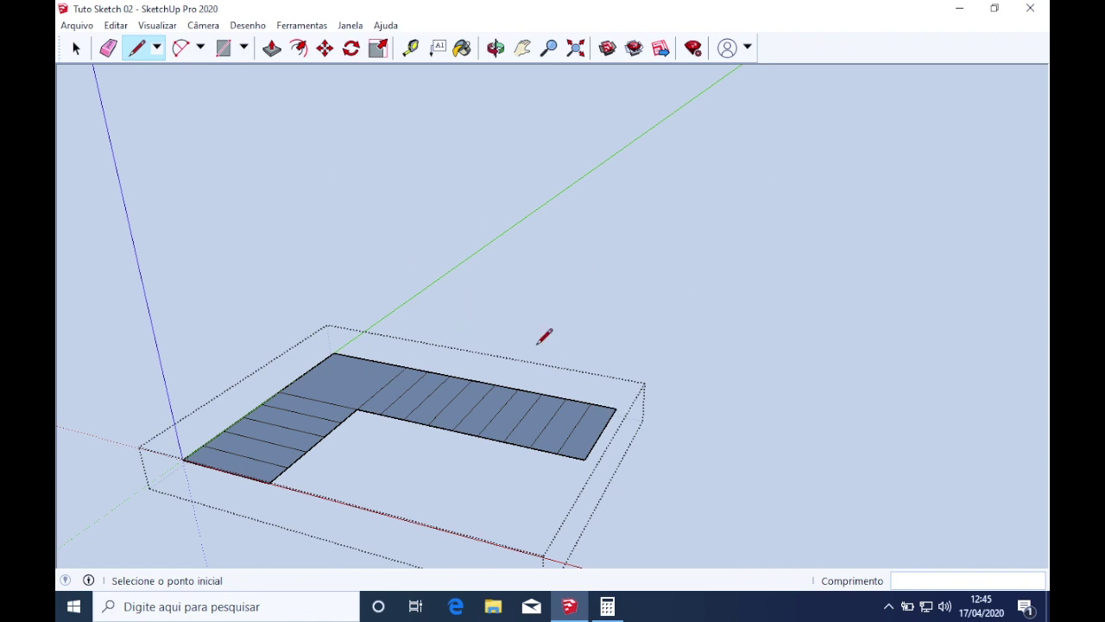
Bring back the walls and orbit to see the stair inside the walled stair room
{"action": "scroll", "coordinate": [590, 389], "scroll_direction": "up", "scroll_amount": 2}
{"action": "mouse_move", "coordinate": [614, 406]}
{"action": "middle_mouse_down"}
{"action": "mouse_move", "coordinate": [716, 365]}
{"action": "mouse_move", "coordinate": [562, 412]}
{"action": "mouse_move", "coordinate": [144, 463]}
{"action": "middle_mouse_up"}
{"action": "scroll", "coordinate": [488, 401], "scroll_direction": "down", "scroll_amount": 2}
{"action": "key", "text": "h"}
{"action": "middle_click_drag", "start_coordinate": [352, 171], "coordinate": [344, 463]}
{"action": "scroll", "coordinate": [343, 432], "scroll_direction": "up", "scroll_amount": 3}
{"action": "scroll", "coordinate": [343, 431], "scroll_direction": "down", "scroll_amount": 3}
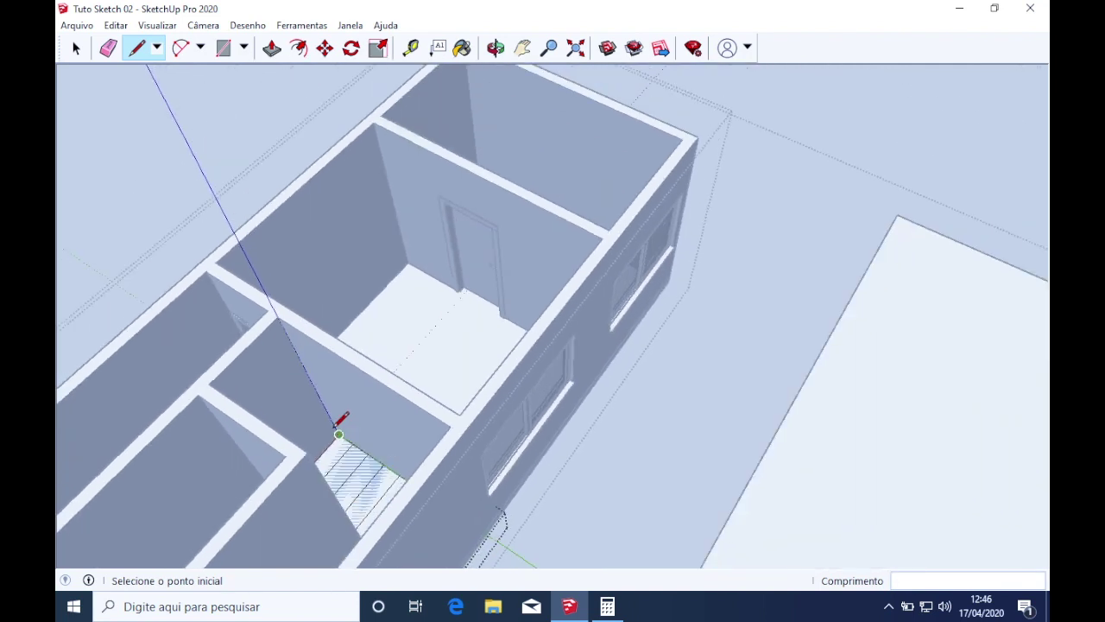
{"action": "scroll", "coordinate": [291, 318], "scroll_direction": "down", "scroll_amount": 3}
{"action": "scroll", "coordinate": [298, 324], "scroll_direction": "down", "scroll_amount": 2}
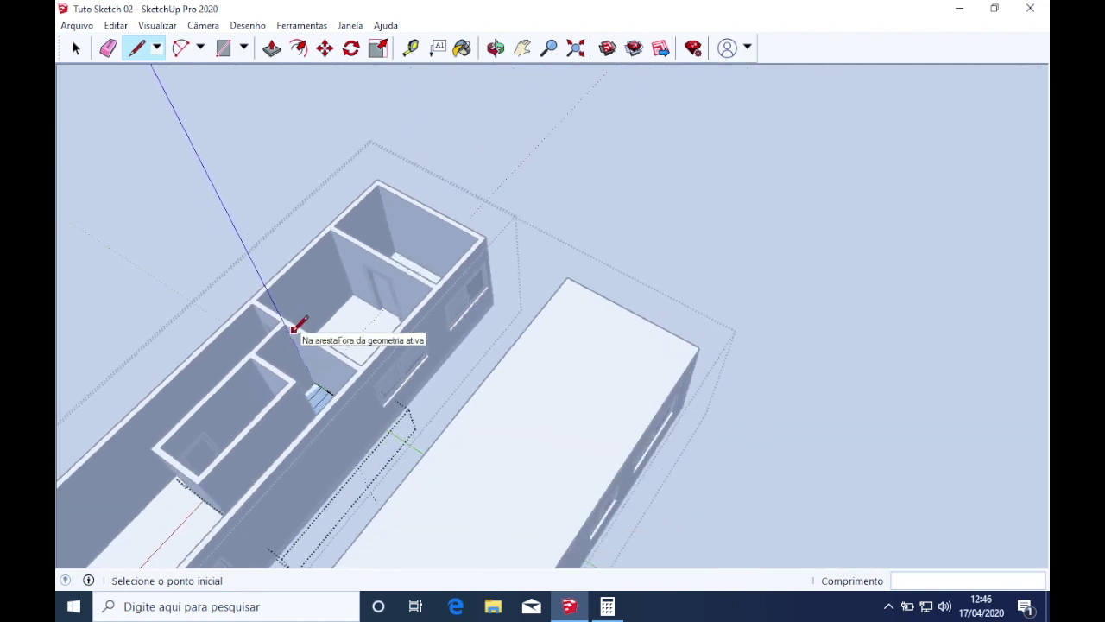
{"action": "middle_click_drag", "start_coordinate": [298, 324], "coordinate": [283, 433]}
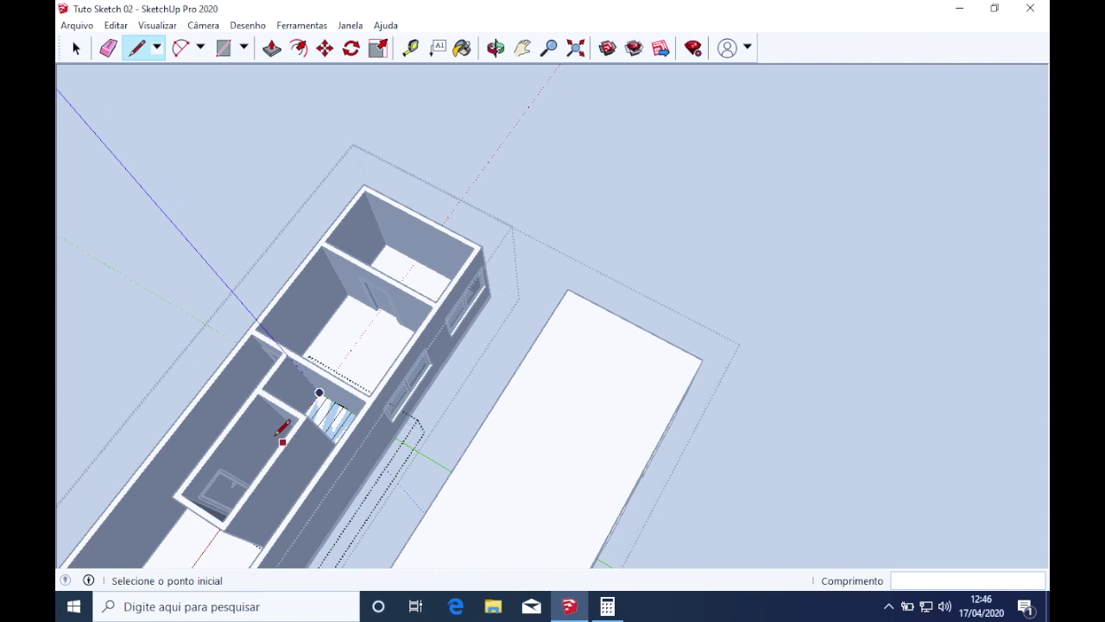
Exit the stair and house groups, view the house from above, and open the house group for editing
{"action": "key", "text": "space"}
{"action": "key", "text": "Escape"}
{"action": "key", "text": "Escape"}
{"action": "middle_click_drag", "start_coordinate": [292, 401], "coordinate": [562, 317], "text": "shift"}
{"action": "double_click", "coordinate": [557, 318]}
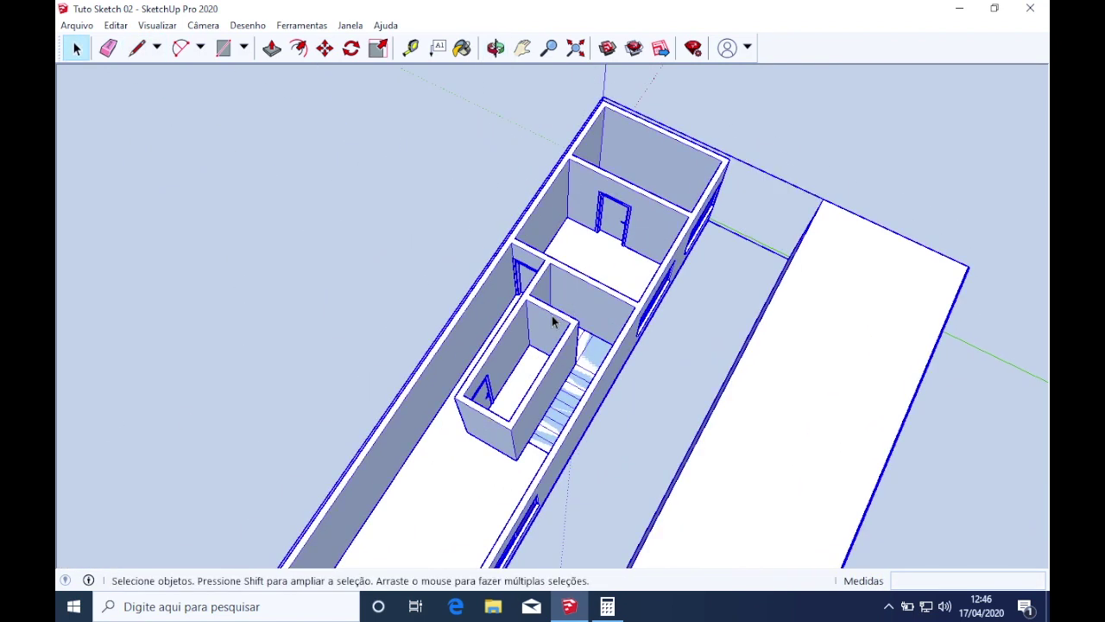
{"action": "left_click", "coordinate": [153, 25]}
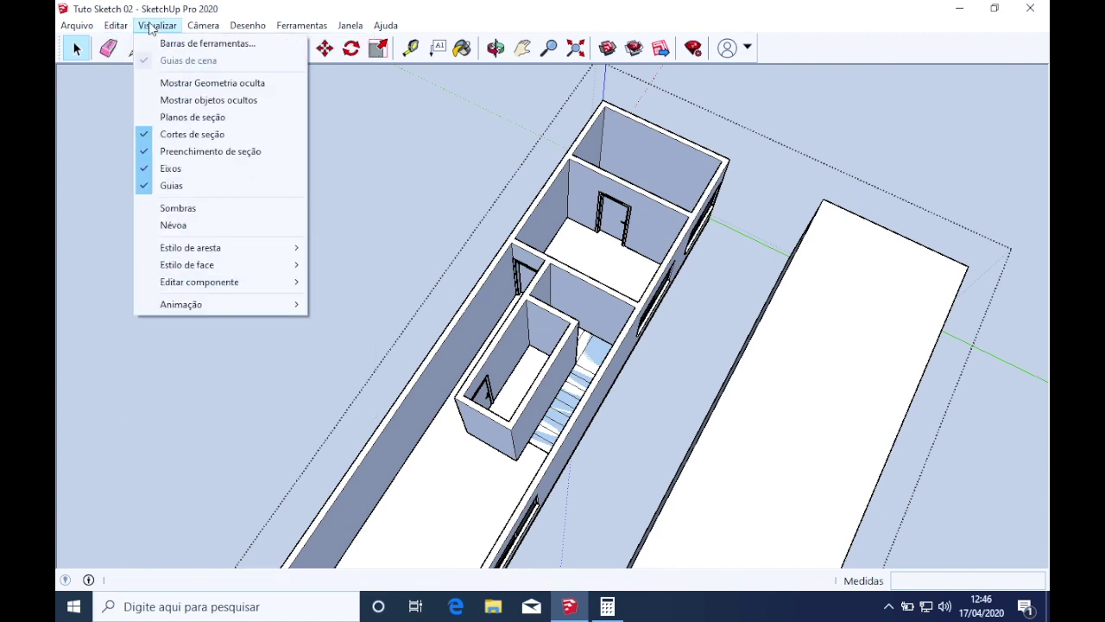
Unhide all geometry with Editar > Reexibir > Tudo and orbit around the building
{"action": "left_click", "coordinate": [150, 26]}
{"action": "left_click", "coordinate": [128, 25]}
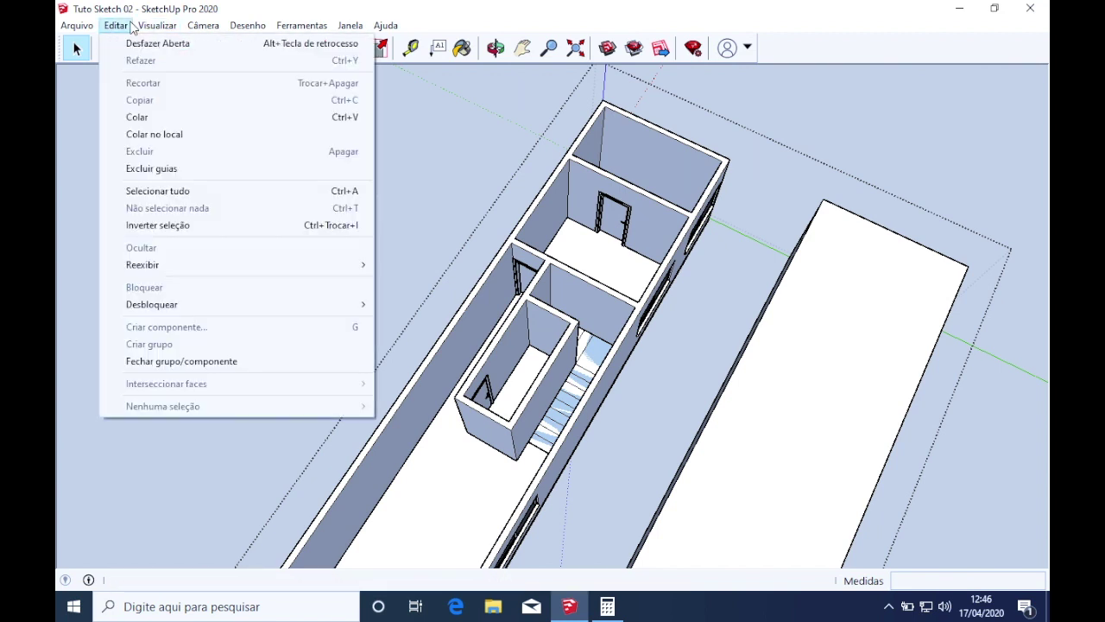
{"action": "mouse_move", "coordinate": [158, 265]}
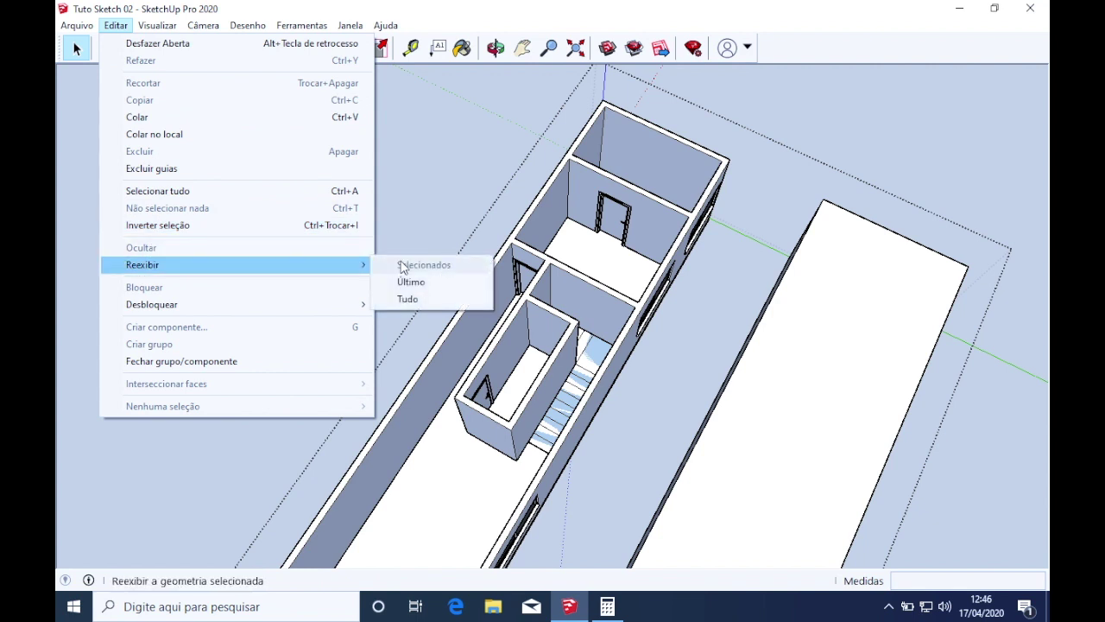
{"action": "left_click", "coordinate": [409, 298]}
{"action": "scroll", "coordinate": [511, 340], "scroll_direction": "down", "scroll_amount": 4}
{"action": "middle_click_drag", "start_coordinate": [542, 373], "coordinate": [525, 436]}
{"action": "scroll", "coordinate": [513, 411], "scroll_direction": "up", "scroll_amount": 3}
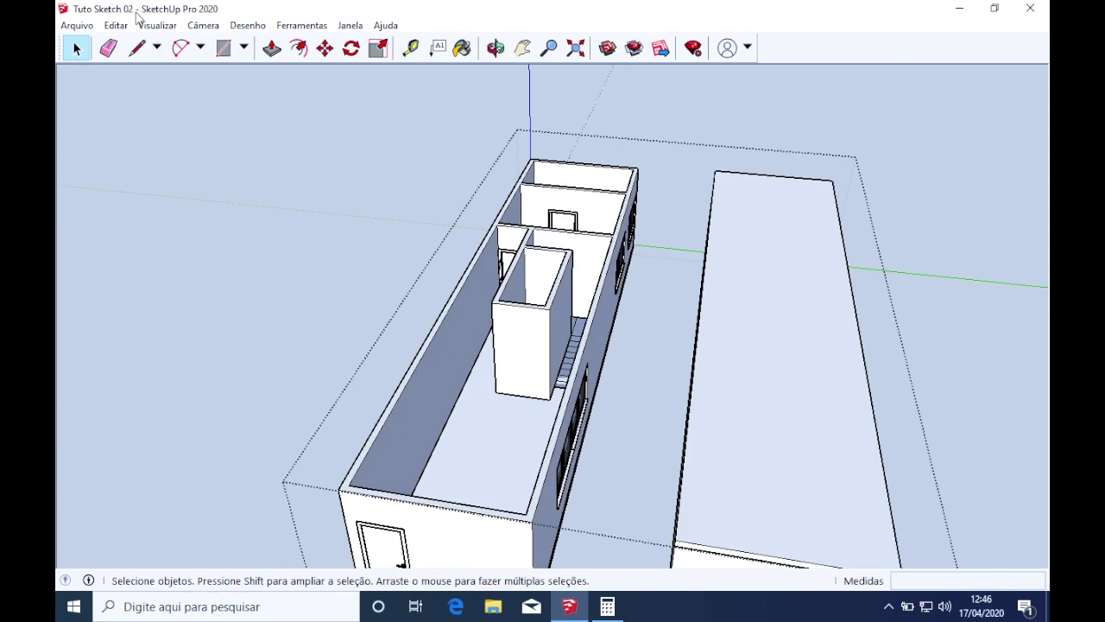
Turn on Mostrar objetos ocultos so hidden walls appear as ghosted geometry
{"action": "left_click", "coordinate": [163, 26]}
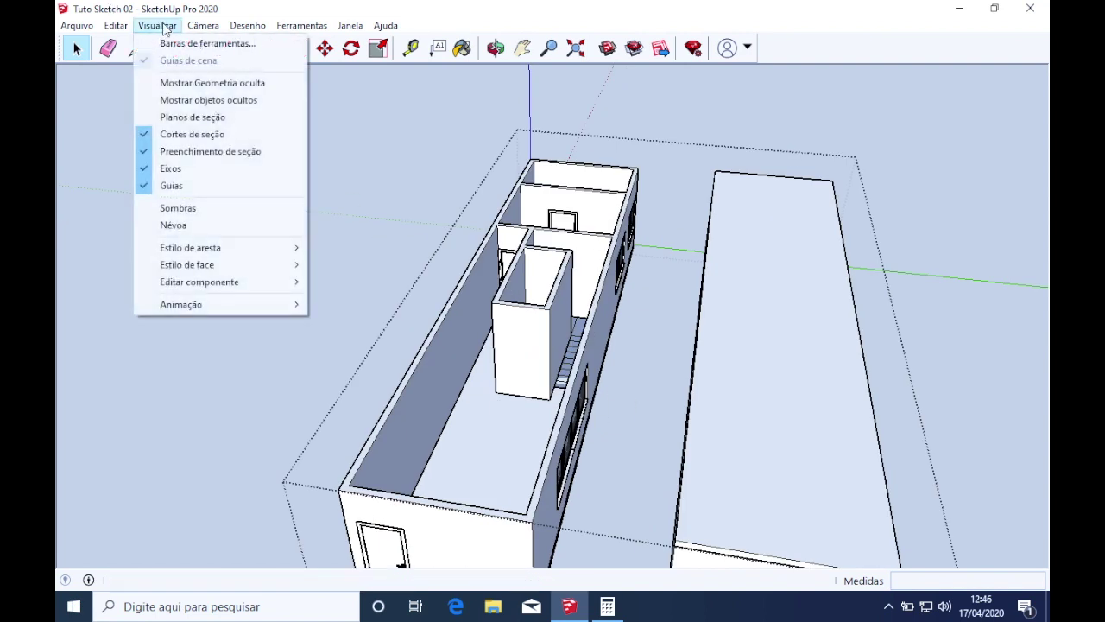
{"action": "left_click", "coordinate": [203, 101]}
{"action": "middle_click_drag", "start_coordinate": [456, 255], "coordinate": [594, 399]}
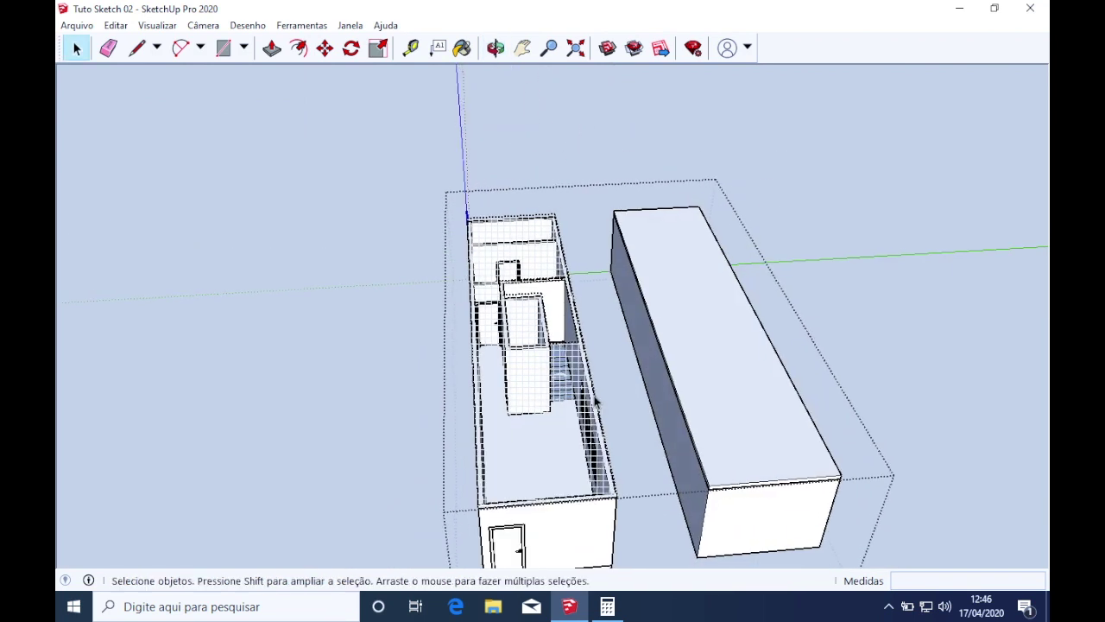
{"action": "middle_click_drag", "start_coordinate": [542, 311], "coordinate": [399, 320]}
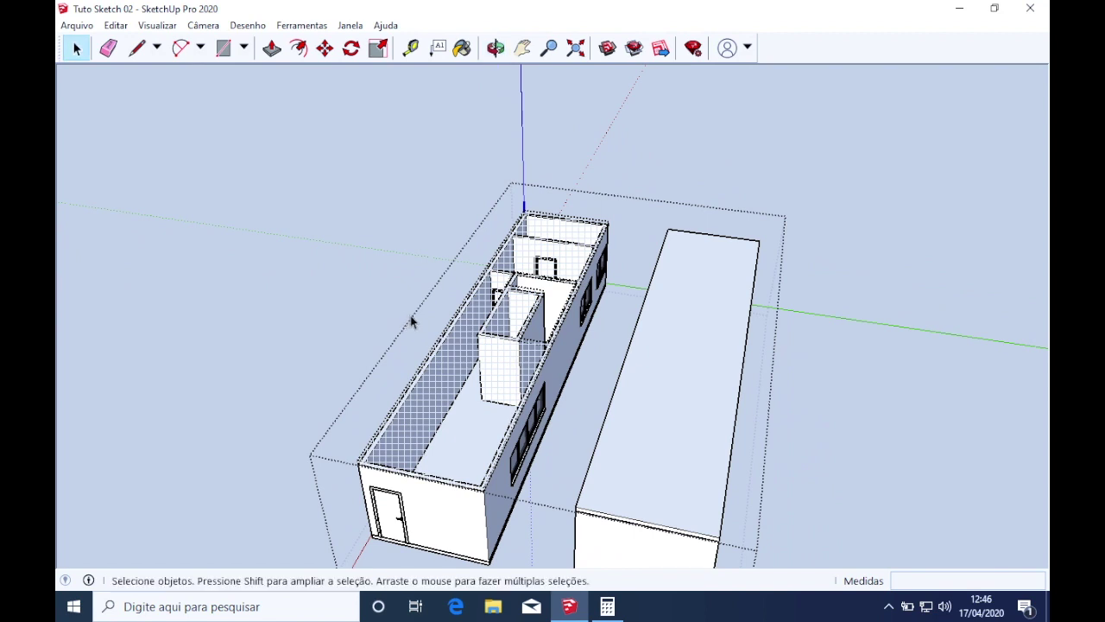
Exit the open group and toggle Mostrar objetos ocultos off, then on again
{"action": "left_click", "coordinate": [441, 237]}
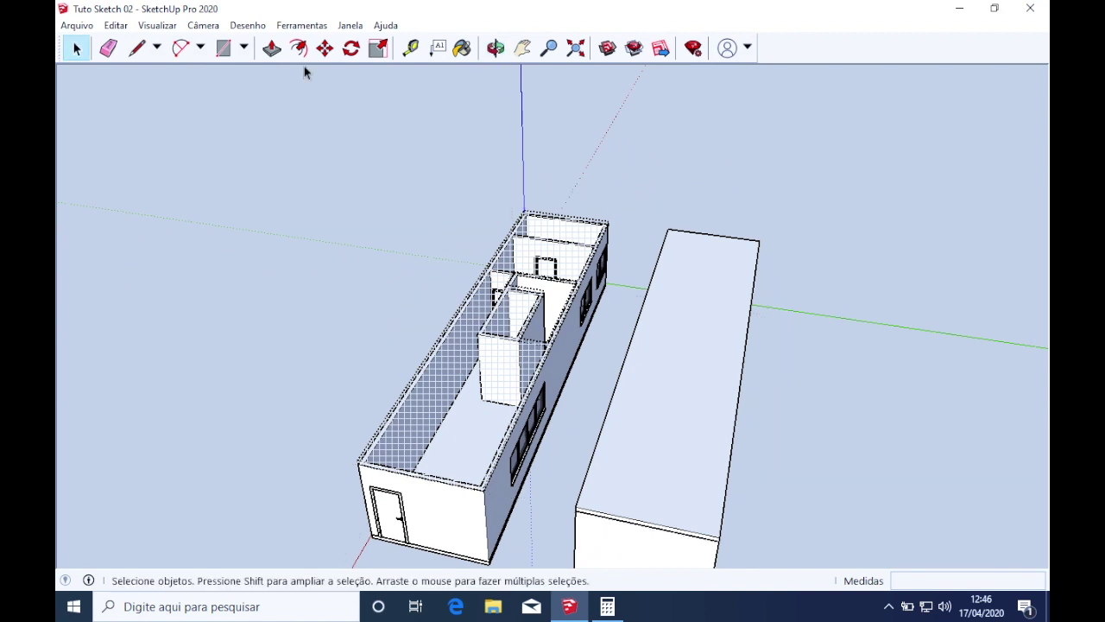
{"action": "left_click", "coordinate": [157, 25]}
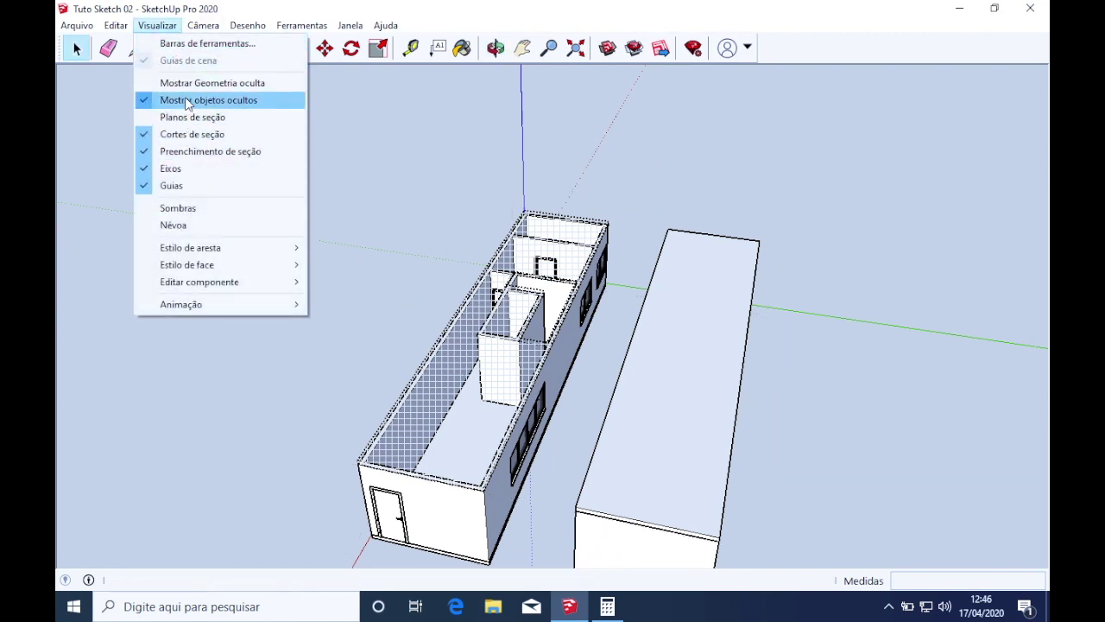
{"action": "left_click", "coordinate": [187, 102]}
{"action": "left_click", "coordinate": [157, 25]}
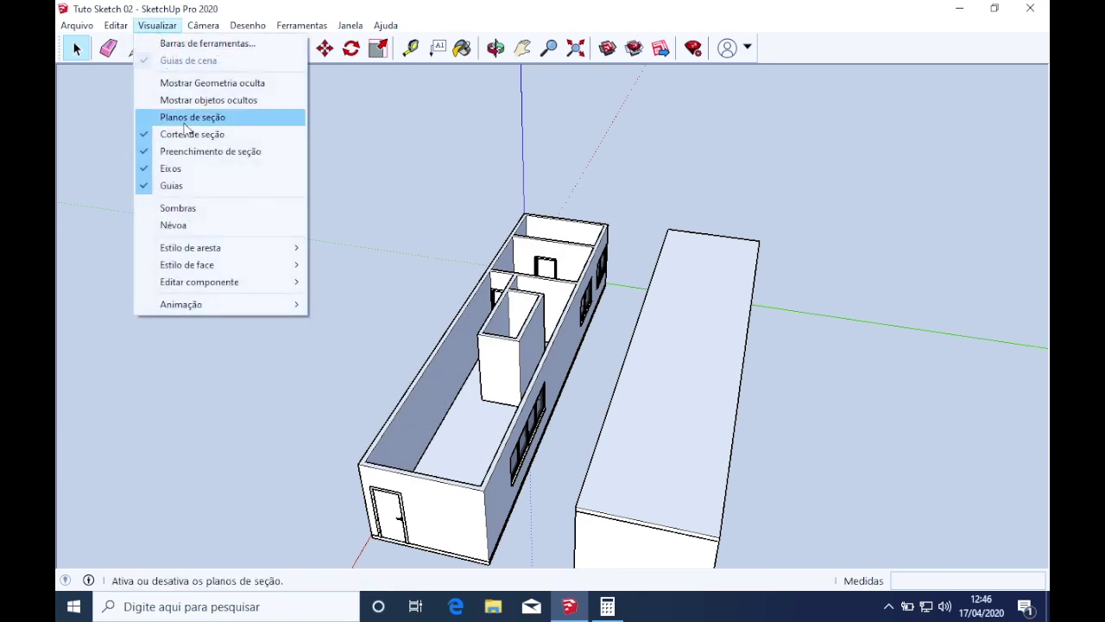
{"action": "left_click", "coordinate": [190, 101]}
Open the nested house and building groups and unhide the building's roof
{"action": "left_click", "coordinate": [462, 370]}
{"action": "right_click", "coordinate": [462, 371]}
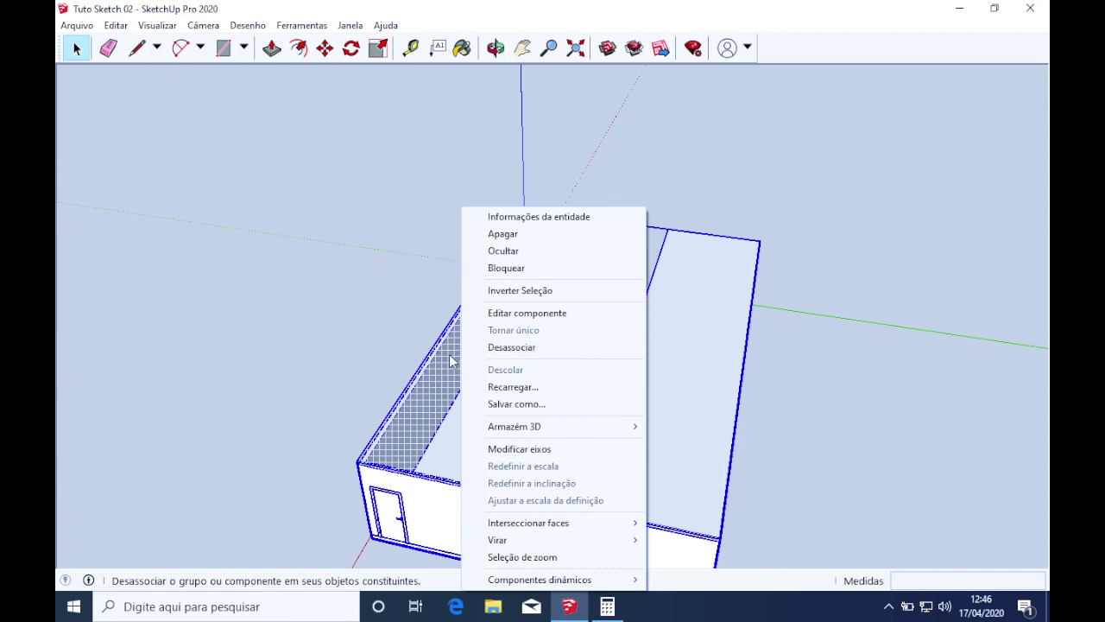
{"action": "left_click", "coordinate": [449, 355]}
{"action": "double_click", "coordinate": [461, 364]}
{"action": "left_click", "coordinate": [461, 364]}
{"action": "double_click", "coordinate": [462, 364]}
{"action": "left_click", "coordinate": [463, 366]}
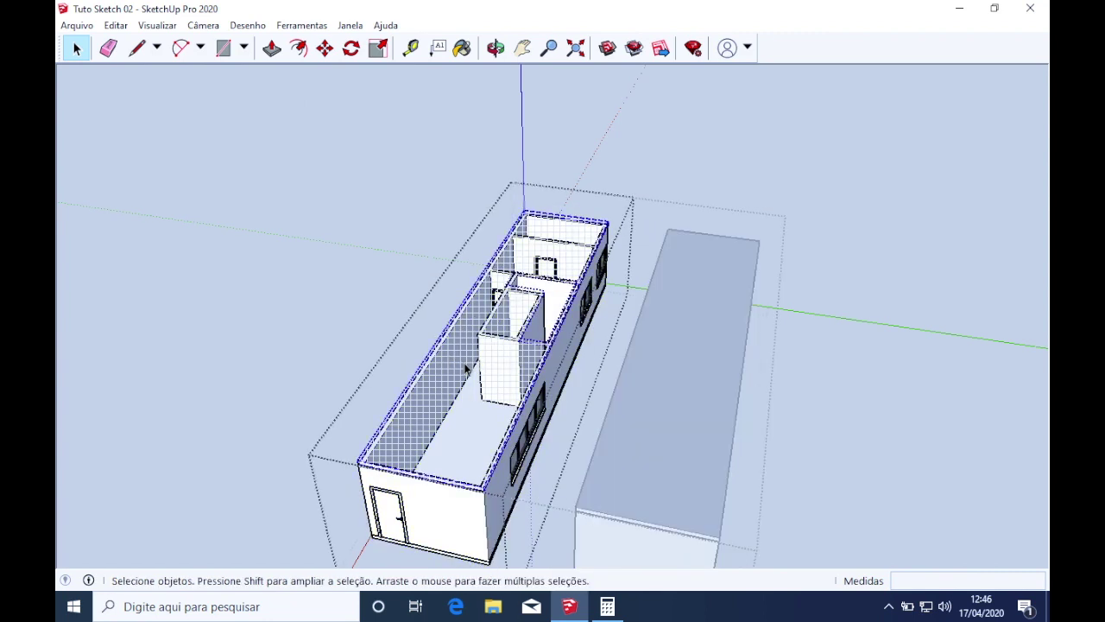
{"action": "right_click", "coordinate": [460, 362]}
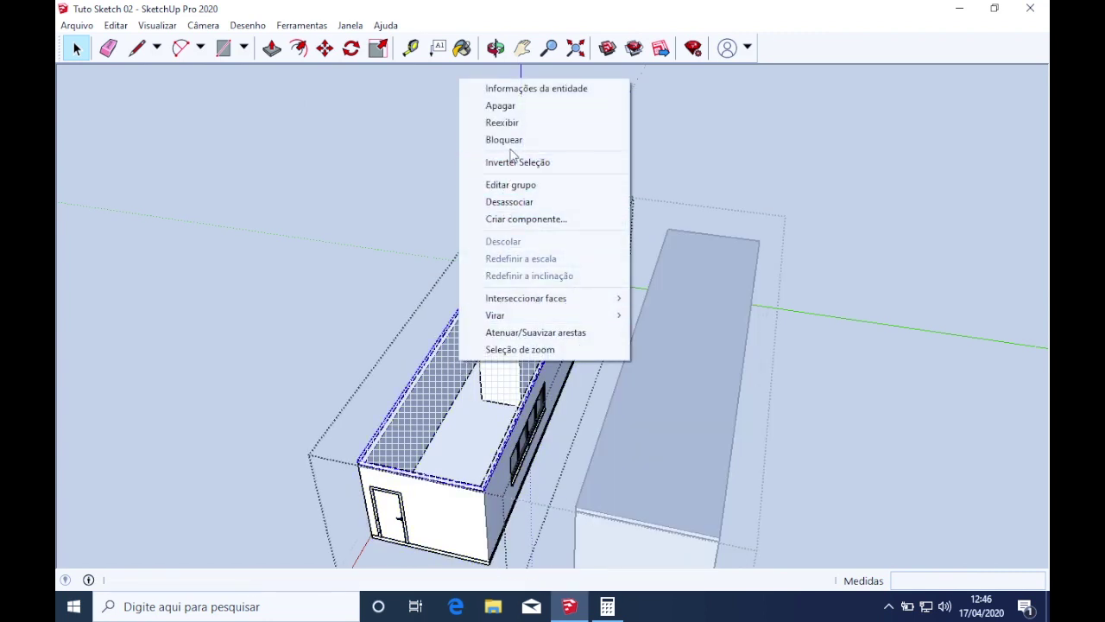
{"action": "left_click", "coordinate": [509, 121]}
{"action": "left_click", "coordinate": [397, 234]}
Open the left building group and hide its roof to reveal the interior walls
{"action": "scroll", "coordinate": [512, 328], "scroll_direction": "up", "scroll_amount": 3}
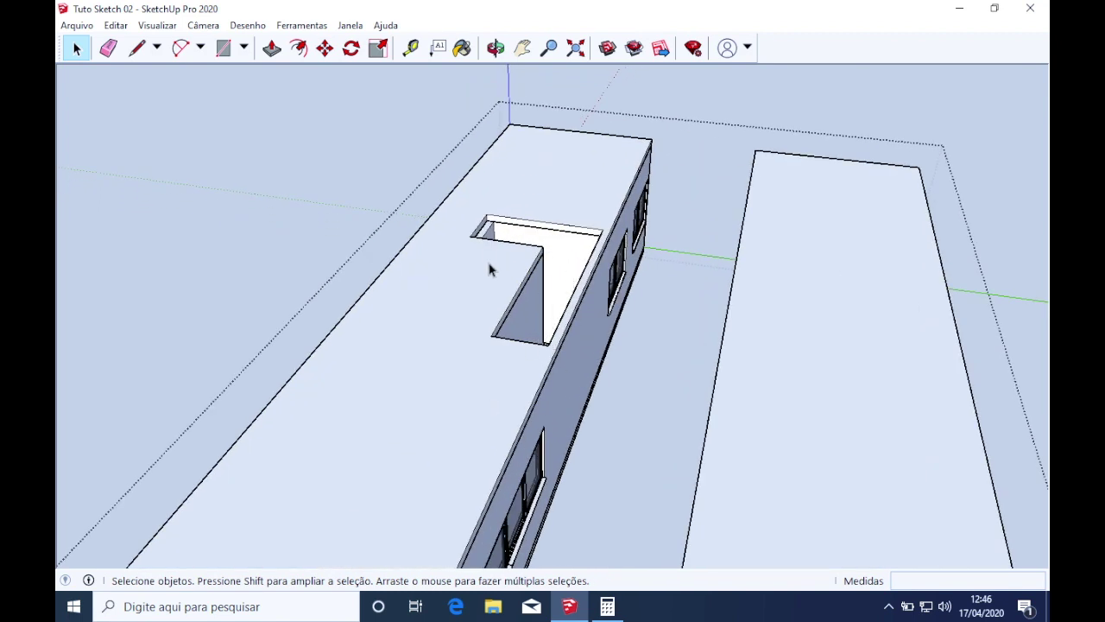
{"action": "left_click", "coordinate": [470, 276]}
{"action": "double_click", "coordinate": [456, 309]}
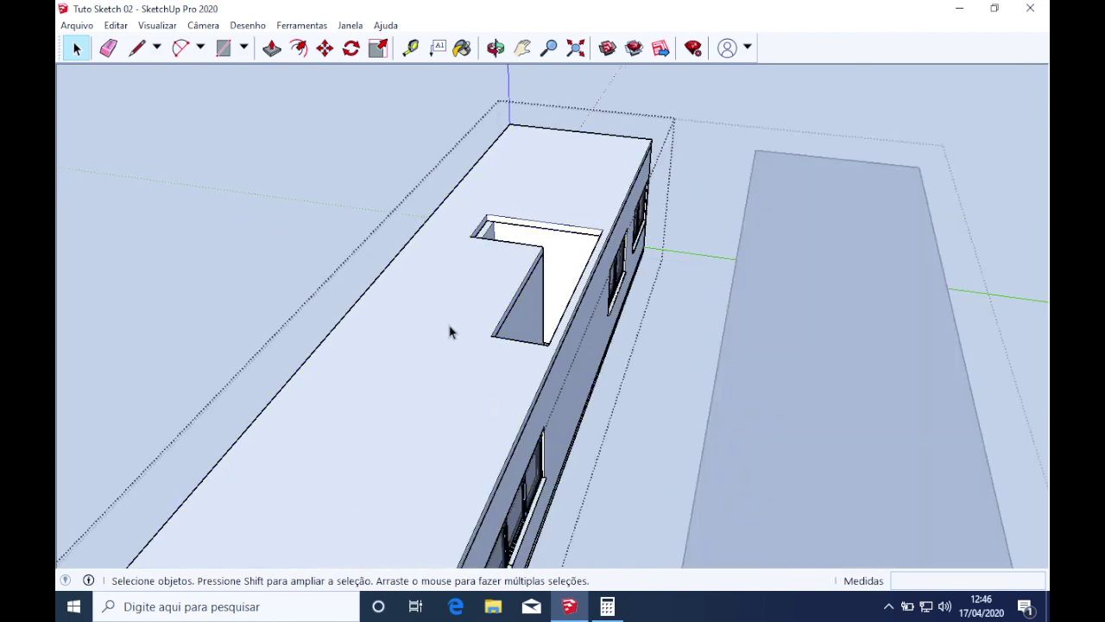
{"action": "right_click", "coordinate": [404, 315]}
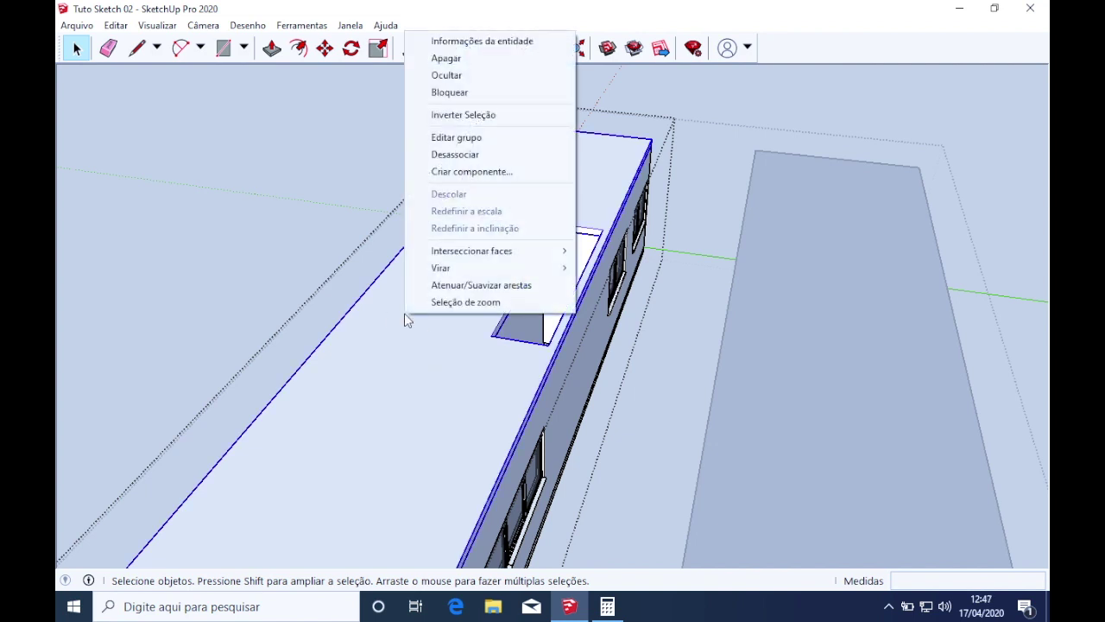
{"action": "left_click", "coordinate": [474, 78]}
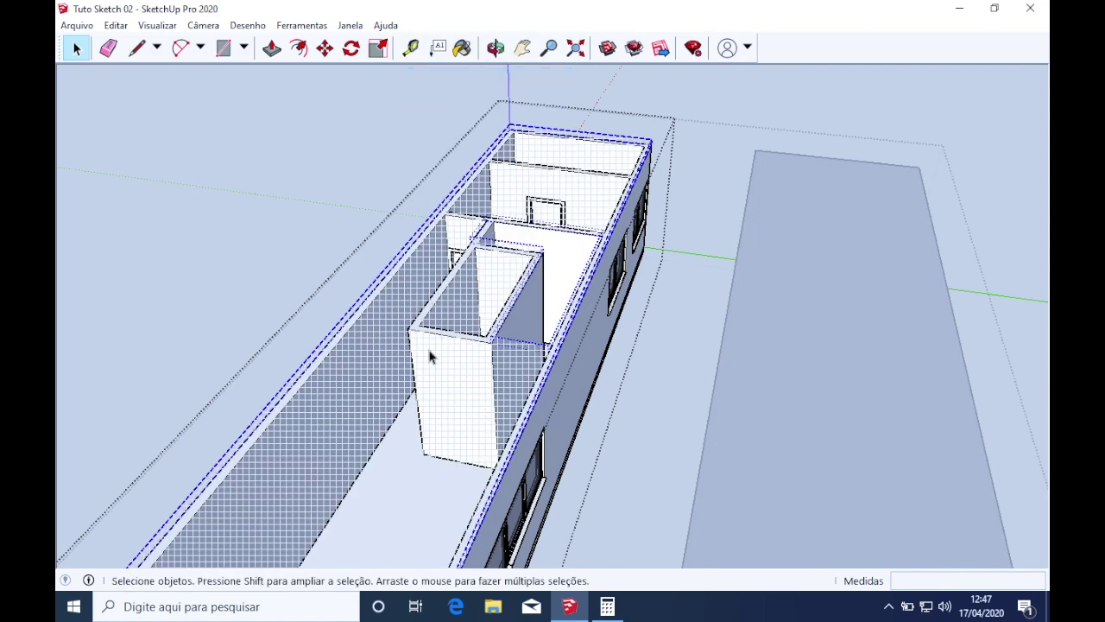
Toggle Mostrar objetos ocultos off and back on
{"action": "left_click", "coordinate": [155, 26]}
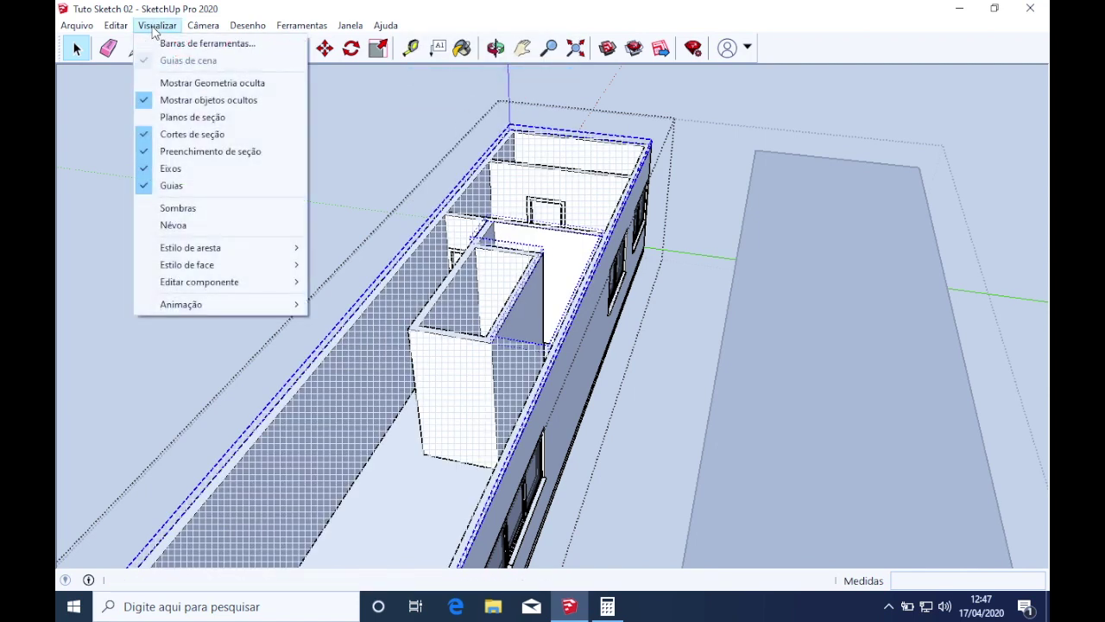
{"action": "left_click", "coordinate": [230, 102]}
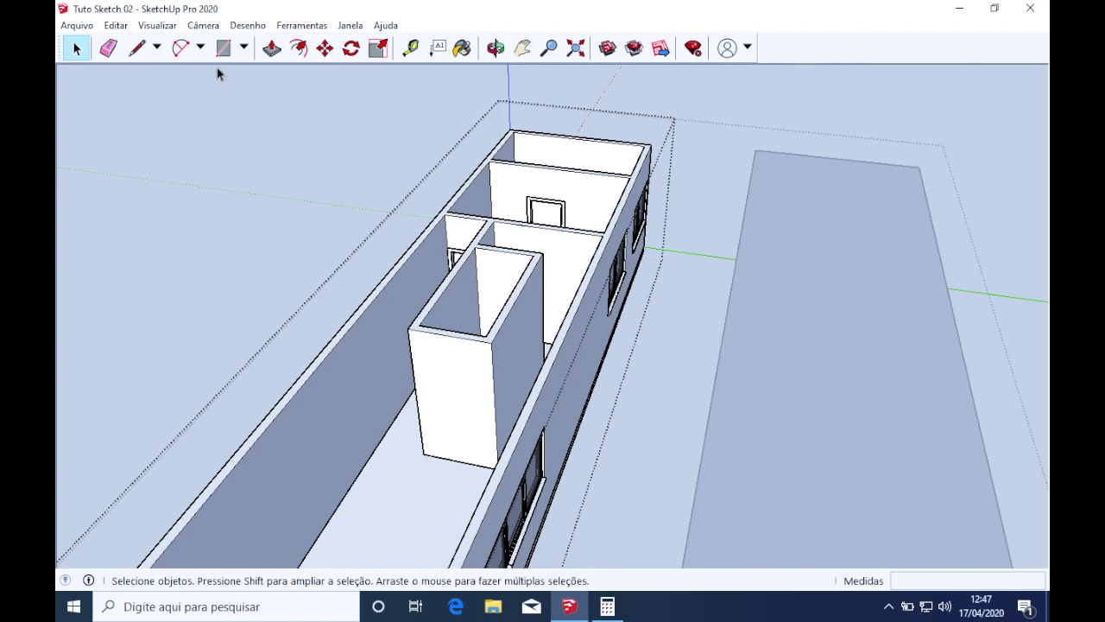
{"action": "left_click", "coordinate": [157, 25]}
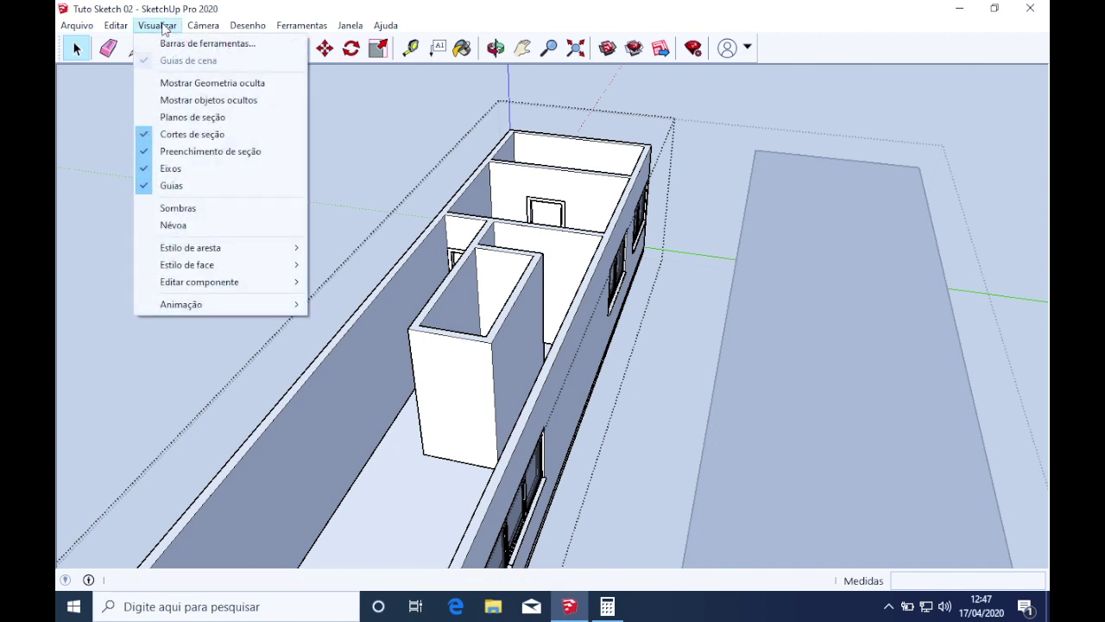
{"action": "left_click", "coordinate": [181, 104]}
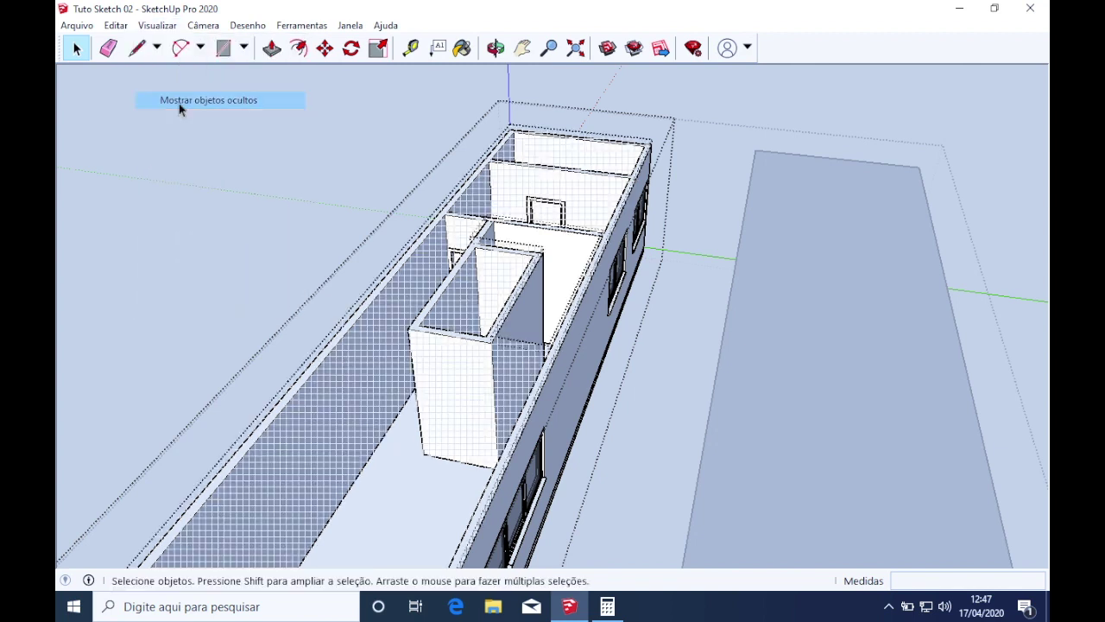
Unhide the upper slab group showing the L-shaped stair opening
{"action": "left_click", "coordinate": [377, 424]}
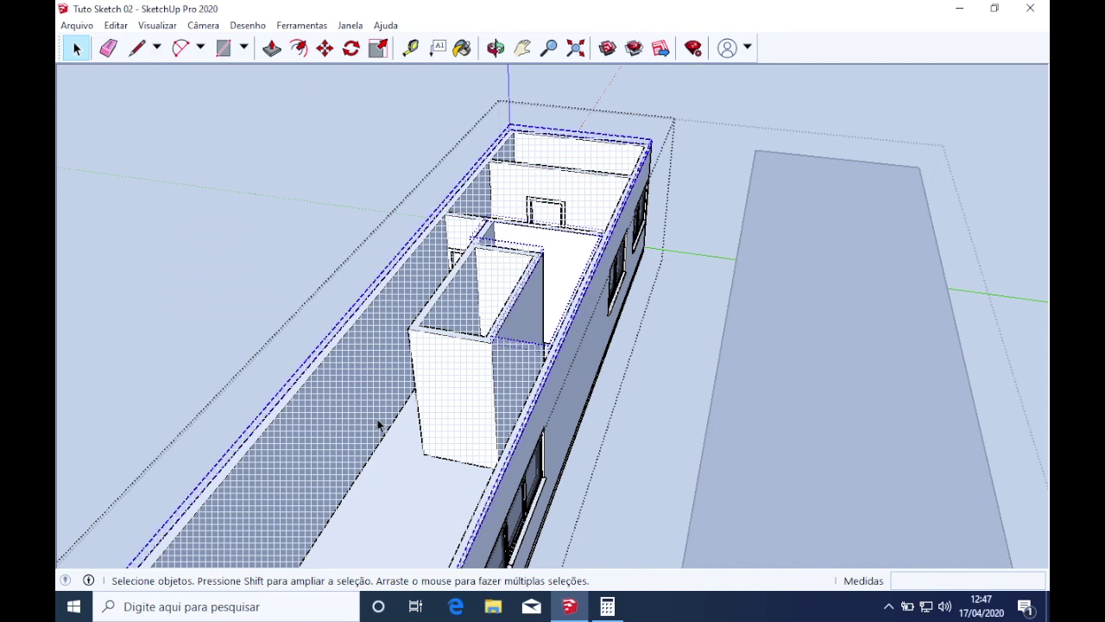
{"action": "right_click", "coordinate": [378, 425]}
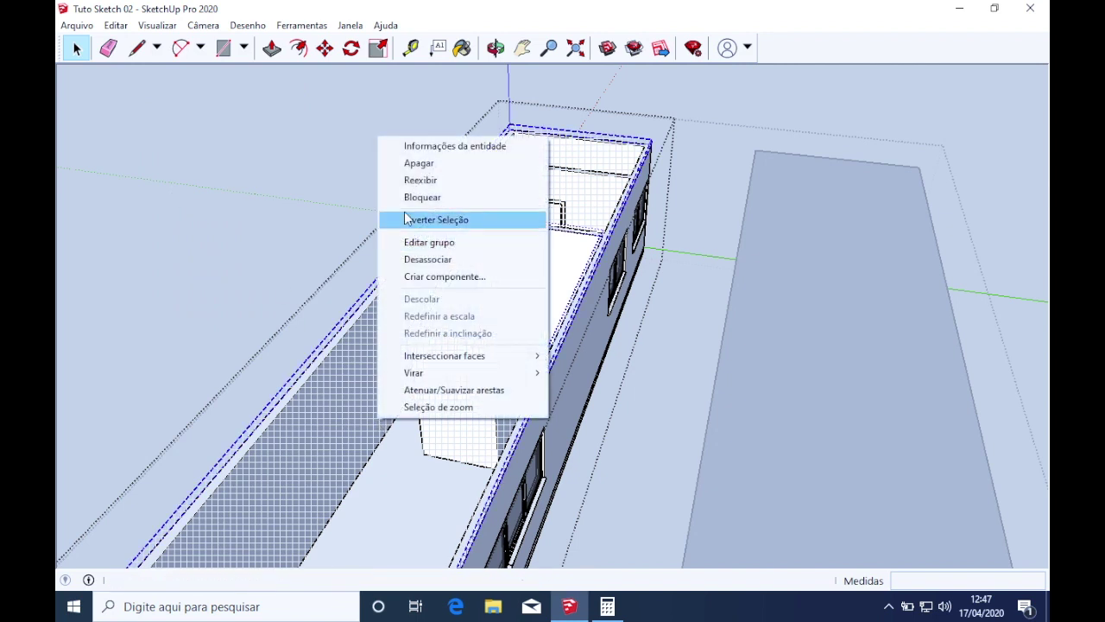
{"action": "left_click", "coordinate": [423, 180]}
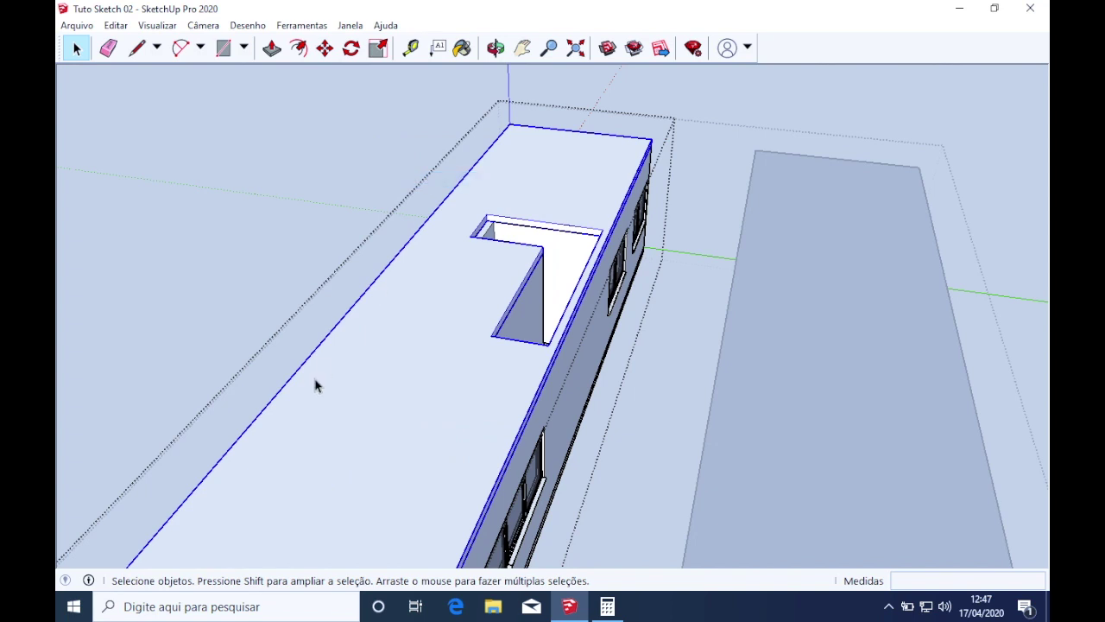
{"action": "right_click", "coordinate": [404, 371]}
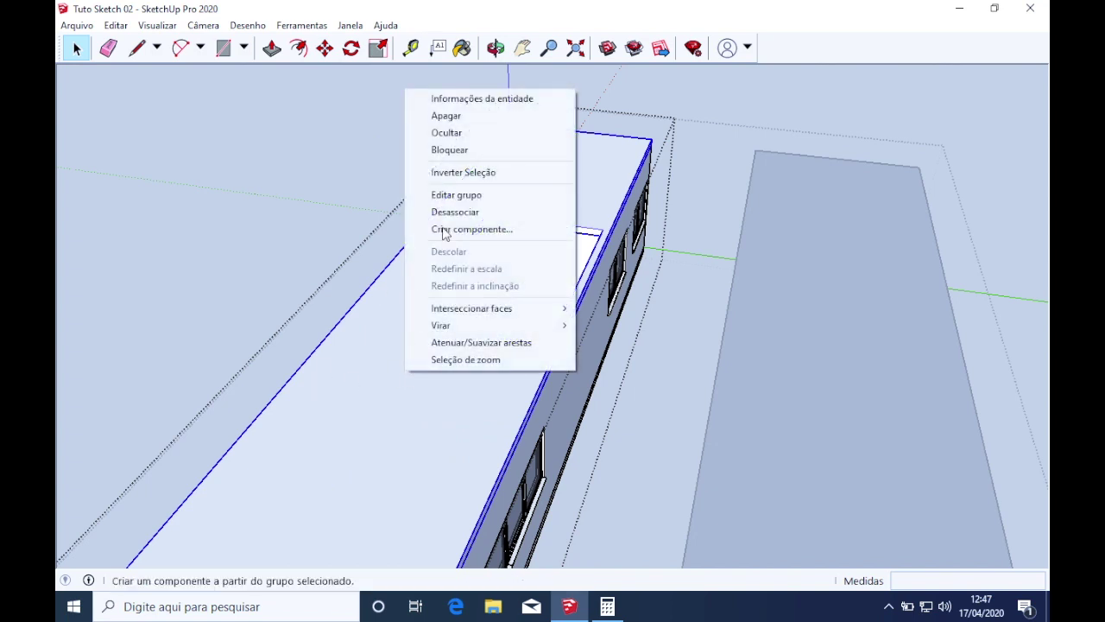
{"action": "left_click", "coordinate": [665, 363]}
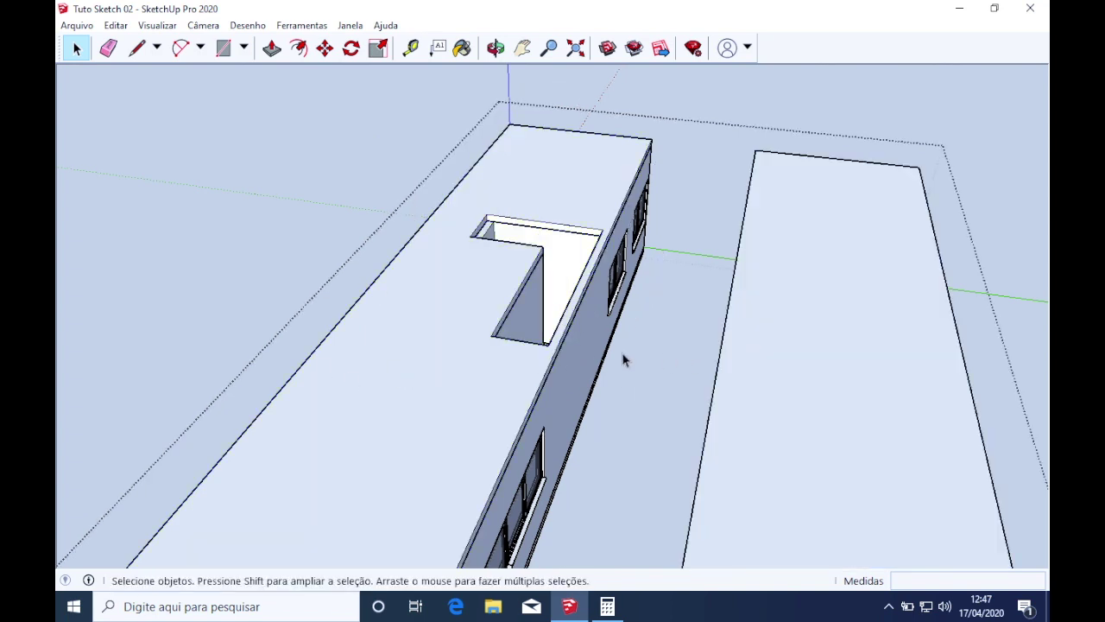
Move the building's roof slab 15 cm down the blue axis from its corner
{"action": "left_click", "coordinate": [507, 352]}
{"action": "double_click", "coordinate": [505, 369]}
{"action": "left_click", "coordinate": [473, 398]}
{"action": "middle_click_drag", "start_coordinate": [540, 414], "coordinate": [421, 346]}
{"action": "scroll", "coordinate": [421, 347], "scroll_direction": "down", "scroll_amount": 3}
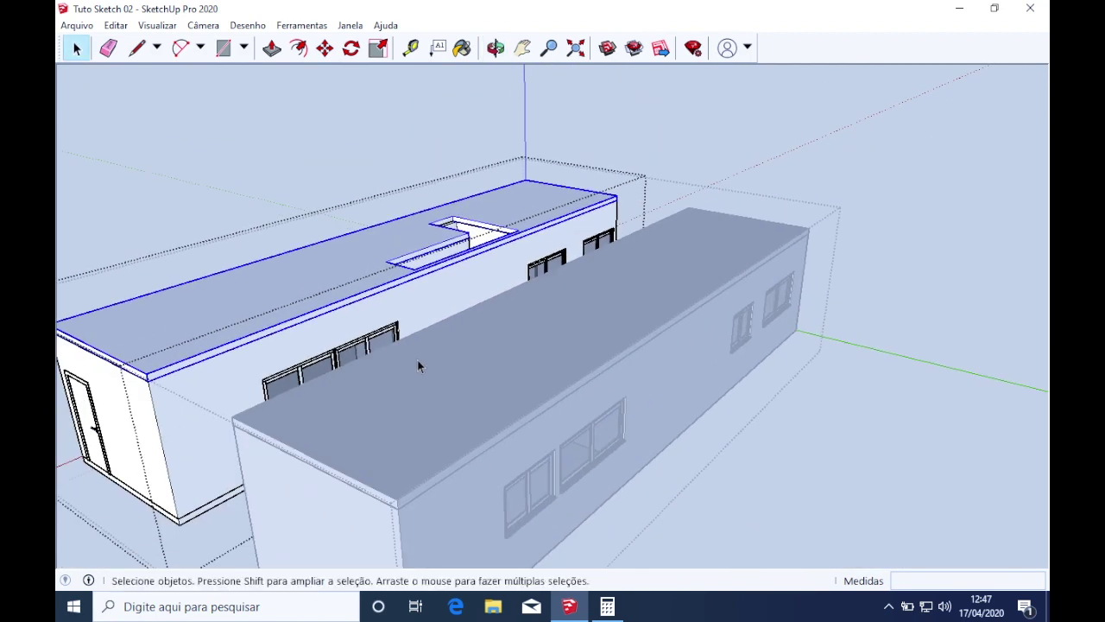
{"action": "middle_click_drag", "start_coordinate": [343, 373], "coordinate": [446, 296]}
{"action": "scroll", "coordinate": [436, 302], "scroll_direction": "up", "scroll_amount": 3}
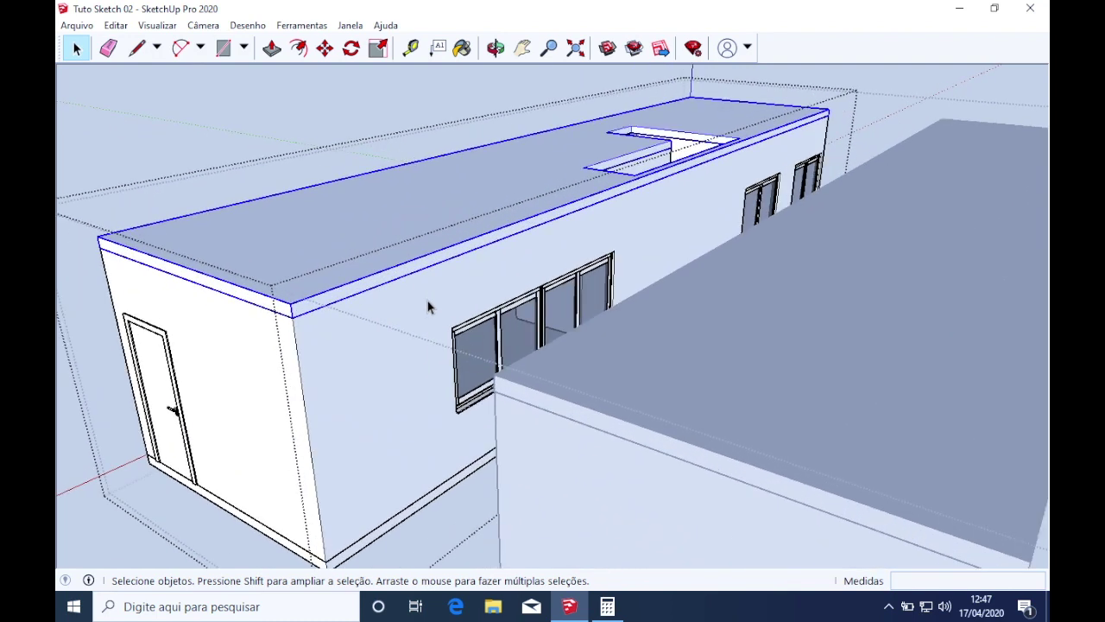
{"action": "key", "text": "m"}
{"action": "left_click", "coordinate": [290, 302]}
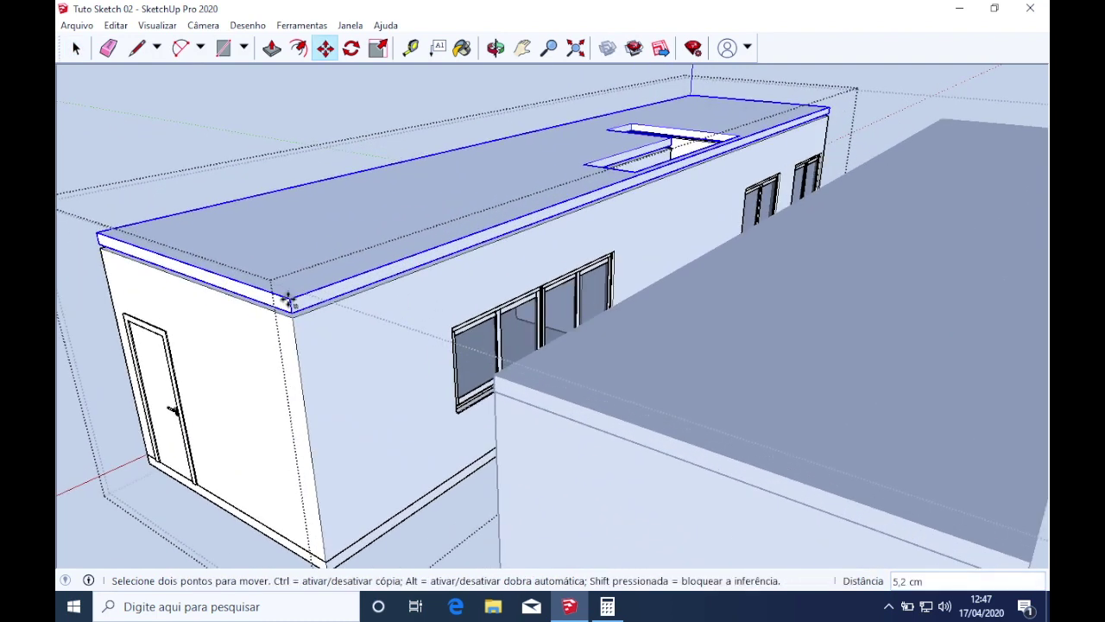
{"action": "left_click", "coordinate": [295, 330]}
Inspect the lowered roof from around the building and launch the Calculator
{"action": "middle_click_drag", "start_coordinate": [250, 428], "coordinate": [326, 460]}
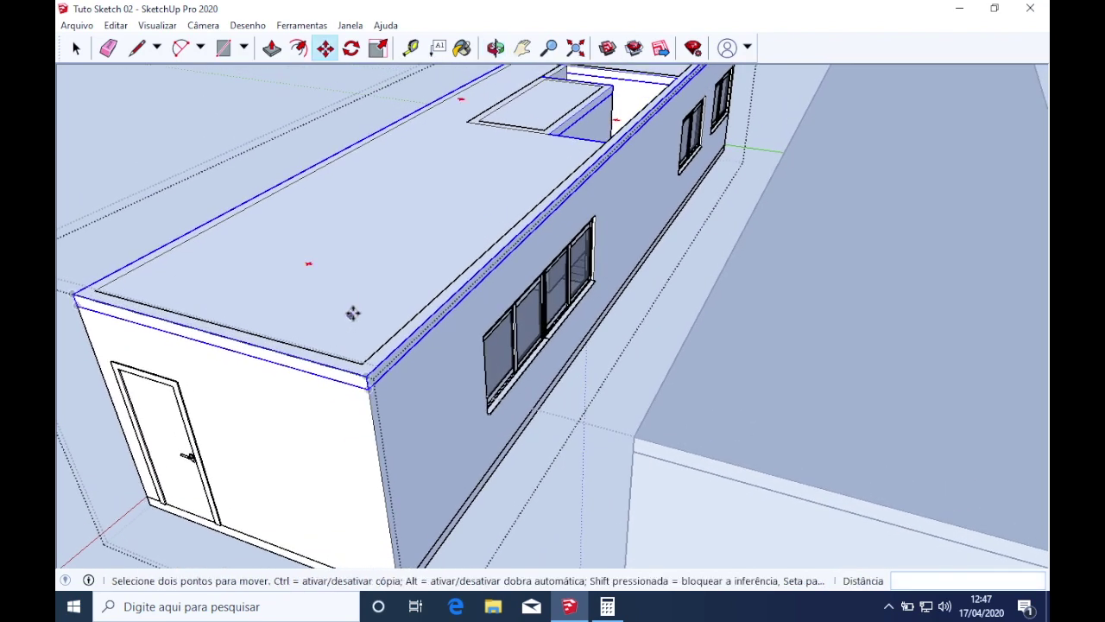
{"action": "scroll", "coordinate": [373, 388], "scroll_direction": "down", "scroll_amount": 3}
{"action": "middle_click_drag", "start_coordinate": [373, 390], "coordinate": [345, 433]}
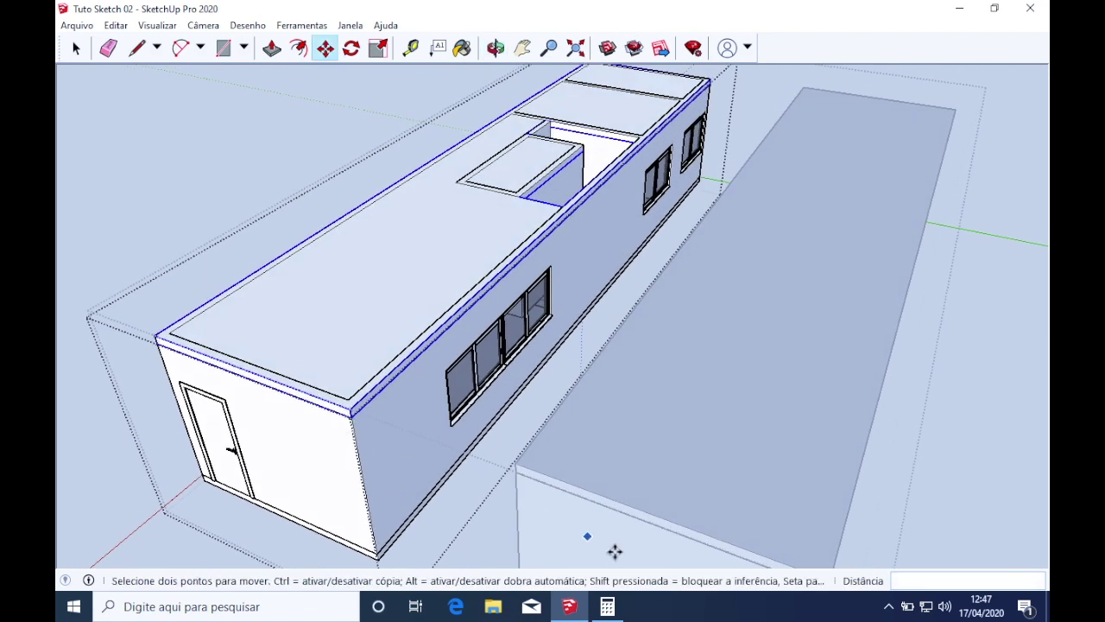
{"action": "left_click", "coordinate": [607, 606]}
Calculate 300 ÷ 16 = 18,75, check the History panel, and close Calculator
{"action": "left_click", "coordinate": [734, 451]}
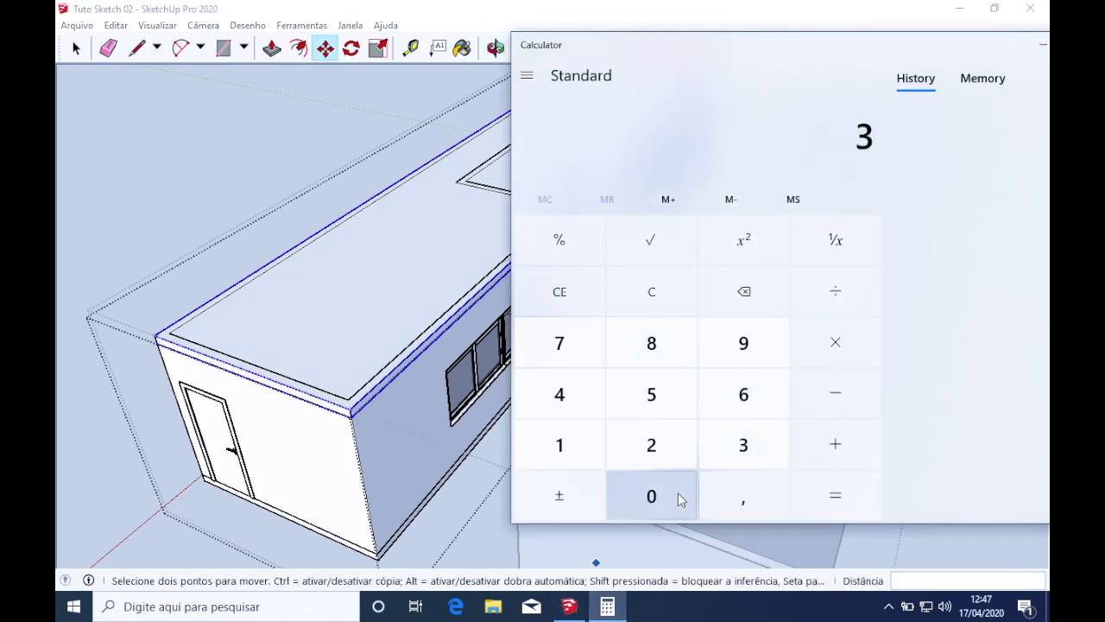
{"action": "left_click", "coordinate": [677, 493]}
{"action": "left_click", "coordinate": [677, 493]}
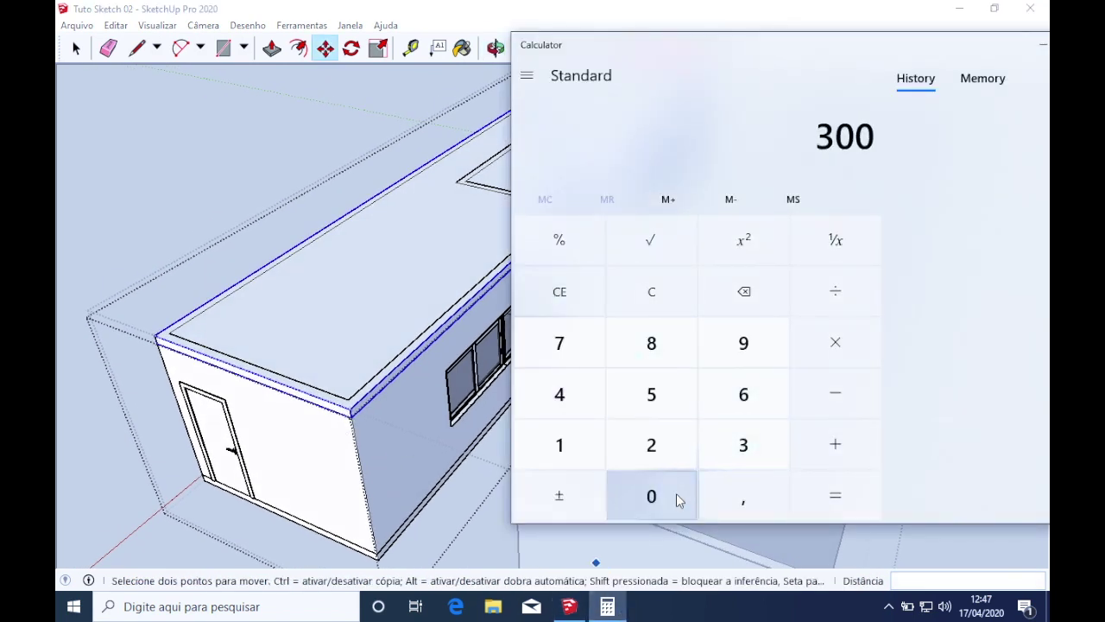
{"action": "left_click", "coordinate": [850, 296]}
{"action": "left_click", "coordinate": [592, 457]}
{"action": "left_click", "coordinate": [725, 414]}
{"action": "left_click", "coordinate": [825, 494]}
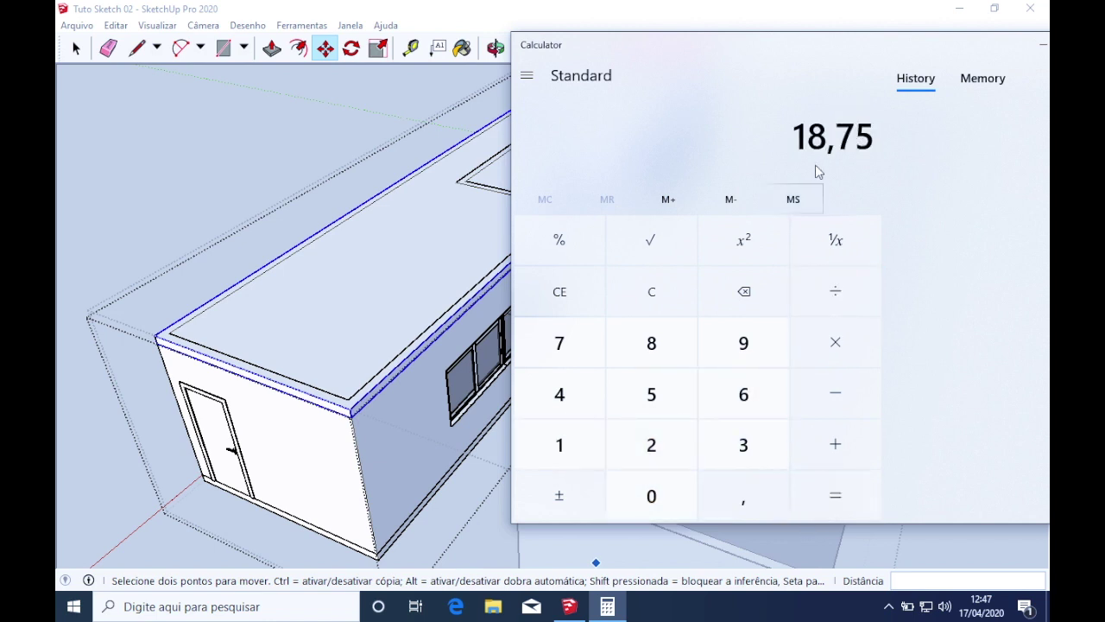
{"action": "left_click_drag", "start_coordinate": [748, 45], "coordinate": [530, 43]}
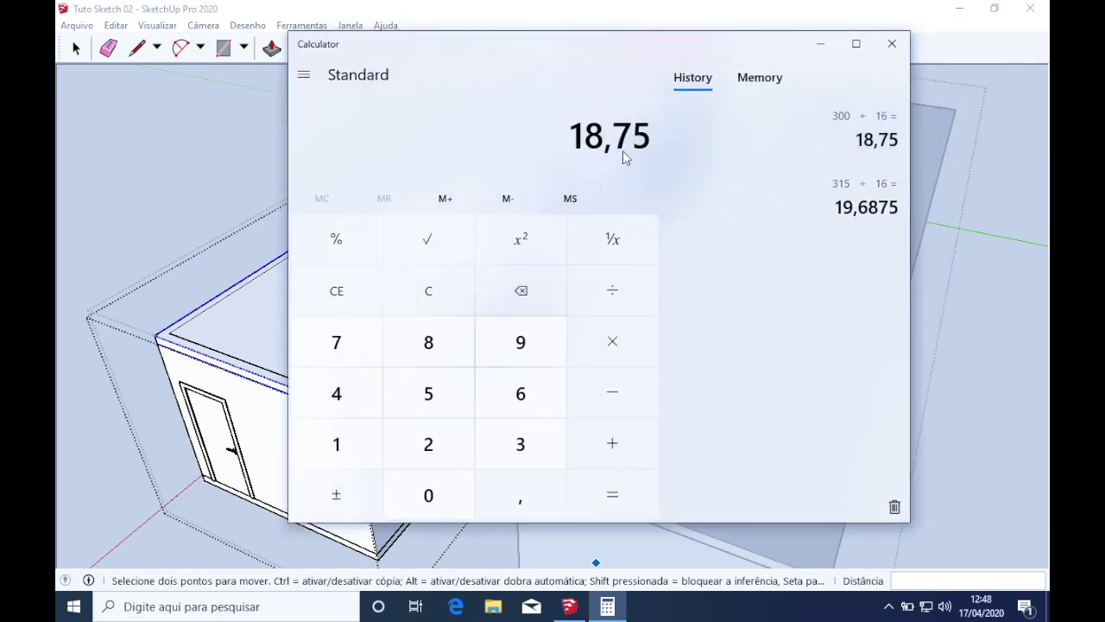
{"action": "left_click", "coordinate": [895, 55]}
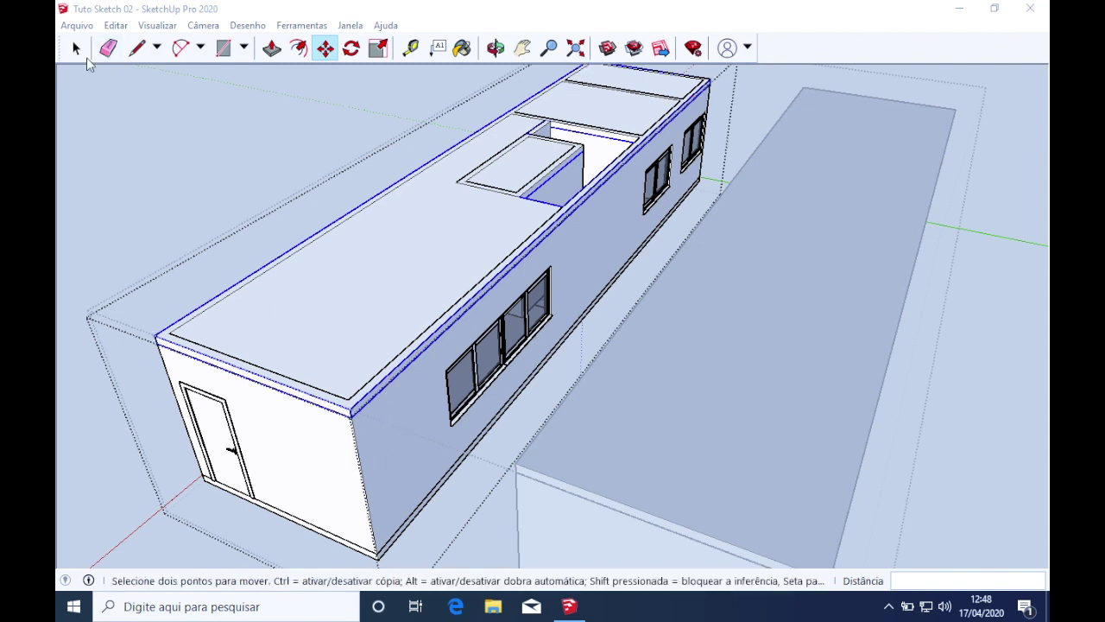
Push/Pull the left building's roof face down 15 cm
{"action": "left_click", "coordinate": [76, 49]}
{"action": "left_click", "coordinate": [436, 436]}
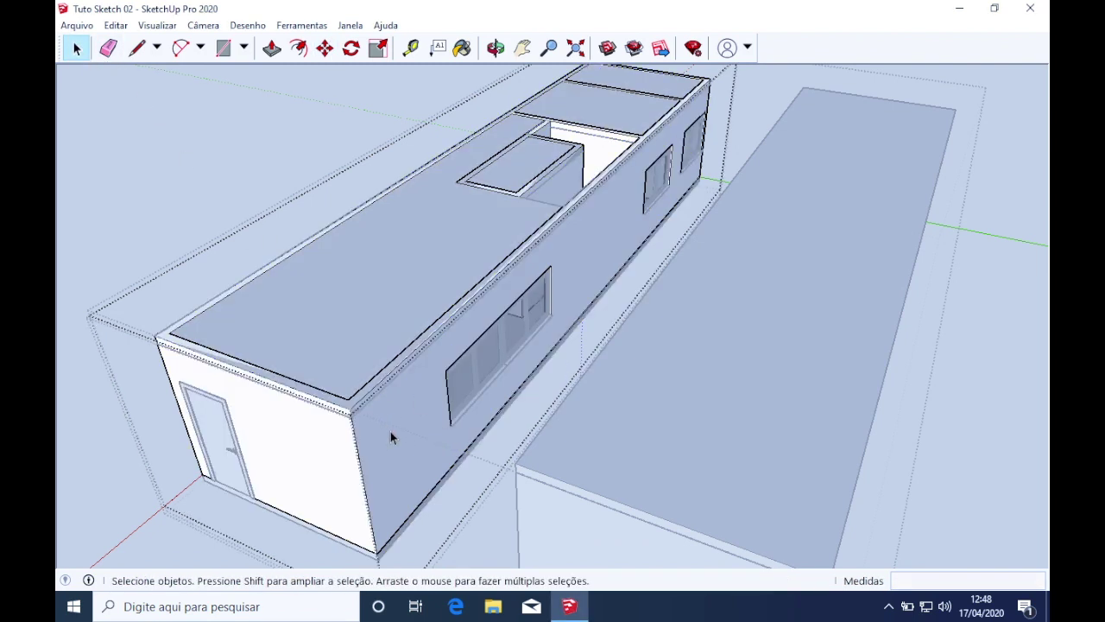
{"action": "key", "text": "p"}
{"action": "left_click", "coordinate": [361, 400]}
{"action": "left_click", "coordinate": [350, 422]}
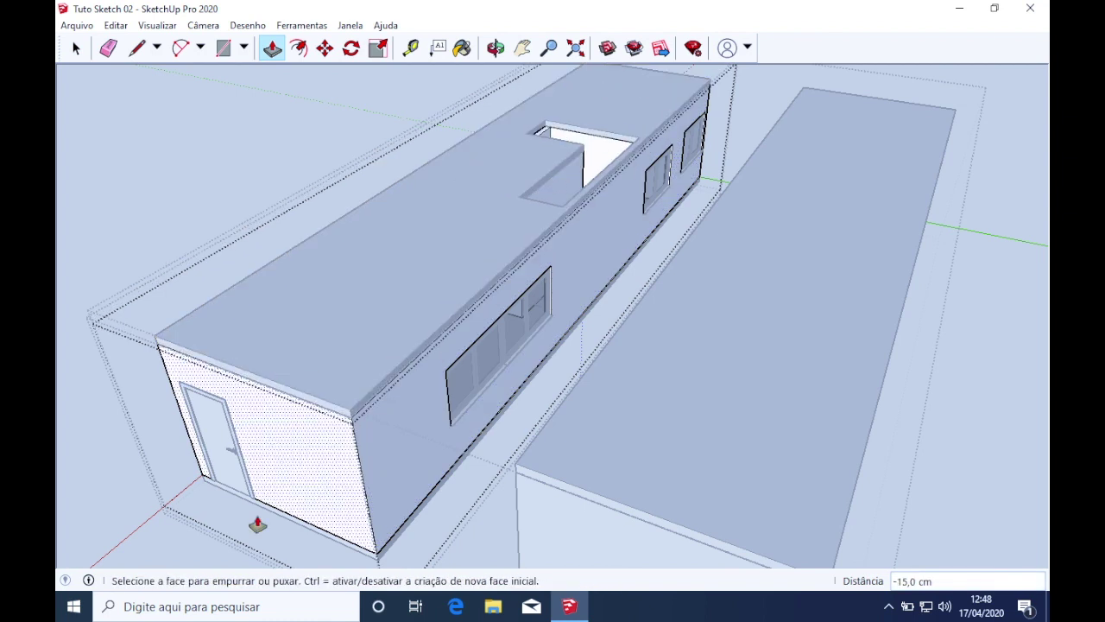
Open the right building for editing with the rest of the model hidden
{"action": "key", "text": "space"}
{"action": "left_click", "coordinate": [454, 452]}
{"action": "middle_click_drag", "start_coordinate": [617, 459], "coordinate": [691, 340]}
{"action": "left_click", "coordinate": [695, 341]}
{"action": "double_click", "coordinate": [697, 342]}
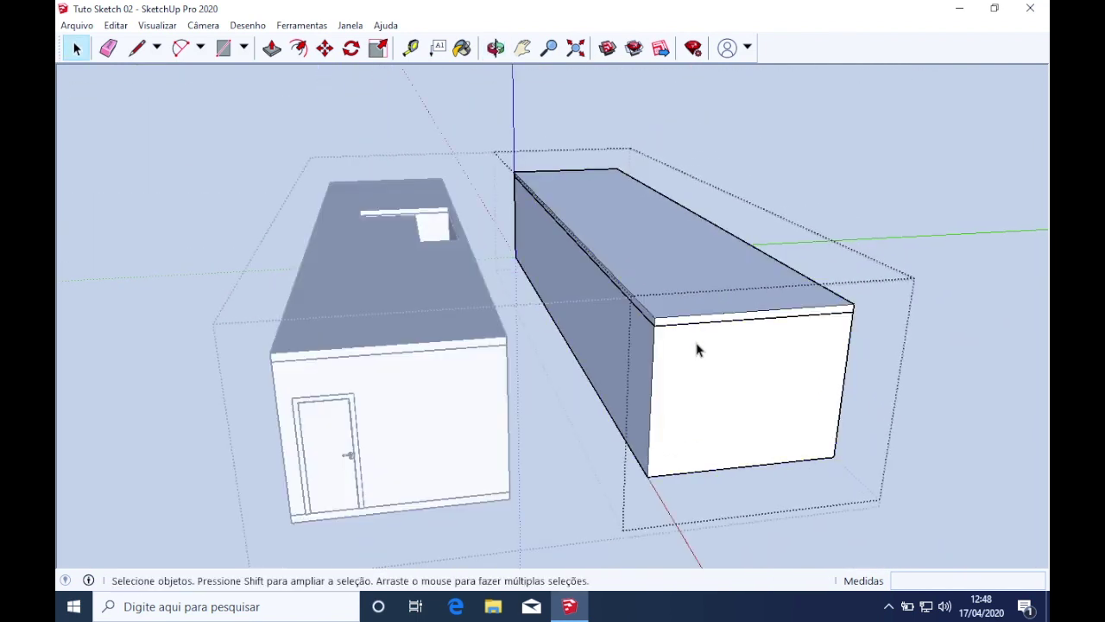
{"action": "key", "text": "i"}
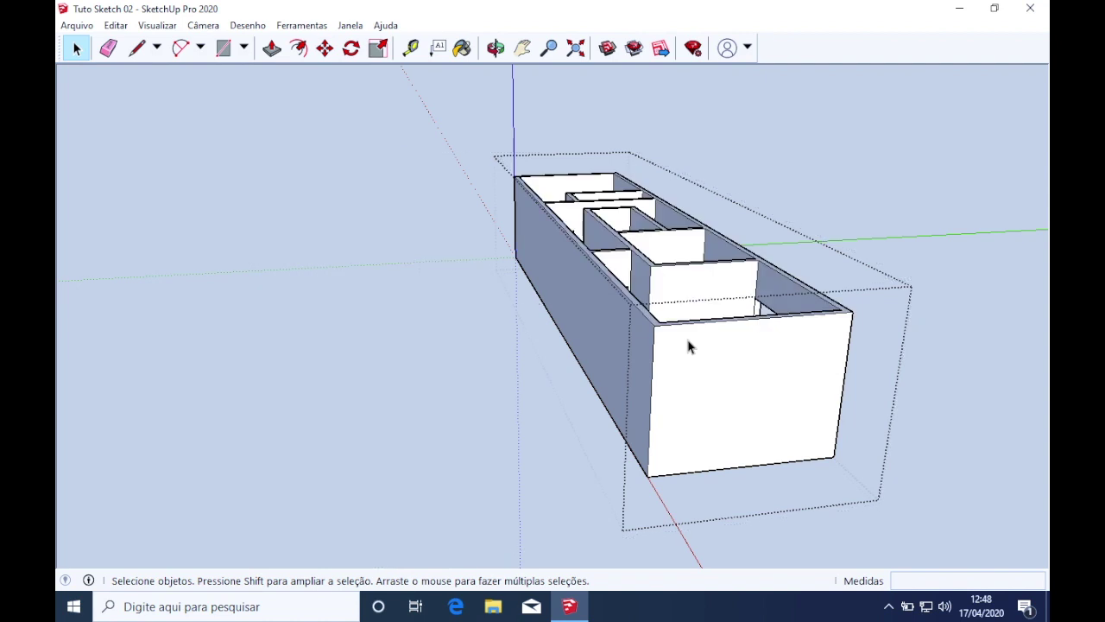
Push the right building's wall tops down 15 cm and lower its roof lid onto them
{"action": "key", "text": "p"}
{"action": "left_click_drag", "start_coordinate": [646, 321], "coordinate": [646, 335]}
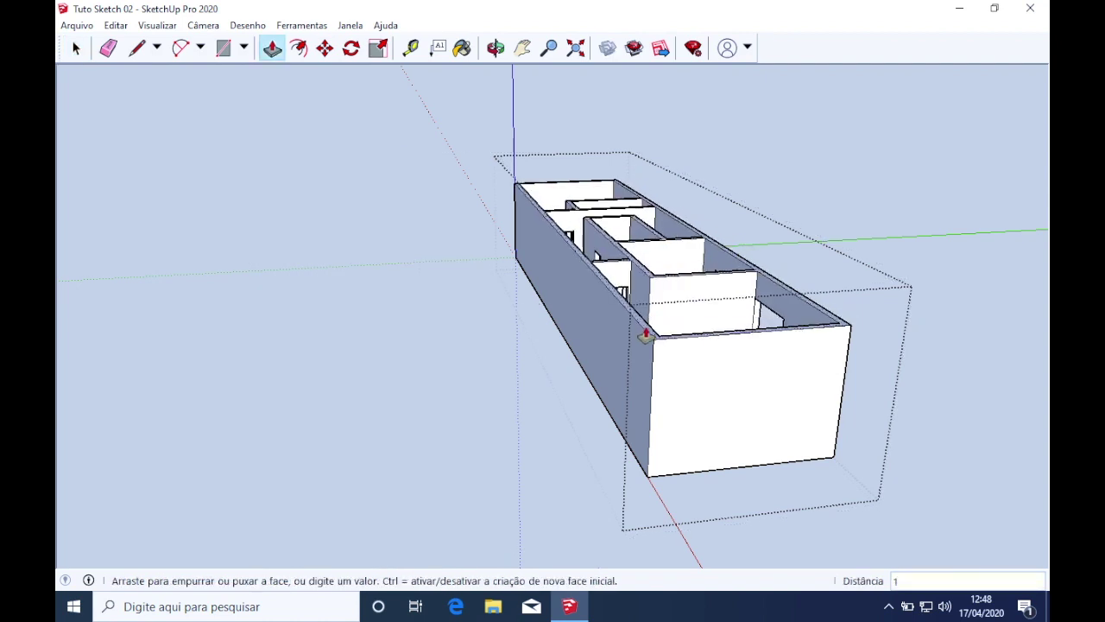
{"action": "key", "text": "Return"}
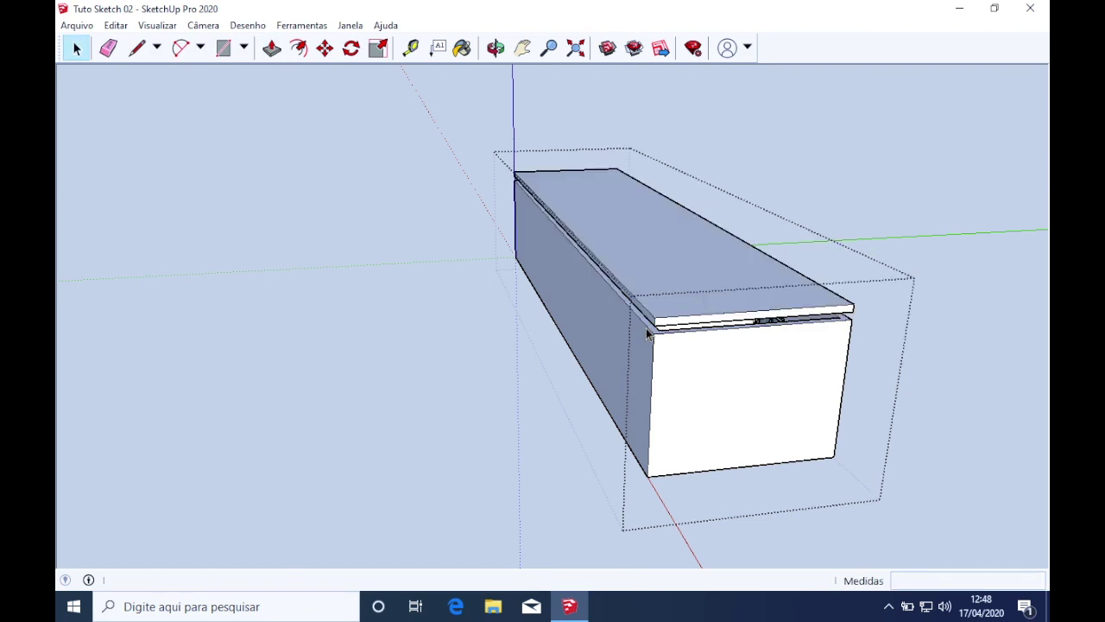
{"action": "left_click", "coordinate": [663, 304]}
{"action": "key", "text": "m"}
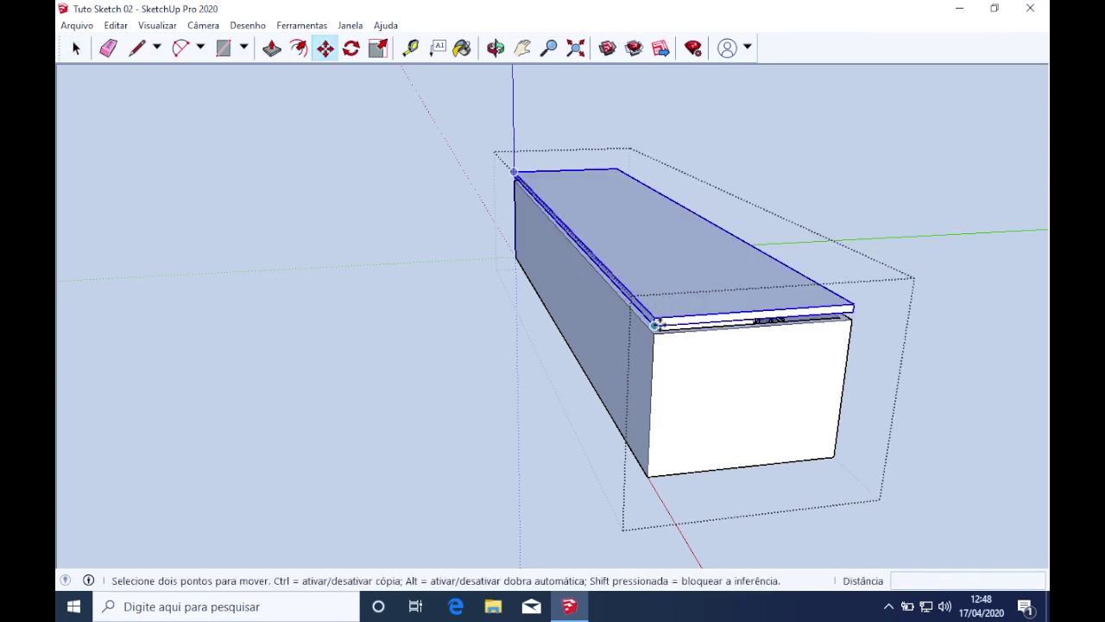
{"action": "left_click_drag", "start_coordinate": [656, 326], "coordinate": [654, 329]}
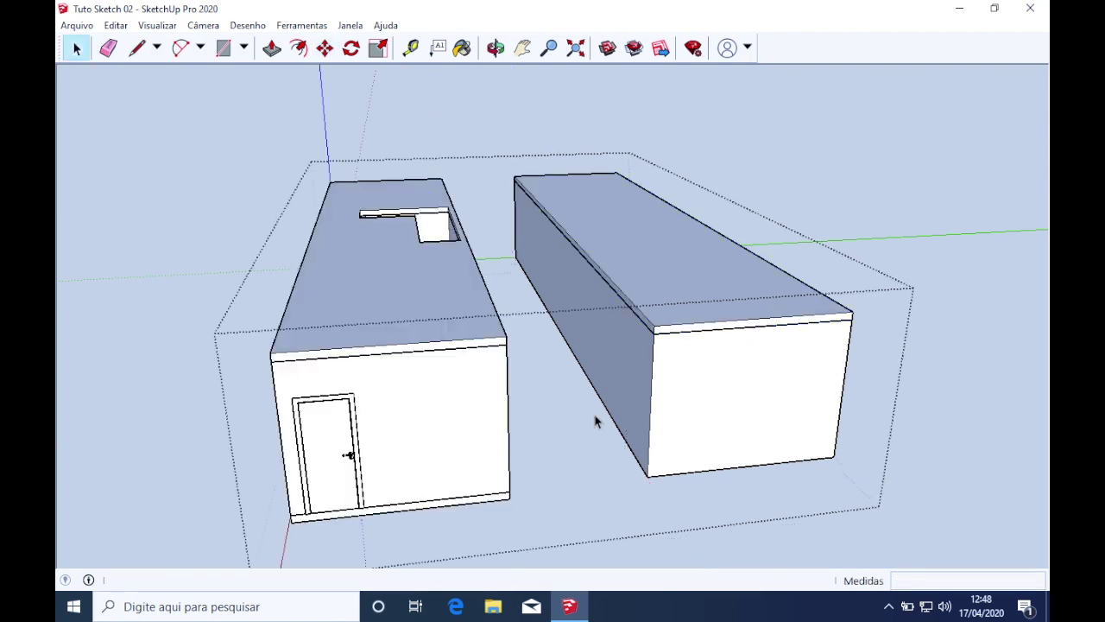
Open the left building inside the house group and hide its roof slab with Ocultar
{"action": "middle_click_drag", "start_coordinate": [558, 425], "coordinate": [545, 487]}
{"action": "scroll", "coordinate": [405, 320], "scroll_direction": "up", "scroll_amount": 5}
{"action": "key", "text": "ctrl+a"}
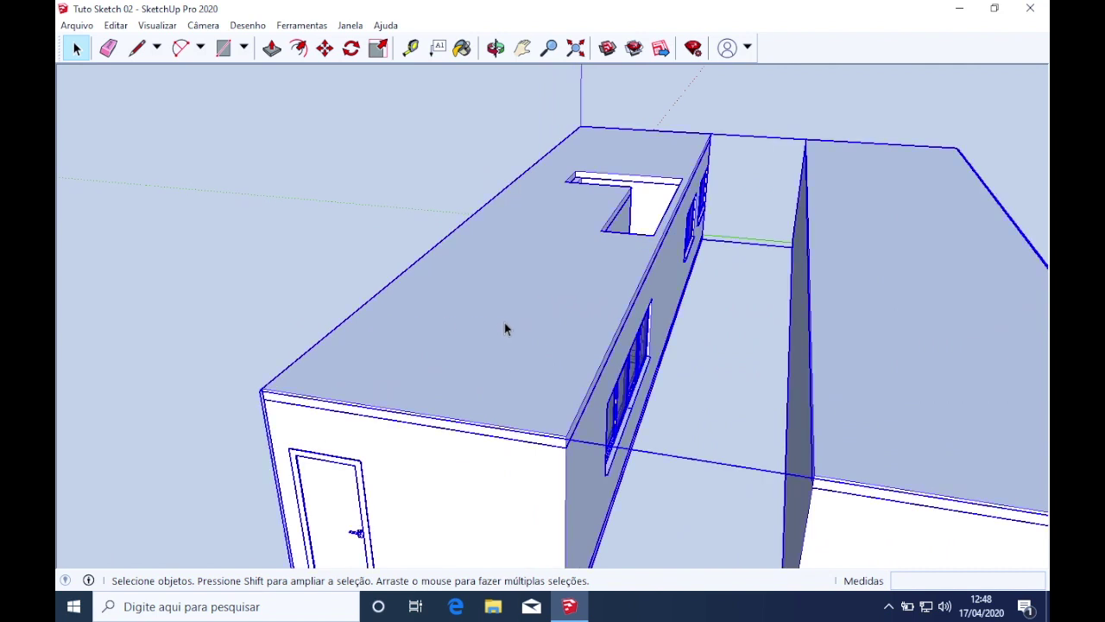
{"action": "double_click", "coordinate": [530, 341]}
{"action": "left_click", "coordinate": [554, 334]}
{"action": "double_click", "coordinate": [554, 333]}
{"action": "left_click", "coordinate": [528, 322]}
{"action": "right_click", "coordinate": [528, 321]}
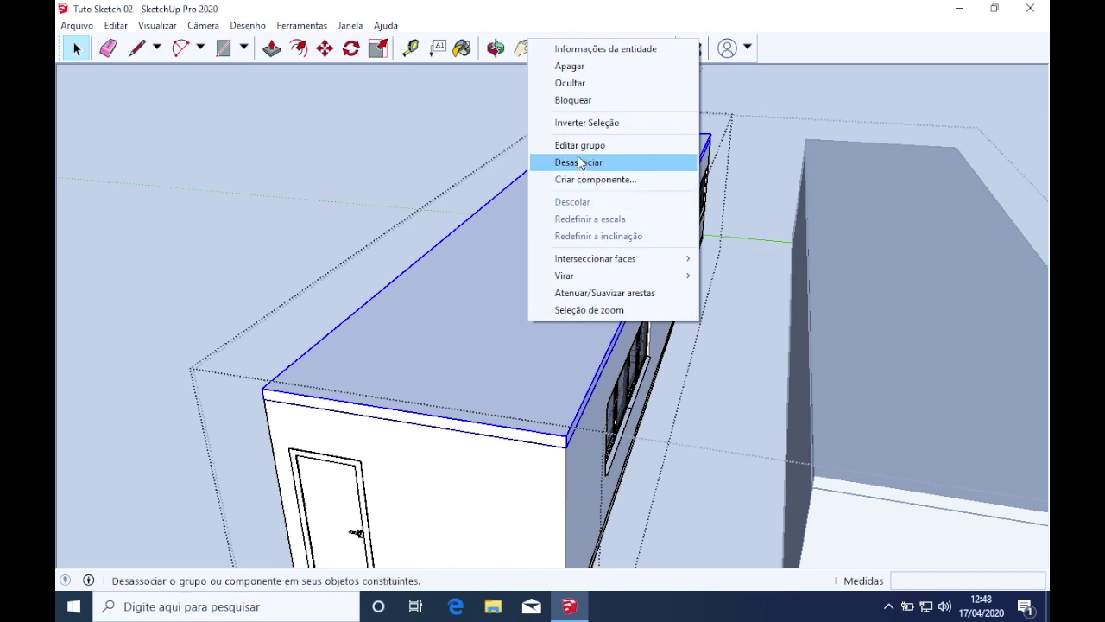
{"action": "left_click", "coordinate": [570, 83]}
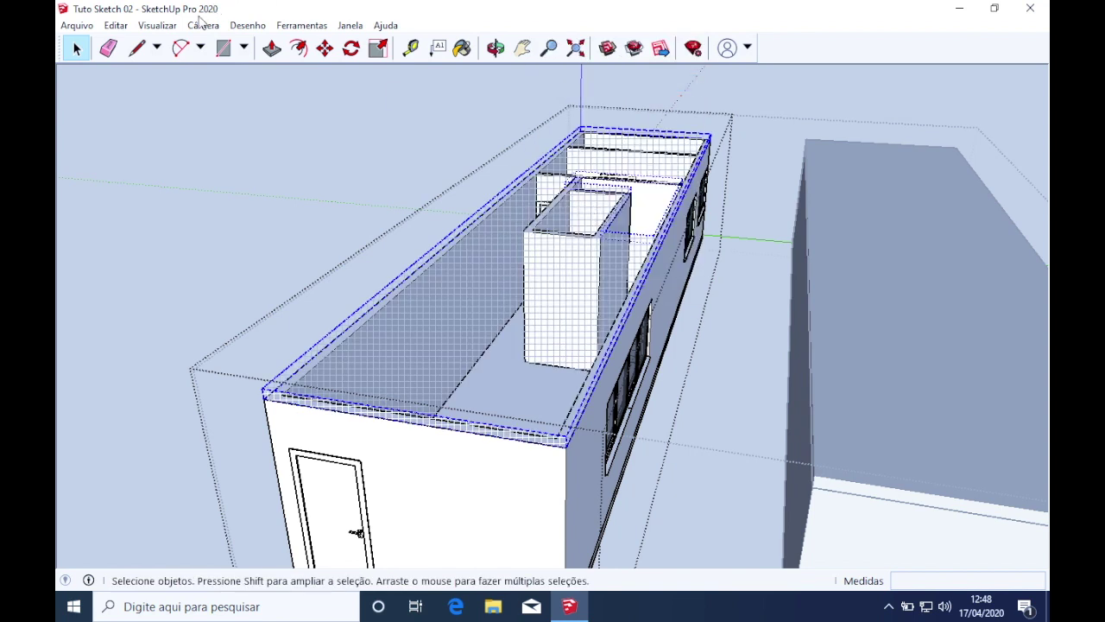
Uncheck Visualizar > Mostrar objetos ocultos and orbit down to view the rooms and stairs
{"action": "left_click", "coordinate": [157, 25]}
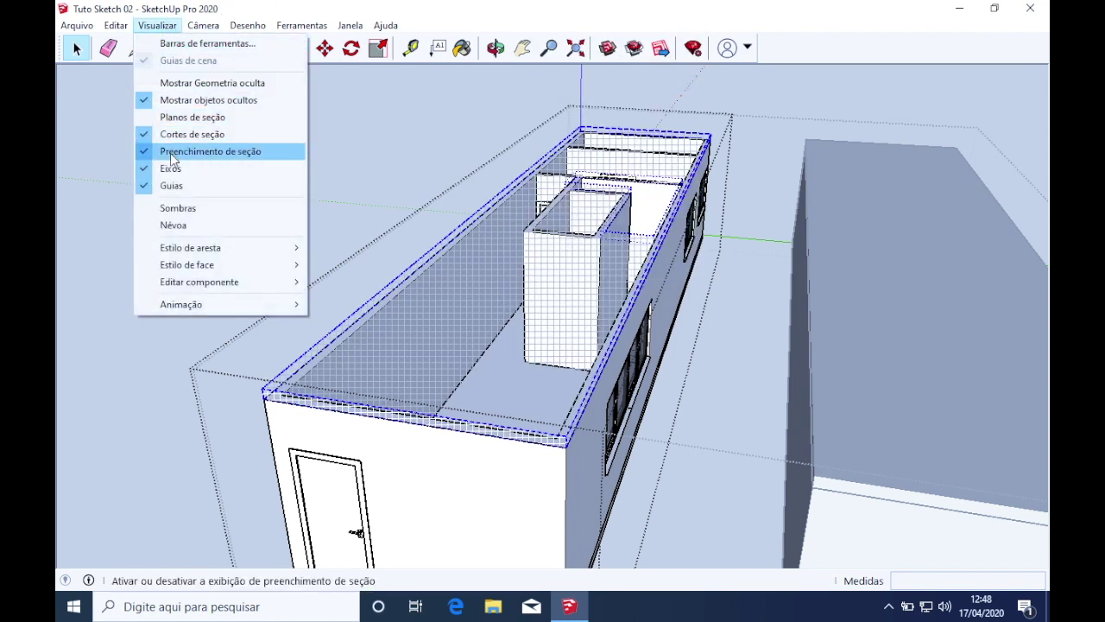
{"action": "left_click", "coordinate": [173, 100]}
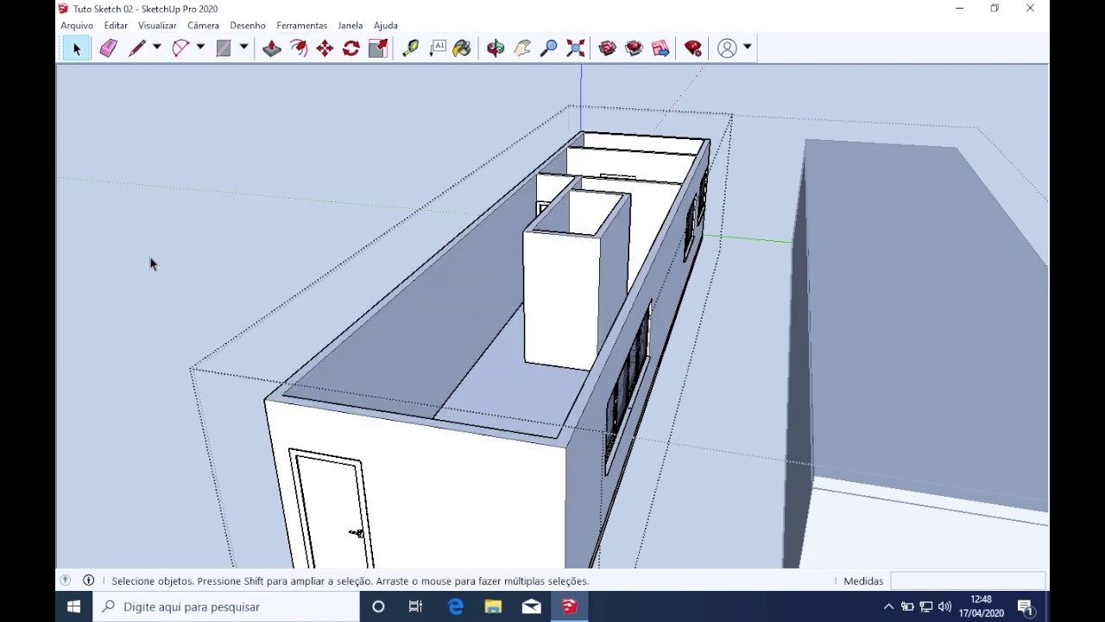
{"action": "scroll", "coordinate": [529, 296], "scroll_direction": "up", "scroll_amount": 3}
{"action": "middle_click_drag", "start_coordinate": [530, 296], "coordinate": [697, 464]}
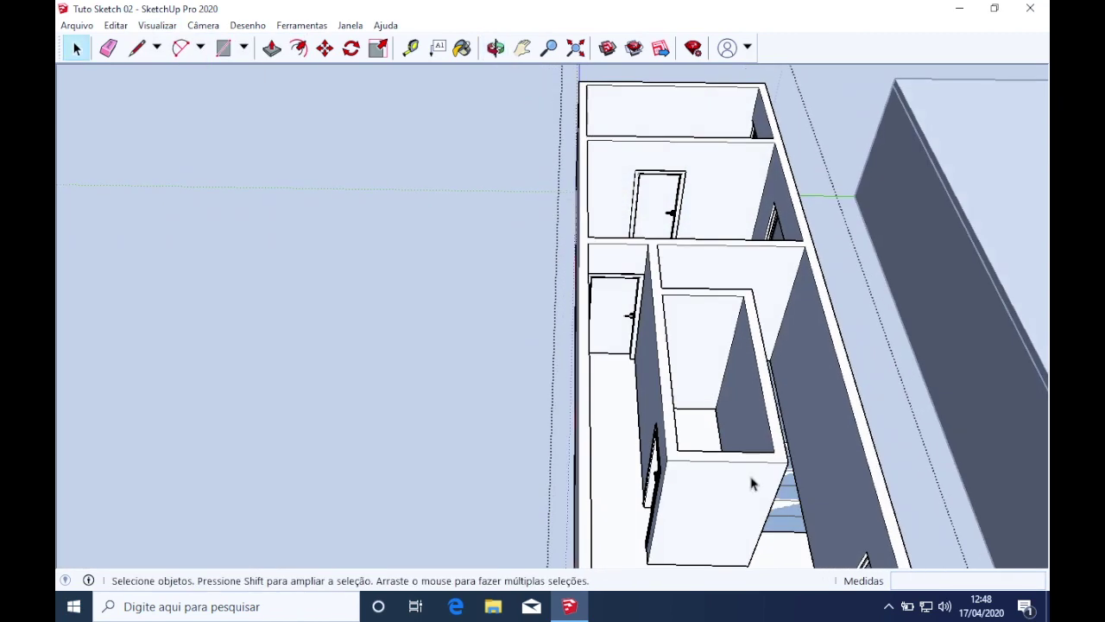
{"action": "scroll", "coordinate": [846, 524], "scroll_direction": "up", "scroll_amount": 3}
{"action": "middle_click_drag", "start_coordinate": [846, 525], "coordinate": [553, 429]}
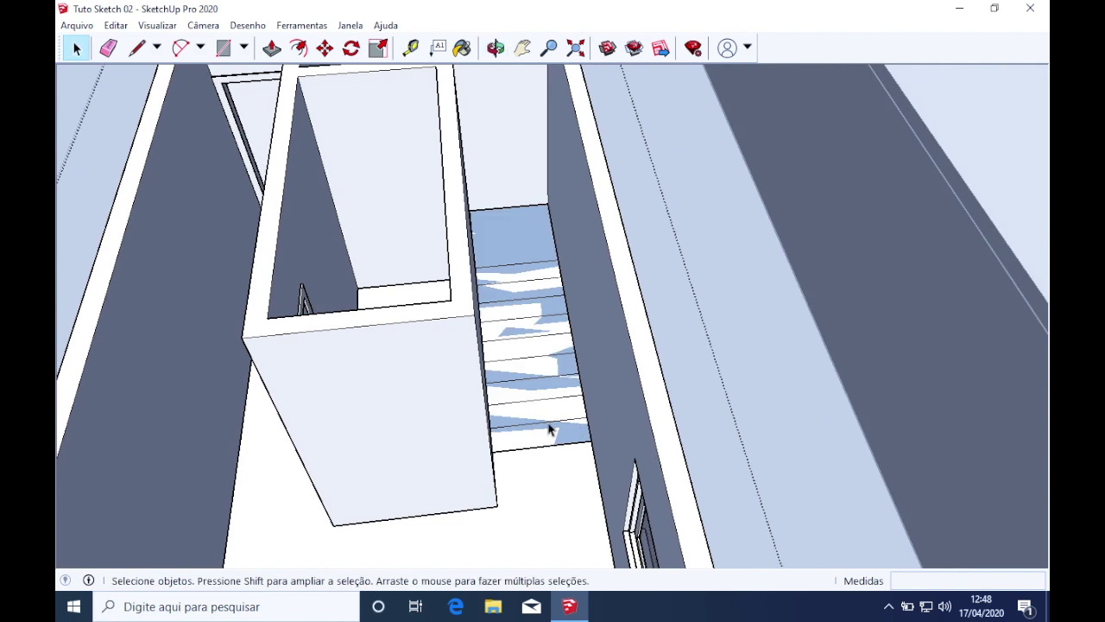
Open the stair group and orbit to an angle on the L-shaped stair outline
{"action": "double_click", "coordinate": [553, 440]}
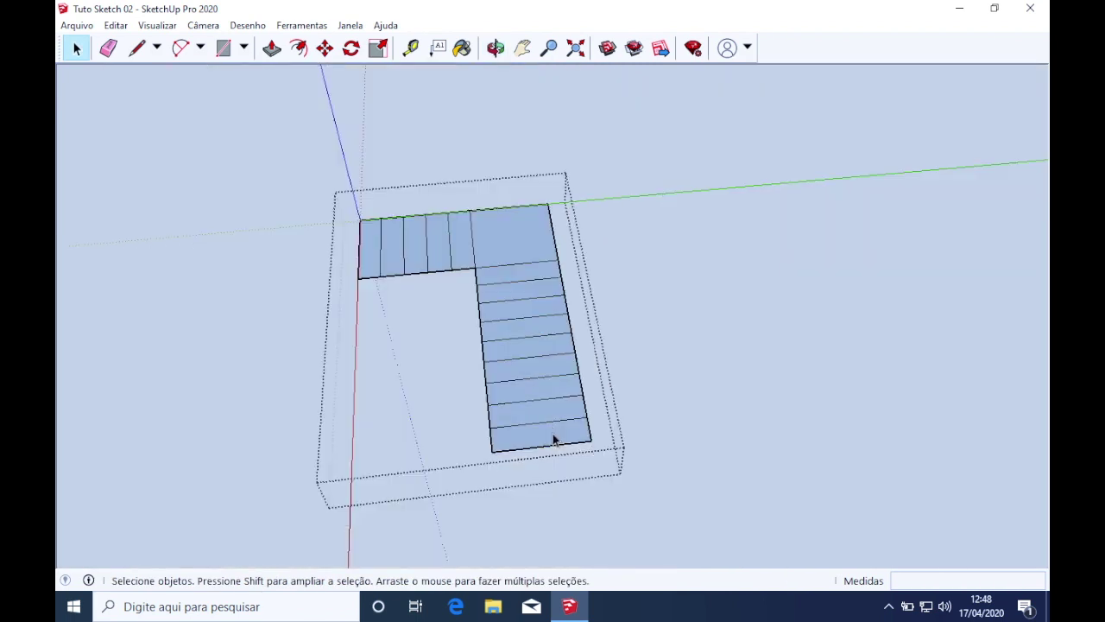
{"action": "middle_click_drag", "start_coordinate": [568, 441], "coordinate": [688, 334]}
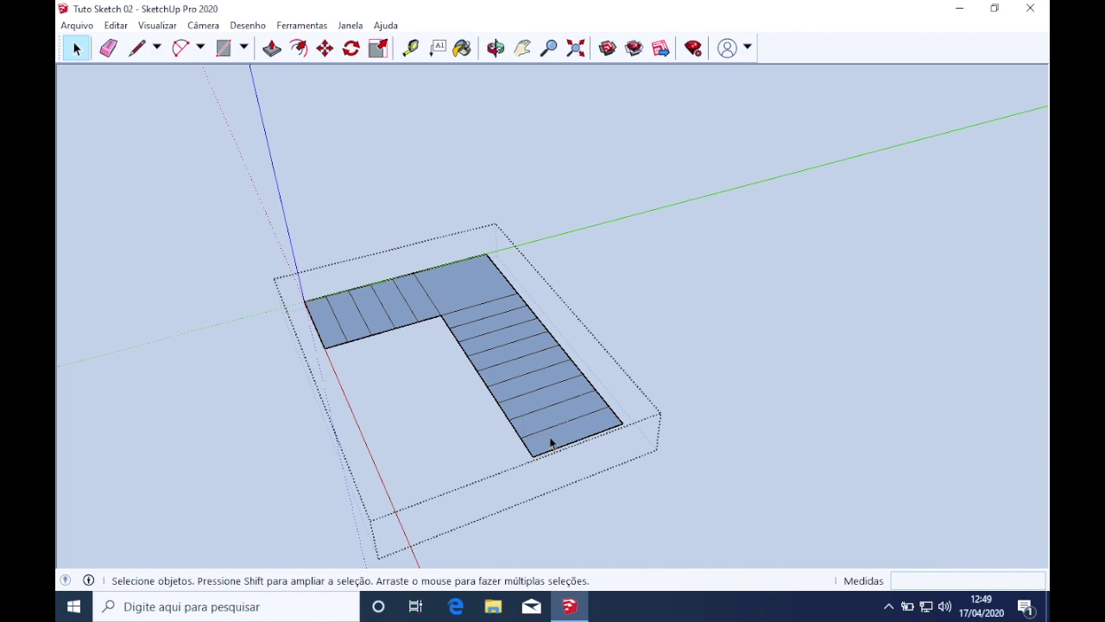
{"action": "middle_click_drag", "start_coordinate": [465, 349], "coordinate": [195, 313]}
Draw a 300 cm vertical line up the blue axis from the stair corner
{"action": "key", "text": "l"}
{"action": "left_click", "coordinate": [439, 203]}
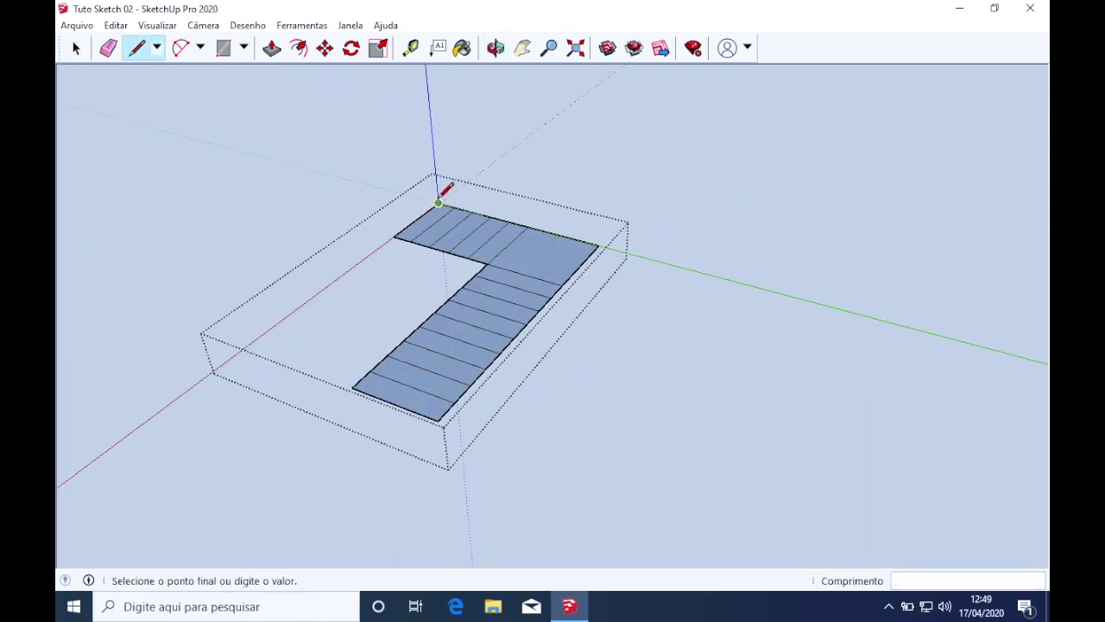
{"action": "key", "text": "i"}
{"action": "key", "text": "i"}
{"action": "scroll", "coordinate": [446, 145], "scroll_direction": "up", "scroll_amount": 2}
{"action": "scroll", "coordinate": [447, 144], "scroll_direction": "down", "scroll_amount": 2}
{"action": "middle_click_drag", "start_coordinate": [441, 118], "coordinate": [461, 270], "text": "shift"}
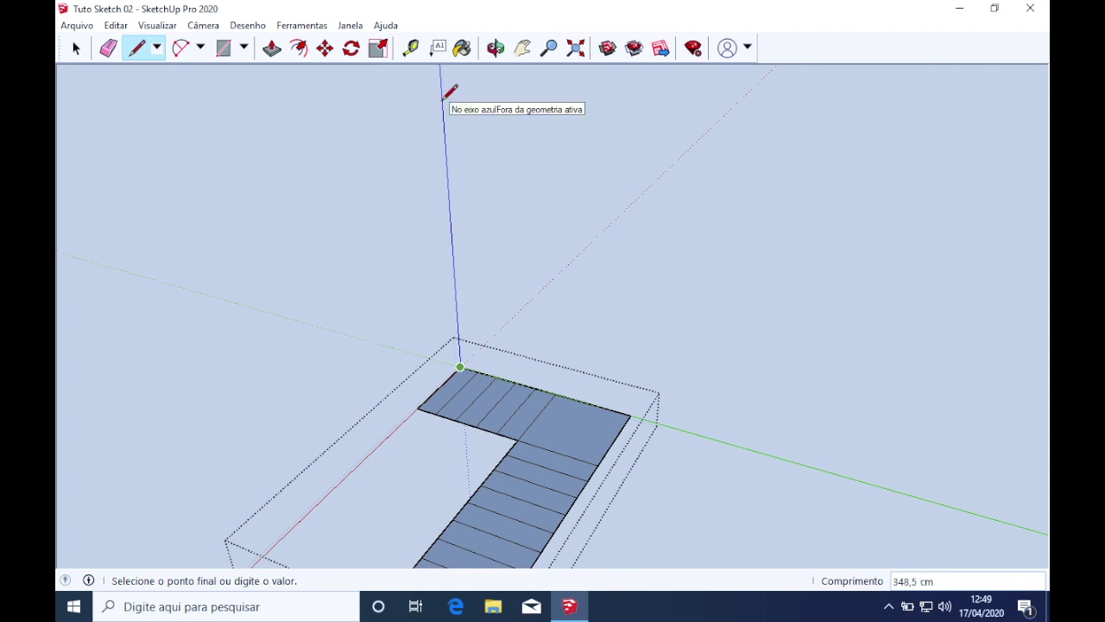
{"action": "key", "text": "Return"}
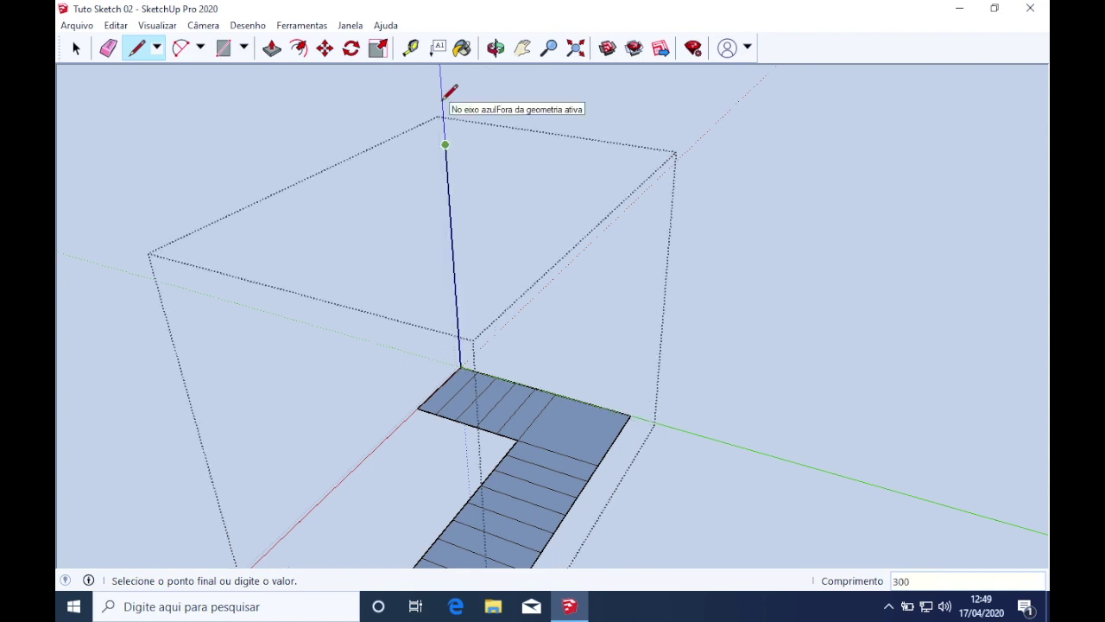
{"action": "key", "text": "space"}
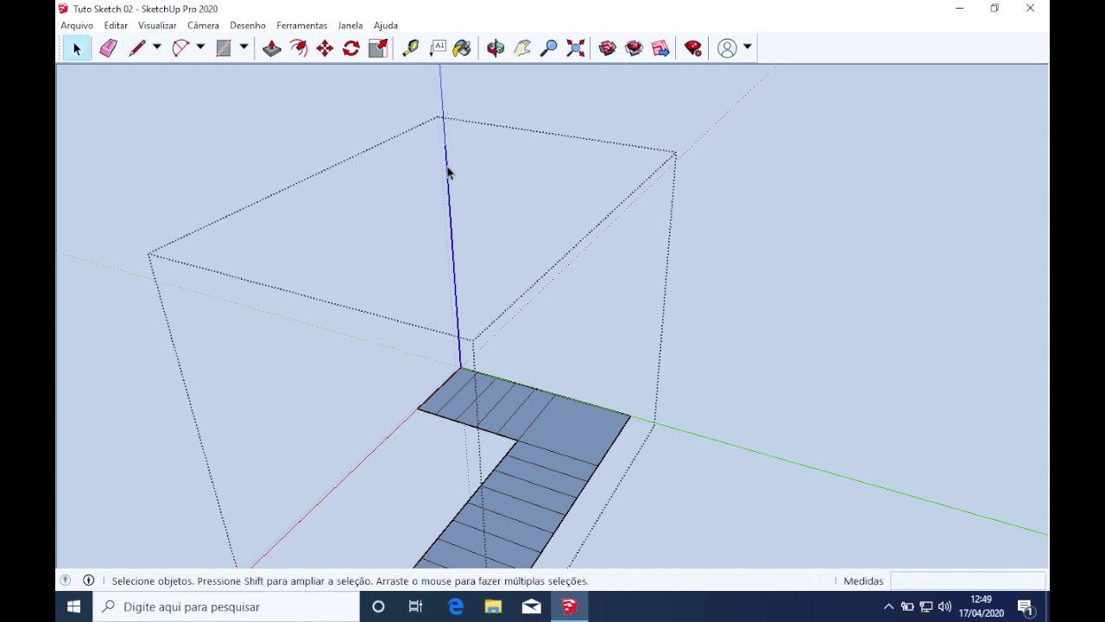
Divide the vertical edge into 16 equal segments marking 18,75 cm step heights
{"action": "right_click", "coordinate": [447, 172]}
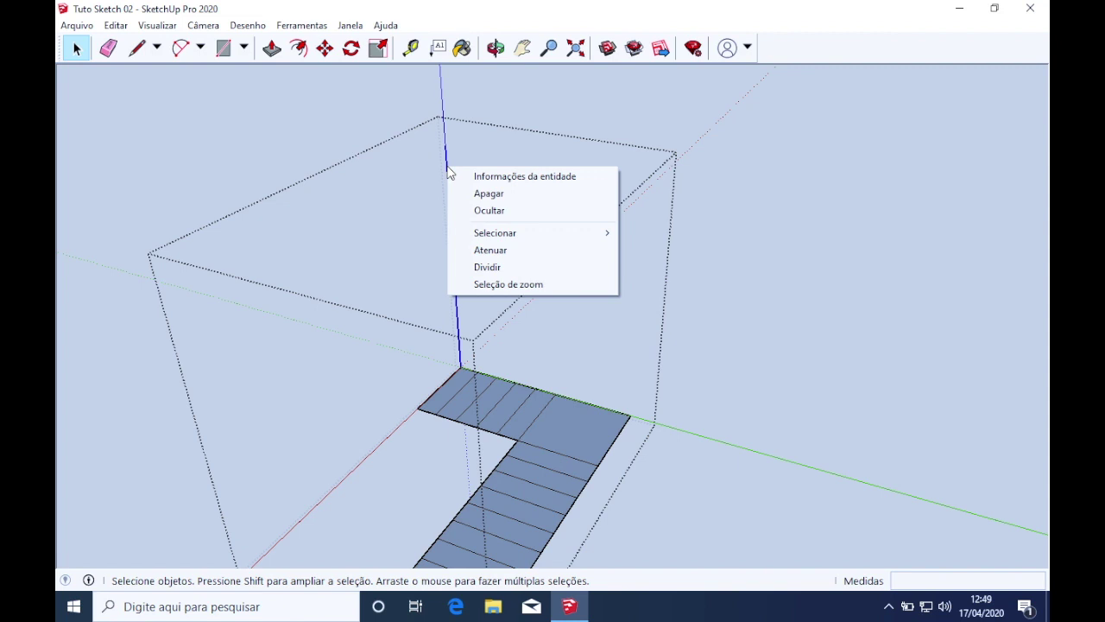
{"action": "left_click", "coordinate": [505, 267]}
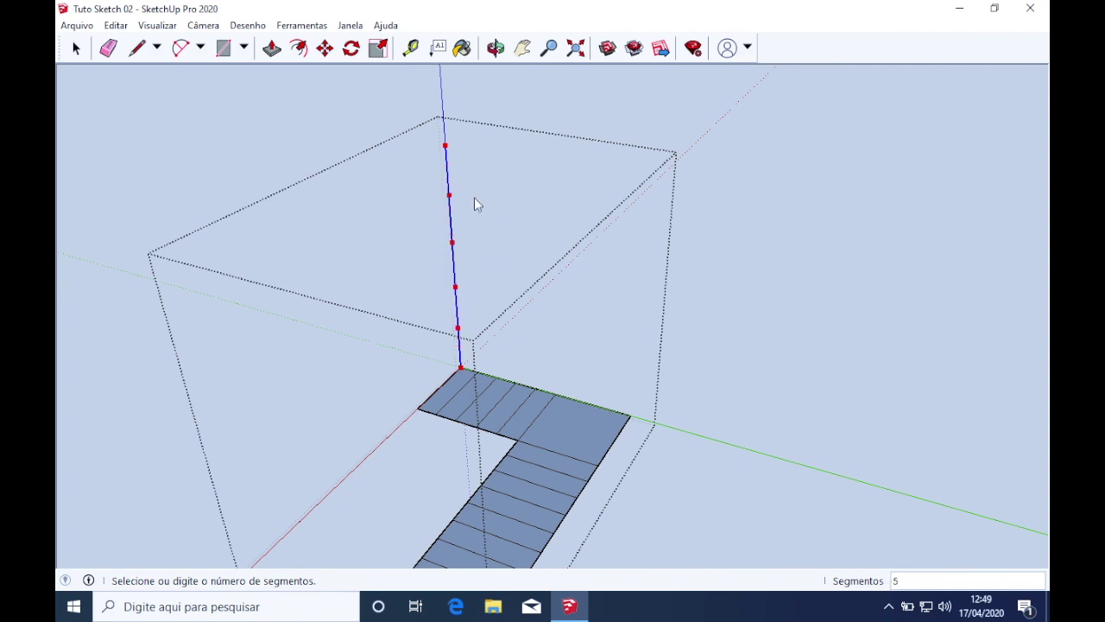
{"action": "type", "text": "28"}
{"action": "key", "text": "Return"}
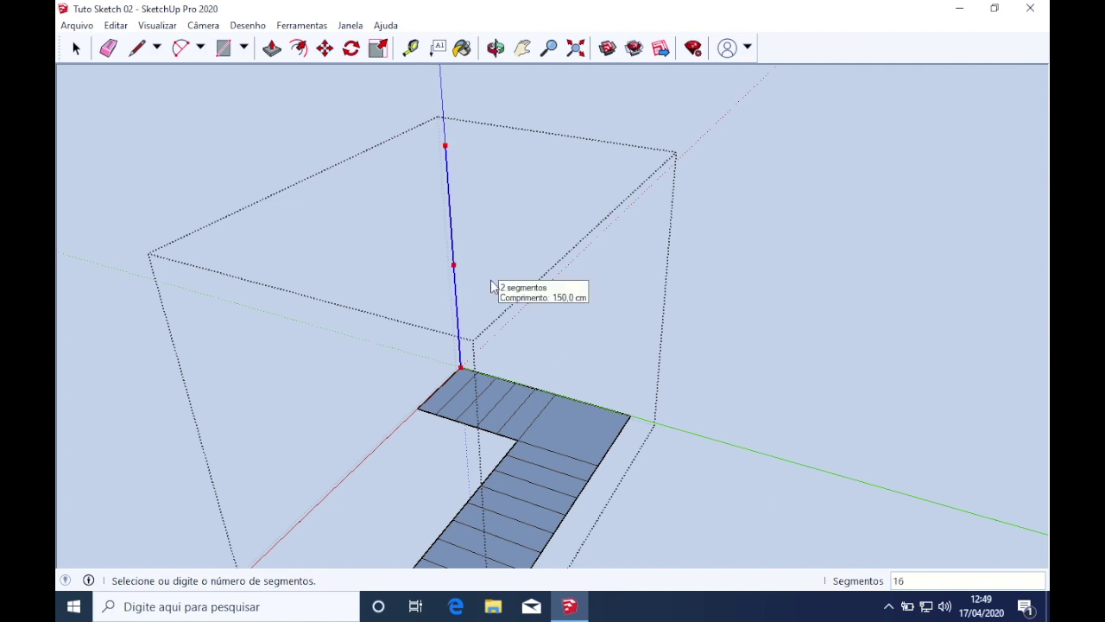
{"action": "key", "text": "Return"}
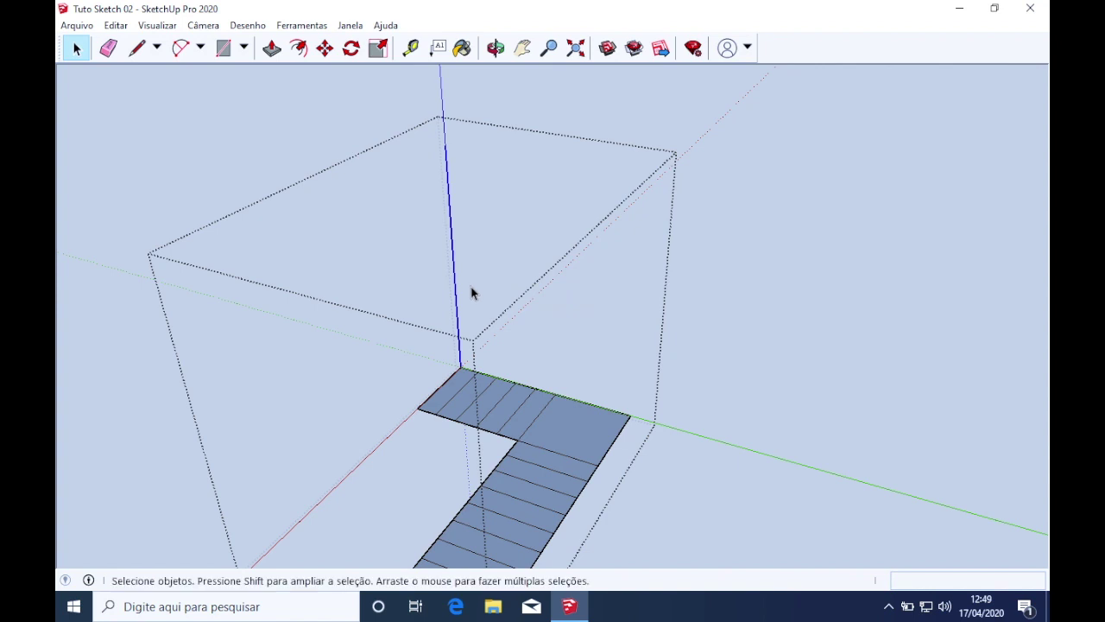
{"action": "scroll", "coordinate": [469, 322], "scroll_direction": "down", "scroll_amount": 2}
{"action": "scroll", "coordinate": [469, 326], "scroll_direction": "down", "scroll_amount": 1}
{"action": "key", "text": "l"}
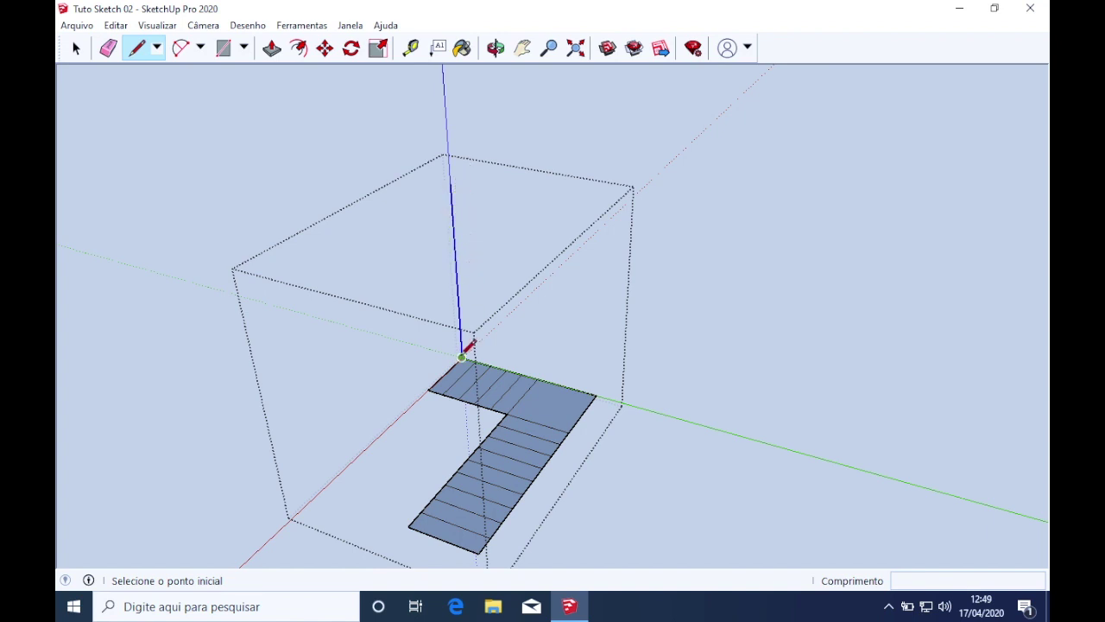
Push/Pull the first four stair strips up to their corner-point heights, one at -37,5 cm
{"action": "middle_click_drag", "start_coordinate": [515, 402], "coordinate": [629, 444]}
{"action": "key", "text": "p"}
{"action": "left_click", "coordinate": [630, 444]}
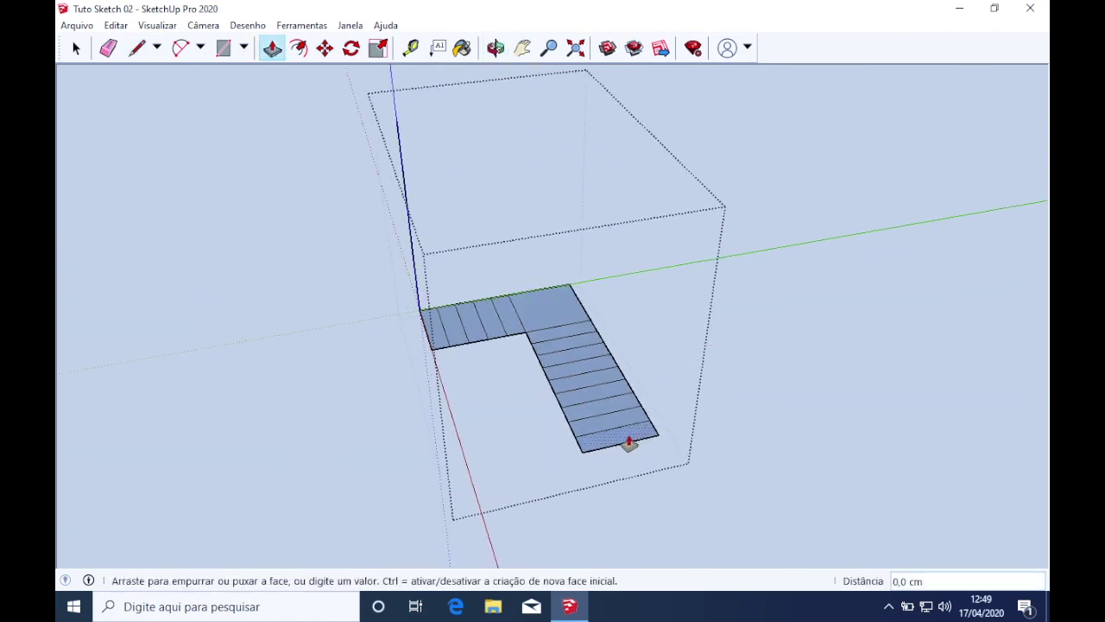
{"action": "left_click", "coordinate": [419, 302]}
{"action": "left_click", "coordinate": [594, 425]}
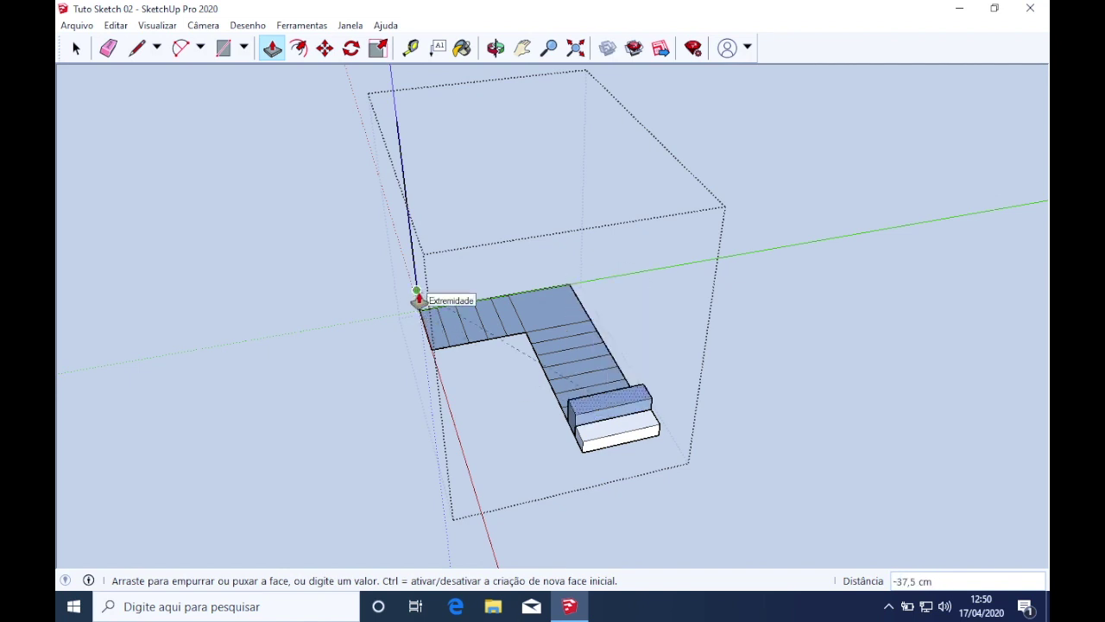
{"action": "left_click", "coordinate": [419, 296]}
{"action": "left_click", "coordinate": [566, 421]}
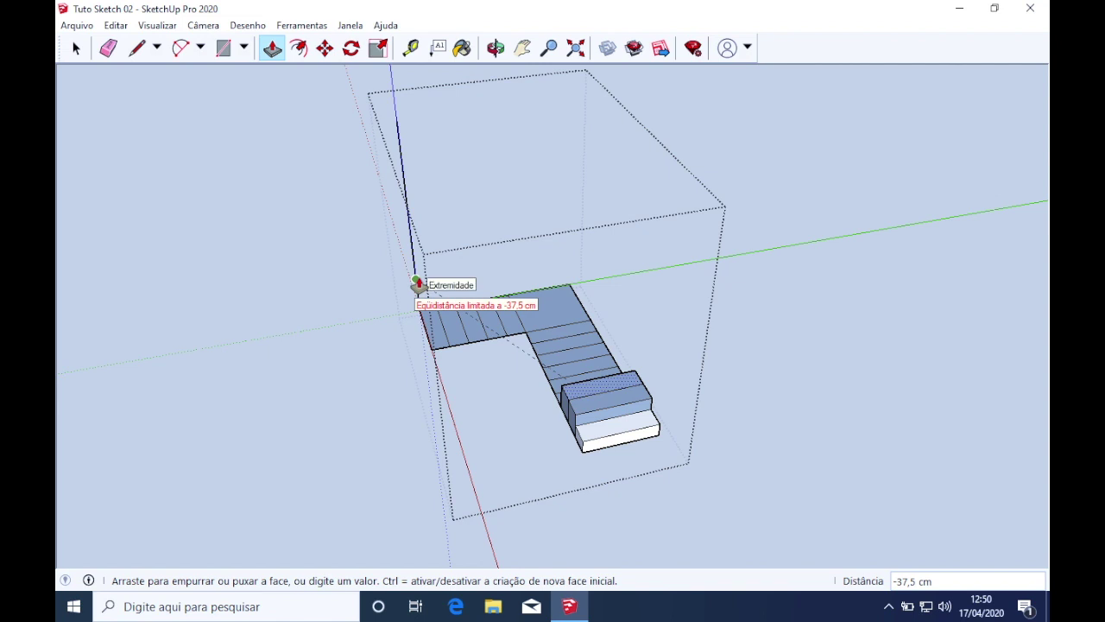
{"action": "left_click", "coordinate": [417, 278]}
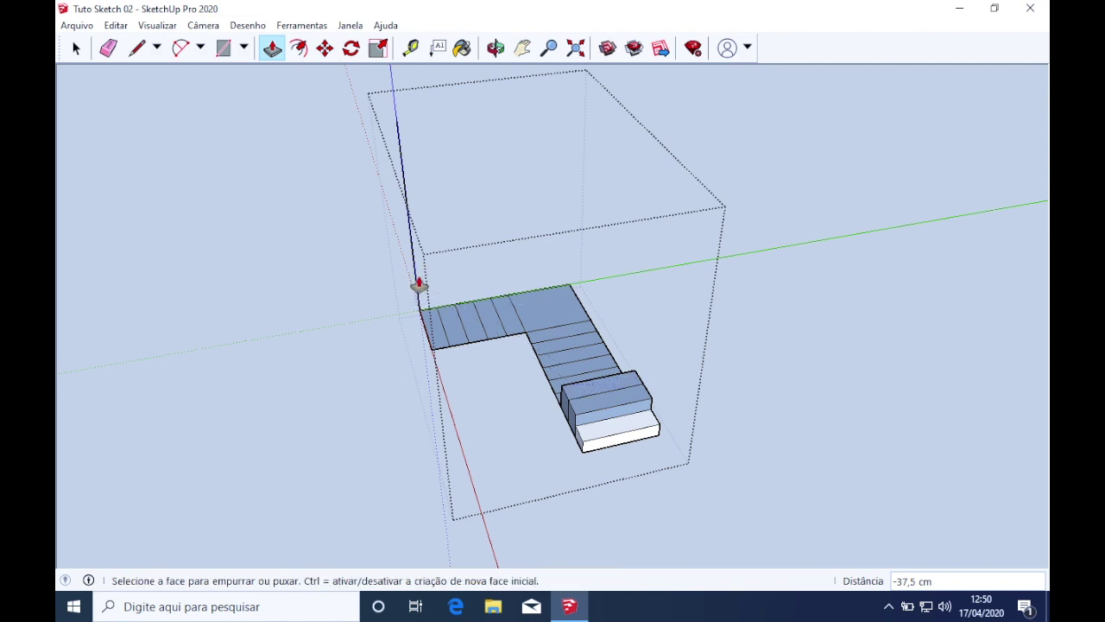
{"action": "left_click", "coordinate": [583, 395]}
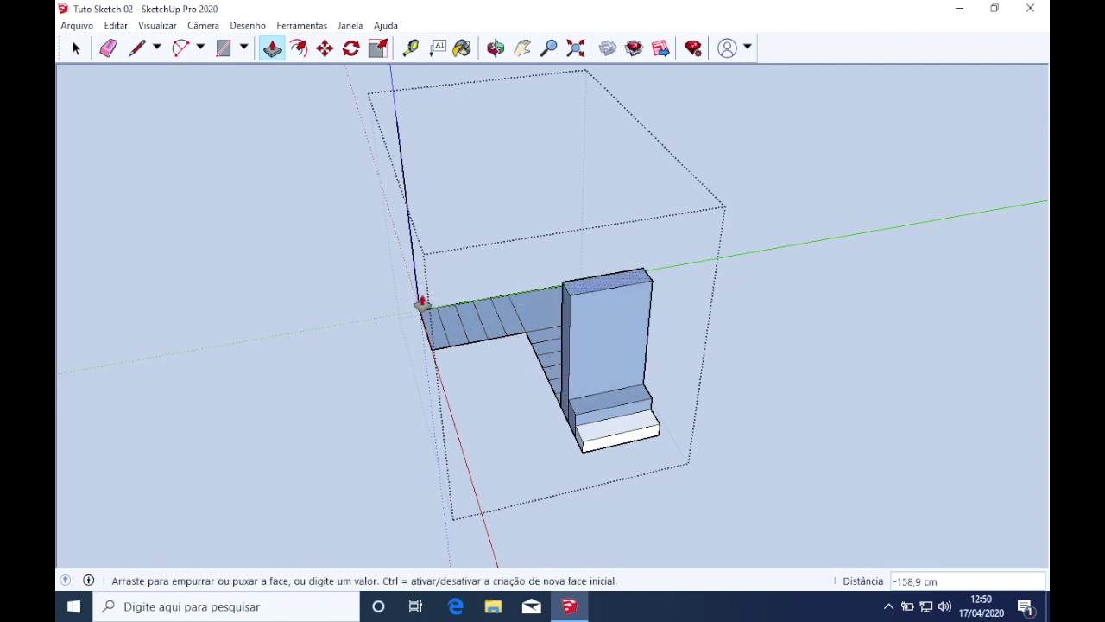
{"action": "left_click", "coordinate": [417, 285]}
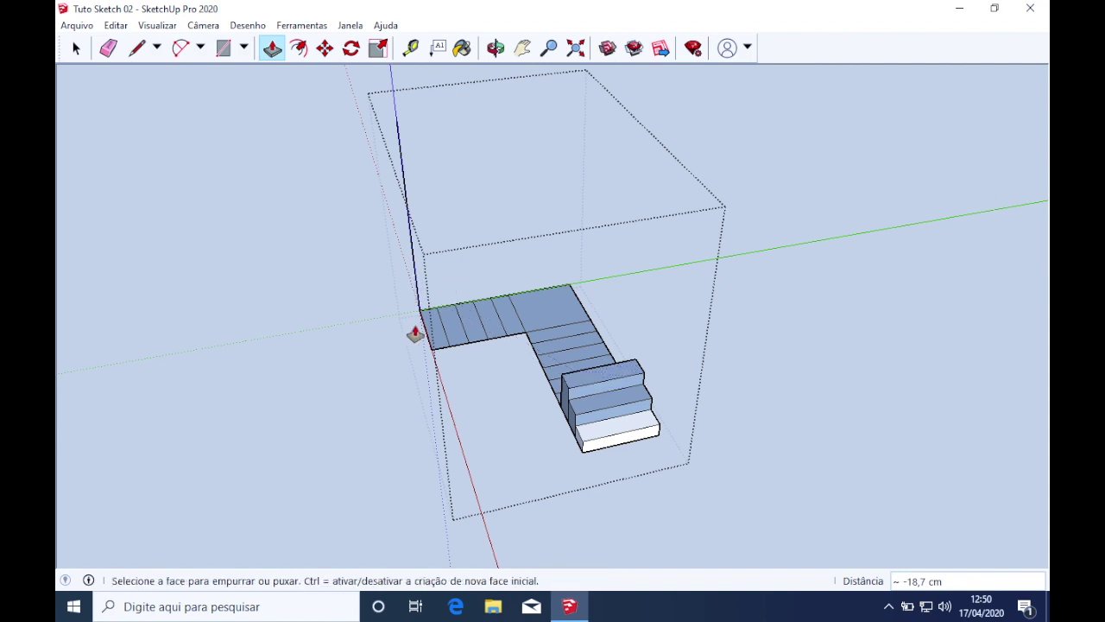
Raise the next two strips several repeated step heights with double-clicks
{"action": "middle_click_drag", "start_coordinate": [416, 335], "coordinate": [742, 430]}
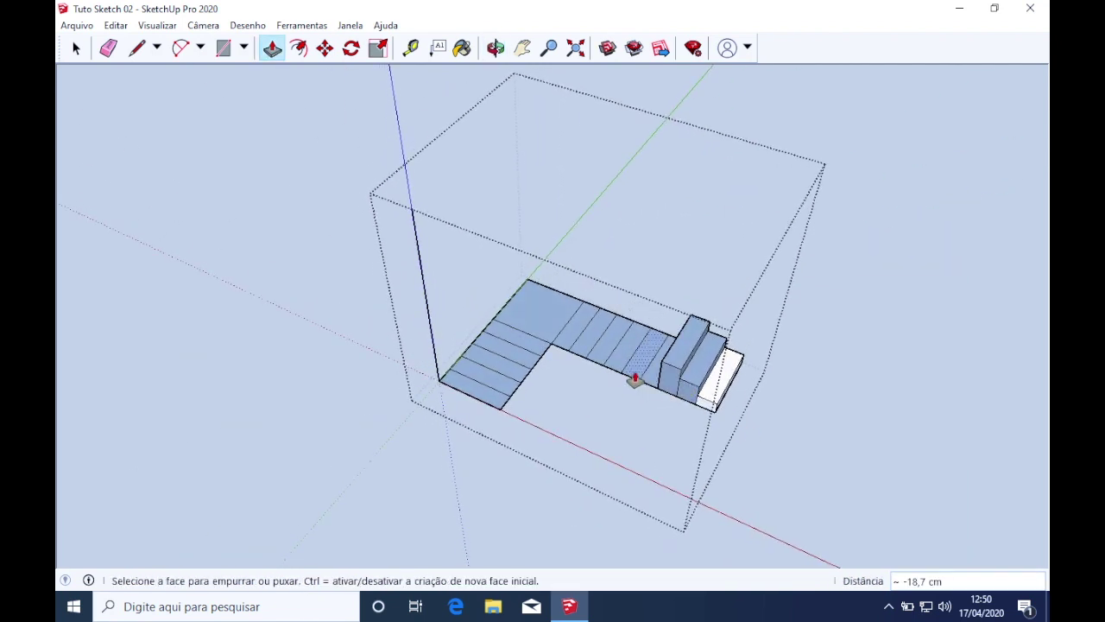
{"action": "scroll", "coordinate": [654, 383], "scroll_direction": "up", "scroll_amount": 3}
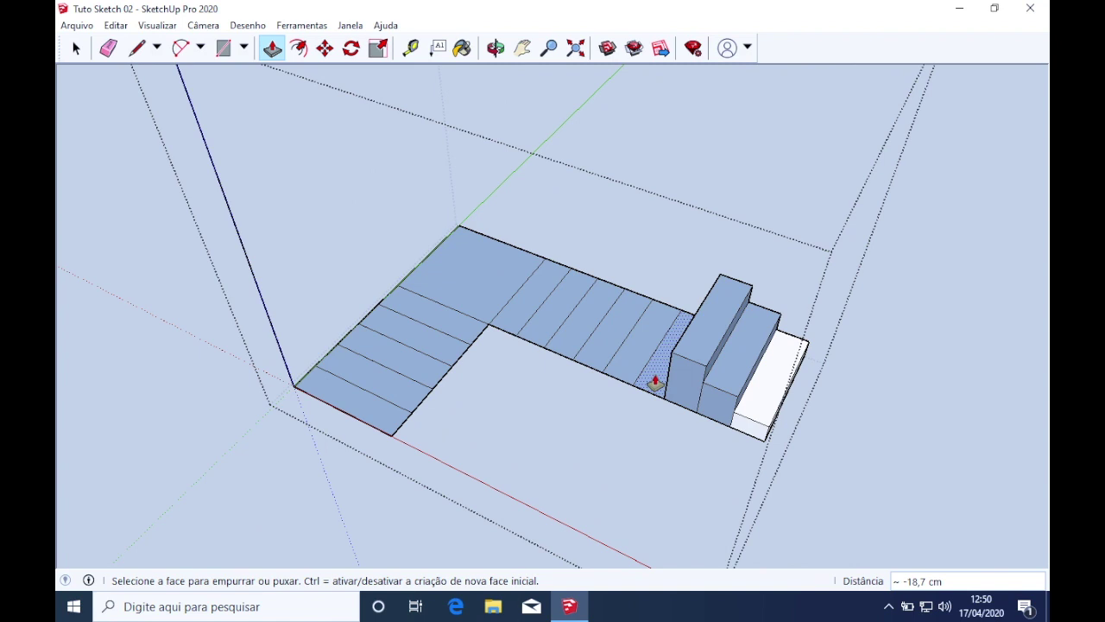
{"action": "double_click", "coordinate": [655, 382]}
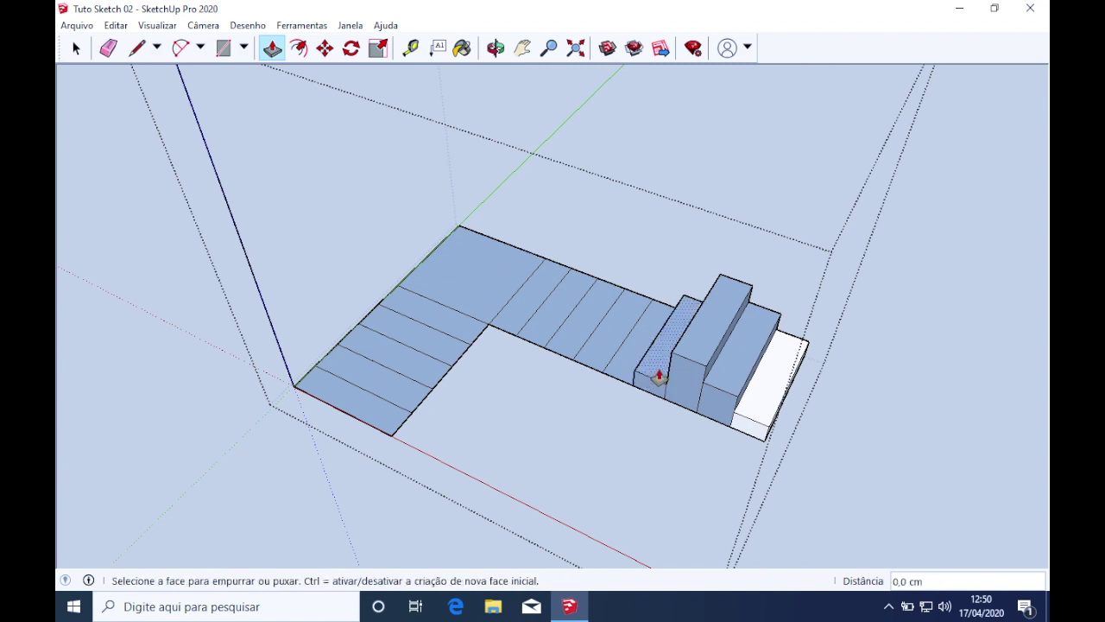
{"action": "double_click", "coordinate": [663, 373]}
{"action": "double_click", "coordinate": [663, 357]}
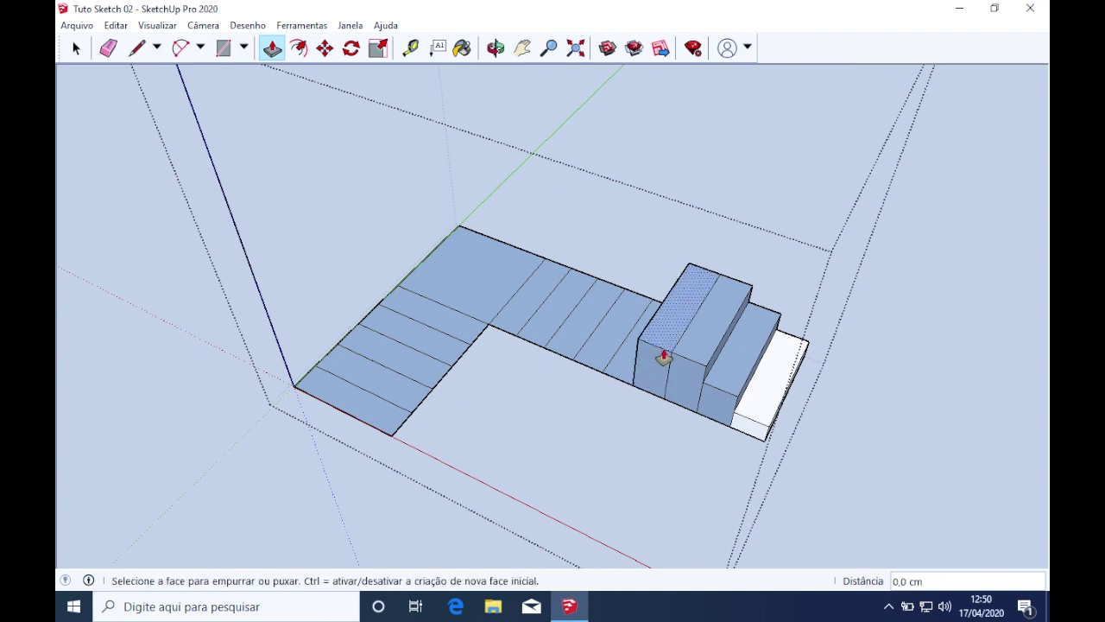
{"action": "double_click", "coordinate": [666, 343]}
{"action": "left_click", "coordinate": [636, 377]}
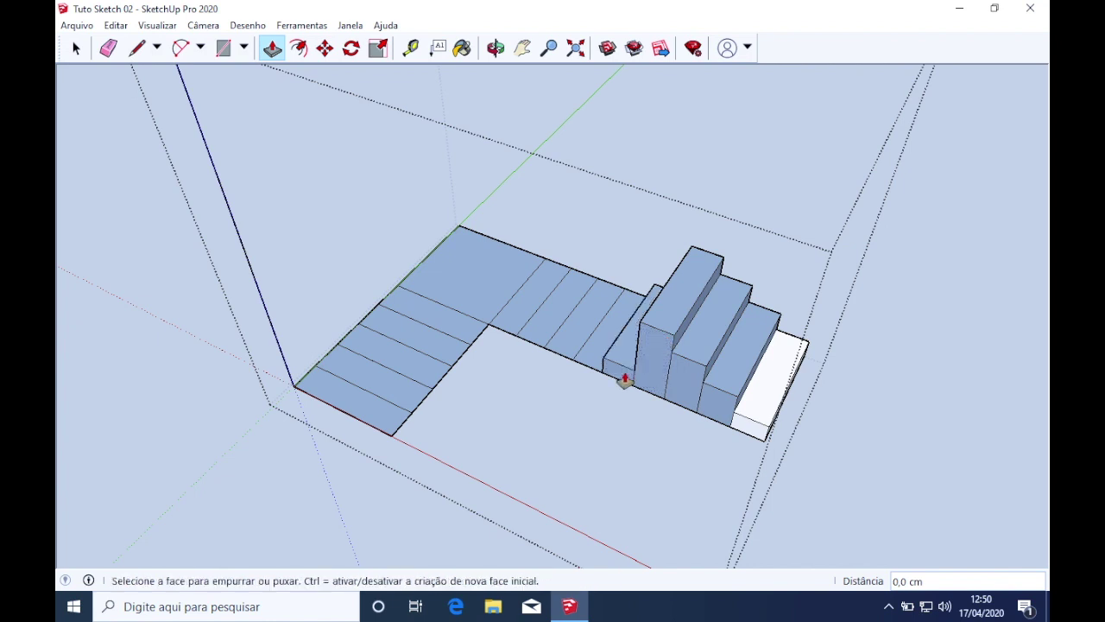
{"action": "double_click", "coordinate": [629, 341]}
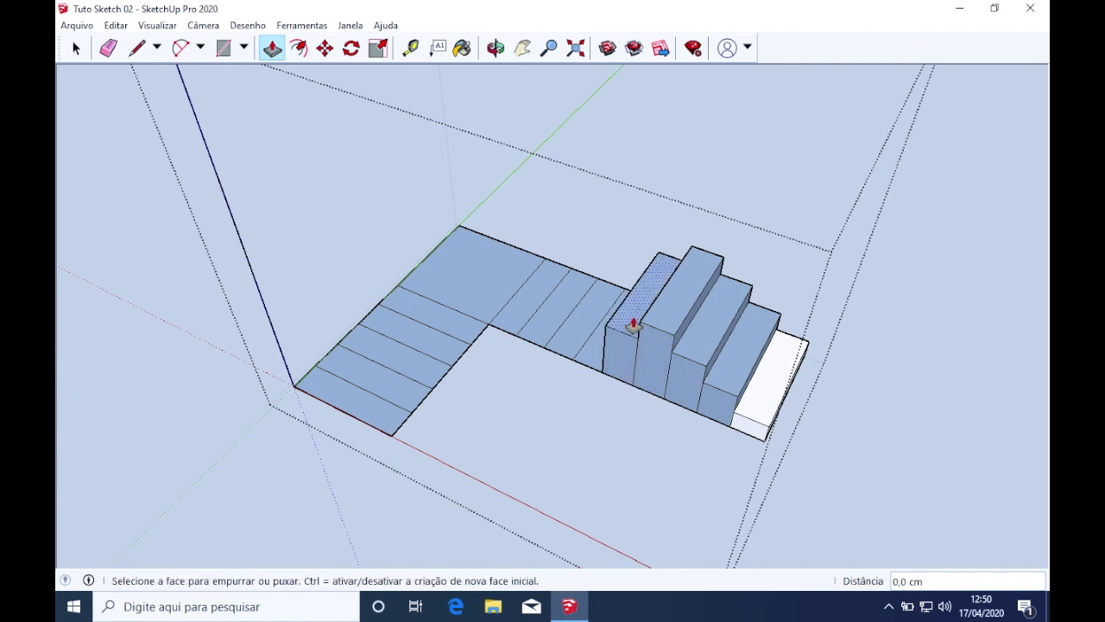
{"action": "double_click", "coordinate": [635, 326]}
{"action": "double_click", "coordinate": [636, 317]}
Pull the floor strip beside the stairs up, then repeat the step height three times
{"action": "left_click", "coordinate": [592, 361]}
{"action": "left_click", "coordinate": [595, 330]}
{"action": "double_click", "coordinate": [597, 316]}
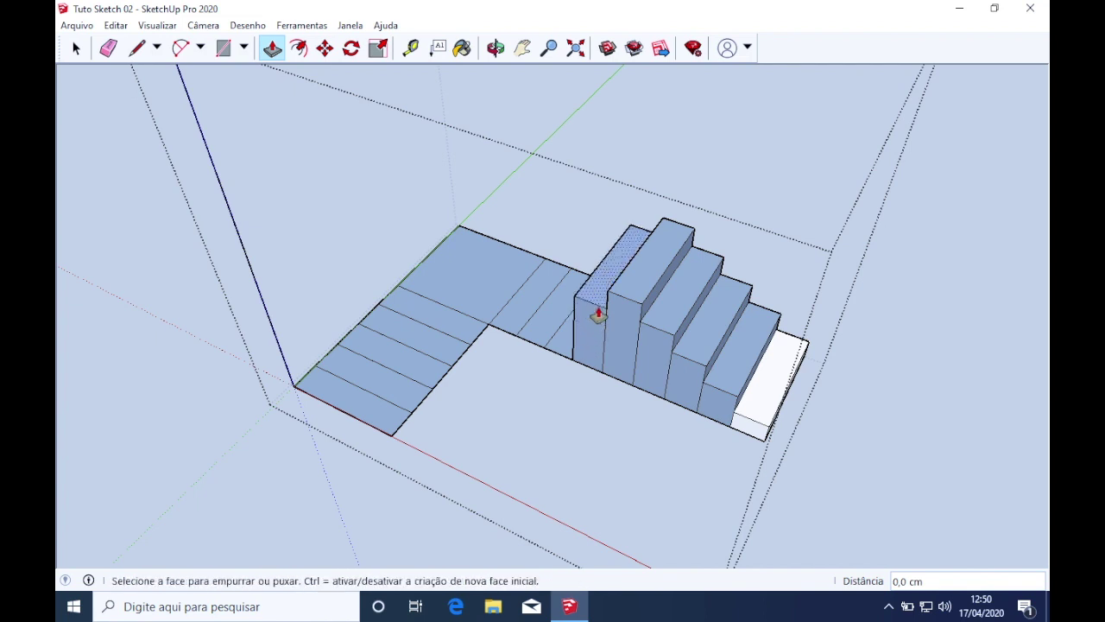
{"action": "double_click", "coordinate": [596, 301]}
{"action": "double_click", "coordinate": [600, 280]}
Raise the short and tall blocks by further repeated step heights
{"action": "middle_click_drag", "start_coordinate": [550, 348], "coordinate": [562, 316]}
{"action": "double_click", "coordinate": [570, 294]}
{"action": "double_click", "coordinate": [574, 288]}
{"action": "double_click", "coordinate": [574, 287]}
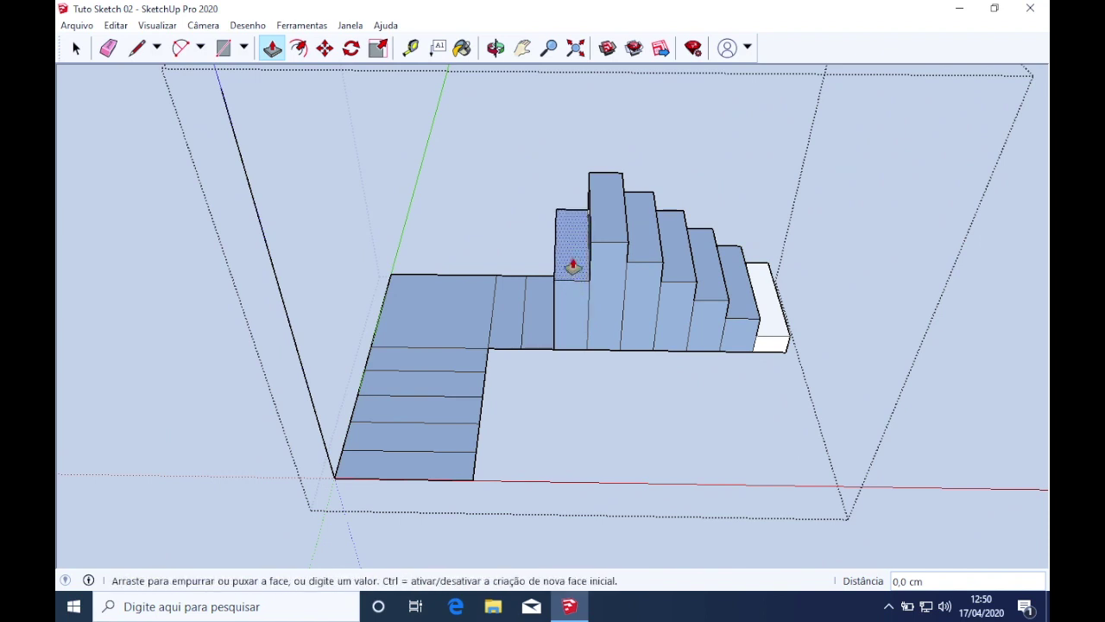
{"action": "double_click", "coordinate": [567, 247]}
{"action": "double_click", "coordinate": [569, 242]}
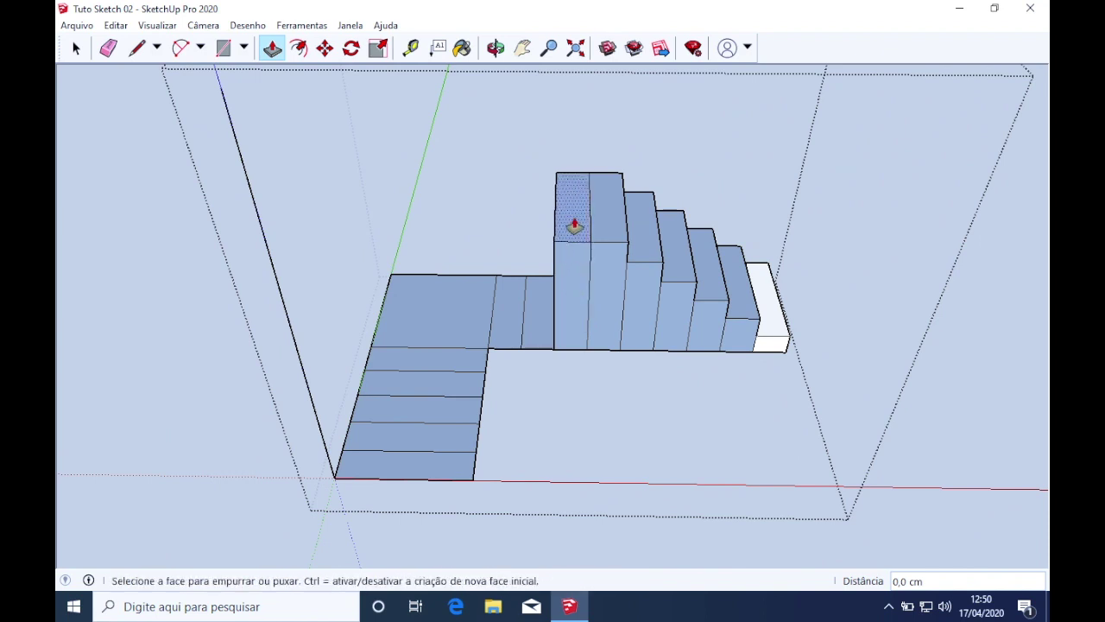
{"action": "double_click", "coordinate": [575, 216]}
Build up the small block beside the tall step until it matches the tall block's height
{"action": "left_click", "coordinate": [538, 326]}
{"action": "left_click", "coordinate": [538, 326]}
{"action": "double_click", "coordinate": [538, 291]}
{"action": "double_click", "coordinate": [538, 284]}
{"action": "double_click", "coordinate": [538, 278]}
{"action": "left_click", "coordinate": [538, 278]}
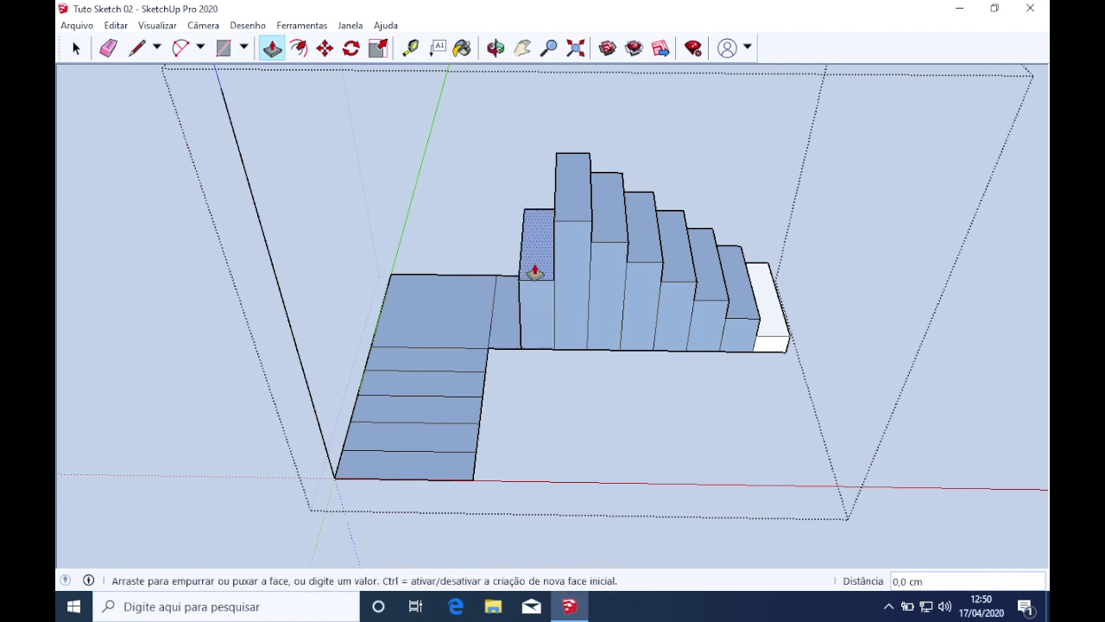
{"action": "left_click", "coordinate": [533, 269]}
{"action": "left_click", "coordinate": [539, 273]}
Match the left block, the landing and the first step strip to the landing height
{"action": "left_click", "coordinate": [573, 212]}
{"action": "left_click", "coordinate": [506, 320]}
{"action": "left_click", "coordinate": [534, 203]}
{"action": "left_click", "coordinate": [473, 316]}
{"action": "left_click", "coordinate": [499, 210]}
{"action": "left_click", "coordinate": [452, 369]}
{"action": "left_click", "coordinate": [461, 219]}
Raise the remaining floor strips to the block's height, the last to 131,2 cm
{"action": "middle_click_drag", "start_coordinate": [507, 309], "coordinate": [378, 332]}
{"action": "left_click", "coordinate": [455, 361]}
{"action": "left_click", "coordinate": [462, 229]}
{"action": "left_click", "coordinate": [427, 374]}
{"action": "left_click", "coordinate": [447, 247]}
{"action": "left_click", "coordinate": [402, 388]}
{"action": "left_click", "coordinate": [439, 257]}
{"action": "left_click", "coordinate": [387, 397]}
{"action": "left_click", "coordinate": [403, 343]}
{"action": "middle_click_drag", "start_coordinate": [402, 343], "coordinate": [316, 277]}
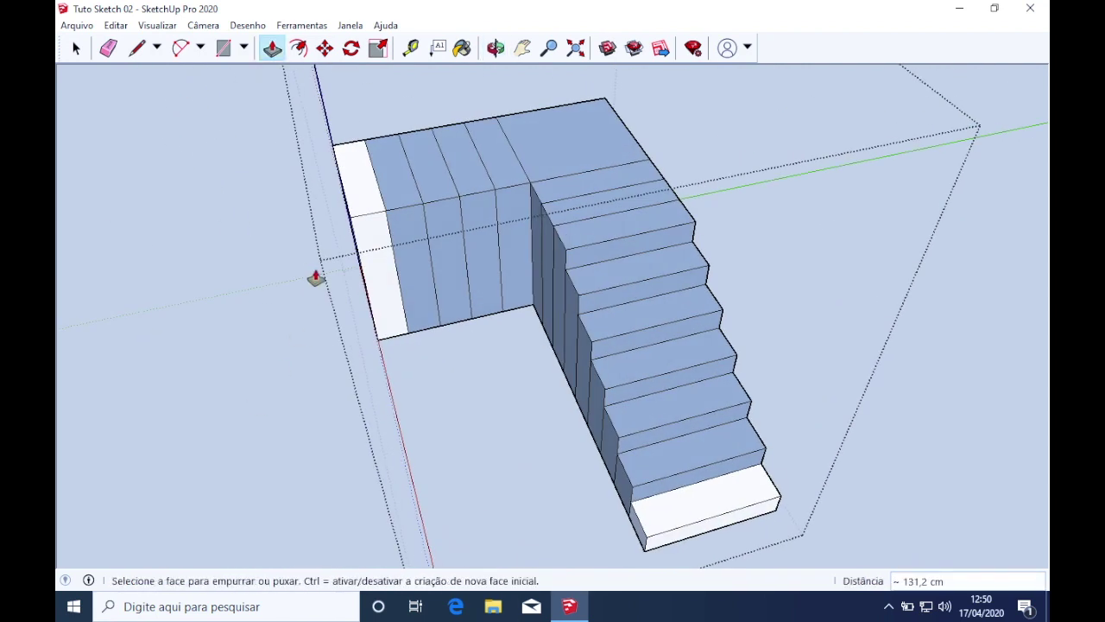
Raise the landing block to the adjacent wall height and the top step to the corner endpoint
{"action": "left_click", "coordinate": [582, 216]}
{"action": "left_click", "coordinate": [329, 138]}
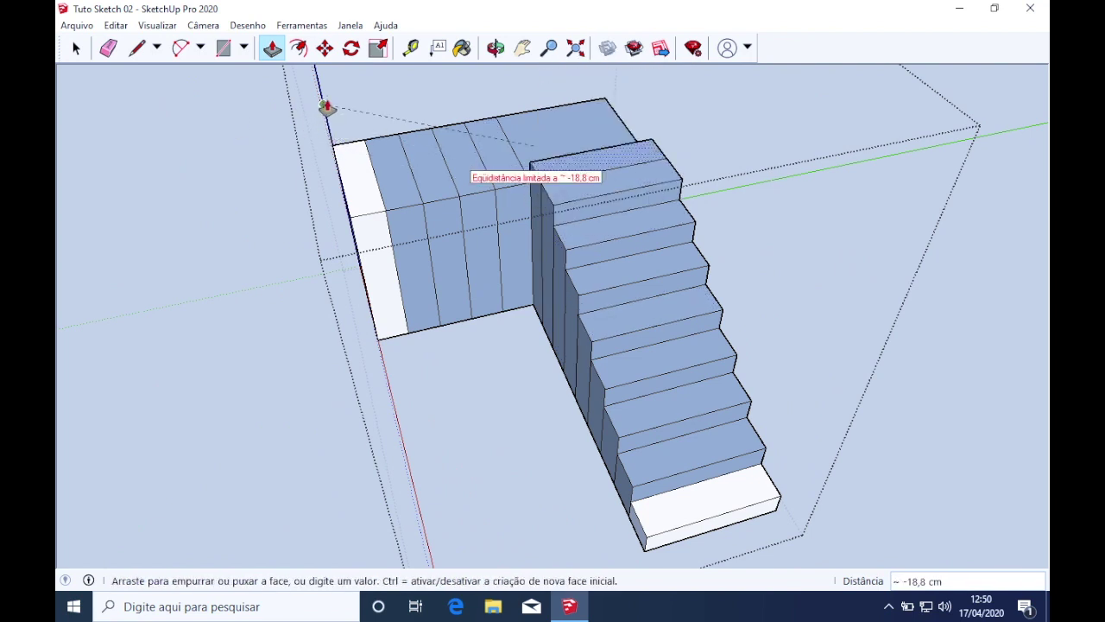
{"action": "left_click", "coordinate": [329, 107]}
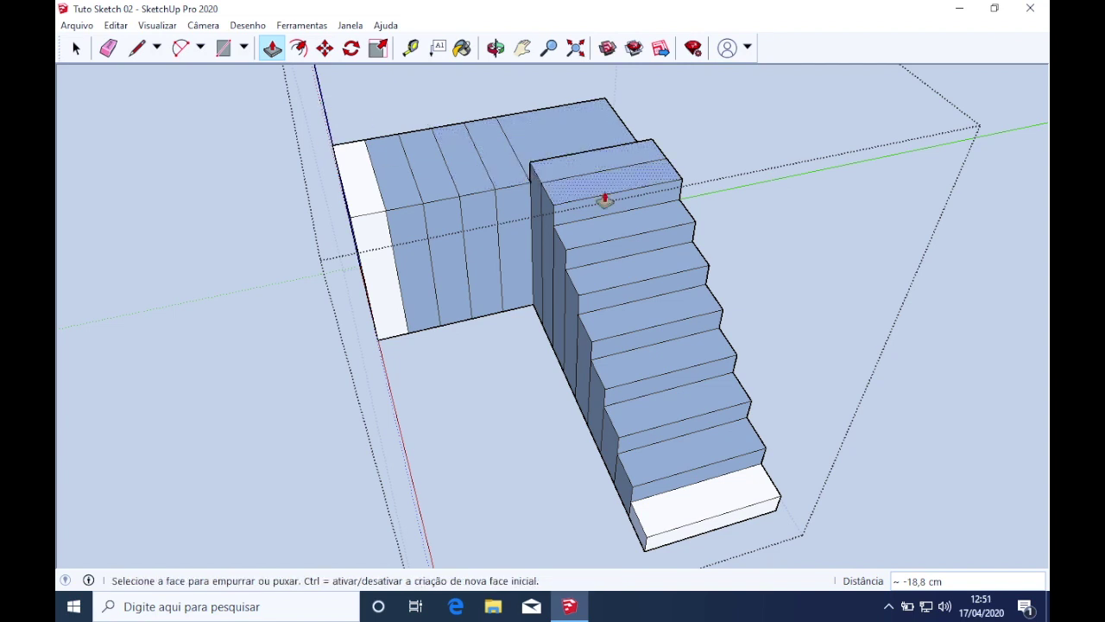
{"action": "left_click", "coordinate": [577, 175]}
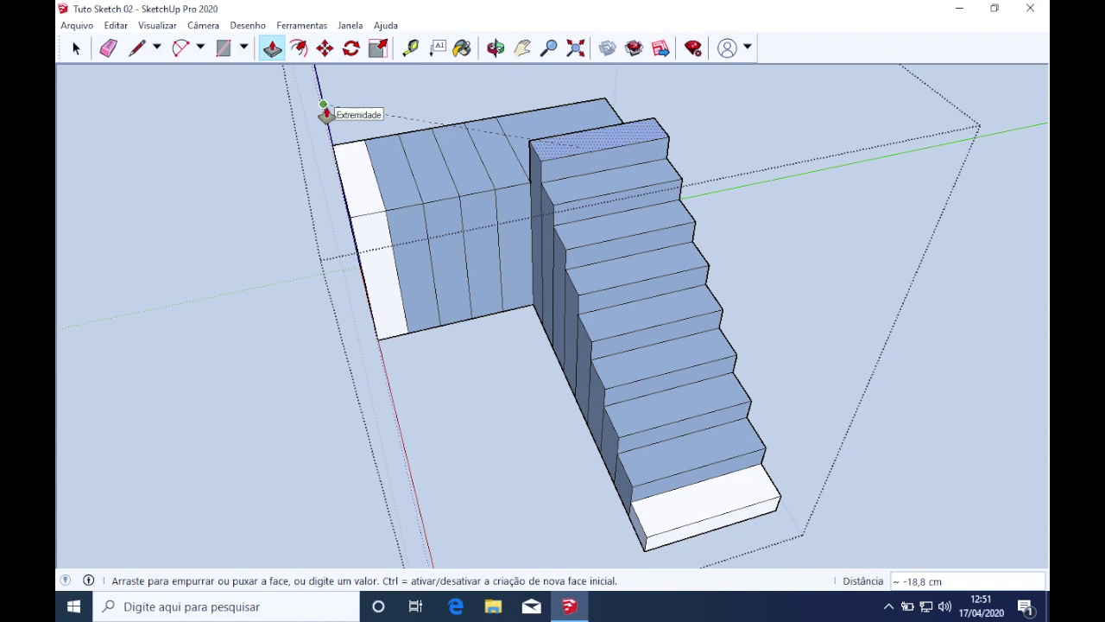
{"action": "left_click", "coordinate": [328, 107]}
Set the stepped top face at -37,5 cm and the top step to the vertical-edge point
{"action": "middle_click_drag", "start_coordinate": [665, 178], "coordinate": [785, 365]}
{"action": "scroll", "coordinate": [790, 358], "scroll_direction": "down", "scroll_amount": 2}
{"action": "left_click", "coordinate": [795, 353]}
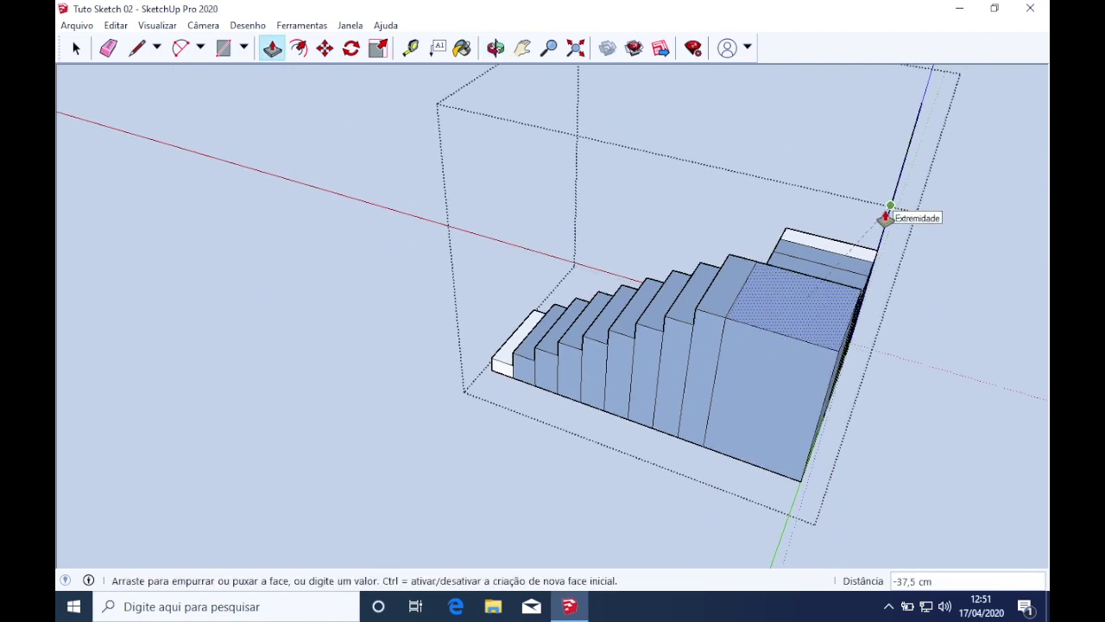
{"action": "left_click", "coordinate": [888, 216]}
{"action": "left_click", "coordinate": [790, 301]}
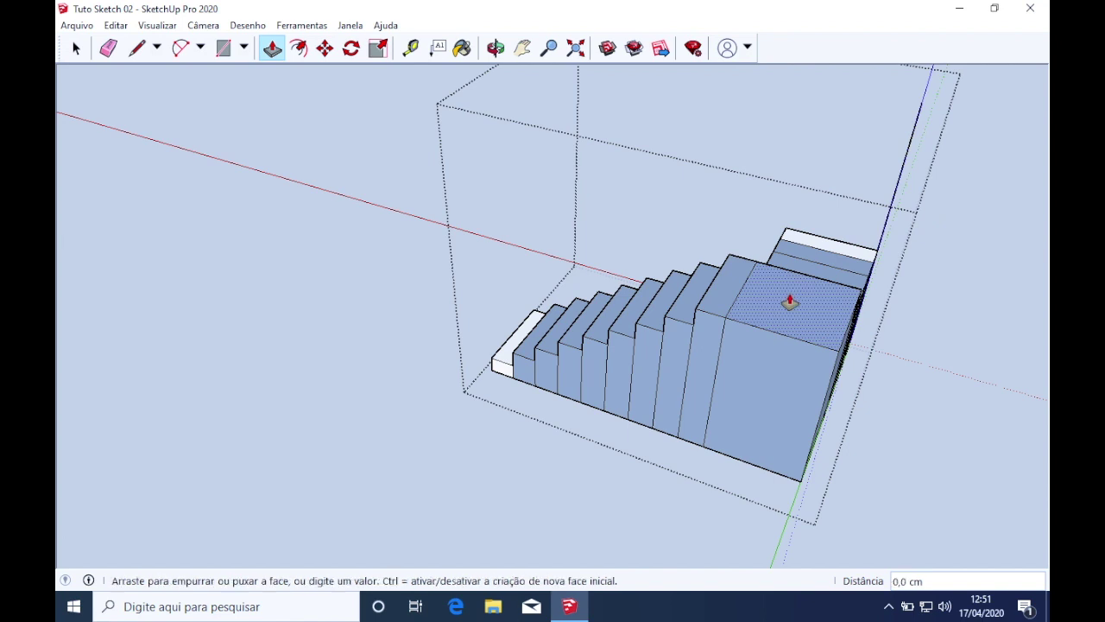
{"action": "left_click", "coordinate": [894, 221]}
Push the next step face to -56,3 cm and begin pulling the following strip up
{"action": "middle_click_drag", "start_coordinate": [894, 220], "coordinate": [765, 377]}
{"action": "left_click", "coordinate": [803, 436]}
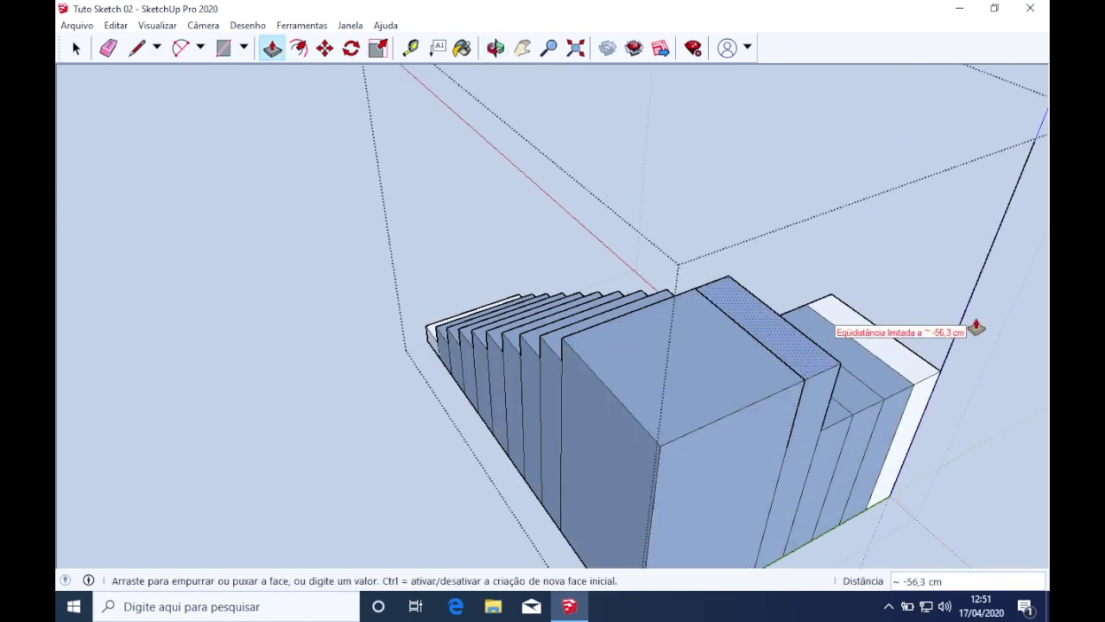
{"action": "left_click", "coordinate": [970, 315]}
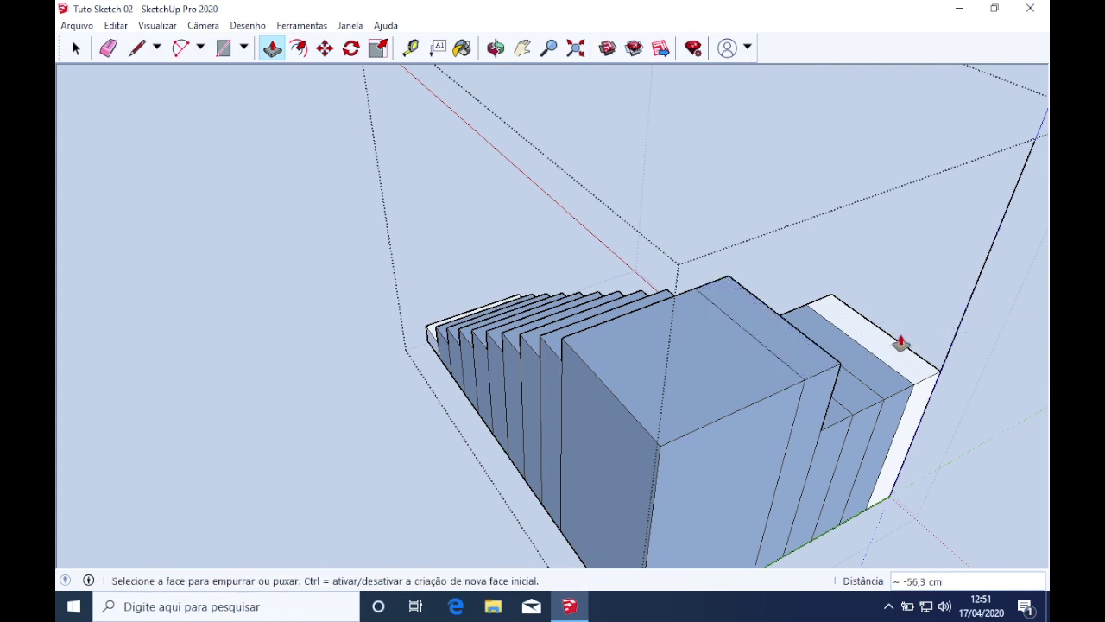
{"action": "left_click", "coordinate": [824, 368]}
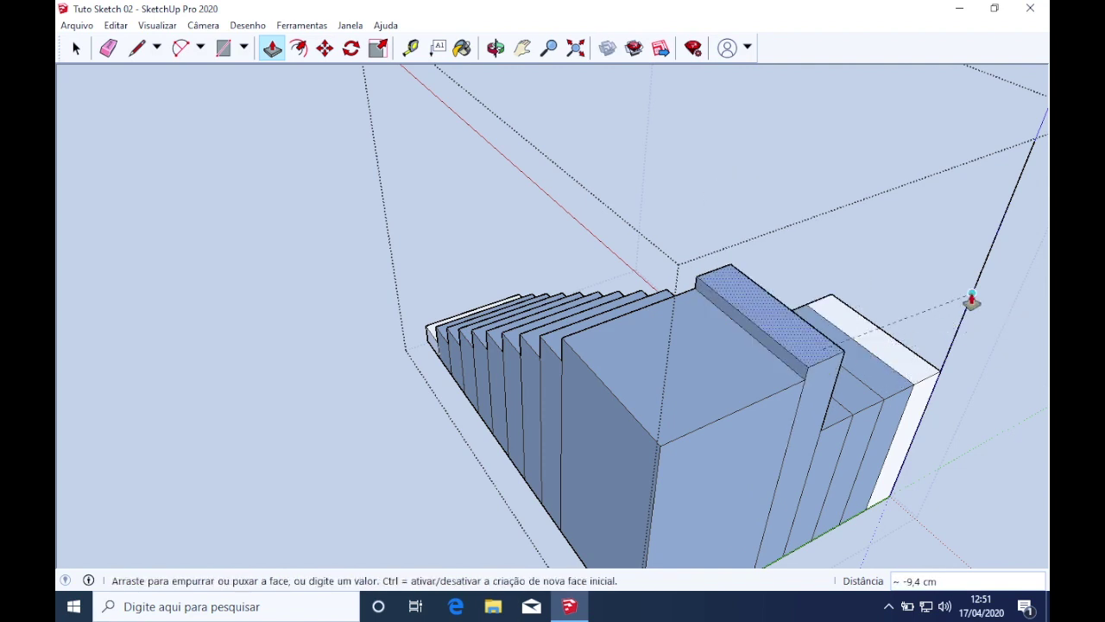
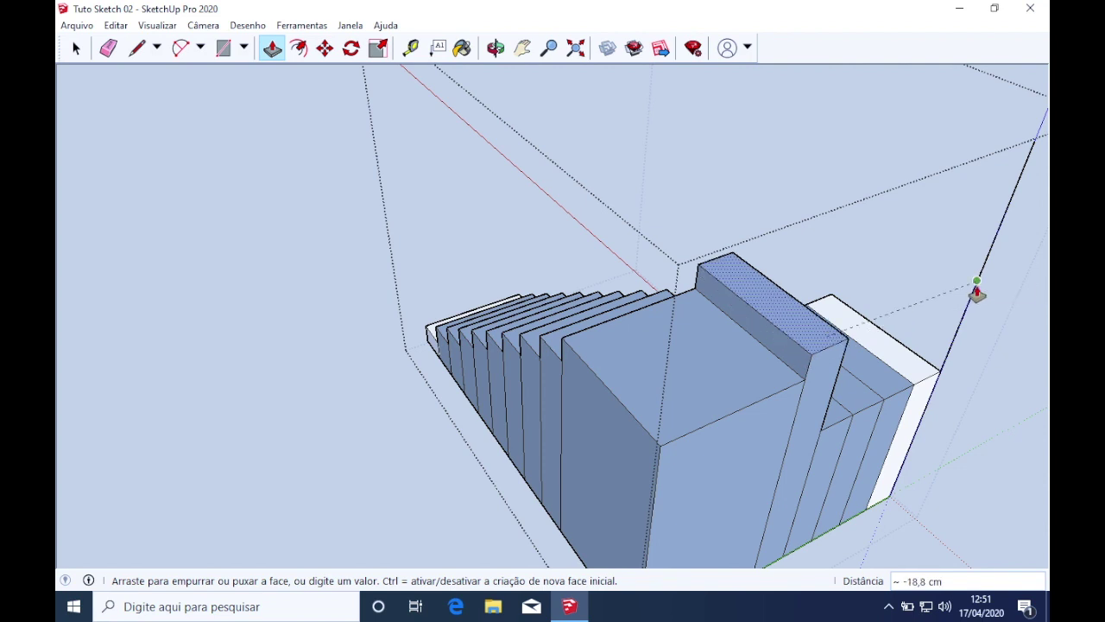
Finish pushing the step face back 18,8 cm, then raise the recessed face and lower block flush with the taller block
{"action": "left_click", "coordinate": [977, 291]}
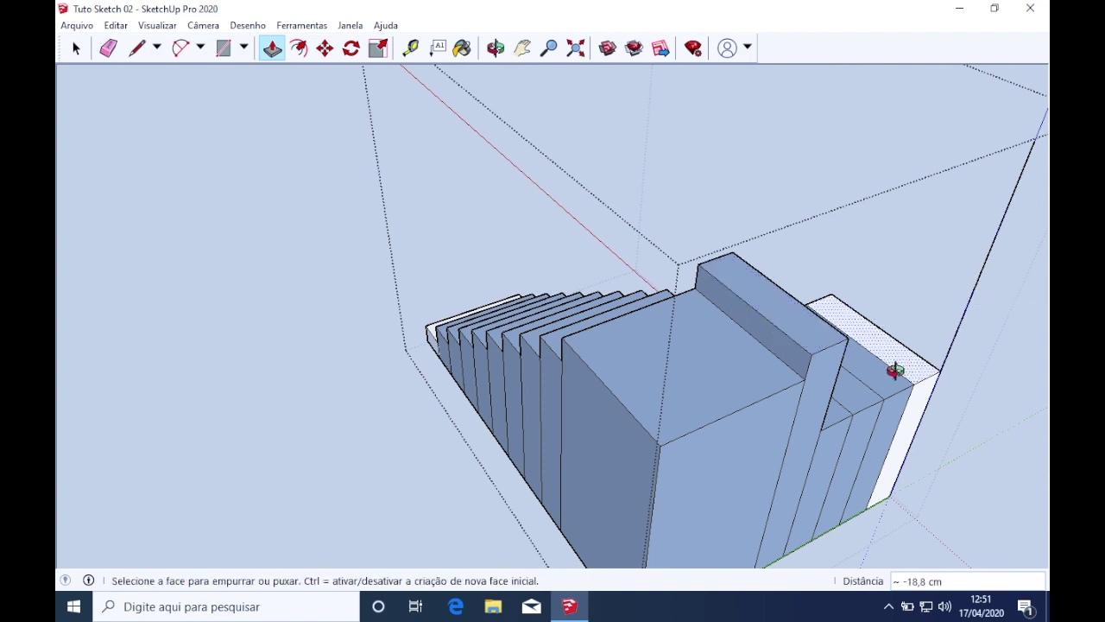
{"action": "middle_click_drag", "start_coordinate": [893, 371], "coordinate": [760, 407]}
{"action": "left_click", "coordinate": [768, 467]}
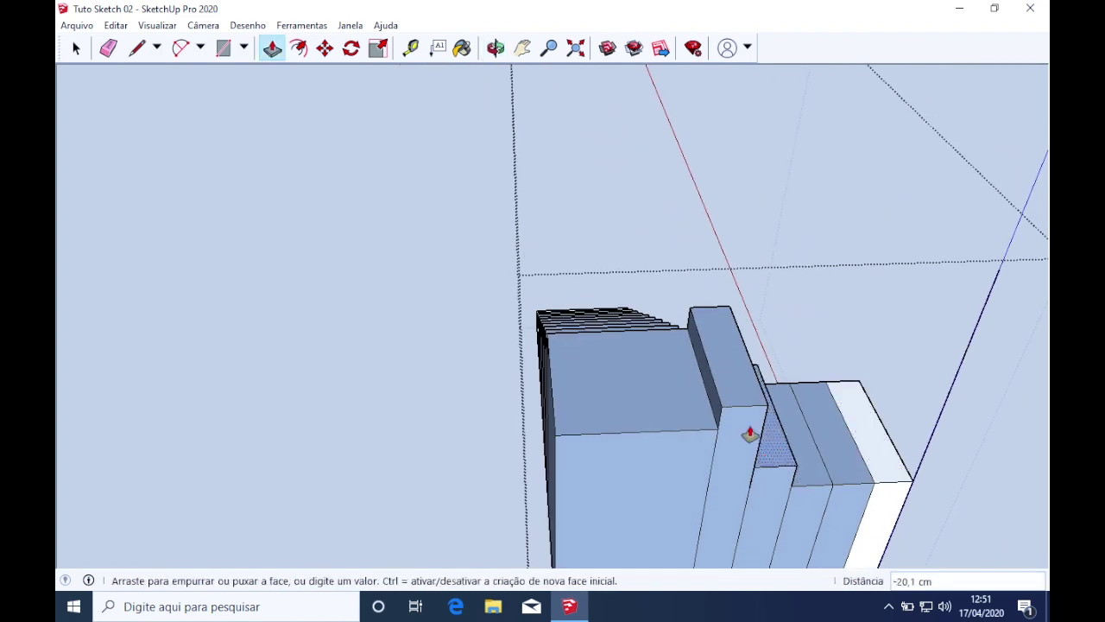
{"action": "left_click", "coordinate": [751, 391]}
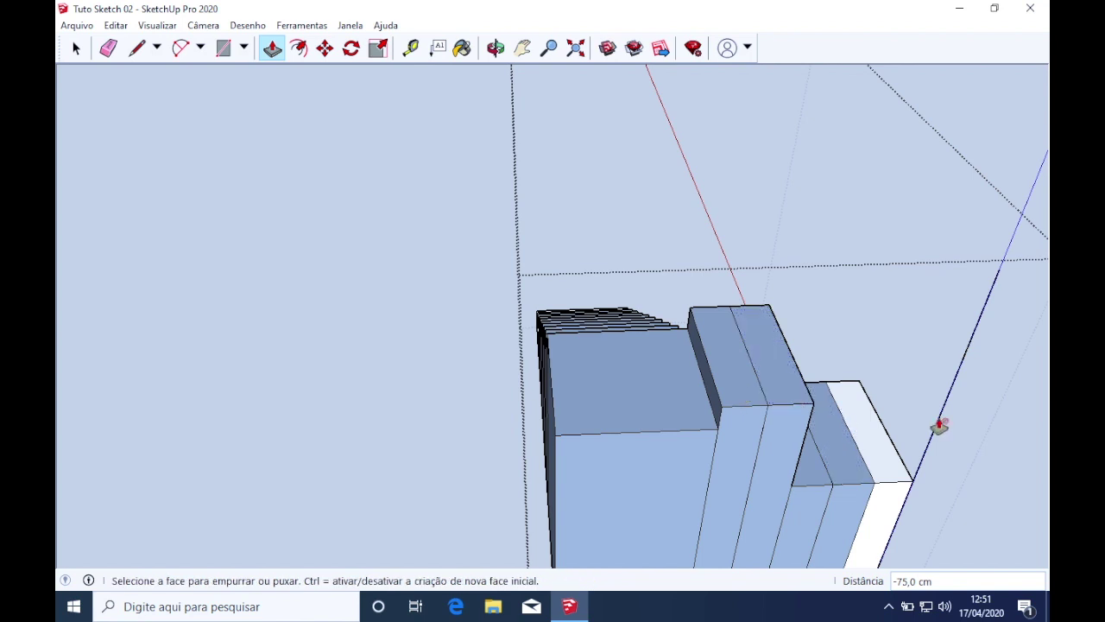
{"action": "left_click", "coordinate": [821, 477]}
{"action": "left_click", "coordinate": [784, 373]}
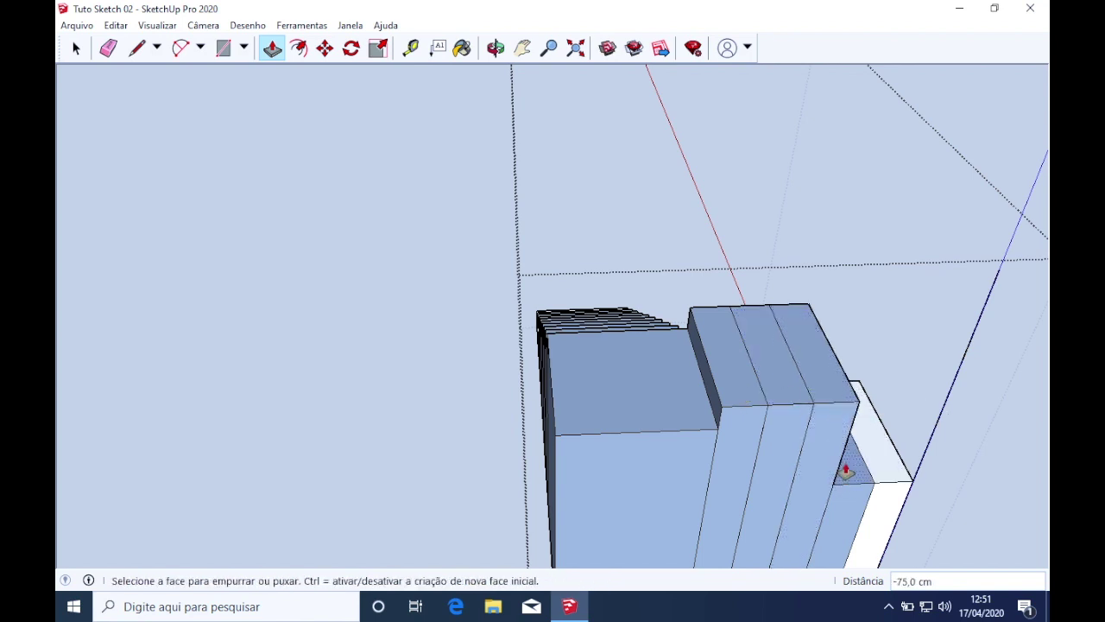
Raise the next face flush, fix another at 39,4 cm, and lower one about 18,7 cm
{"action": "left_click", "coordinate": [842, 463]}
{"action": "left_click", "coordinate": [839, 387]}
{"action": "left_click", "coordinate": [876, 447]}
{"action": "left_click", "coordinate": [875, 403]}
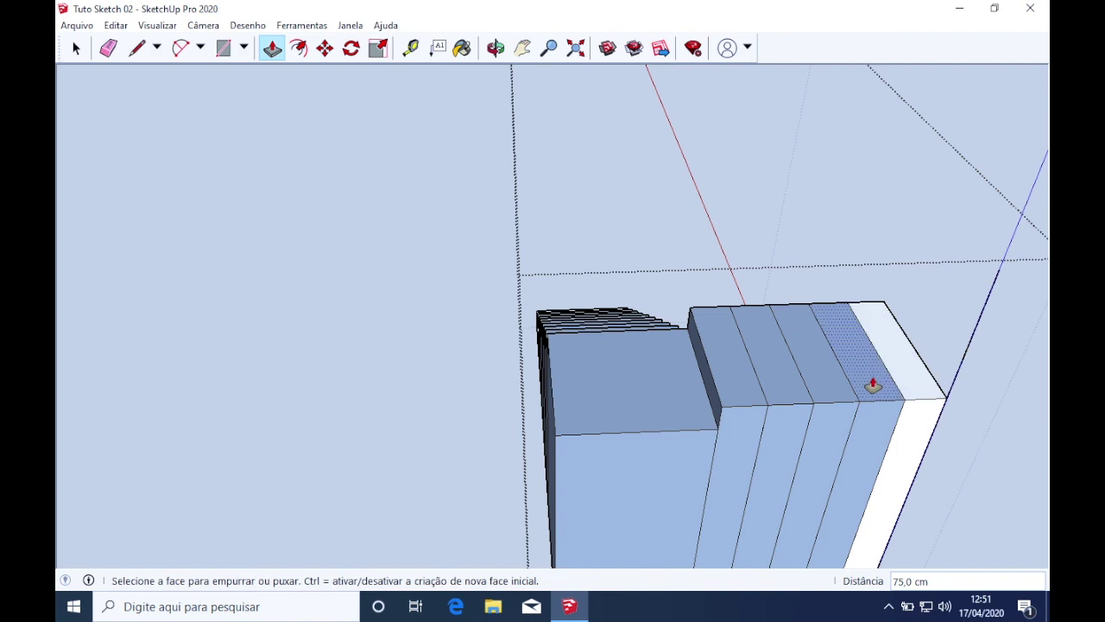
{"action": "scroll", "coordinate": [873, 382], "scroll_direction": "down", "scroll_amount": 3}
{"action": "left_click", "coordinate": [820, 393]}
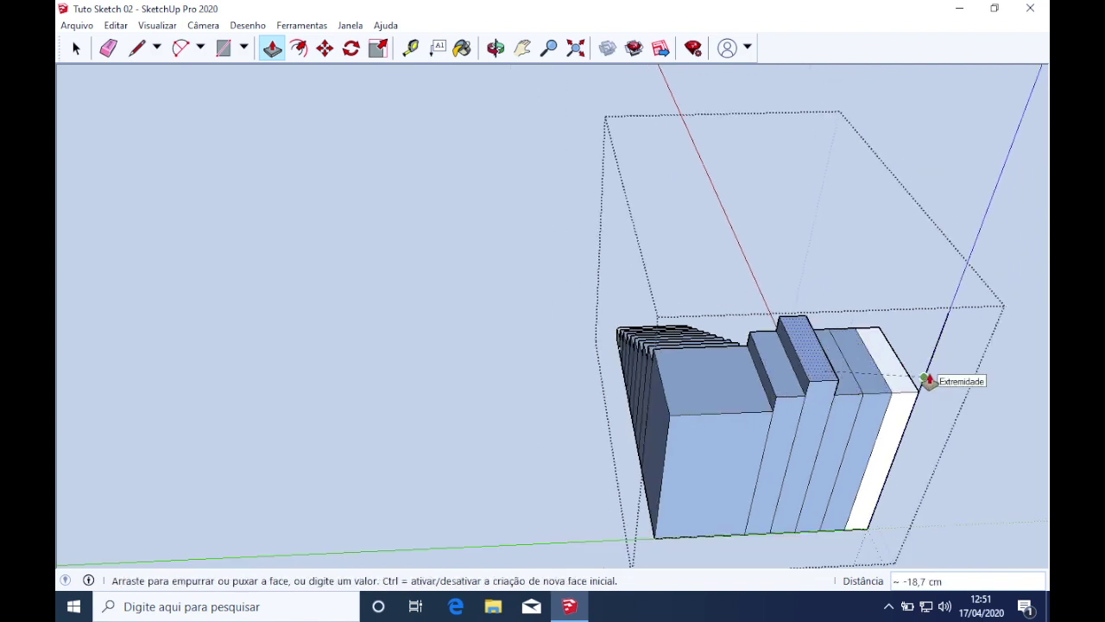
{"action": "left_click", "coordinate": [925, 379]}
Pull the neighbouring top faces up into new steps, up to a fifth step
{"action": "left_click", "coordinate": [853, 394]}
{"action": "left_click", "coordinate": [851, 375]}
{"action": "left_click", "coordinate": [876, 387]}
{"action": "left_click", "coordinate": [879, 370]}
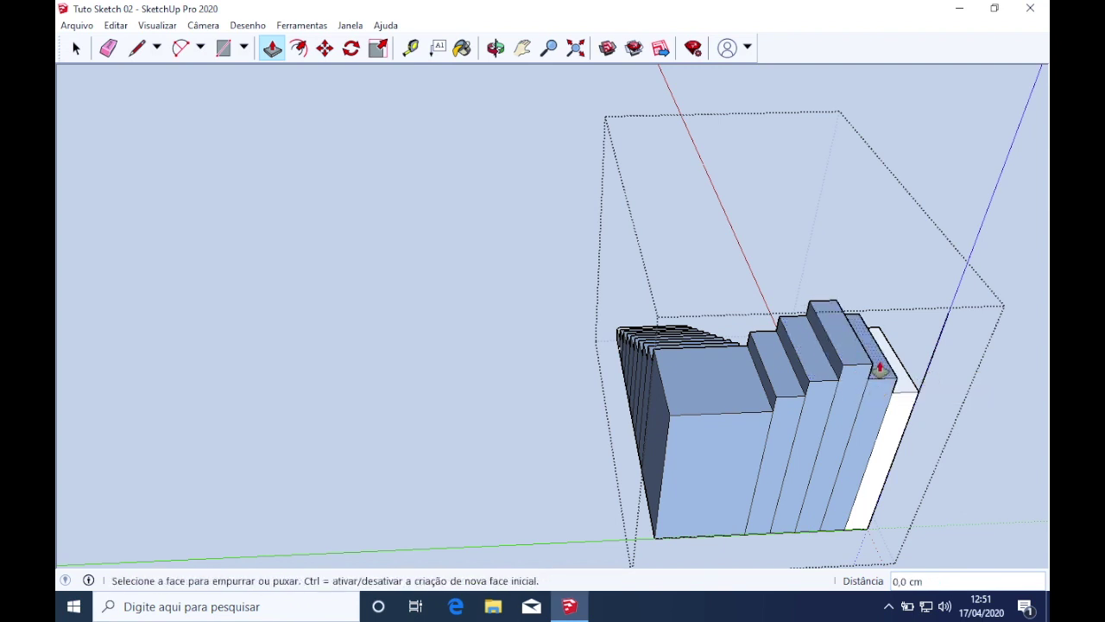
{"action": "left_click", "coordinate": [880, 368]}
{"action": "left_click", "coordinate": [900, 382]}
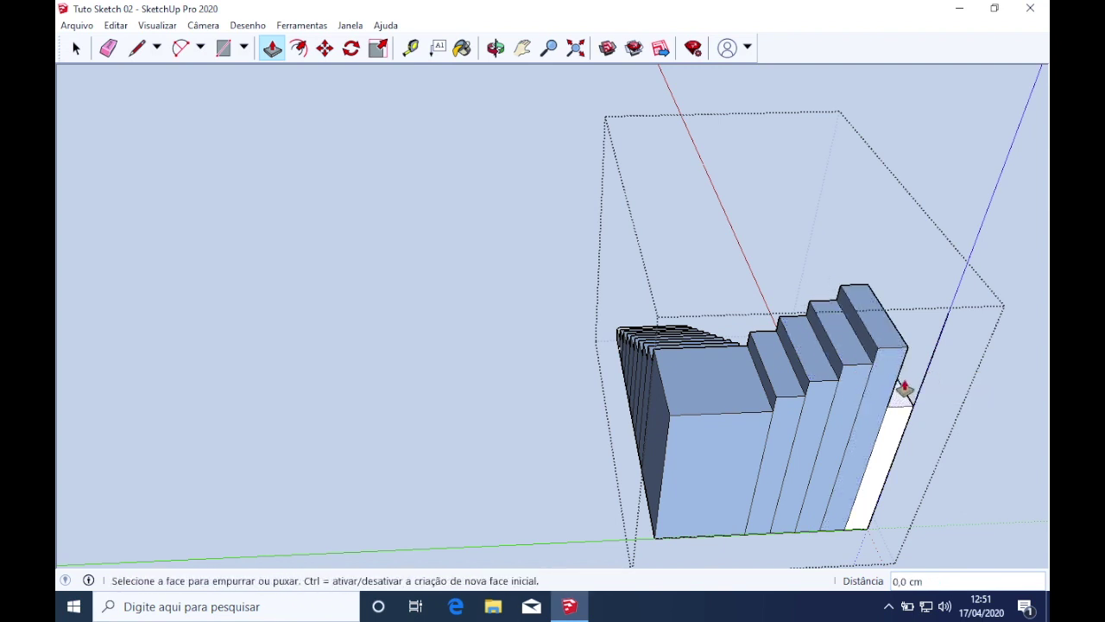
Raise the last steps so the top one reaches the tall end block's corner
{"action": "left_click", "coordinate": [903, 404]}
{"action": "left_click", "coordinate": [893, 354]}
{"action": "left_click", "coordinate": [916, 348]}
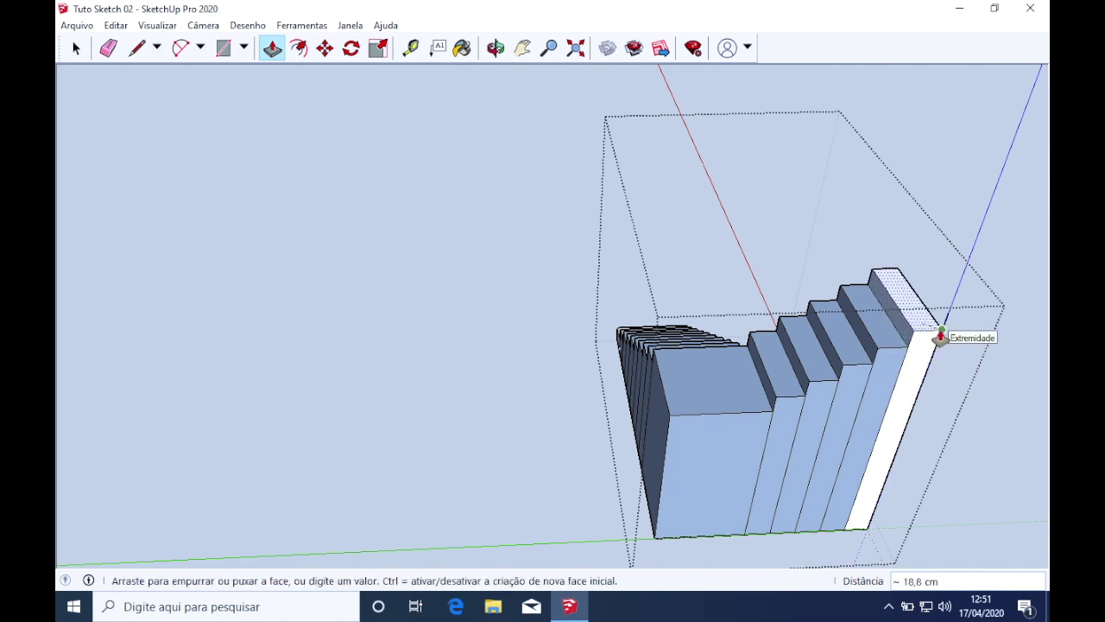
{"action": "left_click", "coordinate": [940, 338]}
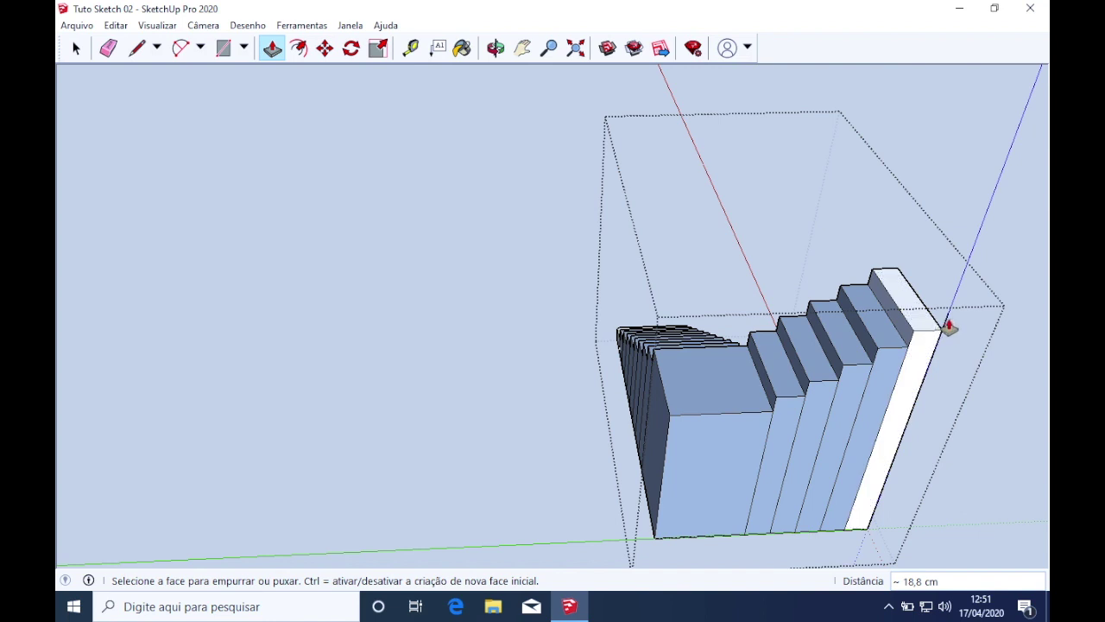
{"action": "middle_click_drag", "start_coordinate": [949, 339], "coordinate": [827, 285]}
{"action": "scroll", "coordinate": [827, 285], "scroll_direction": "up", "scroll_amount": 3}
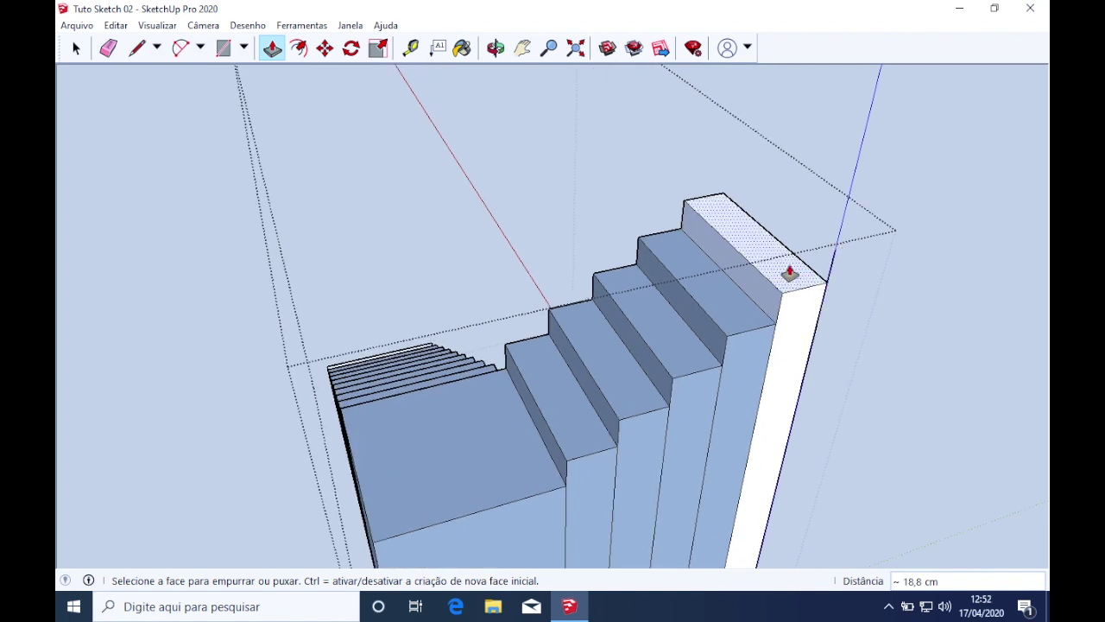
Erase five vertical step edges on the first flight with the Eraser
{"action": "key", "text": "e"}
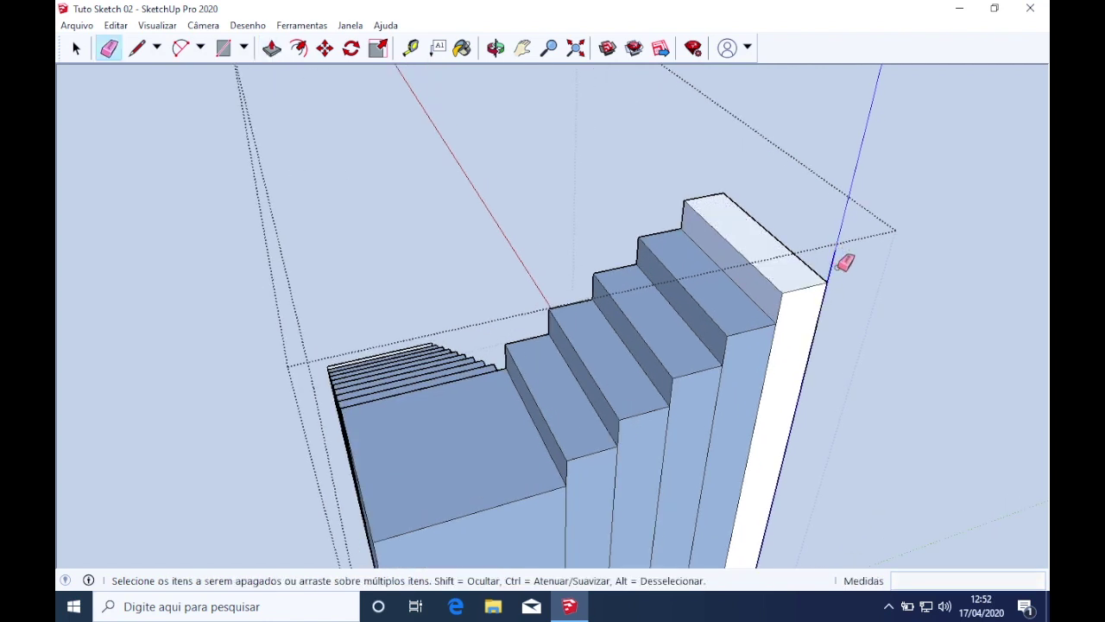
{"action": "scroll", "coordinate": [820, 380], "scroll_direction": "down", "scroll_amount": 3}
{"action": "middle_click_drag", "start_coordinate": [815, 420], "coordinate": [1041, 506]}
{"action": "scroll", "coordinate": [537, 375], "scroll_direction": "up", "scroll_amount": 5}
{"action": "scroll", "coordinate": [537, 375], "scroll_direction": "down", "scroll_amount": 4}
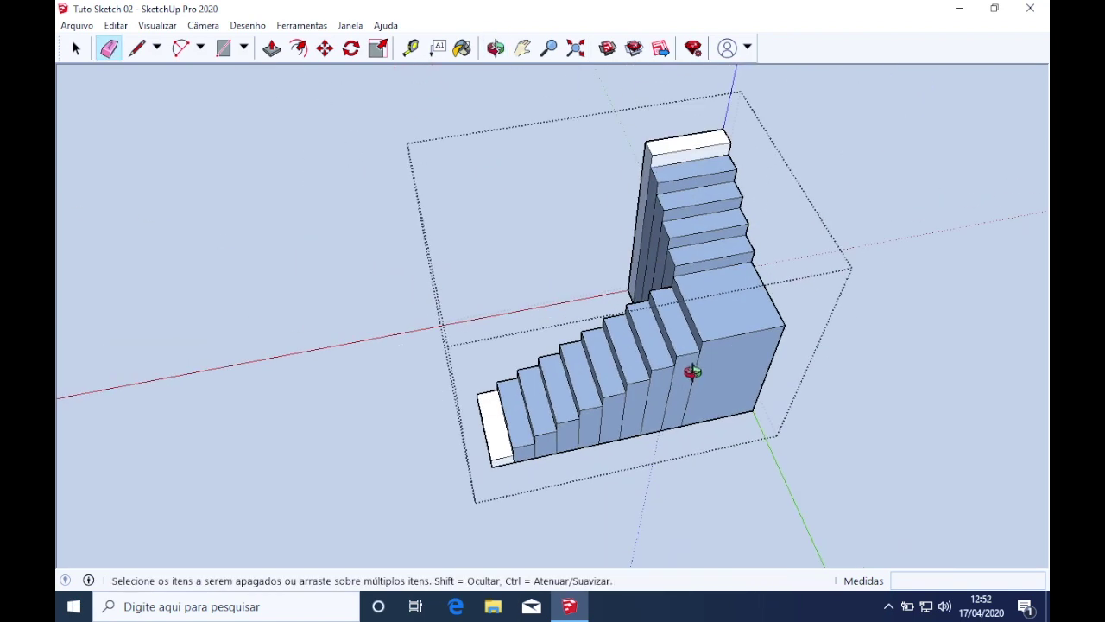
{"action": "middle_click_drag", "start_coordinate": [617, 424], "coordinate": [798, 288]}
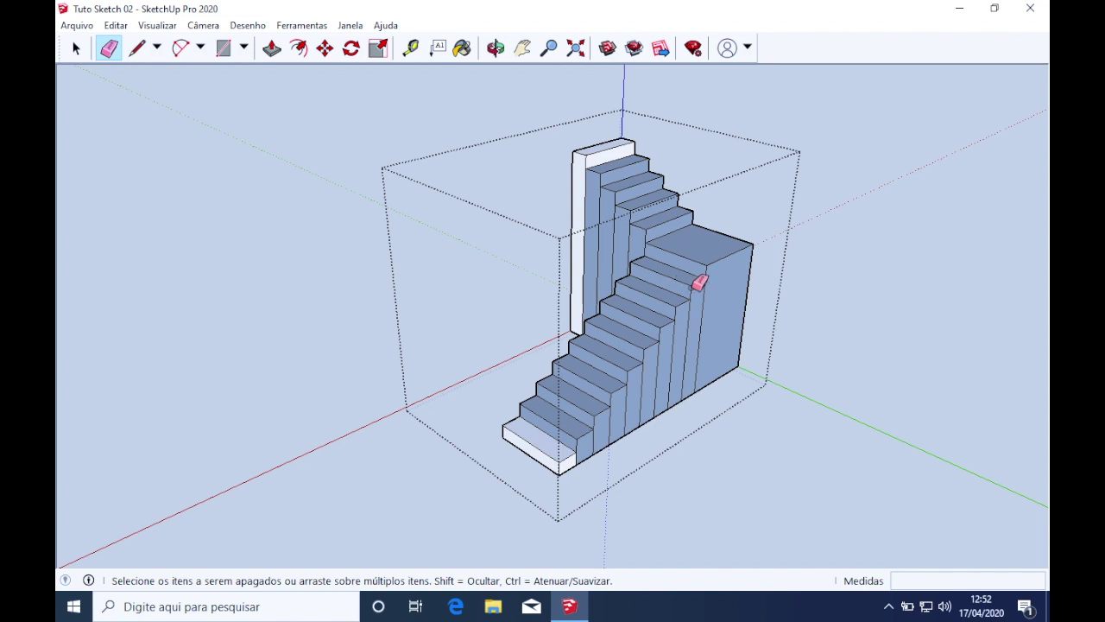
{"action": "scroll", "coordinate": [726, 316], "scroll_direction": "up", "scroll_amount": 3}
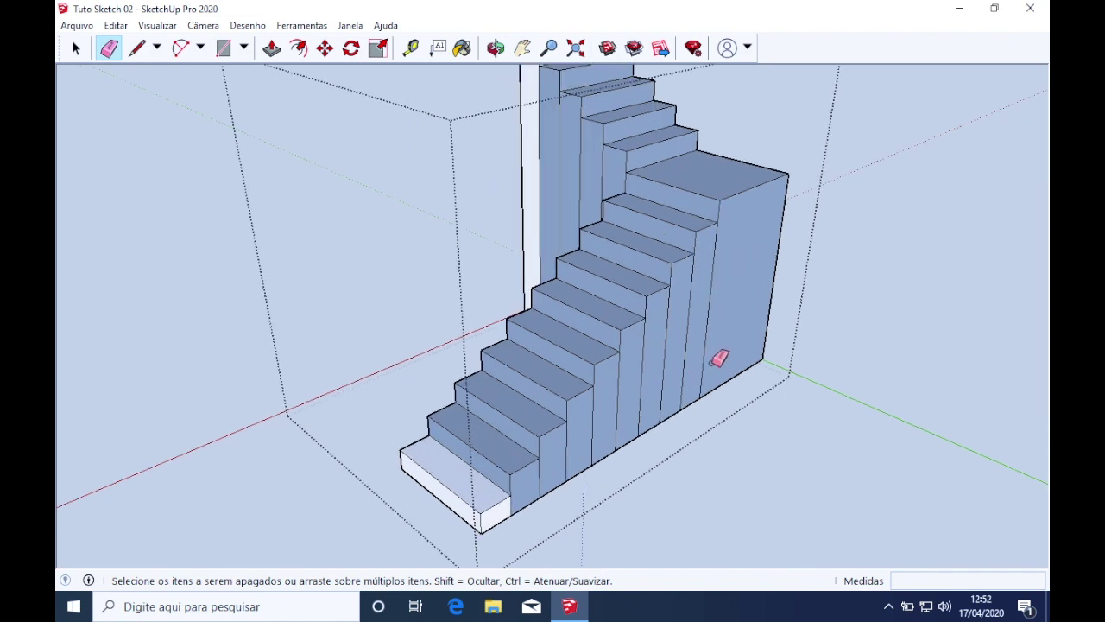
{"action": "mouse_move", "coordinate": [713, 362]}
{"action": "left_mouse_down"}
{"action": "mouse_move", "coordinate": [649, 390]}
{"action": "mouse_move", "coordinate": [548, 471]}
{"action": "mouse_move", "coordinate": [419, 444]}
{"action": "left_mouse_up"}
{"action": "mouse_move", "coordinate": [419, 444]}
{"action": "middle_mouse_down"}
{"action": "mouse_move", "coordinate": [715, 420]}
{"action": "mouse_move", "coordinate": [756, 397]}
{"action": "middle_mouse_up"}
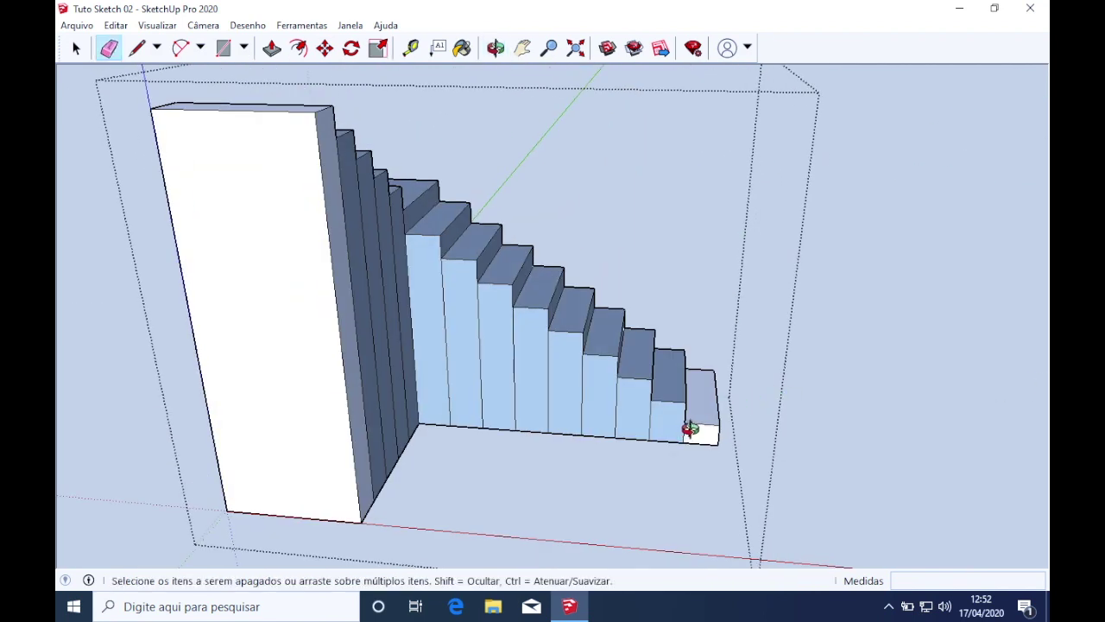
Erase the remaining step edges down to the lowest step and on the back steps
{"action": "mouse_move", "coordinate": [686, 436]}
{"action": "left_mouse_down"}
{"action": "mouse_move", "coordinate": [450, 382]}
{"action": "mouse_move", "coordinate": [469, 380]}
{"action": "left_mouse_up"}
{"action": "middle_click_drag", "start_coordinate": [469, 380], "coordinate": [364, 350]}
{"action": "left_click_drag", "start_coordinate": [408, 333], "coordinate": [298, 364]}
{"action": "scroll", "coordinate": [362, 400], "scroll_direction": "down", "scroll_amount": 4}
{"action": "mouse_move", "coordinate": [362, 400]}
{"action": "middle_mouse_down"}
{"action": "mouse_move", "coordinate": [312, 345]}
{"action": "mouse_move", "coordinate": [296, 395]}
{"action": "mouse_move", "coordinate": [402, 375]}
{"action": "middle_mouse_up"}
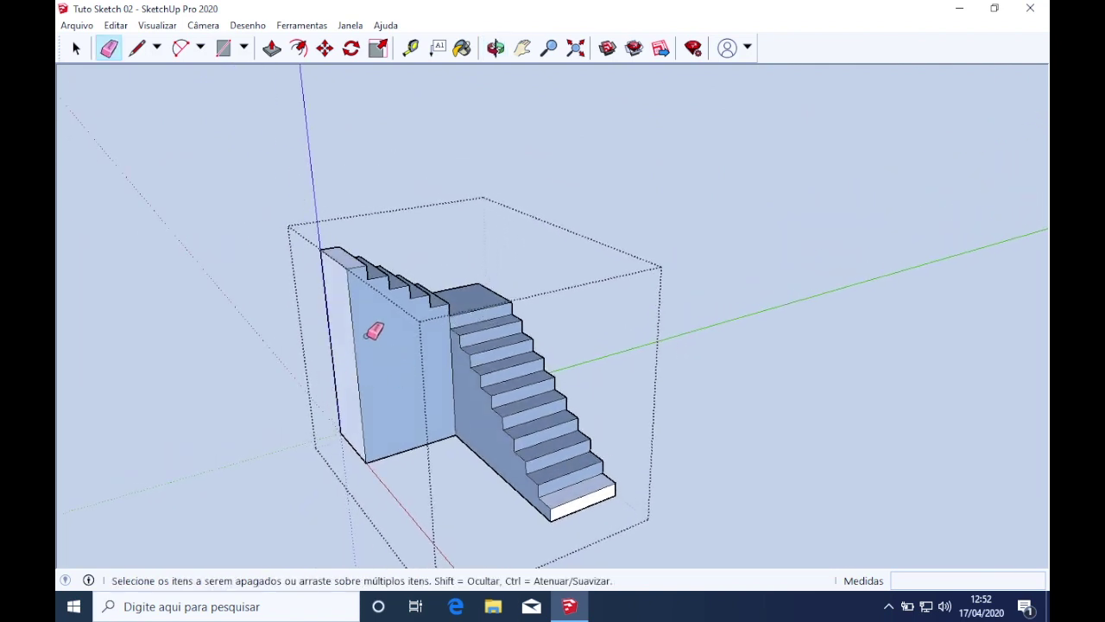
Select the stair block's left side face
{"action": "key", "text": "space"}
{"action": "left_click", "coordinate": [341, 311]}
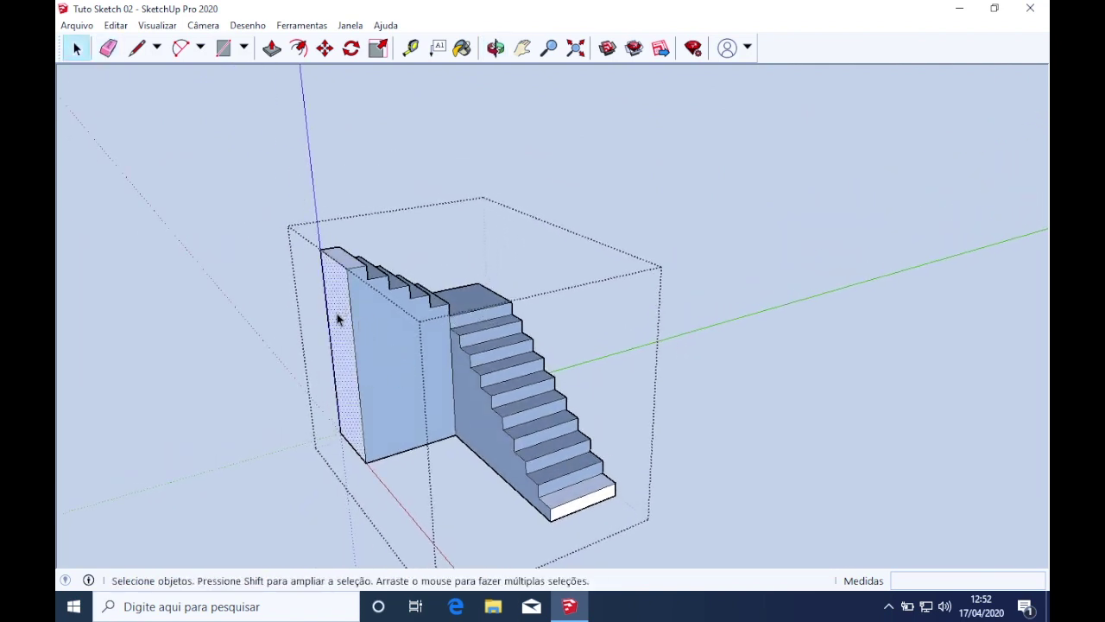
{"action": "scroll", "coordinate": [342, 320], "scroll_direction": "up", "scroll_amount": 2}
{"action": "scroll", "coordinate": [342, 321], "scroll_direction": "down", "scroll_amount": 3}
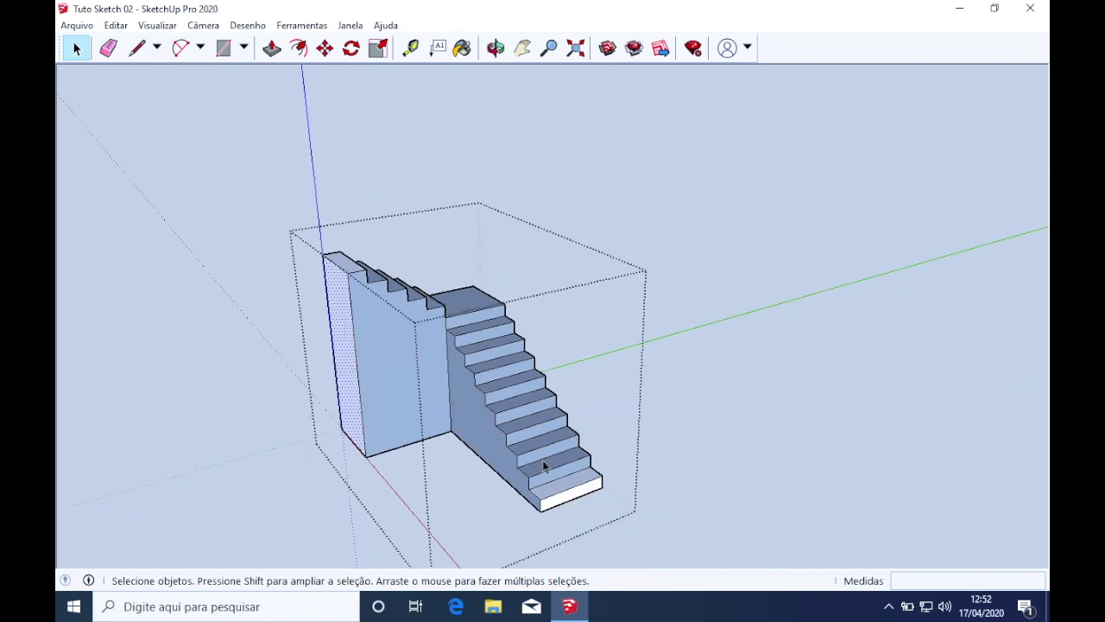
{"action": "middle_click_drag", "start_coordinate": [542, 472], "coordinate": [595, 462]}
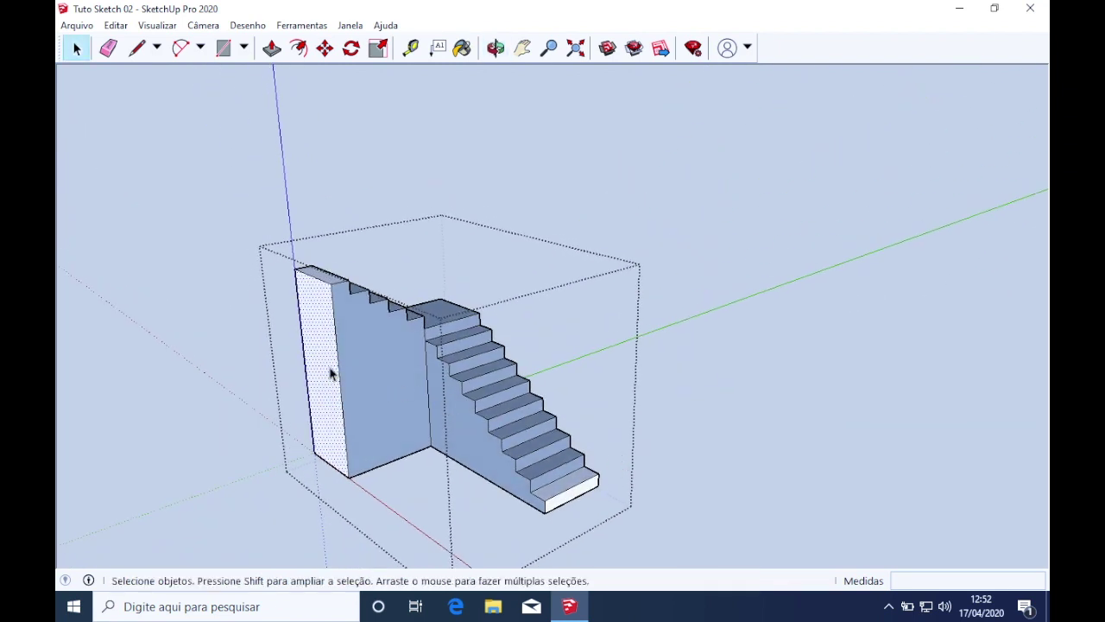
{"action": "scroll", "coordinate": [328, 380], "scroll_direction": "up", "scroll_amount": 1}
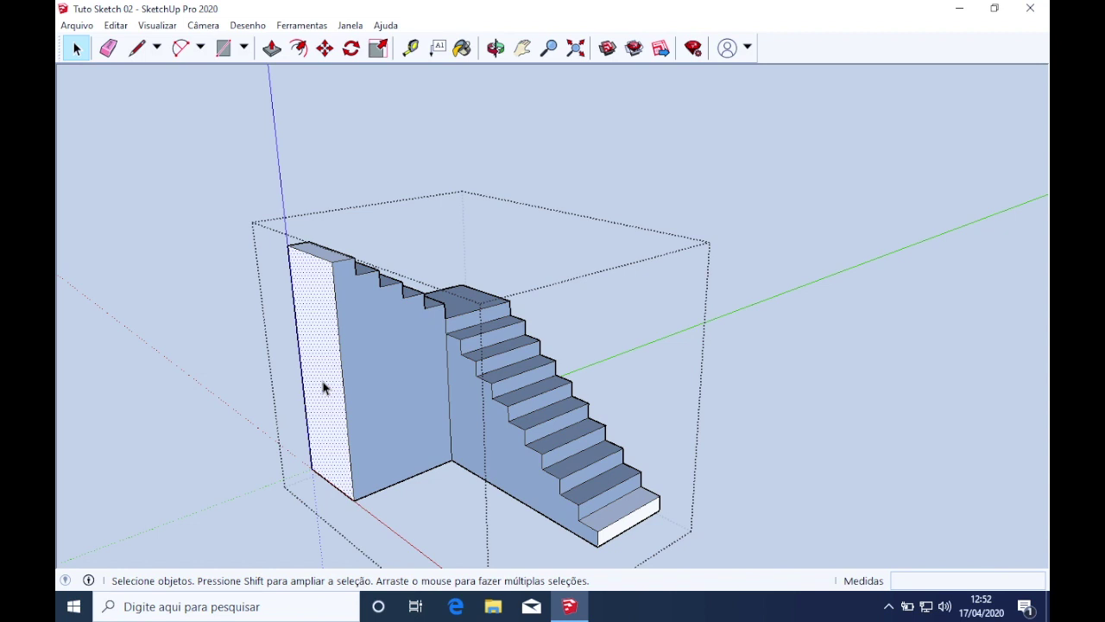
Apply Orientar faces to the selected face so adjacent faces show their front sides
{"action": "right_click", "coordinate": [325, 388]}
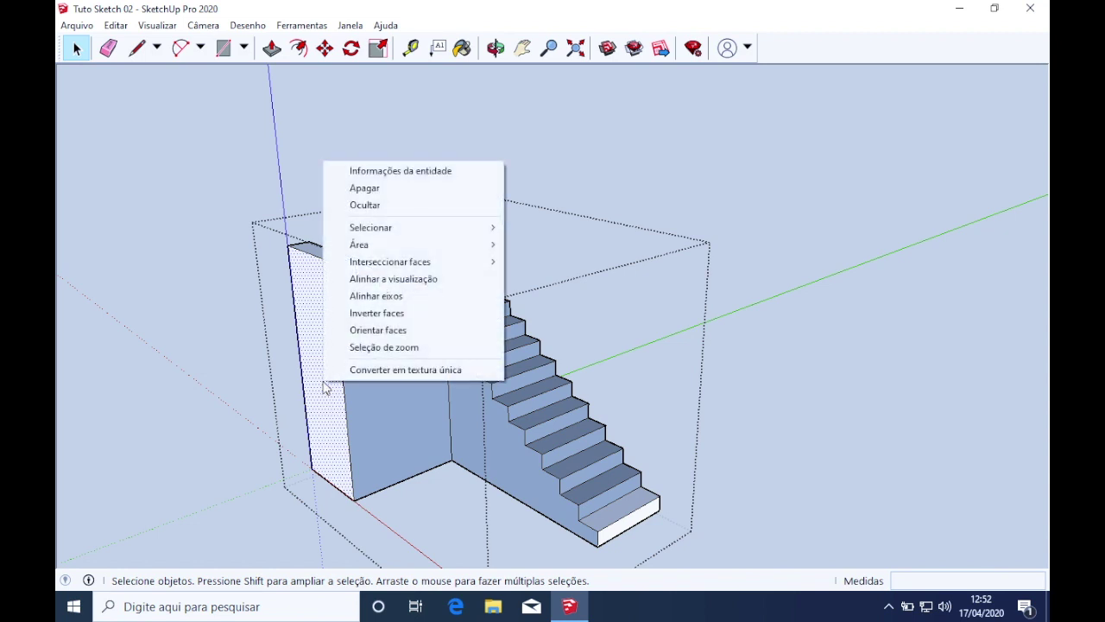
{"action": "left_click", "coordinate": [398, 333]}
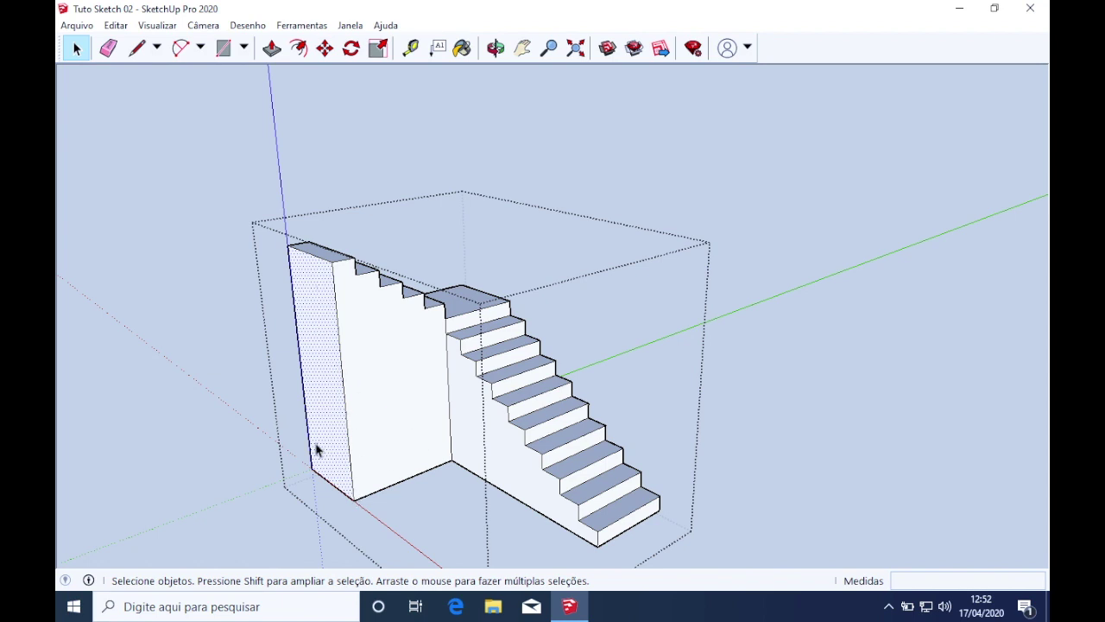
{"action": "mouse_move", "coordinate": [596, 420]}
{"action": "middle_mouse_down"}
{"action": "mouse_move", "coordinate": [104, 459]}
{"action": "mouse_move", "coordinate": [296, 383]}
{"action": "mouse_move", "coordinate": [136, 370]}
{"action": "mouse_move", "coordinate": [207, 428]}
{"action": "mouse_move", "coordinate": [627, 387]}
{"action": "middle_mouse_up"}
{"action": "scroll", "coordinate": [740, 393], "scroll_direction": "up", "scroll_amount": 2}
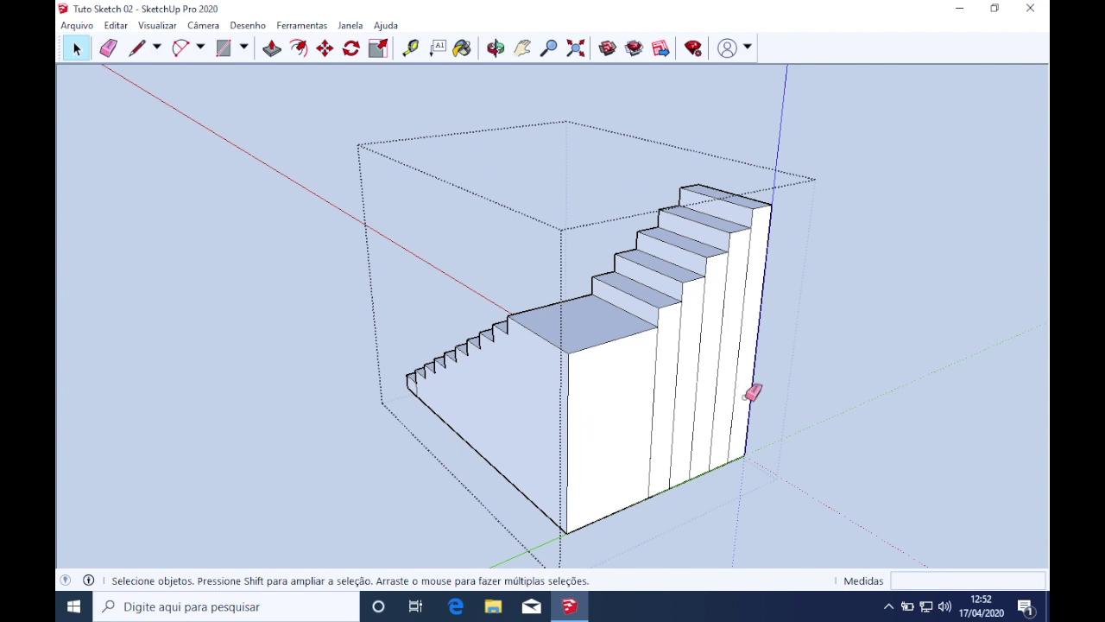
Erase the front staircase's remaining vertical edges
{"action": "key", "text": "e"}
{"action": "mouse_move", "coordinate": [746, 393]}
{"action": "left_mouse_down"}
{"action": "mouse_move", "coordinate": [641, 432]}
{"action": "mouse_move", "coordinate": [730, 440]}
{"action": "left_mouse_up"}
{"action": "mouse_move", "coordinate": [731, 440]}
{"action": "middle_mouse_down"}
{"action": "mouse_move", "coordinate": [190, 434]}
{"action": "mouse_move", "coordinate": [832, 440]}
{"action": "mouse_move", "coordinate": [493, 419]}
{"action": "mouse_move", "coordinate": [464, 217]}
{"action": "mouse_move", "coordinate": [583, 341]}
{"action": "mouse_move", "coordinate": [340, 314]}
{"action": "mouse_move", "coordinate": [261, 316]}
{"action": "mouse_move", "coordinate": [308, 299]}
{"action": "mouse_move", "coordinate": [382, 475]}
{"action": "middle_mouse_up"}
{"action": "scroll", "coordinate": [383, 475], "scroll_direction": "up", "scroll_amount": 2}
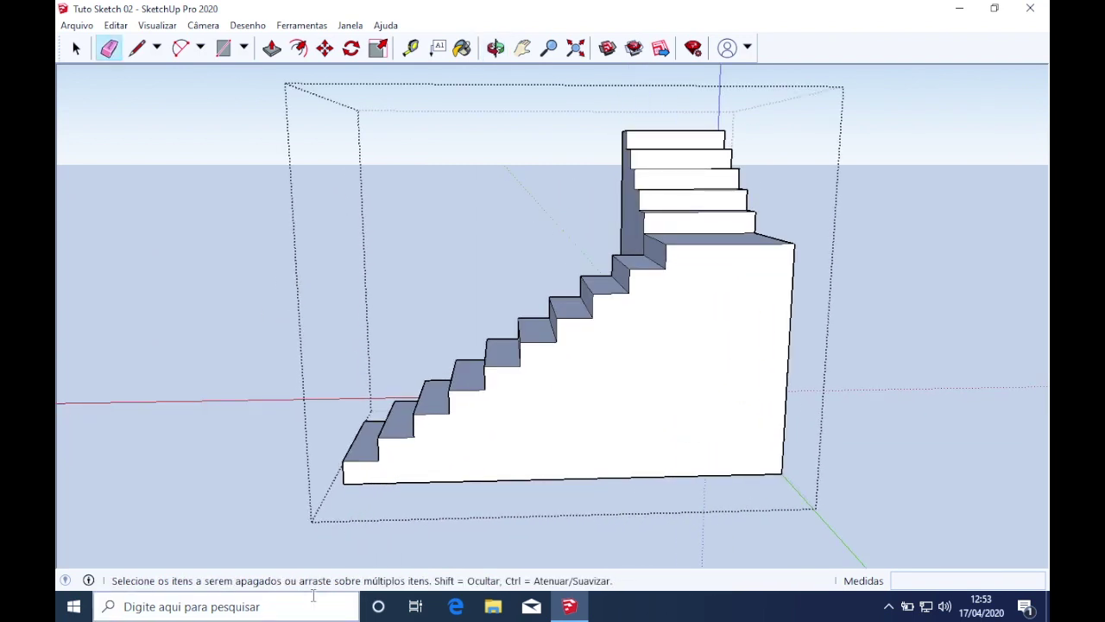
{"action": "scroll", "coordinate": [436, 476], "scroll_direction": "down", "scroll_amount": 2}
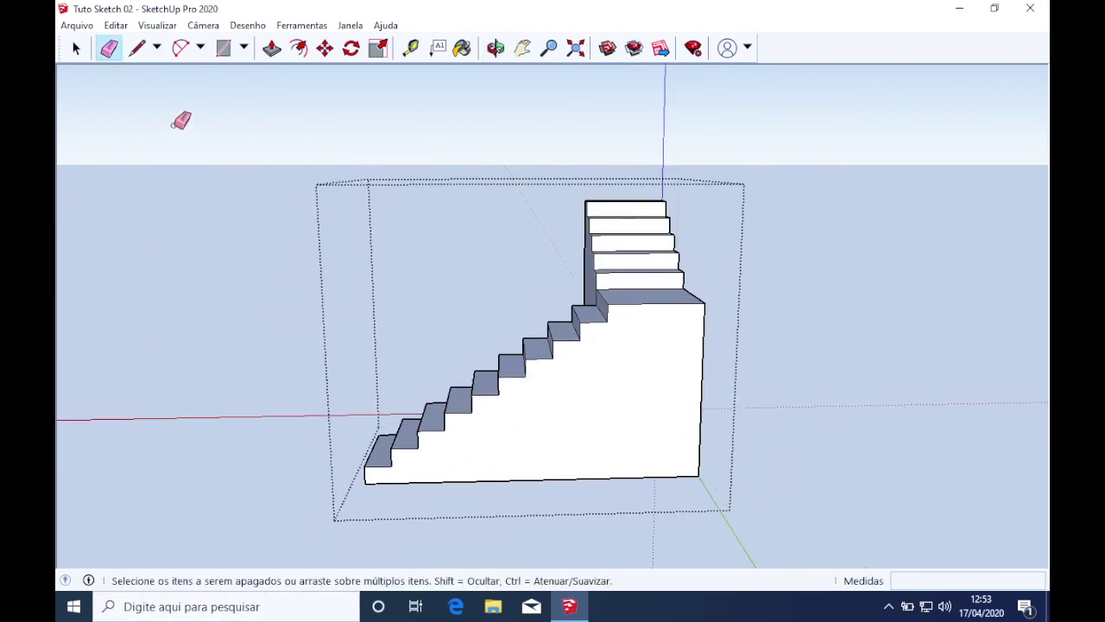
{"action": "left_click", "coordinate": [137, 48]}
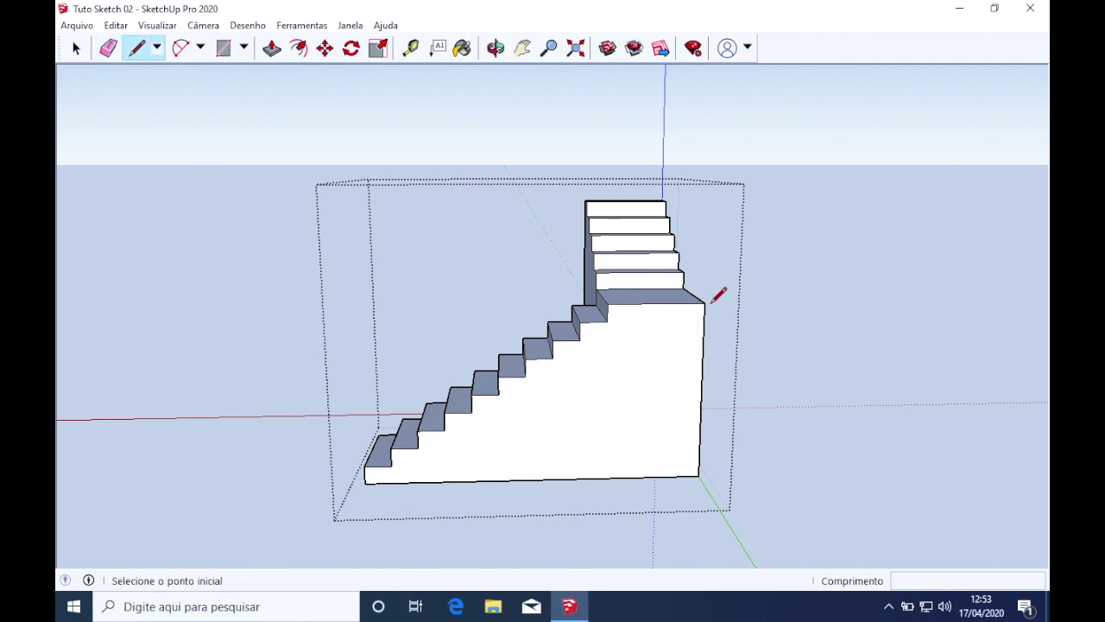
Draw a slope line from the stair's bottom corner to the top step's corner
{"action": "middle_click_drag", "start_coordinate": [665, 405], "coordinate": [688, 390]}
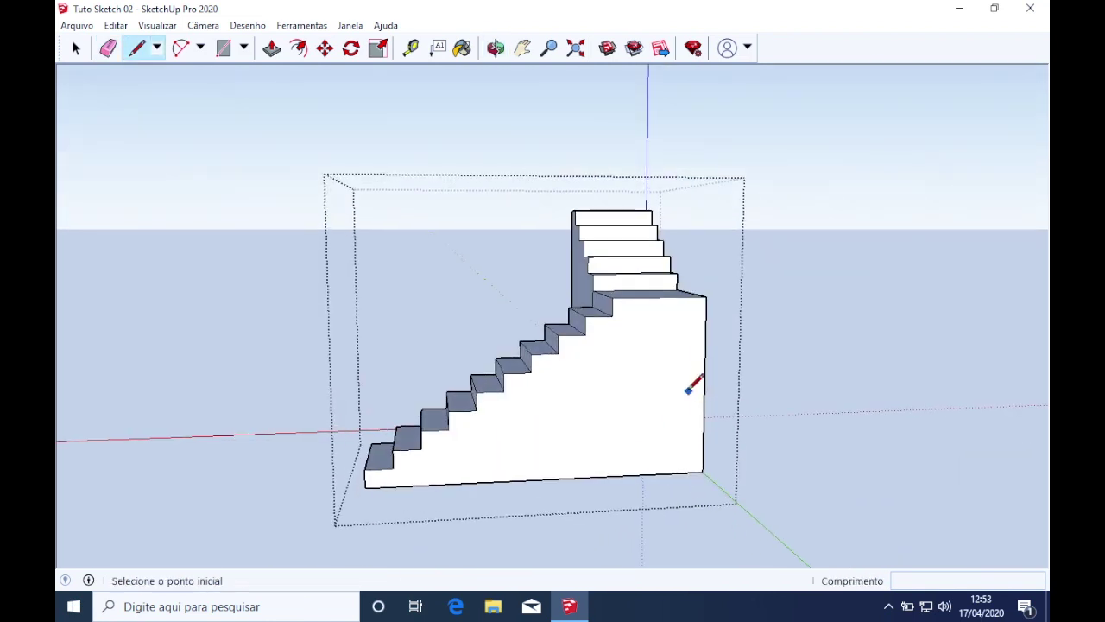
{"action": "left_click", "coordinate": [364, 488]}
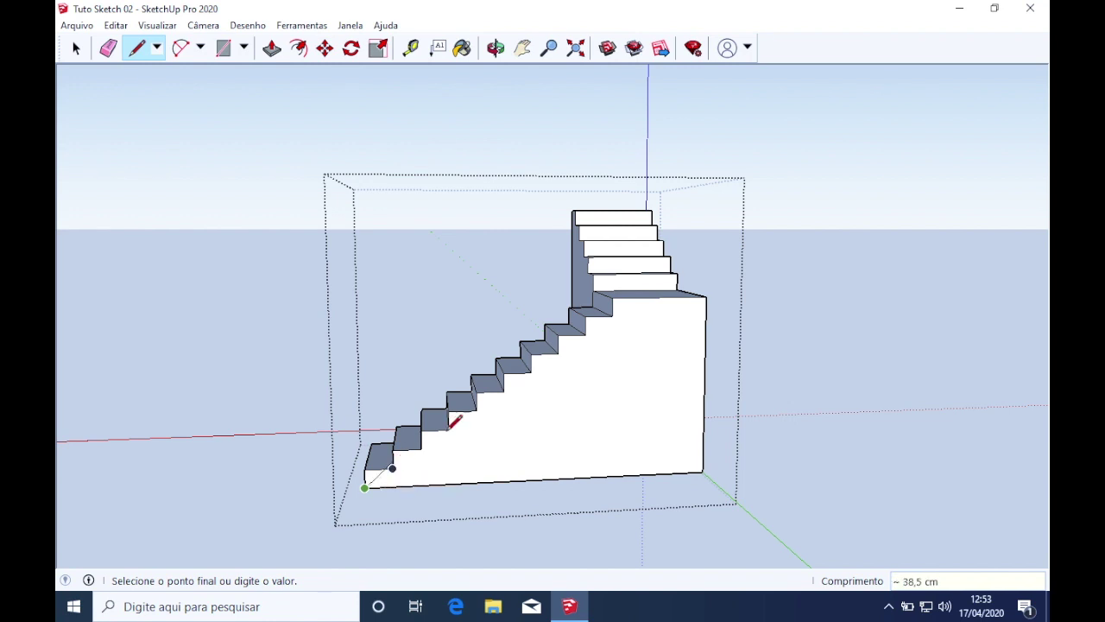
{"action": "scroll", "coordinate": [628, 298], "scroll_direction": "up", "scroll_amount": 2}
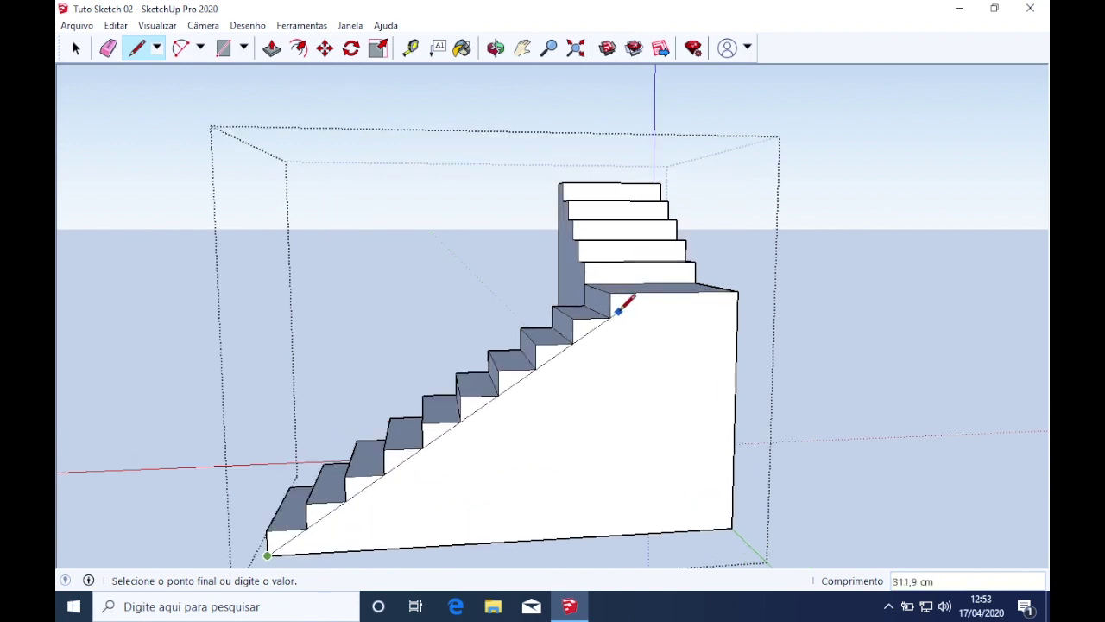
{"action": "scroll", "coordinate": [620, 309], "scroll_direction": "up", "scroll_amount": 1}
{"action": "left_click", "coordinate": [610, 318]}
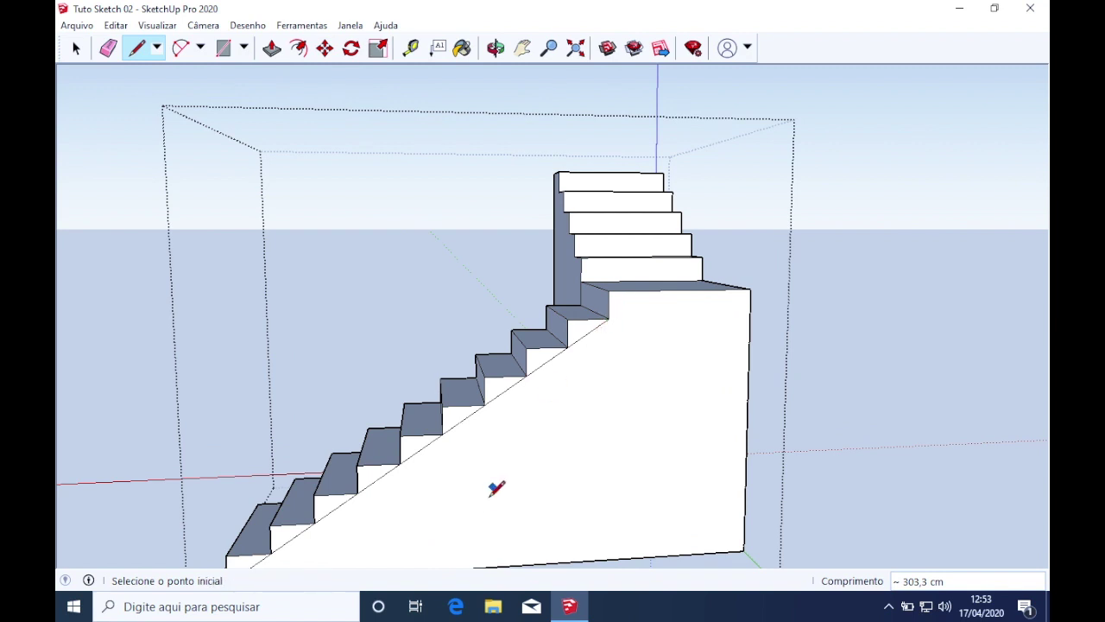
{"action": "scroll", "coordinate": [486, 506], "scroll_direction": "down", "scroll_amount": 2}
{"action": "scroll", "coordinate": [429, 523], "scroll_direction": "up", "scroll_amount": 2}
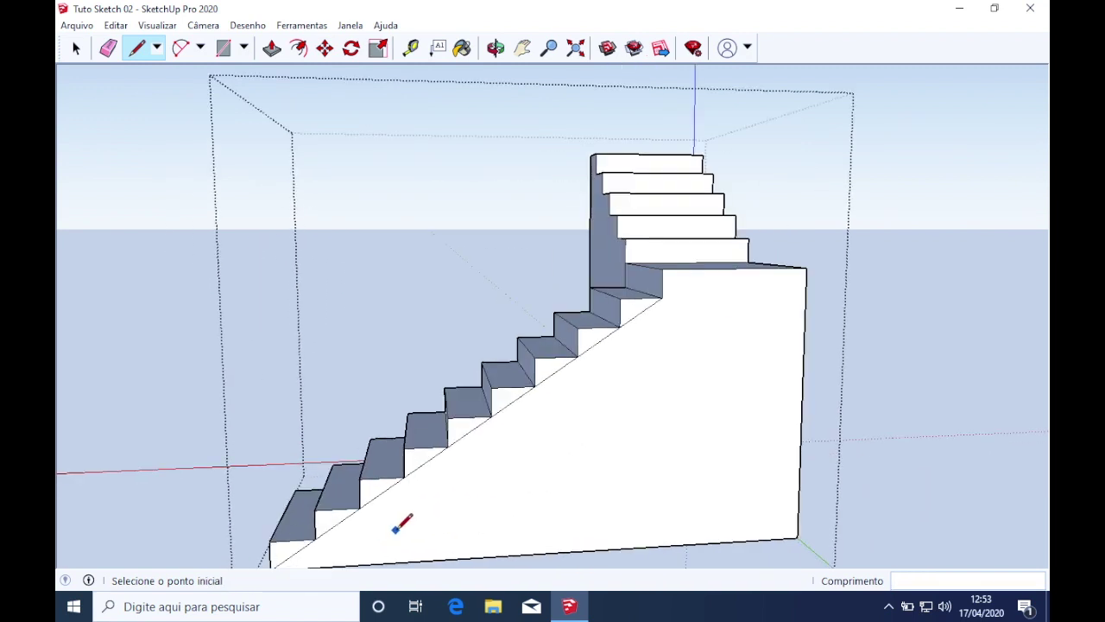
{"action": "middle_click_drag", "start_coordinate": [361, 507], "coordinate": [361, 441]}
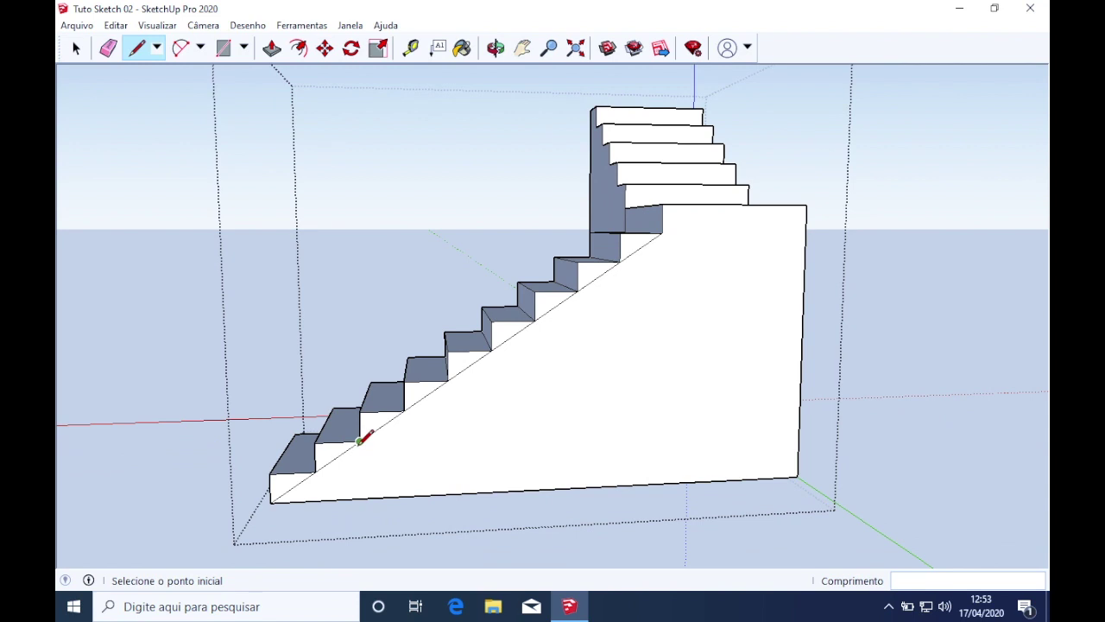
Draw a short perpendicular offset from a lower step corner to the stair's bottom edge
{"action": "left_click", "coordinate": [360, 441]}
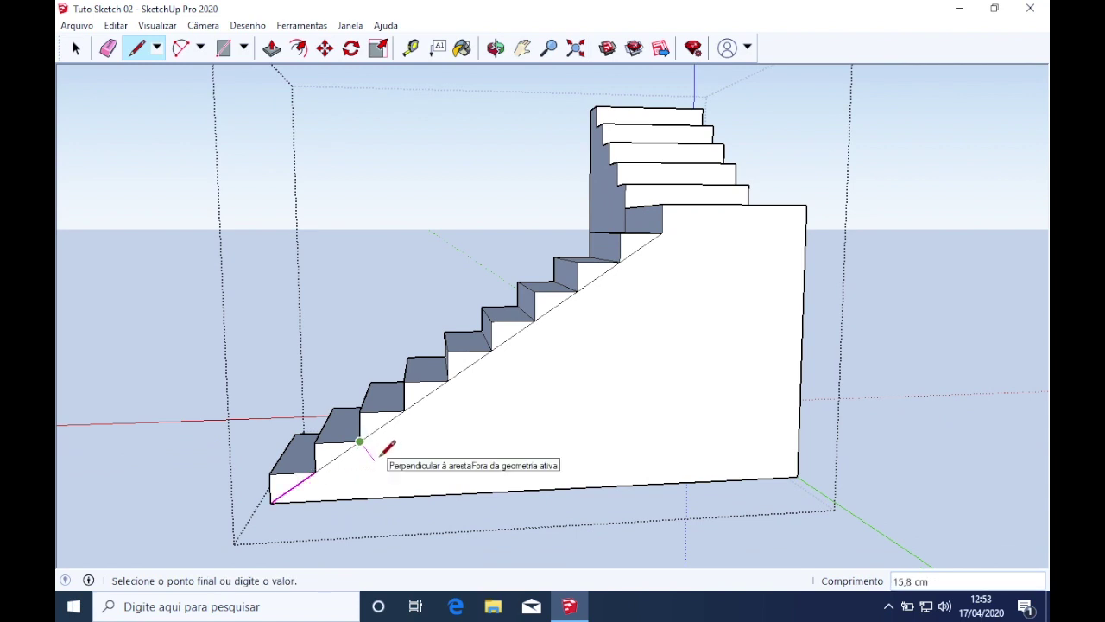
{"action": "key", "text": "Return"}
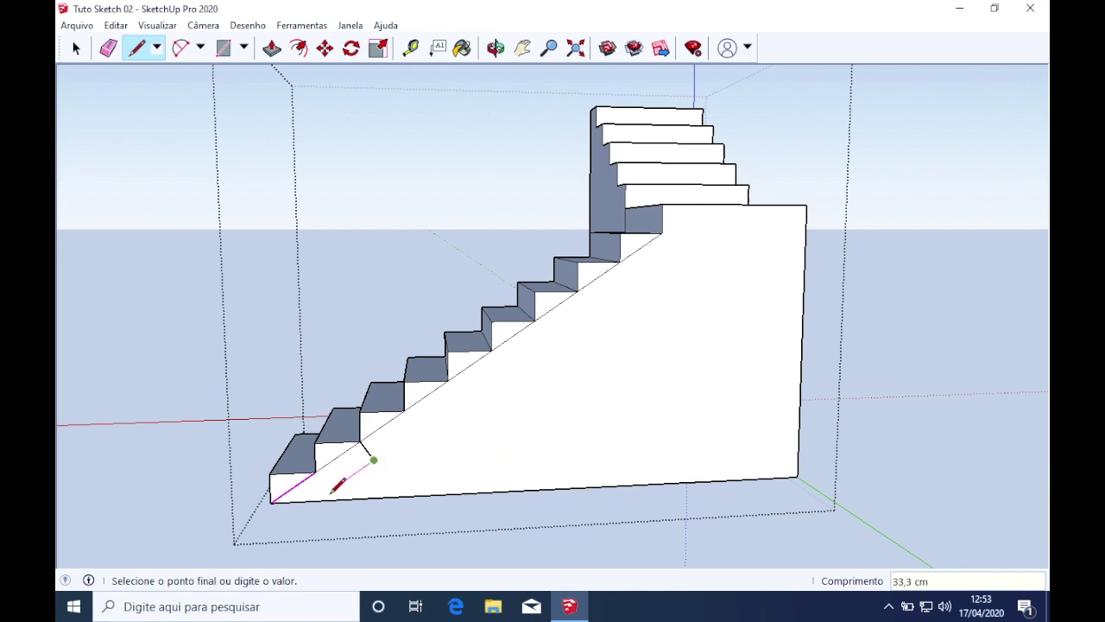
{"action": "left_click", "coordinate": [317, 499]}
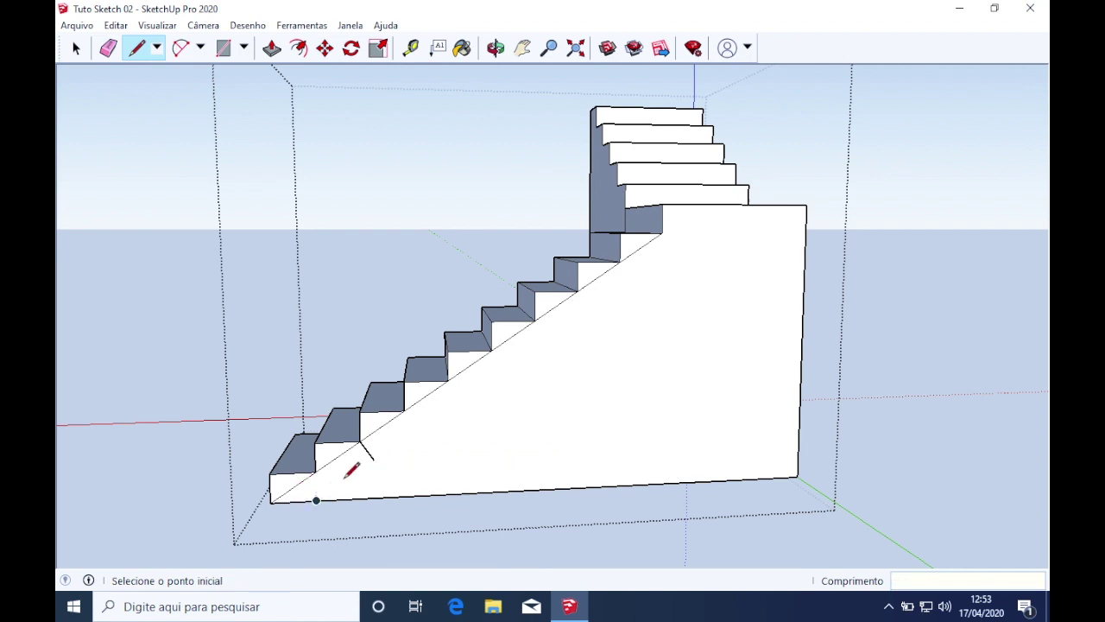
{"action": "left_click", "coordinate": [663, 233]}
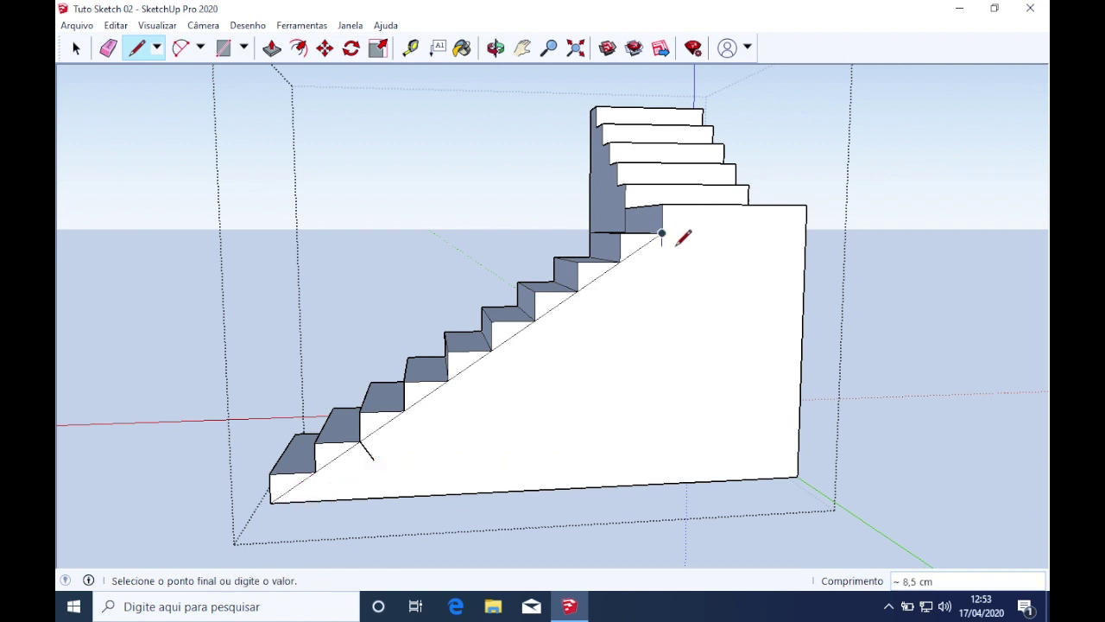
{"action": "key", "text": "Escape"}
{"action": "left_click", "coordinate": [620, 260]}
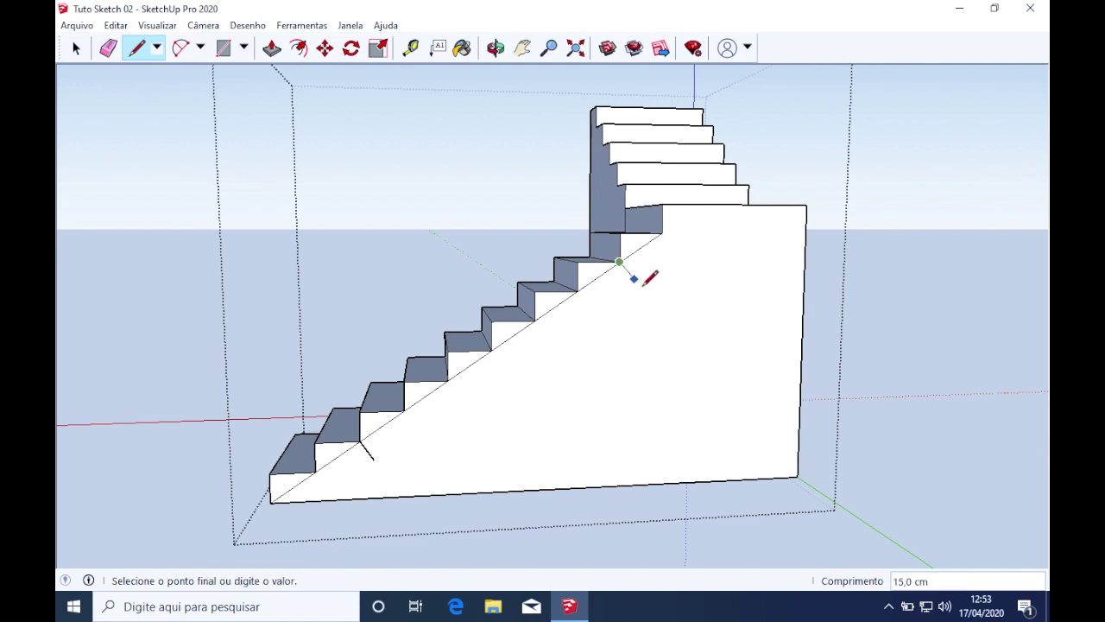
{"action": "mouse_move", "coordinate": [646, 279]}
{"action": "middle_mouse_down"}
{"action": "mouse_move", "coordinate": [611, 301]}
{"action": "mouse_move", "coordinate": [621, 285]}
{"action": "mouse_move", "coordinate": [599, 288]}
{"action": "middle_mouse_up"}
{"action": "key", "text": "Escape"}
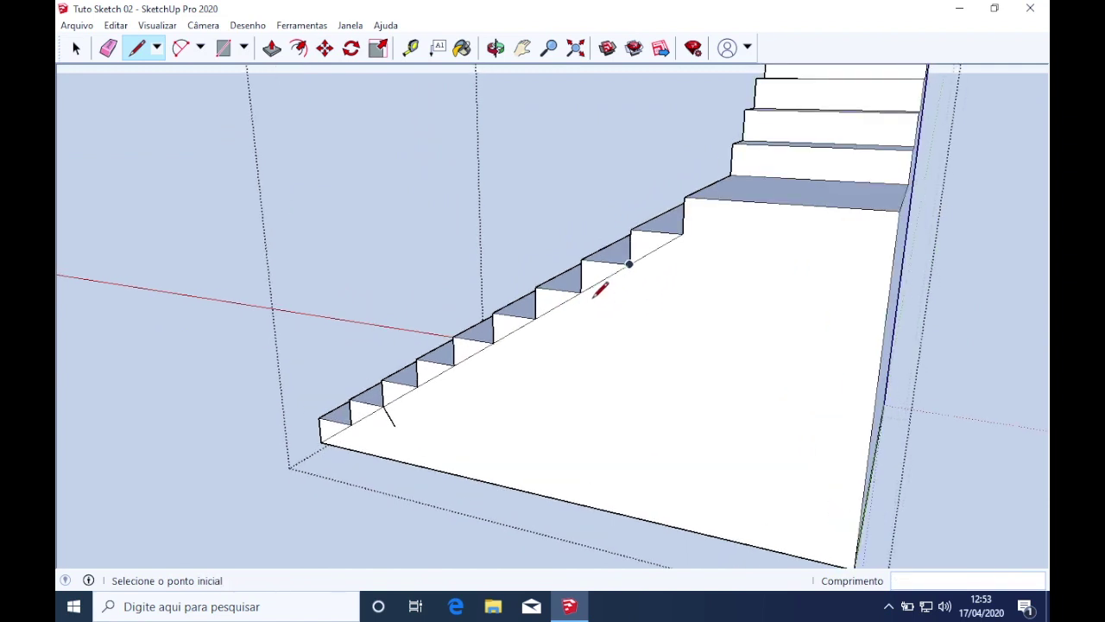
{"action": "left_click", "coordinate": [580, 293]}
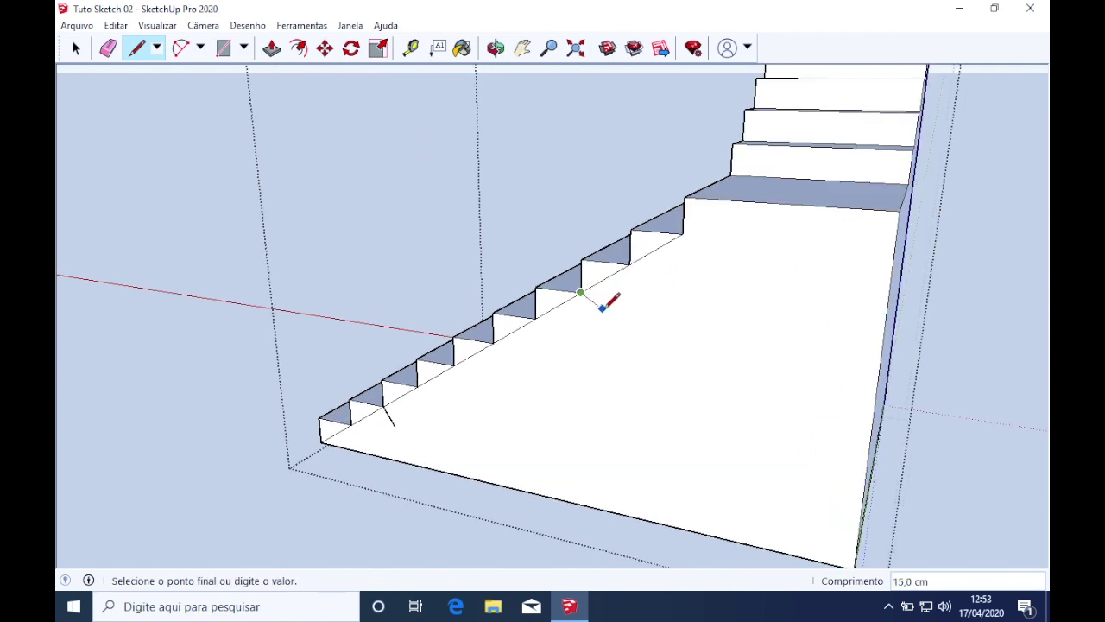
{"action": "key", "text": "space"}
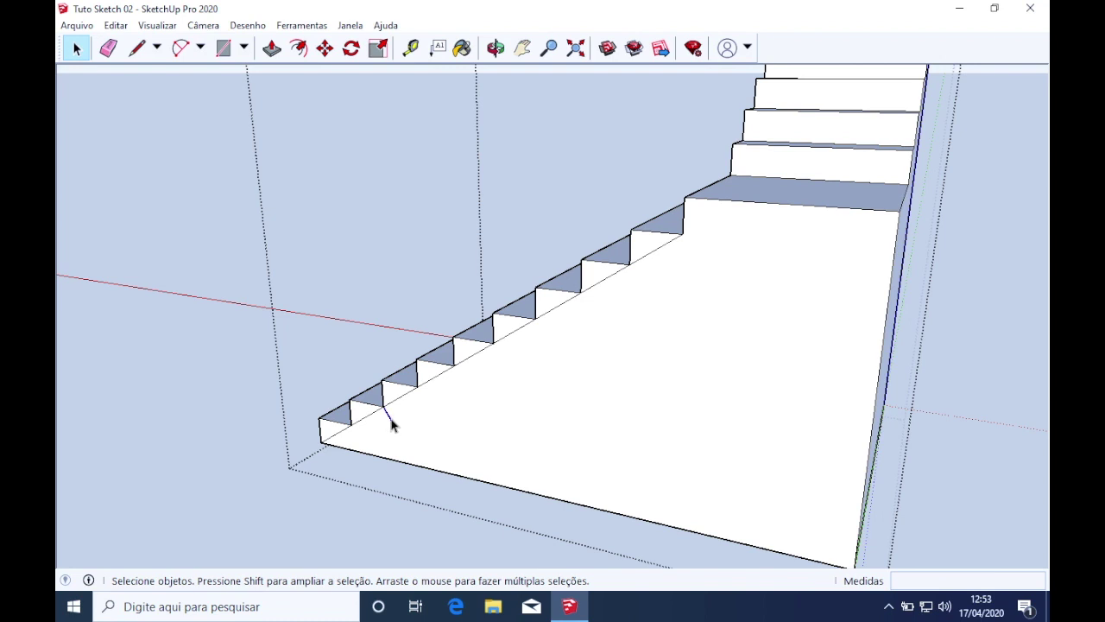
Copy the short offset line up to the upper step with Move+Ctrl
{"action": "key", "text": "m"}
{"action": "left_click", "coordinate": [384, 405]}
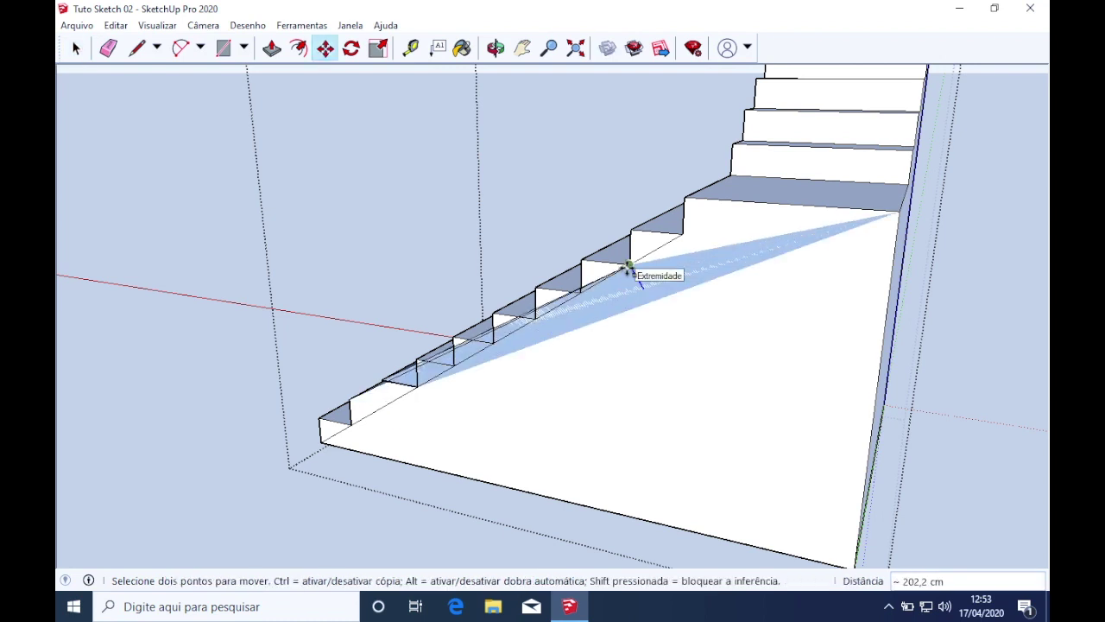
{"action": "key", "text": "ctrl"}
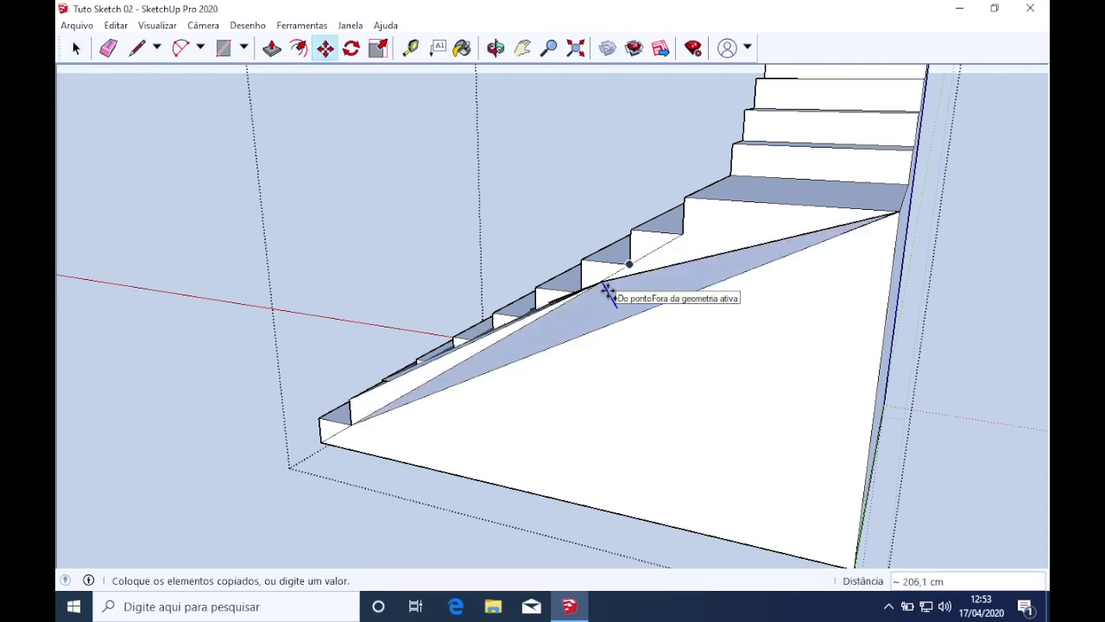
{"action": "left_click", "coordinate": [637, 270]}
{"action": "middle_click_drag", "start_coordinate": [595, 338], "coordinate": [616, 340]}
Draw a diagonal from the lower offset's end, parallel to the stair edge, up near the landing
{"action": "key", "text": "l"}
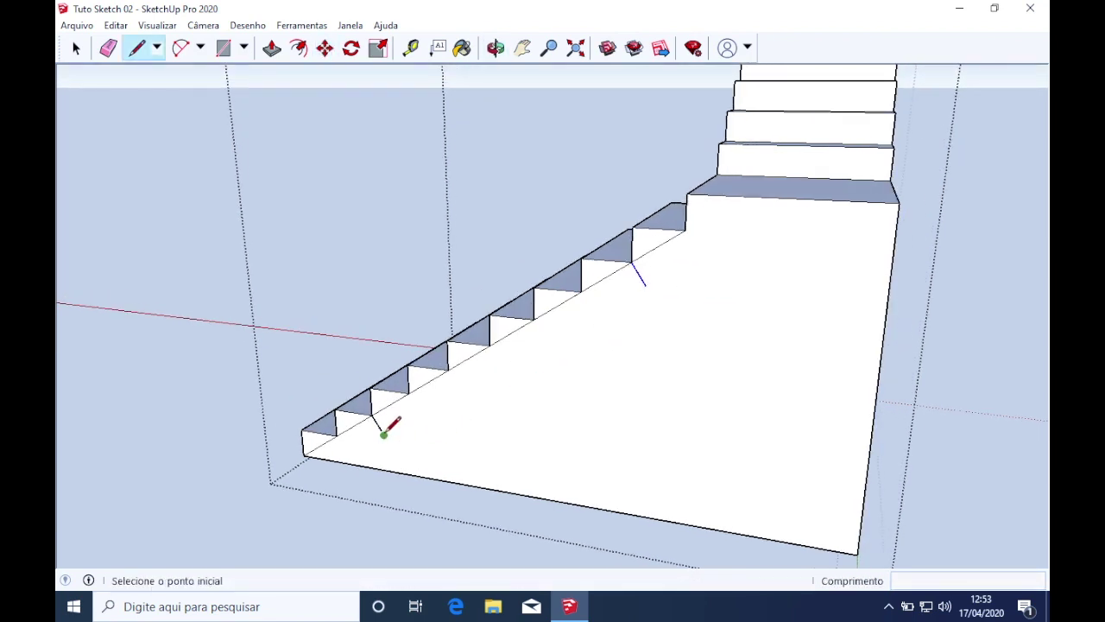
{"action": "left_click", "coordinate": [383, 435]}
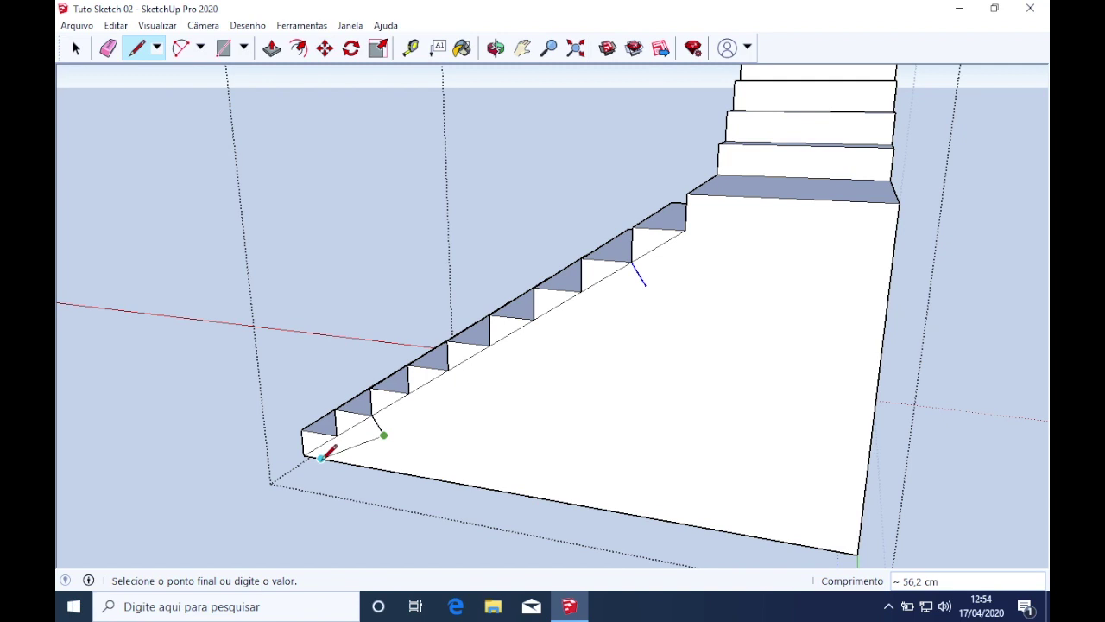
{"action": "left_click", "coordinate": [338, 461]}
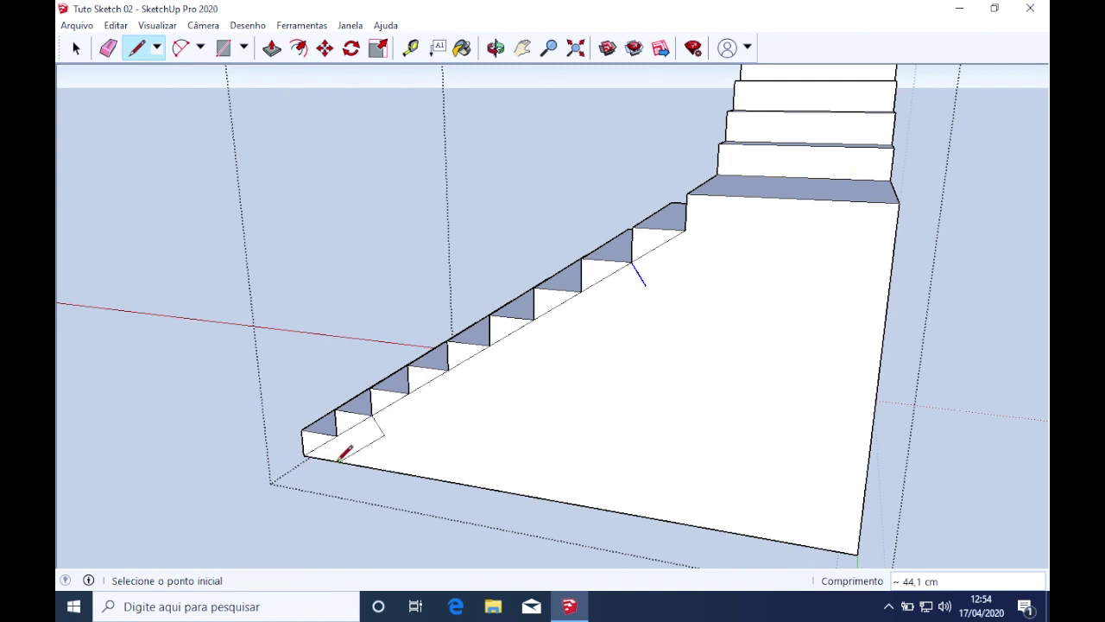
{"action": "left_click", "coordinate": [384, 434]}
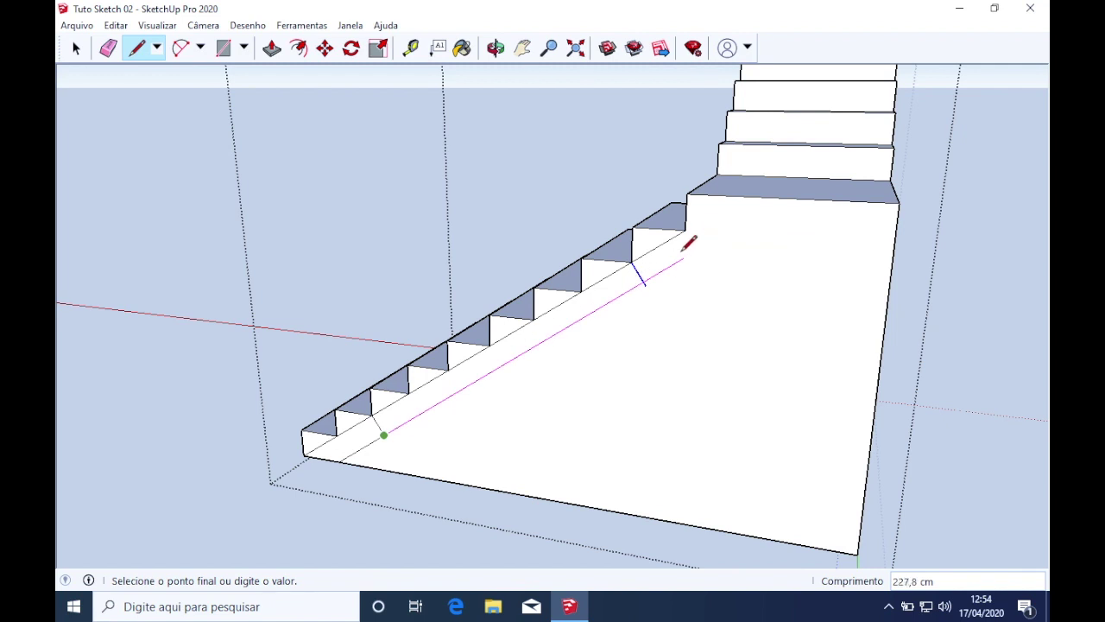
{"action": "key", "text": "shift"}
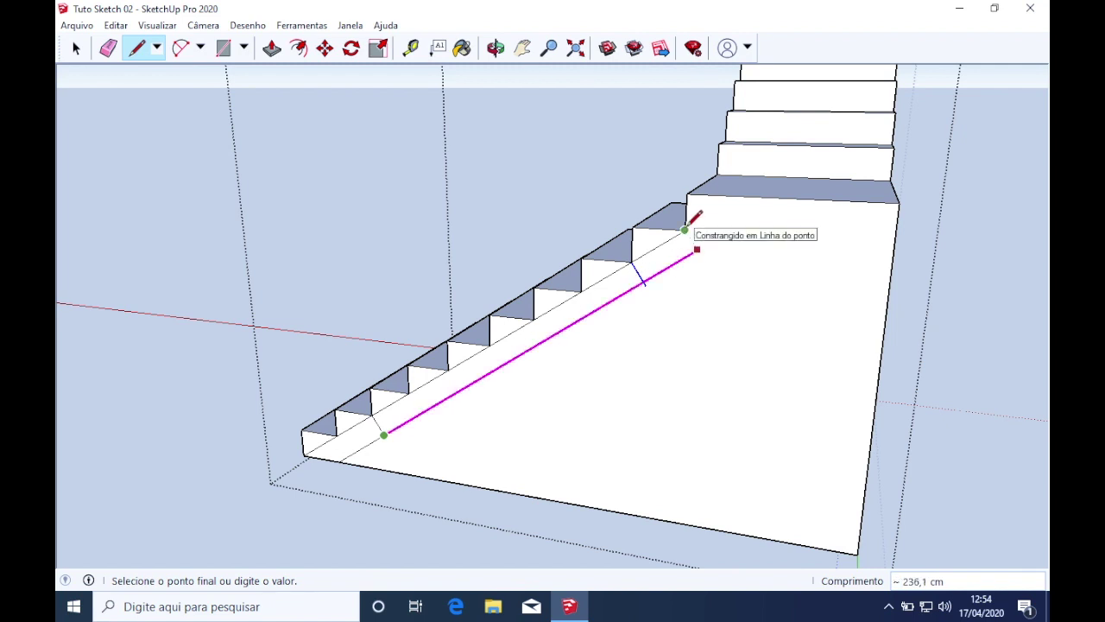
{"action": "left_click", "coordinate": [688, 225]}
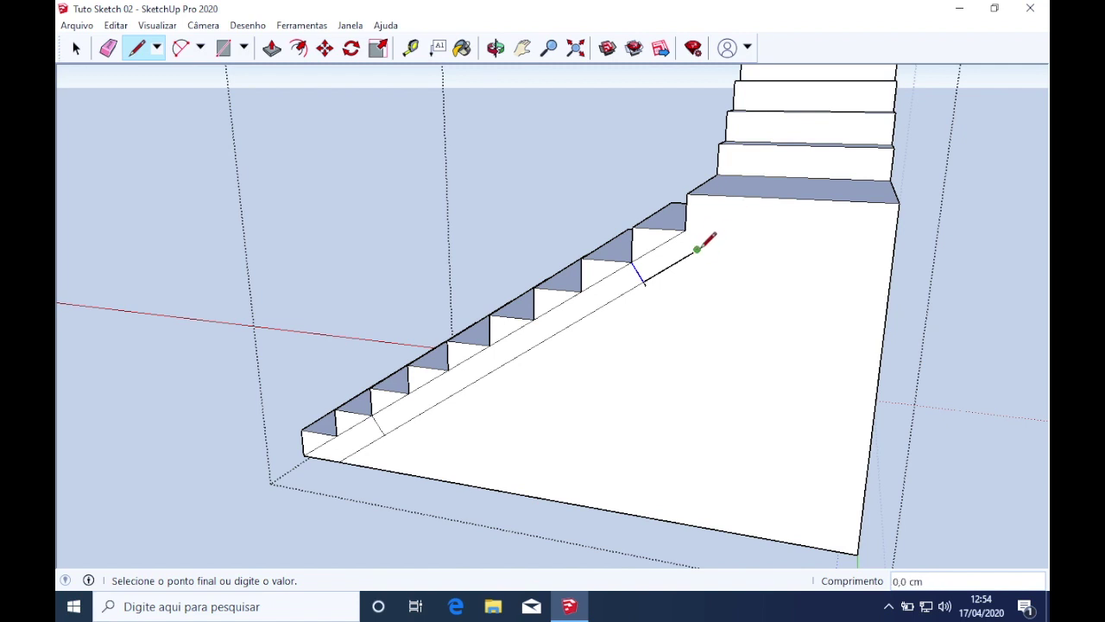
{"action": "key", "text": "Escape"}
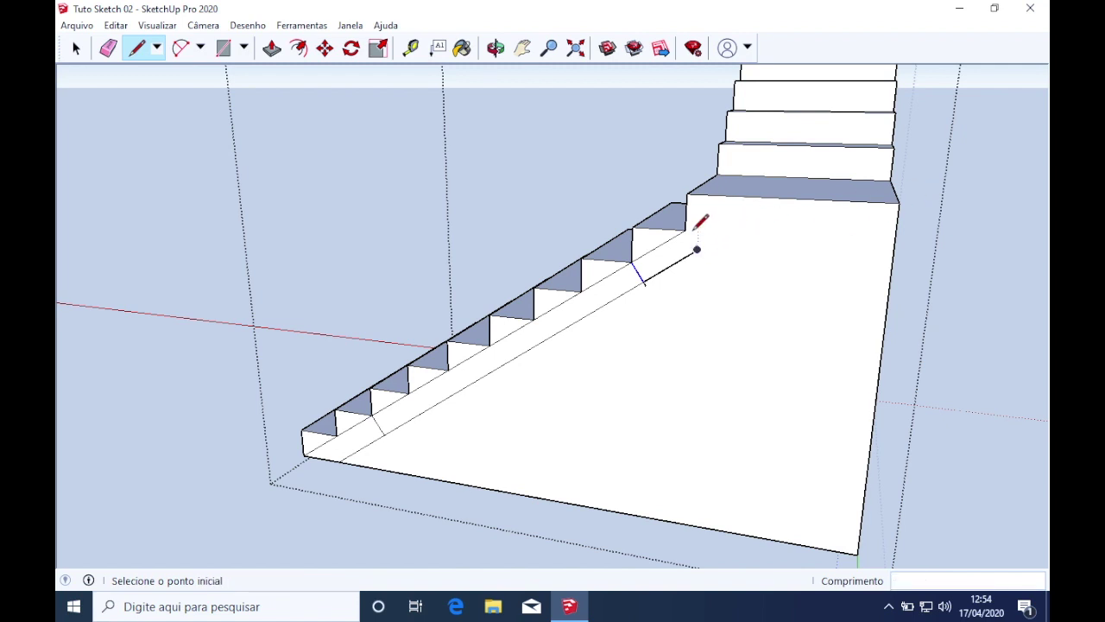
Draw a horizontal line under the landing from the diagonal's upper end
{"action": "left_click", "coordinate": [684, 229]}
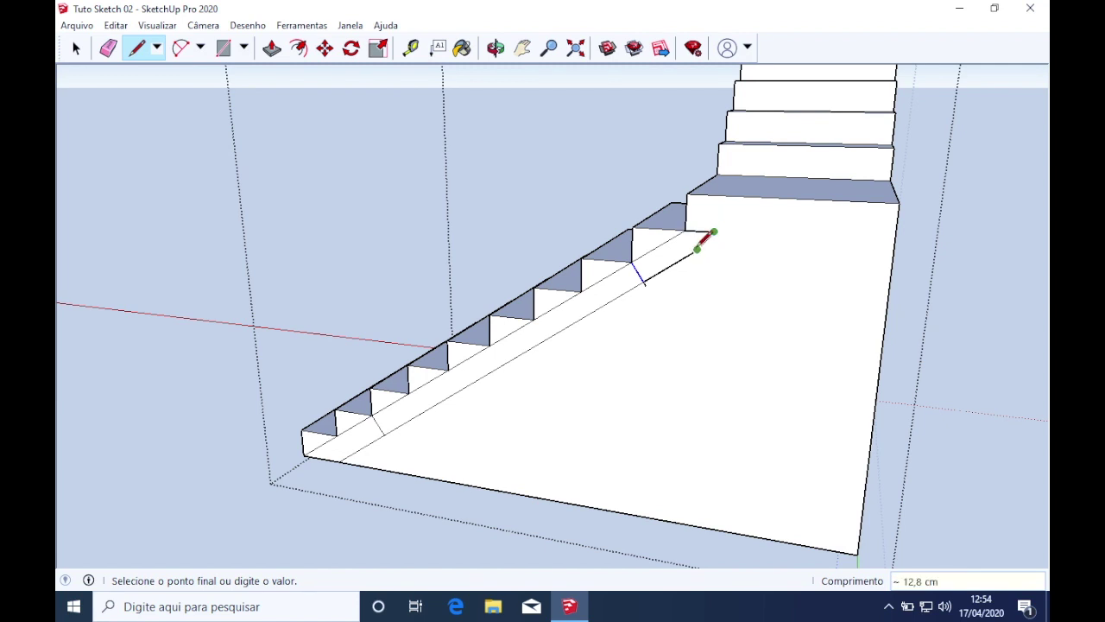
{"action": "middle_click_drag", "start_coordinate": [723, 206], "coordinate": [839, 178]}
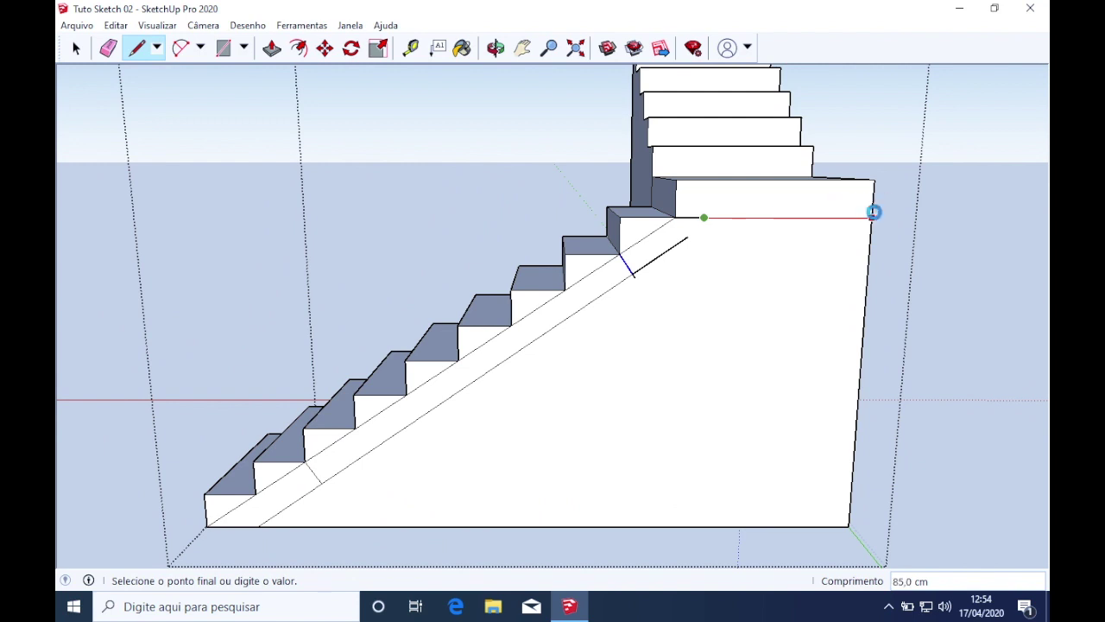
{"action": "left_click", "coordinate": [875, 209]}
{"action": "left_click", "coordinate": [687, 235]}
Join the diagonal to the landing line and erase the leftover guide lines on the steps
{"action": "left_click", "coordinate": [716, 216]}
{"action": "key", "text": "e"}
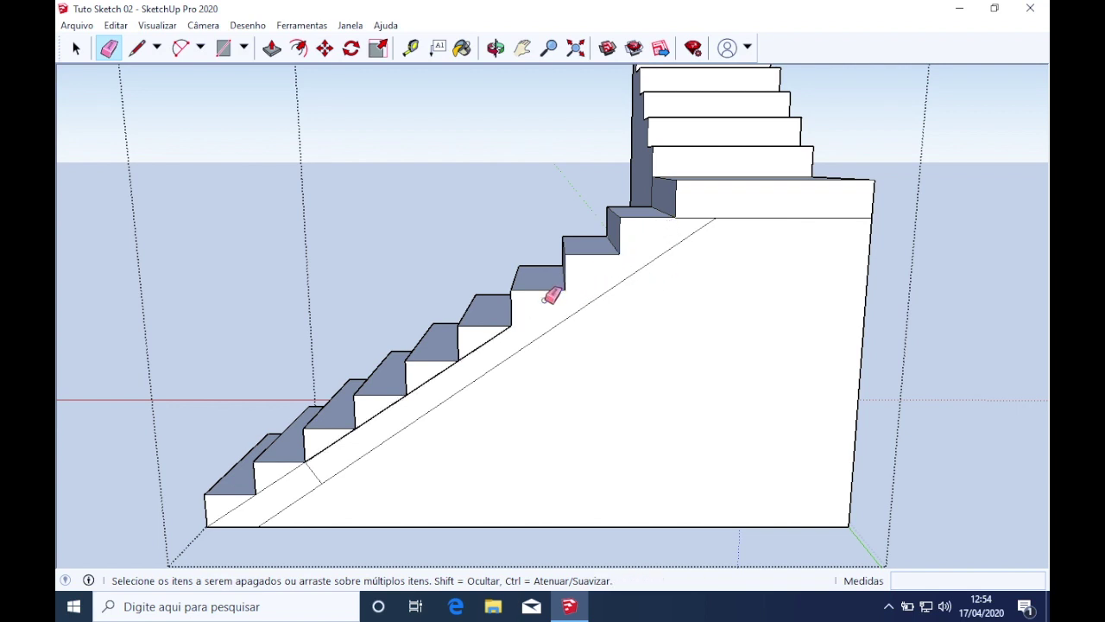
{"action": "mouse_move", "coordinate": [493, 335]}
{"action": "left_mouse_down"}
{"action": "mouse_move", "coordinate": [316, 466]}
{"action": "mouse_move", "coordinate": [262, 486]}
{"action": "left_mouse_up"}
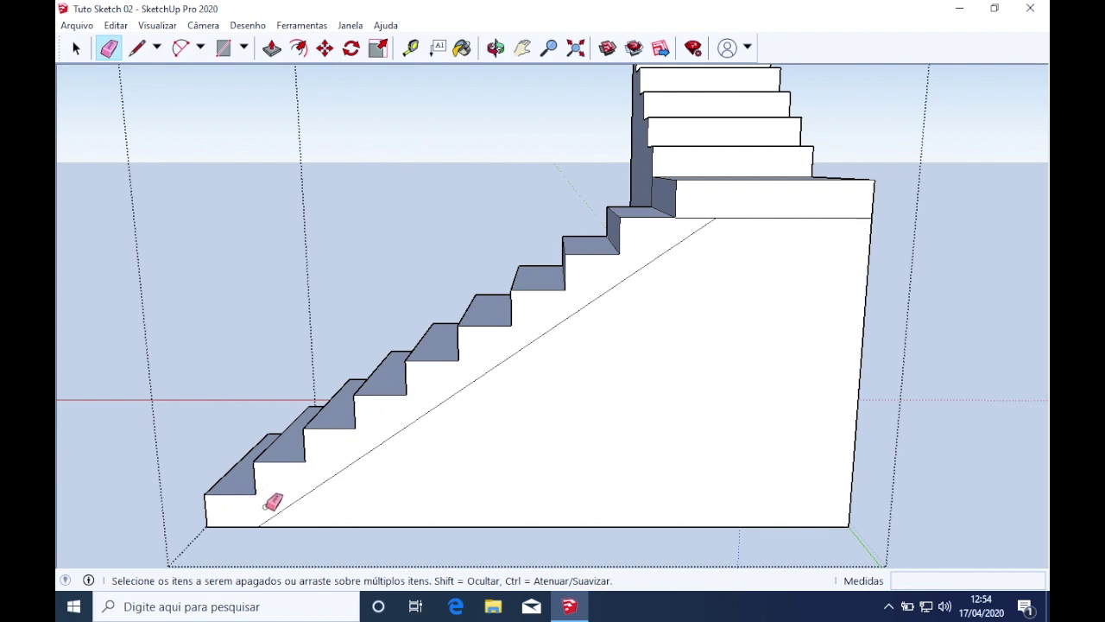
{"action": "scroll", "coordinate": [740, 337], "scroll_direction": "down", "scroll_amount": 2}
{"action": "middle_click_drag", "start_coordinate": [807, 306], "coordinate": [250, 325]}
Push the triangle under the stairs inward through the full stair width
{"action": "key", "text": "p"}
{"action": "left_click", "coordinate": [403, 308]}
{"action": "mouse_move", "coordinate": [402, 308]}
{"action": "middle_mouse_down"}
{"action": "mouse_move", "coordinate": [612, 342]}
{"action": "mouse_move", "coordinate": [431, 188]}
{"action": "middle_mouse_up"}
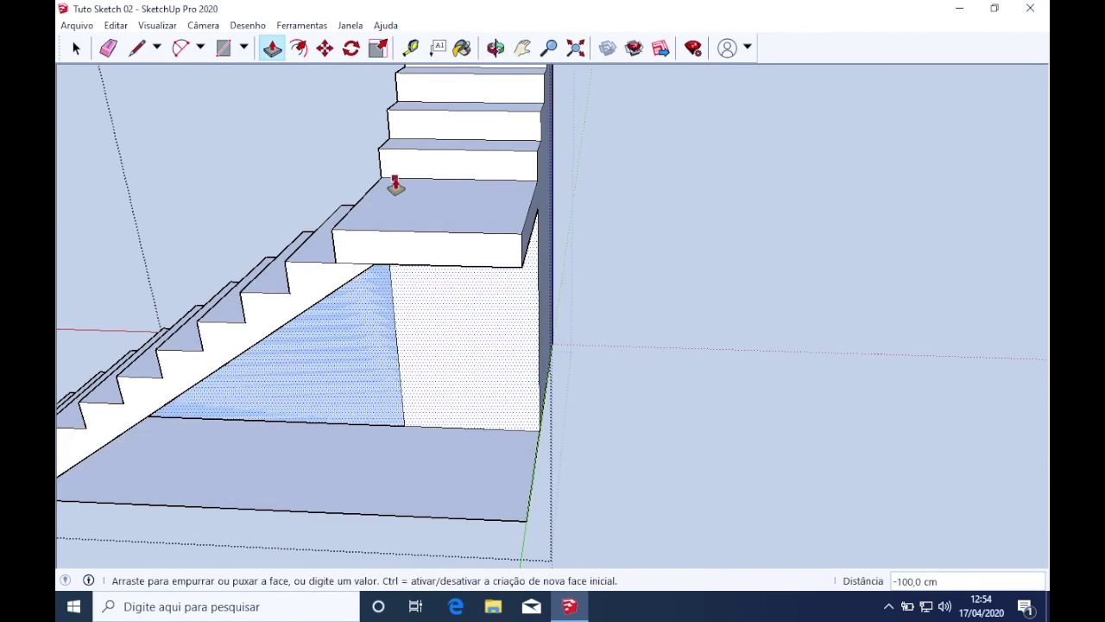
{"action": "left_click", "coordinate": [395, 185]}
{"action": "middle_click_drag", "start_coordinate": [493, 371], "coordinate": [371, 370]}
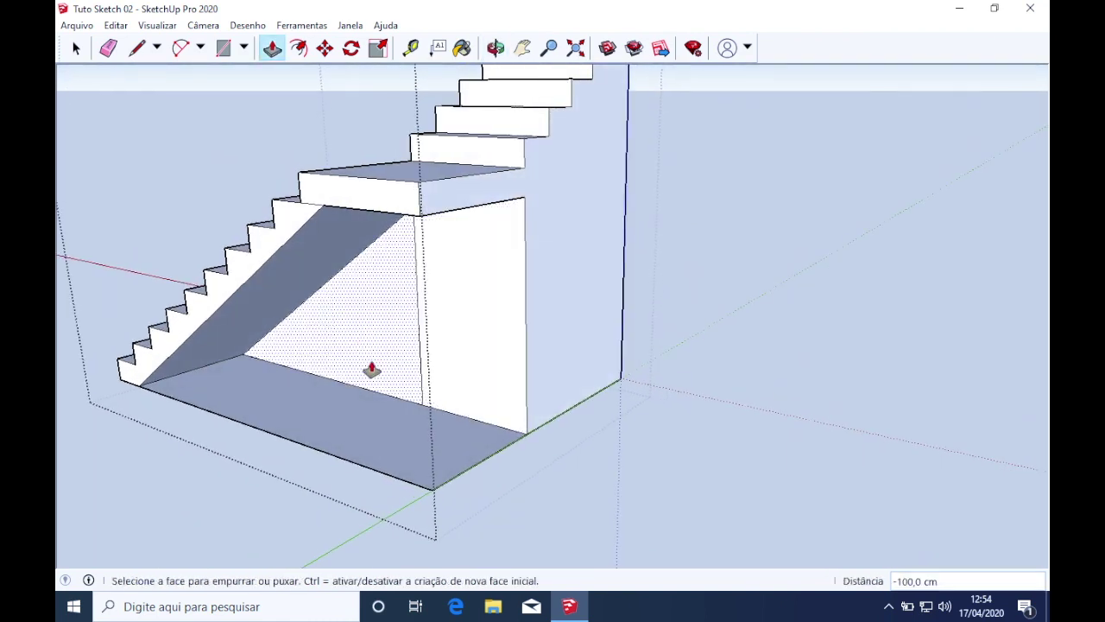
Delete the triangular face under the stairs and erase the floor edge beneath
{"action": "key", "text": "space"}
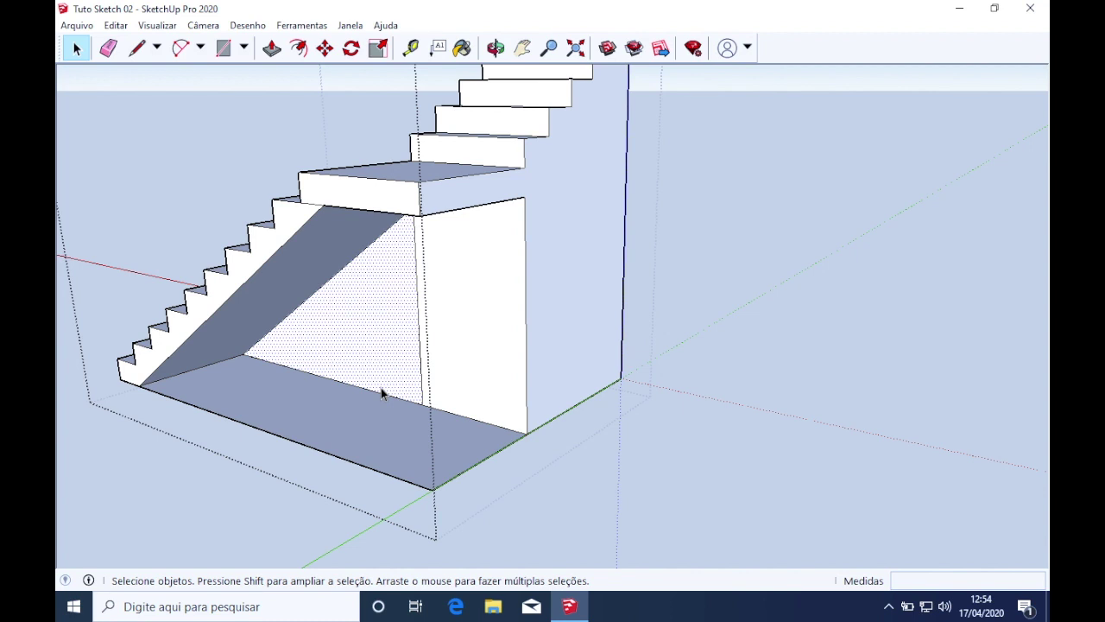
{"action": "key", "text": "Delete"}
{"action": "key", "text": "e"}
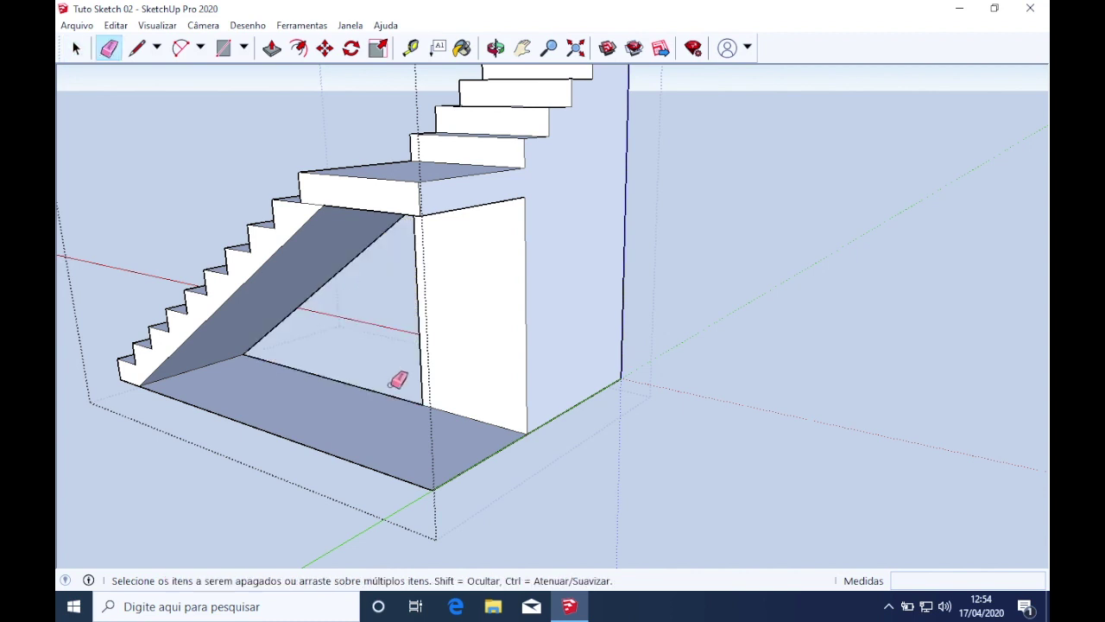
{"action": "left_click", "coordinate": [373, 468]}
{"action": "mouse_move", "coordinate": [489, 488]}
{"action": "middle_mouse_down"}
{"action": "mouse_move", "coordinate": [459, 420]}
{"action": "mouse_move", "coordinate": [345, 491]}
{"action": "mouse_move", "coordinate": [471, 288]}
{"action": "mouse_move", "coordinate": [385, 261]}
{"action": "mouse_move", "coordinate": [348, 267]}
{"action": "mouse_move", "coordinate": [343, 291]}
{"action": "middle_mouse_up"}
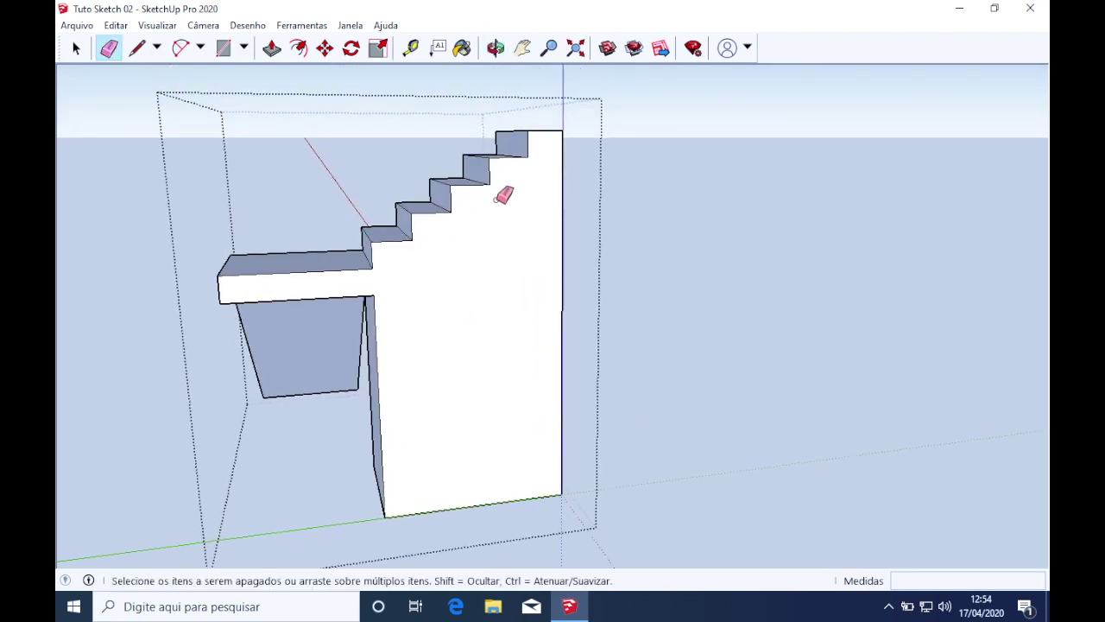
Draw a 15 cm line from the top step's corner
{"action": "key", "text": "l"}
{"action": "left_click", "coordinate": [527, 156]}
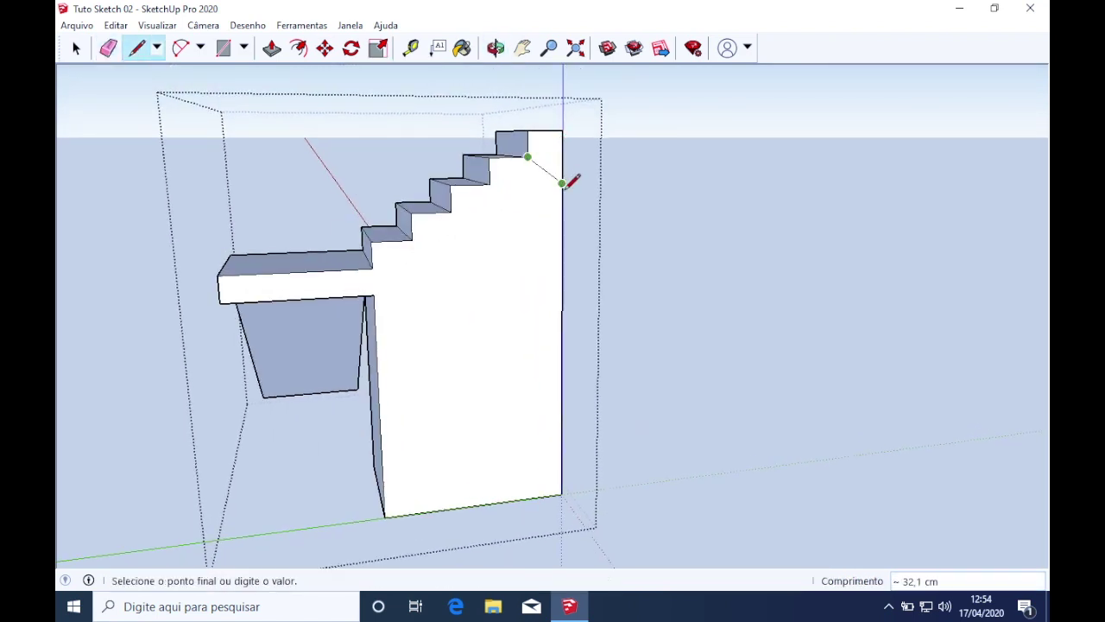
{"action": "scroll", "coordinate": [542, 182], "scroll_direction": "up", "scroll_amount": 3}
{"action": "key", "text": "Escape"}
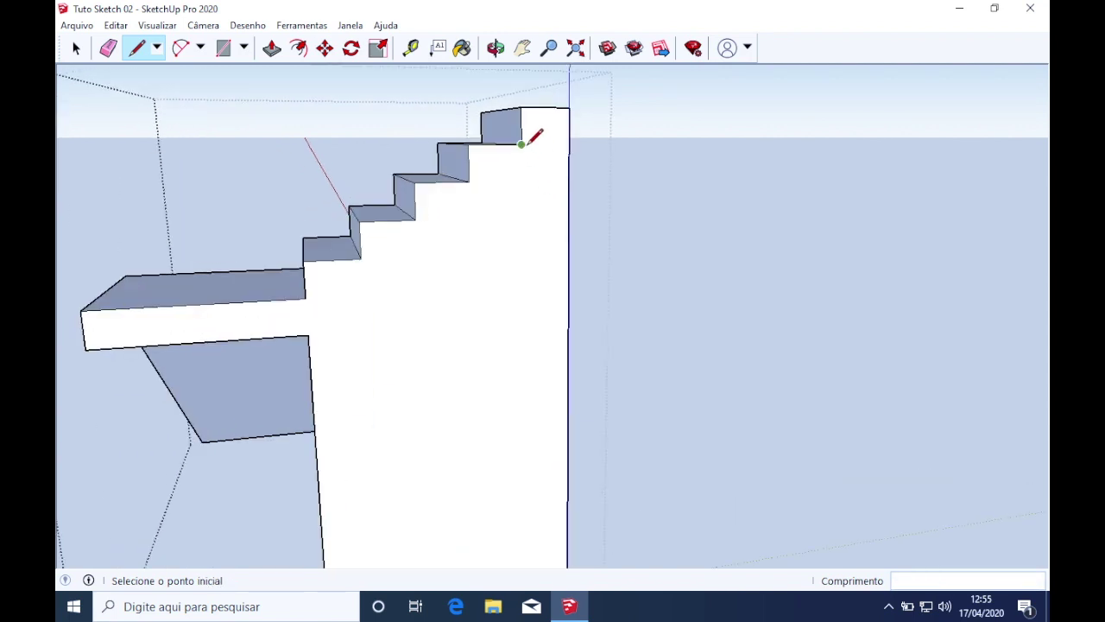
{"action": "left_click", "coordinate": [524, 143]}
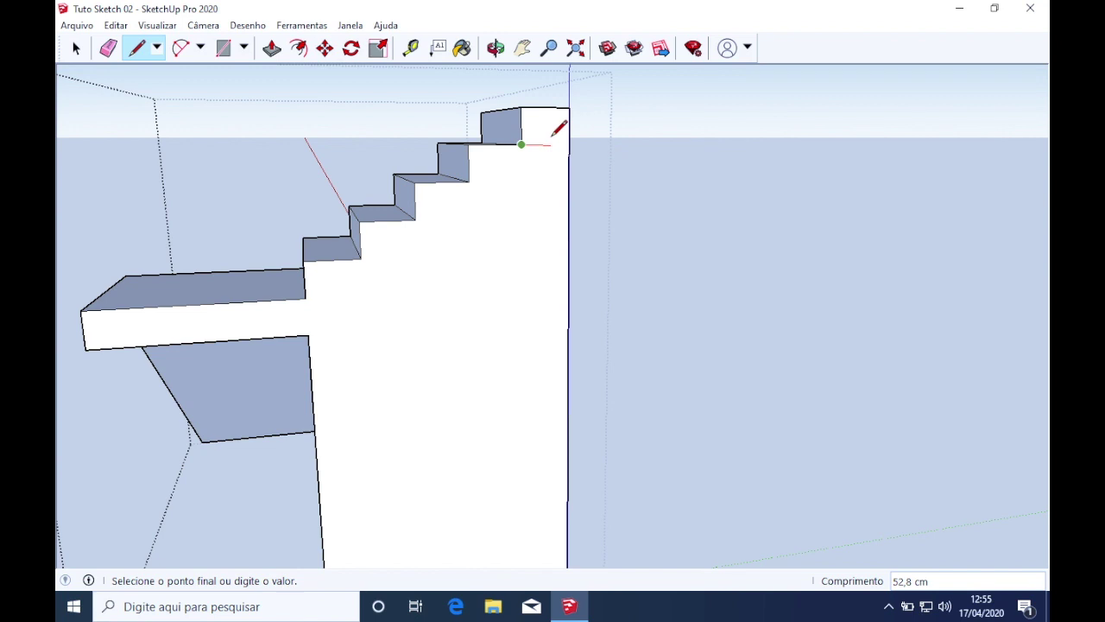
{"action": "scroll", "coordinate": [559, 129], "scroll_direction": "up", "scroll_amount": 2}
{"action": "type", "text": "15"}
{"action": "key", "text": "Return"}
{"action": "middle_click_drag", "start_coordinate": [567, 127], "coordinate": [533, 136]}
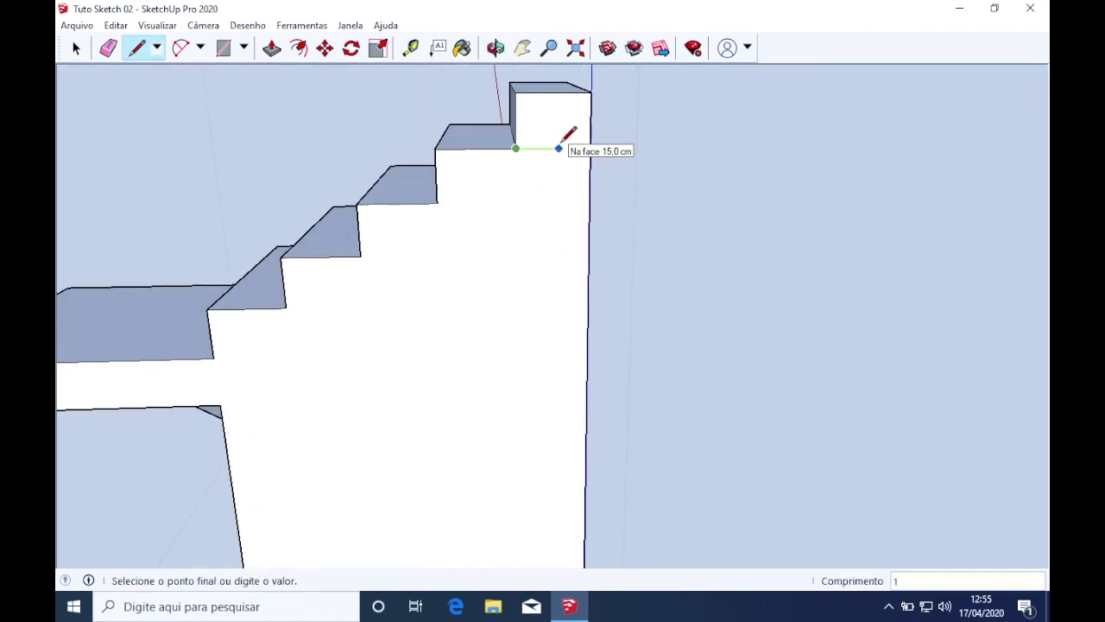
{"action": "key", "text": "space"}
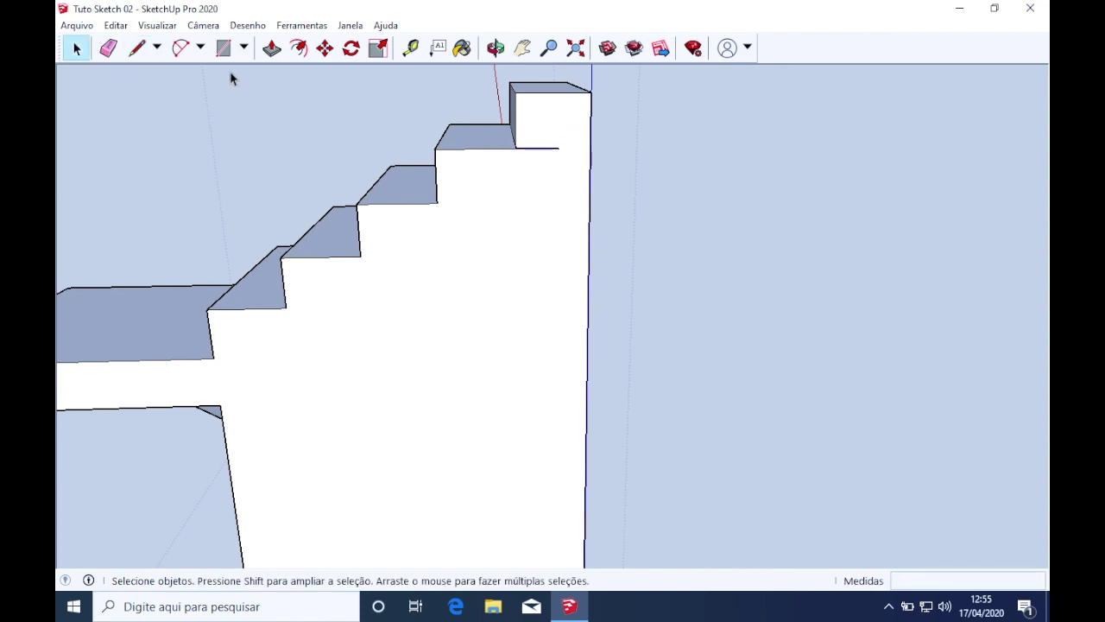
Rotate that edge to 45° about the top stair corner
{"action": "left_click", "coordinate": [351, 47]}
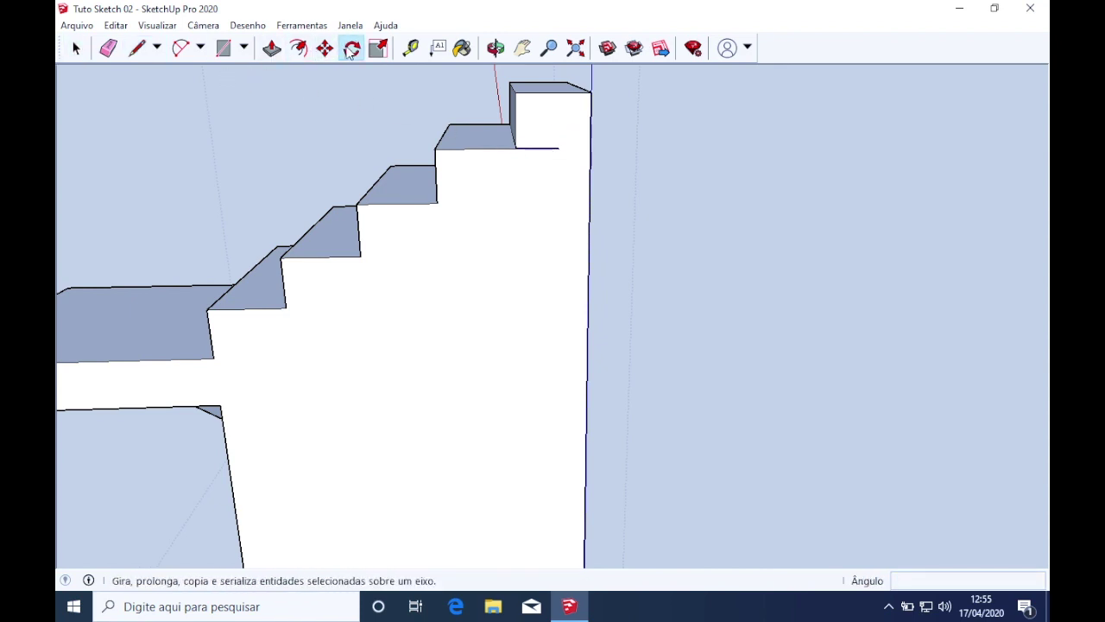
{"action": "left_click", "coordinate": [516, 149]}
{"action": "left_click", "coordinate": [561, 149]}
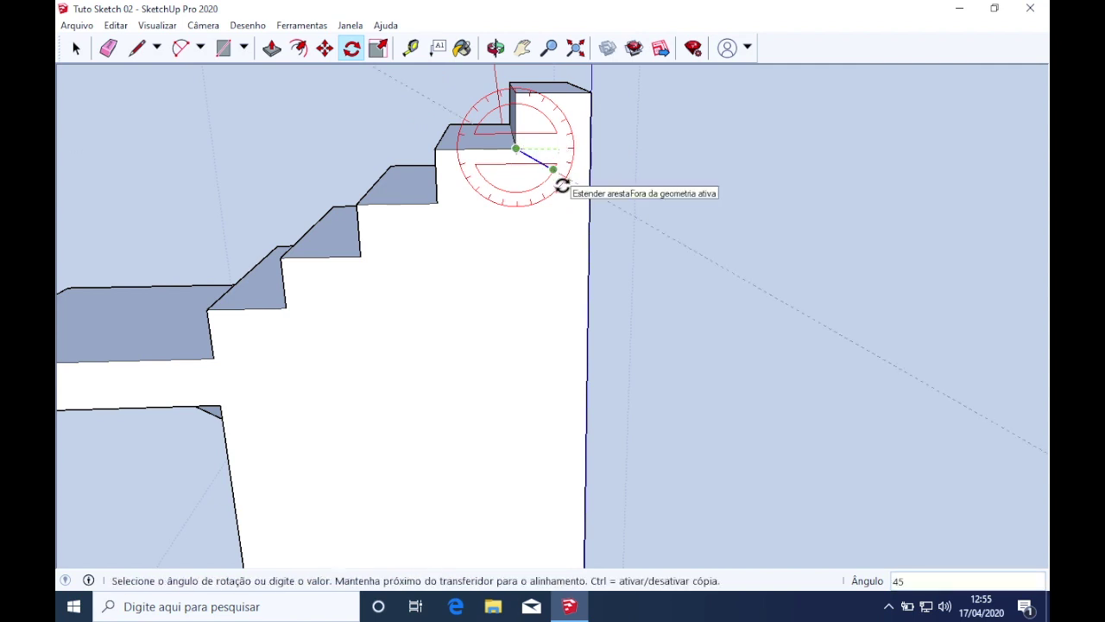
{"action": "key", "text": "Return"}
{"action": "scroll", "coordinate": [537, 230], "scroll_direction": "down", "scroll_amount": 1}
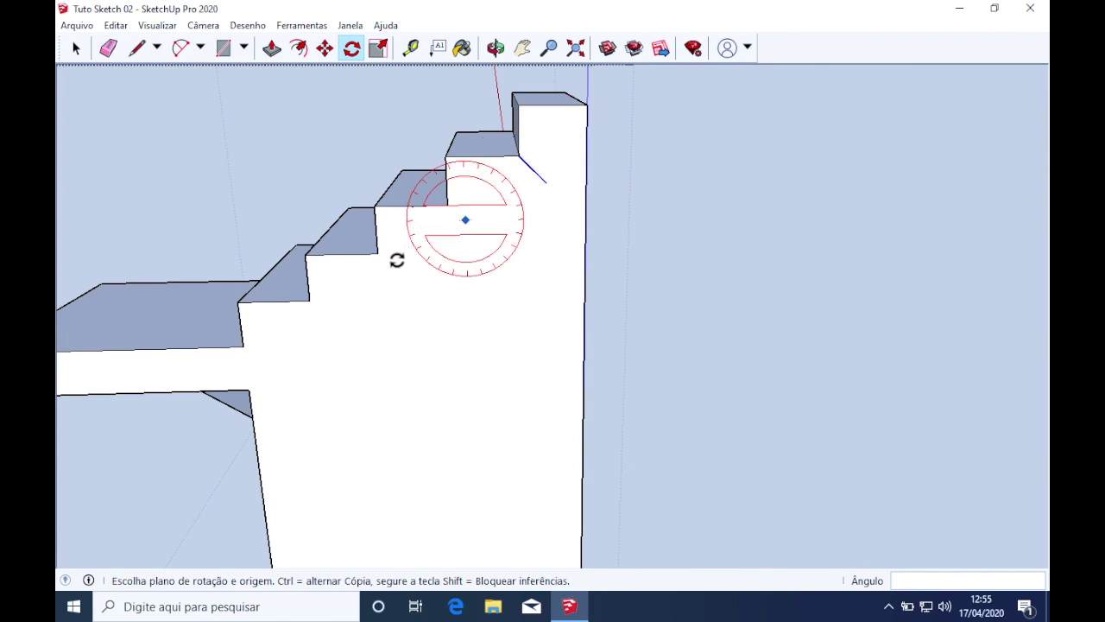
Draw a line from the landing's lower corner to the rotated edge's tip
{"action": "key", "text": "l"}
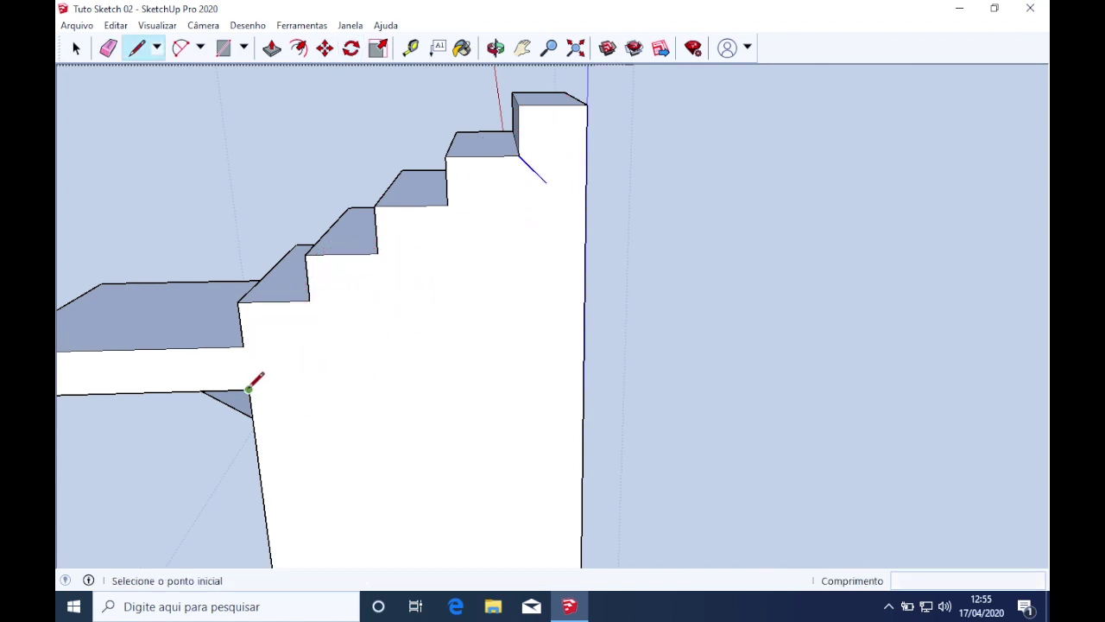
{"action": "left_click", "coordinate": [249, 389]}
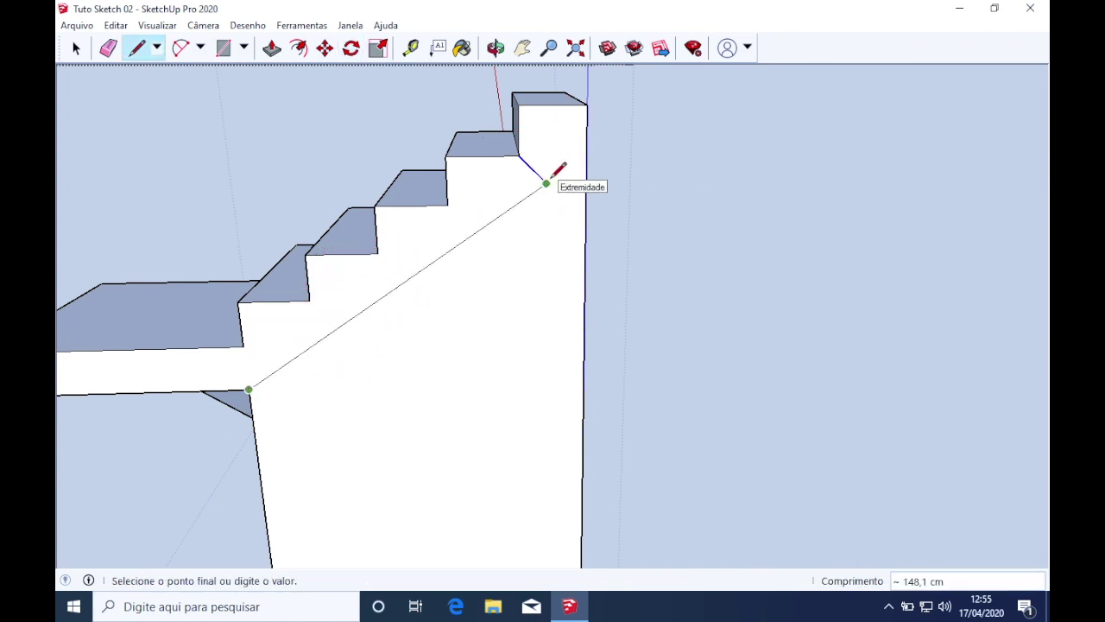
{"action": "left_click", "coordinate": [548, 181]}
{"action": "scroll", "coordinate": [591, 176], "scroll_direction": "down", "scroll_amount": 3}
{"action": "middle_click_drag", "start_coordinate": [575, 217], "coordinate": [523, 247]}
Erase the short stray edge near the top step
{"action": "left_click", "coordinate": [563, 198]}
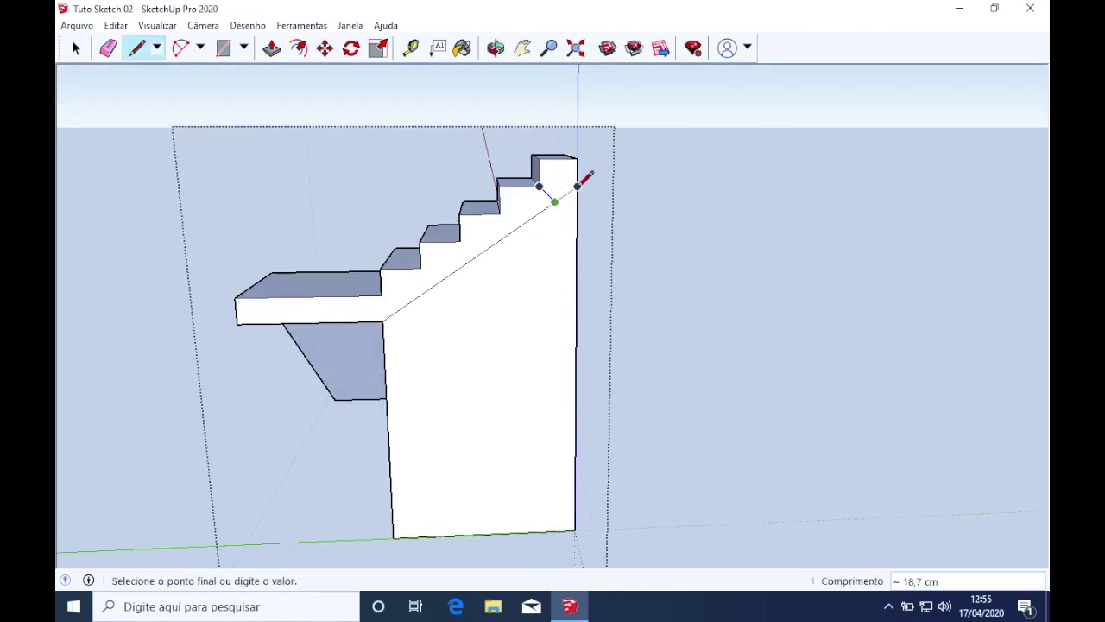
{"action": "key", "text": "e"}
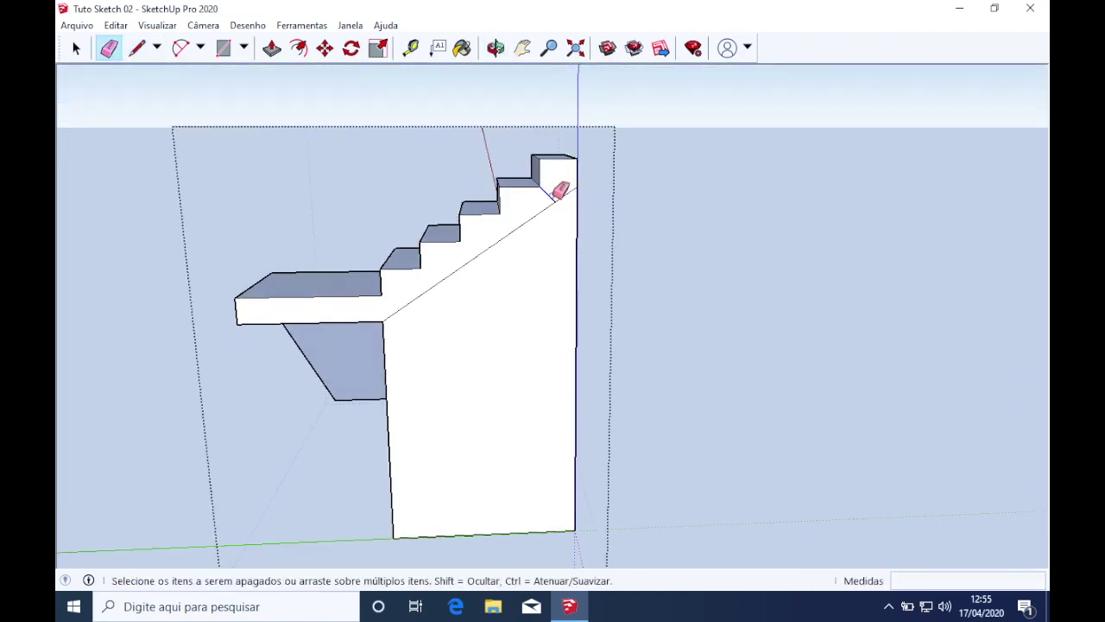
{"action": "left_click", "coordinate": [553, 196]}
{"action": "mouse_move", "coordinate": [589, 280]}
{"action": "middle_mouse_down"}
{"action": "mouse_move", "coordinate": [475, 322]}
{"action": "mouse_move", "coordinate": [291, 340]}
{"action": "mouse_move", "coordinate": [446, 307]}
{"action": "mouse_move", "coordinate": [521, 318]}
{"action": "middle_mouse_up"}
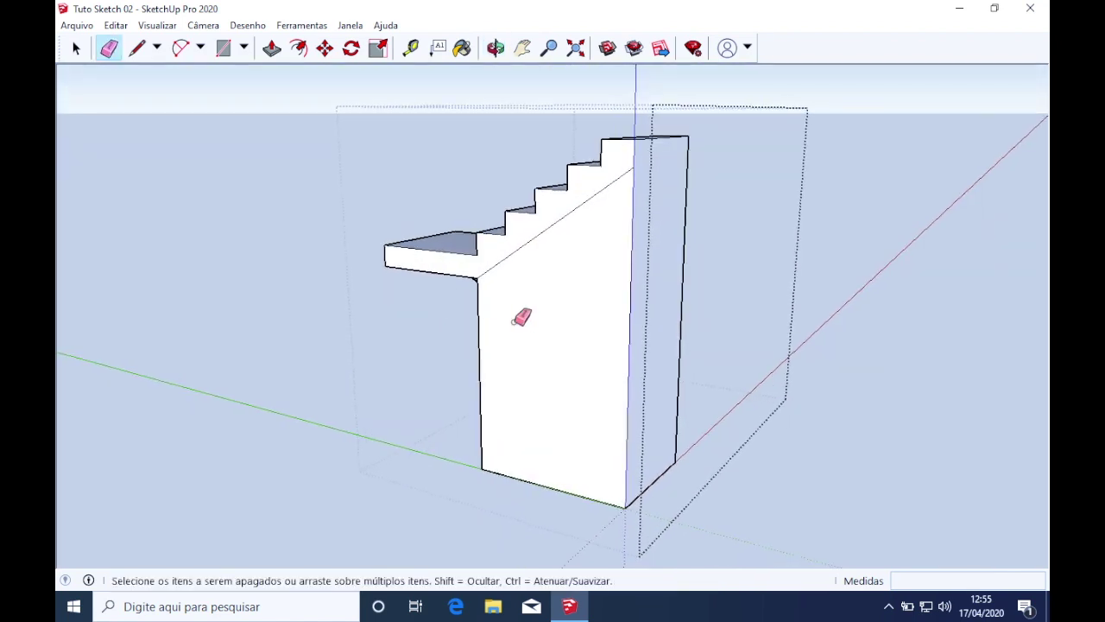
Push/Pull the face below the stair diagonal in about 79 cm to hollow the block
{"action": "key", "text": "p"}
{"action": "left_click", "coordinate": [587, 374]}
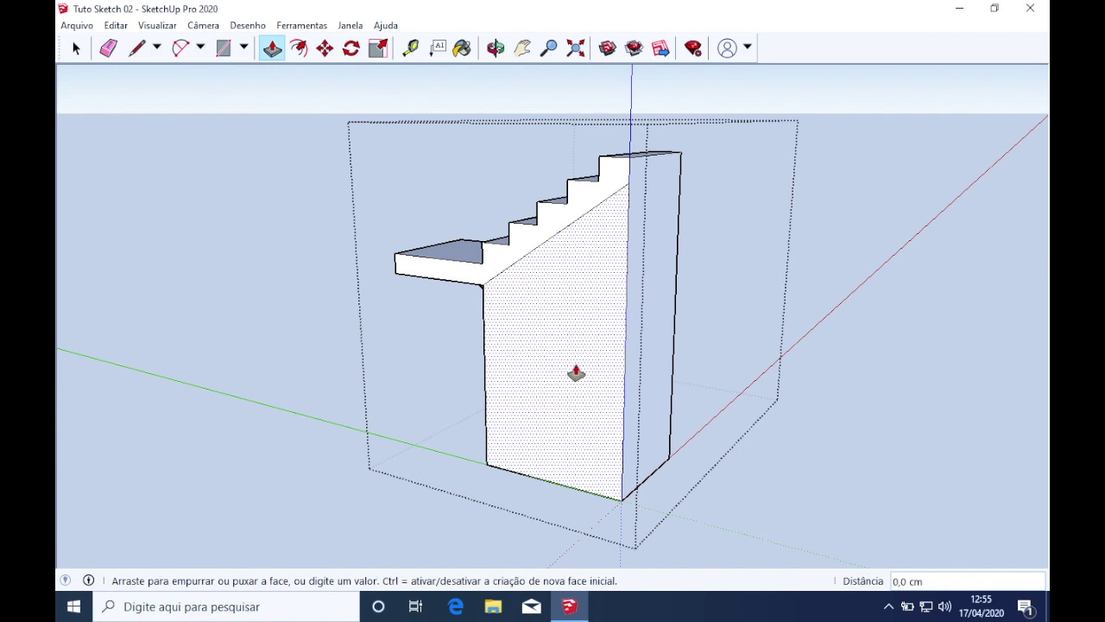
{"action": "left_click", "coordinate": [674, 345]}
{"action": "middle_click_drag", "start_coordinate": [674, 370], "coordinate": [461, 403]}
{"action": "left_click", "coordinate": [464, 402]}
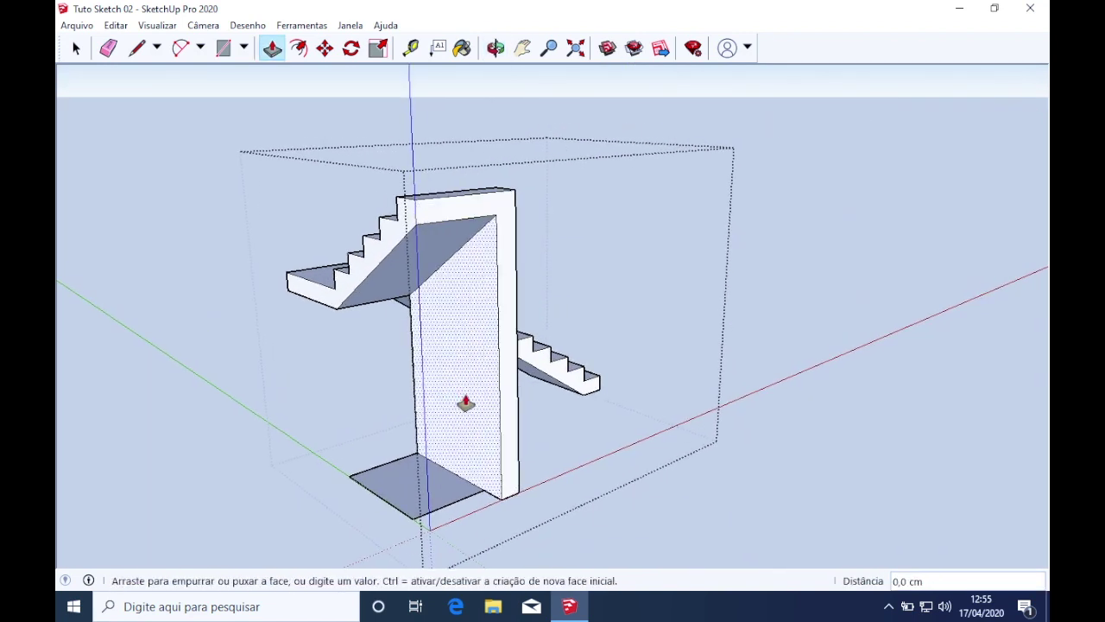
{"action": "left_click", "coordinate": [519, 394]}
Erase the leftover floor face's edges and orbit around the staircase to check it
{"action": "key", "text": "e"}
{"action": "left_click_drag", "start_coordinate": [380, 463], "coordinate": [371, 489]}
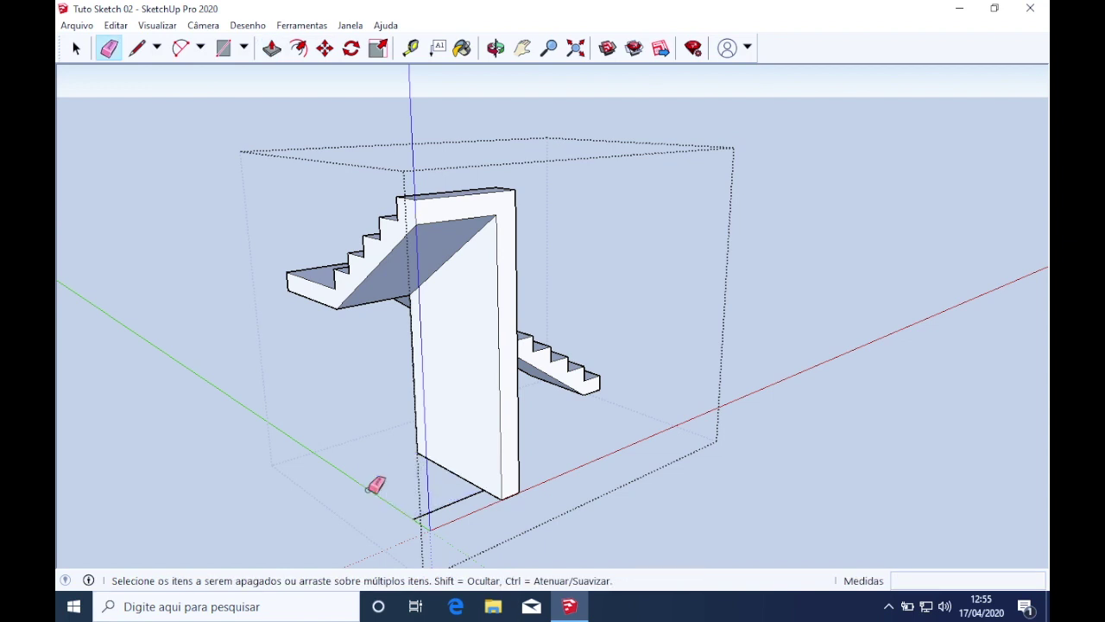
{"action": "mouse_move", "coordinate": [556, 444]}
{"action": "middle_mouse_down"}
{"action": "mouse_move", "coordinate": [74, 449]}
{"action": "mouse_move", "coordinate": [649, 441]}
{"action": "mouse_move", "coordinate": [585, 419]}
{"action": "middle_mouse_up"}
{"action": "key", "text": "p"}
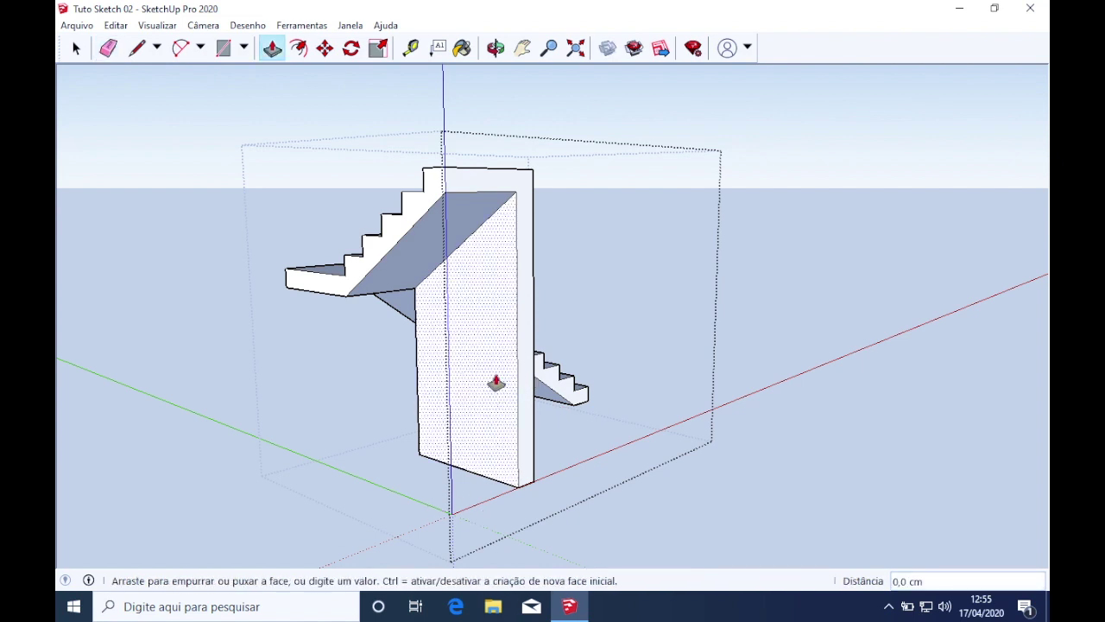
{"action": "middle_click_drag", "start_coordinate": [507, 298], "coordinate": [758, 332]}
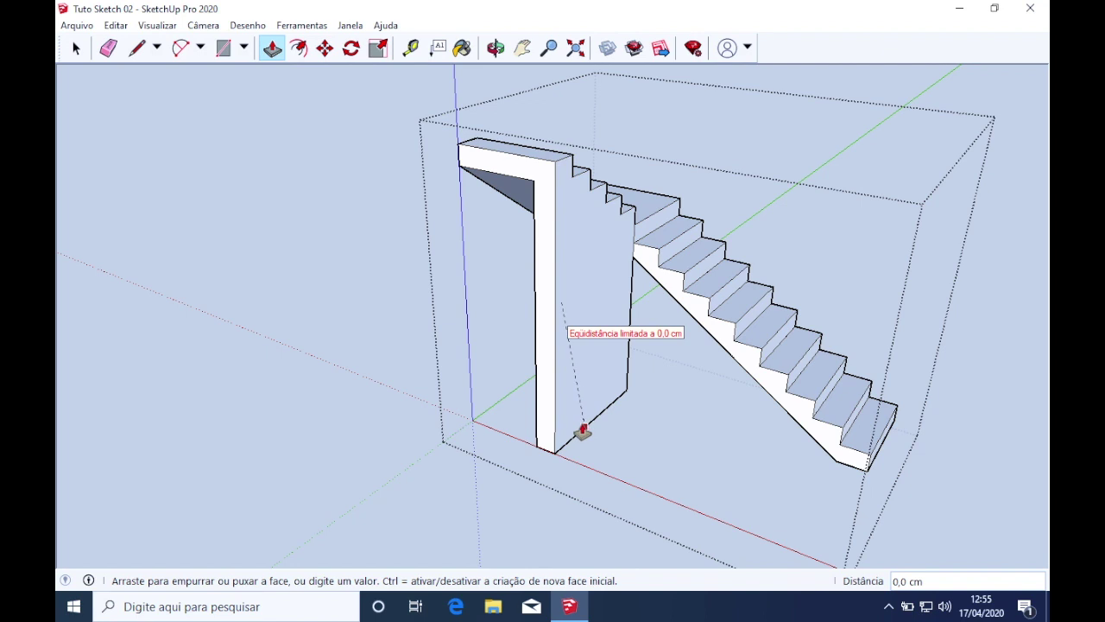
{"action": "middle_click_drag", "start_coordinate": [556, 461], "coordinate": [432, 123]}
{"action": "scroll", "coordinate": [473, 461], "scroll_direction": "up", "scroll_amount": 5}
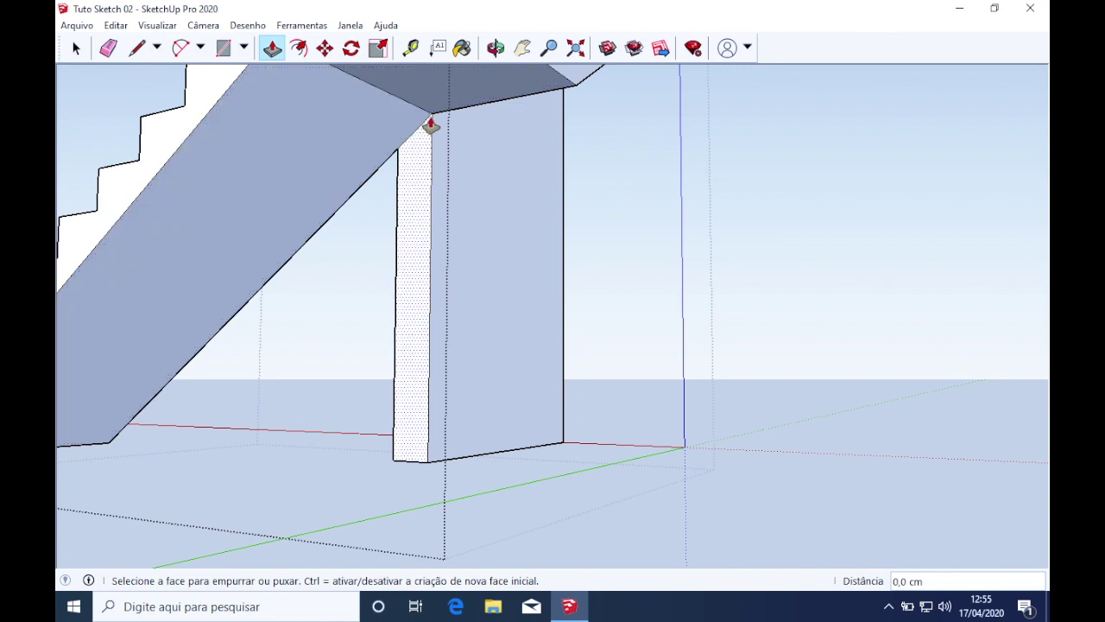
{"action": "scroll", "coordinate": [440, 198], "scroll_direction": "down", "scroll_amount": 6}
{"action": "middle_click_drag", "start_coordinate": [439, 197], "coordinate": [114, 357]}
Select the wall's side face with its edges and Move-copy it about 21 cm over
{"action": "middle_click_drag", "start_coordinate": [540, 313], "coordinate": [521, 331]}
{"action": "key", "text": "space"}
{"action": "left_click", "coordinate": [518, 325]}
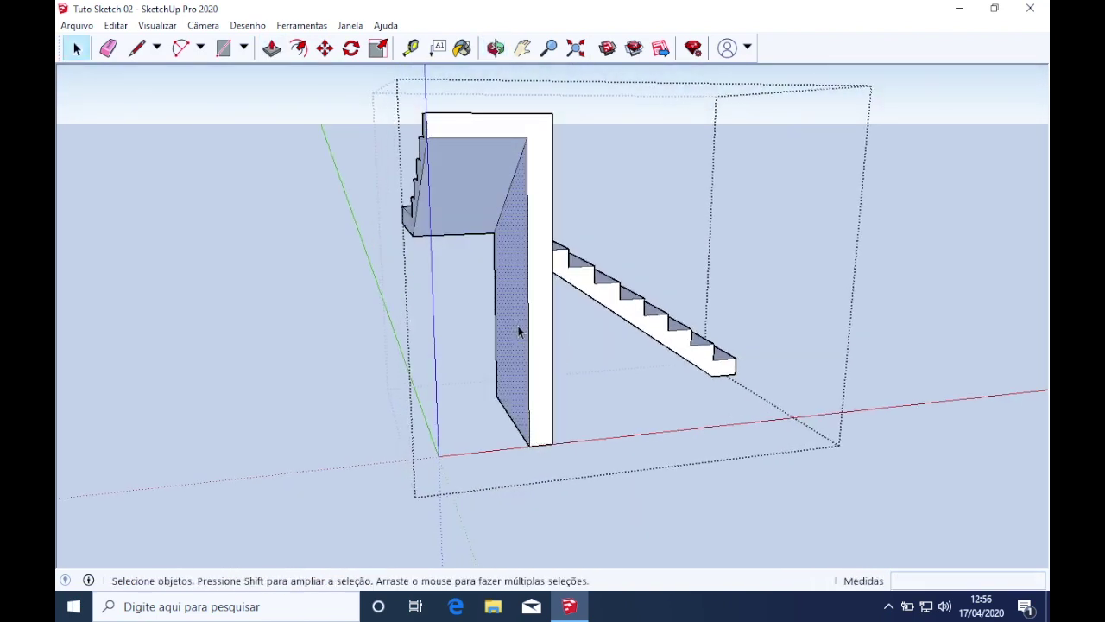
{"action": "left_click", "coordinate": [518, 330]}
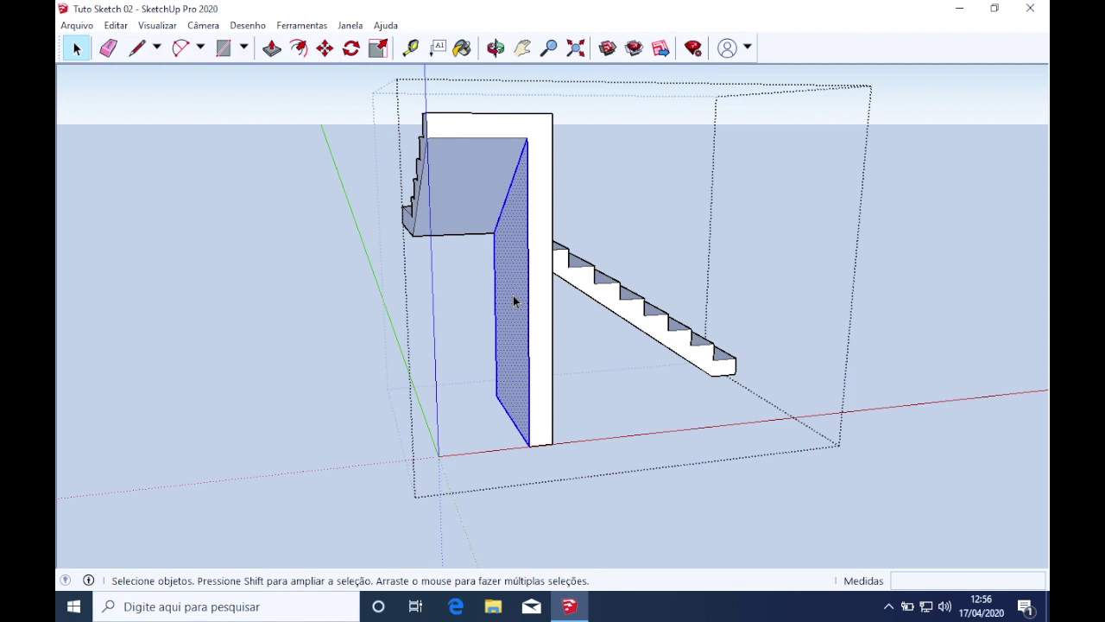
{"action": "key", "text": "m"}
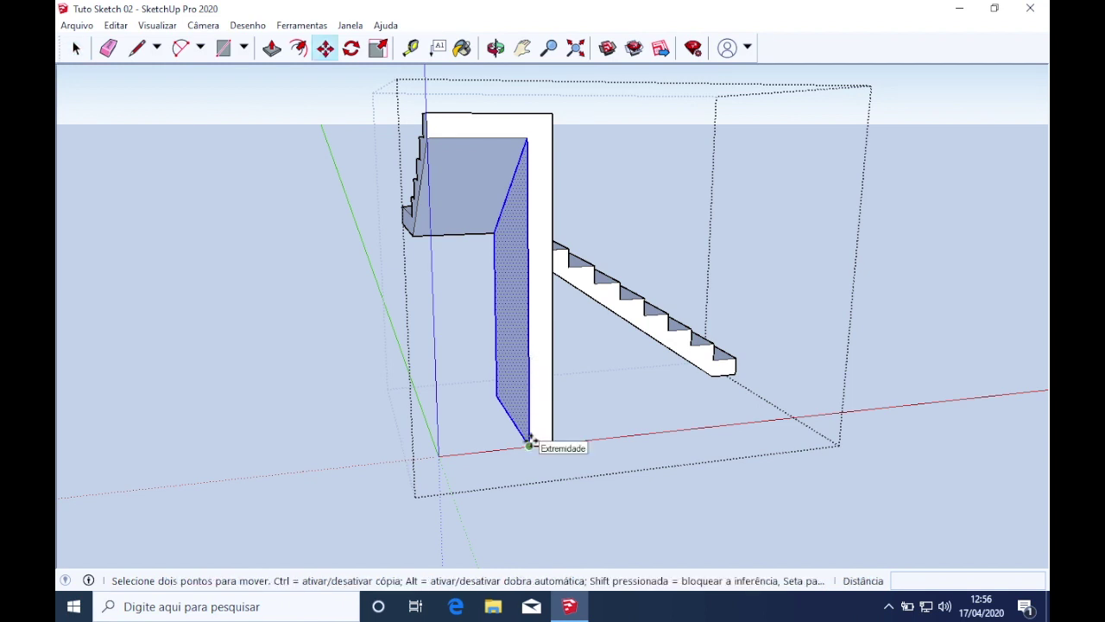
{"action": "left_click", "coordinate": [531, 442]}
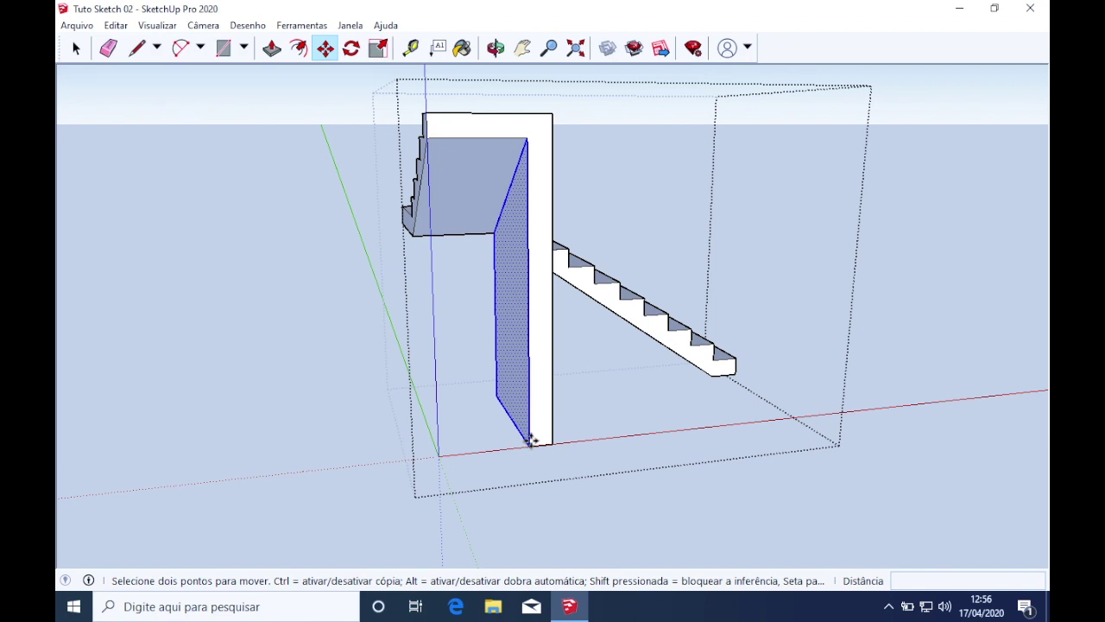
{"action": "key", "text": "ctrl"}
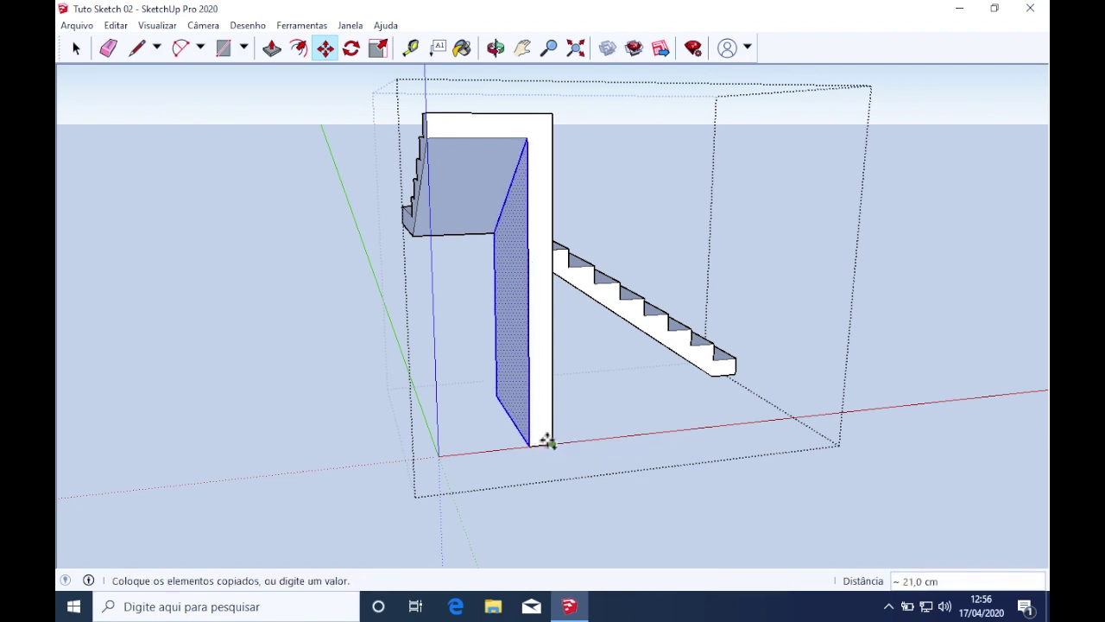
{"action": "left_click", "coordinate": [557, 445]}
Push the wall face in 21 cm, then push it through to remove the wall
{"action": "middle_click_drag", "start_coordinate": [604, 370], "coordinate": [177, 362]}
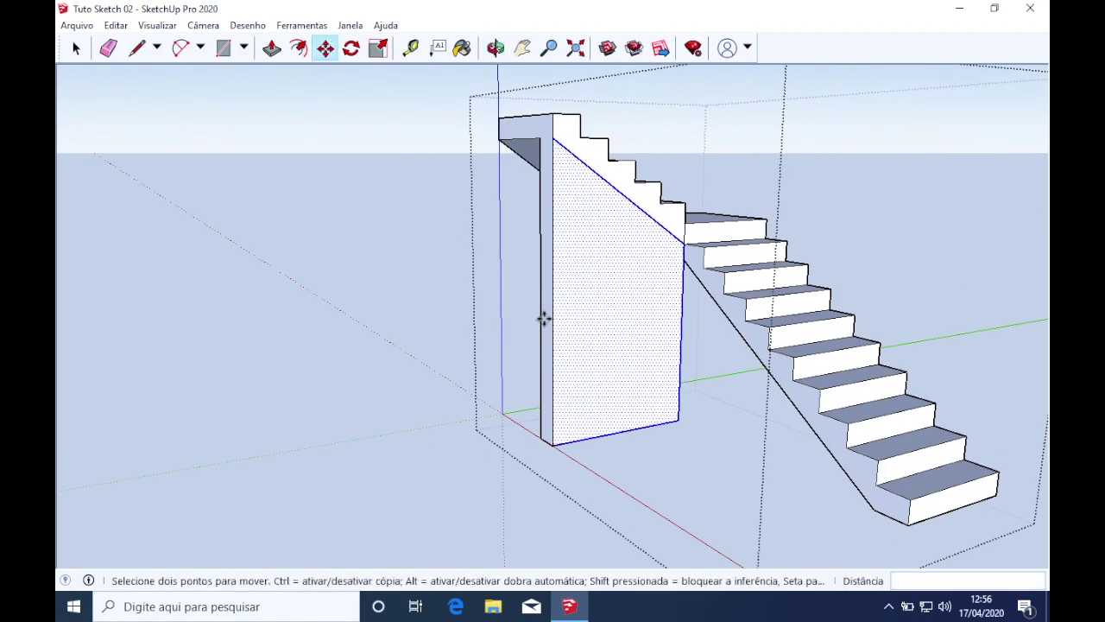
{"action": "key", "text": "p"}
{"action": "left_click", "coordinate": [611, 308]}
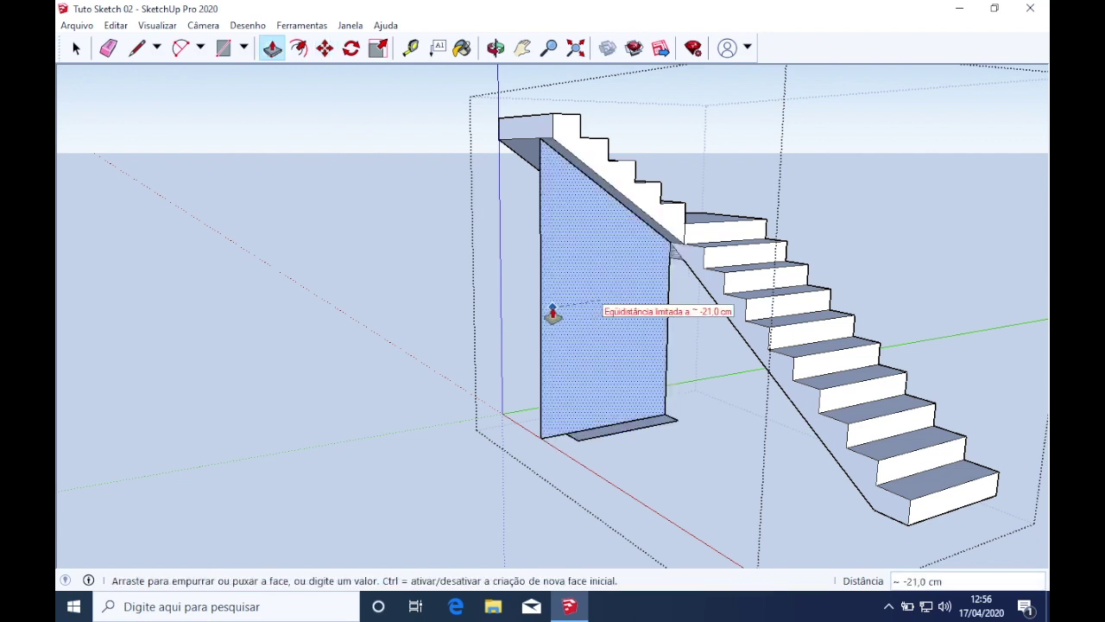
{"action": "left_click", "coordinate": [553, 312]}
{"action": "left_click", "coordinate": [546, 380]}
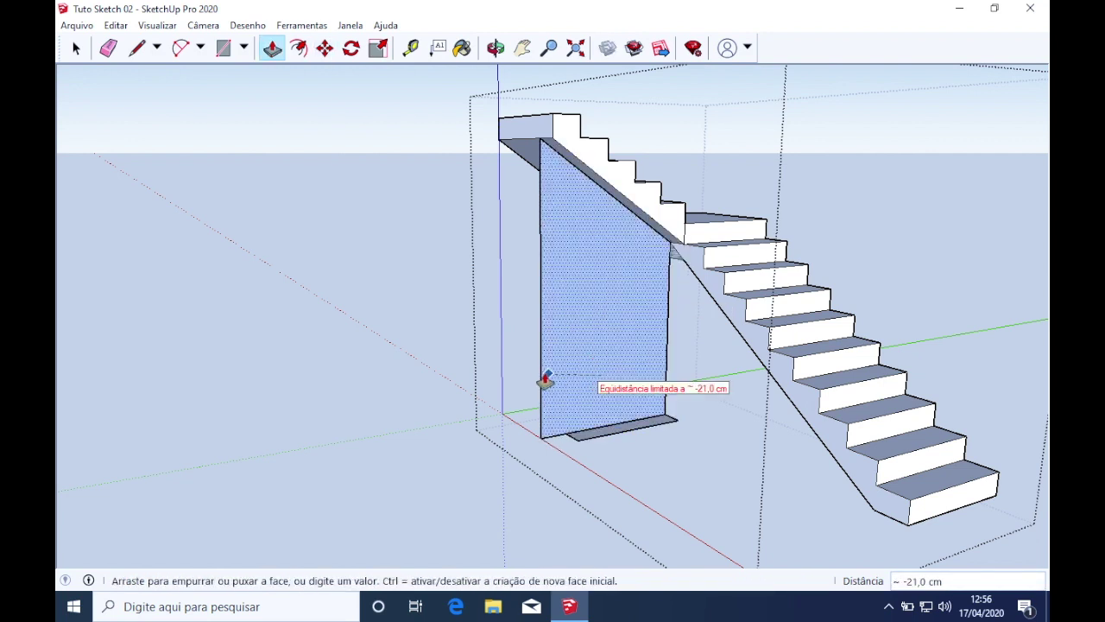
{"action": "left_click", "coordinate": [542, 378]}
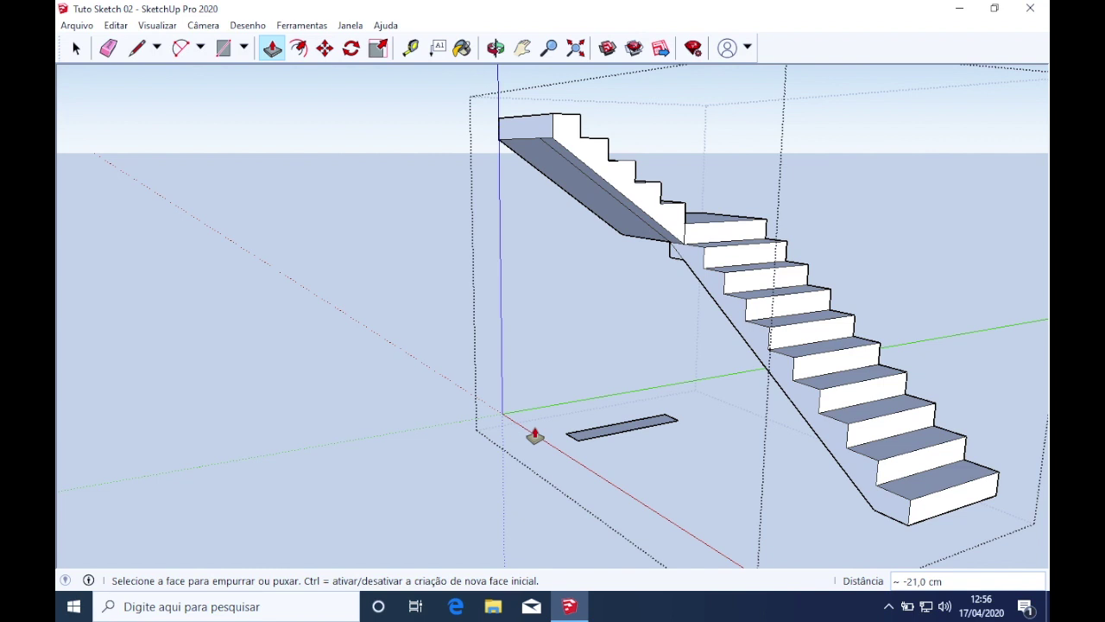
Erase the small leftover sliver on the floor and orbit to look under the stairs
{"action": "key", "text": "e"}
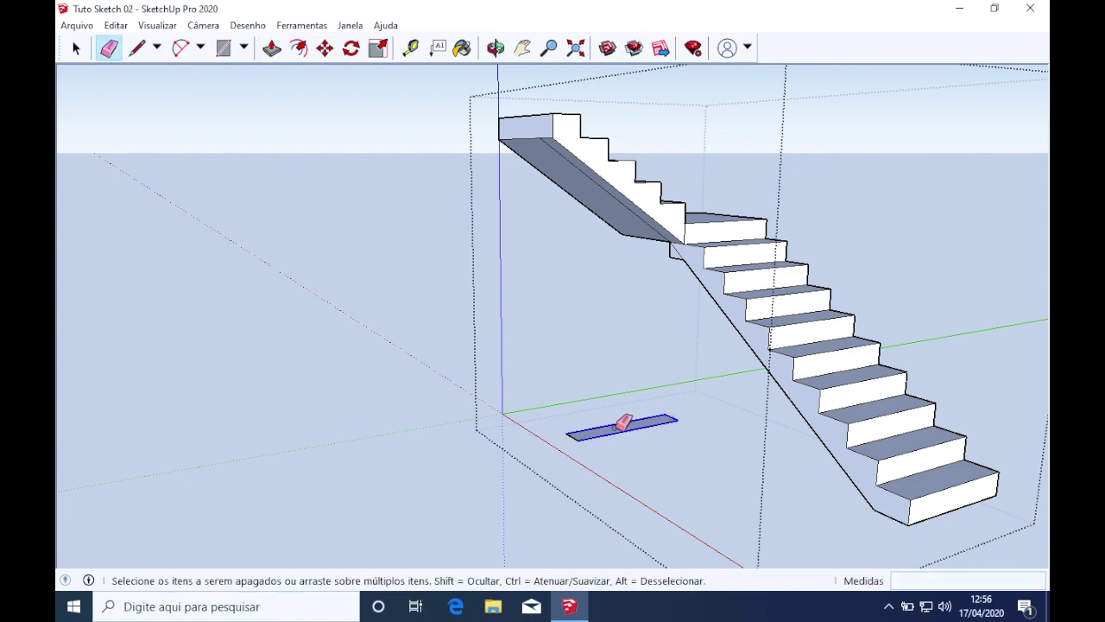
{"action": "left_click", "coordinate": [585, 432]}
{"action": "scroll", "coordinate": [654, 234], "scroll_direction": "up", "scroll_amount": 4}
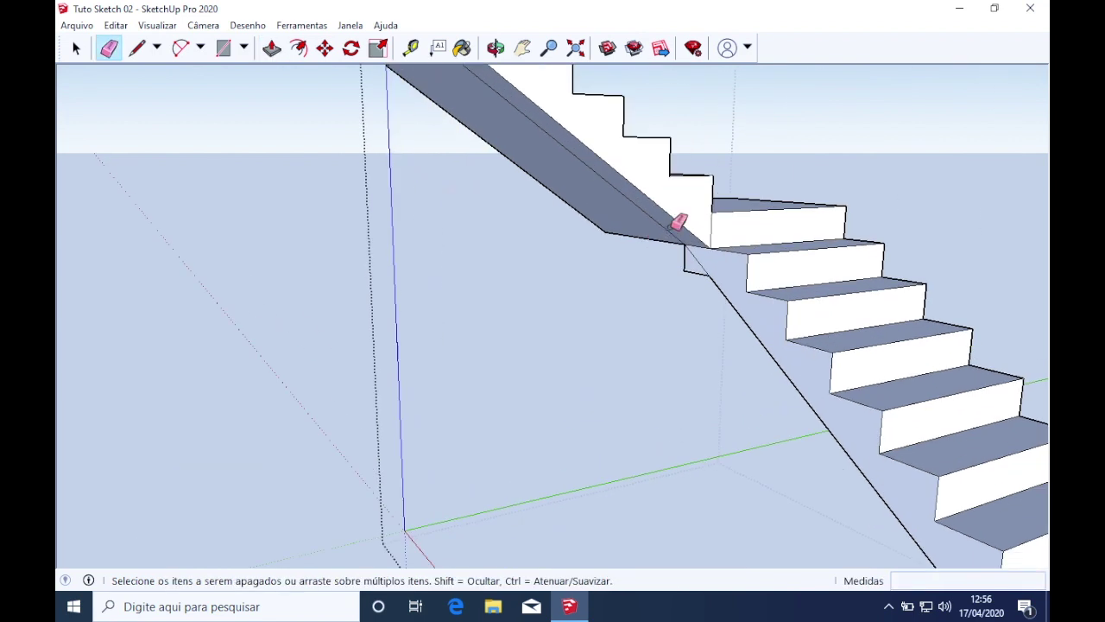
{"action": "scroll", "coordinate": [671, 291], "scroll_direction": "down", "scroll_amount": 3}
{"action": "mouse_move", "coordinate": [671, 311]}
{"action": "middle_mouse_down"}
{"action": "mouse_move", "coordinate": [1043, 274]}
{"action": "mouse_move", "coordinate": [772, 153]}
{"action": "mouse_move", "coordinate": [922, 141]}
{"action": "mouse_move", "coordinate": [740, 293]}
{"action": "middle_mouse_up"}
{"action": "scroll", "coordinate": [688, 309], "scroll_direction": "up", "scroll_amount": 3}
{"action": "mouse_move", "coordinate": [649, 316]}
{"action": "middle_mouse_down"}
{"action": "mouse_move", "coordinate": [937, 328]}
{"action": "mouse_move", "coordinate": [573, 259]}
{"action": "mouse_move", "coordinate": [838, 257]}
{"action": "mouse_move", "coordinate": [531, 312]}
{"action": "mouse_move", "coordinate": [797, 308]}
{"action": "mouse_move", "coordinate": [526, 313]}
{"action": "mouse_move", "coordinate": [595, 299]}
{"action": "mouse_move", "coordinate": [768, 306]}
{"action": "mouse_move", "coordinate": [166, 291]}
{"action": "mouse_move", "coordinate": [511, 288]}
{"action": "mouse_move", "coordinate": [782, 308]}
{"action": "mouse_move", "coordinate": [773, 307]}
{"action": "middle_mouse_up"}
Push the lower flight's side face out 100 cm and orbit around to inspect the landing
{"action": "mouse_move", "coordinate": [562, 270]}
{"action": "middle_mouse_down"}
{"action": "mouse_move", "coordinate": [592, 279]}
{"action": "mouse_move", "coordinate": [624, 311]}
{"action": "mouse_move", "coordinate": [579, 311]}
{"action": "middle_mouse_up"}
{"action": "key", "text": "p"}
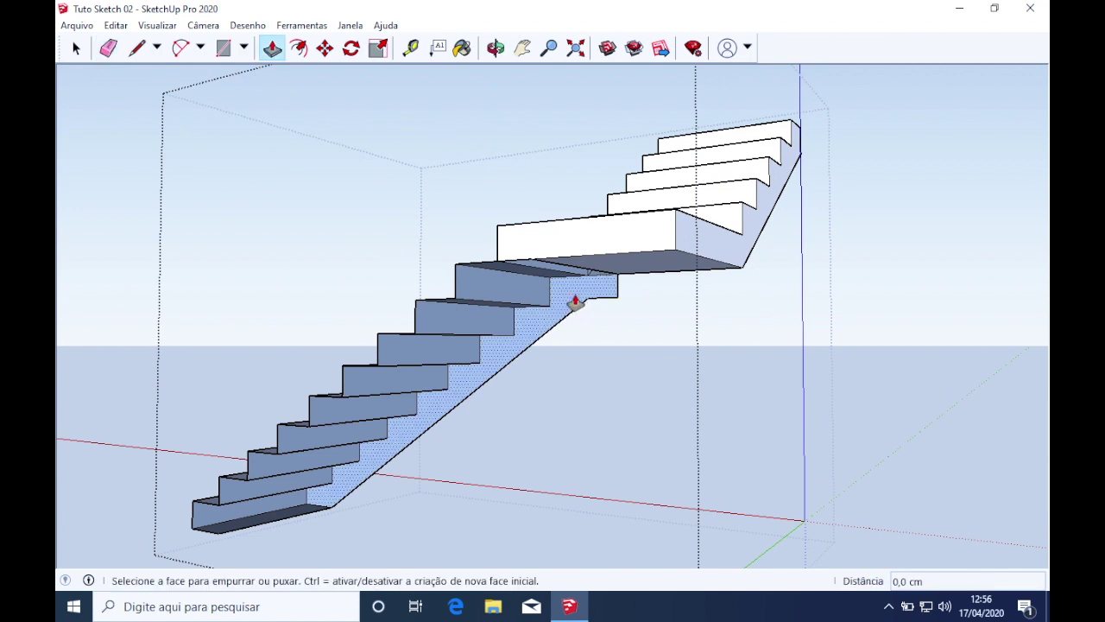
{"action": "left_click_drag", "start_coordinate": [575, 302], "coordinate": [526, 271]}
{"action": "mouse_move", "coordinate": [526, 271]}
{"action": "middle_mouse_down"}
{"action": "mouse_move", "coordinate": [555, 294]}
{"action": "mouse_move", "coordinate": [158, 265]}
{"action": "mouse_move", "coordinate": [585, 318]}
{"action": "mouse_move", "coordinate": [249, 319]}
{"action": "mouse_move", "coordinate": [439, 299]}
{"action": "middle_mouse_up"}
{"action": "key", "text": "e"}
{"action": "middle_click_drag", "start_coordinate": [627, 282], "coordinate": [699, 299]}
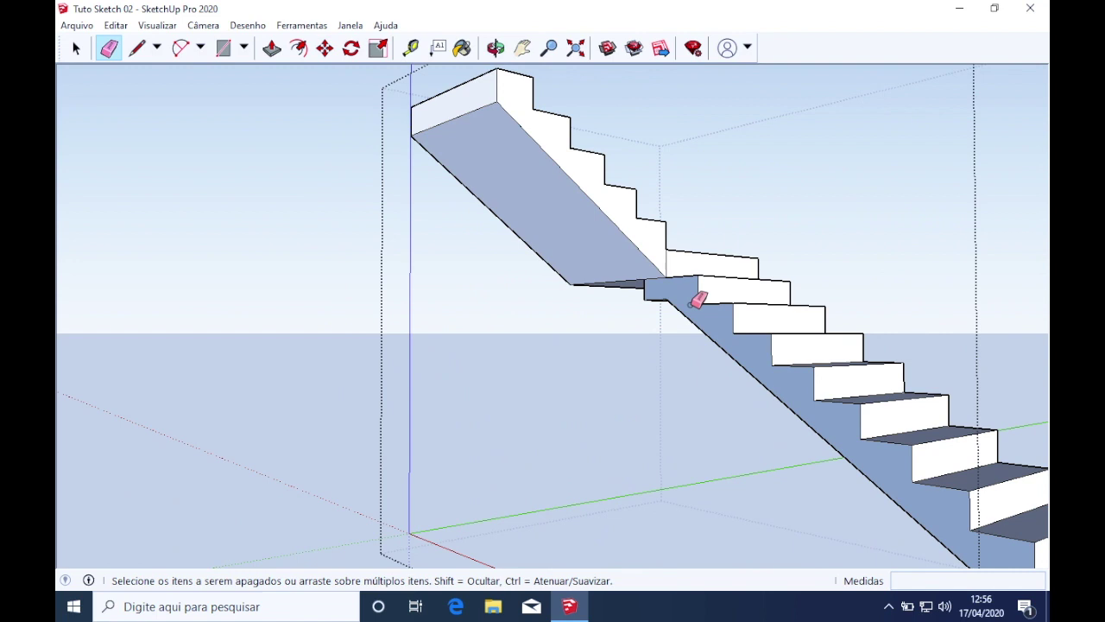
{"action": "scroll", "coordinate": [760, 320], "scroll_direction": "down", "scroll_amount": 4}
{"action": "mouse_move", "coordinate": [823, 340]}
{"action": "middle_mouse_down"}
{"action": "mouse_move", "coordinate": [755, 369]}
{"action": "mouse_move", "coordinate": [861, 342]}
{"action": "mouse_move", "coordinate": [824, 338]}
{"action": "mouse_move", "coordinate": [784, 353]}
{"action": "mouse_move", "coordinate": [853, 367]}
{"action": "mouse_move", "coordinate": [814, 296]}
{"action": "mouse_move", "coordinate": [557, 267]}
{"action": "mouse_move", "coordinate": [772, 261]}
{"action": "mouse_move", "coordinate": [579, 250]}
{"action": "middle_mouse_up"}
{"action": "scroll", "coordinate": [578, 250], "scroll_direction": "up", "scroll_amount": 1}
{"action": "mouse_move", "coordinate": [648, 278]}
{"action": "middle_mouse_down"}
{"action": "mouse_move", "coordinate": [210, 286]}
{"action": "mouse_move", "coordinate": [717, 331]}
{"action": "mouse_move", "coordinate": [785, 301]}
{"action": "middle_mouse_up"}
{"action": "key", "text": "space"}
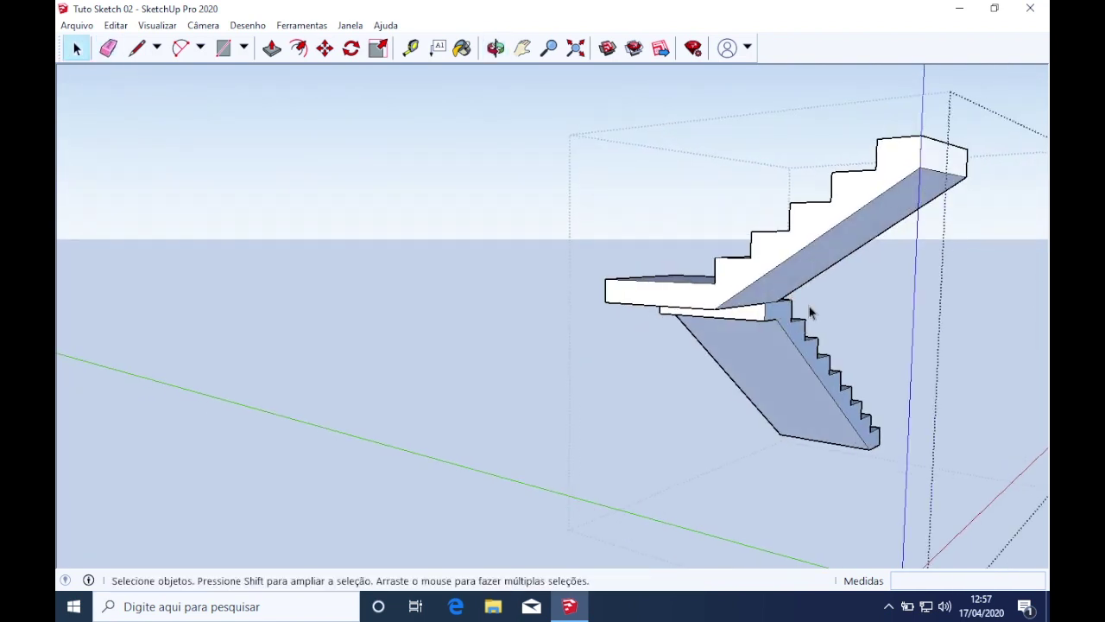
{"action": "right_click", "coordinate": [782, 322]}
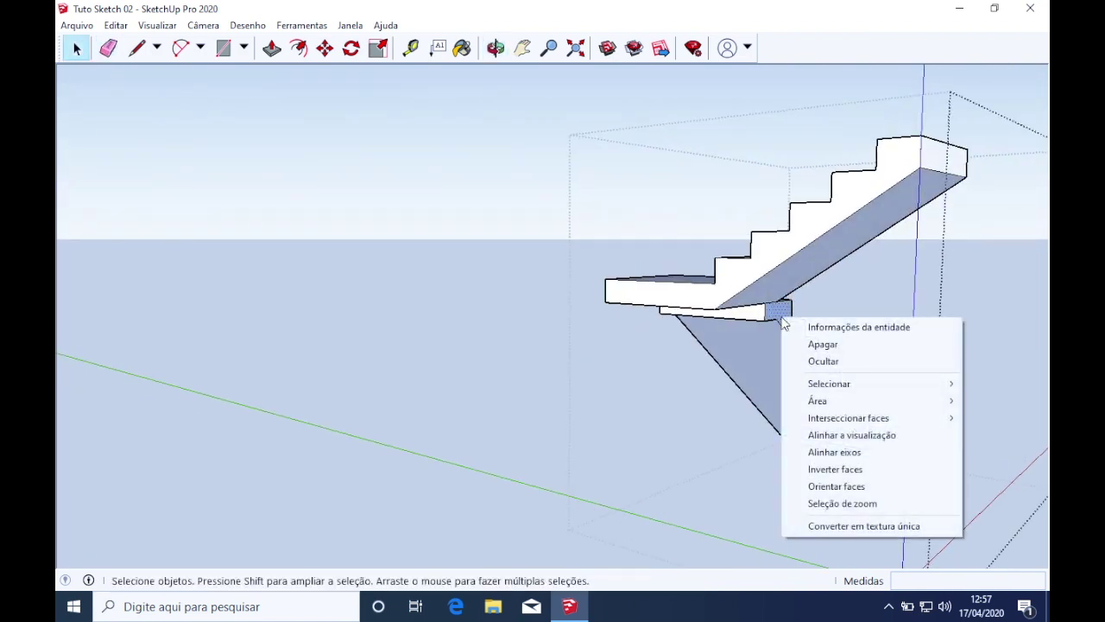
{"action": "left_click", "coordinate": [819, 467]}
{"action": "middle_click_drag", "start_coordinate": [775, 429], "coordinate": [787, 325]}
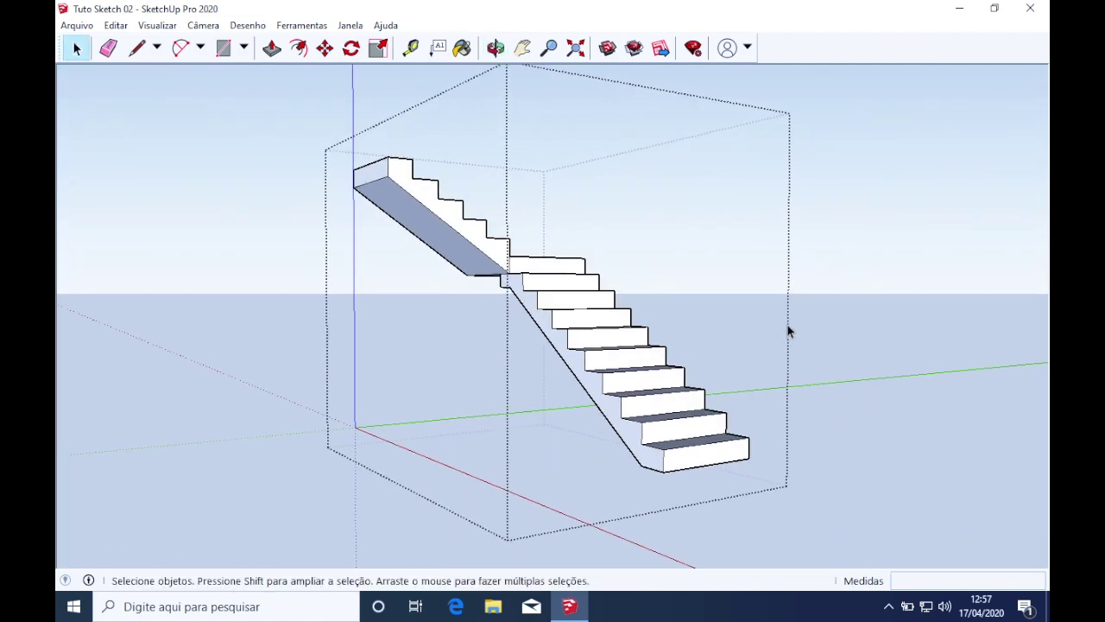
{"action": "scroll", "coordinate": [788, 325], "scroll_direction": "up", "scroll_amount": 5}
{"action": "scroll", "coordinate": [399, 308], "scroll_direction": "down", "scroll_amount": 6}
{"action": "middle_click_drag", "start_coordinate": [400, 308], "coordinate": [488, 341]}
{"action": "middle_click_drag", "start_coordinate": [602, 141], "coordinate": [516, 277]}
{"action": "scroll", "coordinate": [578, 254], "scroll_direction": "up", "scroll_amount": 2}
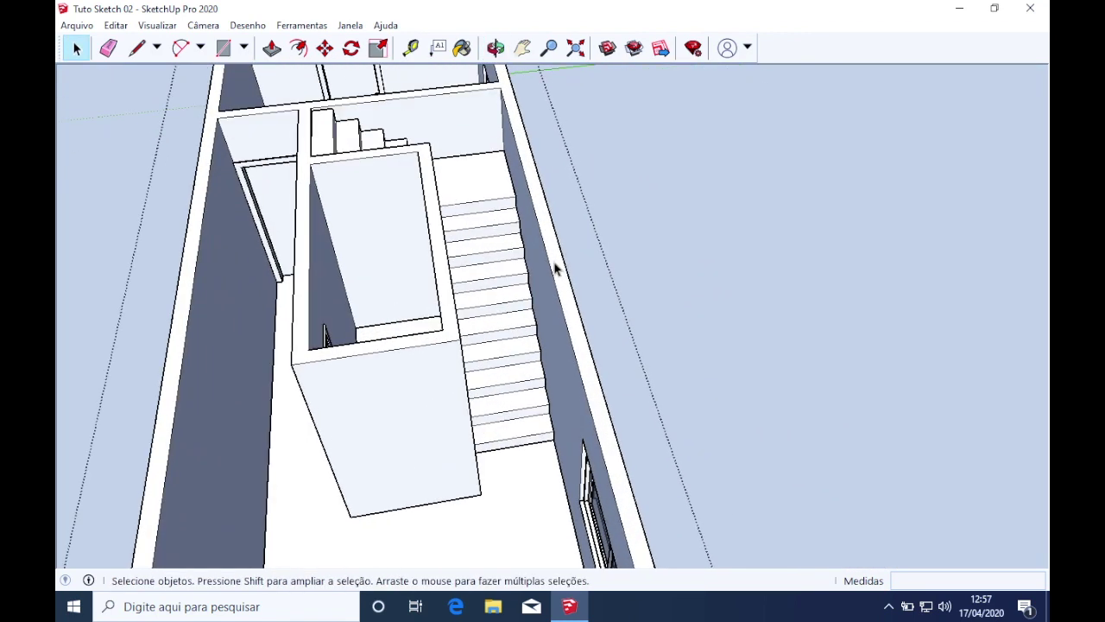
{"action": "middle_click_drag", "start_coordinate": [506, 246], "coordinate": [507, 261]}
{"action": "left_click", "coordinate": [489, 285]}
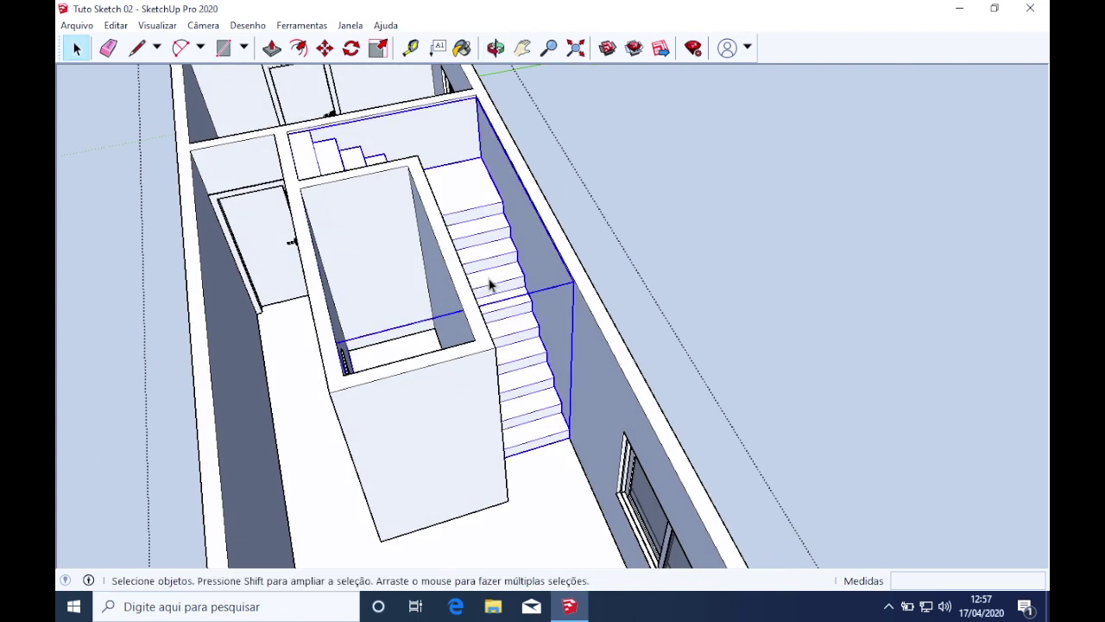
{"action": "scroll", "coordinate": [514, 313], "scroll_direction": "down", "scroll_amount": 3}
{"action": "middle_click_drag", "start_coordinate": [506, 308], "coordinate": [439, 303]}
{"action": "scroll", "coordinate": [518, 287], "scroll_direction": "up", "scroll_amount": 3}
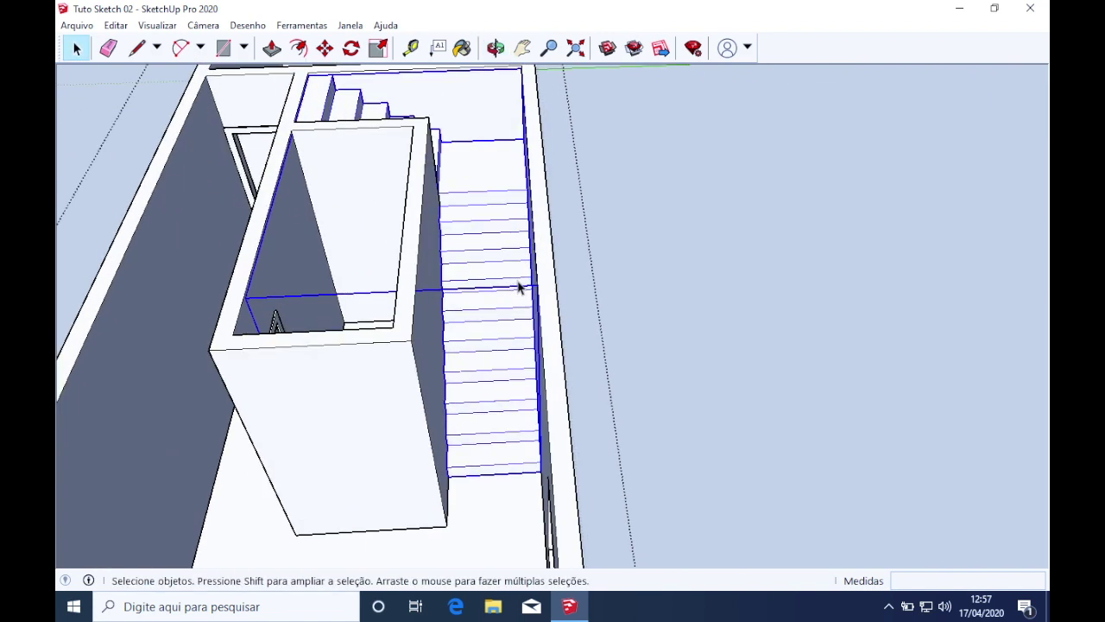
{"action": "scroll", "coordinate": [519, 287], "scroll_direction": "down", "scroll_amount": 5}
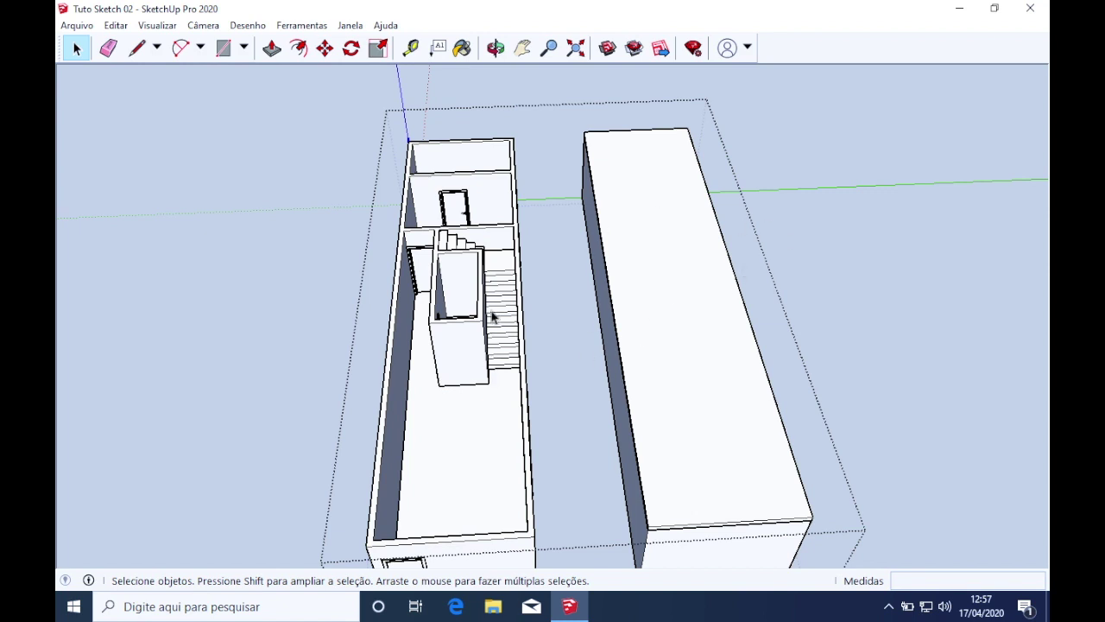
{"action": "middle_click_drag", "start_coordinate": [496, 320], "coordinate": [562, 271]}
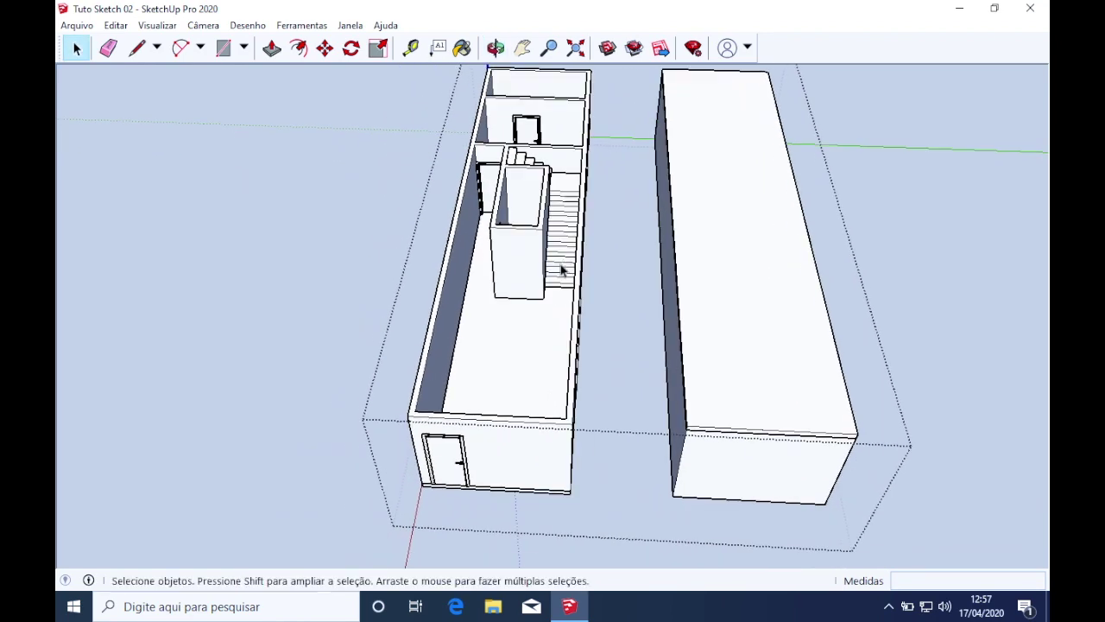
{"action": "scroll", "coordinate": [561, 270], "scroll_direction": "up", "scroll_amount": 2}
{"action": "scroll", "coordinate": [561, 271], "scroll_direction": "down", "scroll_amount": 4}
{"action": "middle_click_drag", "start_coordinate": [856, 320], "coordinate": [888, 298]}
{"action": "scroll", "coordinate": [538, 254], "scroll_direction": "up", "scroll_amount": 5}
{"action": "middle_click_drag", "start_coordinate": [537, 253], "coordinate": [402, 308]}
{"action": "scroll", "coordinate": [505, 319], "scroll_direction": "up", "scroll_amount": 3}
{"action": "scroll", "coordinate": [482, 328], "scroll_direction": "down", "scroll_amount": 1}
{"action": "middle_click_drag", "start_coordinate": [481, 328], "coordinate": [444, 313]}
{"action": "scroll", "coordinate": [414, 363], "scroll_direction": "up", "scroll_amount": 3}
{"action": "scroll", "coordinate": [414, 363], "scroll_direction": "down", "scroll_amount": 3}
{"action": "middle_click_drag", "start_coordinate": [584, 197], "coordinate": [794, 254]}
{"action": "scroll", "coordinate": [388, 220], "scroll_direction": "up", "scroll_amount": 5}
{"action": "scroll", "coordinate": [389, 220], "scroll_direction": "up", "scroll_amount": 2}
{"action": "middle_click_drag", "start_coordinate": [370, 296], "coordinate": [582, 325]}
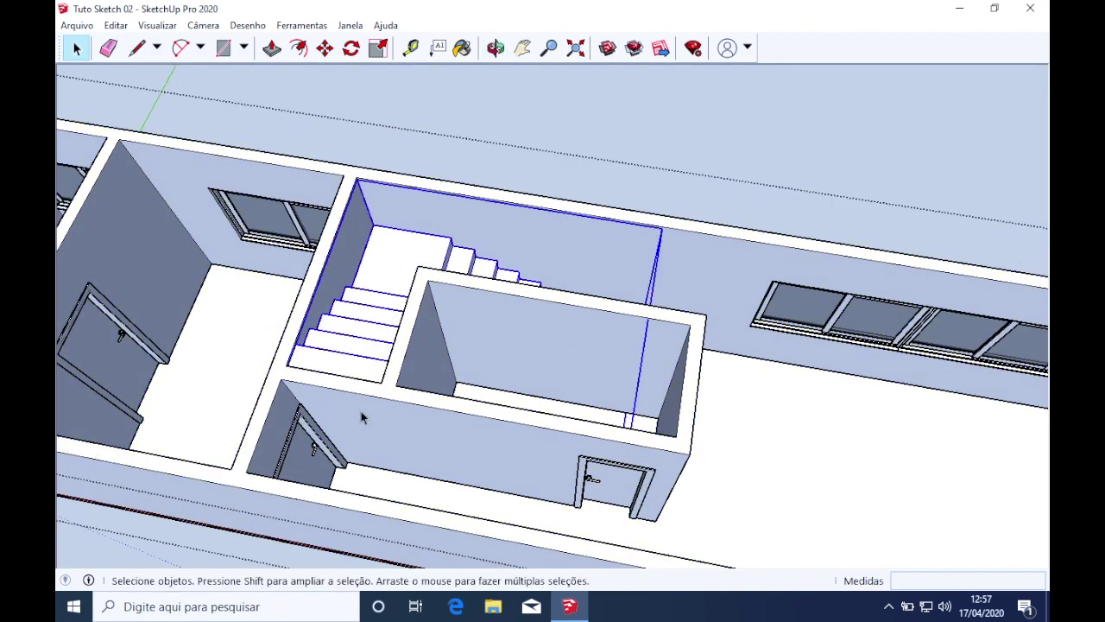
{"action": "scroll", "coordinate": [361, 419], "scroll_direction": "down", "scroll_amount": 5}
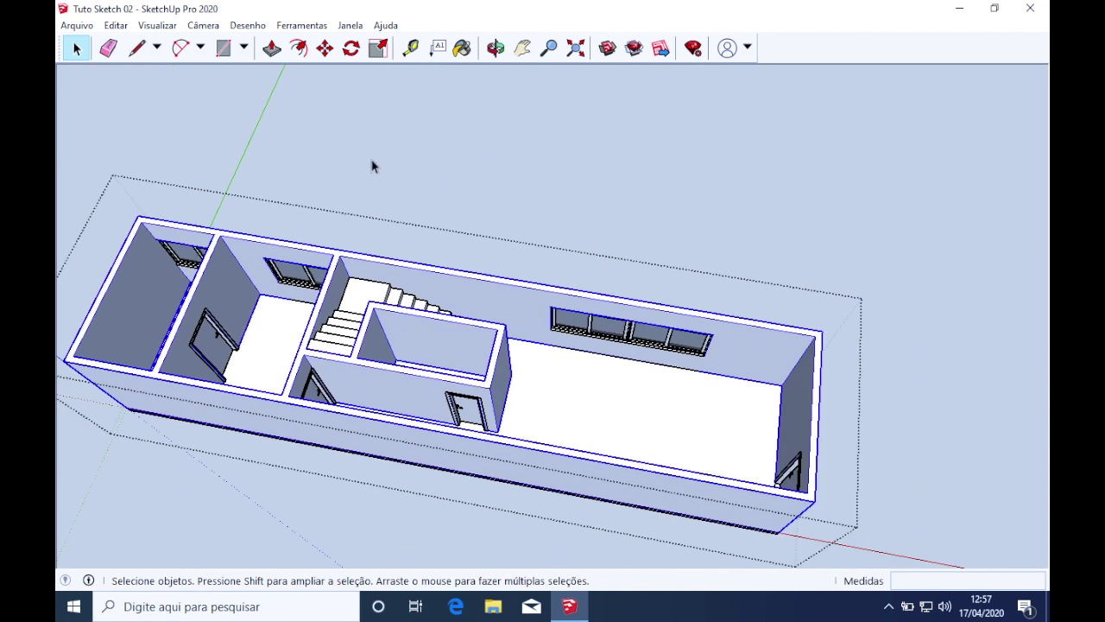
Turn on the Conjunto grande de ferramentas (Large Tool Set) toolbar
{"action": "left_click", "coordinate": [372, 166]}
{"action": "left_click", "coordinate": [157, 25]}
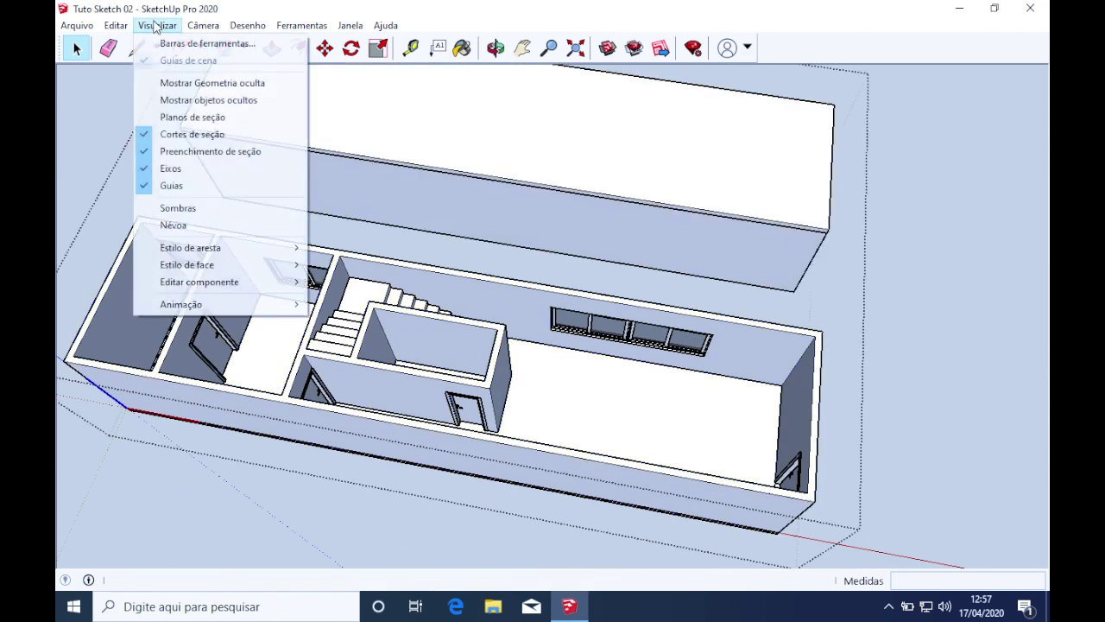
{"action": "left_click", "coordinate": [192, 40]}
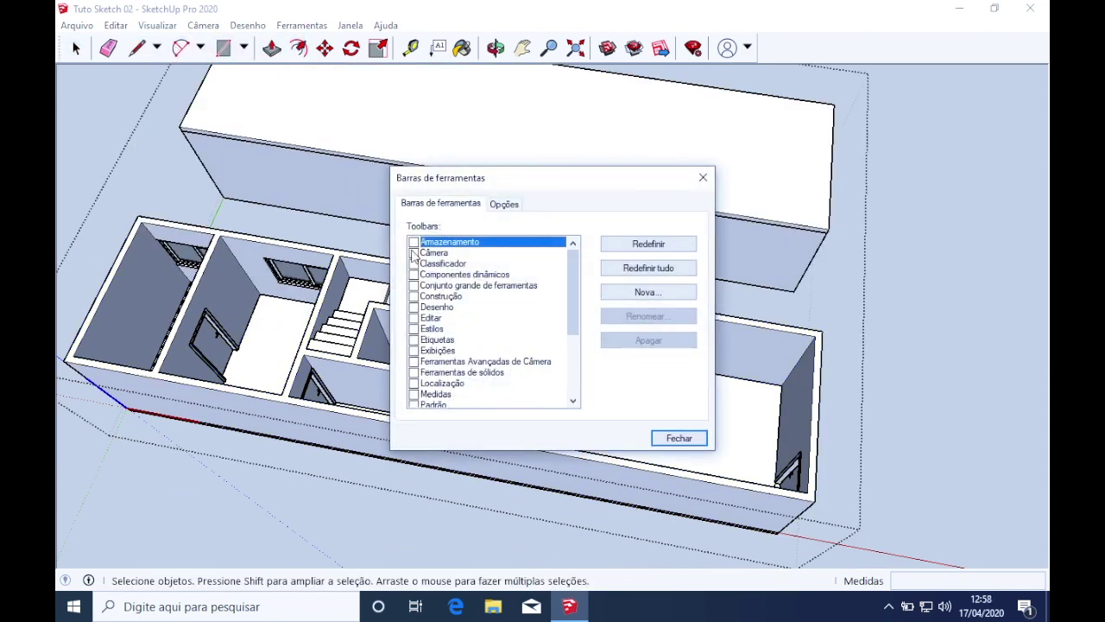
{"action": "left_click", "coordinate": [414, 286]}
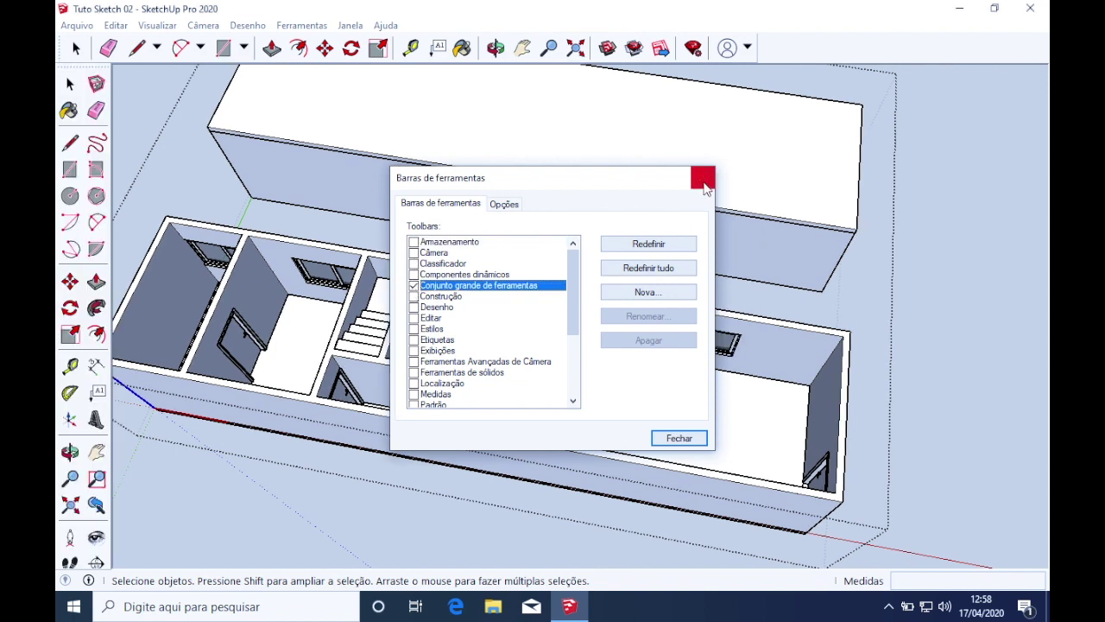
{"action": "left_click", "coordinate": [703, 180]}
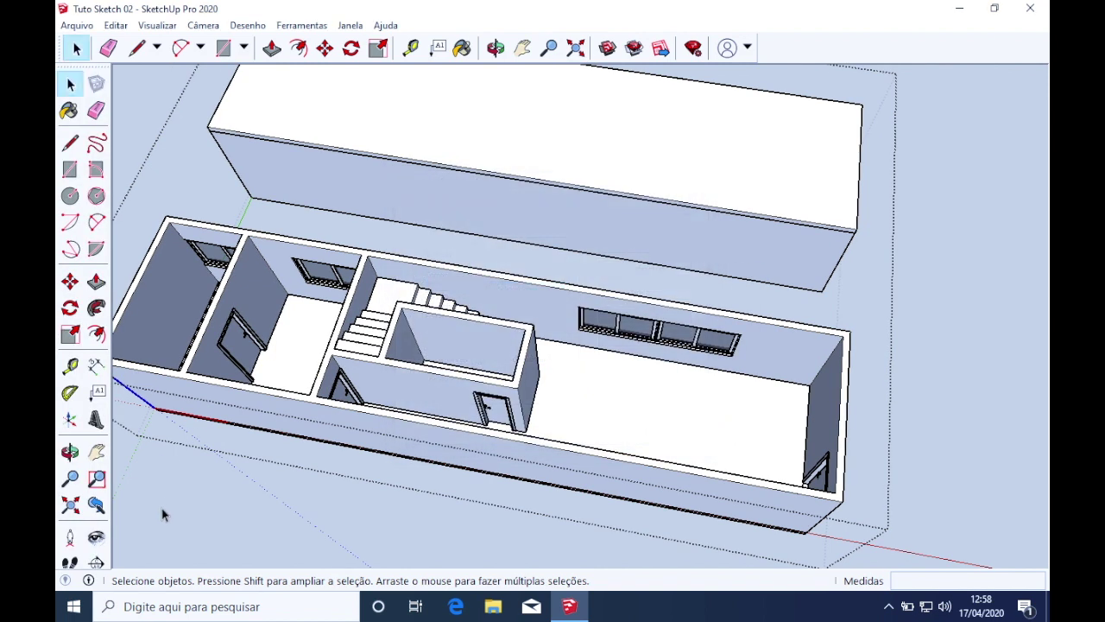
Place a section plane on the ground floor's front wall and accept the name Seção 1
{"action": "left_click", "coordinate": [96, 563]}
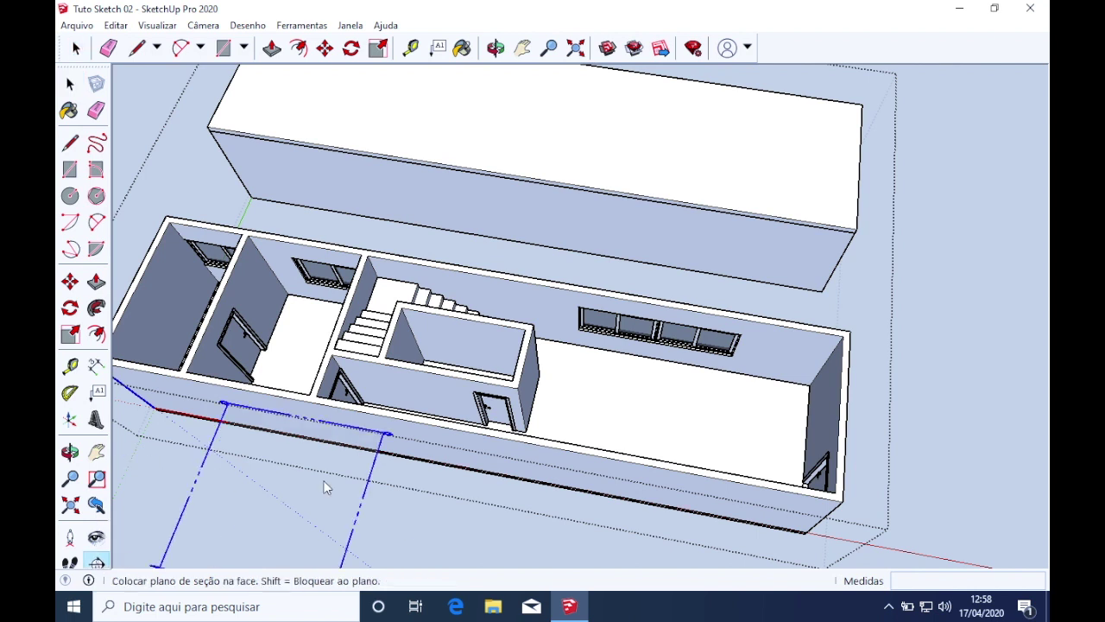
{"action": "middle_click_drag", "start_coordinate": [406, 424], "coordinate": [289, 172]}
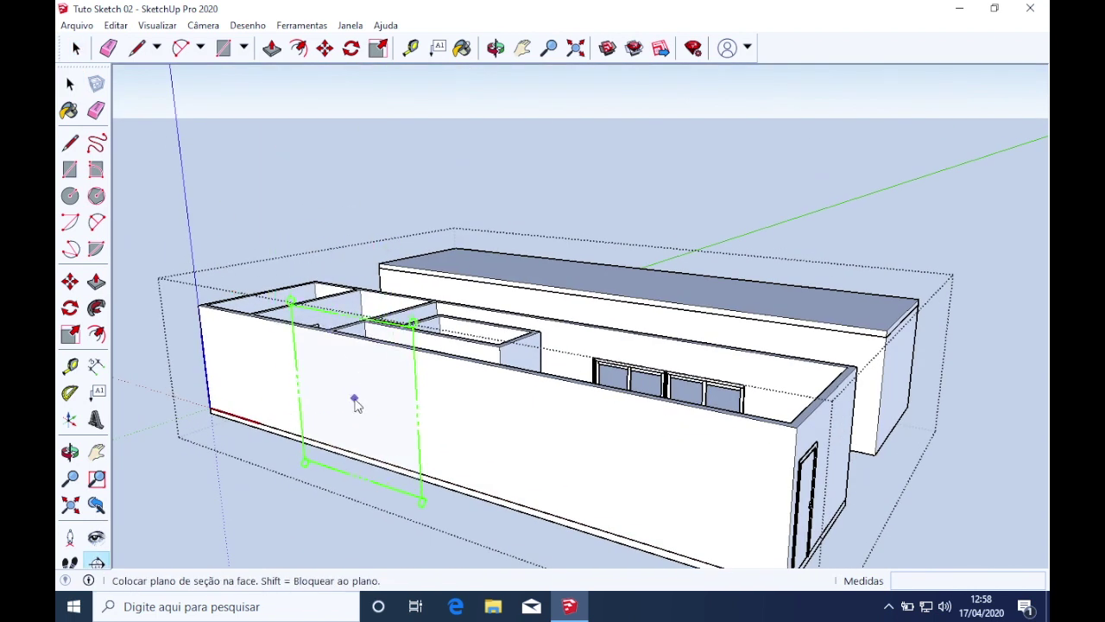
{"action": "left_click", "coordinate": [355, 403]}
{"action": "left_click", "coordinate": [661, 347]}
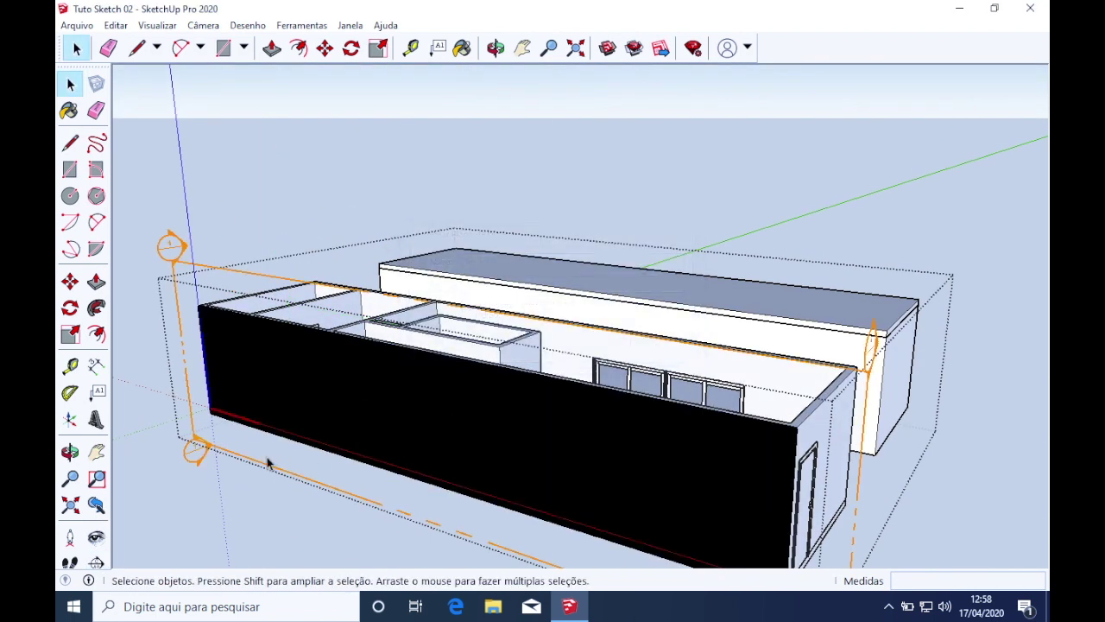
Pick up the section plane with Move and orbit to inspect the cut walls
{"action": "left_click", "coordinate": [248, 464]}
{"action": "key", "text": "m"}
{"action": "left_click", "coordinate": [247, 469]}
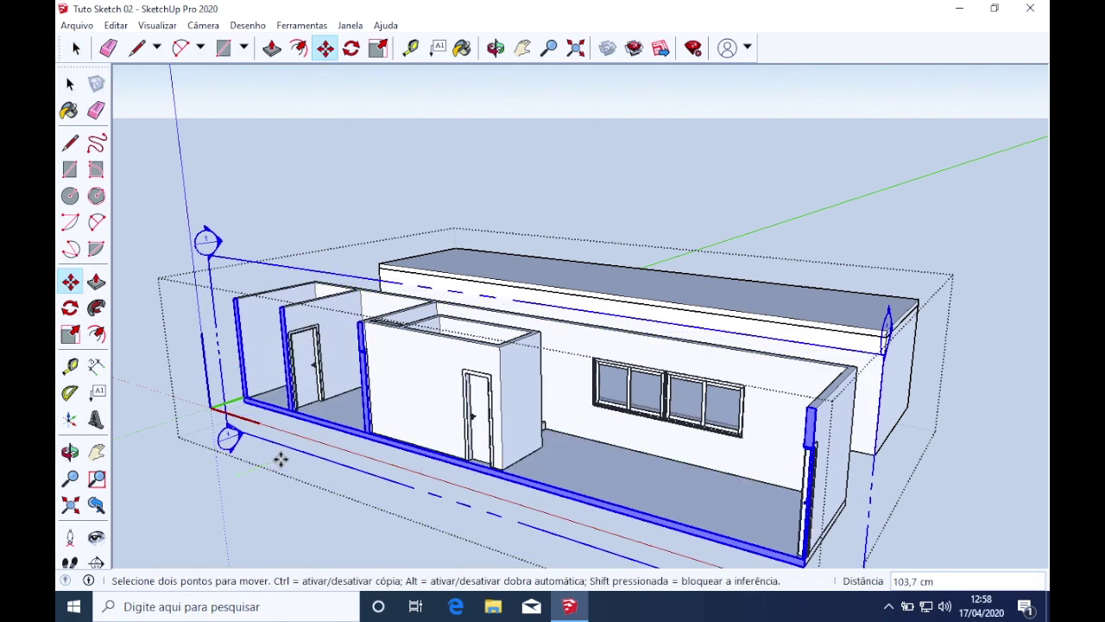
{"action": "scroll", "coordinate": [406, 388], "scroll_direction": "up", "scroll_amount": 5}
{"action": "middle_click_drag", "start_coordinate": [407, 388], "coordinate": [604, 341]}
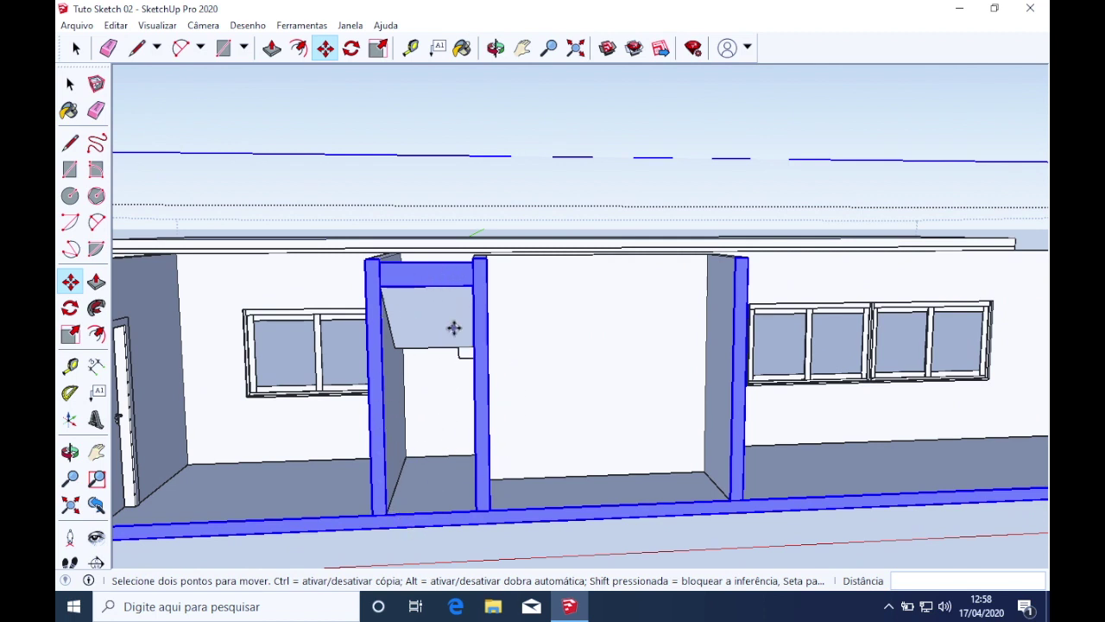
{"action": "middle_click_drag", "start_coordinate": [471, 393], "coordinate": [283, 427]}
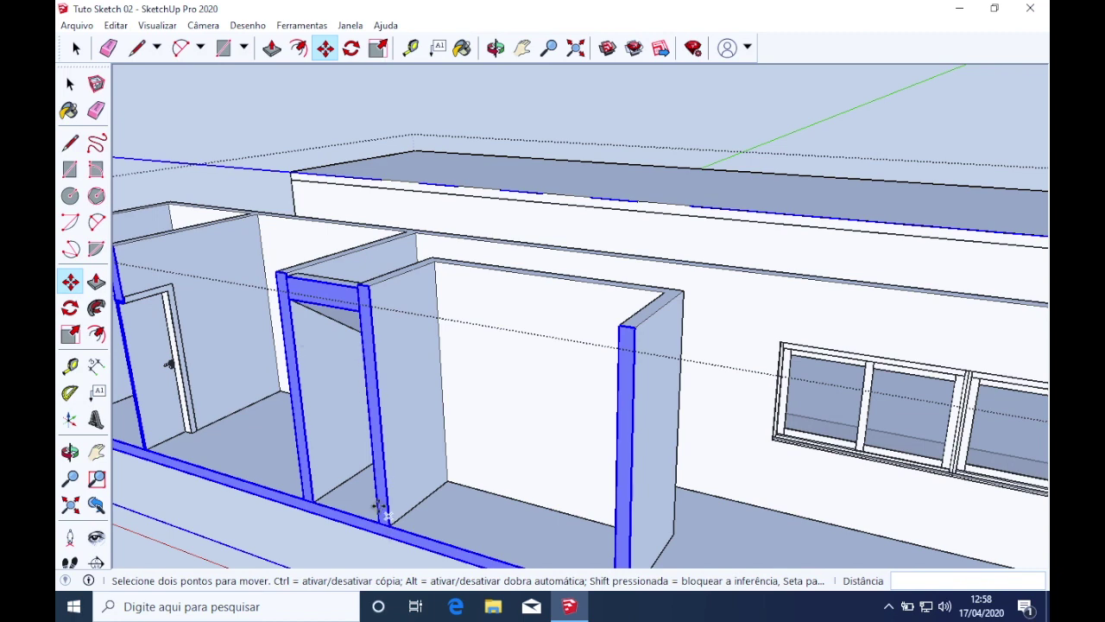
{"action": "scroll", "coordinate": [380, 509], "scroll_direction": "down", "scroll_amount": 5}
{"action": "middle_click_drag", "start_coordinate": [210, 544], "coordinate": [199, 328]}
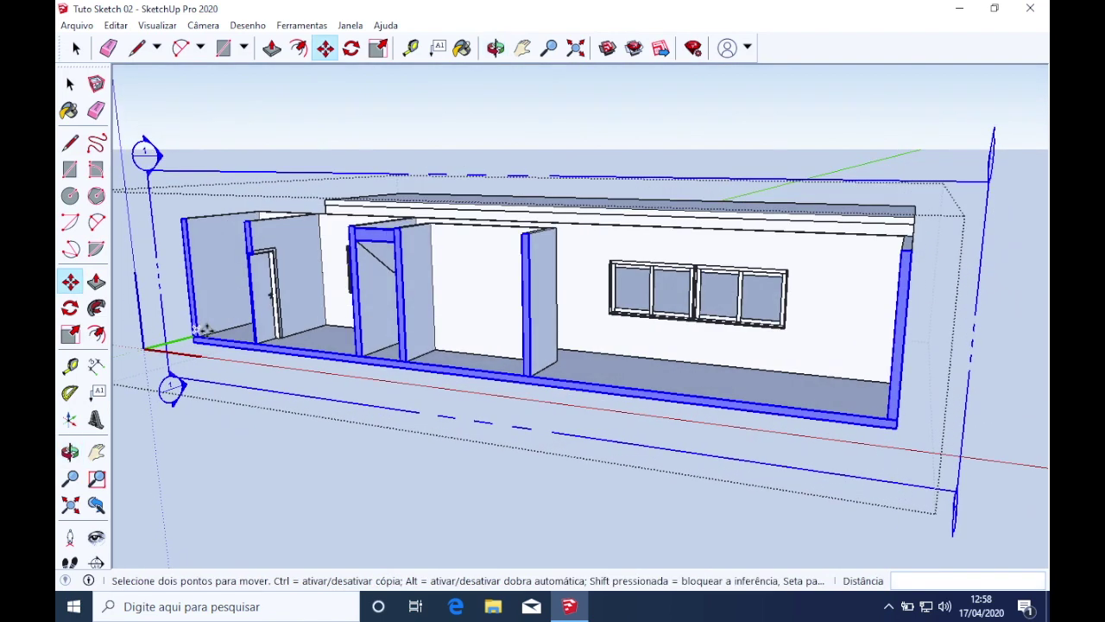
{"action": "scroll", "coordinate": [199, 328], "scroll_direction": "down", "scroll_amount": 4}
{"action": "scroll", "coordinate": [493, 399], "scroll_direction": "up", "scroll_amount": 3}
{"action": "middle_click_drag", "start_coordinate": [674, 398], "coordinate": [586, 438]}
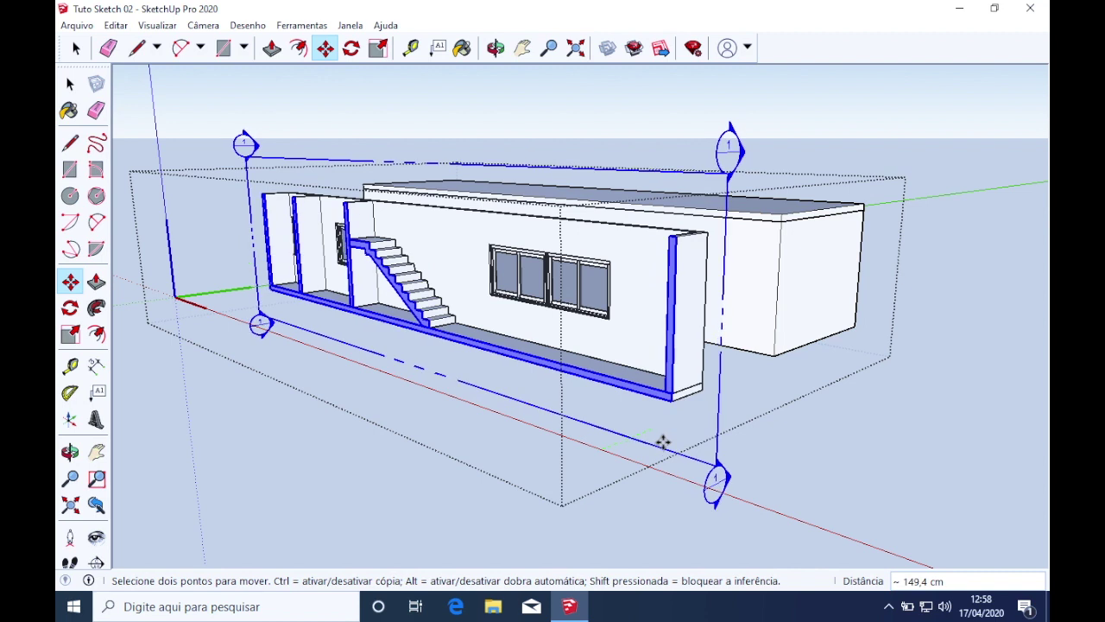
Slide the section plane about 45 cm into the house to expose the rooms
{"action": "left_click_drag", "start_coordinate": [633, 454], "coordinate": [596, 487]}
{"action": "middle_click_drag", "start_coordinate": [204, 163], "coordinate": [518, 376]}
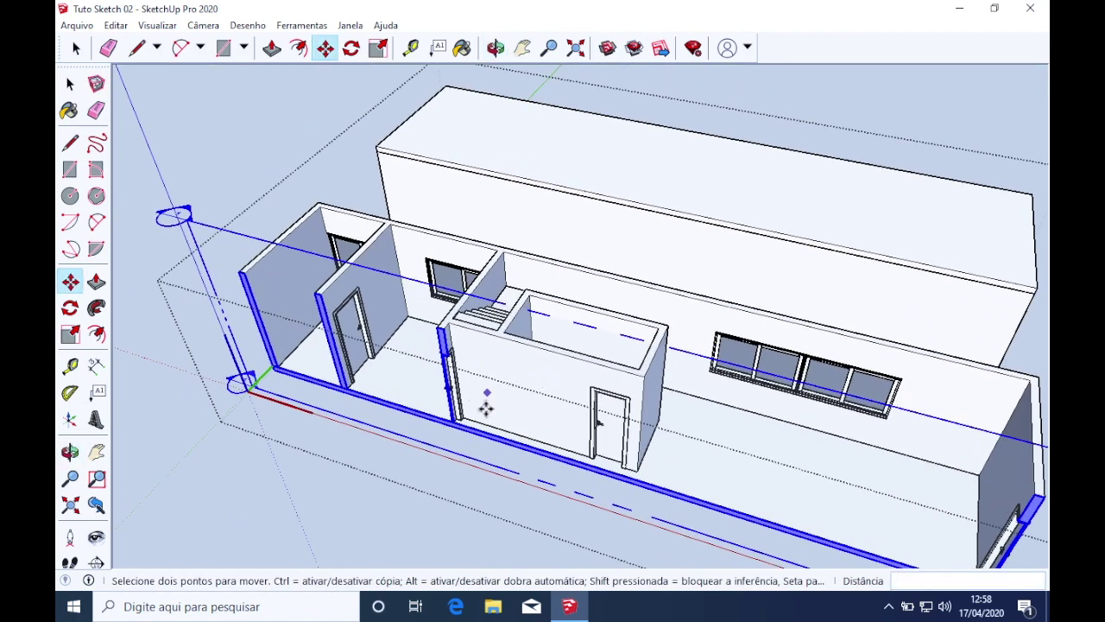
{"action": "middle_click_drag", "start_coordinate": [783, 425], "coordinate": [479, 377]}
{"action": "scroll", "coordinate": [514, 393], "scroll_direction": "down", "scroll_amount": 3}
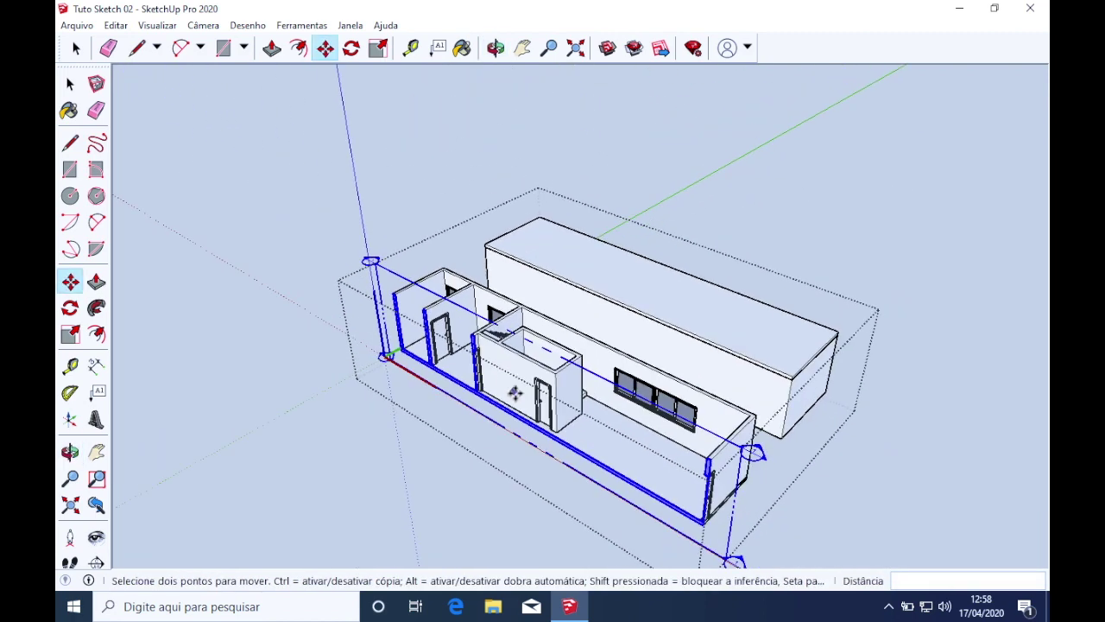
{"action": "scroll", "coordinate": [632, 512], "scroll_direction": "down", "scroll_amount": 2}
{"action": "left_click", "coordinate": [653, 515]}
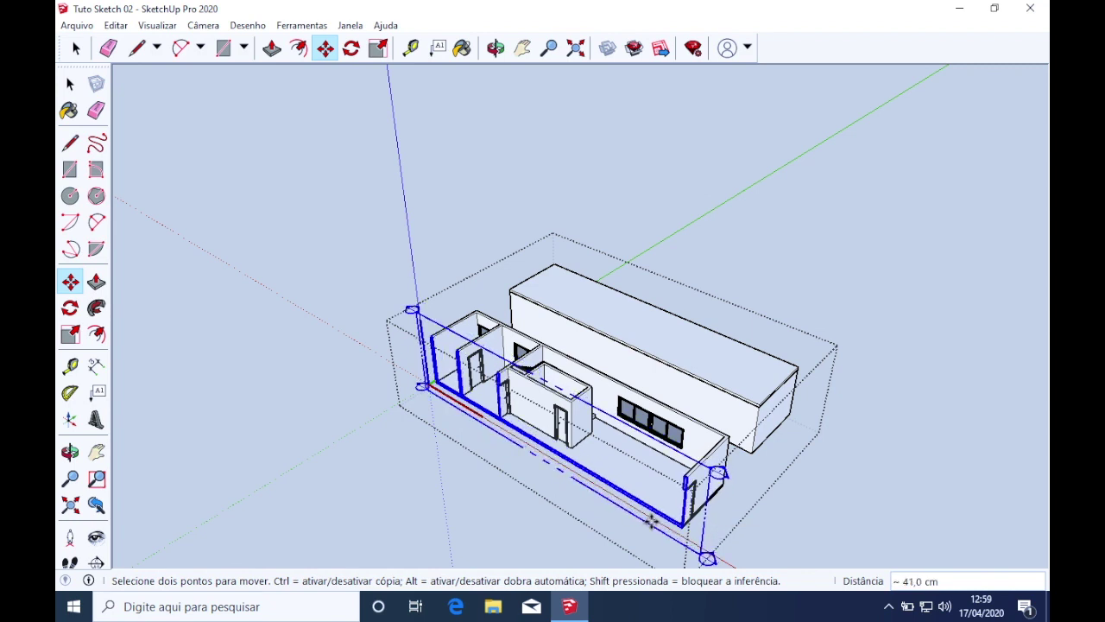
{"action": "scroll", "coordinate": [451, 390], "scroll_direction": "up", "scroll_amount": 3}
{"action": "scroll", "coordinate": [621, 435], "scroll_direction": "down", "scroll_amount": 4}
{"action": "middle_click_drag", "start_coordinate": [622, 435], "coordinate": [612, 404]}
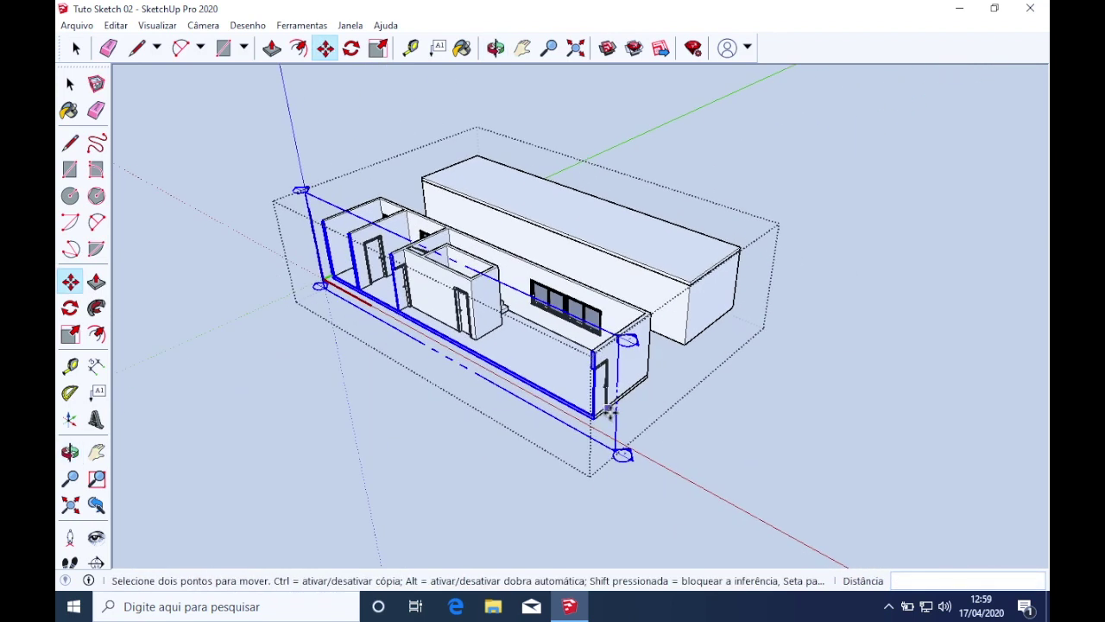
Delete the section plane and orbit to view the building from its door end
{"action": "key", "text": "space"}
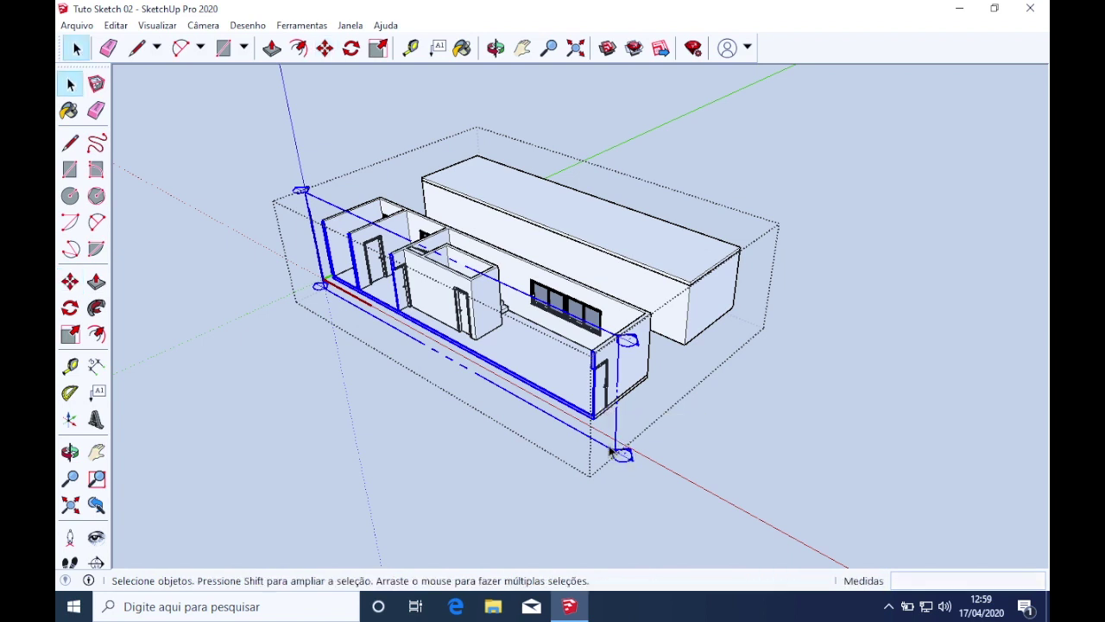
{"action": "key", "text": "Delete"}
{"action": "scroll", "coordinate": [525, 302], "scroll_direction": "up", "scroll_amount": 4}
{"action": "middle_click_drag", "start_coordinate": [607, 324], "coordinate": [256, 367]}
{"action": "middle_click_drag", "start_coordinate": [567, 218], "coordinate": [529, 219]}
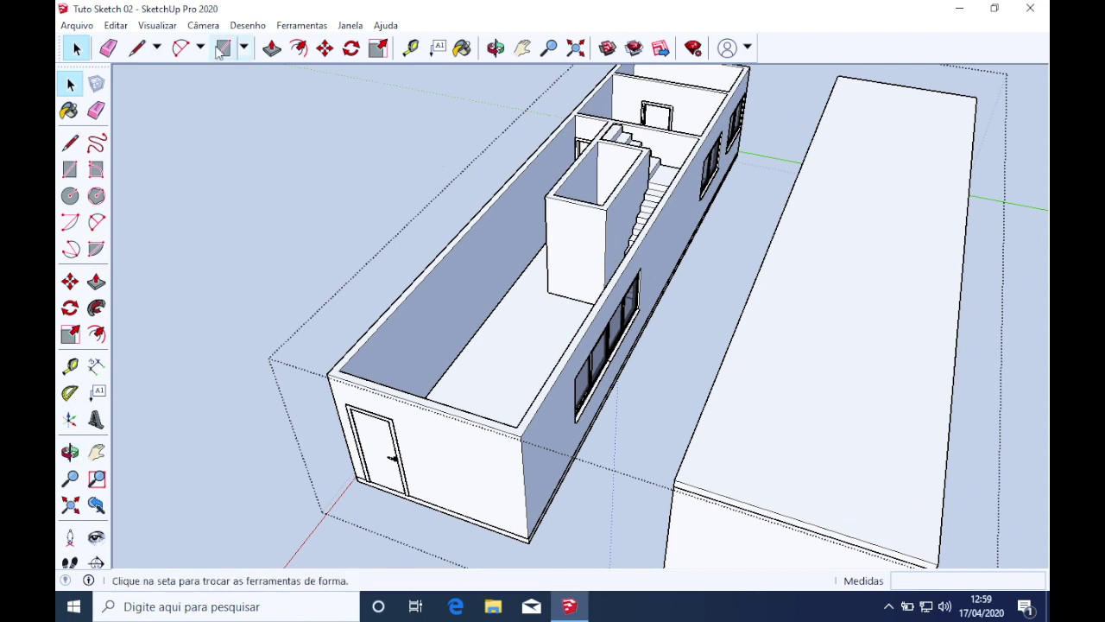
Unhide all hidden geometry, including the roof inside the house group
{"action": "left_click", "coordinate": [120, 26]}
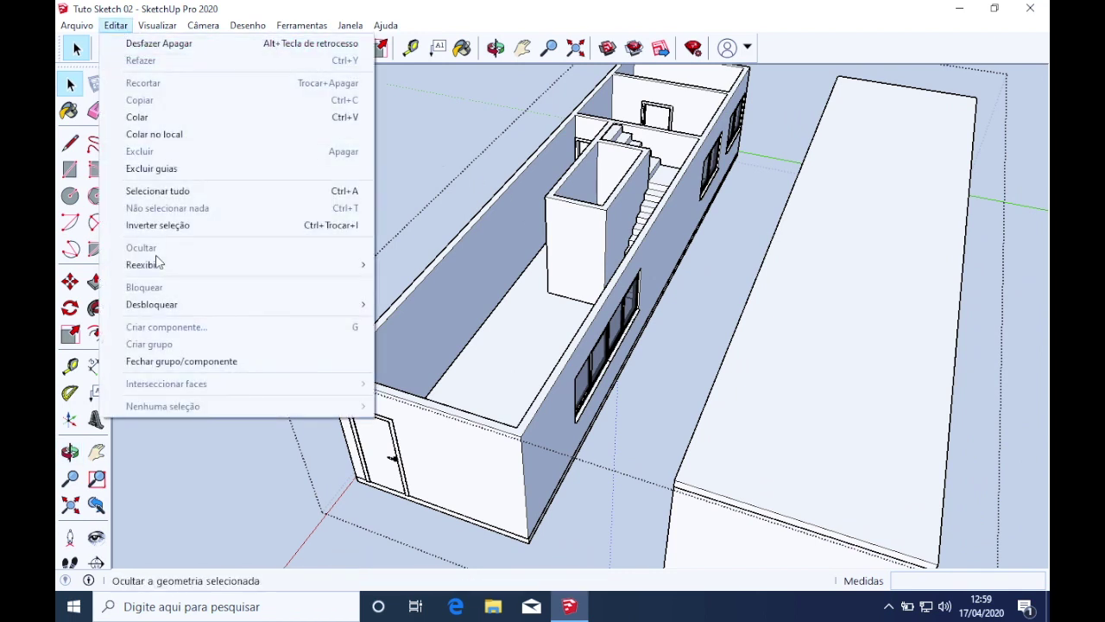
{"action": "mouse_move", "coordinate": [158, 270]}
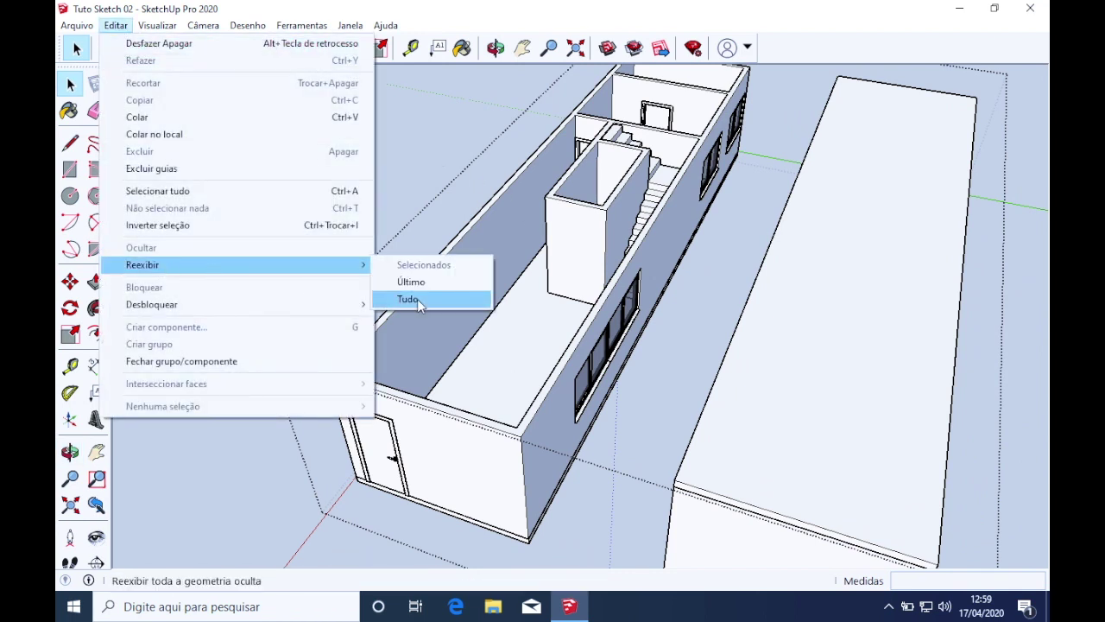
{"action": "left_click", "coordinate": [417, 299]}
{"action": "left_click", "coordinate": [158, 26]}
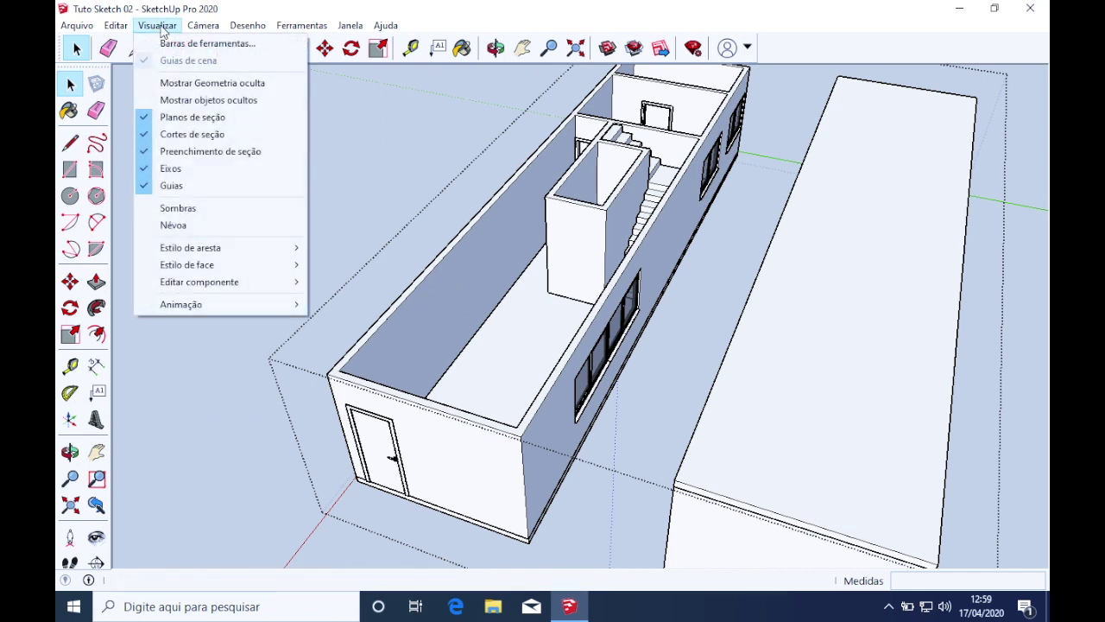
{"action": "left_click", "coordinate": [159, 104]}
{"action": "double_click", "coordinate": [475, 298]}
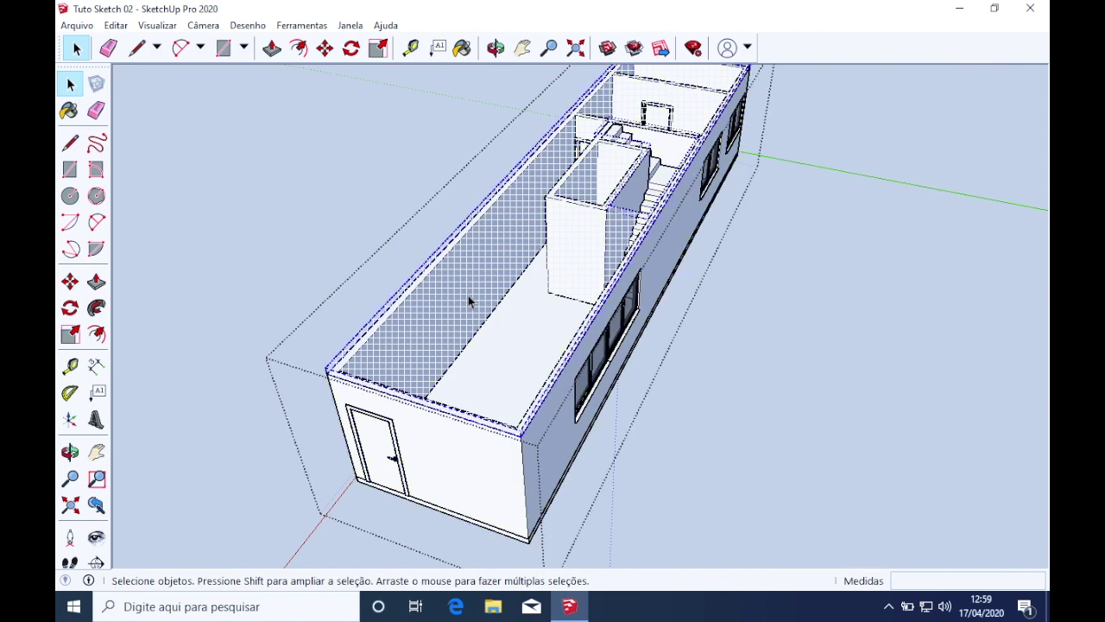
{"action": "right_click", "coordinate": [466, 298]}
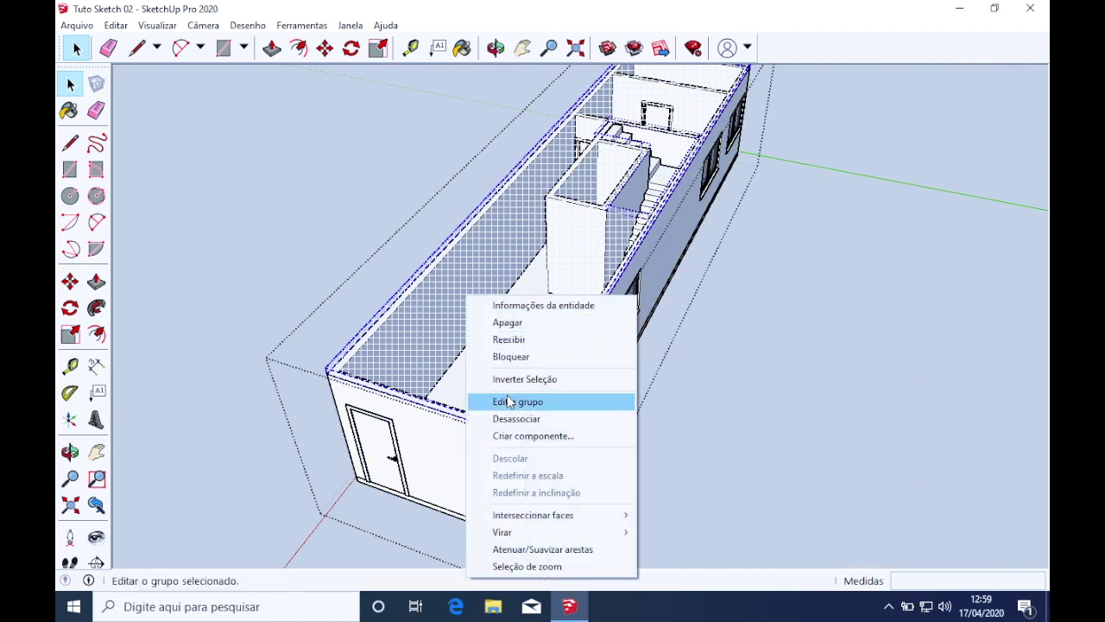
{"action": "left_click", "coordinate": [517, 342]}
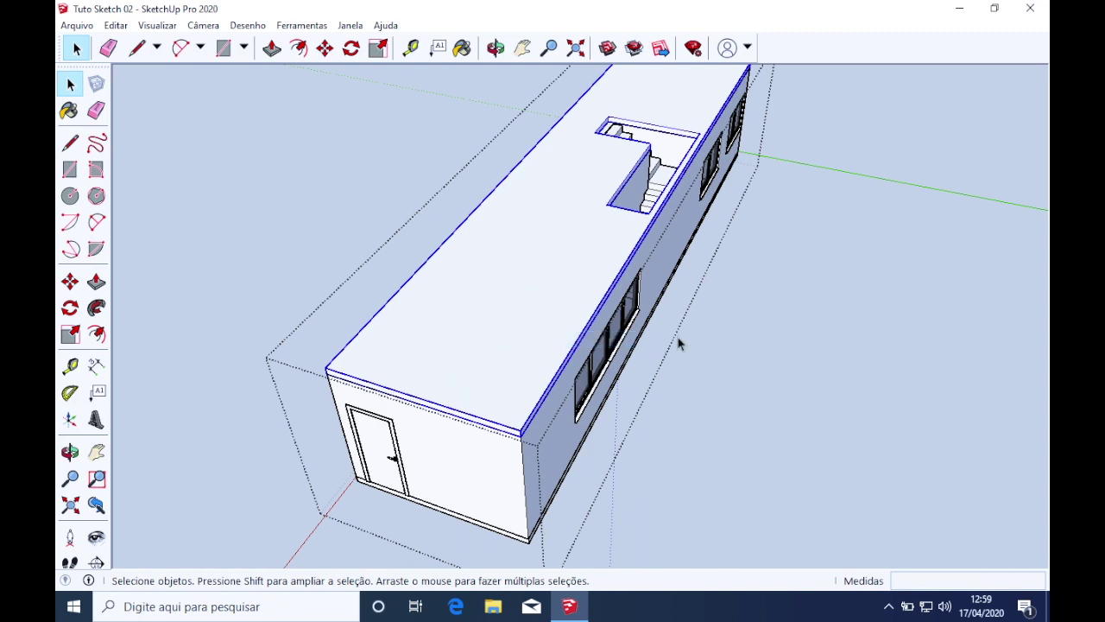
{"action": "left_click", "coordinate": [677, 337]}
Delete the upper stair group and start pushing the stairwell's top face downward
{"action": "scroll", "coordinate": [684, 175], "scroll_direction": "up", "scroll_amount": 4}
{"action": "middle_click_drag", "start_coordinate": [667, 171], "coordinate": [499, 117]}
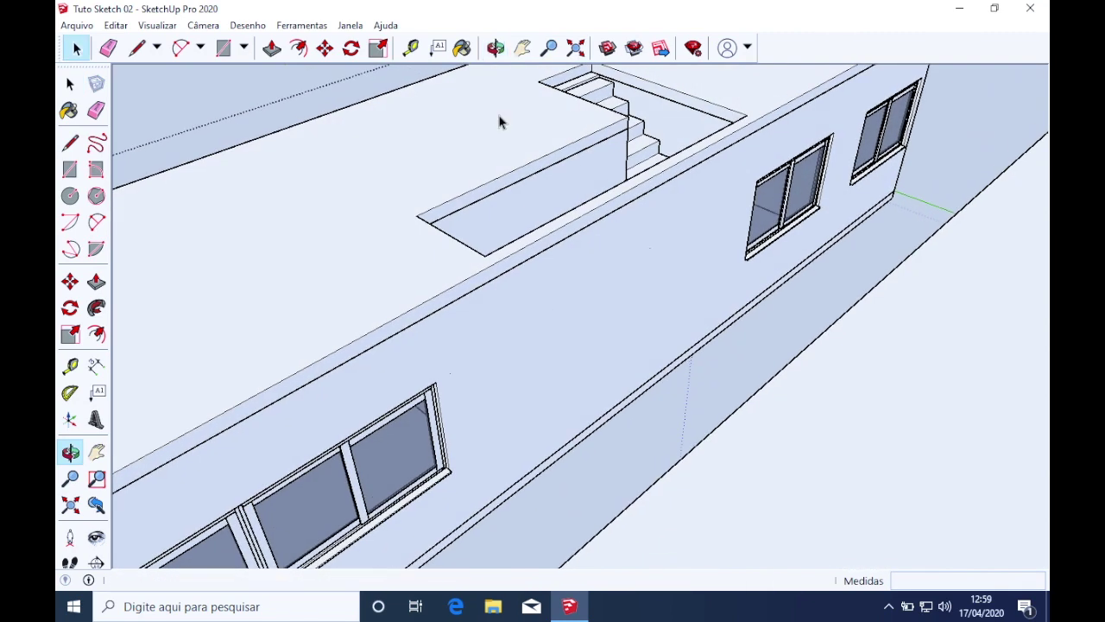
{"action": "left_click", "coordinate": [70, 83]}
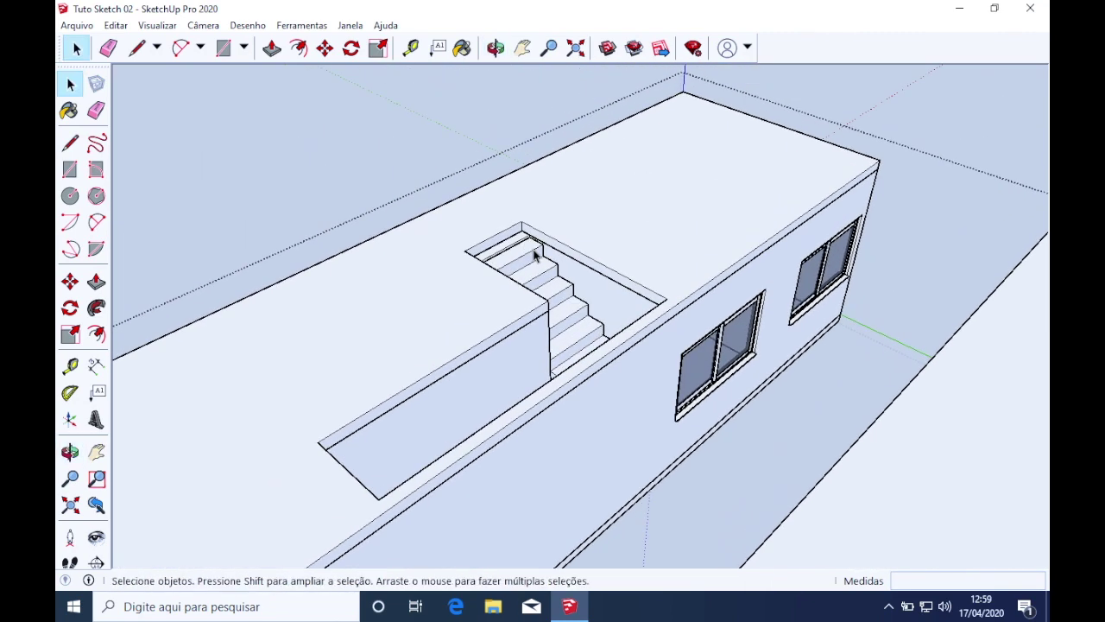
{"action": "scroll", "coordinate": [585, 247], "scroll_direction": "up", "scroll_amount": 4}
{"action": "middle_click_drag", "start_coordinate": [585, 247], "coordinate": [373, 262]}
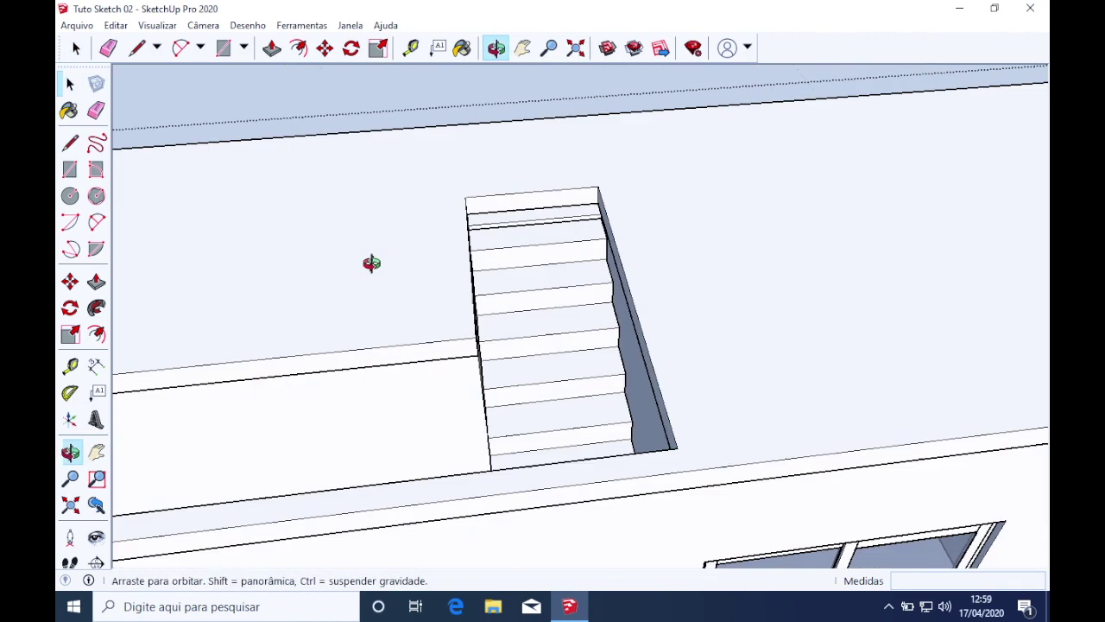
{"action": "scroll", "coordinate": [552, 203], "scroll_direction": "up", "scroll_amount": 4}
{"action": "left_click", "coordinate": [560, 201]}
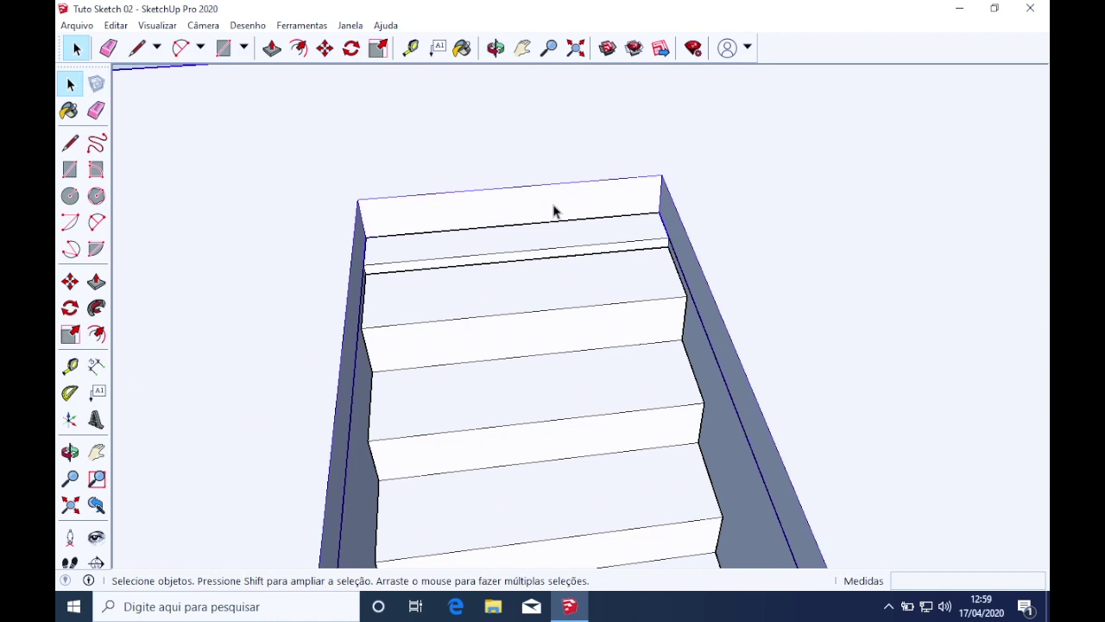
{"action": "key", "text": "Delete"}
{"action": "key", "text": "p"}
{"action": "left_click_drag", "start_coordinate": [547, 210], "coordinate": [552, 255]}
Push the stairwell's top face down 81,4 cm through the upper slab
{"action": "scroll", "coordinate": [395, 266], "scroll_direction": "up", "scroll_amount": 3}
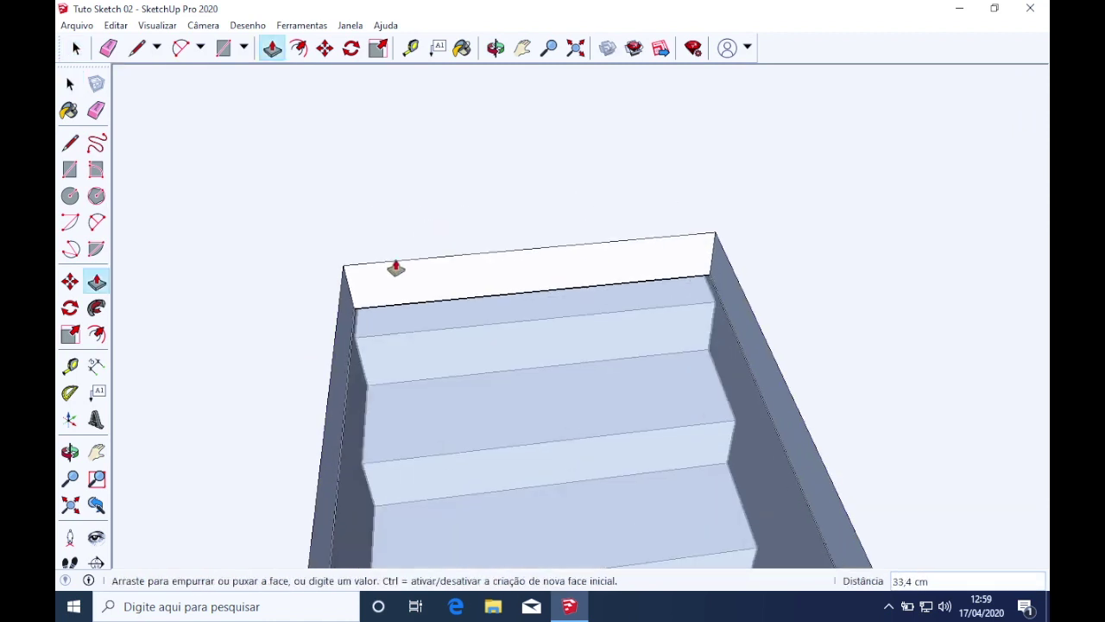
{"action": "middle_click_drag", "start_coordinate": [784, 243], "coordinate": [620, 252]}
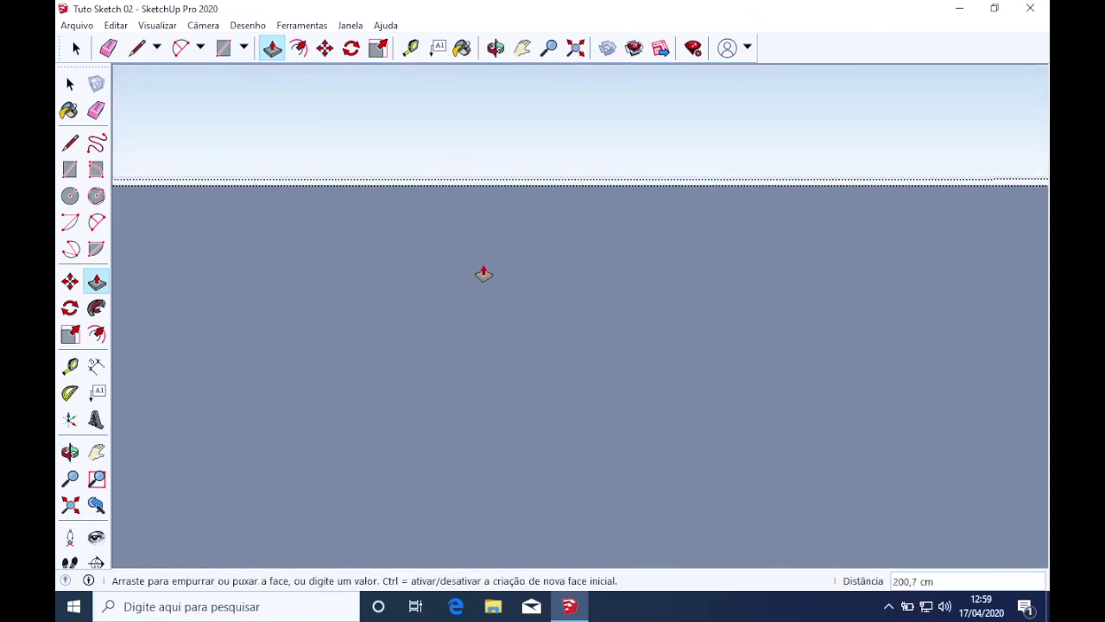
{"action": "middle_click_drag", "start_coordinate": [477, 329], "coordinate": [496, 498]}
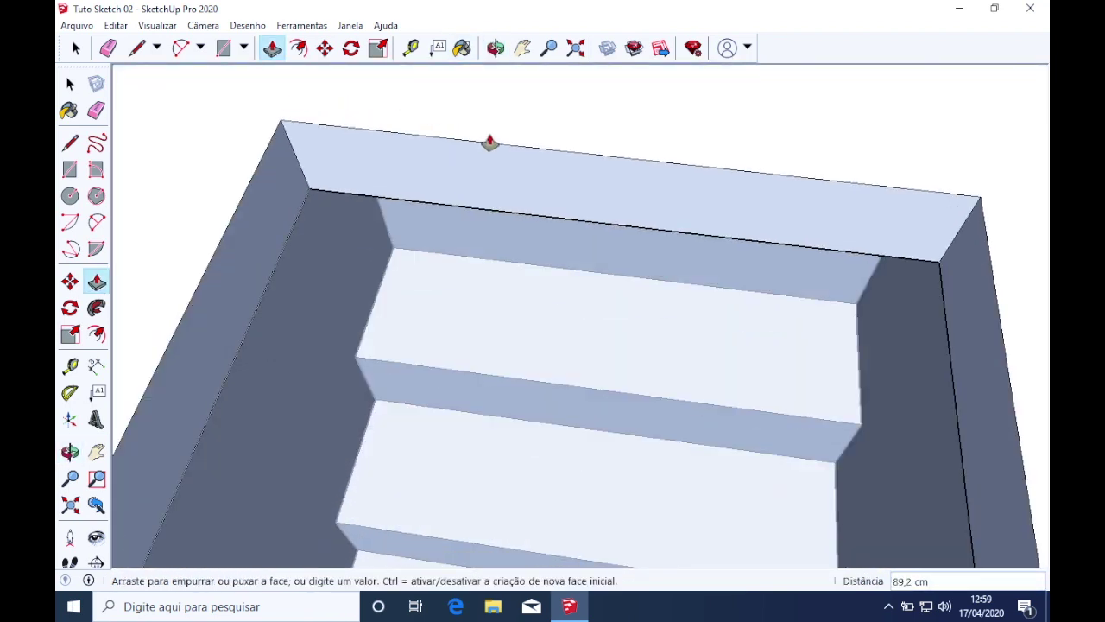
{"action": "left_click", "coordinate": [514, 113]}
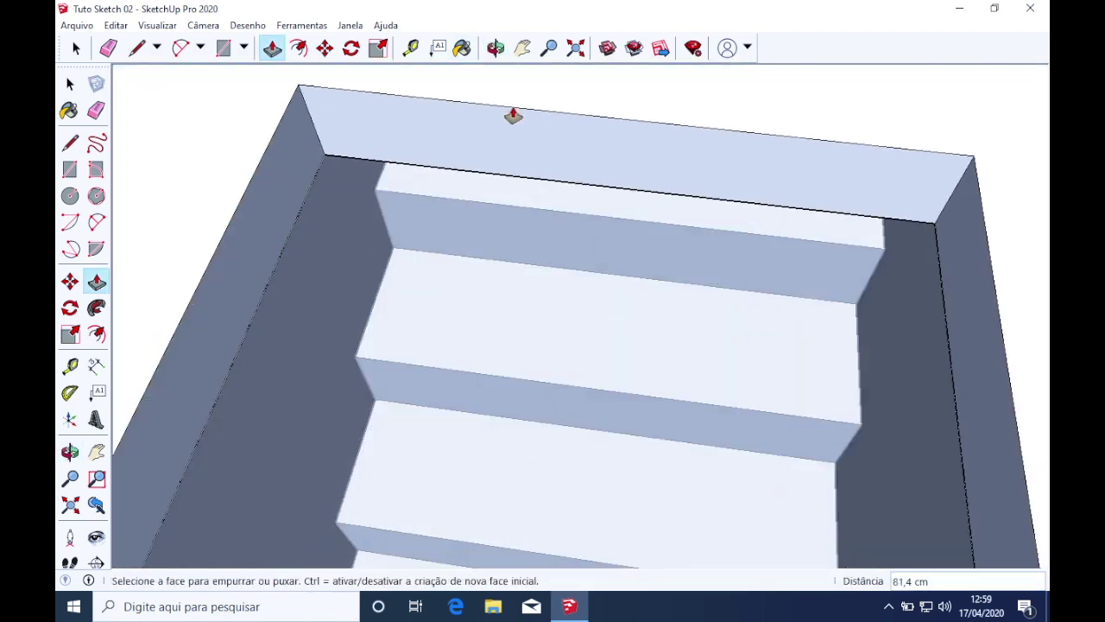
Set the top face to -18,8 cm and pull the top wall face upward
{"action": "middle_click_drag", "start_coordinate": [503, 163], "coordinate": [624, 197]}
{"action": "left_click", "coordinate": [623, 197]}
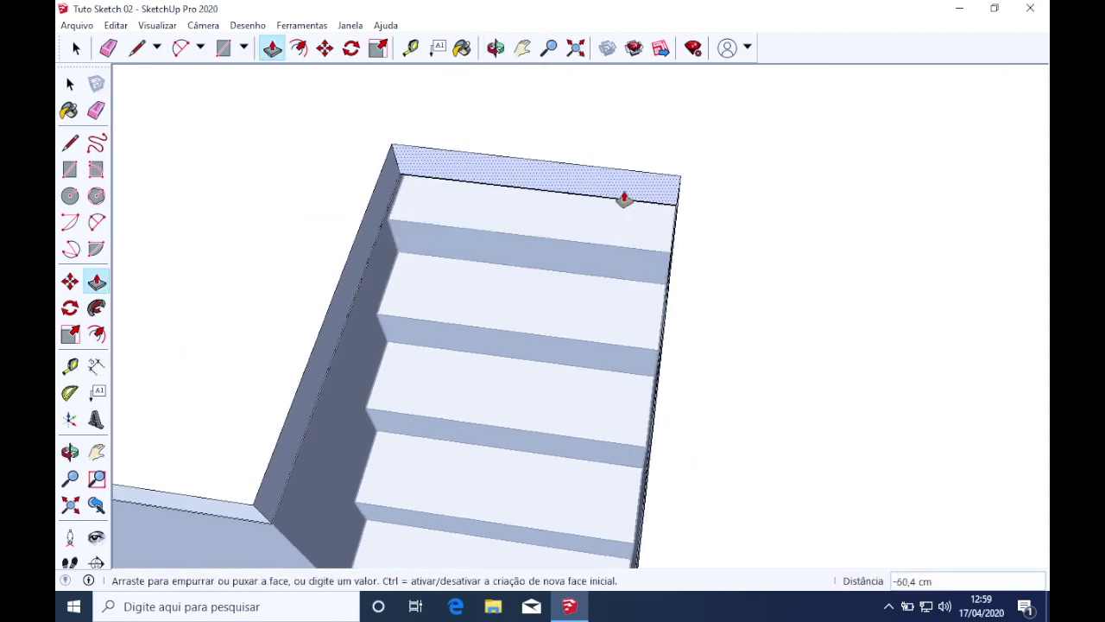
{"action": "left_click", "coordinate": [530, 190]}
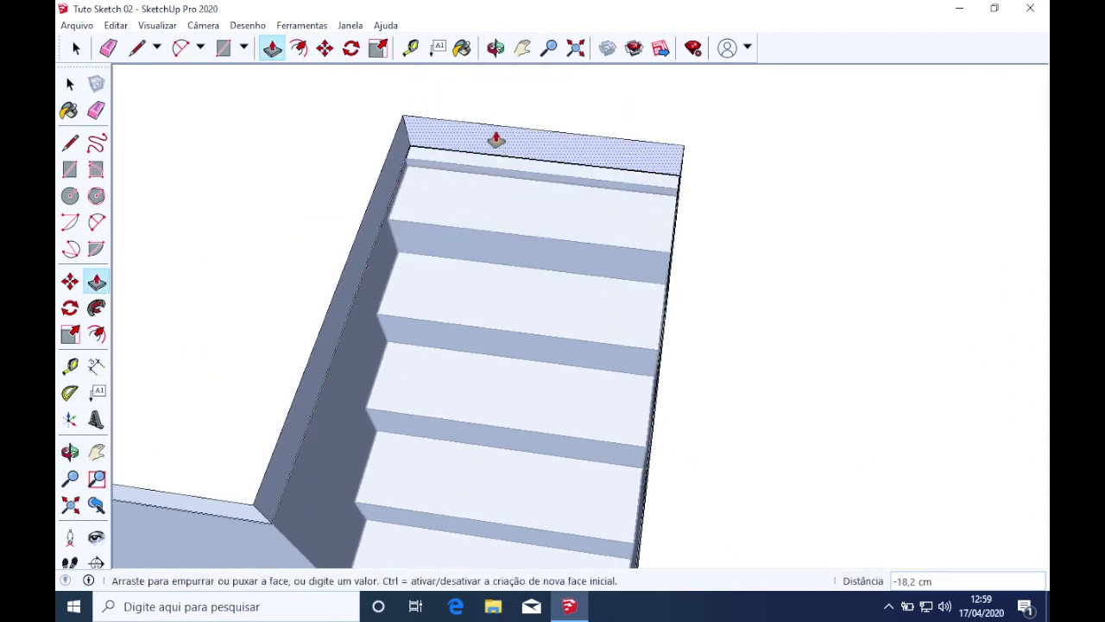
{"action": "left_click", "coordinate": [491, 139]}
{"action": "scroll", "coordinate": [414, 169], "scroll_direction": "up", "scroll_amount": 3}
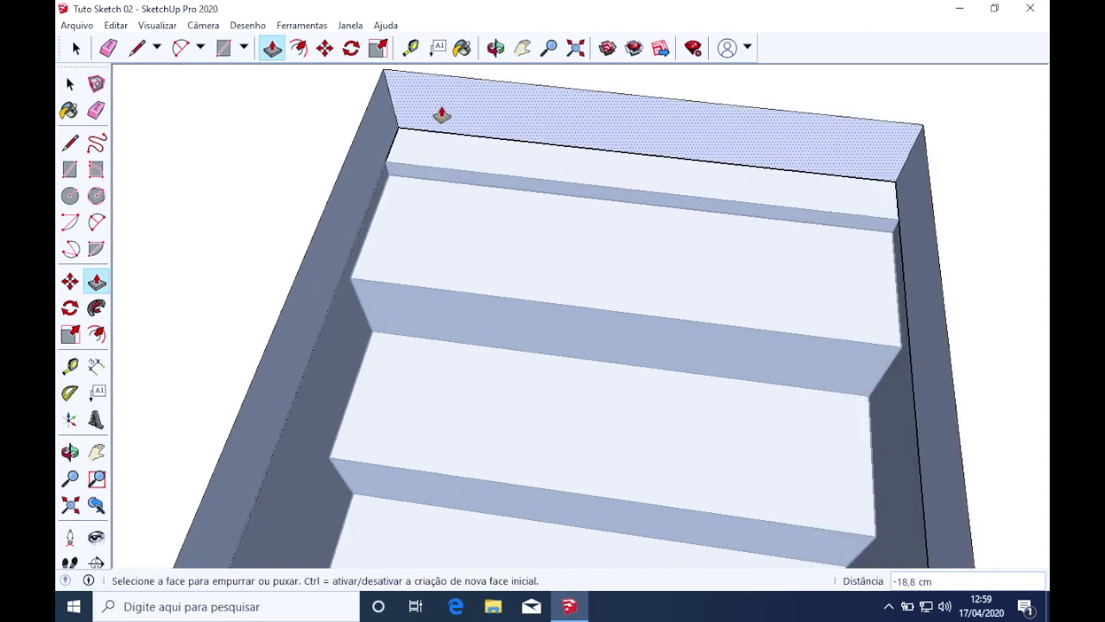
{"action": "middle_click_drag", "start_coordinate": [414, 165], "coordinate": [407, 27]}
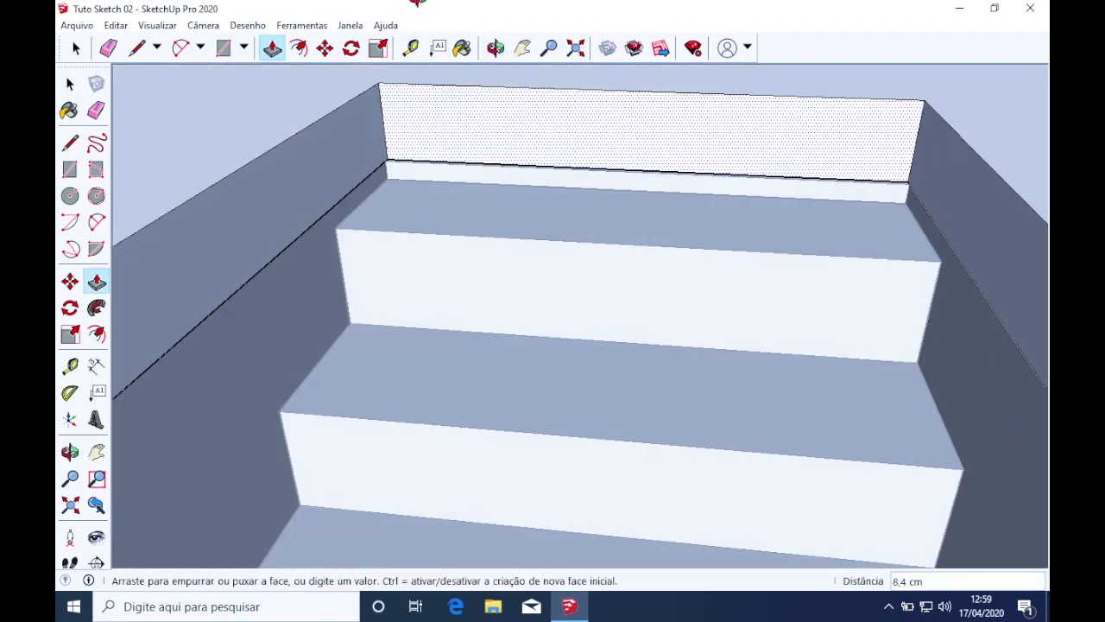
{"action": "left_click", "coordinate": [450, 186]}
Orbit and pan out to view the steps through the stairwell opening
{"action": "middle_click_drag", "start_coordinate": [451, 185], "coordinate": [496, 291]}
{"action": "scroll", "coordinate": [498, 295], "scroll_direction": "down", "scroll_amount": 3}
{"action": "scroll", "coordinate": [499, 292], "scroll_direction": "down", "scroll_amount": 2}
{"action": "key", "text": "space"}
{"action": "scroll", "coordinate": [486, 258], "scroll_direction": "up", "scroll_amount": 3}
{"action": "key", "text": "l"}
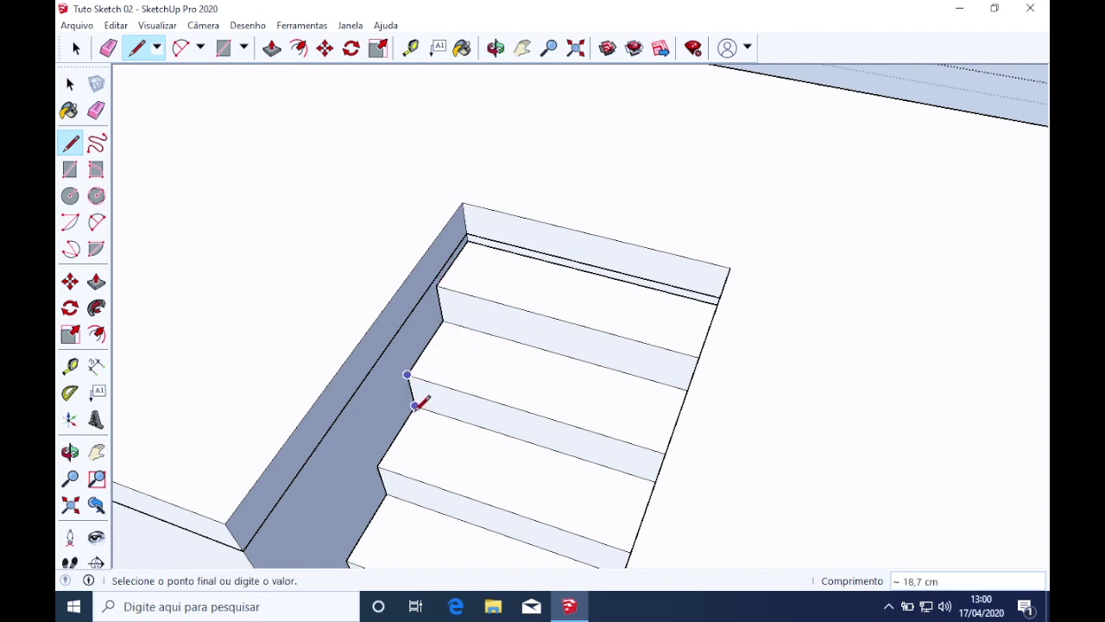
{"action": "scroll", "coordinate": [418, 401], "scroll_direction": "down", "scroll_amount": 3}
{"action": "mouse_move", "coordinate": [451, 388]}
{"action": "middle_mouse_down"}
{"action": "mouse_move", "coordinate": [814, 284]}
{"action": "mouse_move", "coordinate": [838, 142]}
{"action": "mouse_move", "coordinate": [779, 303]}
{"action": "middle_mouse_up"}
{"action": "scroll", "coordinate": [780, 303], "scroll_direction": "down", "scroll_amount": 3}
{"action": "middle_click_drag", "start_coordinate": [745, 385], "coordinate": [596, 364], "text": "shift"}
Exit the stair group's editing and return to the Select tool
{"action": "key", "text": "space"}
{"action": "key", "text": "Escape"}
{"action": "scroll", "coordinate": [595, 364], "scroll_direction": "down", "scroll_amount": 3}
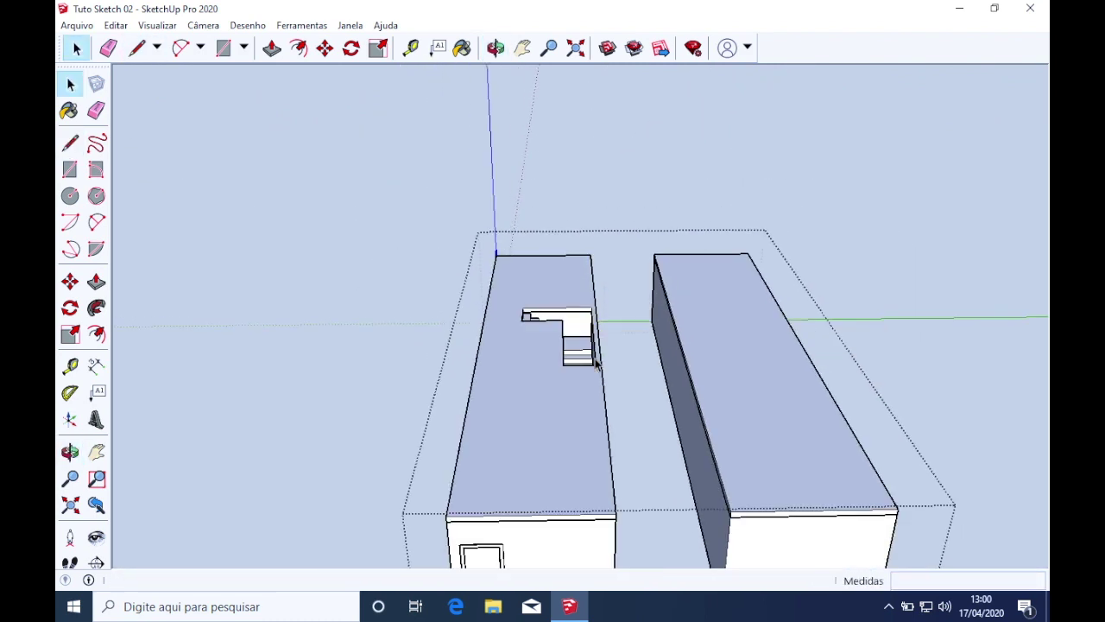
{"action": "key", "text": "Escape"}
{"action": "scroll", "coordinate": [729, 492], "scroll_direction": "down", "scroll_amount": 3}
Orbit, pan and zoom around the outside of both house blocks
{"action": "middle_click_drag", "start_coordinate": [730, 493], "coordinate": [575, 429]}
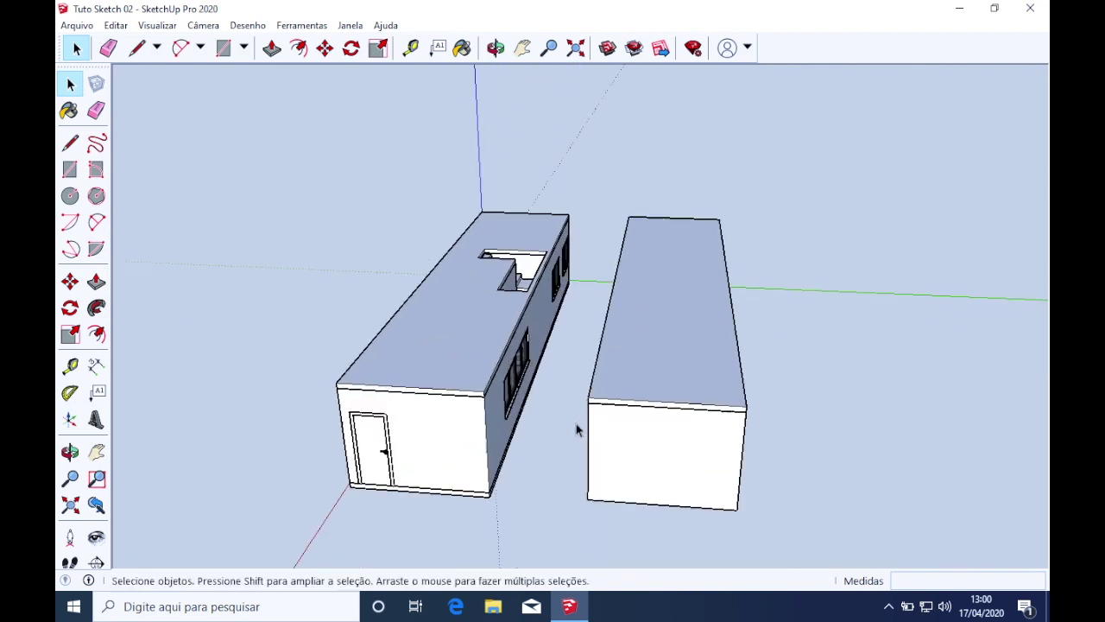
{"action": "scroll", "coordinate": [485, 437], "scroll_direction": "up", "scroll_amount": 3}
{"action": "middle_click_drag", "start_coordinate": [485, 437], "coordinate": [708, 486]}
{"action": "scroll", "coordinate": [513, 436], "scroll_direction": "up", "scroll_amount": 5}
{"action": "scroll", "coordinate": [570, 518], "scroll_direction": "down", "scroll_amount": 8}
{"action": "middle_click_drag", "start_coordinate": [595, 518], "coordinate": [587, 375], "text": "shift"}
{"action": "scroll", "coordinate": [513, 442], "scroll_direction": "up", "scroll_amount": 3}
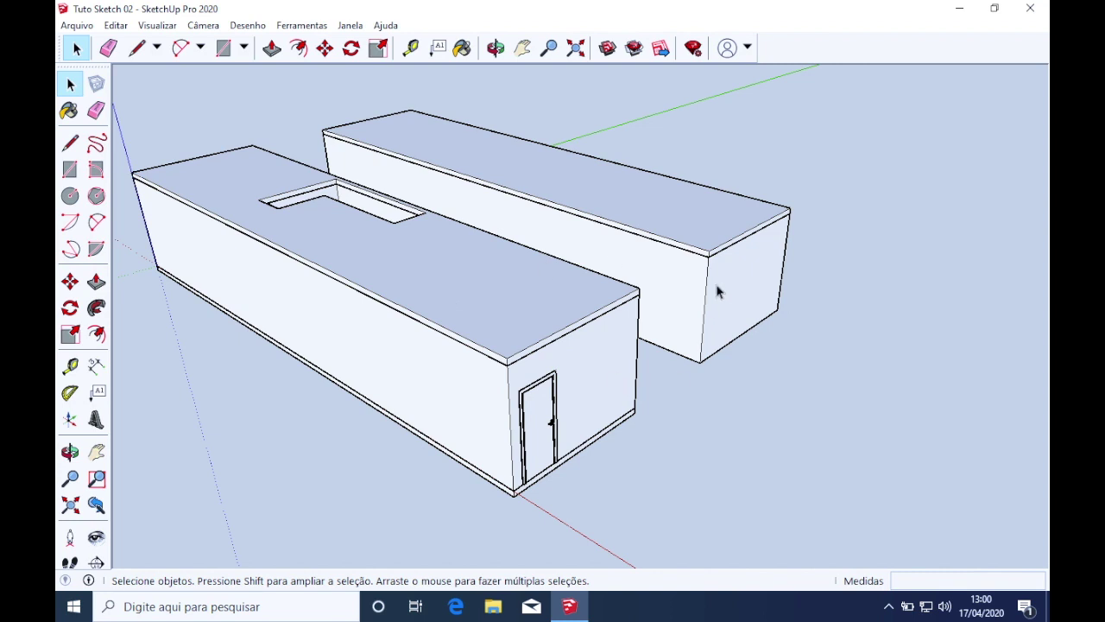
{"action": "scroll", "coordinate": [716, 292], "scroll_direction": "down", "scroll_amount": 3}
{"action": "scroll", "coordinate": [555, 294], "scroll_direction": "up", "scroll_amount": 4}
{"action": "mouse_move", "coordinate": [555, 293]}
{"action": "middle_mouse_down"}
{"action": "mouse_move", "coordinate": [456, 328]}
{"action": "mouse_move", "coordinate": [459, 317]}
{"action": "middle_mouse_up"}
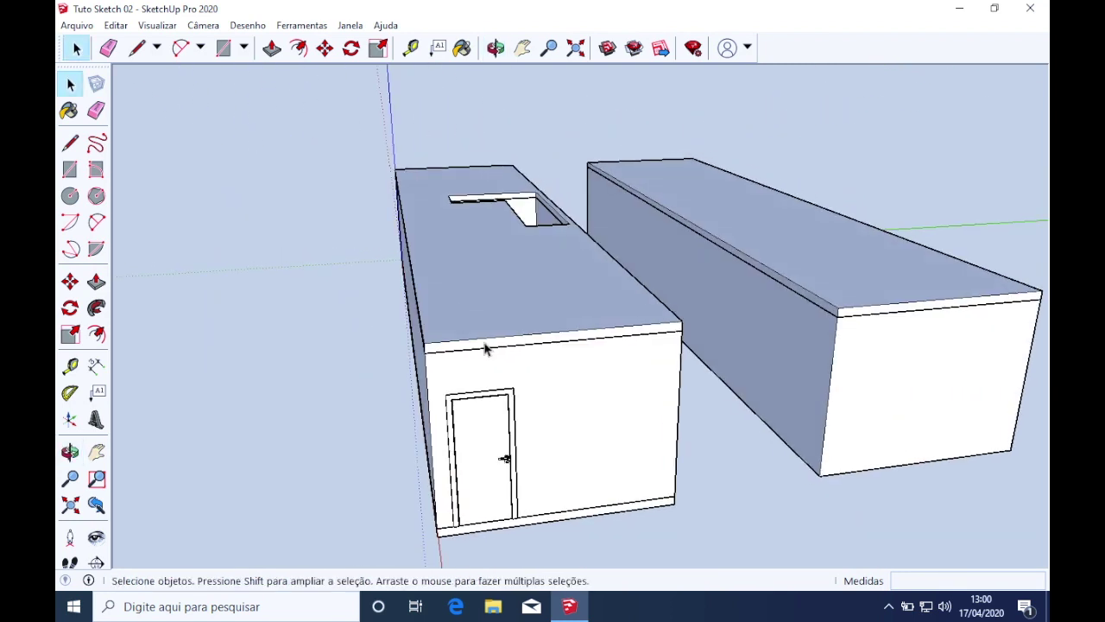
{"action": "scroll", "coordinate": [555, 424], "scroll_direction": "up", "scroll_amount": 10}
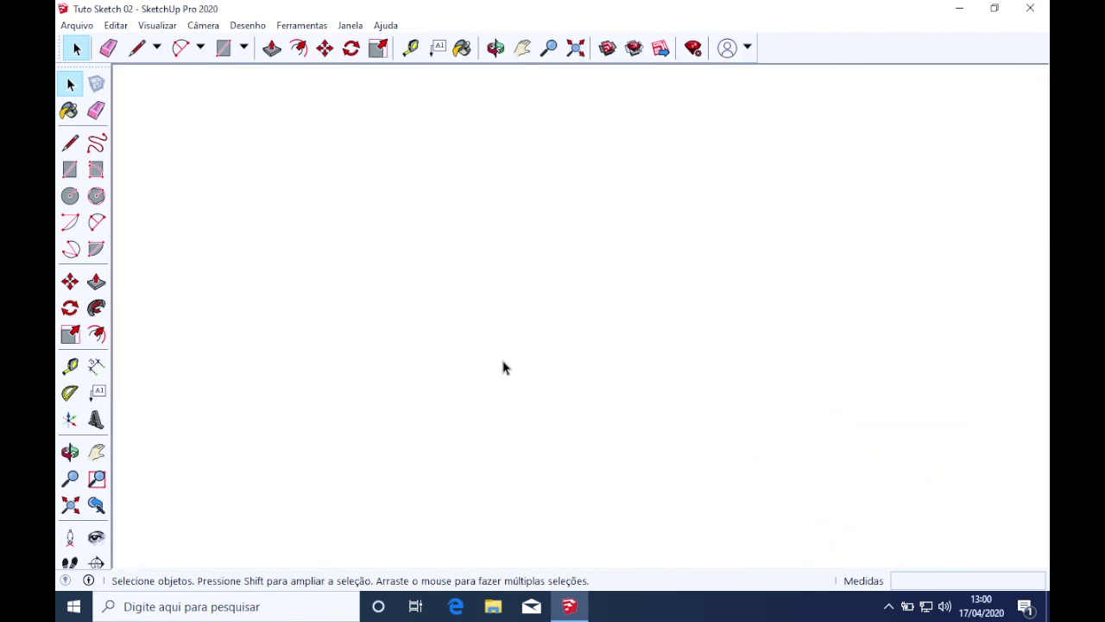
{"action": "scroll", "coordinate": [503, 368], "scroll_direction": "up", "scroll_amount": 3}
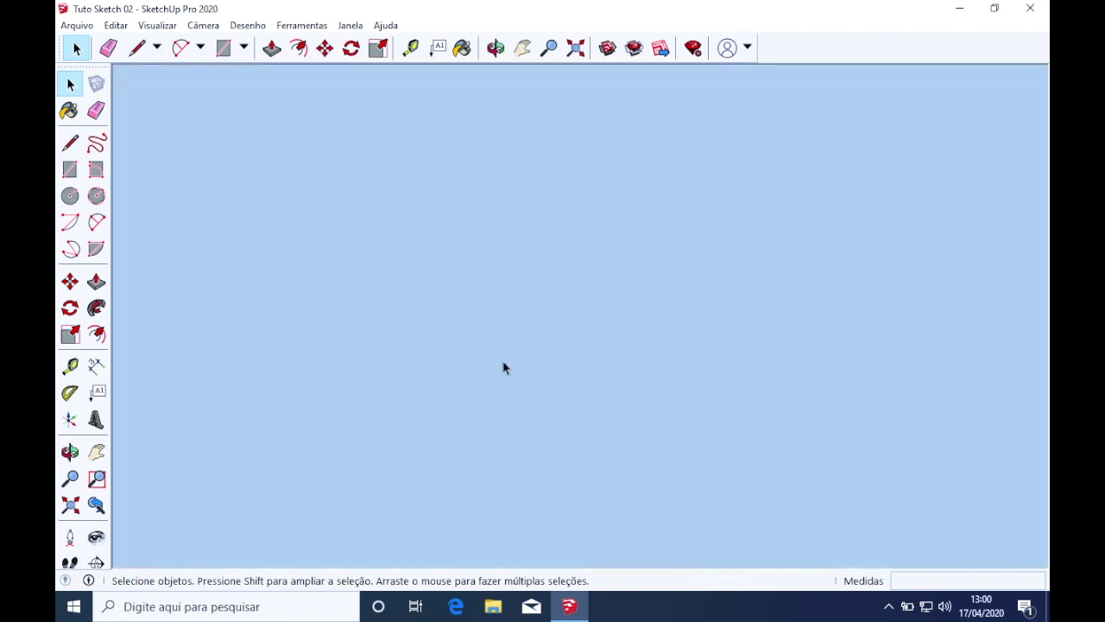
{"action": "scroll", "coordinate": [504, 367], "scroll_direction": "down", "scroll_amount": 2}
Orbit inside the stair room to check floor, stairs and windows, then back out
{"action": "mouse_move", "coordinate": [483, 173]}
{"action": "middle_mouse_down"}
{"action": "mouse_move", "coordinate": [420, 217]}
{"action": "mouse_move", "coordinate": [446, 222]}
{"action": "mouse_move", "coordinate": [454, 203]}
{"action": "mouse_move", "coordinate": [458, 213]}
{"action": "mouse_move", "coordinate": [451, 333]}
{"action": "mouse_move", "coordinate": [445, 226]}
{"action": "mouse_move", "coordinate": [461, 242]}
{"action": "mouse_move", "coordinate": [454, 229]}
{"action": "mouse_move", "coordinate": [493, 234]}
{"action": "mouse_move", "coordinate": [414, 239]}
{"action": "mouse_move", "coordinate": [426, 207]}
{"action": "mouse_move", "coordinate": [316, 107]}
{"action": "middle_mouse_up"}
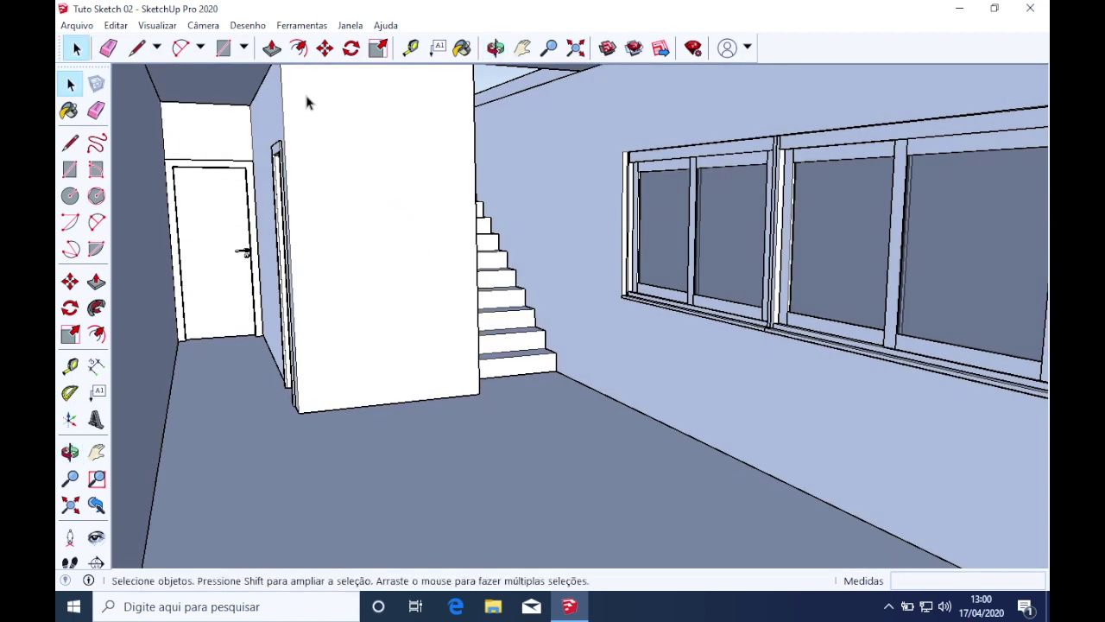
{"action": "mouse_move", "coordinate": [602, 213]}
{"action": "middle_mouse_down"}
{"action": "mouse_move", "coordinate": [493, 350]}
{"action": "mouse_move", "coordinate": [431, 457]}
{"action": "mouse_move", "coordinate": [545, 298]}
{"action": "middle_mouse_up"}
{"action": "scroll", "coordinate": [432, 457], "scroll_direction": "down", "scroll_amount": 5}
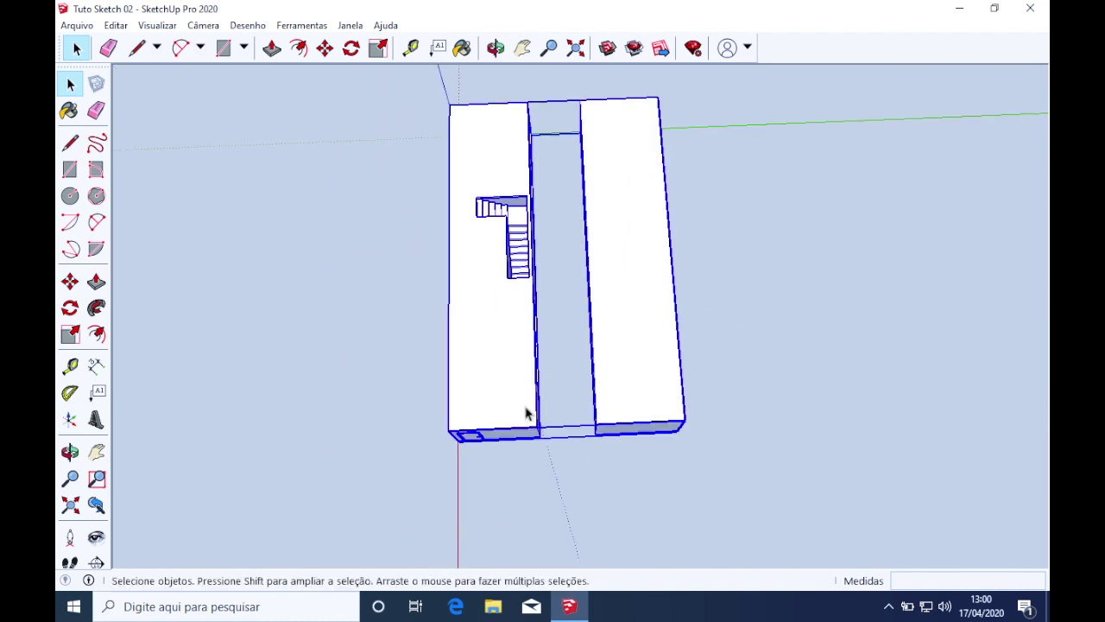
Inside the house group, move the right-hand box by its corner onto the house's top edge
{"action": "double_click", "coordinate": [532, 406]}
{"action": "left_click", "coordinate": [637, 429]}
{"action": "middle_click_drag", "start_coordinate": [637, 429], "coordinate": [704, 215]}
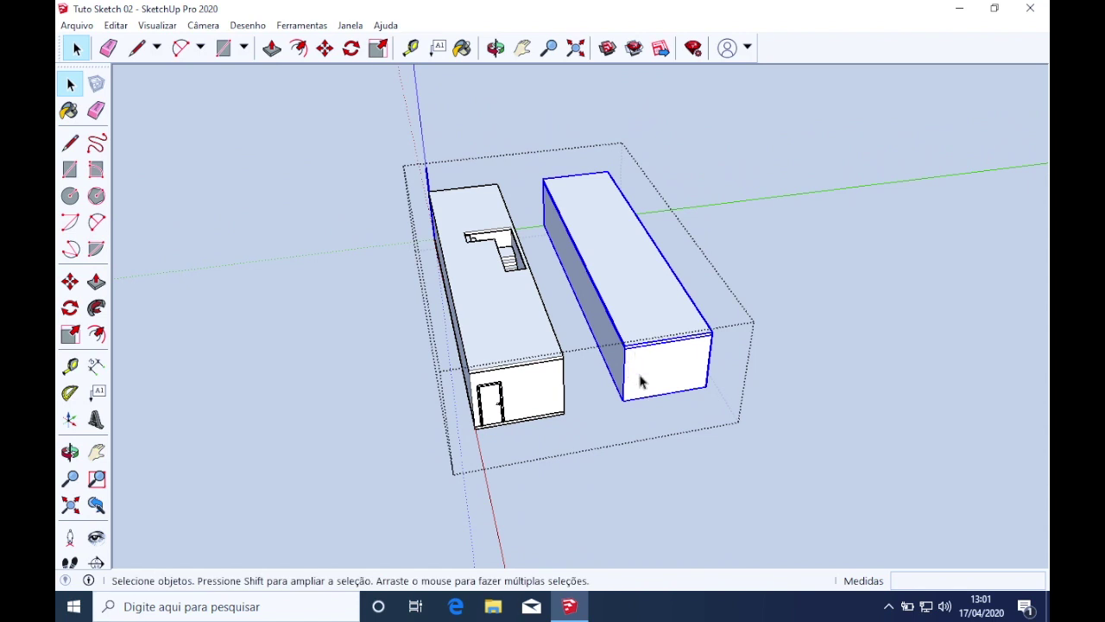
{"action": "scroll", "coordinate": [651, 444], "scroll_direction": "up", "scroll_amount": 5}
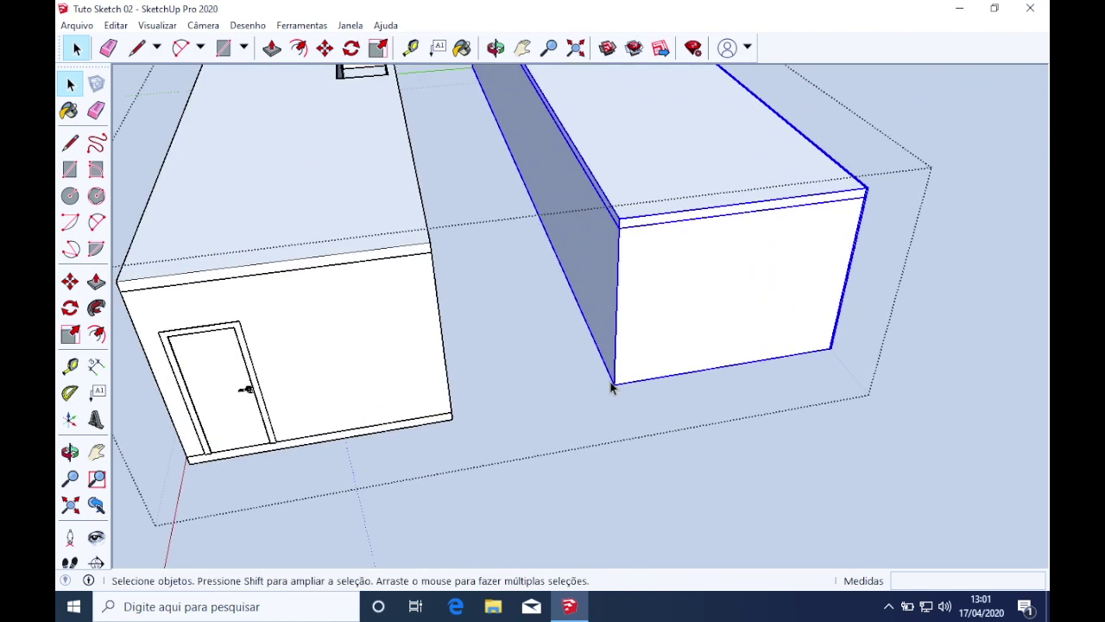
{"action": "key", "text": "m"}
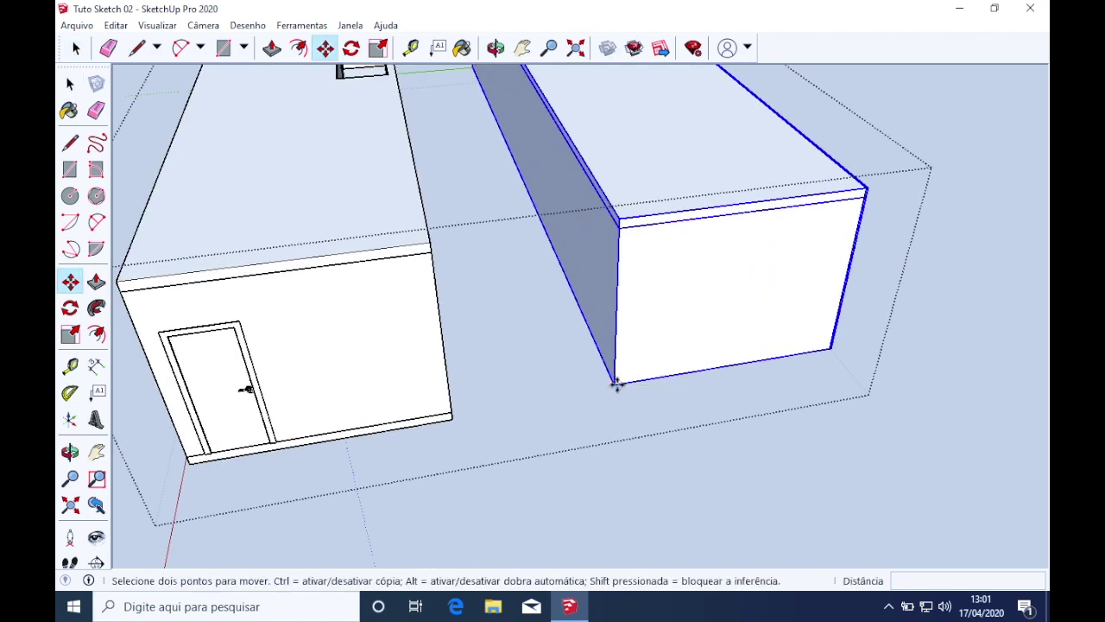
{"action": "left_click", "coordinate": [614, 385]}
{"action": "left_click", "coordinate": [122, 281]}
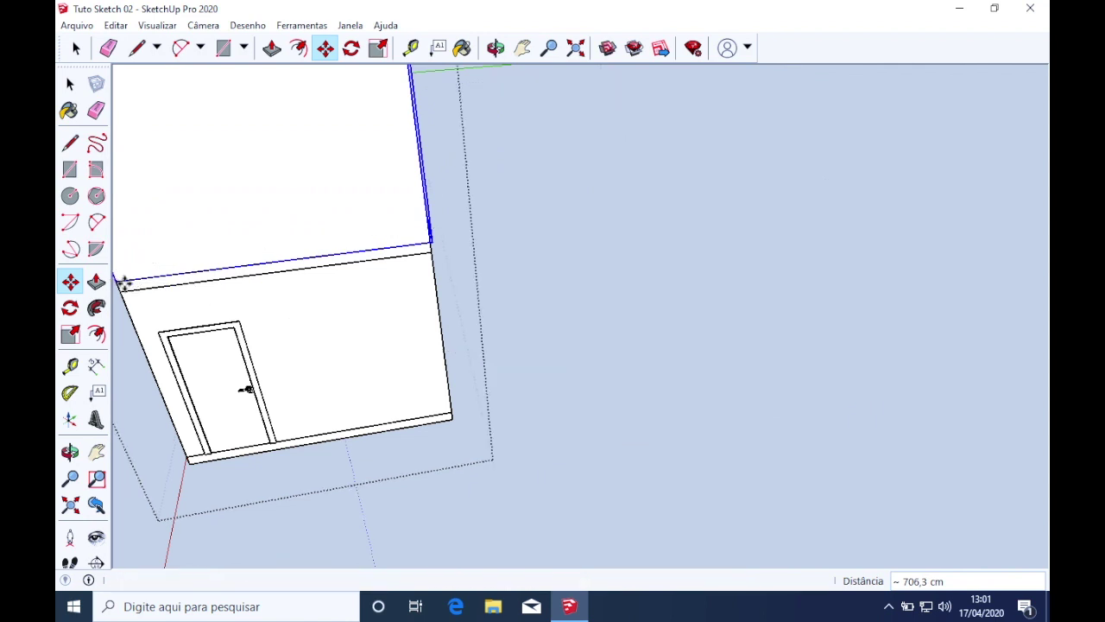
Orbit around and into the house to check the upper storey's placement, then deselect the ceiling
{"action": "key", "text": "o"}
{"action": "left_click_drag", "start_coordinate": [352, 368], "coordinate": [575, 280]}
{"action": "key", "text": "m"}
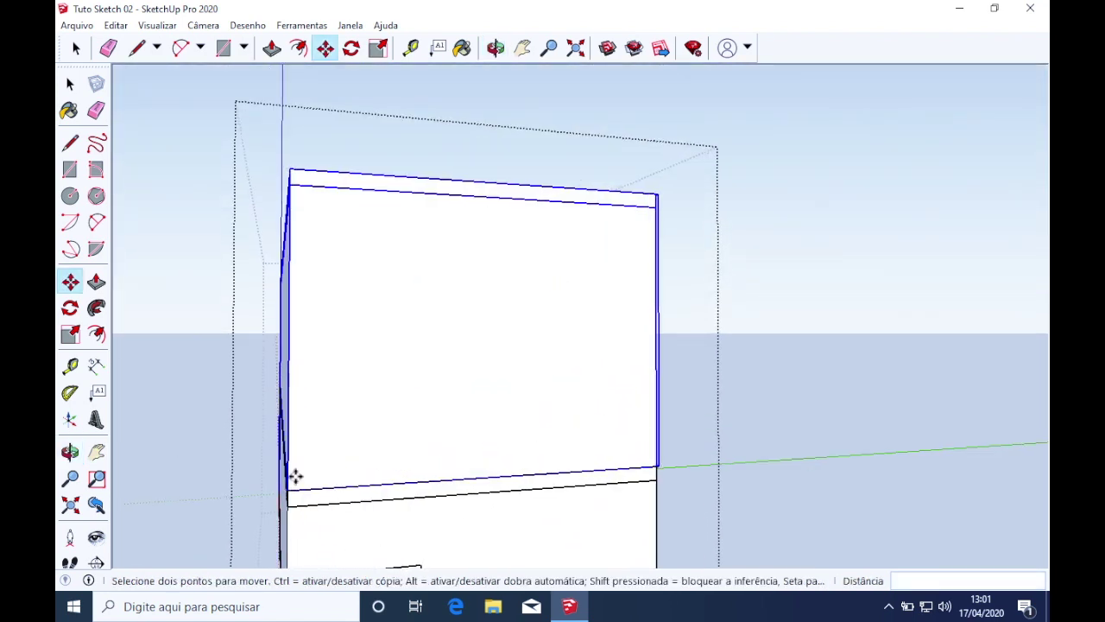
{"action": "scroll", "coordinate": [535, 476], "scroll_direction": "down", "scroll_amount": 3}
{"action": "scroll", "coordinate": [494, 556], "scroll_direction": "up", "scroll_amount": 3}
{"action": "scroll", "coordinate": [403, 512], "scroll_direction": "up", "scroll_amount": 4}
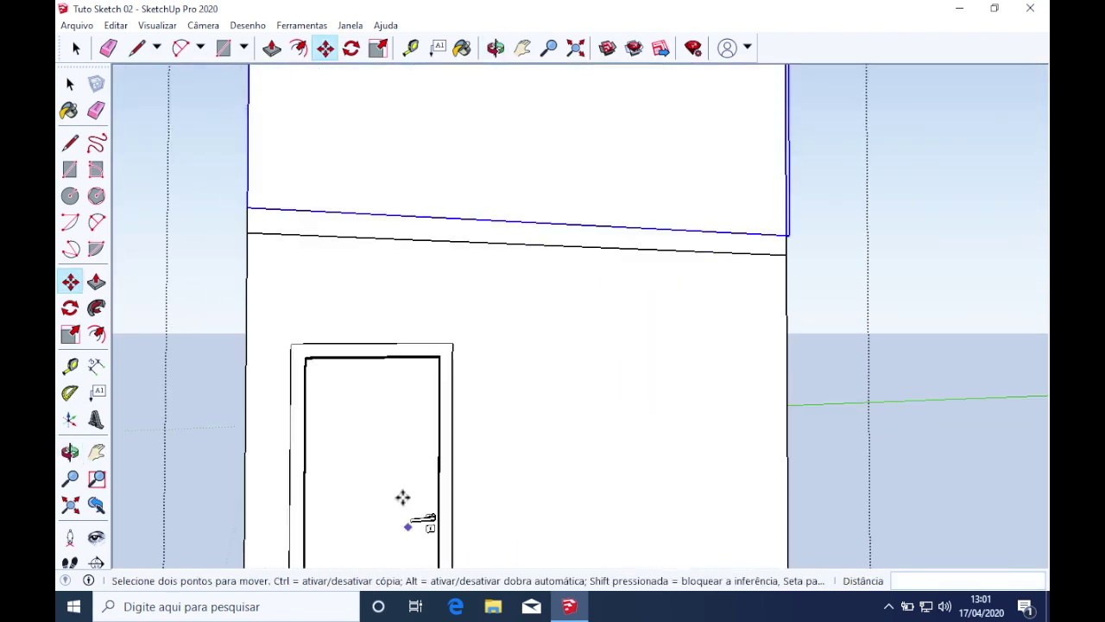
{"action": "scroll", "coordinate": [395, 453], "scroll_direction": "up", "scroll_amount": 6}
{"action": "scroll", "coordinate": [397, 452], "scroll_direction": "up", "scroll_amount": 1}
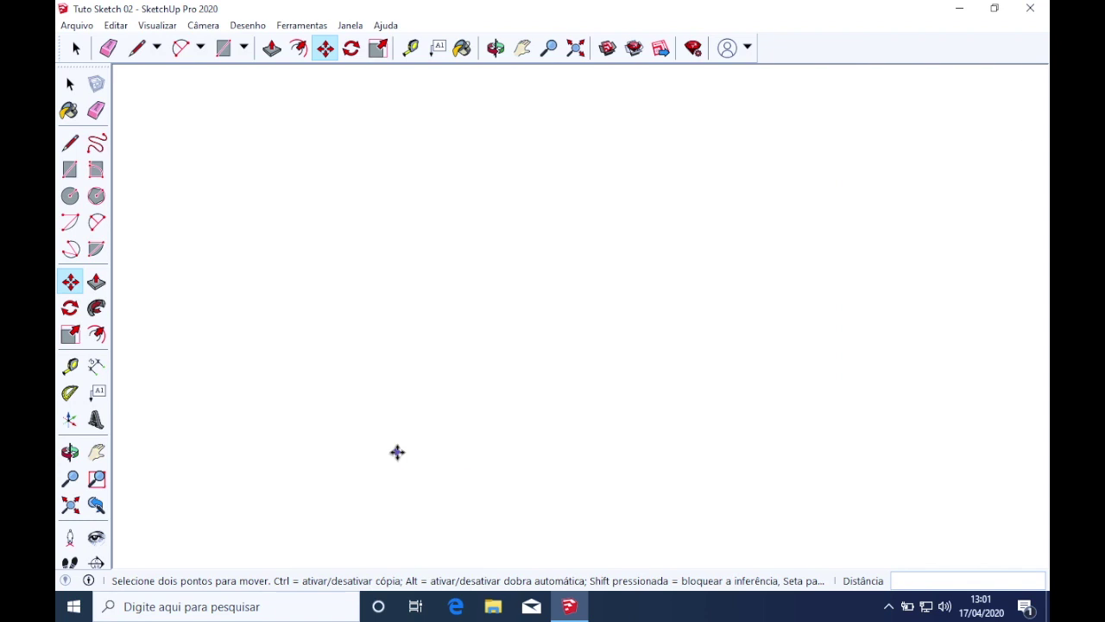
{"action": "scroll", "coordinate": [397, 452], "scroll_direction": "down", "scroll_amount": 3}
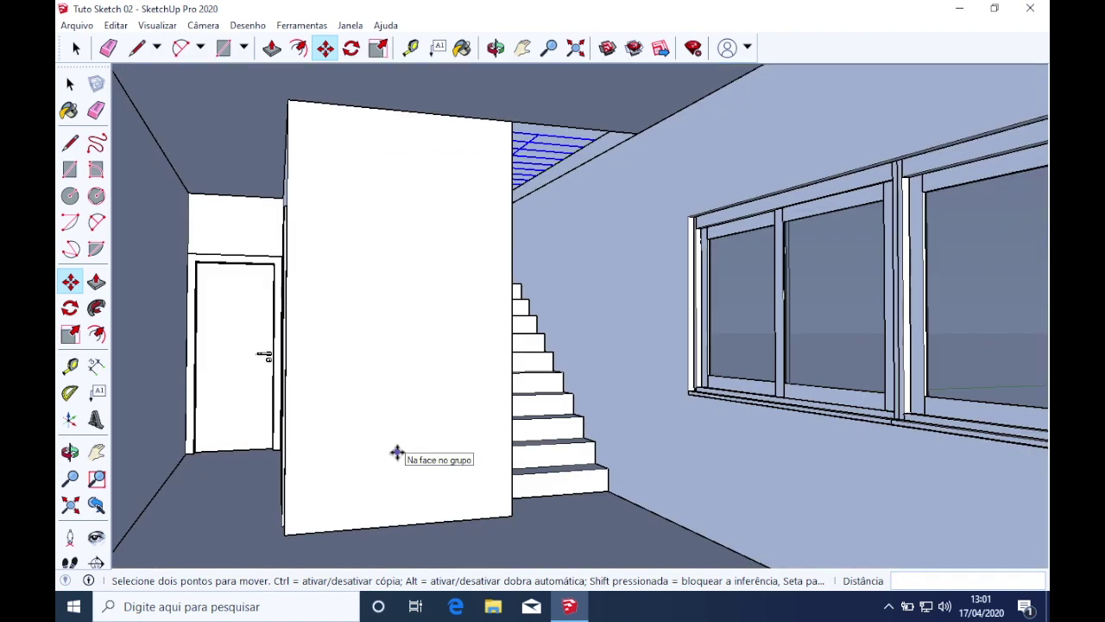
{"action": "middle_click_drag", "start_coordinate": [397, 452], "coordinate": [397, 429]}
{"action": "key", "text": "space"}
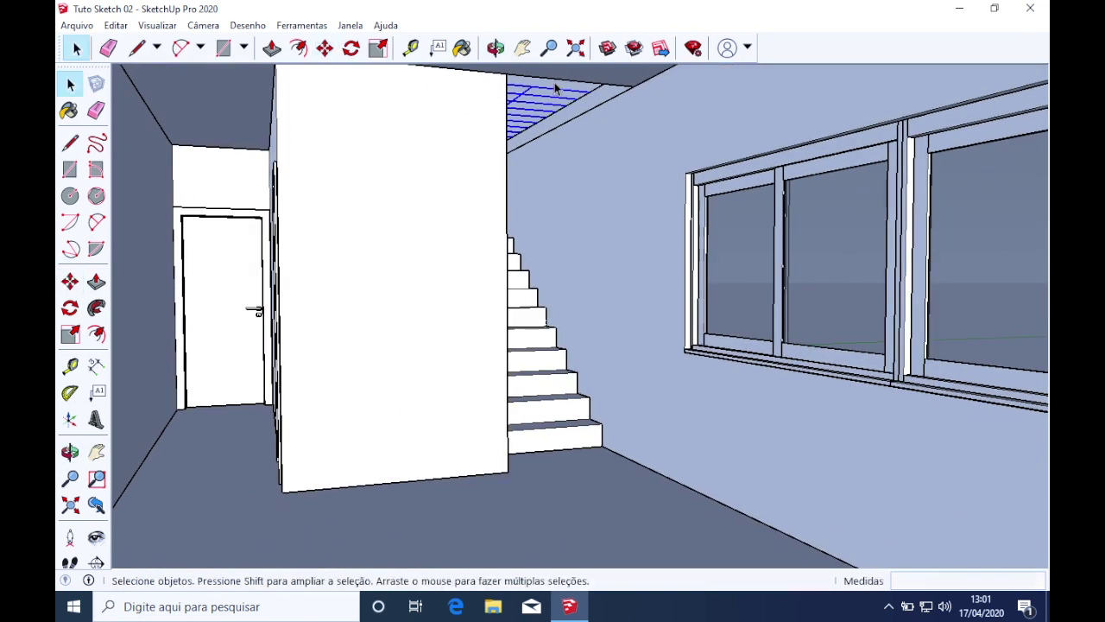
{"action": "left_click", "coordinate": [553, 95]}
Erase the window's horizontal lines while viewing the model from below
{"action": "scroll", "coordinate": [553, 95], "scroll_direction": "down", "scroll_amount": 5}
{"action": "middle_click_drag", "start_coordinate": [553, 95], "coordinate": [438, 49]}
{"action": "key", "text": "e"}
{"action": "mouse_move", "coordinate": [535, 86]}
{"action": "left_mouse_down"}
{"action": "mouse_move", "coordinate": [545, 153]}
{"action": "mouse_move", "coordinate": [501, 163]}
{"action": "left_mouse_up"}
{"action": "scroll", "coordinate": [492, 160], "scroll_direction": "up", "scroll_amount": 2}
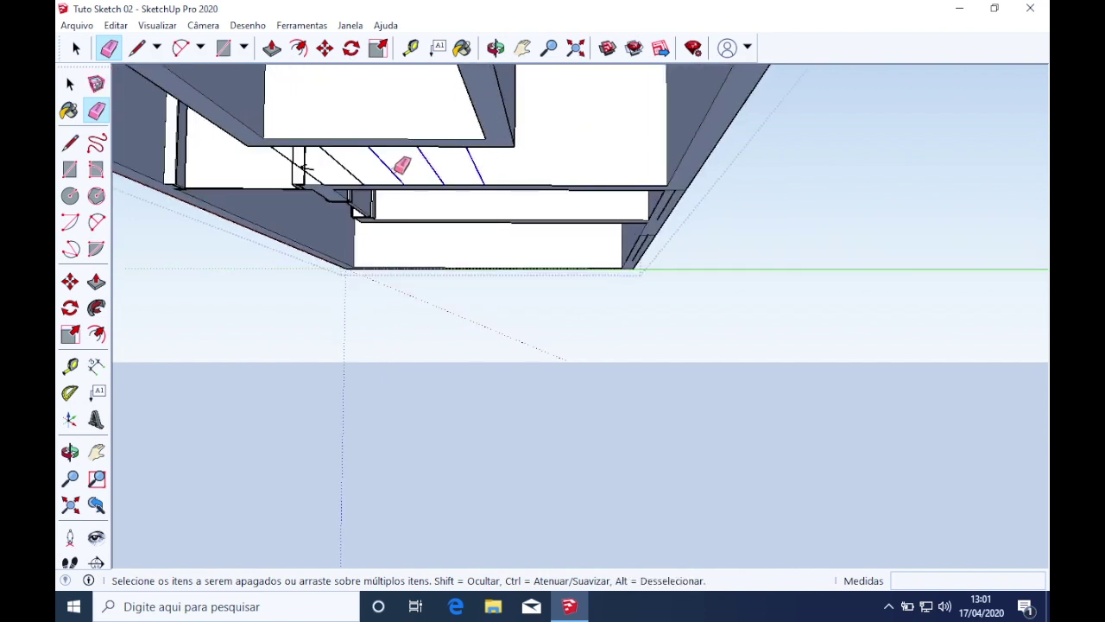
Orbit into an eye-level ground-floor view showing the stairs, door and windowed wall
{"action": "middle_click_drag", "start_coordinate": [320, 168], "coordinate": [452, 148]}
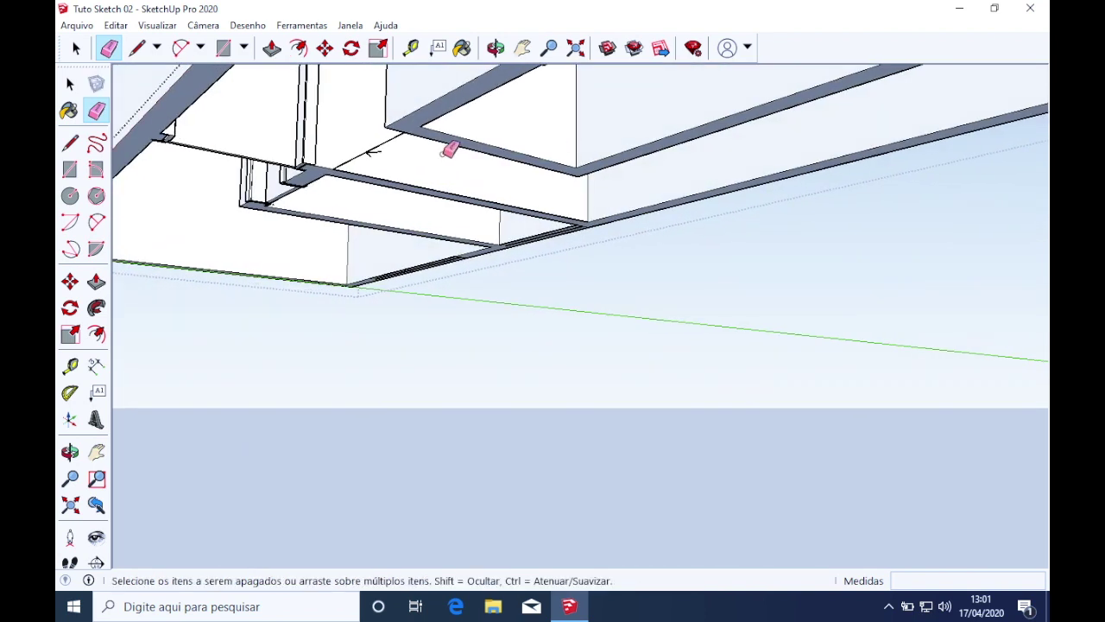
{"action": "mouse_move", "coordinate": [406, 153]}
{"action": "middle_mouse_down"}
{"action": "mouse_move", "coordinate": [446, 168]}
{"action": "mouse_move", "coordinate": [372, 168]}
{"action": "middle_mouse_up"}
{"action": "key", "text": "space"}
{"action": "scroll", "coordinate": [376, 177], "scroll_direction": "up", "scroll_amount": 10}
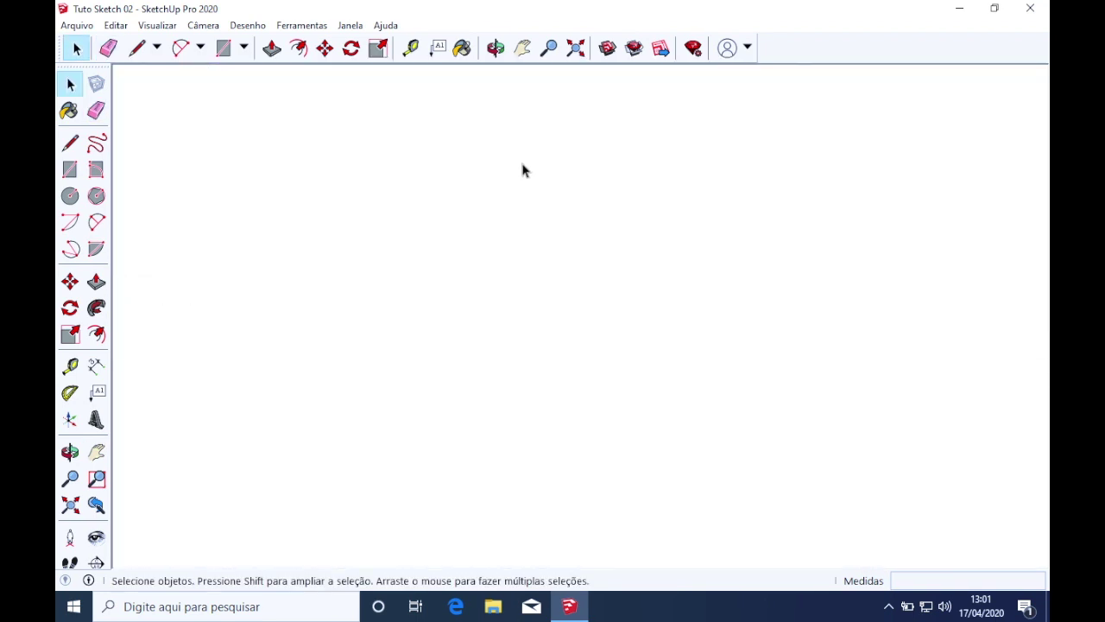
{"action": "left_click", "coordinate": [522, 170]}
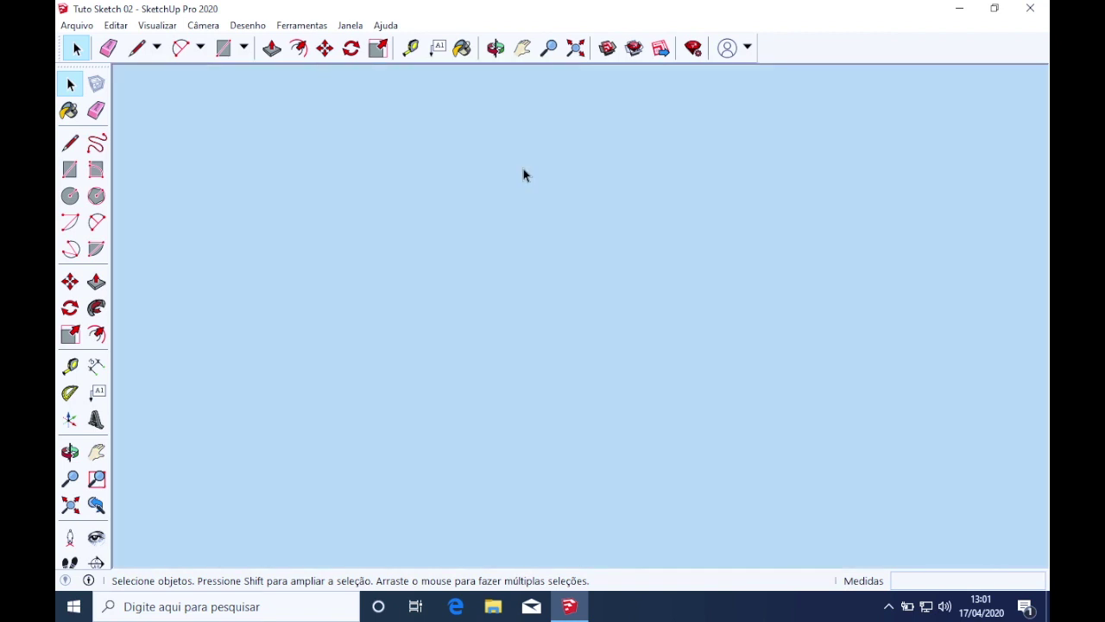
{"action": "scroll", "coordinate": [523, 169], "scroll_direction": "down", "scroll_amount": 10}
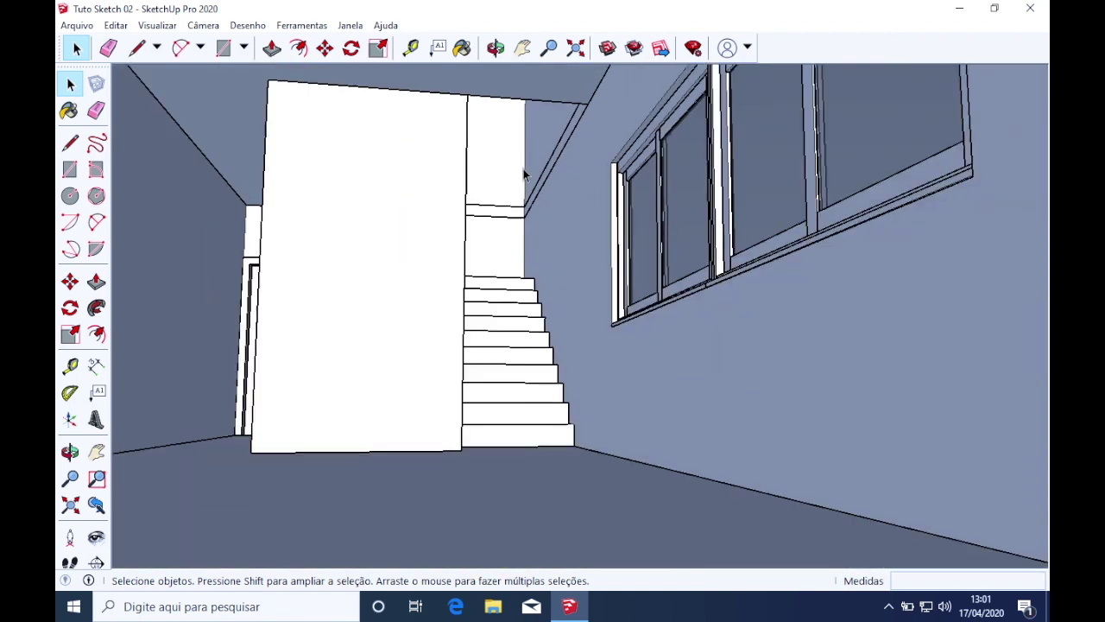
{"action": "middle_click_drag", "start_coordinate": [523, 169], "coordinate": [602, 151]}
{"action": "scroll", "coordinate": [595, 148], "scroll_direction": "down", "scroll_amount": 5}
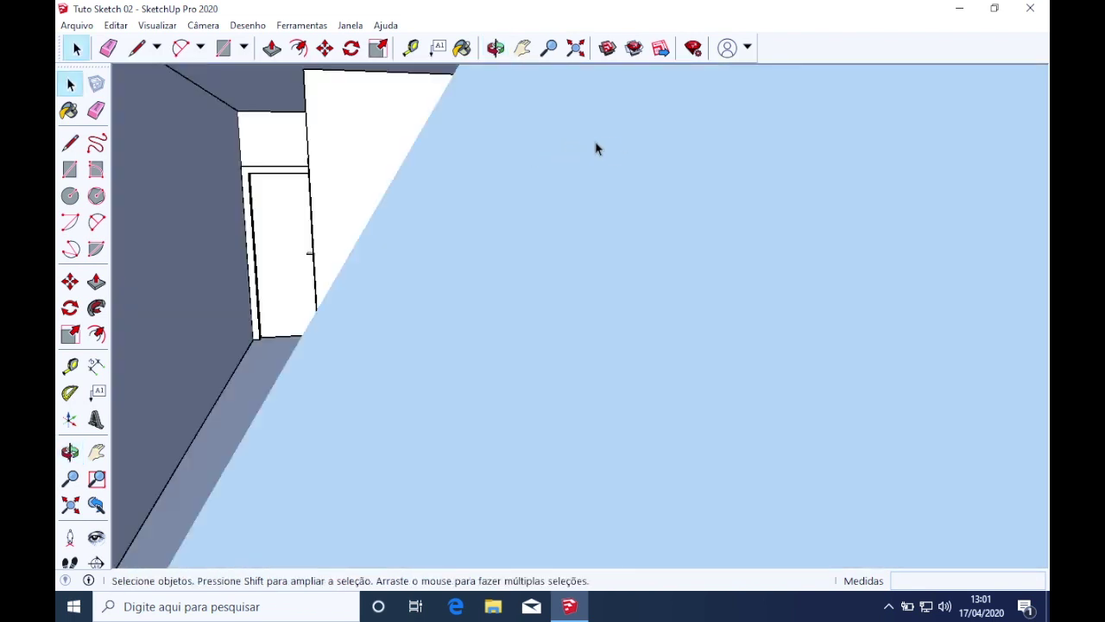
{"action": "middle_click_drag", "start_coordinate": [595, 148], "coordinate": [624, 146]}
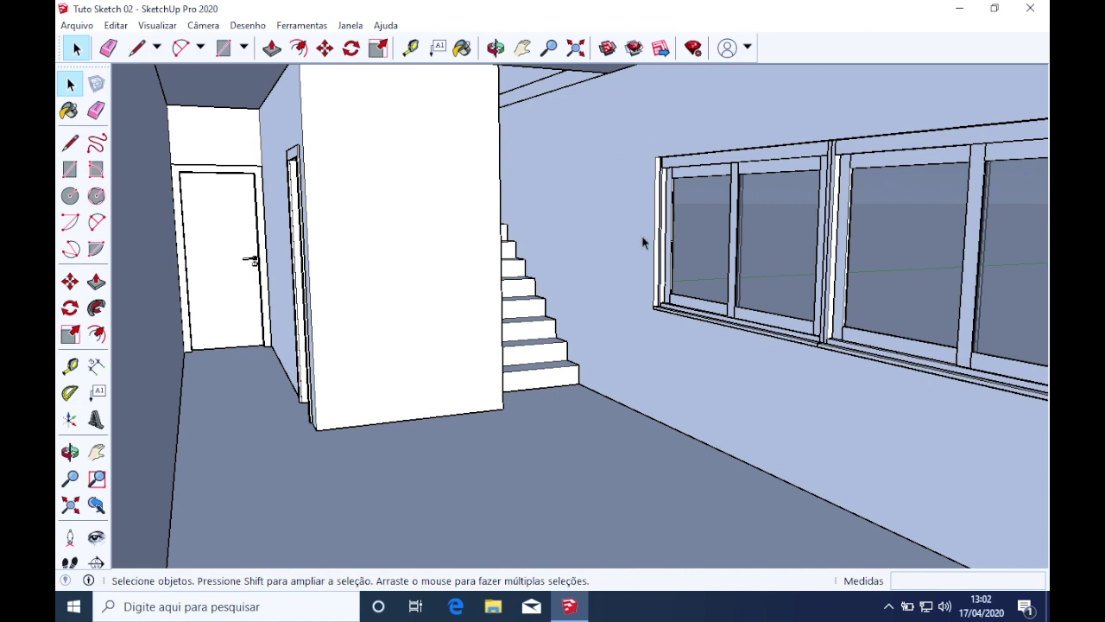
Show the Scenes panel in the default tray via Janela > Bandeja padrão > Cenas
{"action": "left_click", "coordinate": [350, 25]}
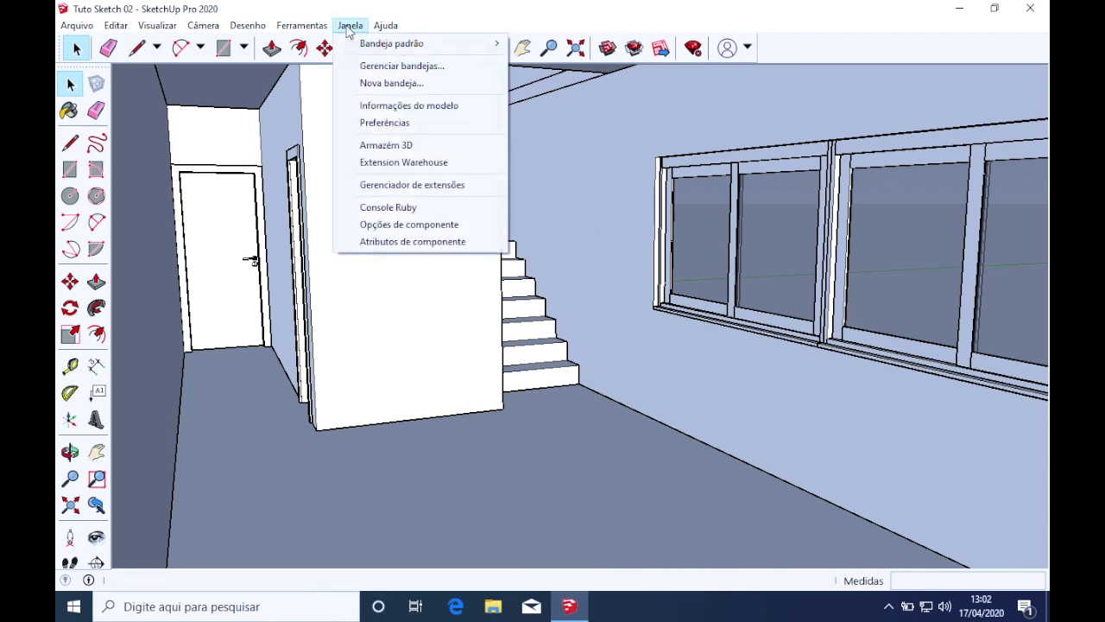
{"action": "mouse_move", "coordinate": [365, 43]}
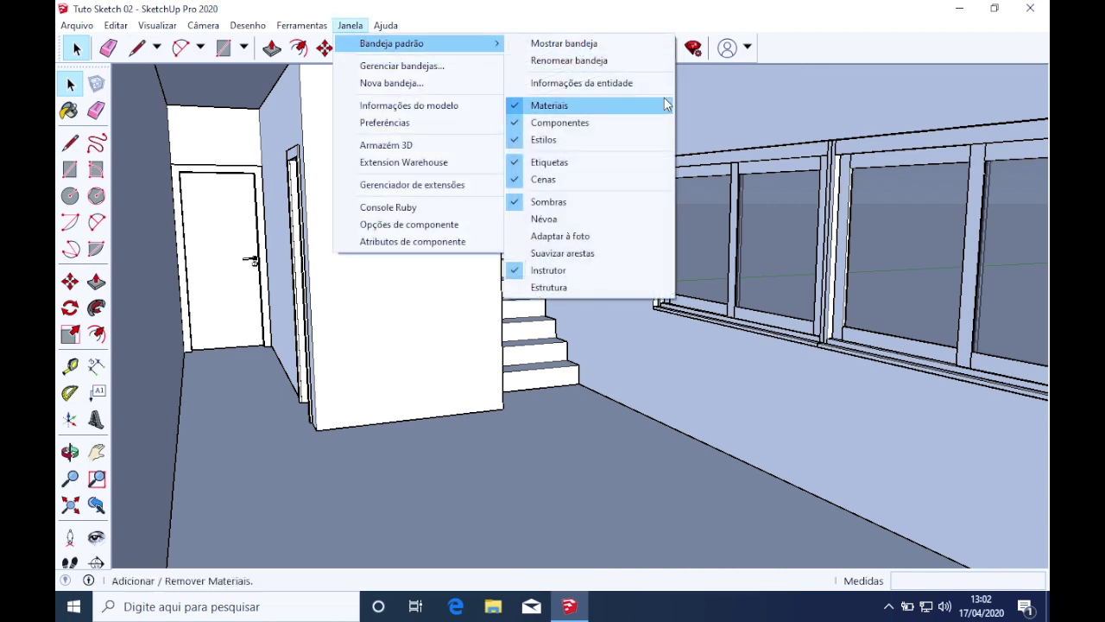
{"action": "left_click", "coordinate": [592, 183]}
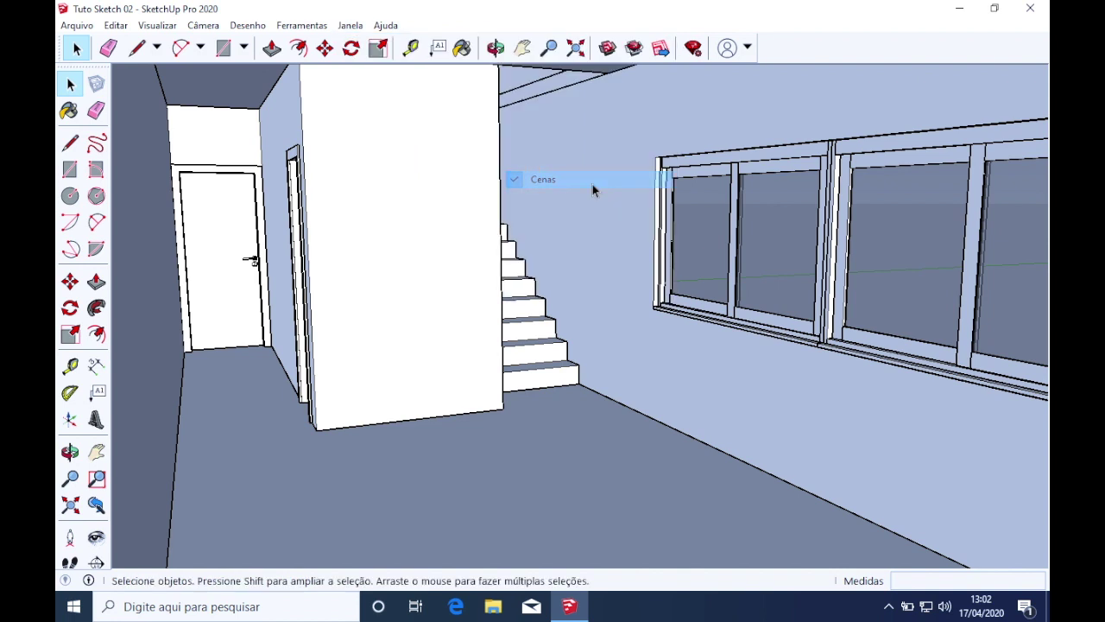
{"action": "left_click", "coordinate": [351, 25]}
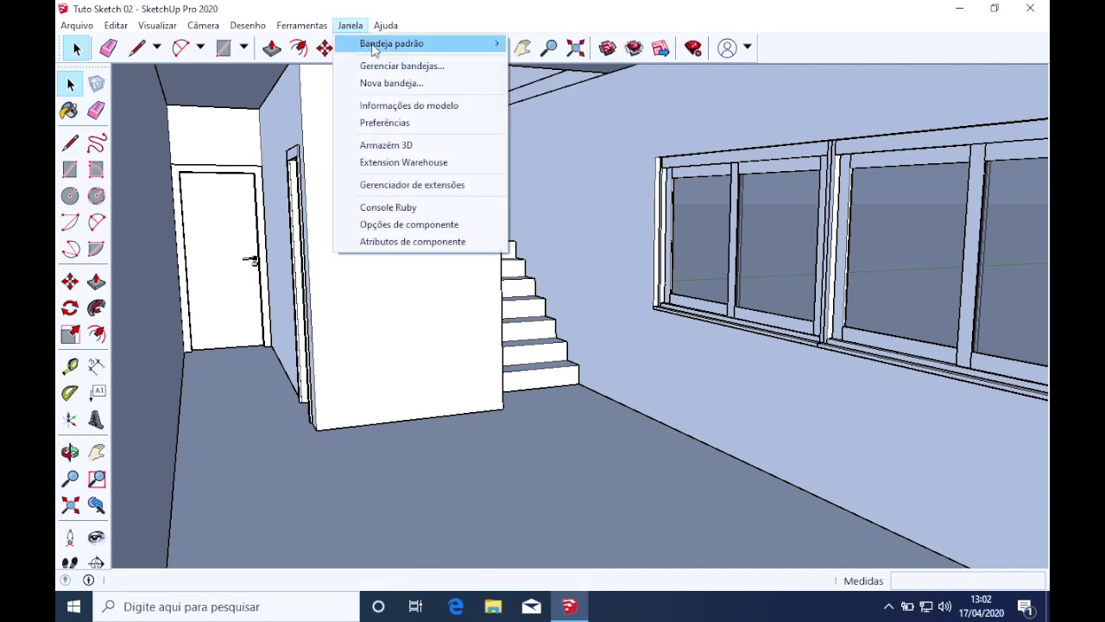
{"action": "mouse_move", "coordinate": [371, 45]}
{"action": "left_click", "coordinate": [583, 181]}
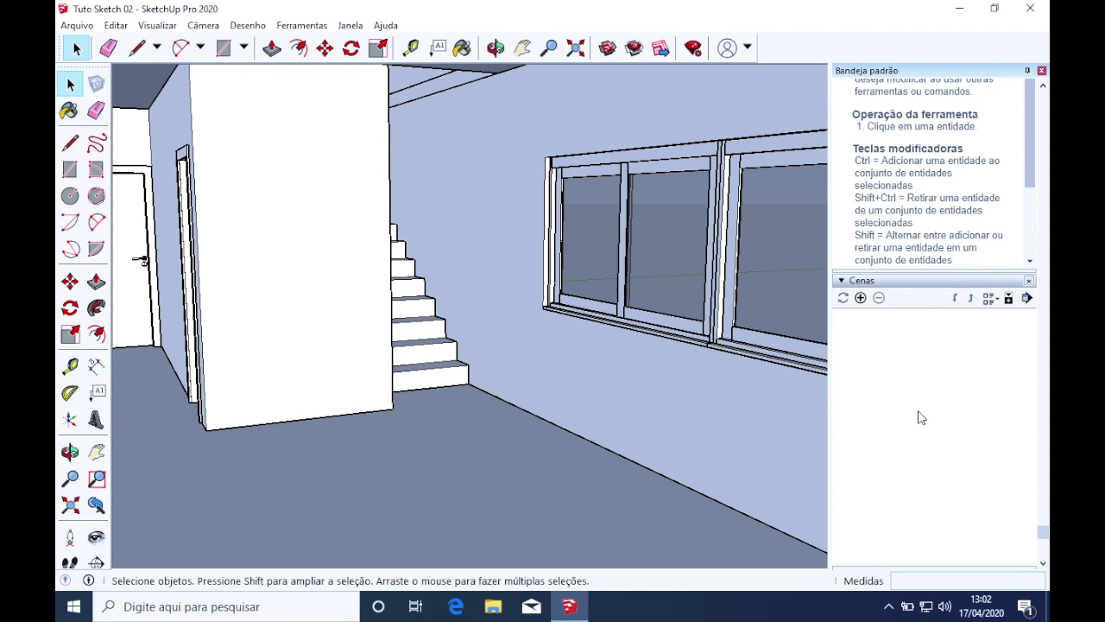
{"action": "left_click", "coordinate": [859, 280]}
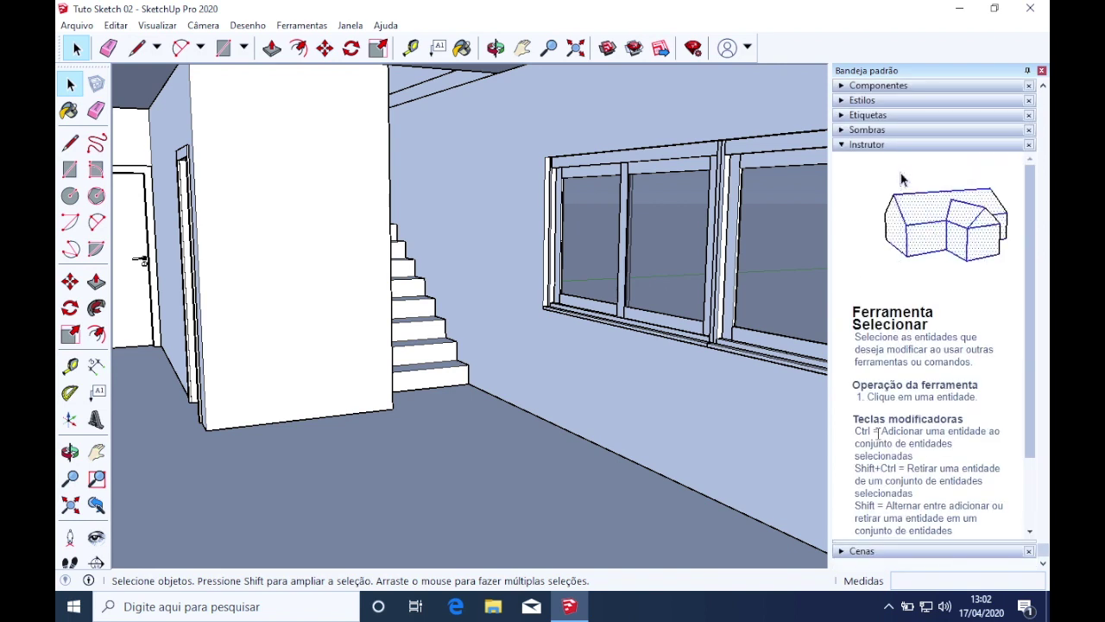
{"action": "left_click", "coordinate": [859, 551]}
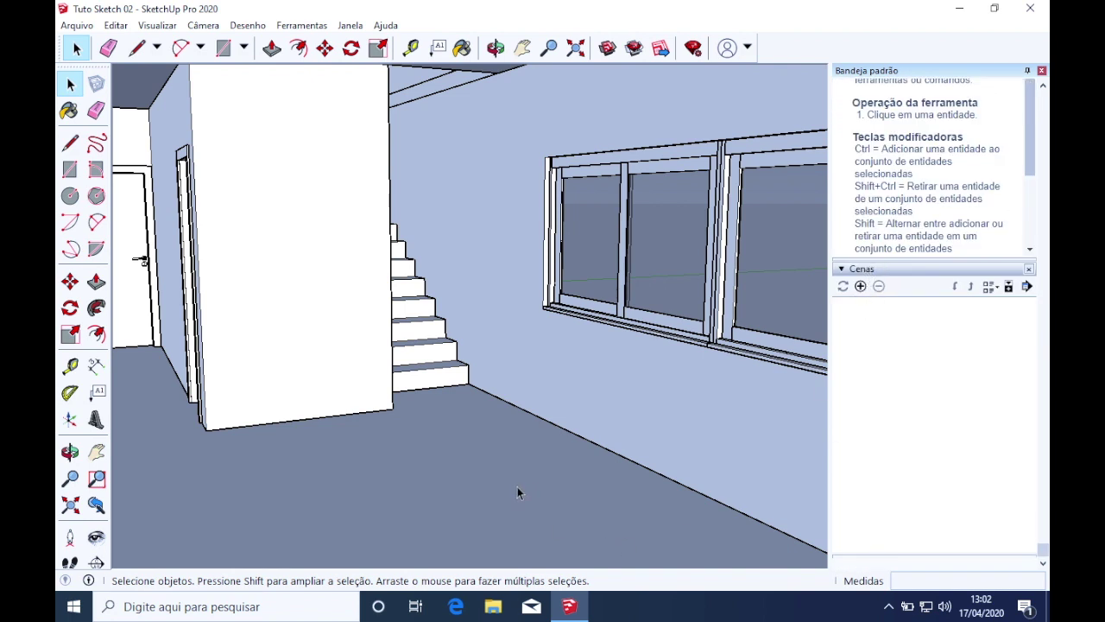
Save the current interior view as scene Cena1 and start renaming its tab
{"action": "middle_click_drag", "start_coordinate": [470, 403], "coordinate": [508, 408]}
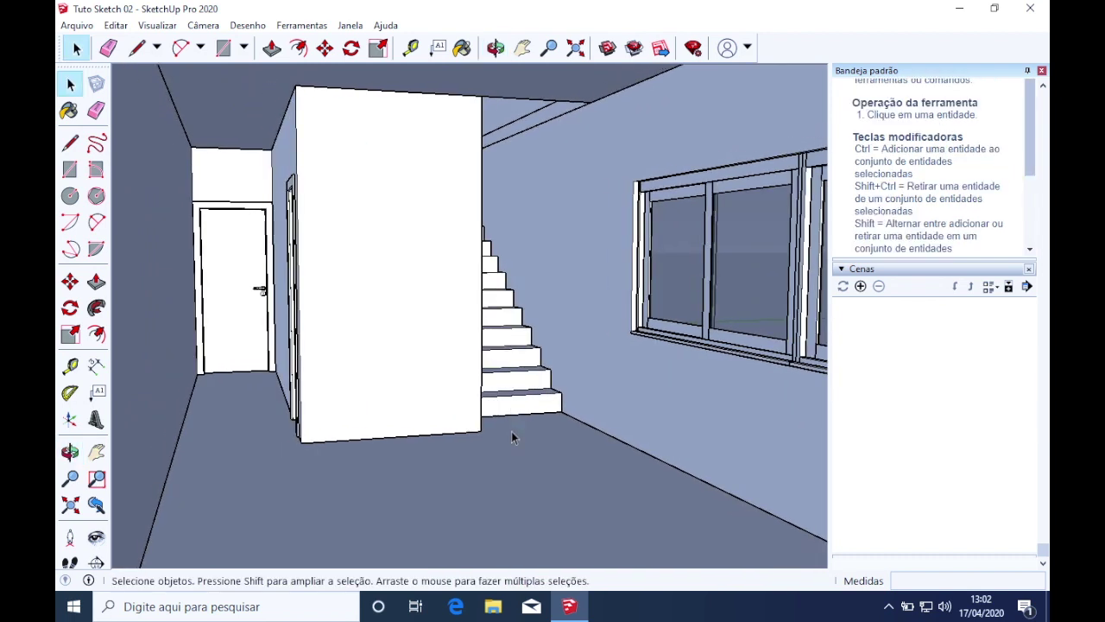
{"action": "left_click", "coordinate": [861, 286]}
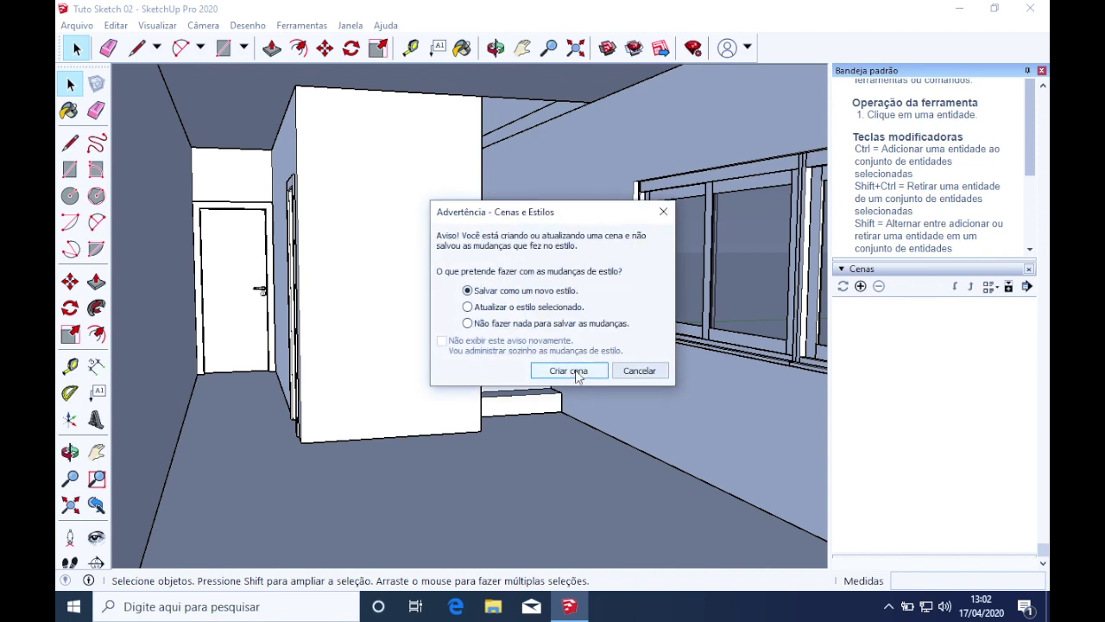
{"action": "left_click", "coordinate": [576, 373]}
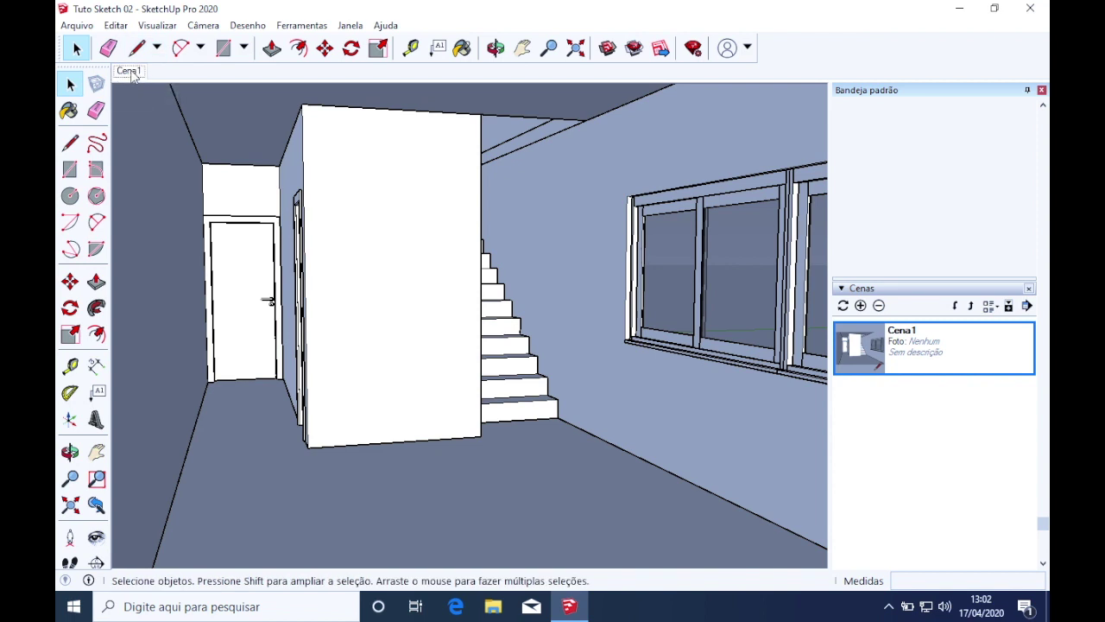
{"action": "right_click", "coordinate": [132, 76]}
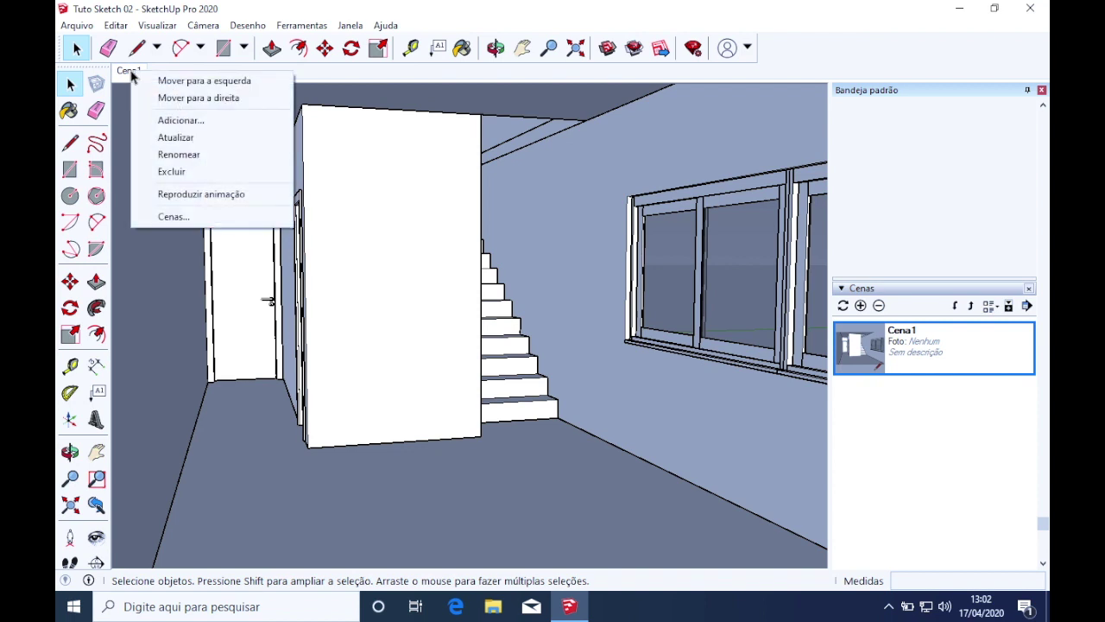
{"action": "left_click", "coordinate": [189, 155]}
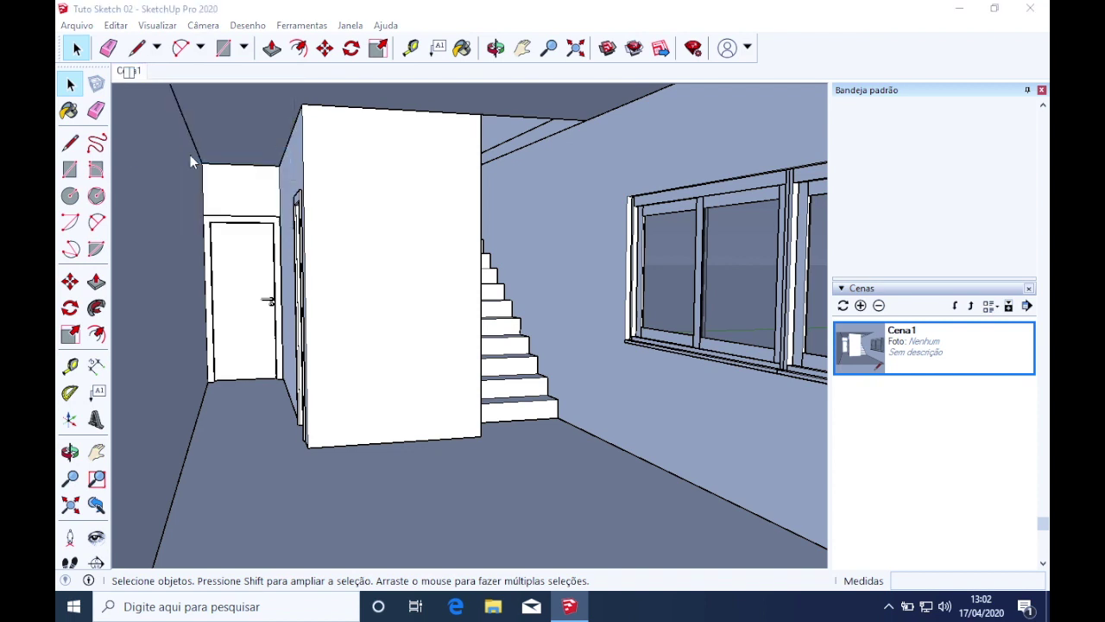
Name the scene 'Sala de Estar' and shift the view so the stairs move right
{"action": "type", "text": "Sala de Estar"}
{"action": "key", "text": "Return"}
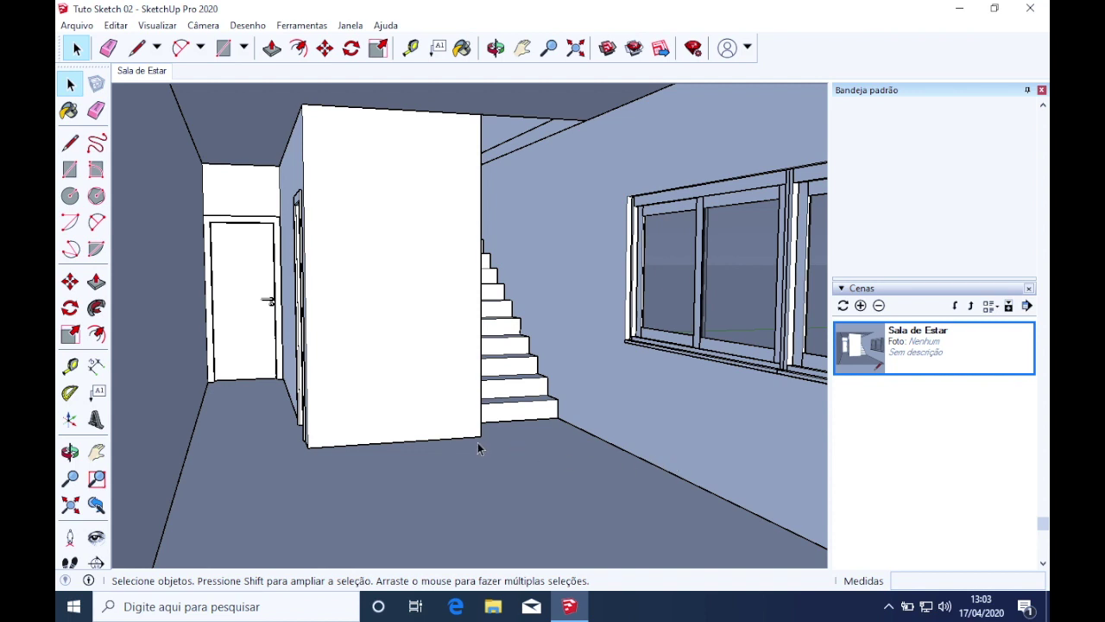
{"action": "middle_click_drag", "start_coordinate": [445, 387], "coordinate": [462, 361]}
{"action": "key", "text": "space"}
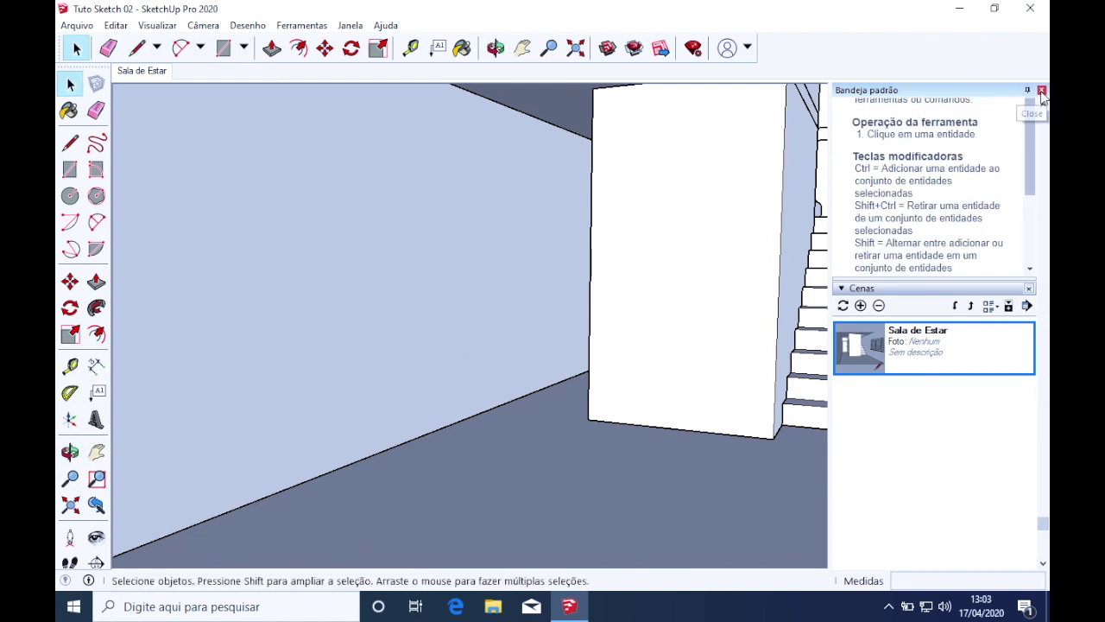
Close the default tray and orbit the widened view toward the staircase
{"action": "left_click", "coordinate": [1043, 92]}
{"action": "middle_click_drag", "start_coordinate": [833, 259], "coordinate": [799, 249]}
{"action": "middle_click_drag", "start_coordinate": [639, 354], "coordinate": [579, 333]}
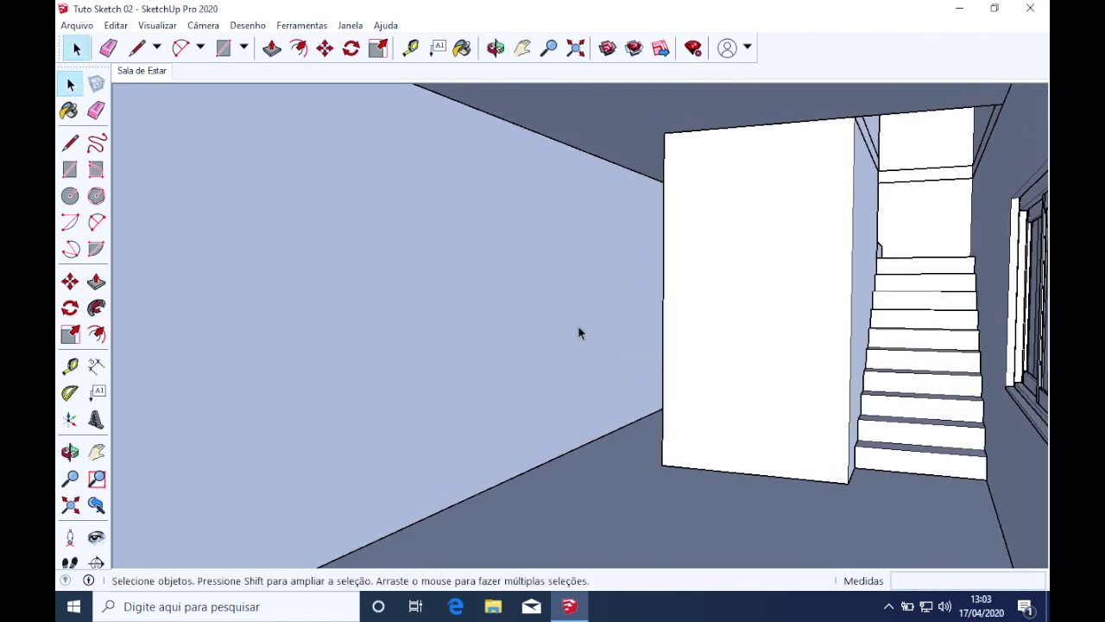
Set the Zoom field of view to 45 degrees and reframe the staircase
{"action": "right_click", "coordinate": [140, 74]}
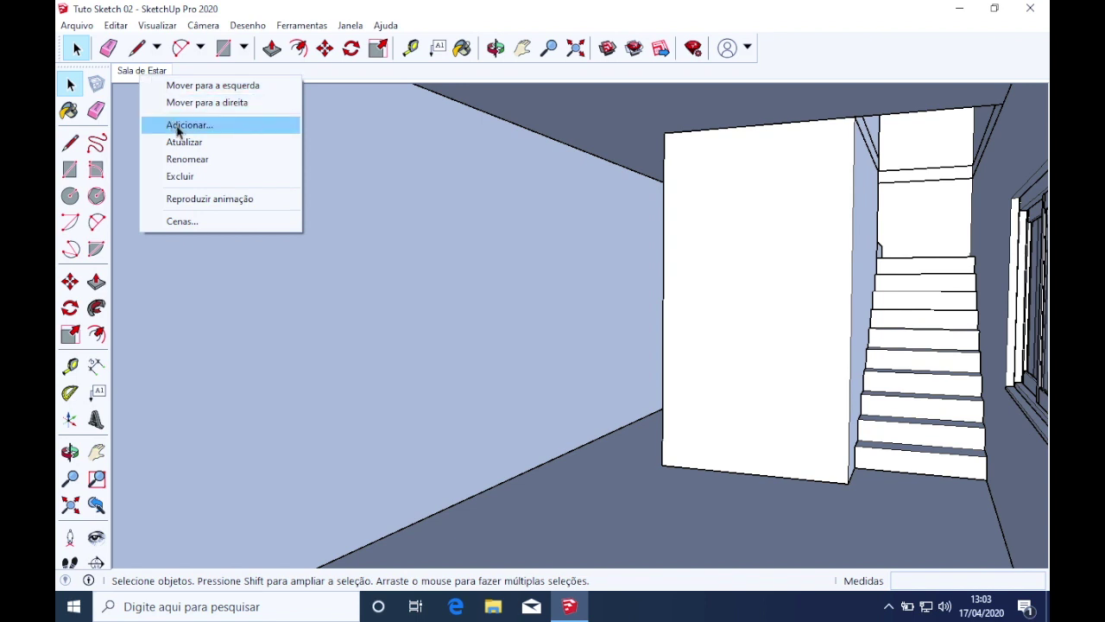
{"action": "left_click", "coordinate": [872, 56]}
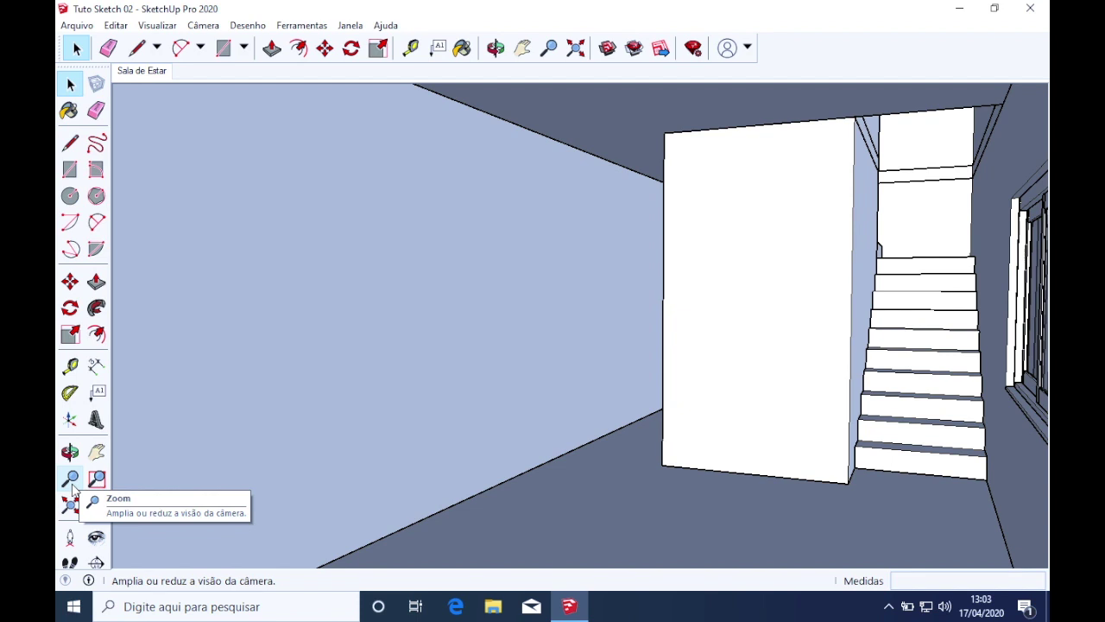
{"action": "left_click", "coordinate": [72, 485]}
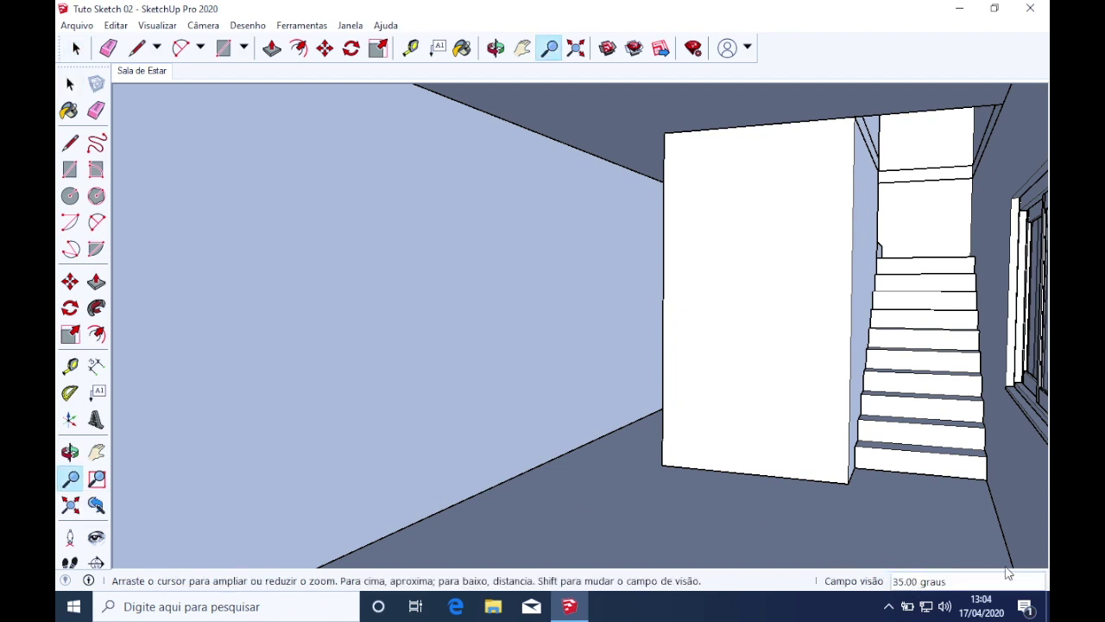
{"action": "type", "text": "45"}
{"action": "key", "text": "Return"}
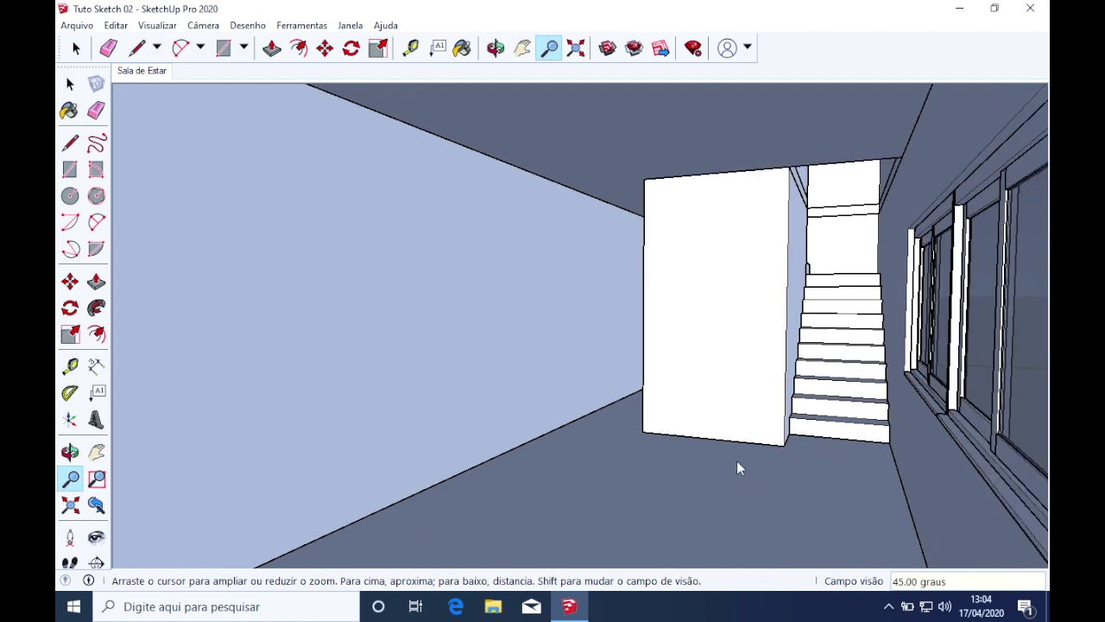
{"action": "middle_click_drag", "start_coordinate": [737, 466], "coordinate": [752, 449]}
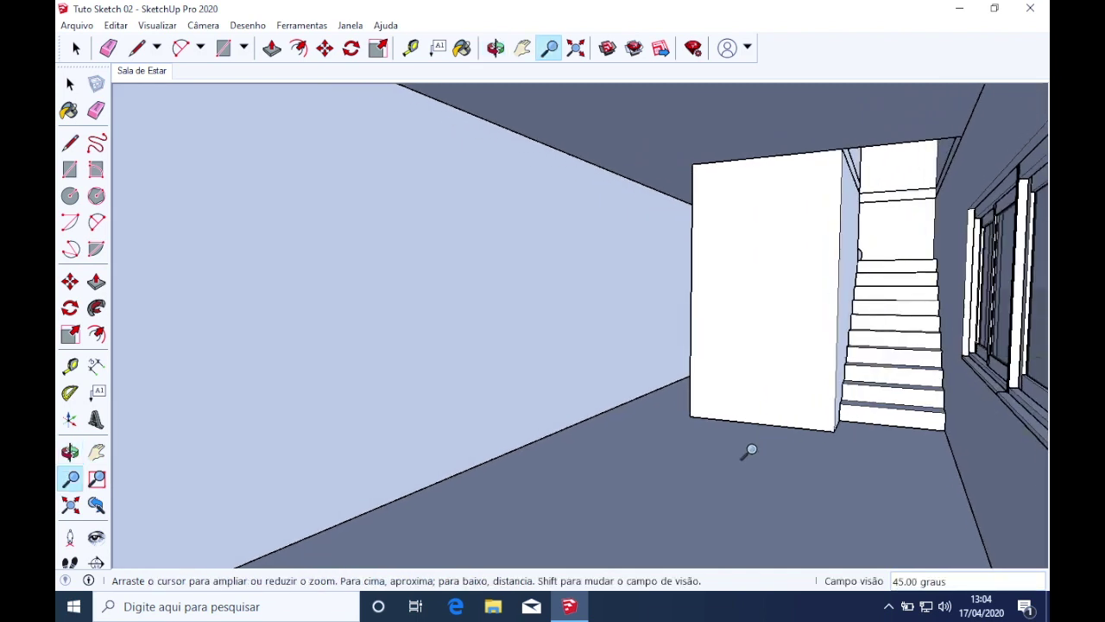
{"action": "middle_click_drag", "start_coordinate": [613, 480], "coordinate": [595, 479]}
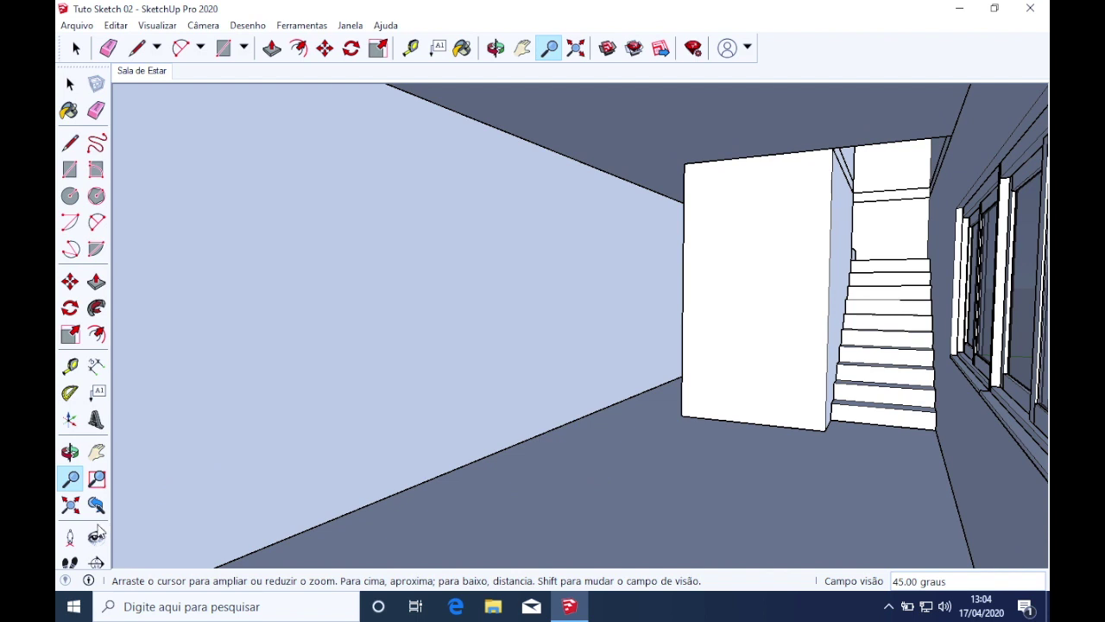
Walk the camera backward through the room and turn it to centre the stair opening
{"action": "left_click", "coordinate": [71, 563]}
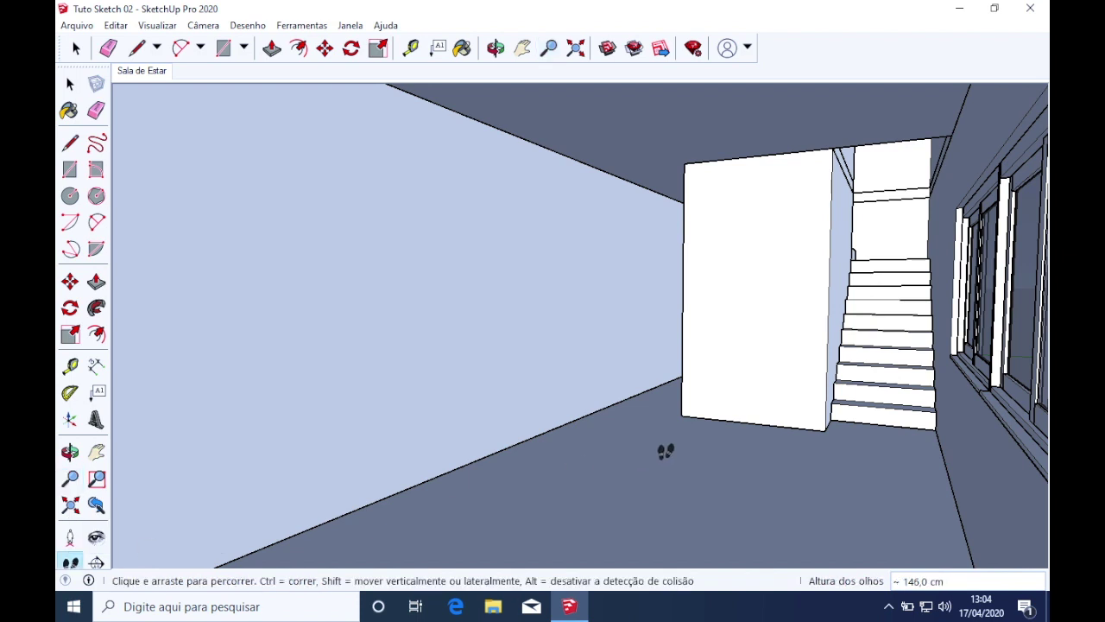
{"action": "left_click_drag", "start_coordinate": [665, 453], "coordinate": [724, 509]}
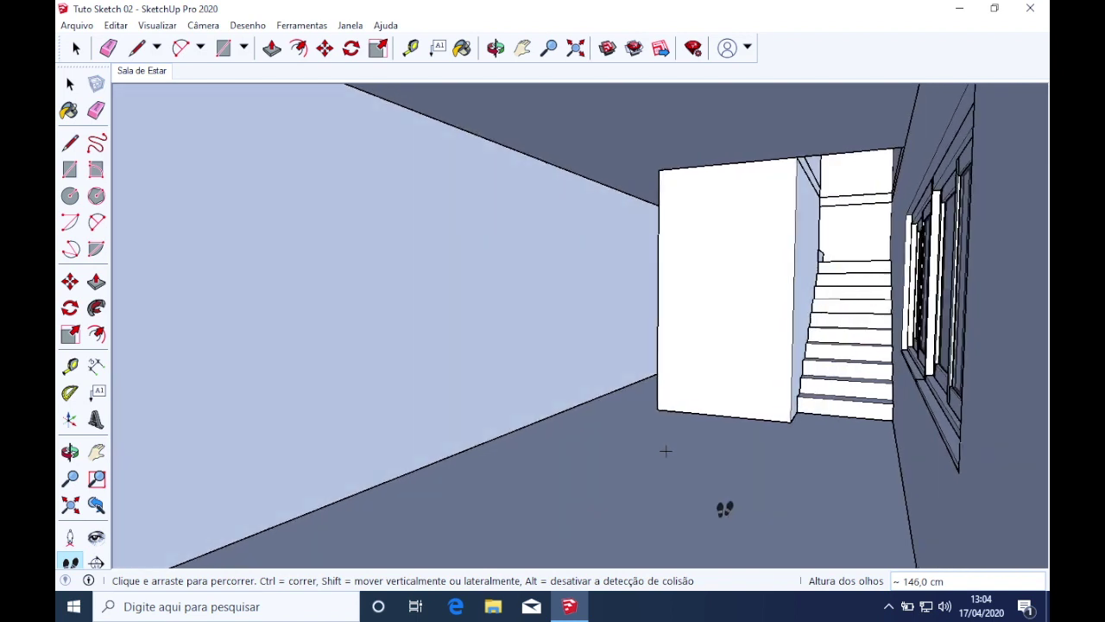
{"action": "left_click", "coordinate": [97, 538]}
{"action": "left_click_drag", "start_coordinate": [585, 343], "coordinate": [570, 324]}
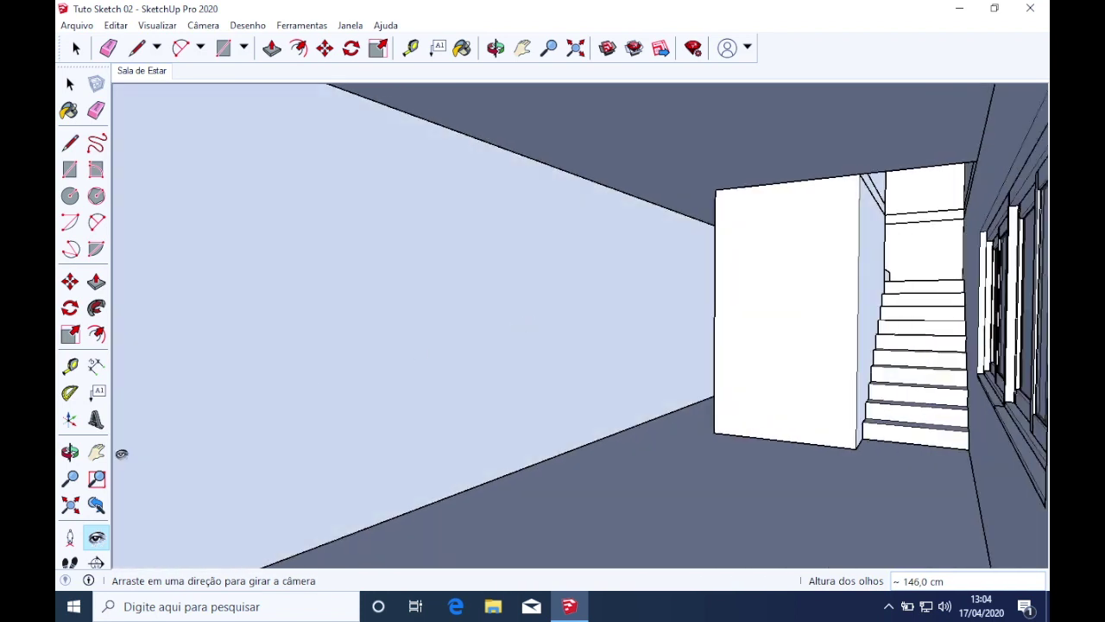
Position the camera at the floor corner at 191 cm eye height, facing the staircase and windows
{"action": "left_click", "coordinate": [70, 537]}
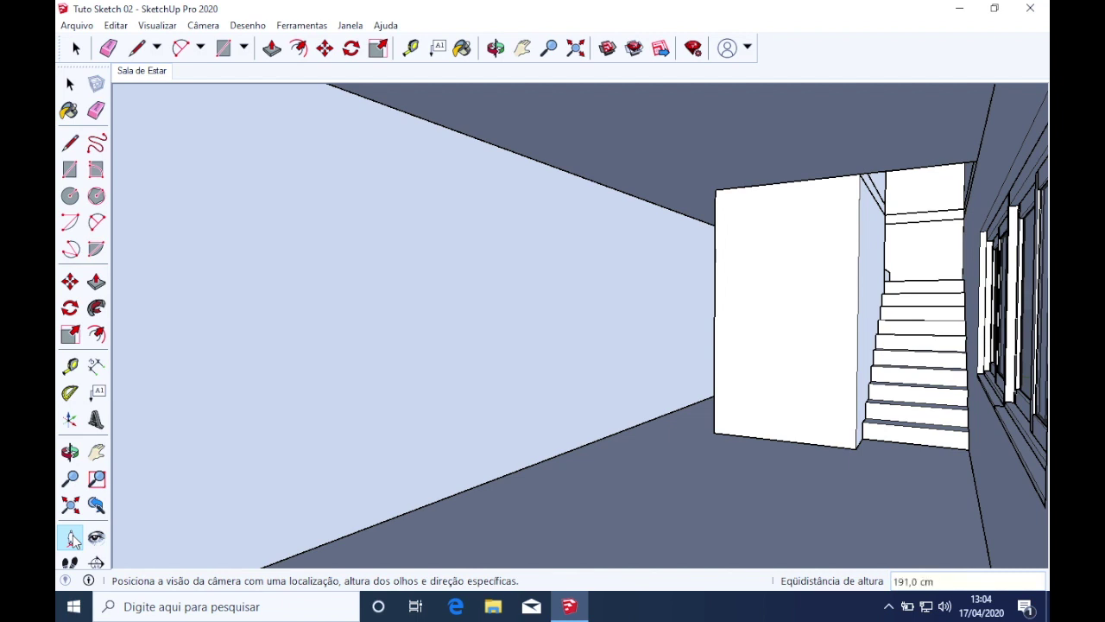
{"action": "left_click", "coordinate": [72, 538]}
{"action": "middle_click_drag", "start_coordinate": [790, 518], "coordinate": [751, 500]}
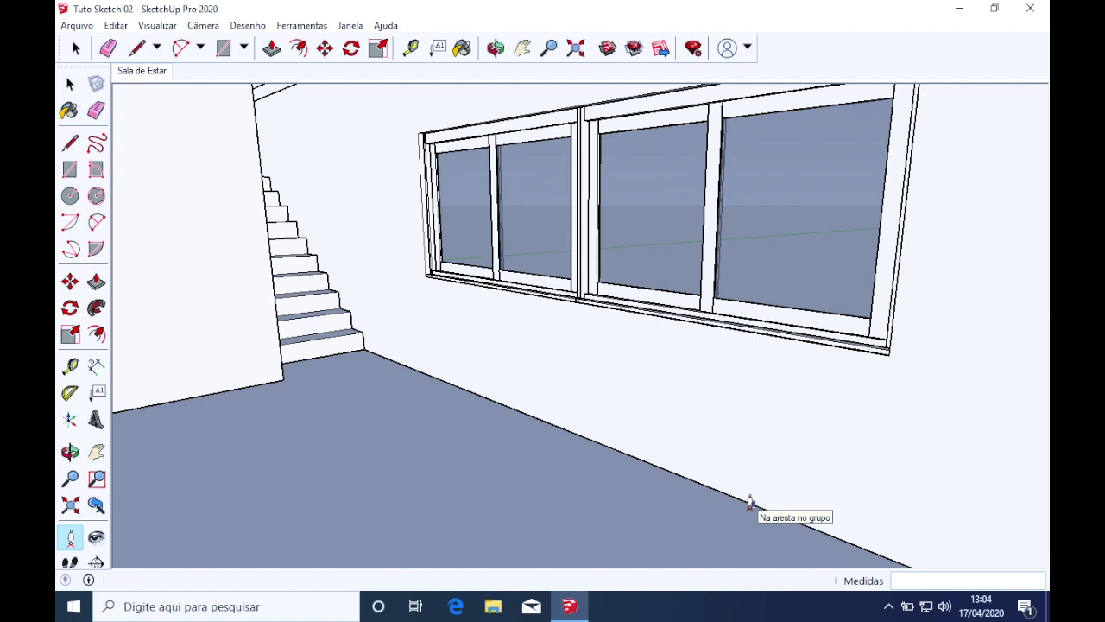
{"action": "middle_click_drag", "start_coordinate": [749, 463], "coordinate": [965, 479]}
{"action": "left_click", "coordinate": [956, 419]}
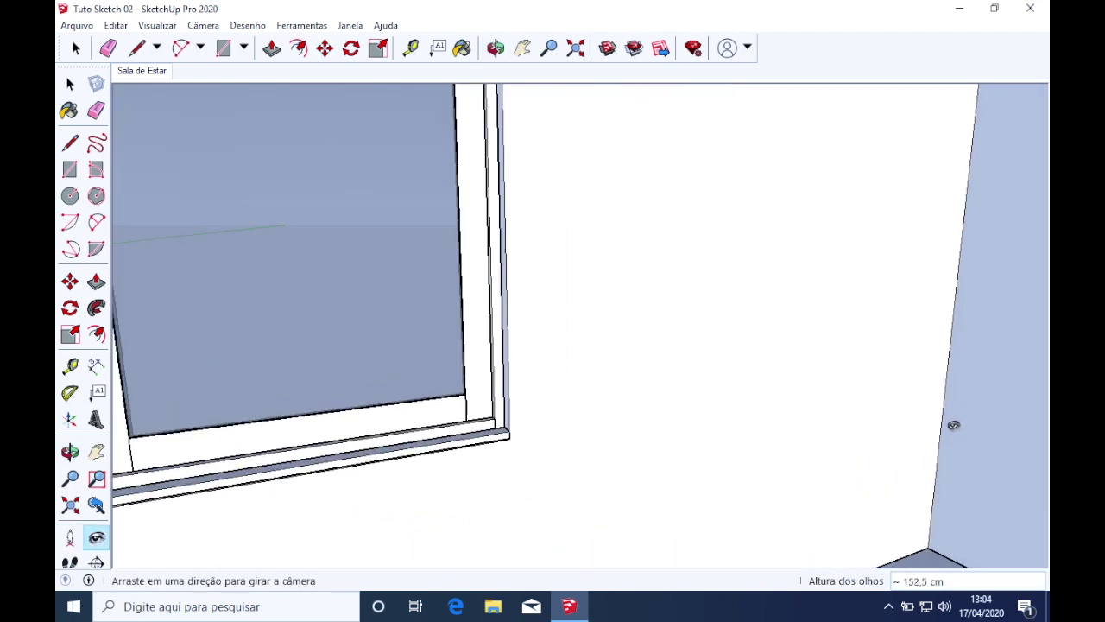
{"action": "left_click_drag", "start_coordinate": [592, 420], "coordinate": [319, 428]}
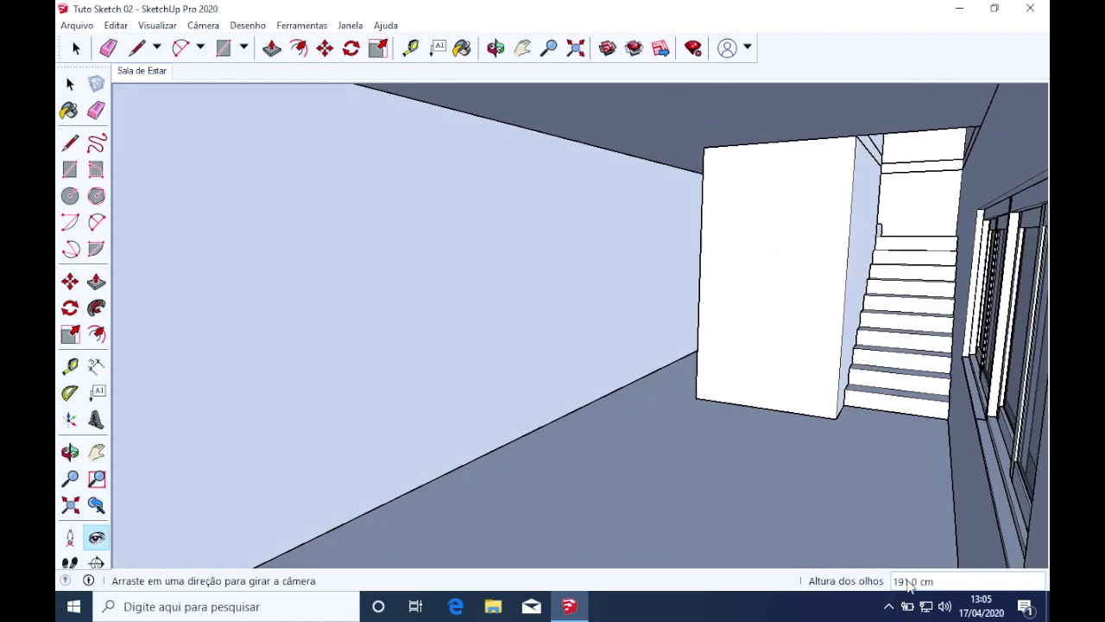
{"action": "left_click_drag", "start_coordinate": [650, 369], "coordinate": [667, 401]}
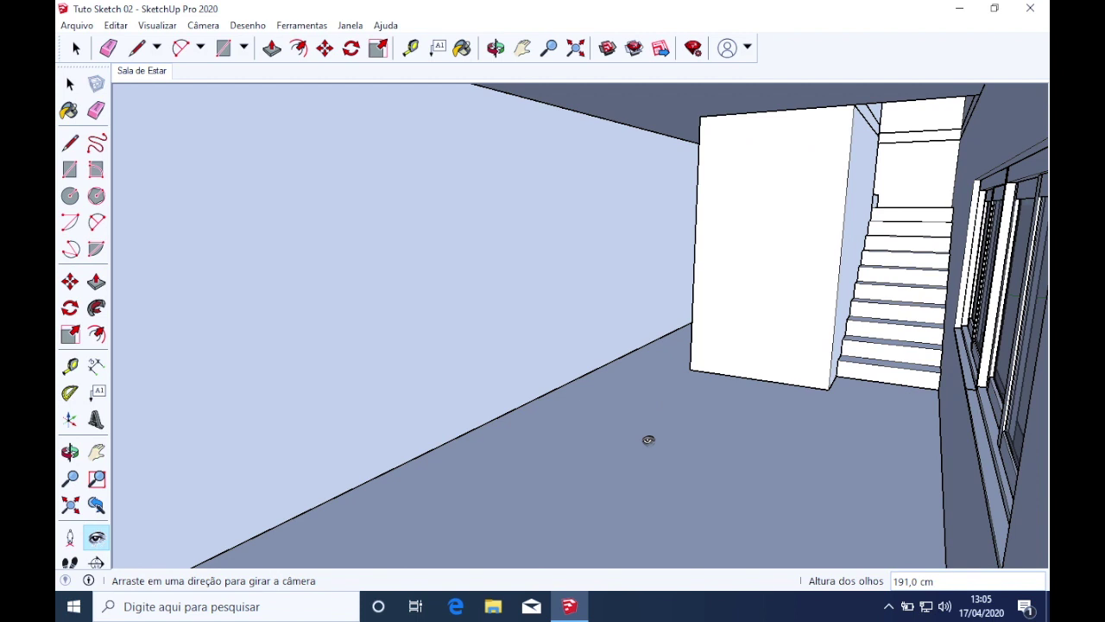
Add a new scene from this view, rename Cena2 to 'Sala de Estar 2', then open Sala de Estar
{"action": "right_click", "coordinate": [138, 80]}
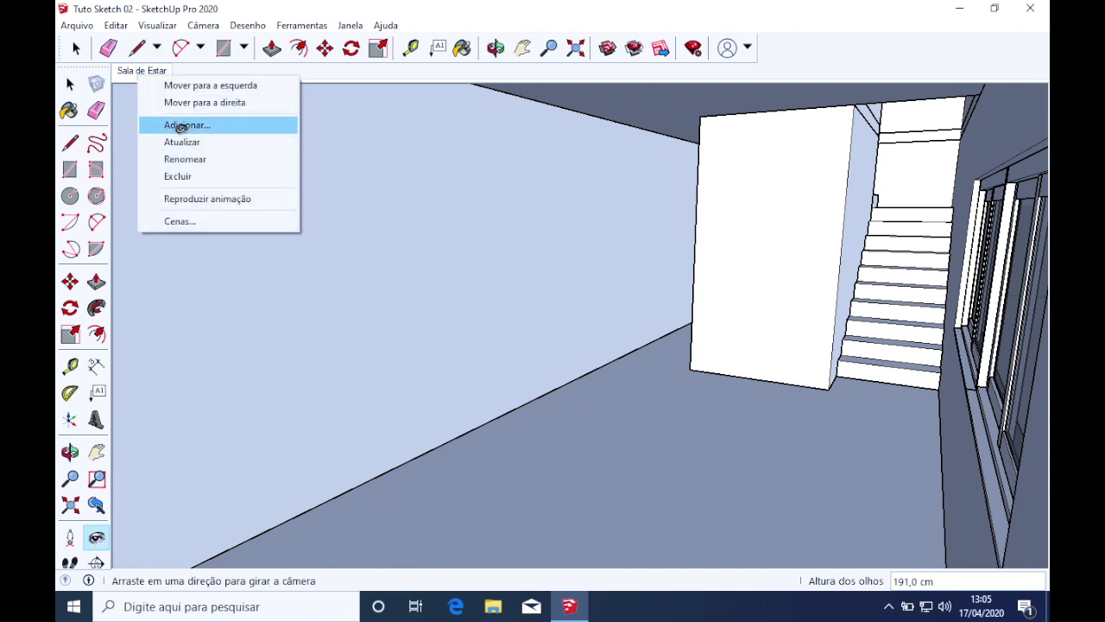
{"action": "left_click", "coordinate": [180, 126]}
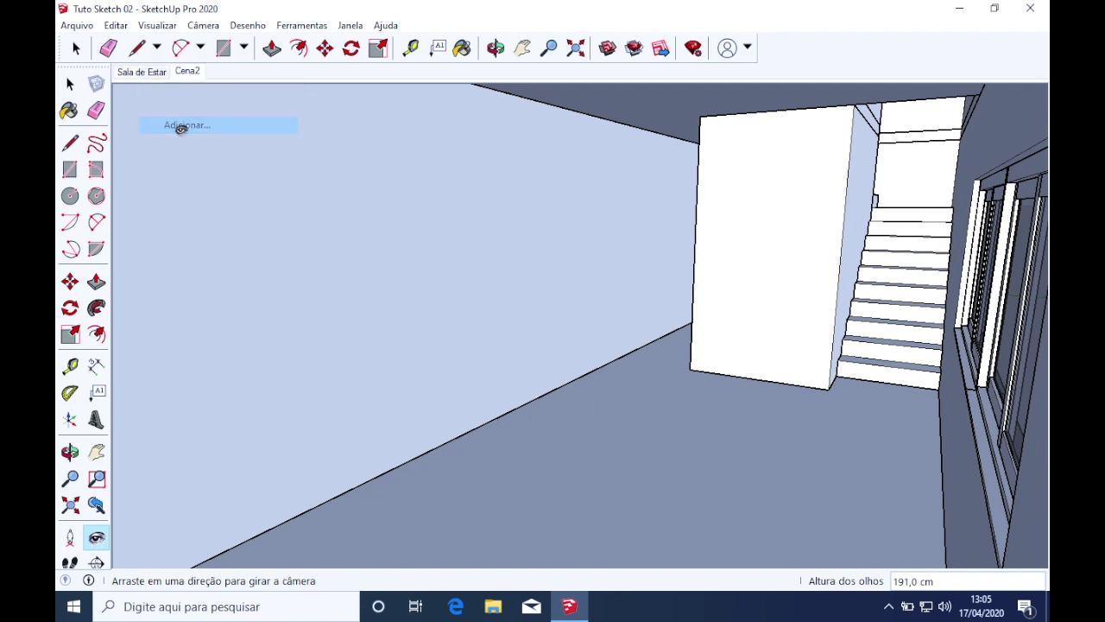
{"action": "right_click", "coordinate": [190, 75]}
{"action": "left_click", "coordinate": [233, 156]}
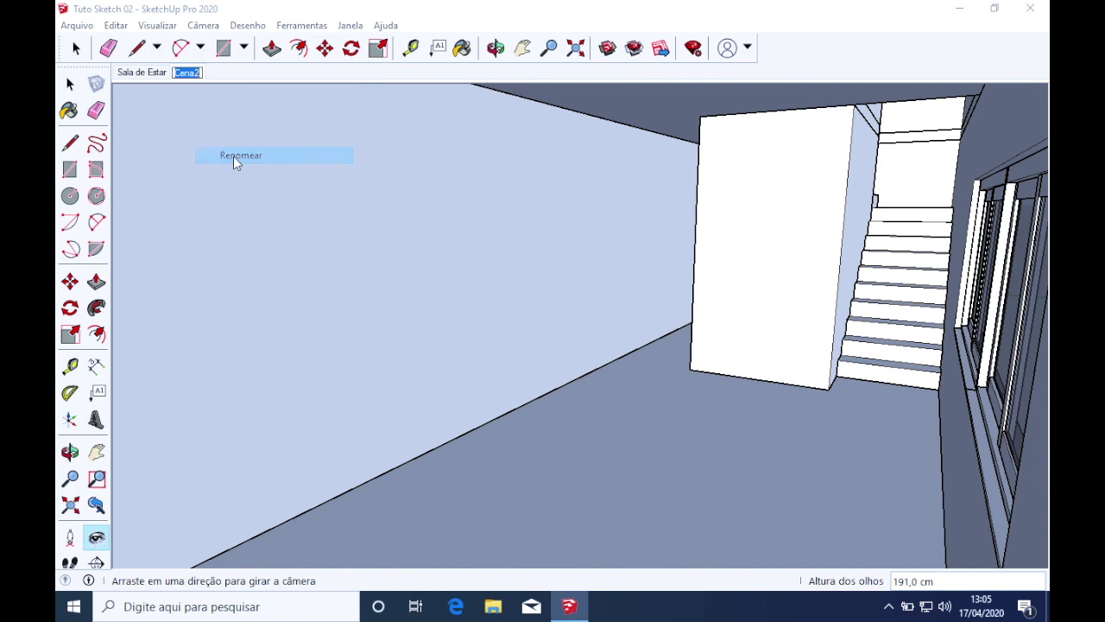
{"action": "type", "text": "Sala de Estar 2"}
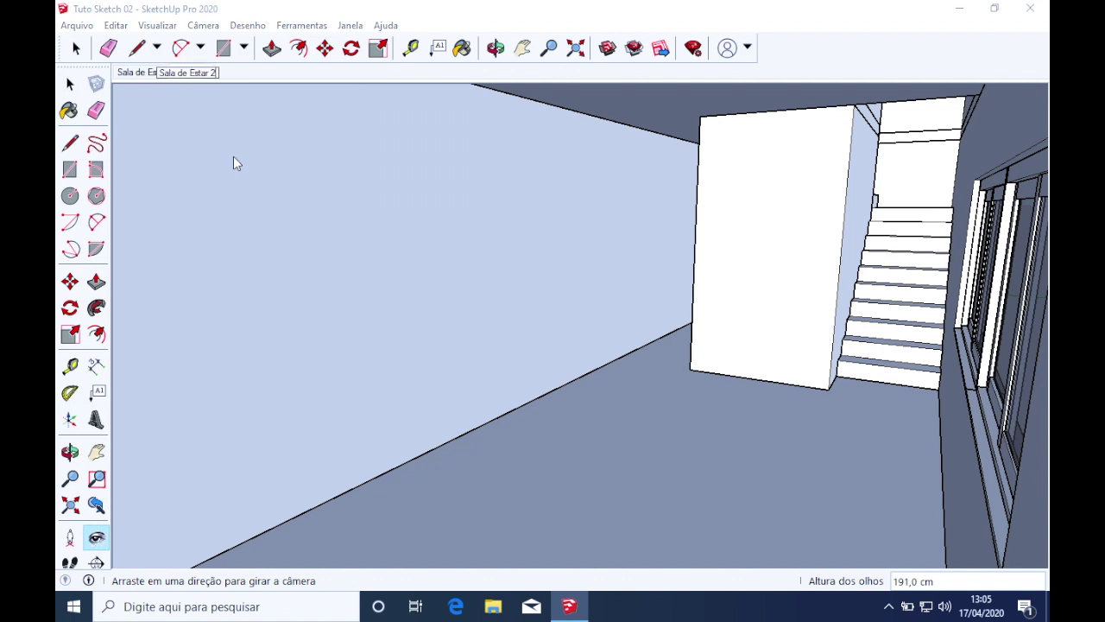
{"action": "key", "text": "Return"}
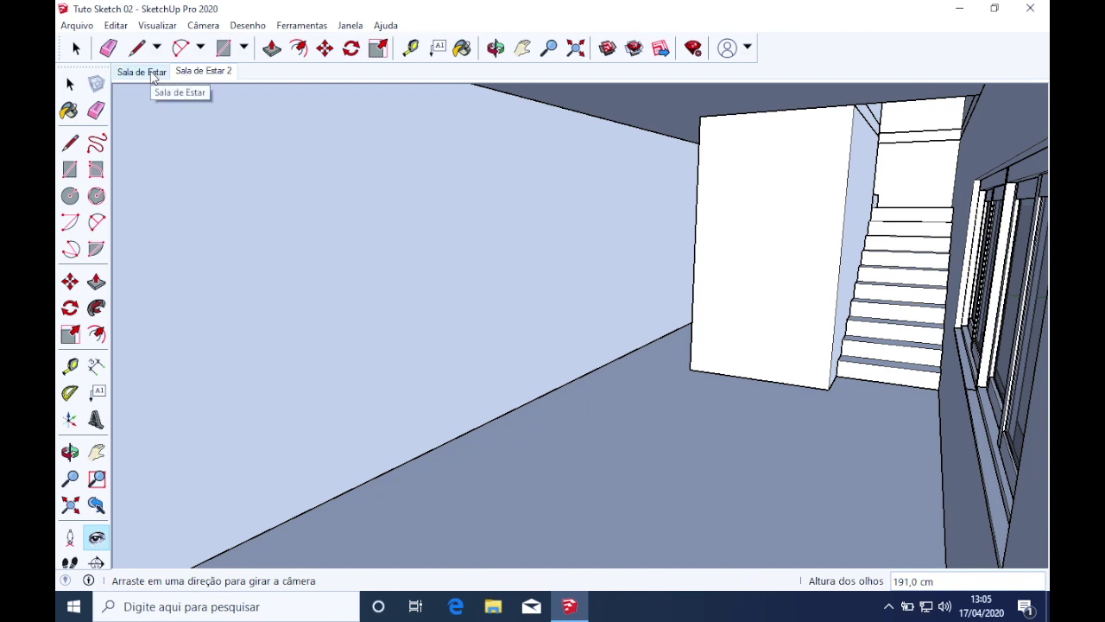
{"action": "left_click", "coordinate": [152, 75]}
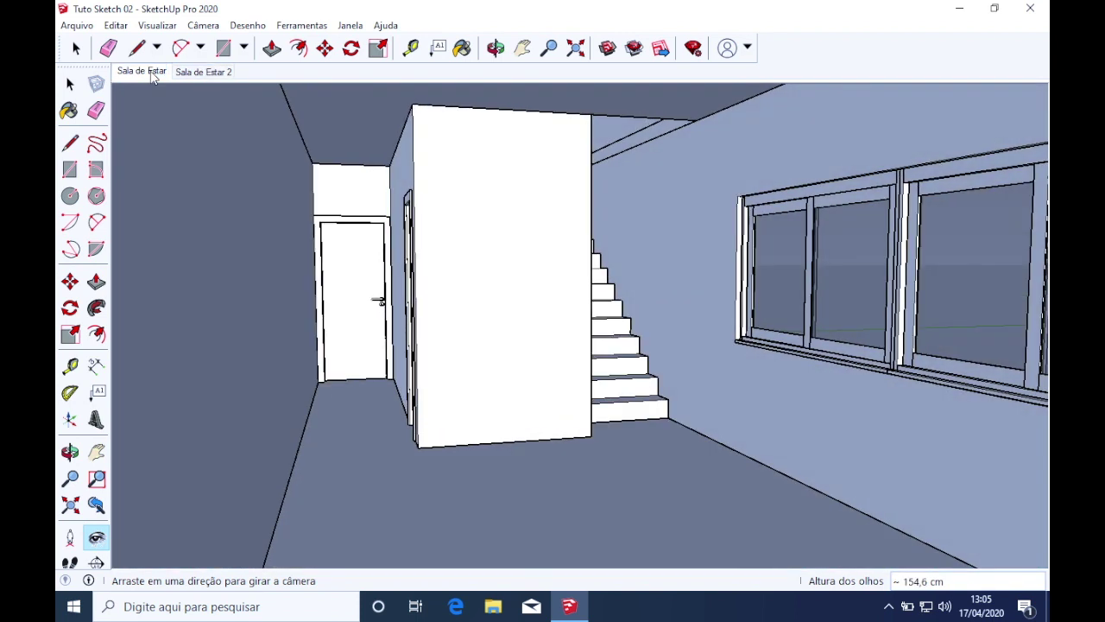
Return to the Sala de Estar 2 scene and orbit toward the hallway, stairs and door
{"action": "left_click", "coordinate": [192, 74]}
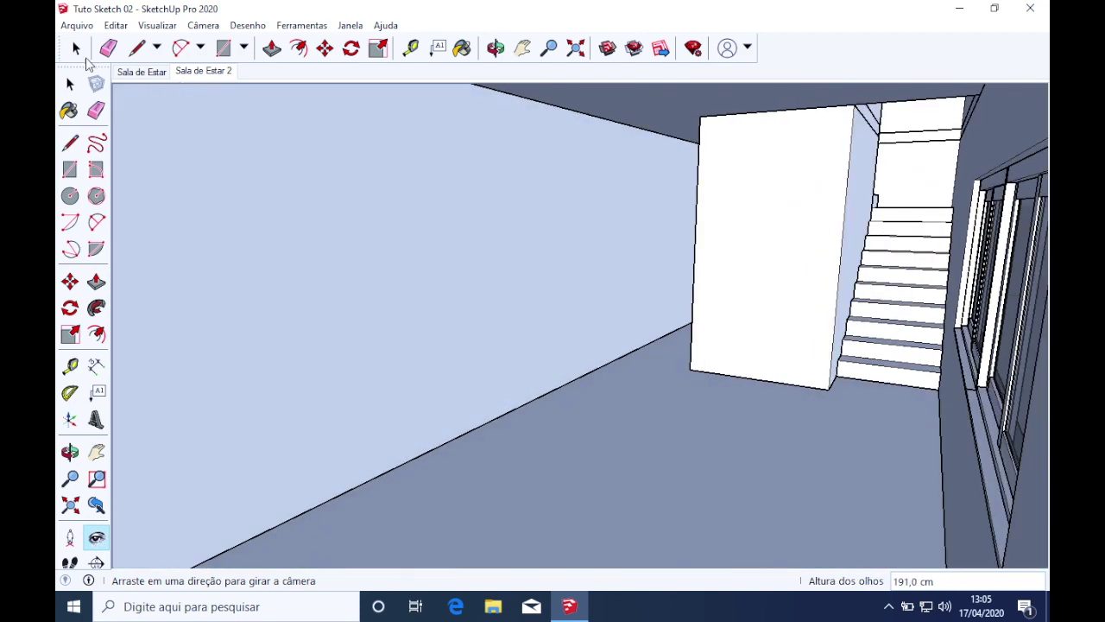
{"action": "left_click", "coordinate": [76, 50]}
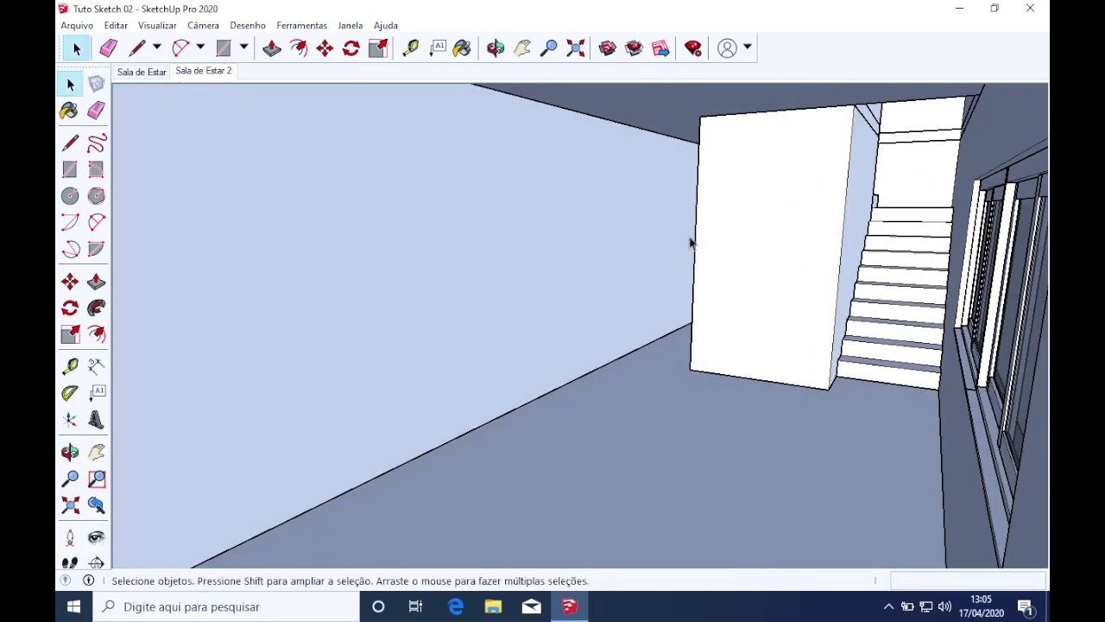
{"action": "scroll", "coordinate": [690, 241], "scroll_direction": "up", "scroll_amount": 2}
{"action": "middle_click_drag", "start_coordinate": [697, 242], "coordinate": [656, 294]}
{"action": "scroll", "coordinate": [347, 363], "scroll_direction": "up", "scroll_amount": 3}
{"action": "middle_click_drag", "start_coordinate": [525, 312], "coordinate": [321, 284]}
{"action": "scroll", "coordinate": [533, 244], "scroll_direction": "up", "scroll_amount": 4}
{"action": "scroll", "coordinate": [328, 285], "scroll_direction": "up", "scroll_amount": 8}
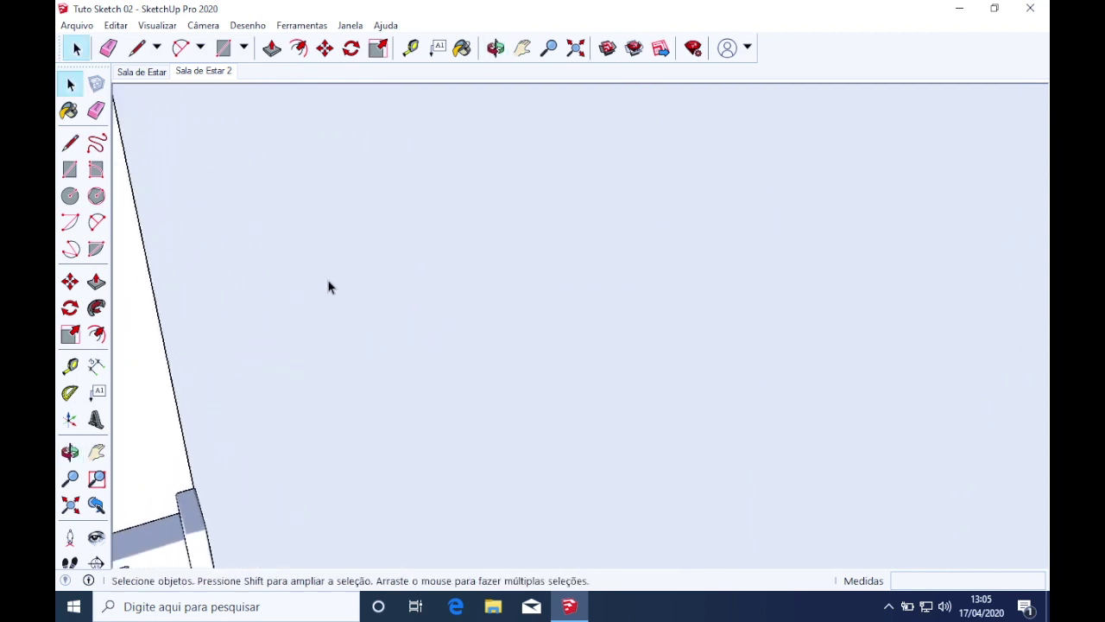
{"action": "scroll", "coordinate": [335, 292], "scroll_direction": "up", "scroll_amount": 4}
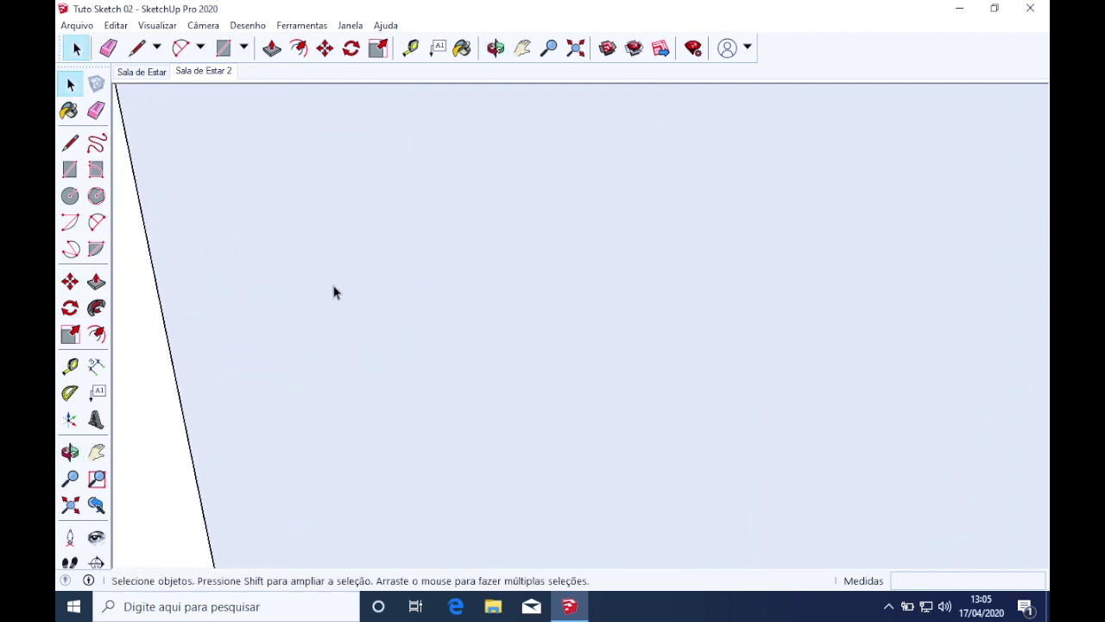
Orbit, zoom and pan in close onto a white wall corner with floor
{"action": "middle_click_drag", "start_coordinate": [373, 294], "coordinate": [476, 279]}
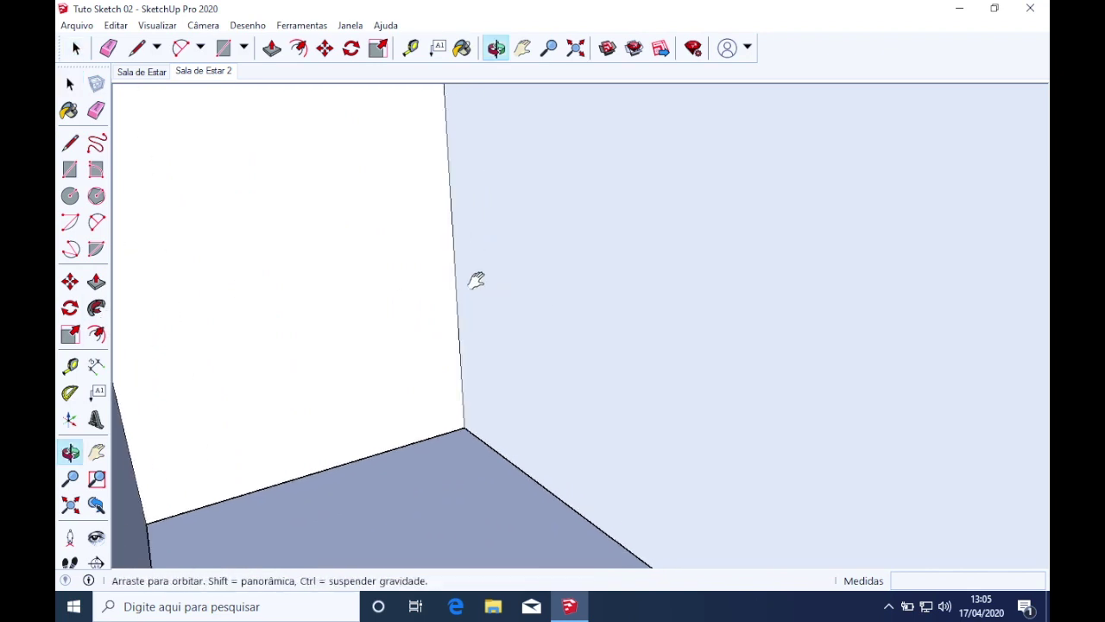
{"action": "scroll", "coordinate": [405, 259], "scroll_direction": "up", "scroll_amount": 5}
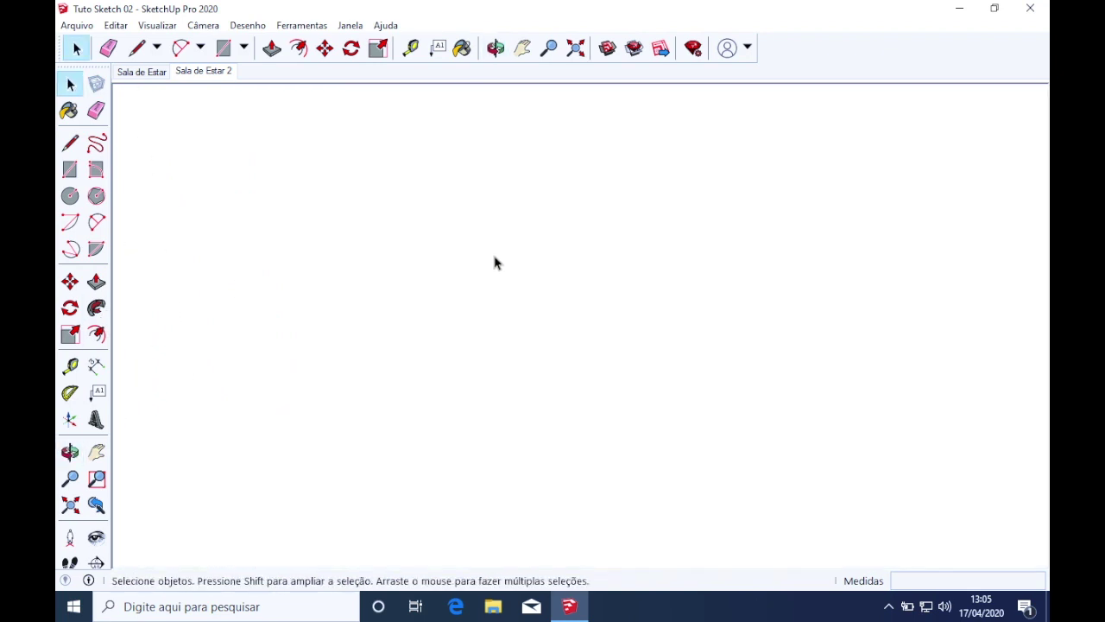
{"action": "scroll", "coordinate": [495, 262], "scroll_direction": "up", "scroll_amount": 3}
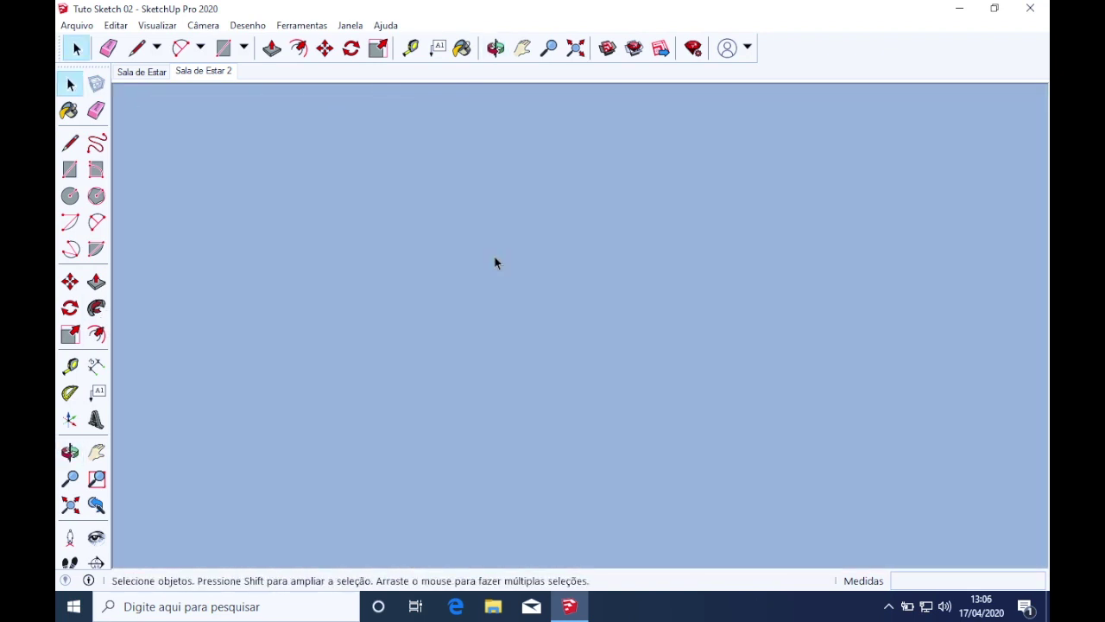
{"action": "scroll", "coordinate": [495, 263], "scroll_direction": "down", "scroll_amount": 4}
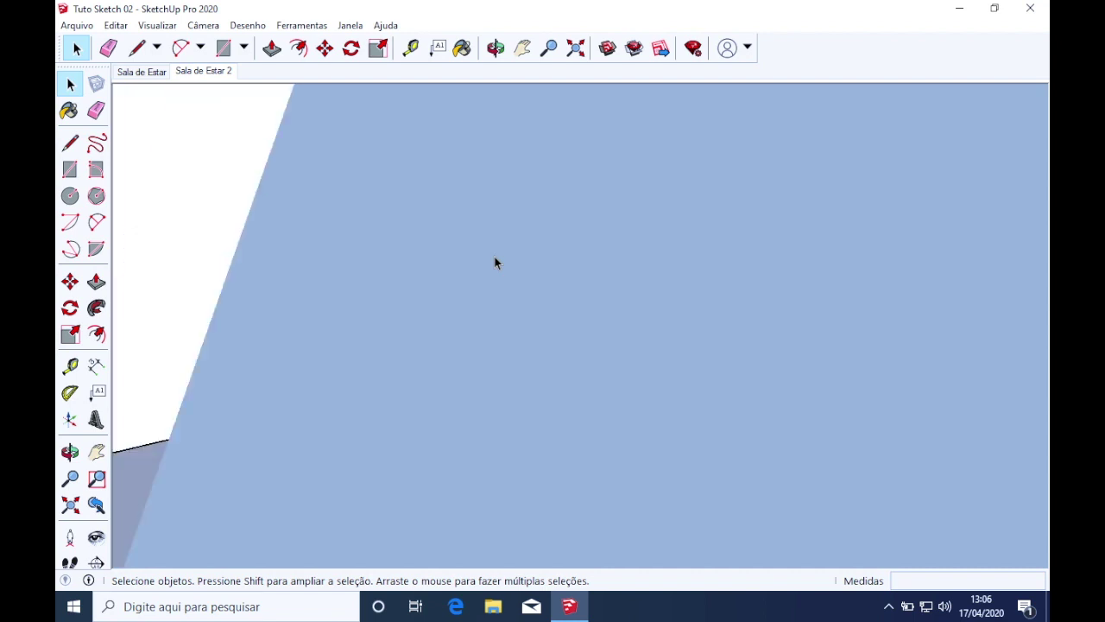
{"action": "middle_click_drag", "start_coordinate": [495, 261], "coordinate": [496, 404]}
{"action": "scroll", "coordinate": [390, 396], "scroll_direction": "up", "scroll_amount": 1}
{"action": "middle_click_drag", "start_coordinate": [403, 399], "coordinate": [437, 429], "text": "shift"}
{"action": "key", "text": "space"}
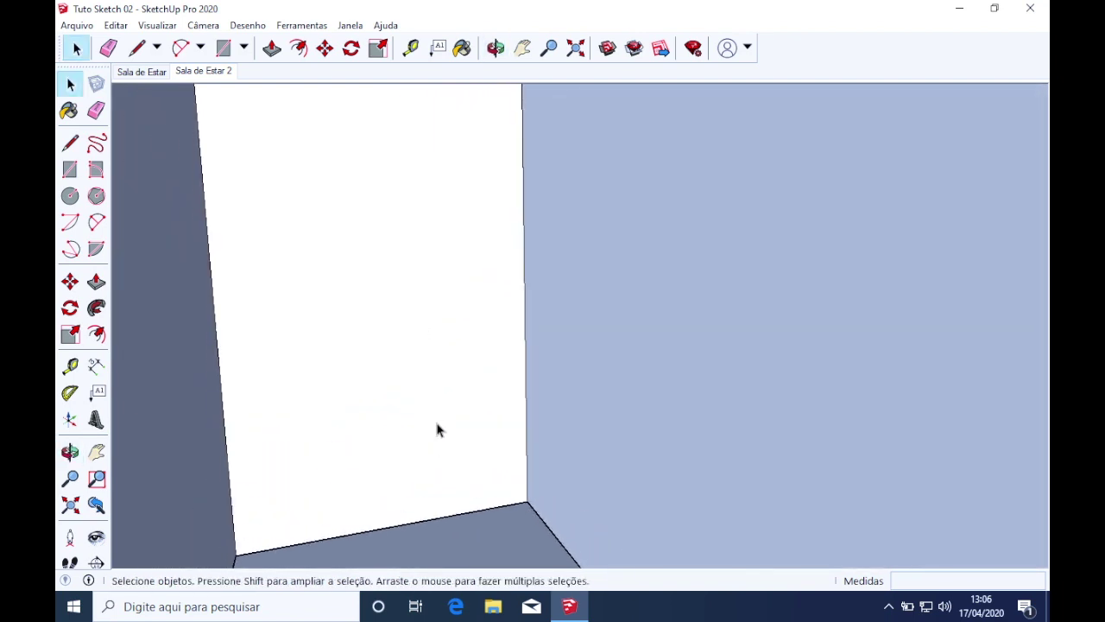
Walk the camera back from the wall and turn it to the right
{"action": "left_click", "coordinate": [70, 562]}
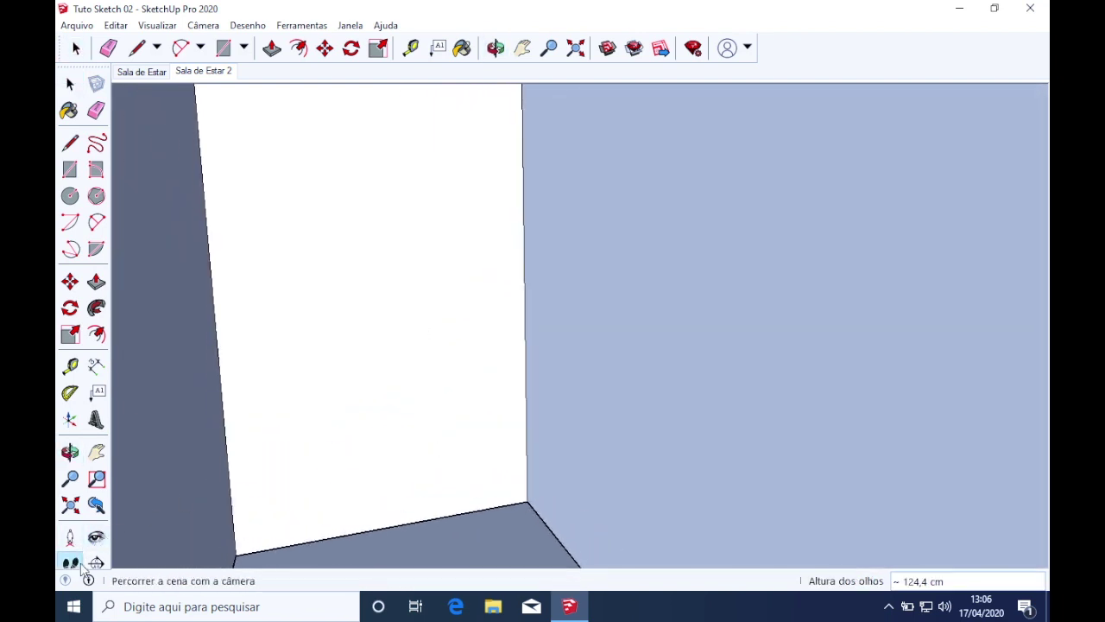
{"action": "left_click_drag", "start_coordinate": [468, 534], "coordinate": [459, 616]}
{"action": "left_click", "coordinate": [96, 537]}
{"action": "left_click_drag", "start_coordinate": [488, 299], "coordinate": [515, 266]}
{"action": "left_click_drag", "start_coordinate": [491, 355], "coordinate": [551, 370]}
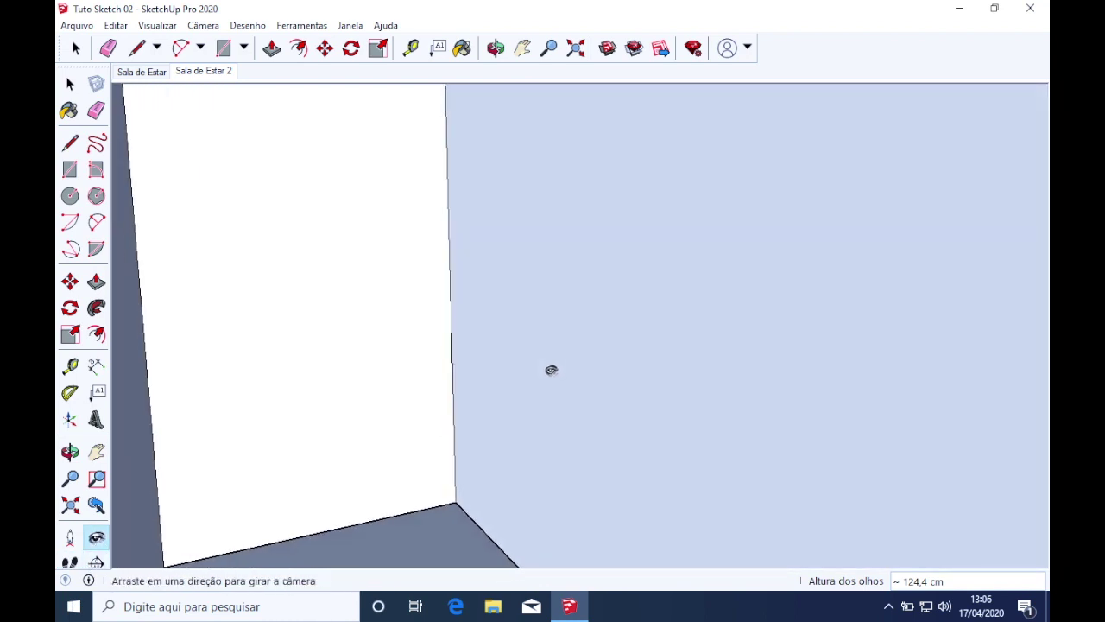
Widen the Zoom field of view to 50, then 60 degrees
{"action": "left_click", "coordinate": [73, 485]}
{"action": "type", "text": "50"}
{"action": "key", "text": "Return"}
{"action": "type", "text": "60"}
{"action": "key", "text": "Return"}
Walk and orbit to frame the wall beside the door edge
{"action": "mouse_move", "coordinate": [380, 380]}
{"action": "middle_mouse_down"}
{"action": "mouse_move", "coordinate": [400, 365]}
{"action": "mouse_move", "coordinate": [402, 385]}
{"action": "mouse_move", "coordinate": [402, 363]}
{"action": "mouse_move", "coordinate": [374, 354]}
{"action": "mouse_move", "coordinate": [409, 375]}
{"action": "mouse_move", "coordinate": [397, 380]}
{"action": "middle_mouse_up"}
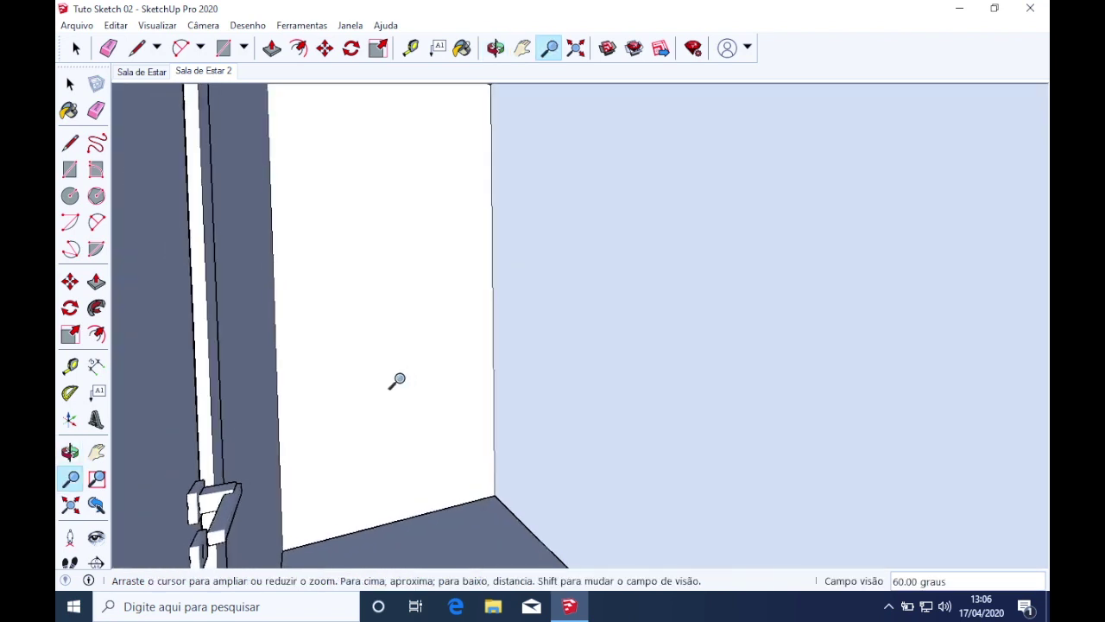
{"action": "left_click", "coordinate": [70, 562]}
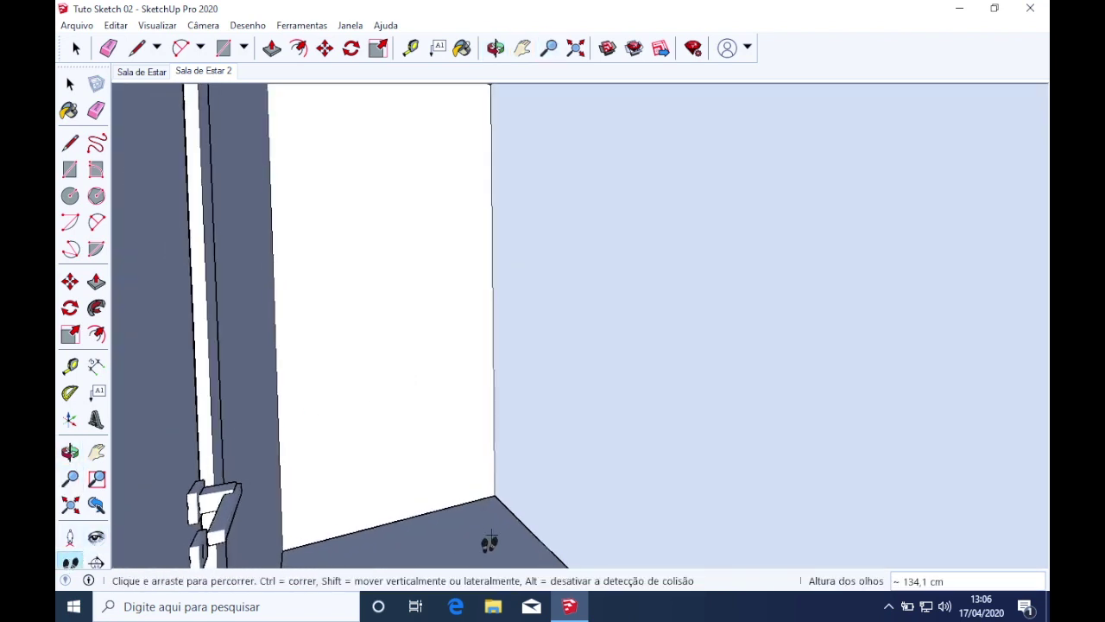
{"action": "left_click_drag", "start_coordinate": [489, 542], "coordinate": [491, 535]}
{"action": "middle_click_drag", "start_coordinate": [582, 495], "coordinate": [706, 477]}
{"action": "left_click_drag", "start_coordinate": [440, 508], "coordinate": [444, 526]}
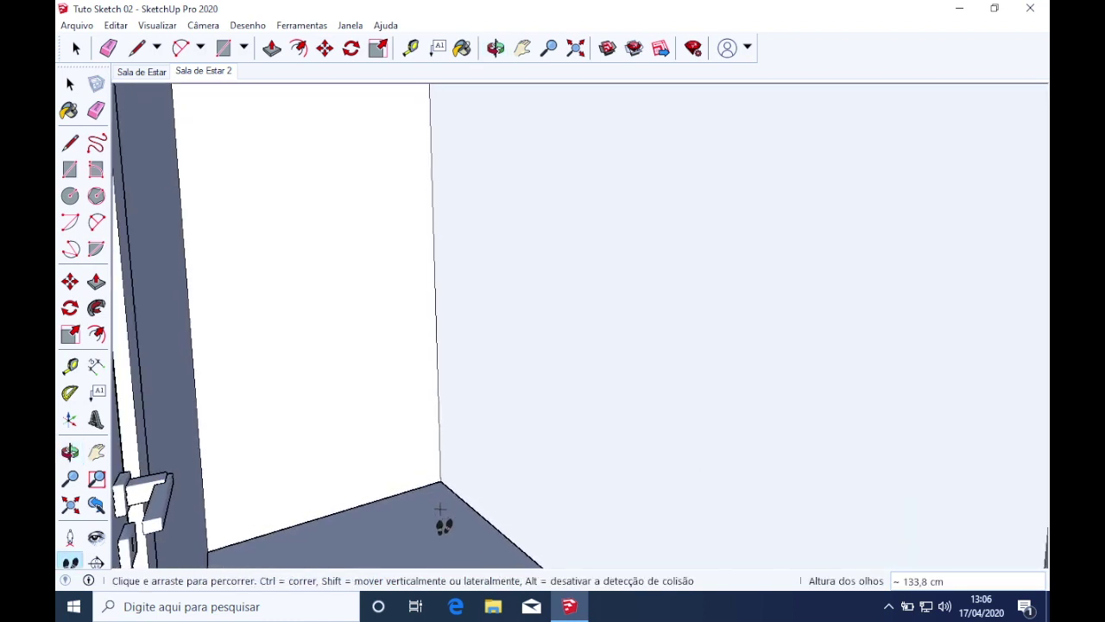
{"action": "left_click", "coordinate": [76, 48]}
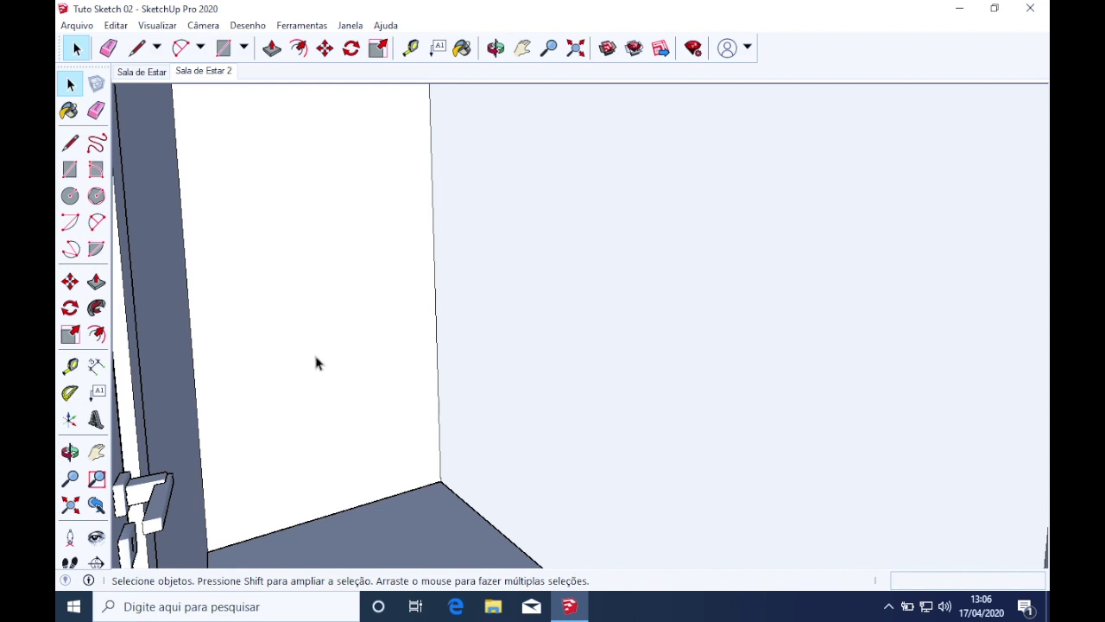
Add a third scene from the current wall-corner view and rename Cena3 to 'BWC TÉRREO'
{"action": "right_click", "coordinate": [213, 76]}
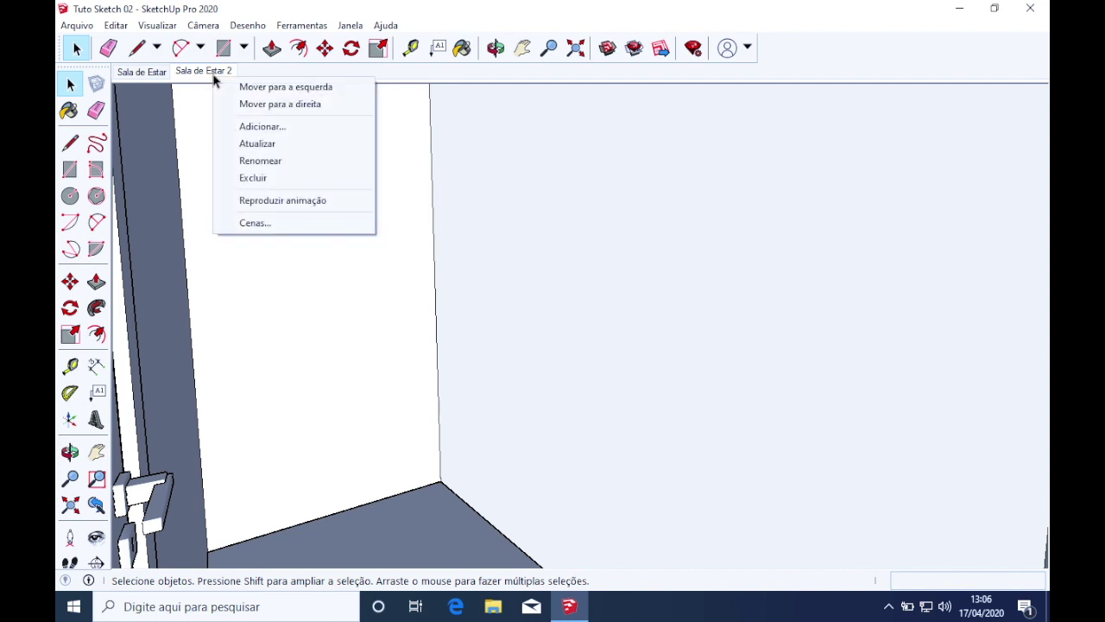
{"action": "left_click", "coordinate": [291, 125]}
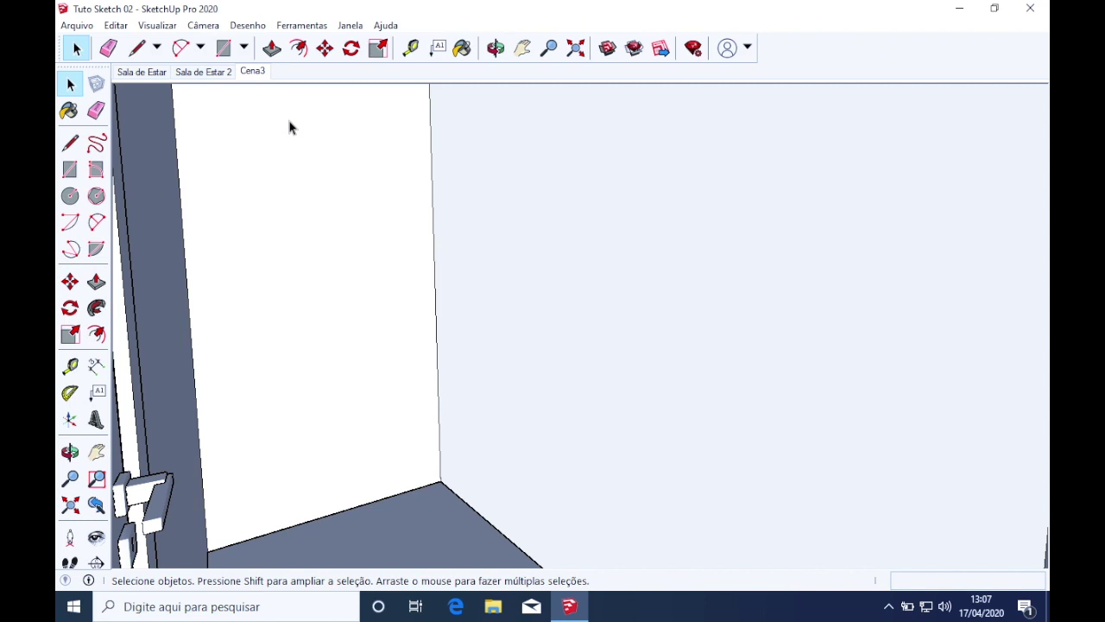
{"action": "right_click", "coordinate": [265, 76]}
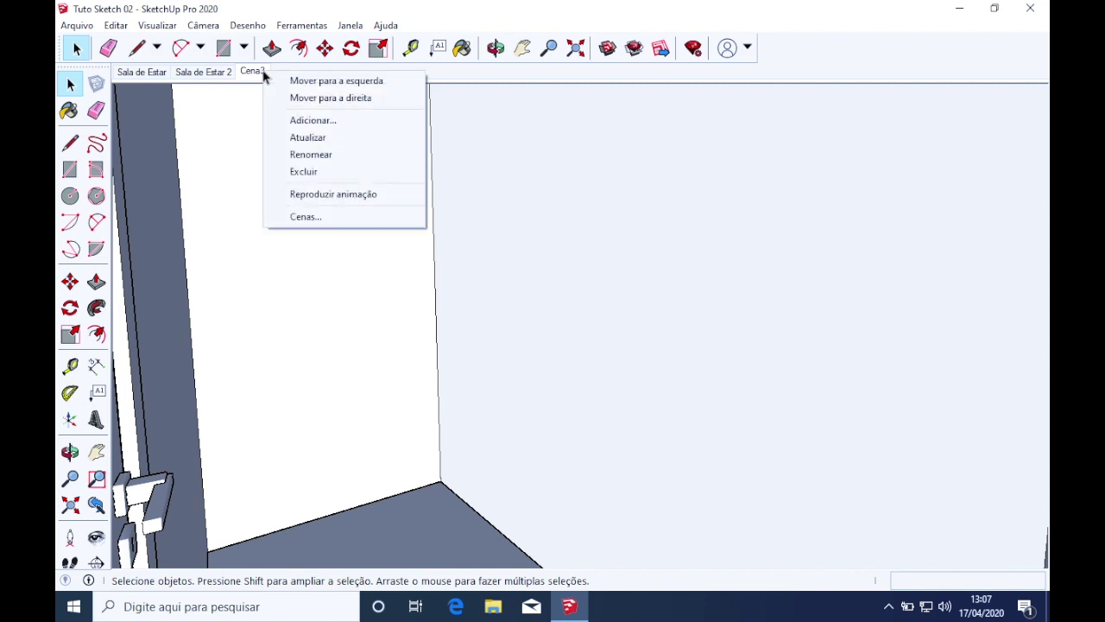
{"action": "left_click", "coordinate": [309, 153]}
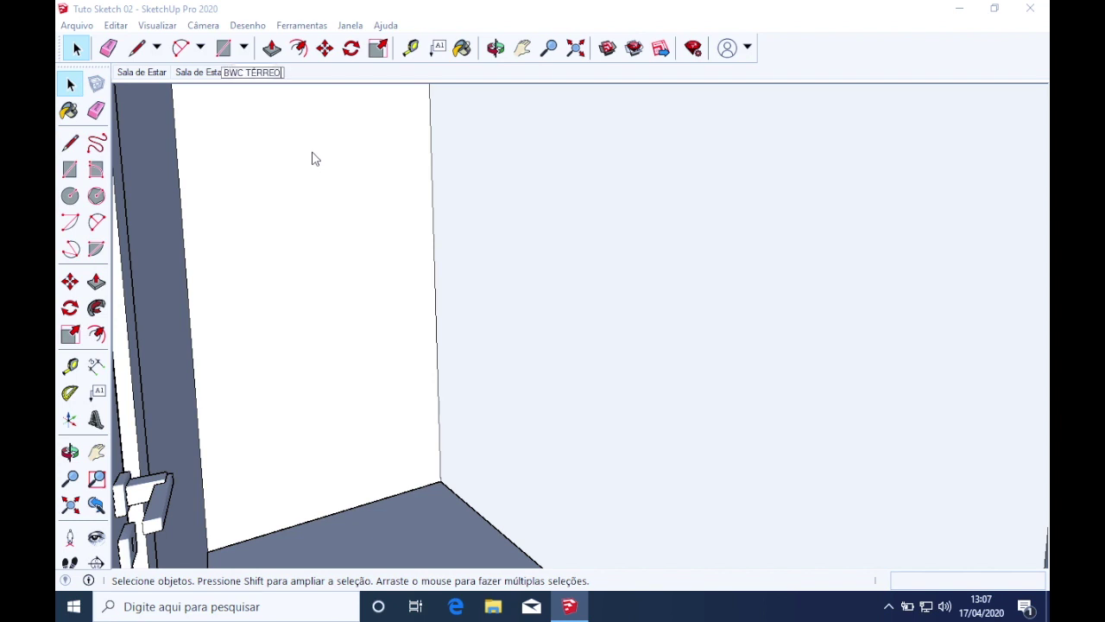
{"action": "key", "text": "Return"}
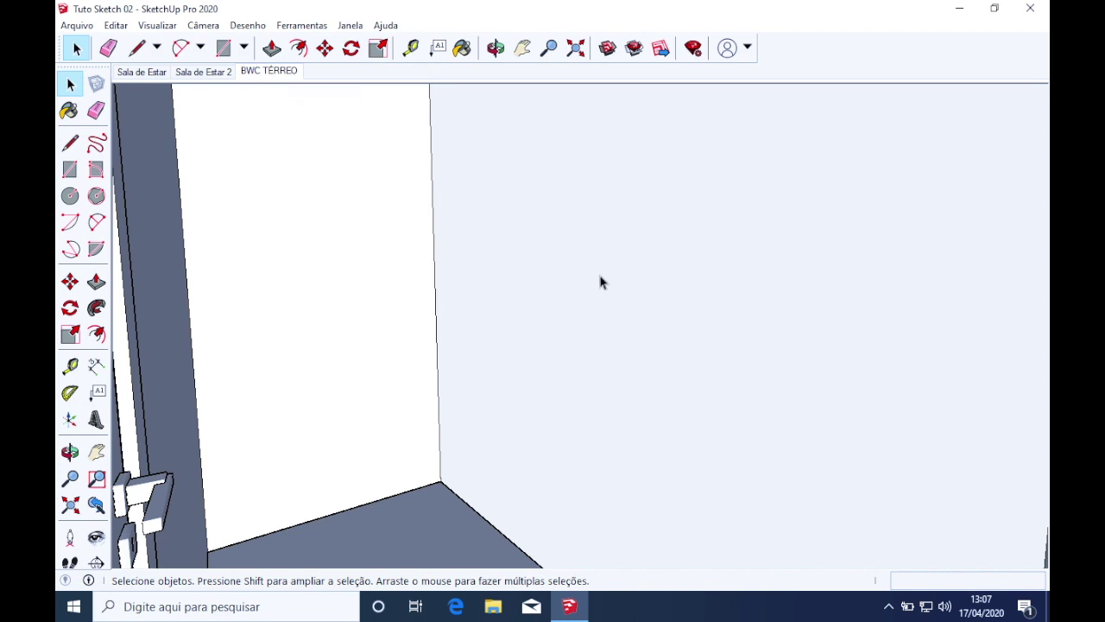
Place the camera on the bathroom floor at eye height, facing the window and door corner
{"action": "middle_click_drag", "start_coordinate": [326, 248], "coordinate": [418, 256]}
{"action": "scroll", "coordinate": [230, 318], "scroll_direction": "up", "scroll_amount": 5}
{"action": "scroll", "coordinate": [336, 259], "scroll_direction": "up", "scroll_amount": 2}
{"action": "middle_click_drag", "start_coordinate": [782, 337], "coordinate": [148, 388]}
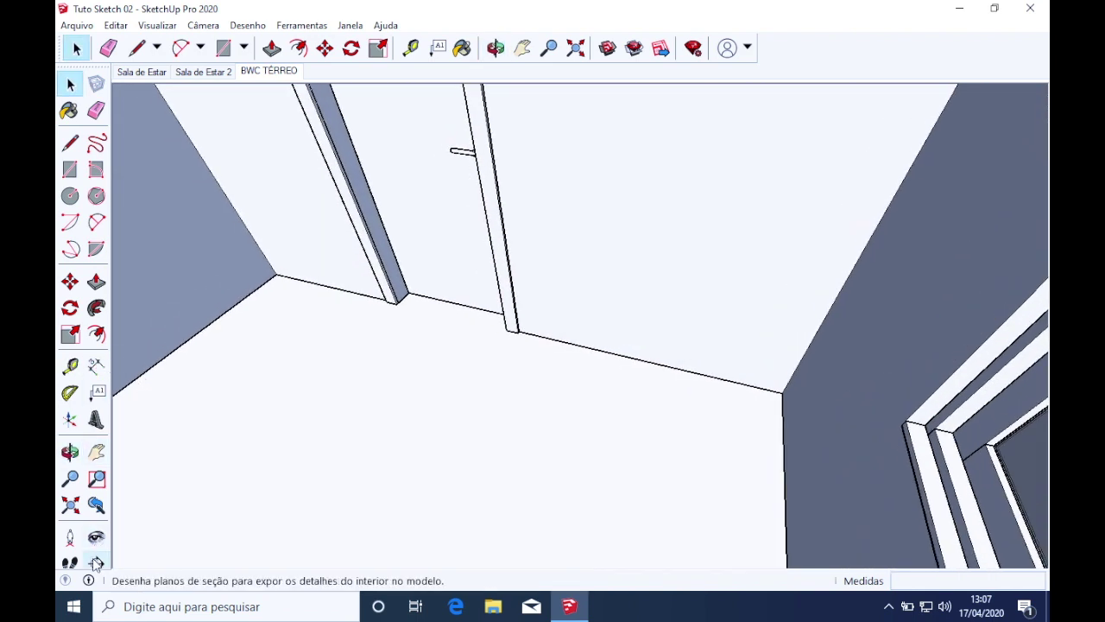
{"action": "left_click", "coordinate": [70, 537]}
{"action": "left_click", "coordinate": [280, 296]}
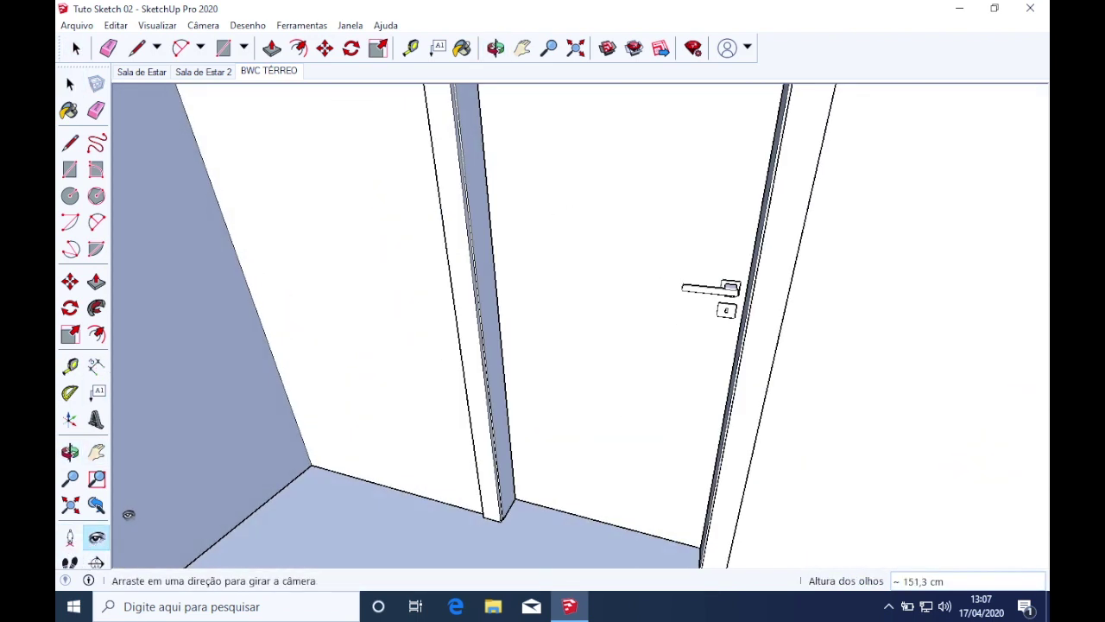
{"action": "left_click_drag", "start_coordinate": [128, 513], "coordinate": [1045, 374]}
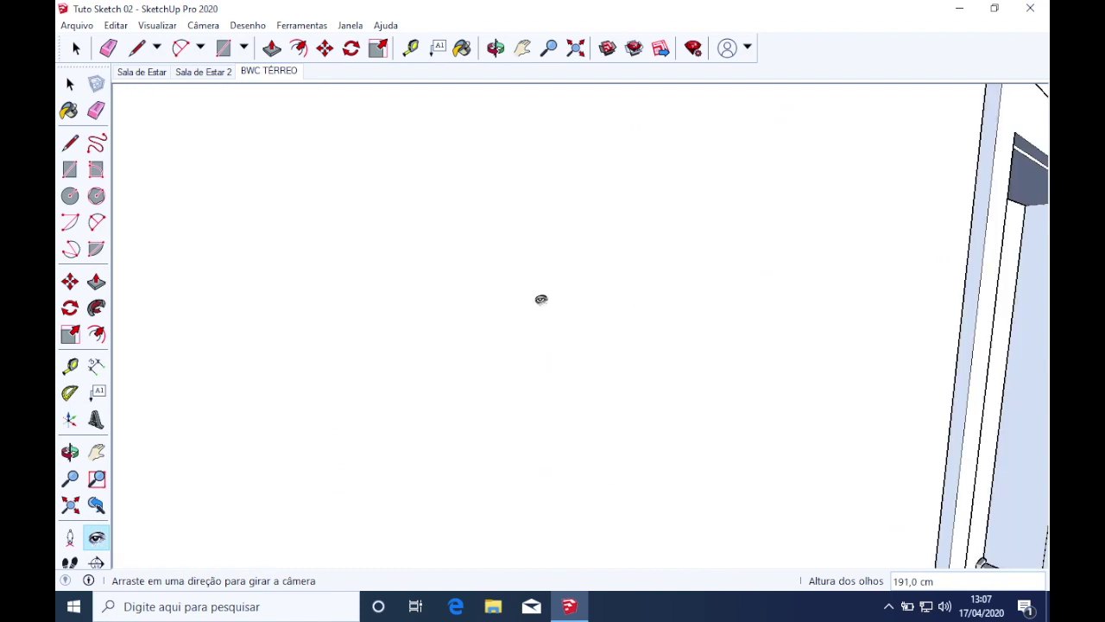
{"action": "left_click_drag", "start_coordinate": [560, 298], "coordinate": [945, 338]}
{"action": "left_click_drag", "start_coordinate": [581, 317], "coordinate": [679, 289]}
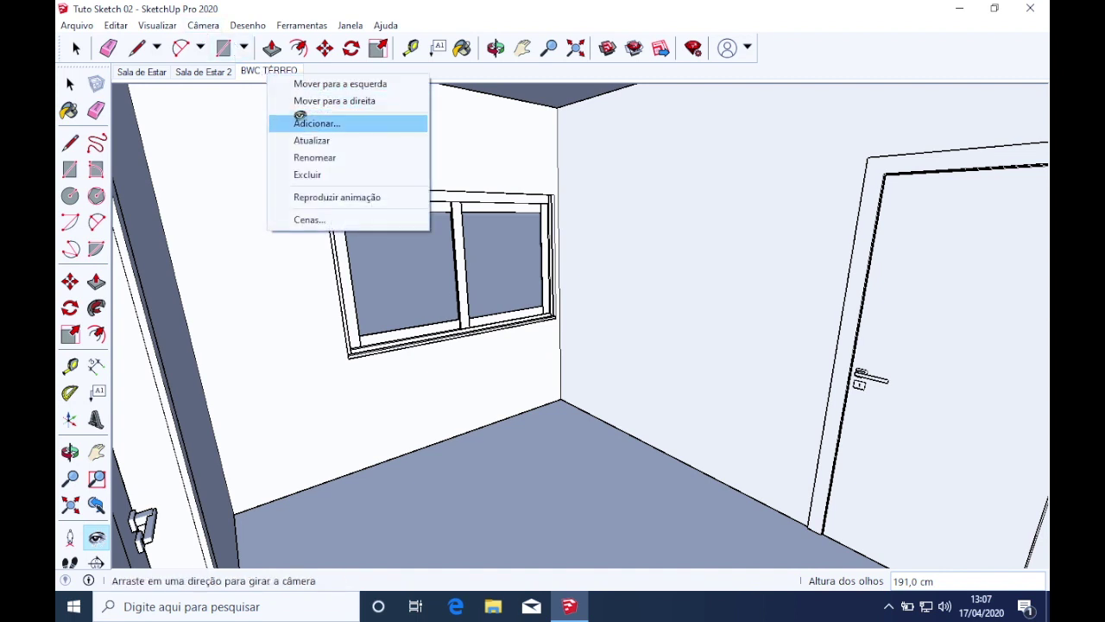
Add a fourth scene from this bathroom view and rename Cena4 to 'Cozinha'
{"action": "left_click", "coordinate": [306, 122]}
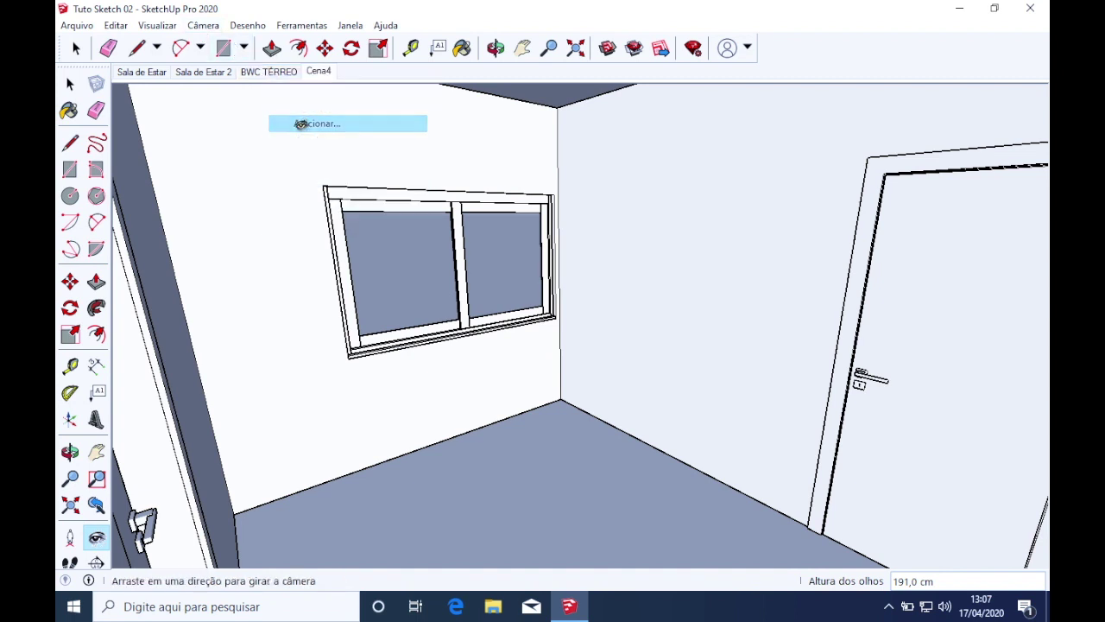
{"action": "right_click", "coordinate": [317, 74]}
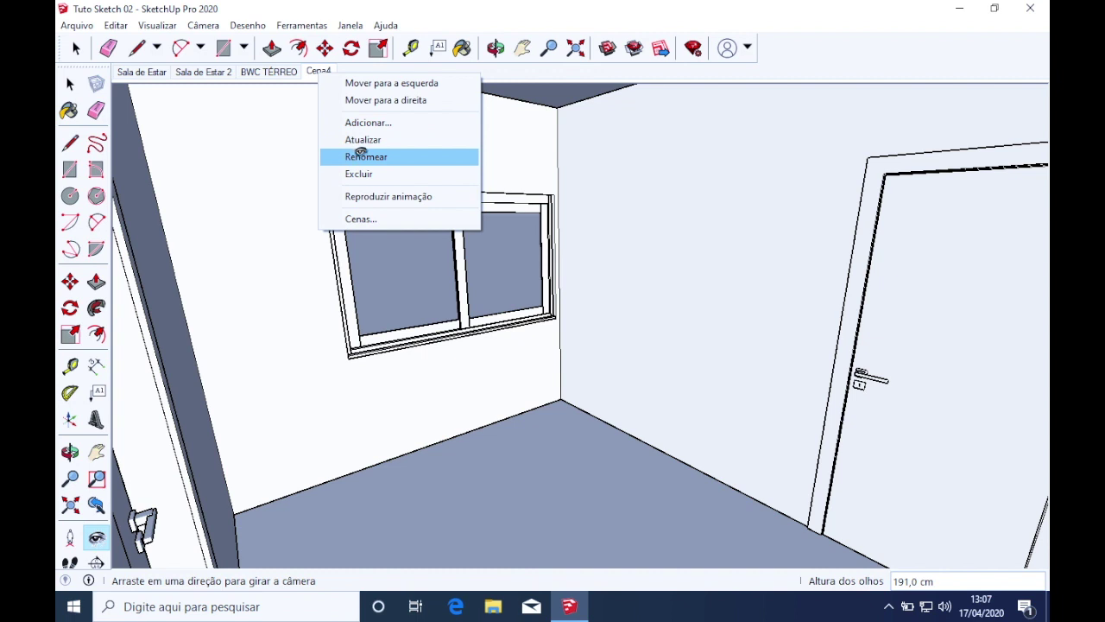
{"action": "left_click", "coordinate": [364, 159]}
{"action": "type", "text": "Cozinha"}
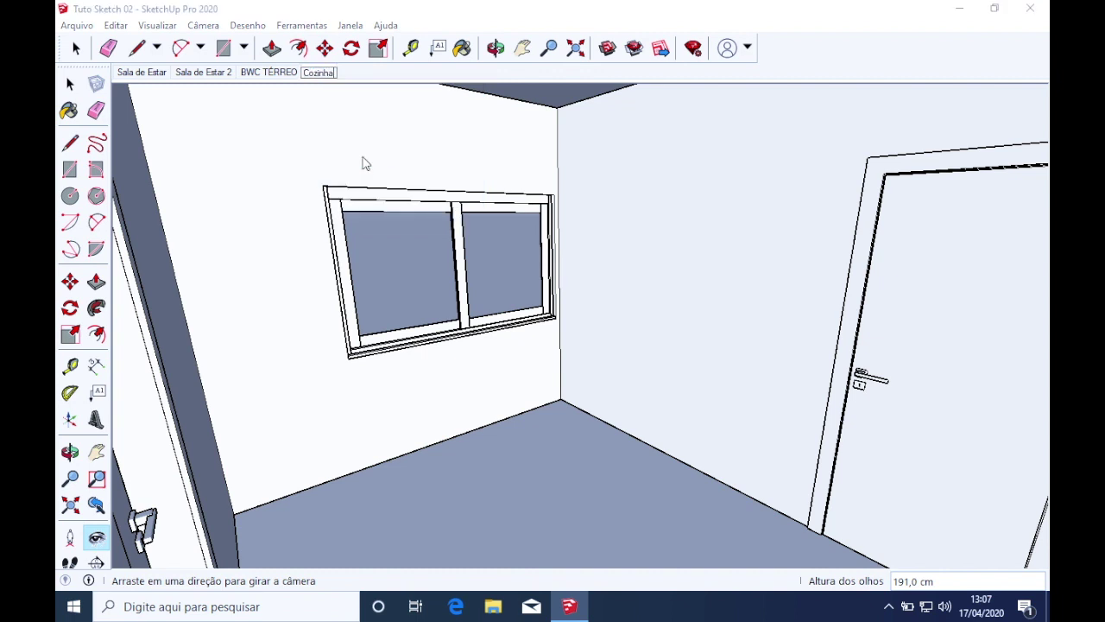
{"action": "key", "text": "Return"}
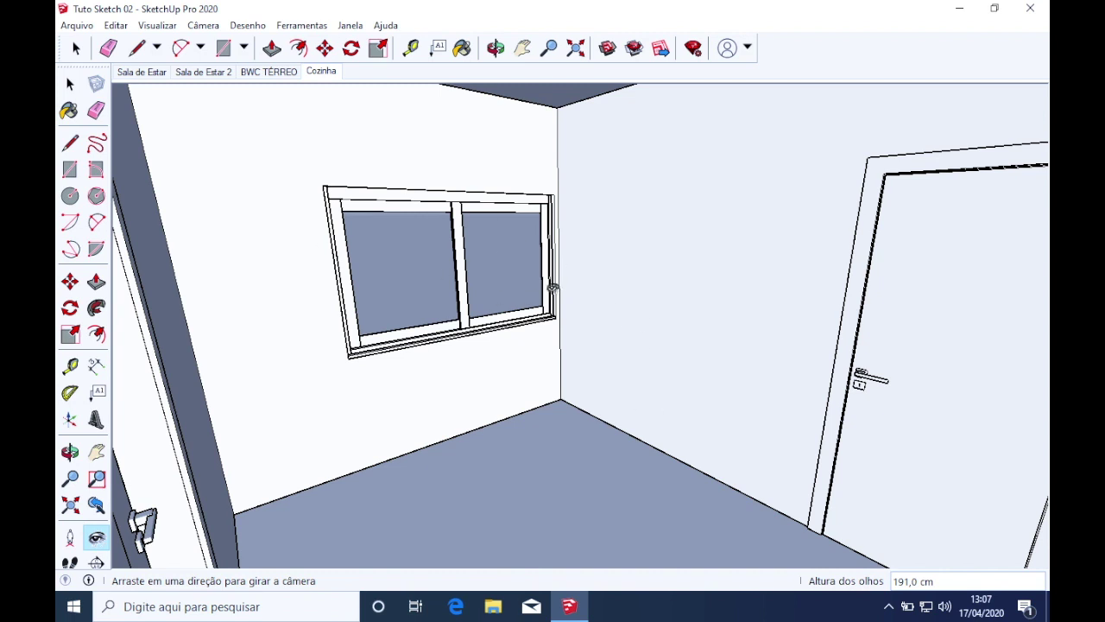
Switch back to the Select tool and zoom out to see the ground-floor block from outside
{"action": "middle_click", "coordinate": [535, 272]}
{"action": "middle_click_drag", "start_coordinate": [416, 222], "coordinate": [441, 259]}
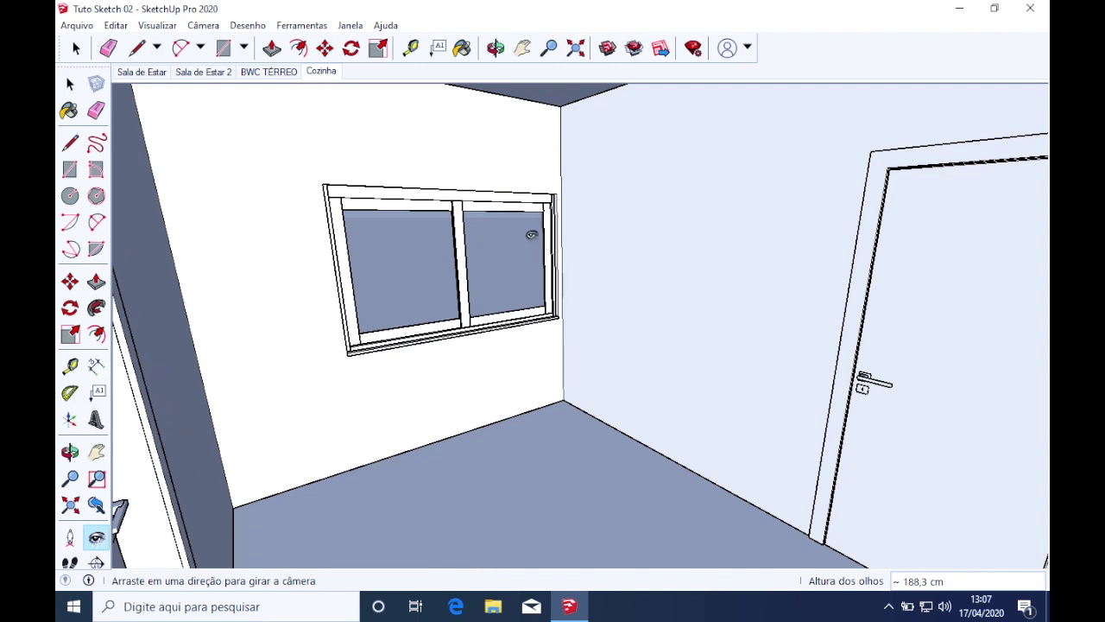
{"action": "middle_click_drag", "start_coordinate": [572, 142], "coordinate": [506, 375]}
{"action": "scroll", "coordinate": [504, 372], "scroll_direction": "up", "scroll_amount": 3}
{"action": "scroll", "coordinate": [504, 372], "scroll_direction": "down", "scroll_amount": 3}
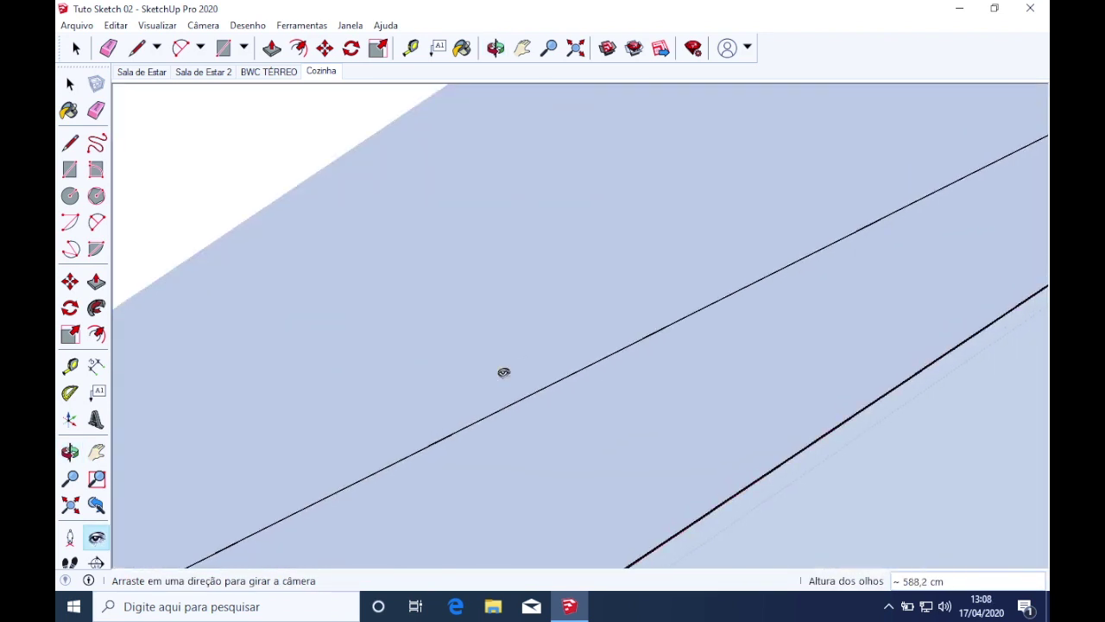
{"action": "left_click", "coordinate": [69, 82]}
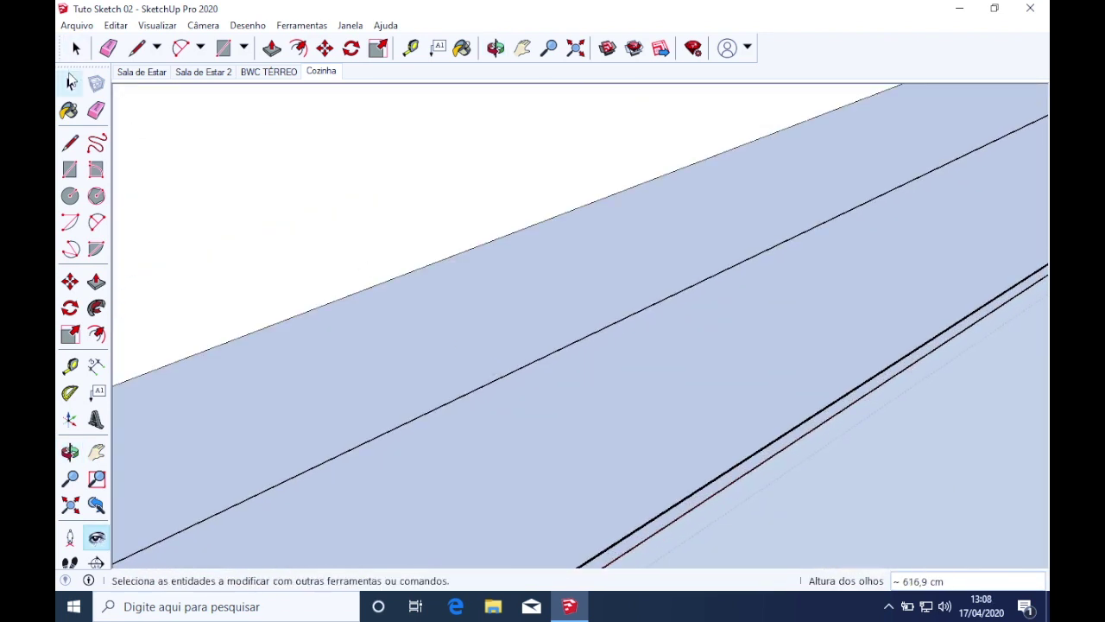
{"action": "scroll", "coordinate": [451, 276], "scroll_direction": "down", "scroll_amount": 3}
{"action": "scroll", "coordinate": [452, 276], "scroll_direction": "down", "scroll_amount": 5}
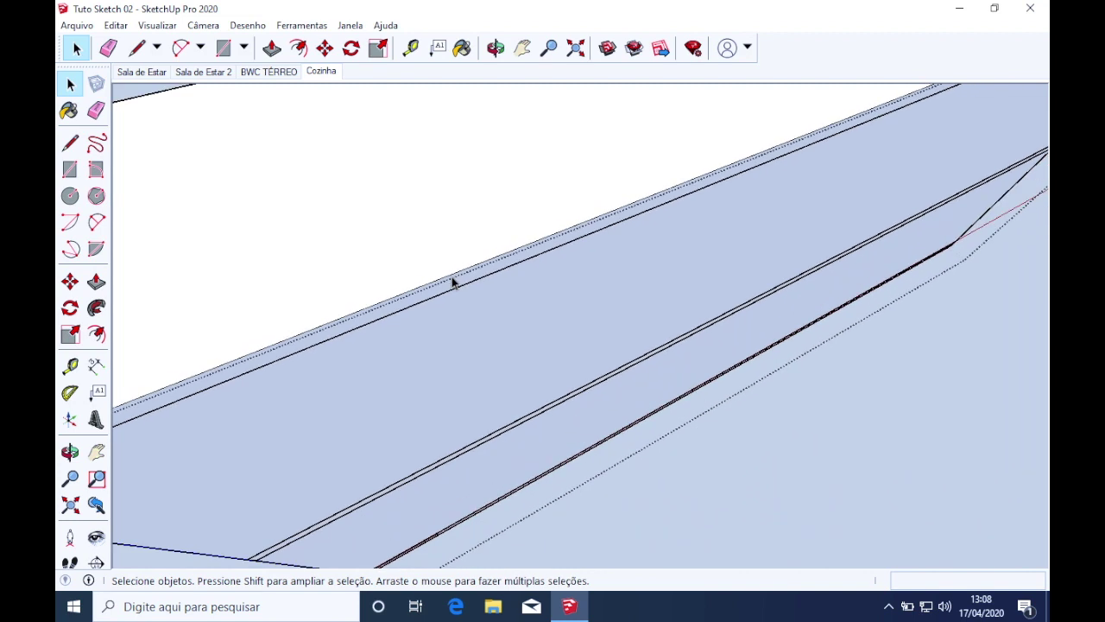
{"action": "middle_click_drag", "start_coordinate": [451, 276], "coordinate": [710, 414]}
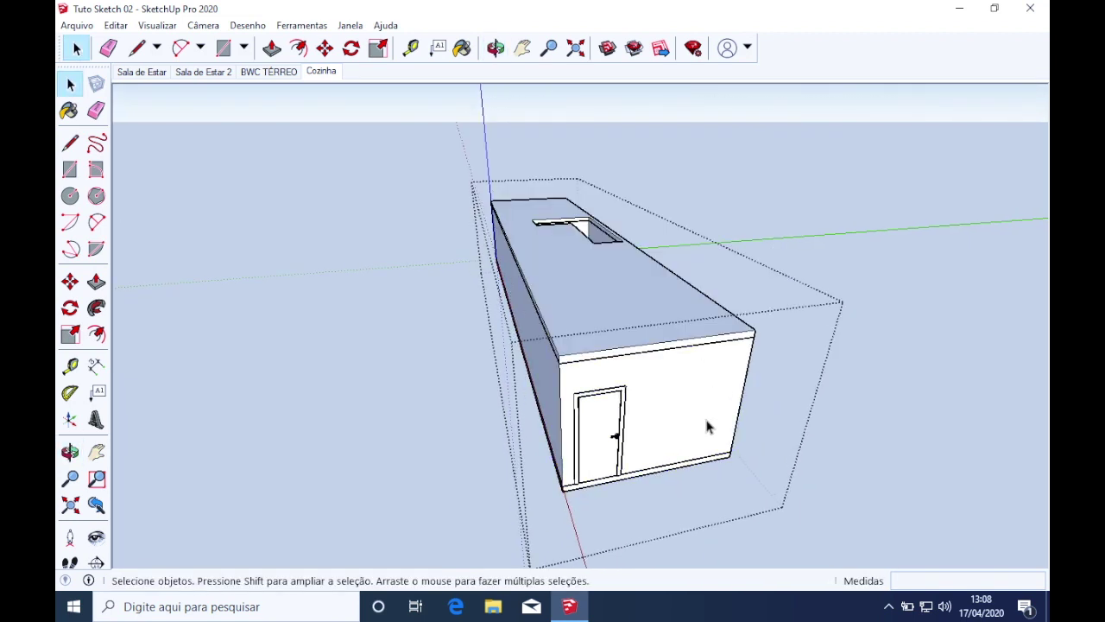
Hide the ground-floor roof slab and turn off Mostrar objetos ocultos to reveal the rooms
{"action": "key", "text": "i"}
{"action": "key", "text": "i"}
{"action": "scroll", "coordinate": [665, 325], "scroll_direction": "up", "scroll_amount": 3}
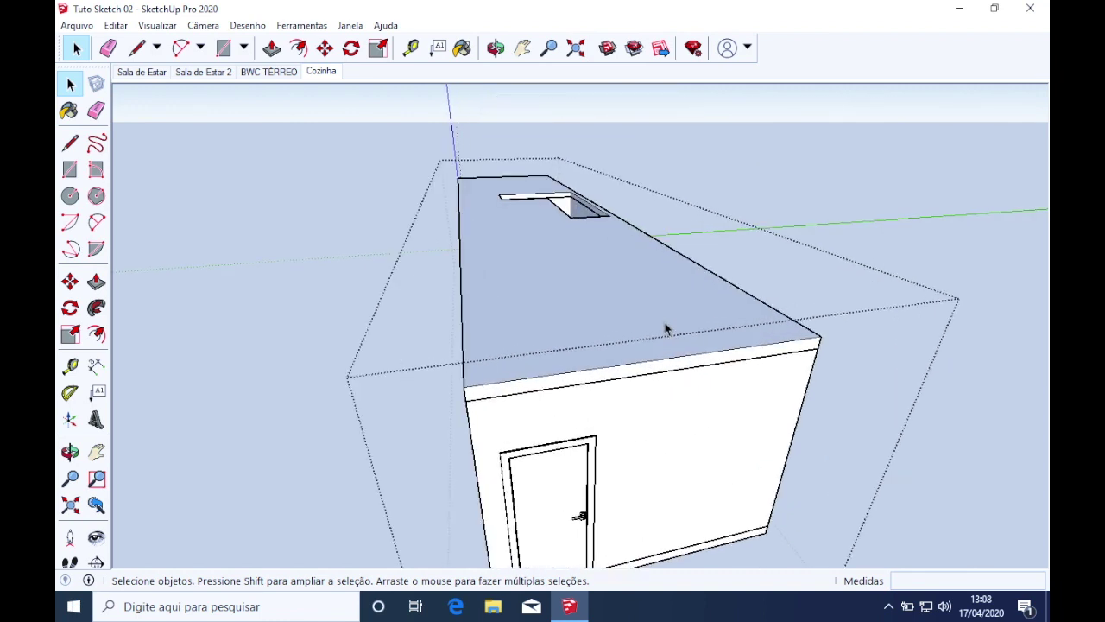
{"action": "left_click", "coordinate": [665, 328]}
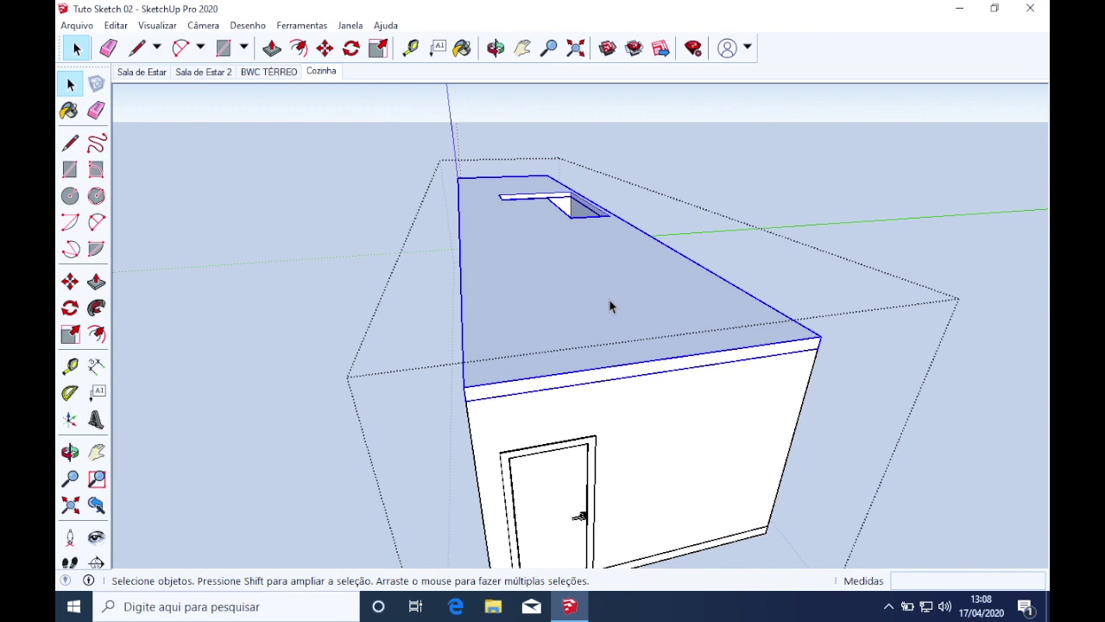
{"action": "right_click", "coordinate": [610, 306]}
{"action": "left_click", "coordinate": [643, 343]}
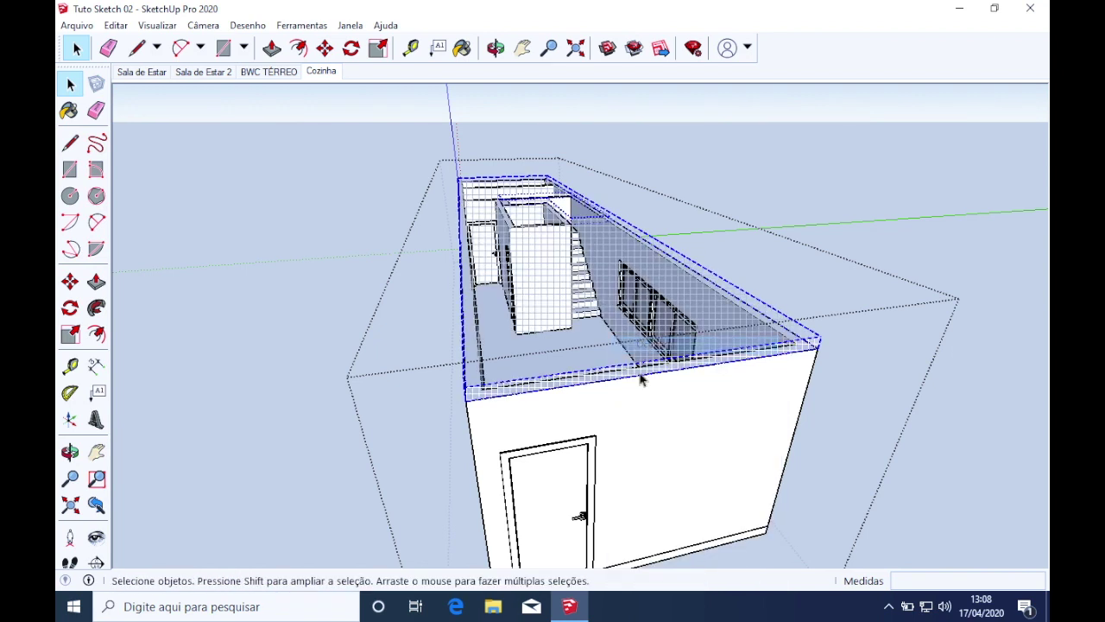
{"action": "left_click", "coordinate": [157, 25]}
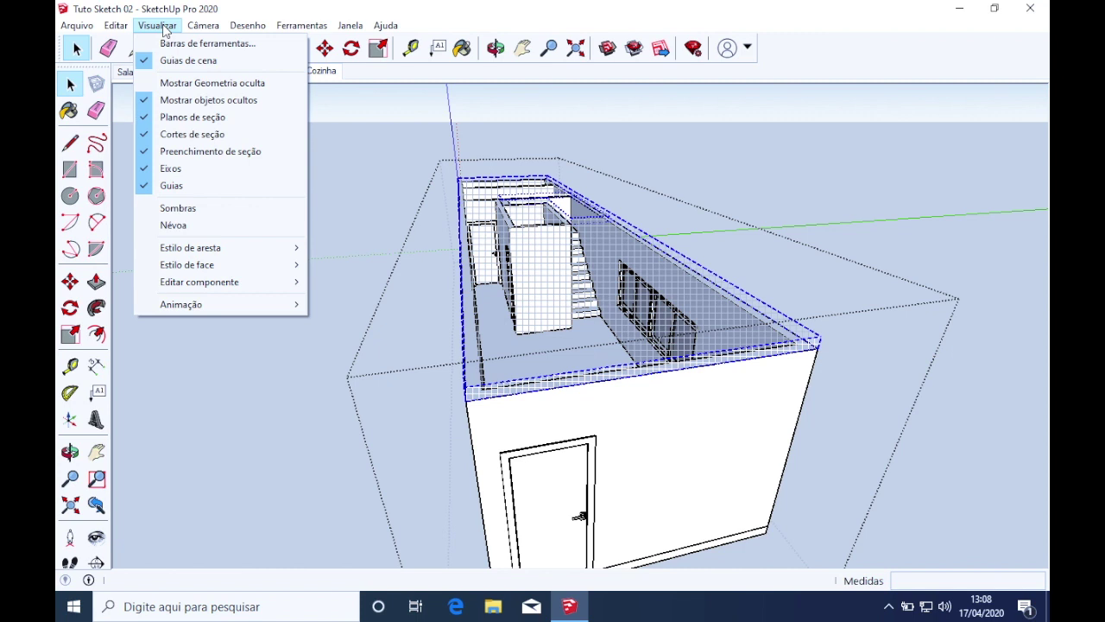
{"action": "left_click", "coordinate": [209, 99]}
Orbit over the opened rooms, then undo to restore the upper storey and select it
{"action": "middle_click_drag", "start_coordinate": [570, 337], "coordinate": [643, 380]}
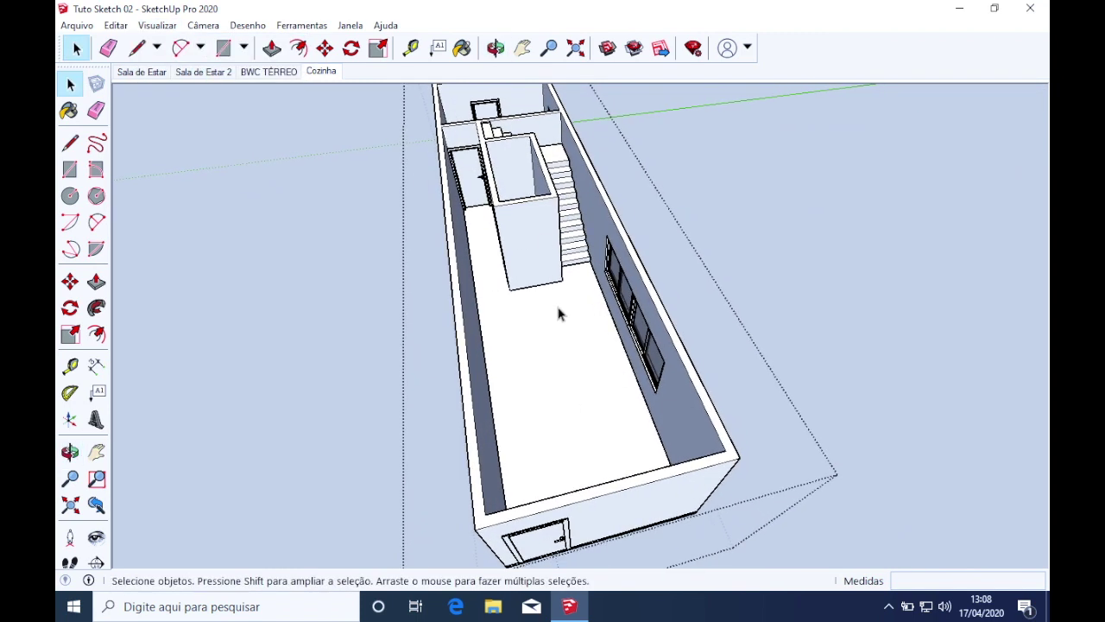
{"action": "middle_click_drag", "start_coordinate": [559, 315], "coordinate": [665, 261]}
{"action": "scroll", "coordinate": [602, 324], "scroll_direction": "up", "scroll_amount": 1}
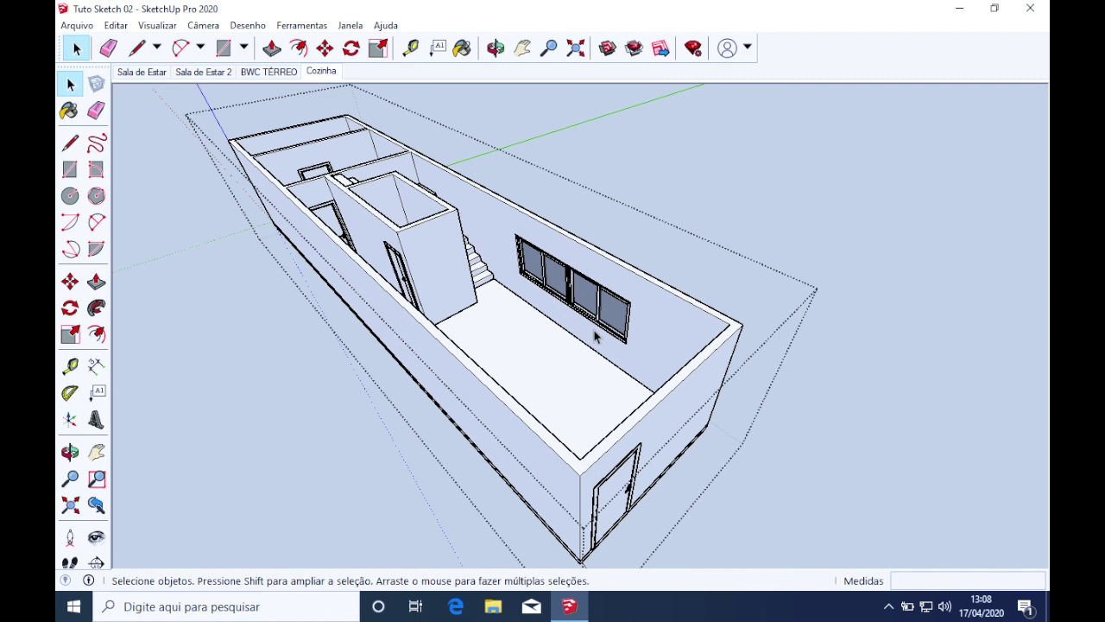
{"action": "middle_click_drag", "start_coordinate": [585, 337], "coordinate": [542, 329]}
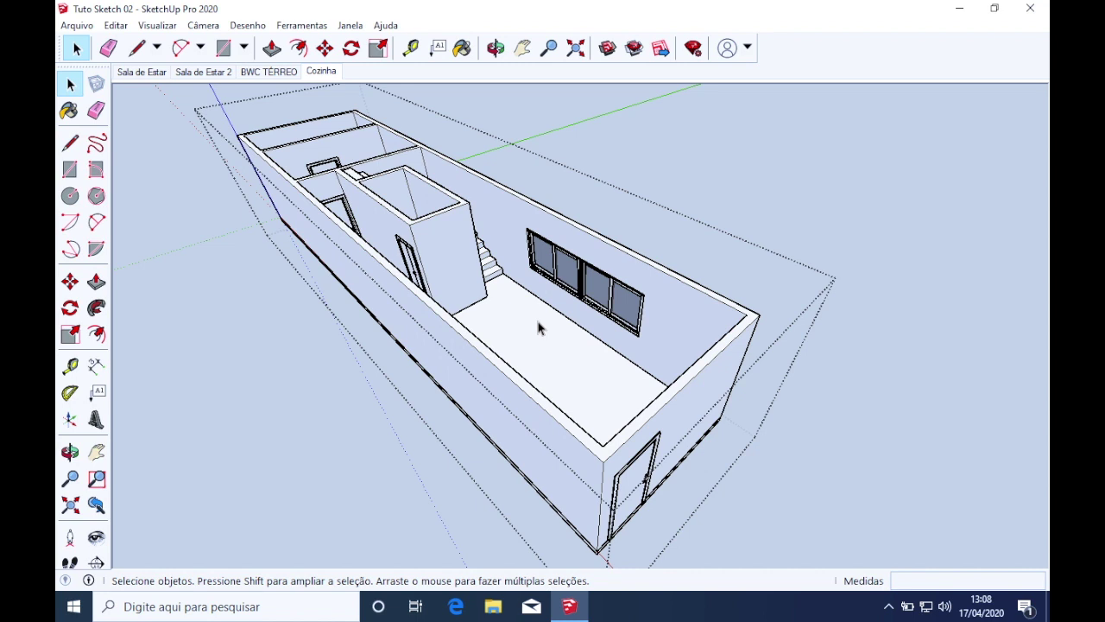
{"action": "middle_click_drag", "start_coordinate": [538, 328], "coordinate": [511, 328]}
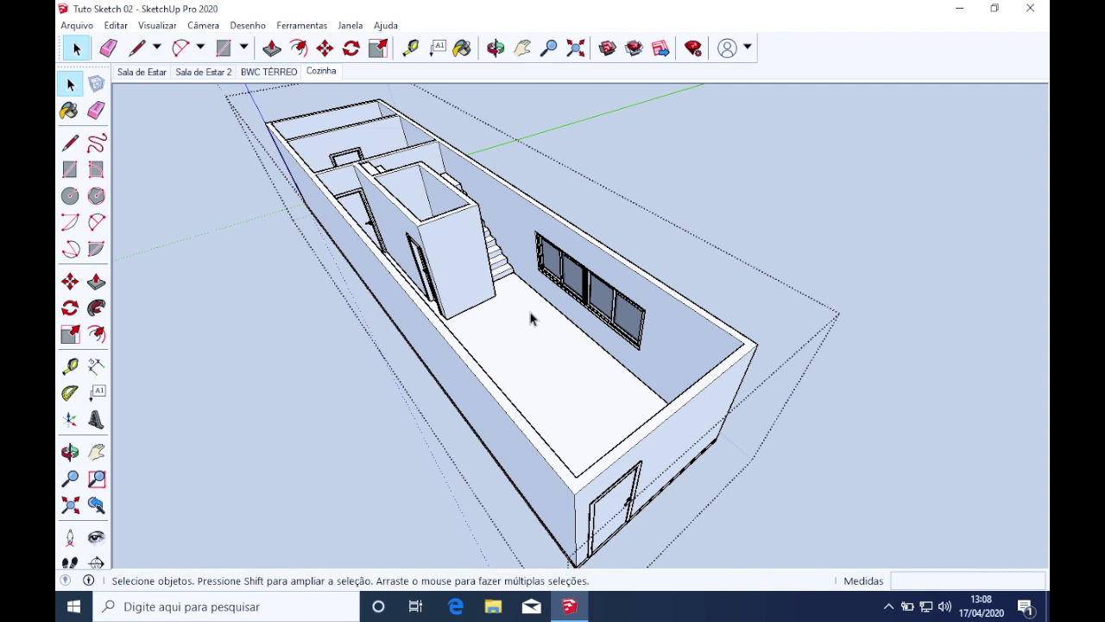
{"action": "key", "text": "ctrl+z"}
{"action": "left_click", "coordinate": [548, 279]}
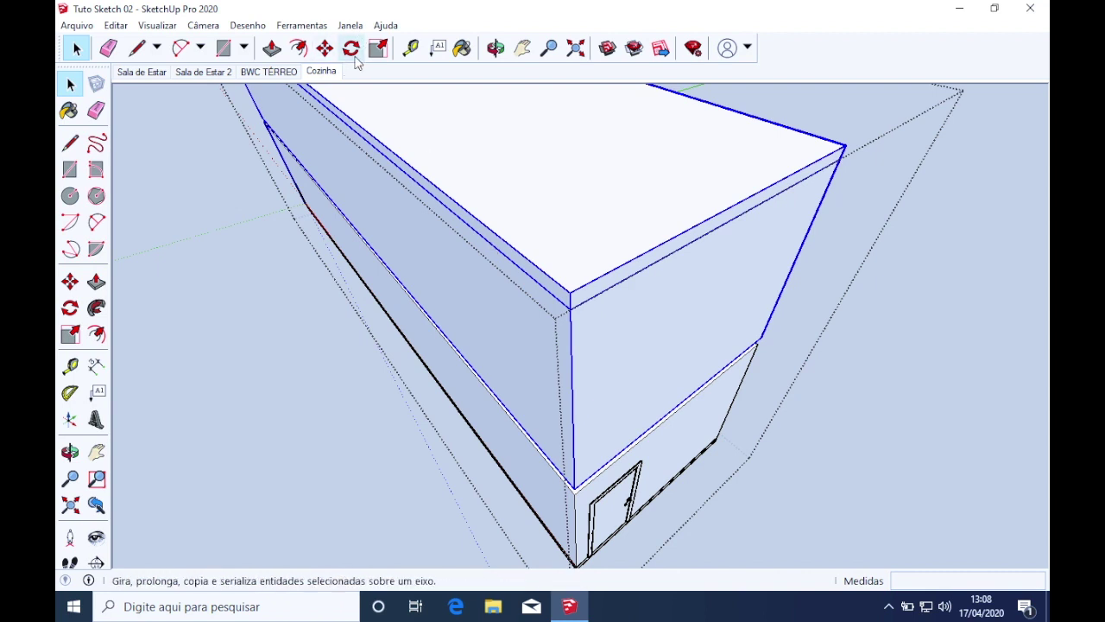
Show the default tray with the Cenas panel from Janela > Bandeja padrão
{"action": "left_click", "coordinate": [349, 25]}
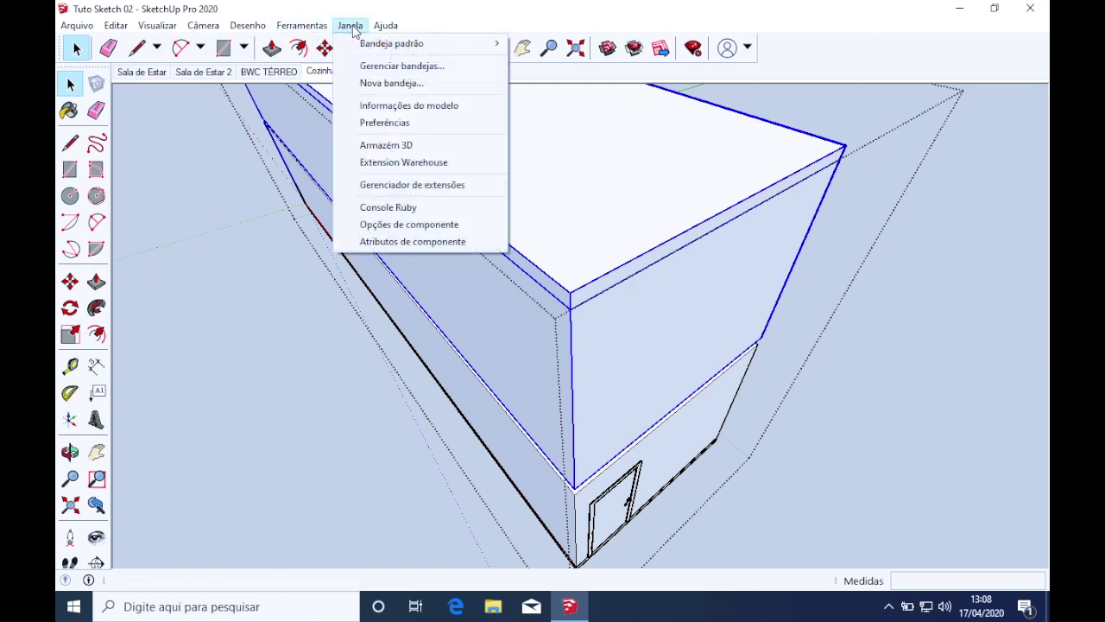
{"action": "mouse_move", "coordinate": [363, 50]}
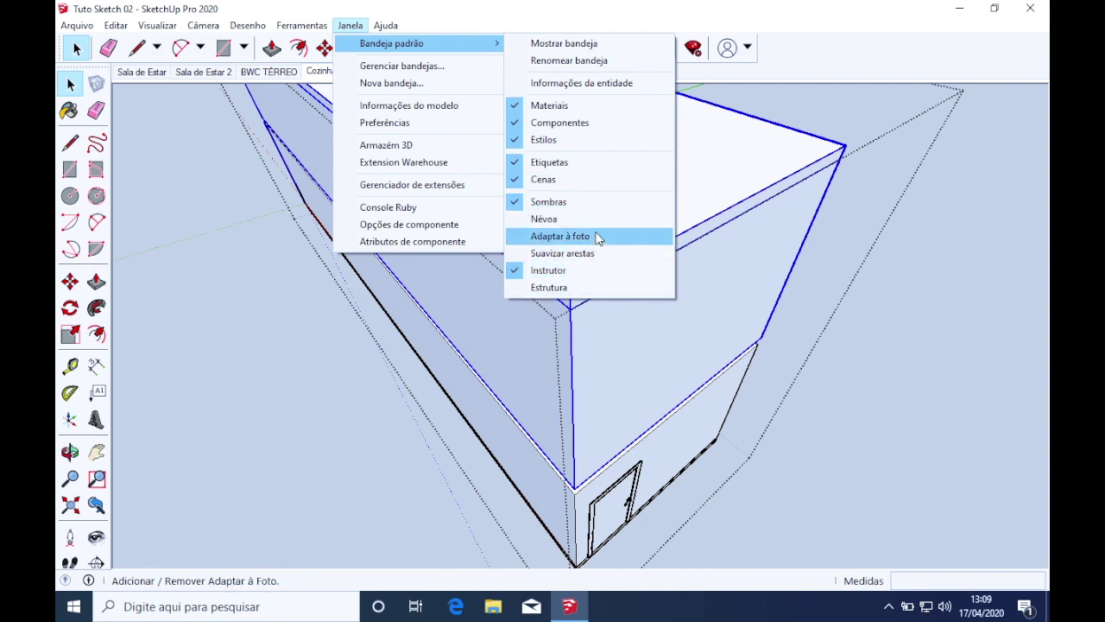
{"action": "left_click", "coordinate": [572, 186]}
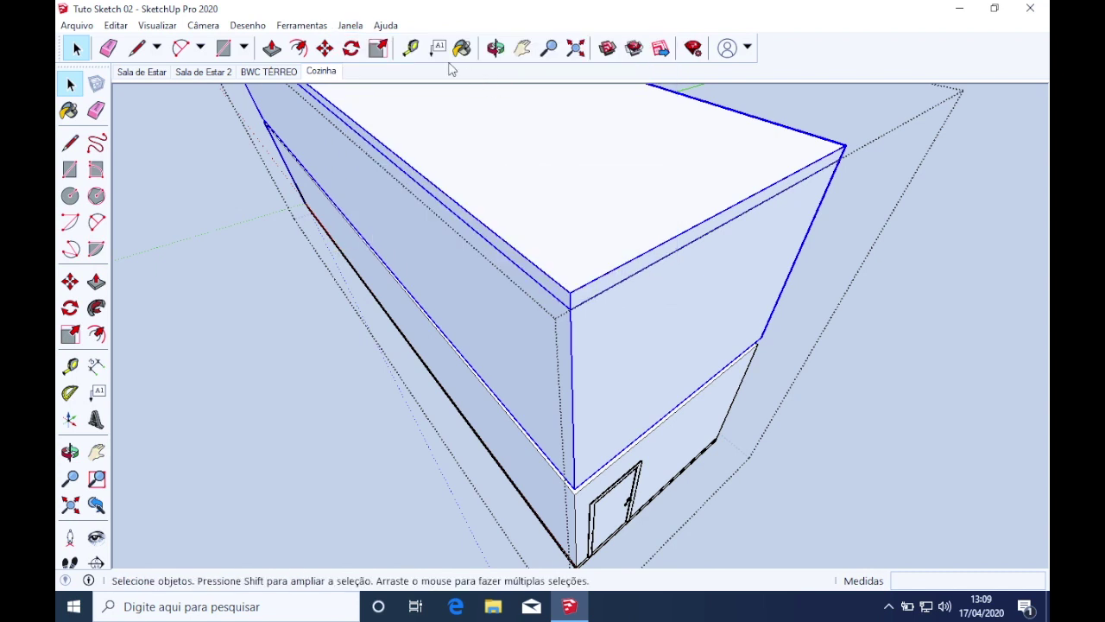
{"action": "left_click", "coordinate": [354, 24]}
{"action": "mouse_move", "coordinate": [451, 52]}
{"action": "left_click", "coordinate": [557, 178]}
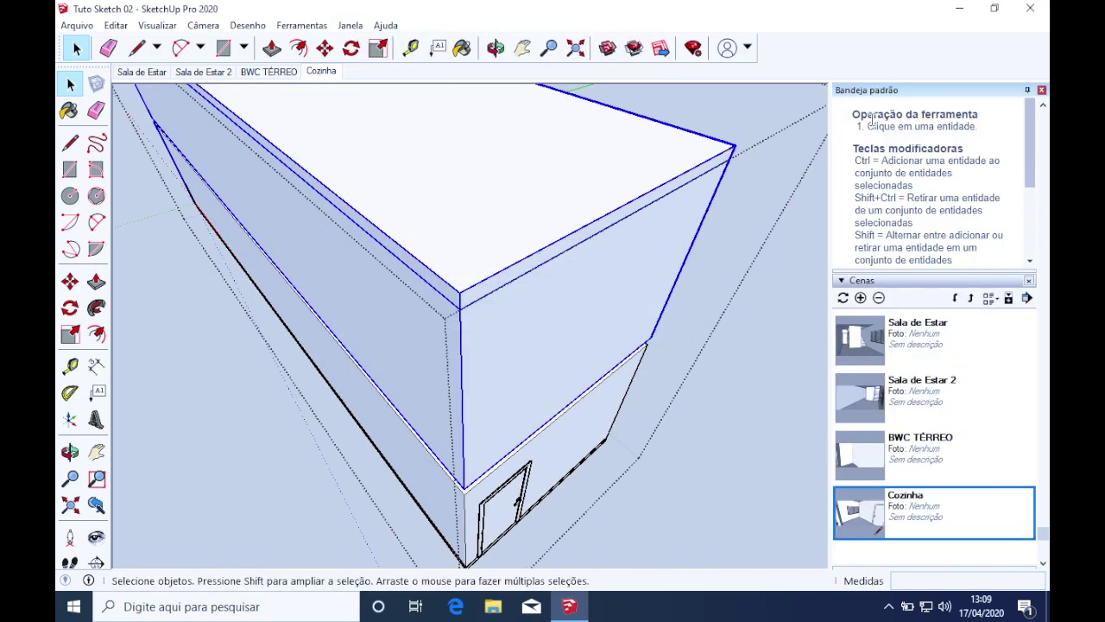
Collapse the Cenas and Instrutor panels and add Informações da entidade to the tray
{"action": "left_click", "coordinate": [857, 281]}
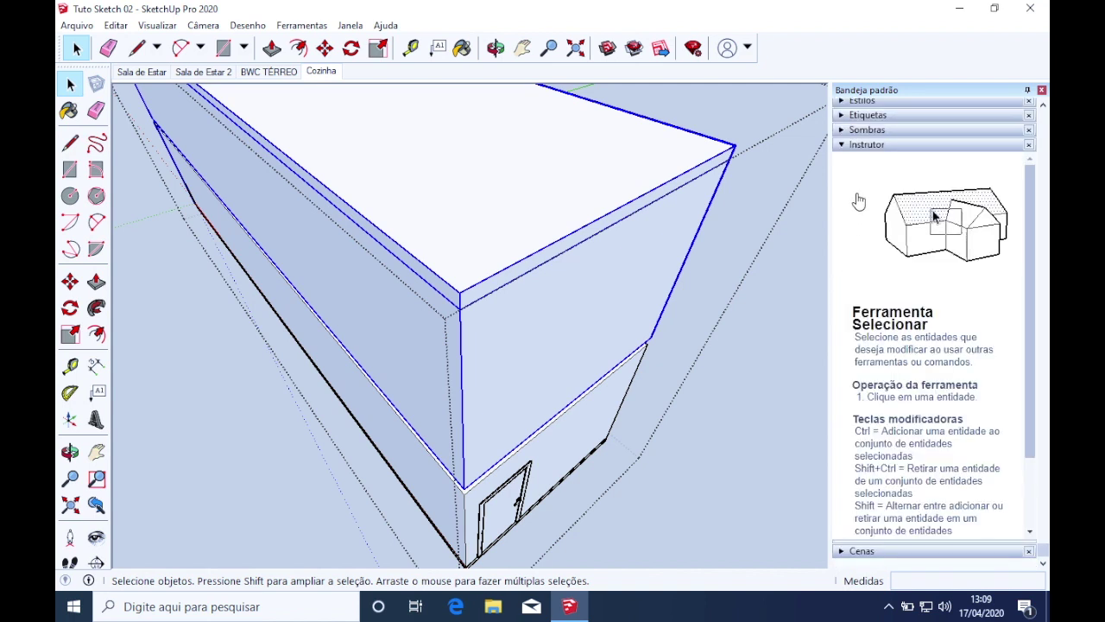
{"action": "left_click", "coordinate": [842, 146]}
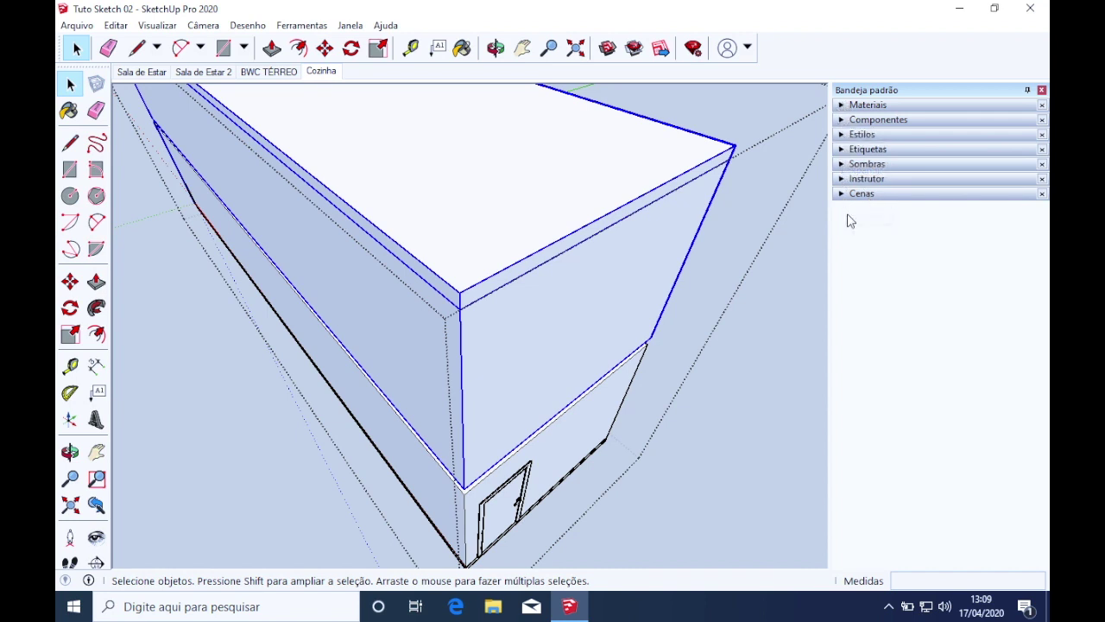
{"action": "left_click", "coordinate": [352, 25]}
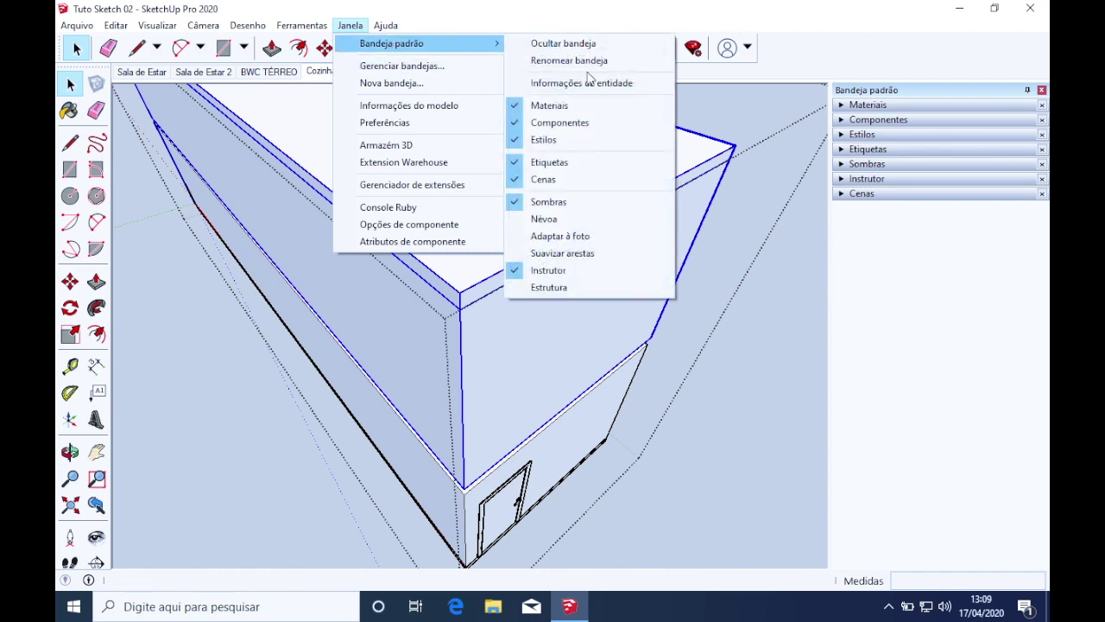
{"action": "left_click", "coordinate": [613, 84]}
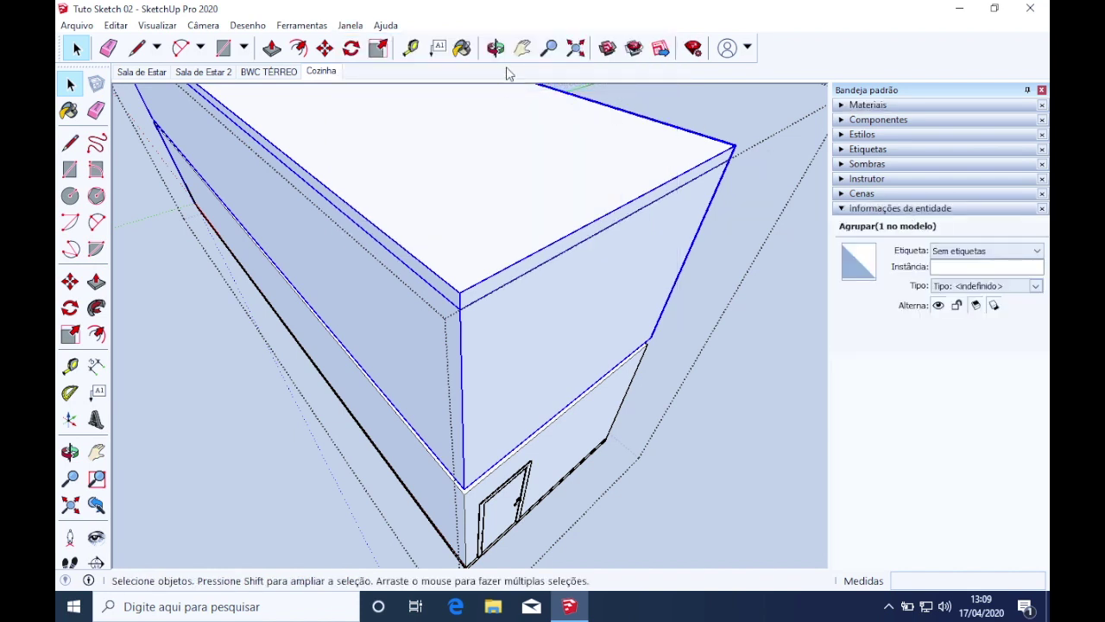
{"action": "left_click", "coordinate": [351, 27]}
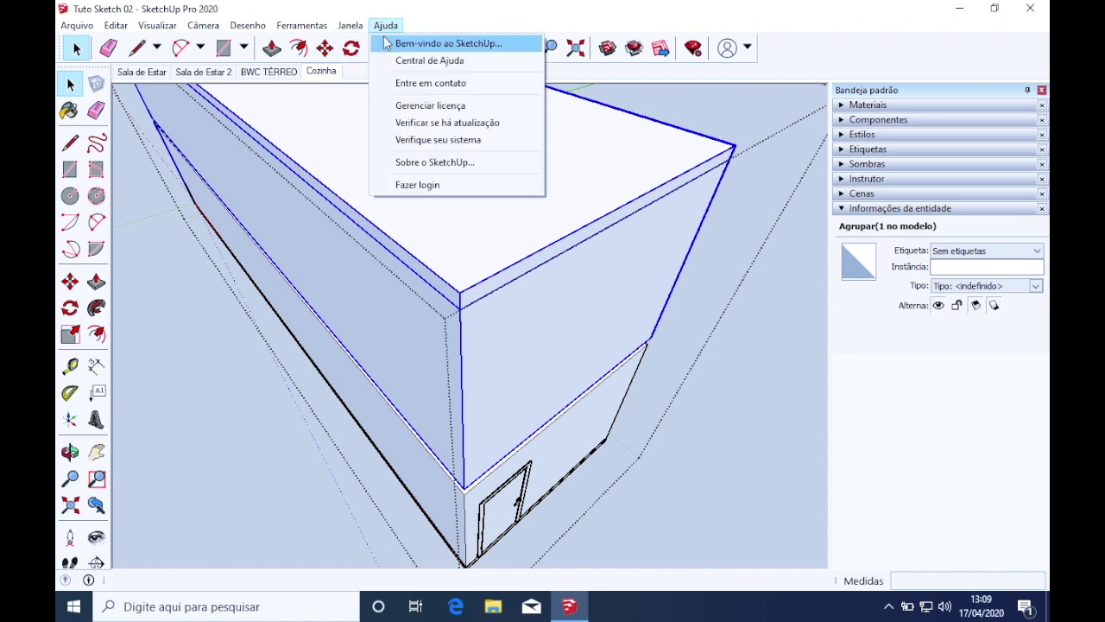
{"action": "mouse_move", "coordinate": [370, 50]}
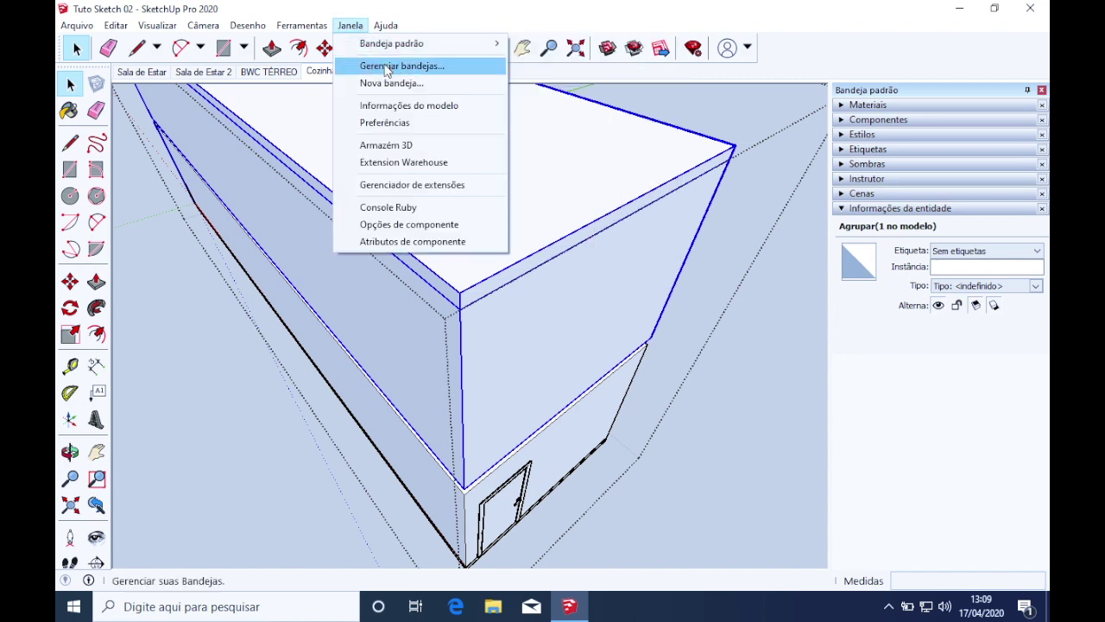
Add the Estrutura outliner to the default tray in Gerenciar bandejas
{"action": "left_click", "coordinate": [386, 68]}
{"action": "left_click", "coordinate": [434, 221]}
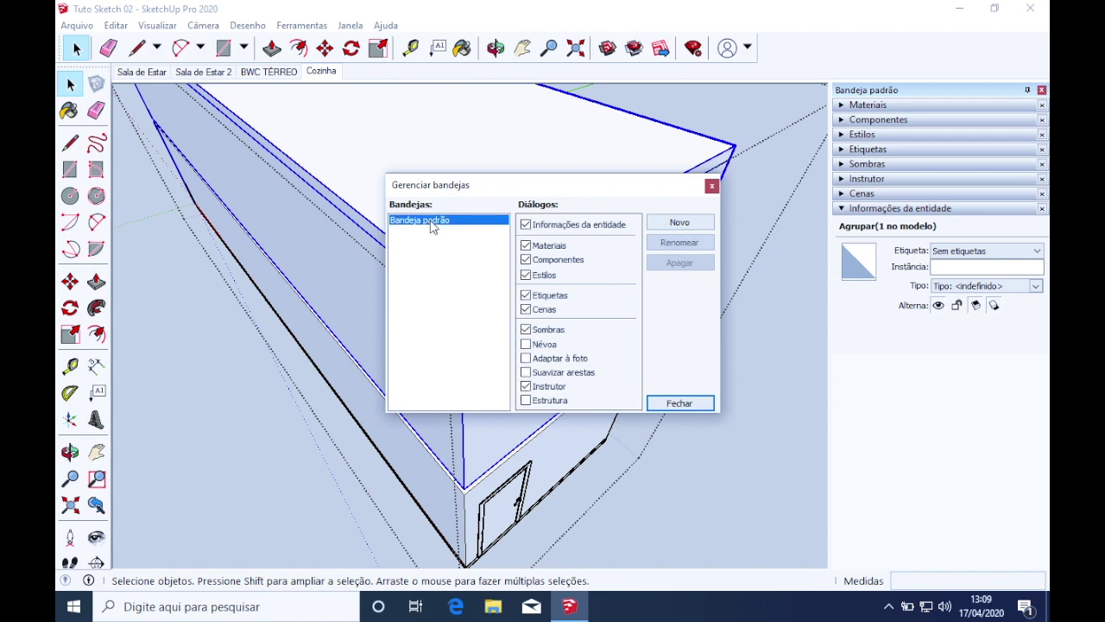
{"action": "left_click", "coordinate": [526, 401]}
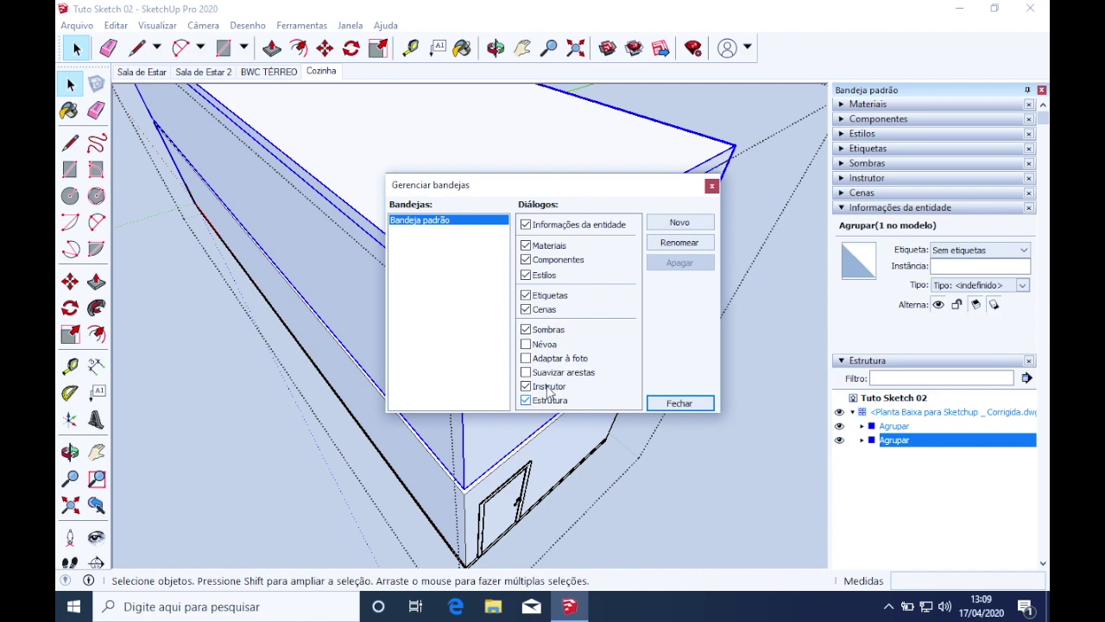
{"action": "left_click", "coordinate": [712, 186]}
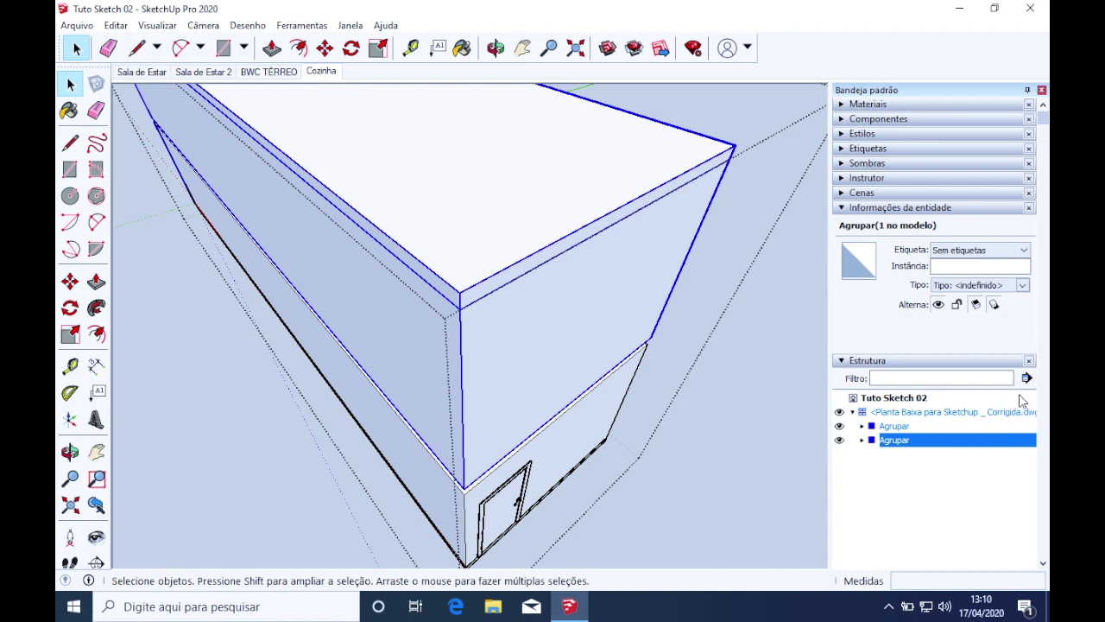
Clear the upper-storey selection and browse the Agrupar groups in the outliner, leaving them collapsed
{"action": "left_click", "coordinate": [894, 474]}
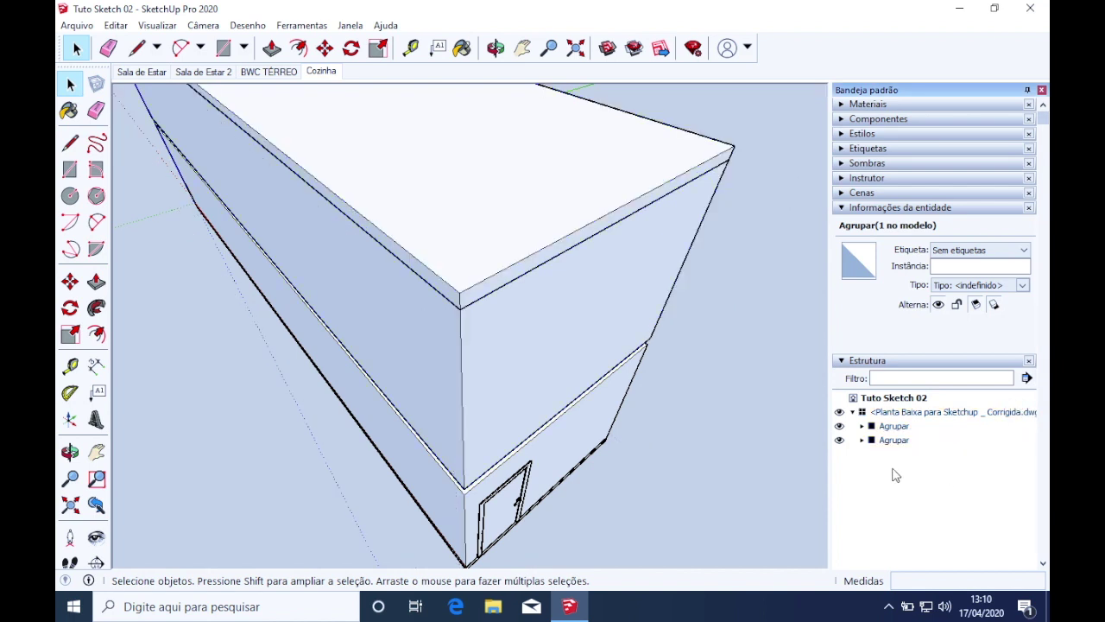
{"action": "left_click", "coordinate": [862, 427]}
{"action": "left_click", "coordinate": [862, 426]}
{"action": "left_click", "coordinate": [861, 426]}
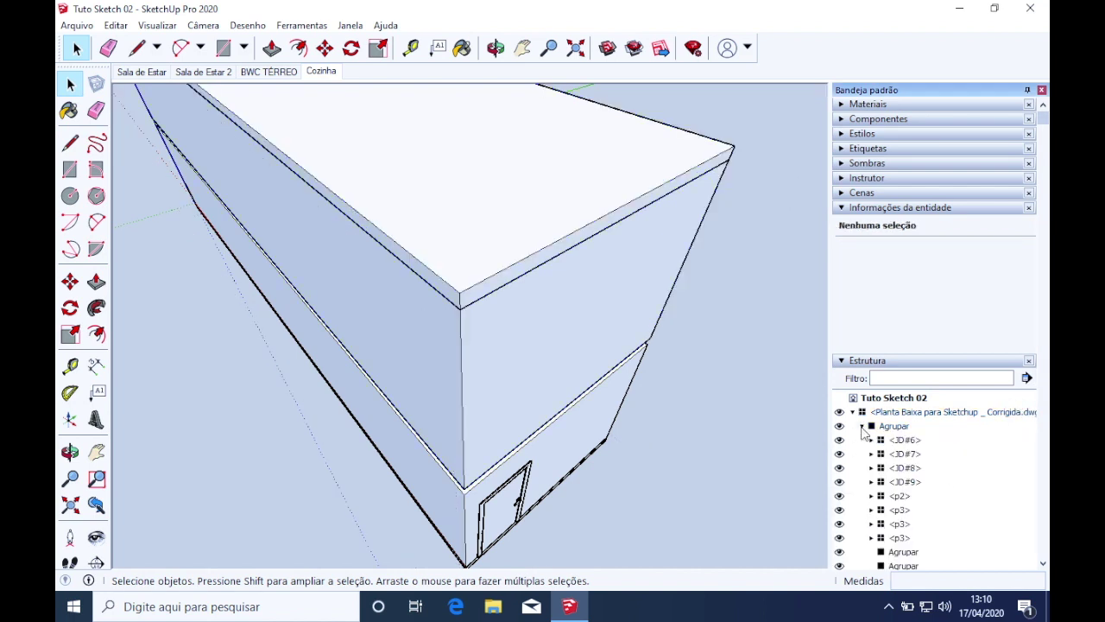
{"action": "left_click", "coordinate": [862, 427]}
{"action": "left_click", "coordinate": [852, 412]}
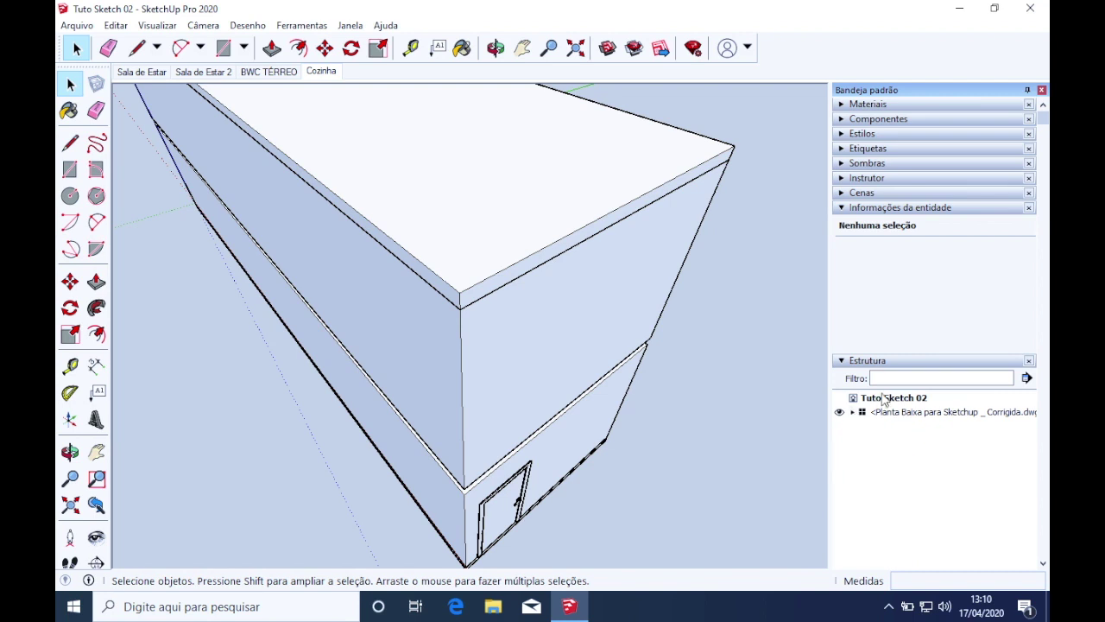
Collapse the Informações da entidade panel and expand Etiquetas to list the model's tags
{"action": "left_click", "coordinate": [846, 209]}
{"action": "left_click", "coordinate": [843, 193]}
{"action": "left_click", "coordinate": [843, 193]}
{"action": "left_click", "coordinate": [844, 178]}
{"action": "left_click", "coordinate": [843, 178]}
{"action": "left_click", "coordinate": [843, 164]}
{"action": "left_click", "coordinate": [841, 164]}
{"action": "left_click", "coordinate": [842, 149]}
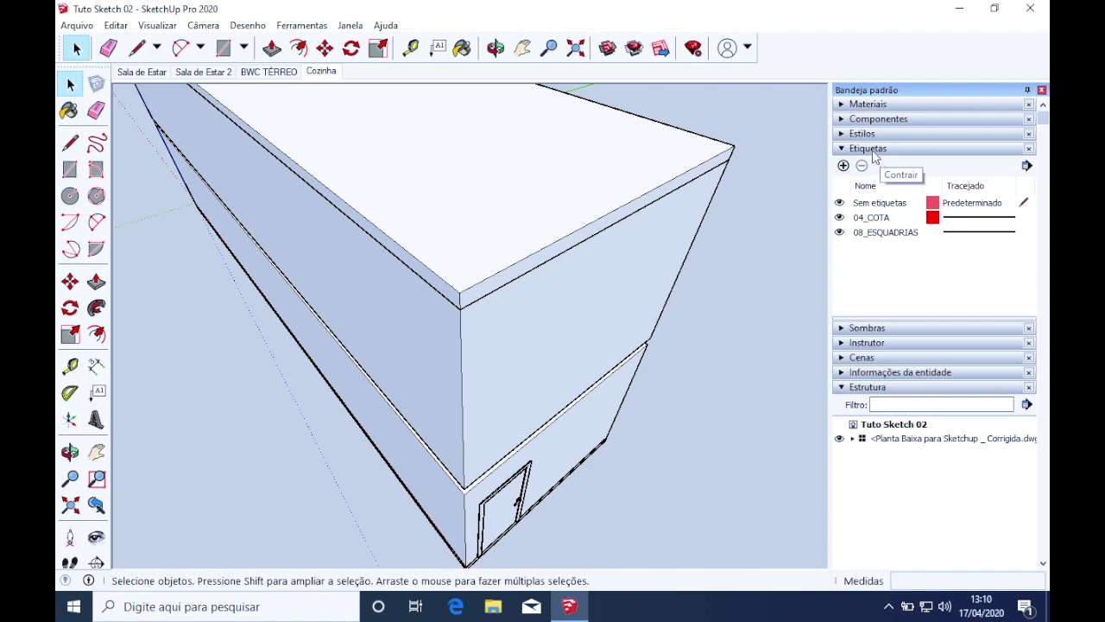
Enter the building group, select its upper-floor group and collapse the outline tree
{"action": "left_click", "coordinate": [582, 326]}
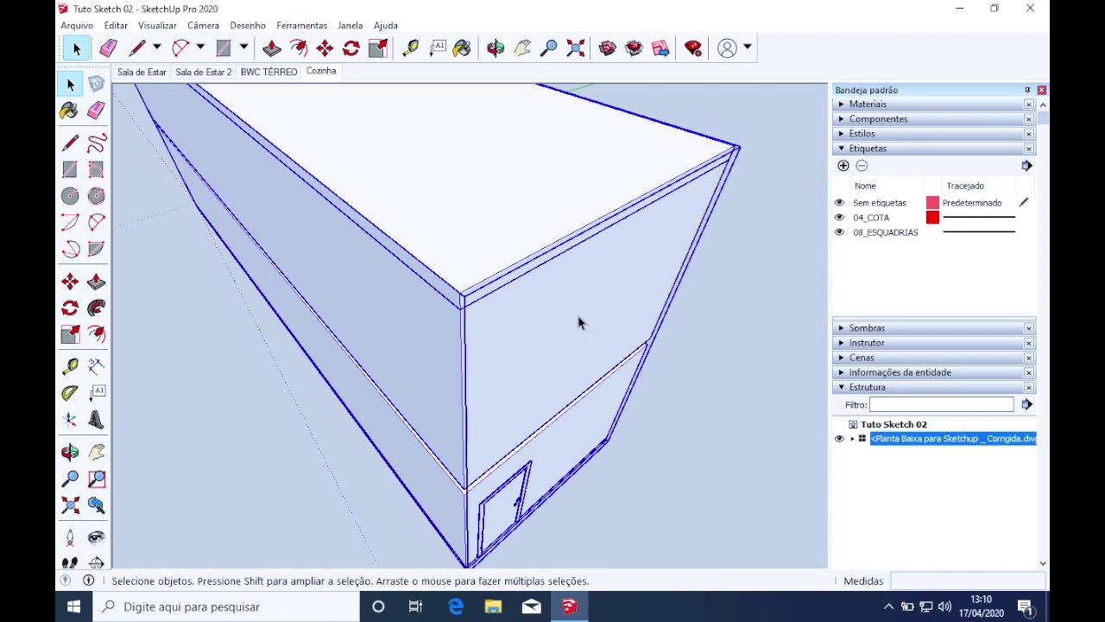
{"action": "double_click", "coordinate": [575, 319]}
{"action": "left_click", "coordinate": [574, 318]}
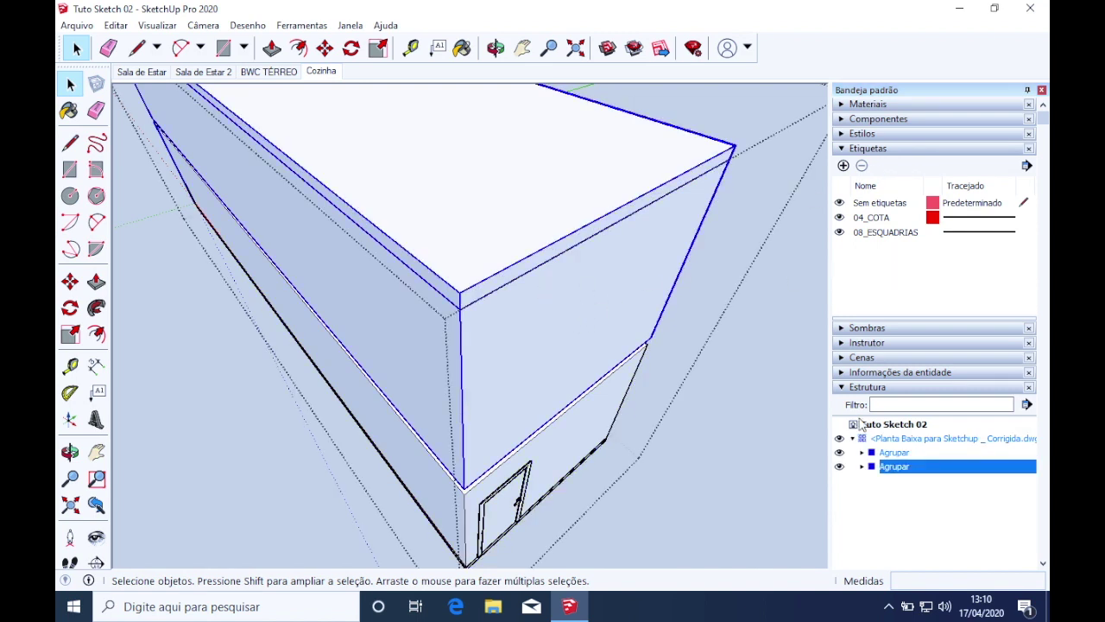
{"action": "left_click", "coordinate": [844, 387]}
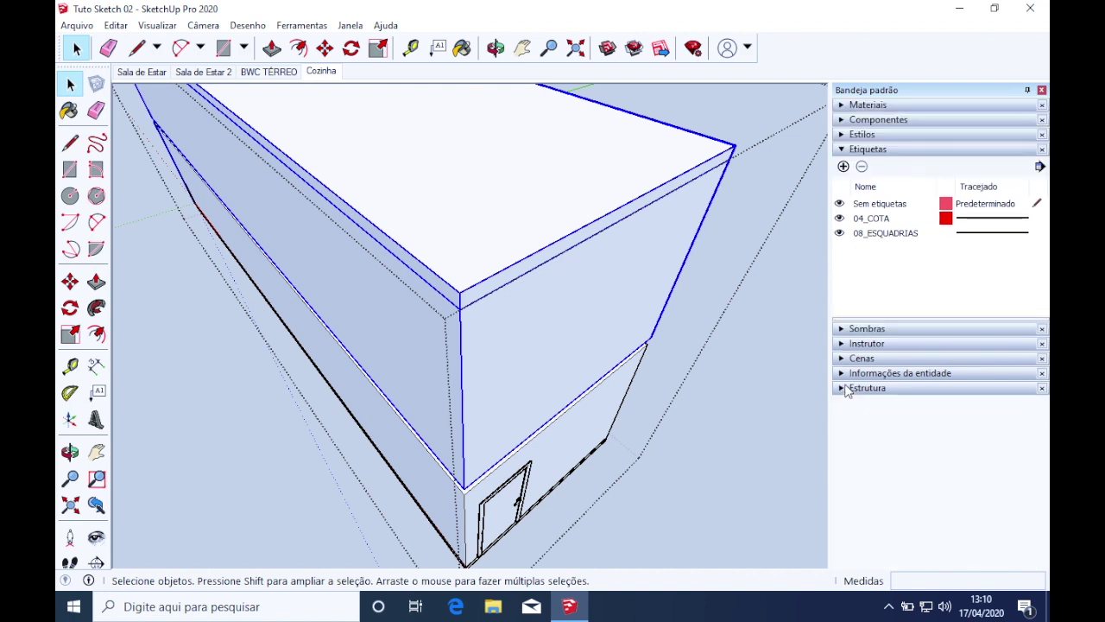
Add a new tag named 'Pavimento Superior'
{"action": "left_click", "coordinate": [843, 167]}
{"action": "key", "text": "BackSpace"}
{"action": "type", "text": "Pavimento"}
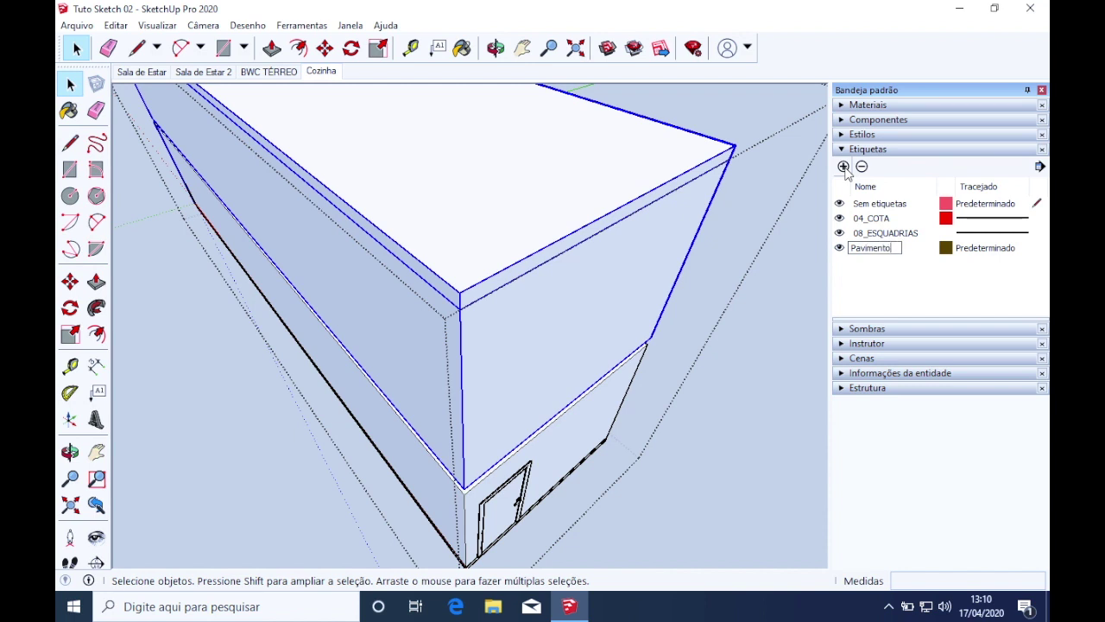
{"action": "type", "text": " Superior"}
{"action": "key", "text": "Return"}
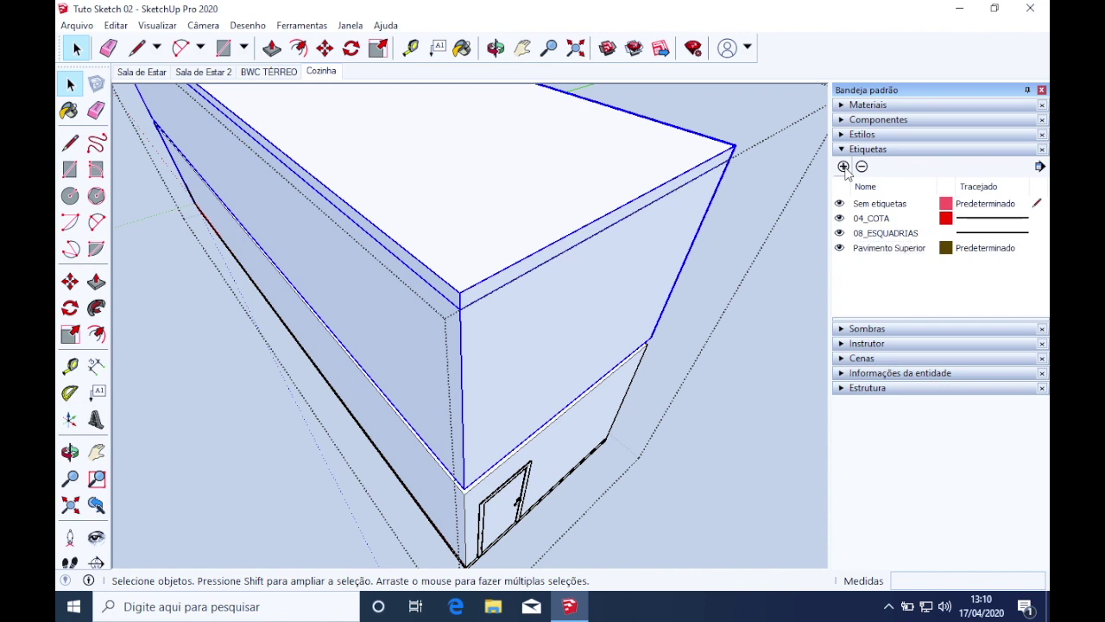
{"action": "left_click", "coordinate": [876, 253]}
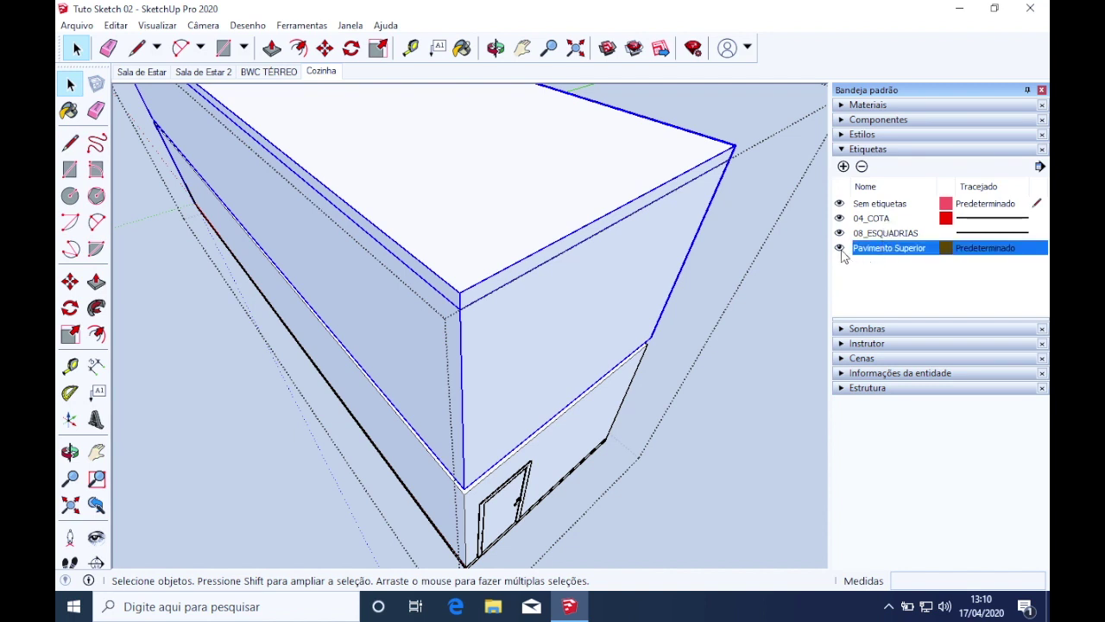
{"action": "left_click", "coordinate": [867, 248]}
{"action": "left_click", "coordinate": [559, 277]}
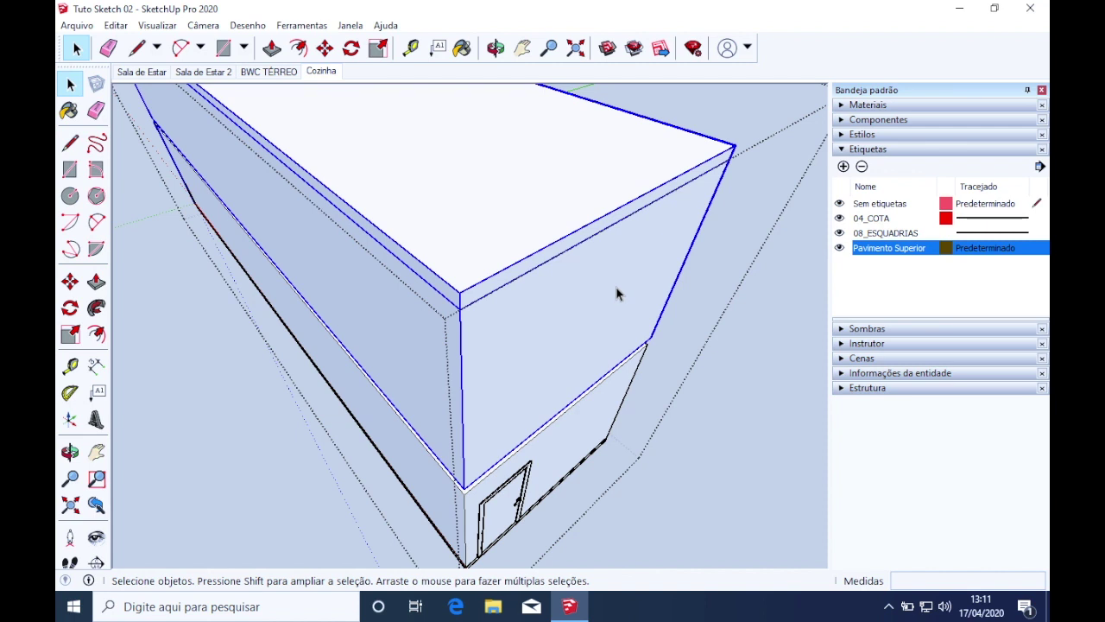
Set the selected upper-floor group's tag to Pavimento Superior in Entity Info
{"action": "left_click", "coordinate": [841, 373]}
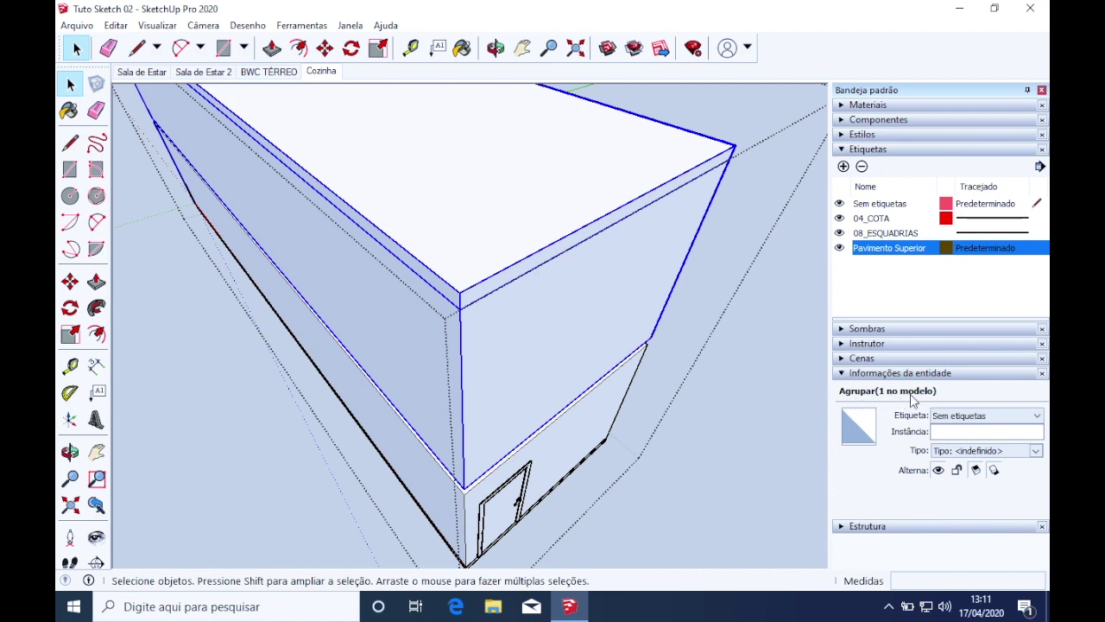
{"action": "left_click", "coordinate": [1002, 415]}
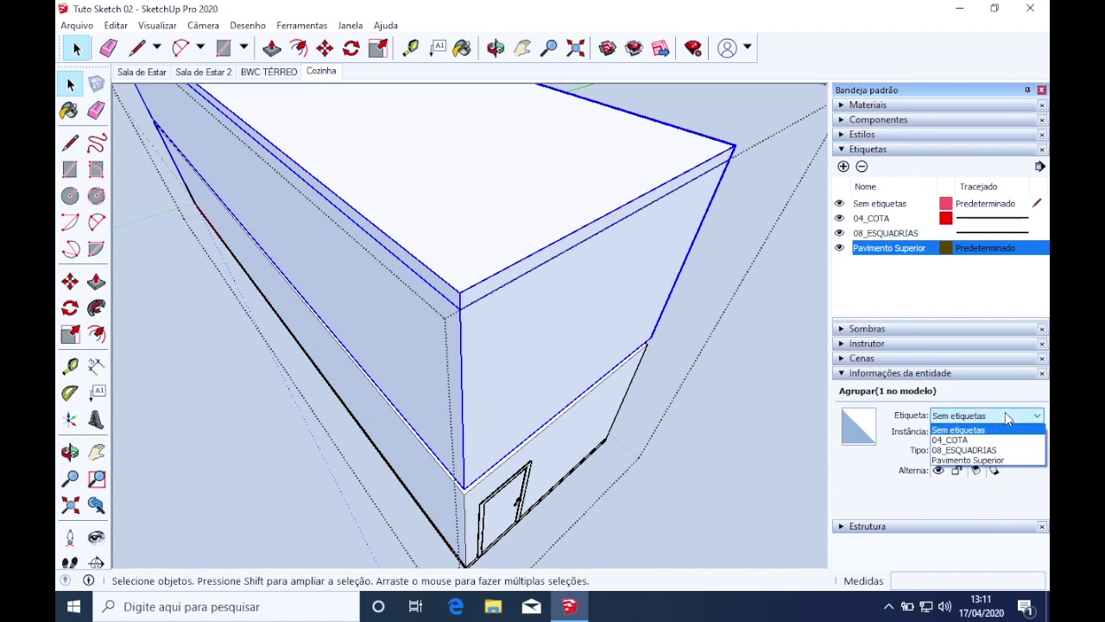
{"action": "left_click", "coordinate": [991, 460]}
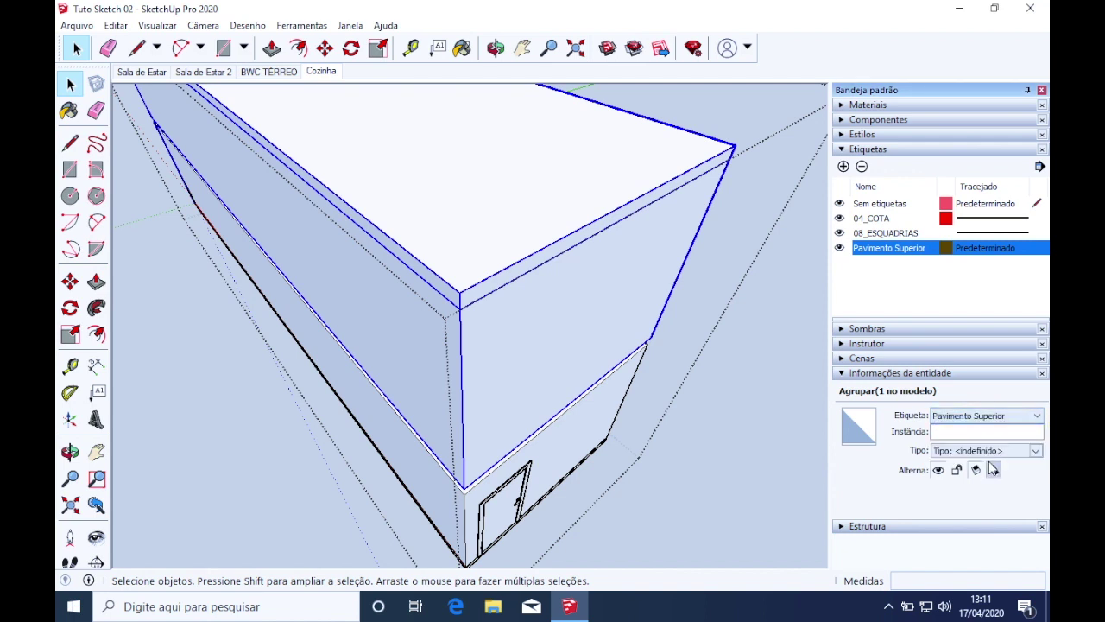
{"action": "left_click", "coordinate": [858, 282]}
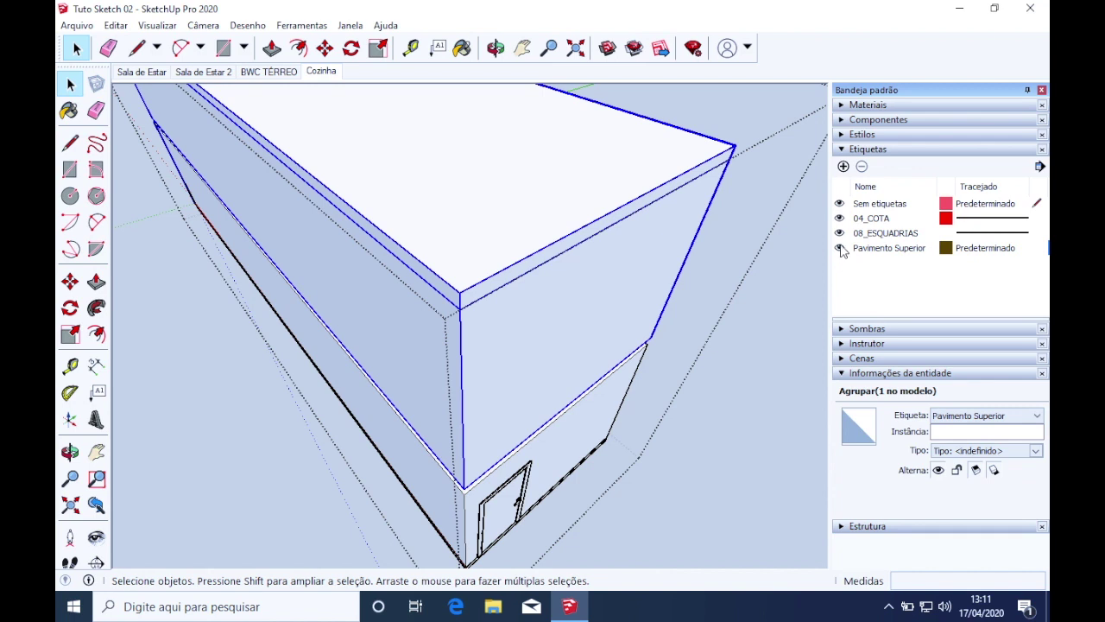
Toggle the Pavimento Superior tag's visibility repeatedly, ending with the upper floor hidden
{"action": "left_click", "coordinate": [840, 247]}
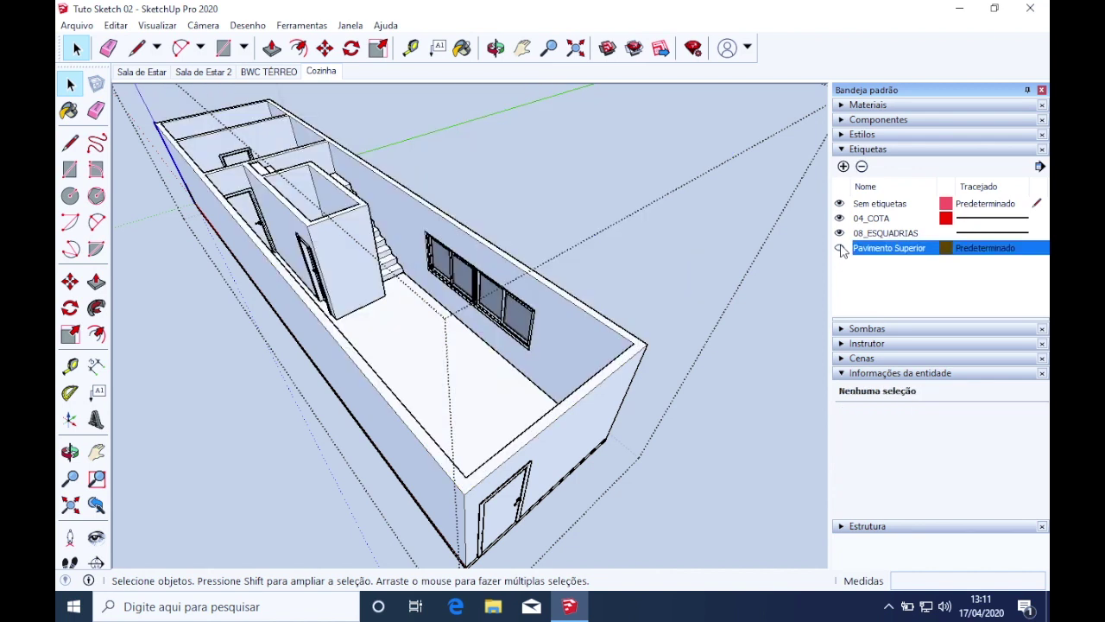
{"action": "left_click", "coordinate": [840, 247]}
{"action": "left_click", "coordinate": [840, 248]}
{"action": "left_click", "coordinate": [841, 248]}
{"action": "left_click", "coordinate": [840, 248]}
{"action": "left_click", "coordinate": [840, 248]}
{"action": "left_click", "coordinate": [840, 247]}
{"action": "left_click", "coordinate": [840, 248]}
{"action": "left_click", "coordinate": [840, 248]}
{"action": "left_click", "coordinate": [841, 247]}
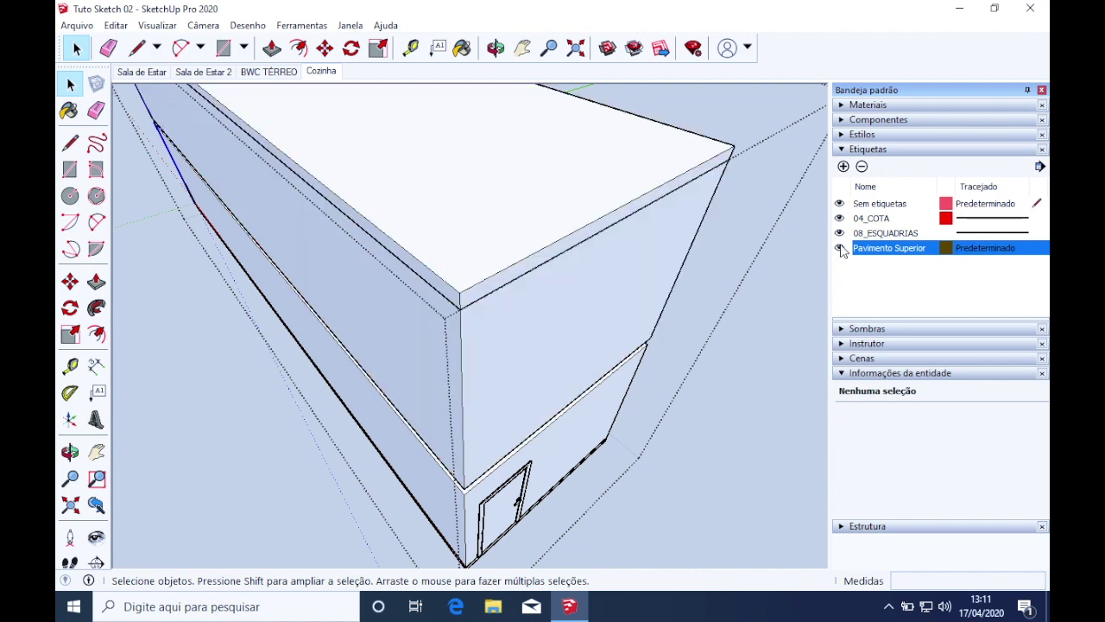
{"action": "left_click", "coordinate": [840, 248]}
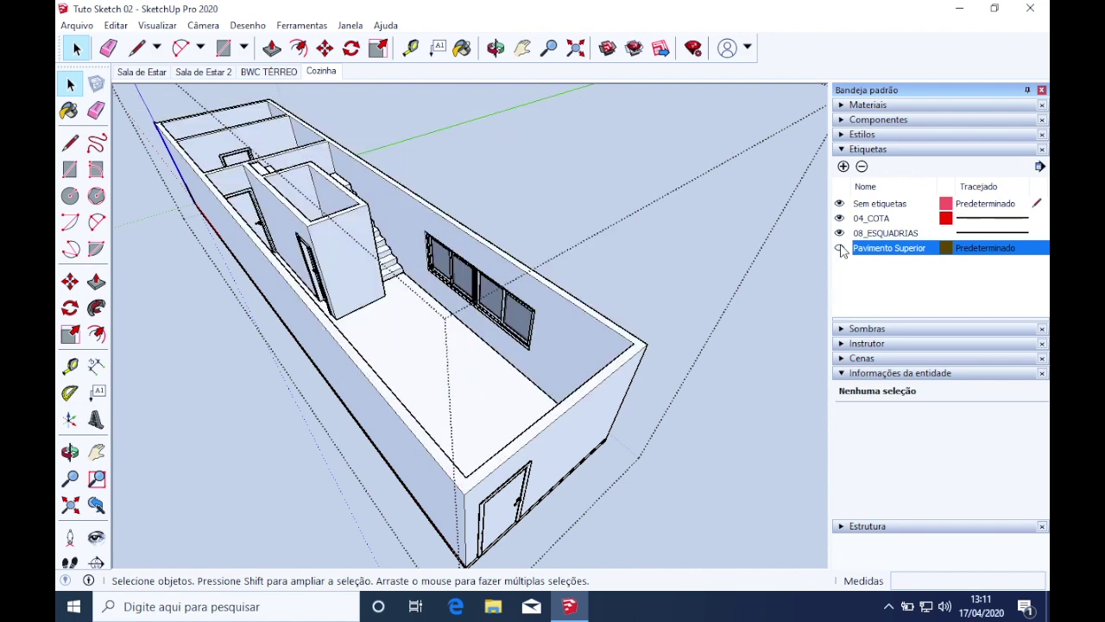
{"action": "left_click", "coordinate": [840, 249]}
{"action": "left_click", "coordinate": [840, 250]}
{"action": "left_click", "coordinate": [840, 250]}
{"action": "left_click", "coordinate": [840, 250]}
Orbit and zoom to inspect the revealed ground-floor interior
{"action": "middle_click_drag", "start_coordinate": [731, 296], "coordinate": [505, 378]}
{"action": "scroll", "coordinate": [518, 440], "scroll_direction": "down", "scroll_amount": 3}
{"action": "scroll", "coordinate": [532, 438], "scroll_direction": "up", "scroll_amount": 3}
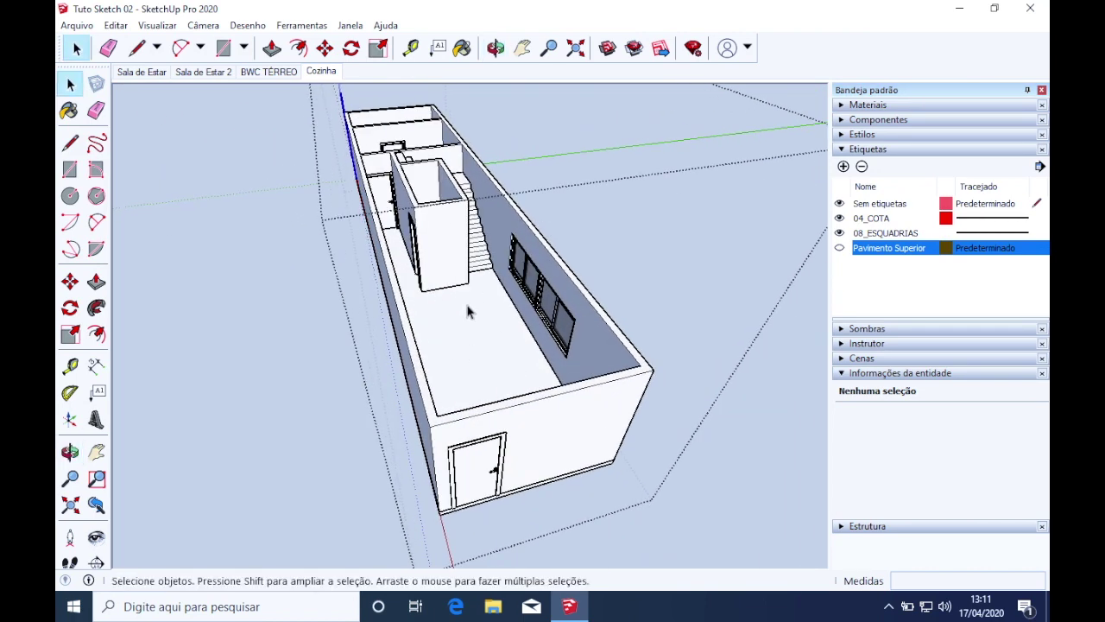
{"action": "scroll", "coordinate": [467, 338], "scroll_direction": "down", "scroll_amount": 2}
{"action": "scroll", "coordinate": [506, 407], "scroll_direction": "up", "scroll_amount": 3}
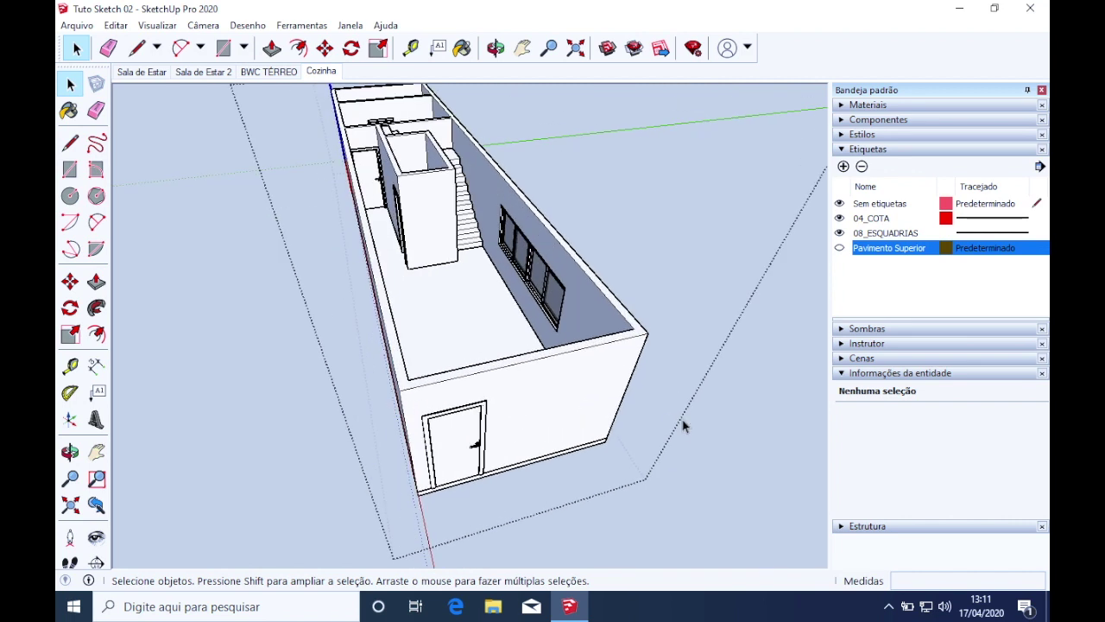
{"action": "middle_click_drag", "start_coordinate": [662, 432], "coordinate": [697, 480]}
Show the upper floor again and hide the 08_ESQUADRIAS and 04_COTA tags to check their contents
{"action": "left_click", "coordinate": [839, 248]}
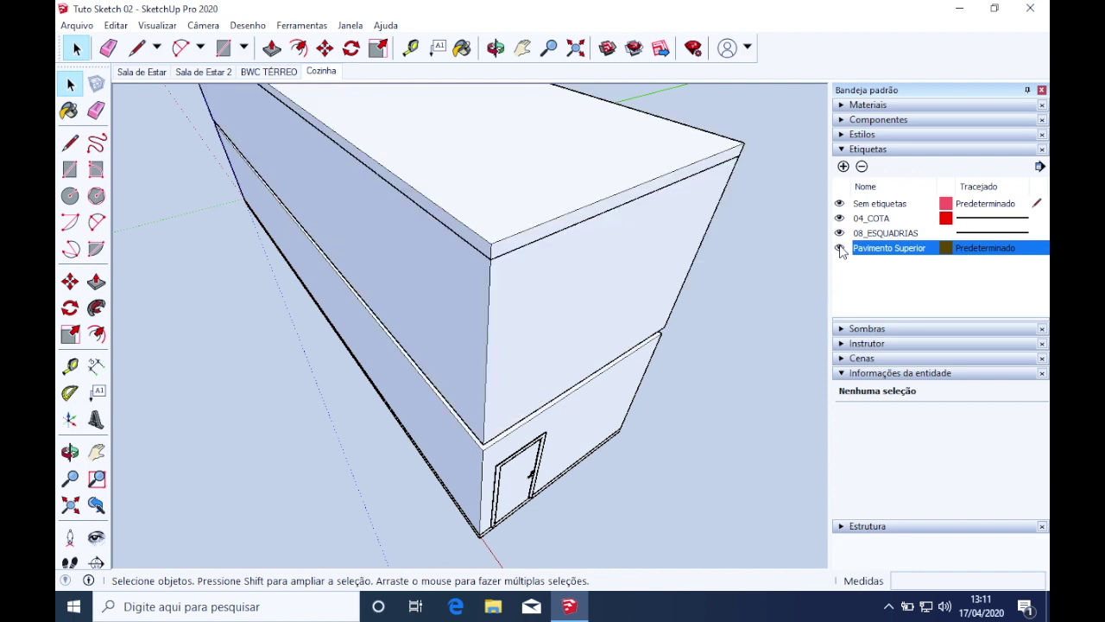
{"action": "left_click", "coordinate": [840, 248]}
{"action": "left_click", "coordinate": [839, 248]}
{"action": "left_click", "coordinate": [839, 233]}
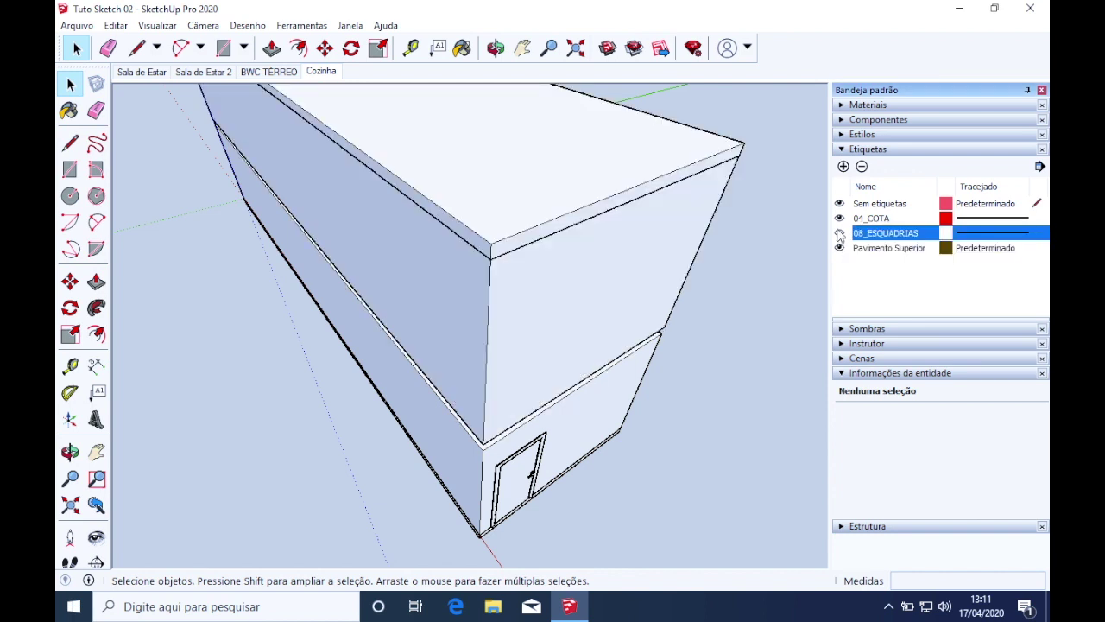
{"action": "left_click", "coordinate": [839, 218]}
{"action": "middle_click_drag", "start_coordinate": [693, 390], "coordinate": [635, 319]}
{"action": "scroll", "coordinate": [521, 385], "scroll_direction": "down", "scroll_amount": 5}
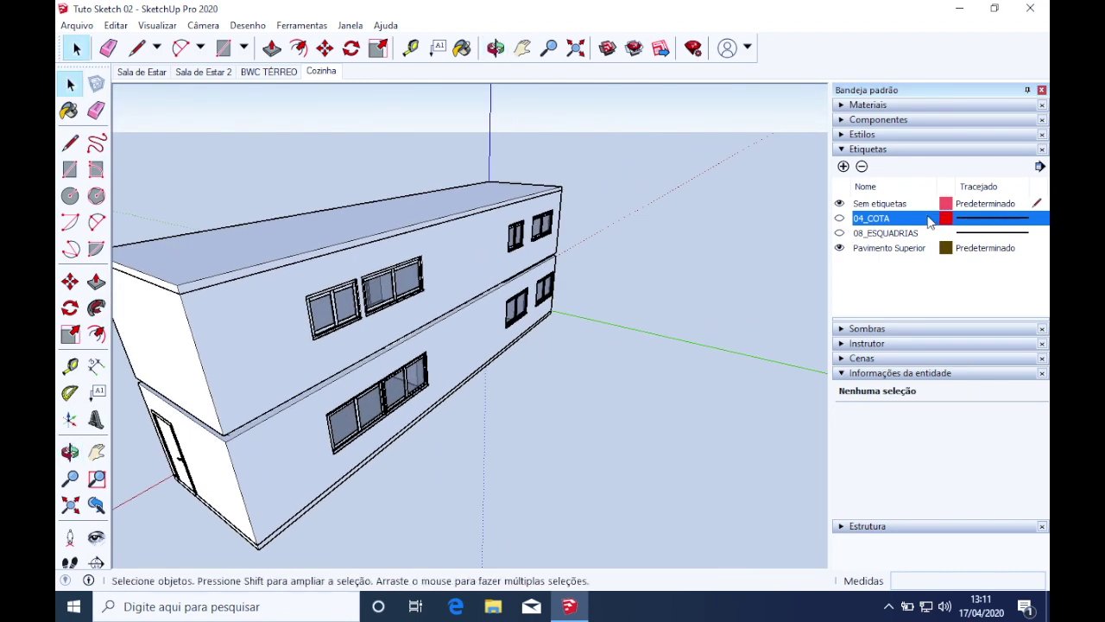
Delete the 08_ESQUADRIAS and 04_COTA tags, moving their contents to the default tag
{"action": "left_click", "coordinate": [890, 234]}
{"action": "left_click", "coordinate": [887, 219]}
{"action": "left_click", "coordinate": [885, 233]}
{"action": "left_click", "coordinate": [882, 221]}
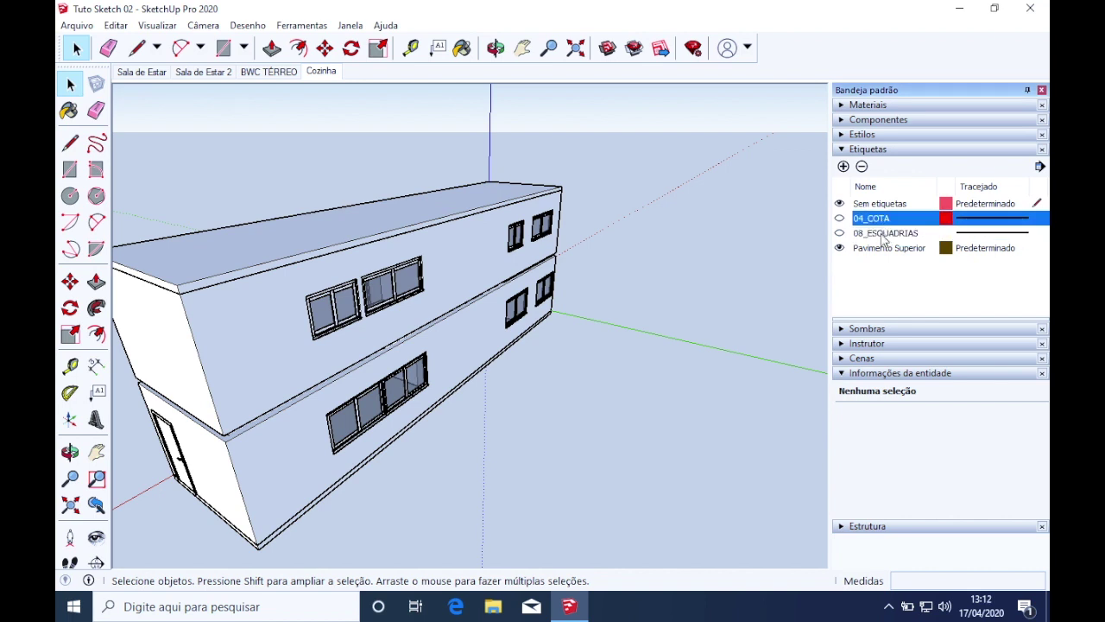
{"action": "left_click", "coordinate": [882, 235]}
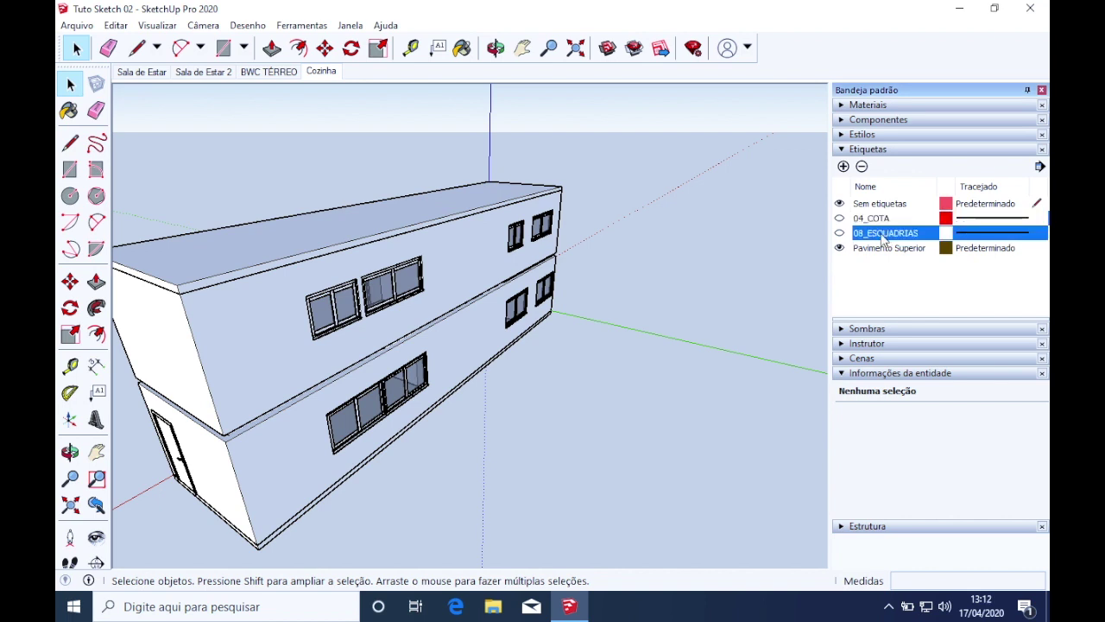
{"action": "left_click", "coordinate": [862, 167]}
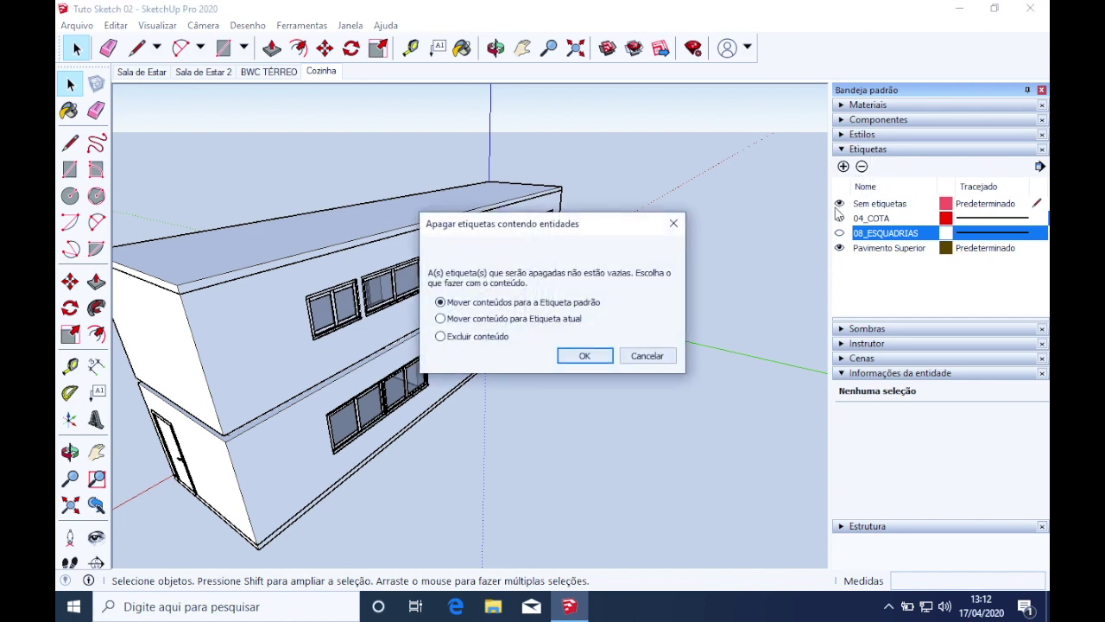
{"action": "left_click", "coordinate": [582, 353]}
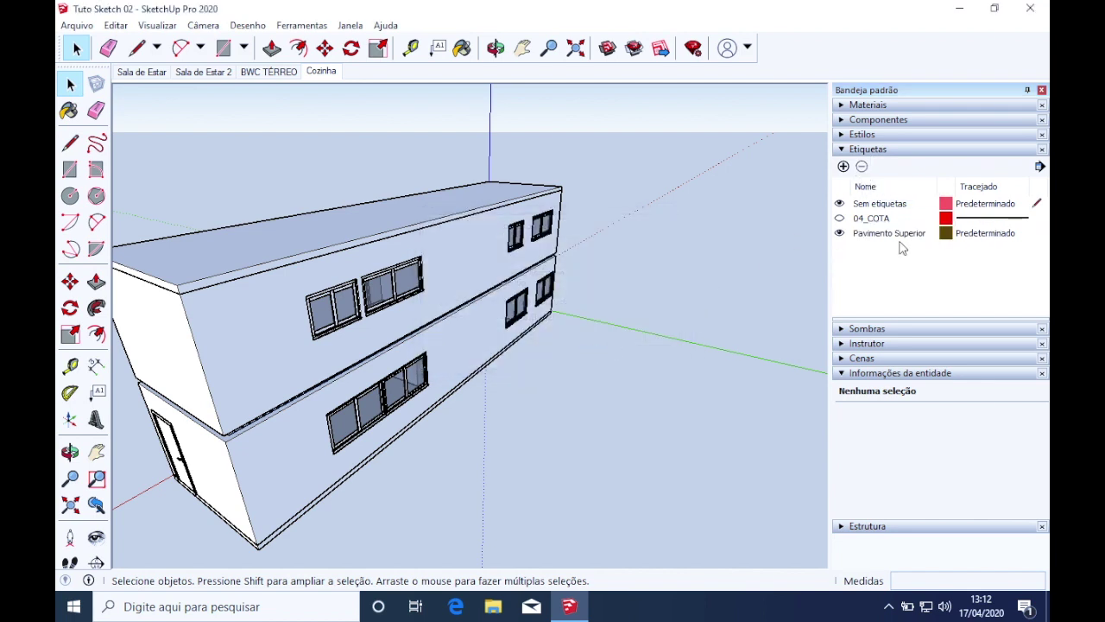
{"action": "left_click", "coordinate": [894, 221]}
{"action": "left_click", "coordinate": [865, 169]}
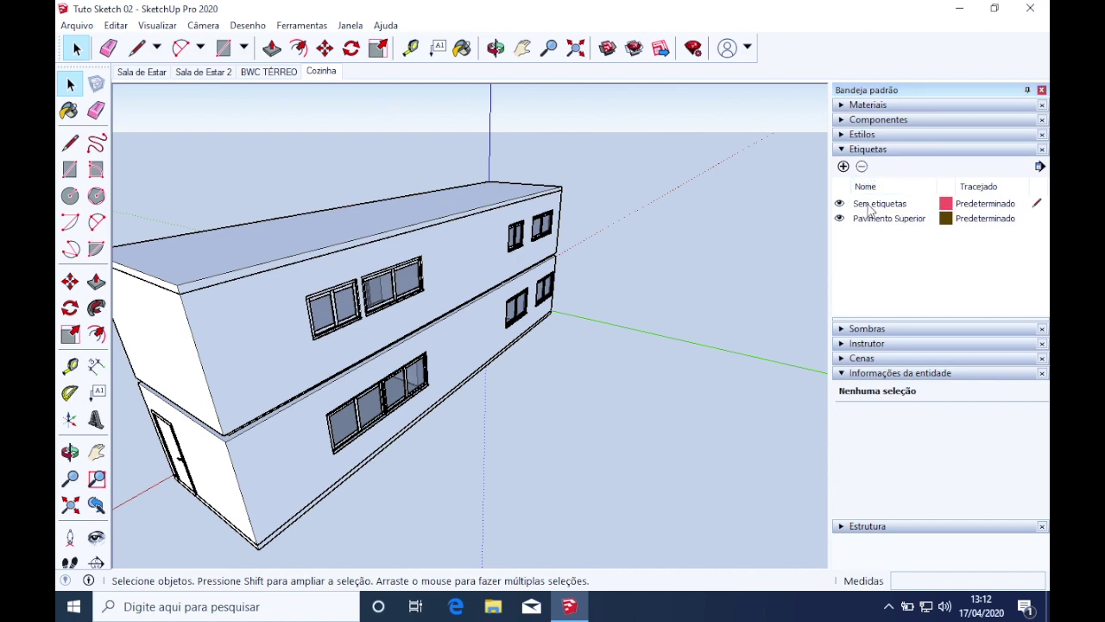
{"action": "left_click", "coordinate": [855, 206]}
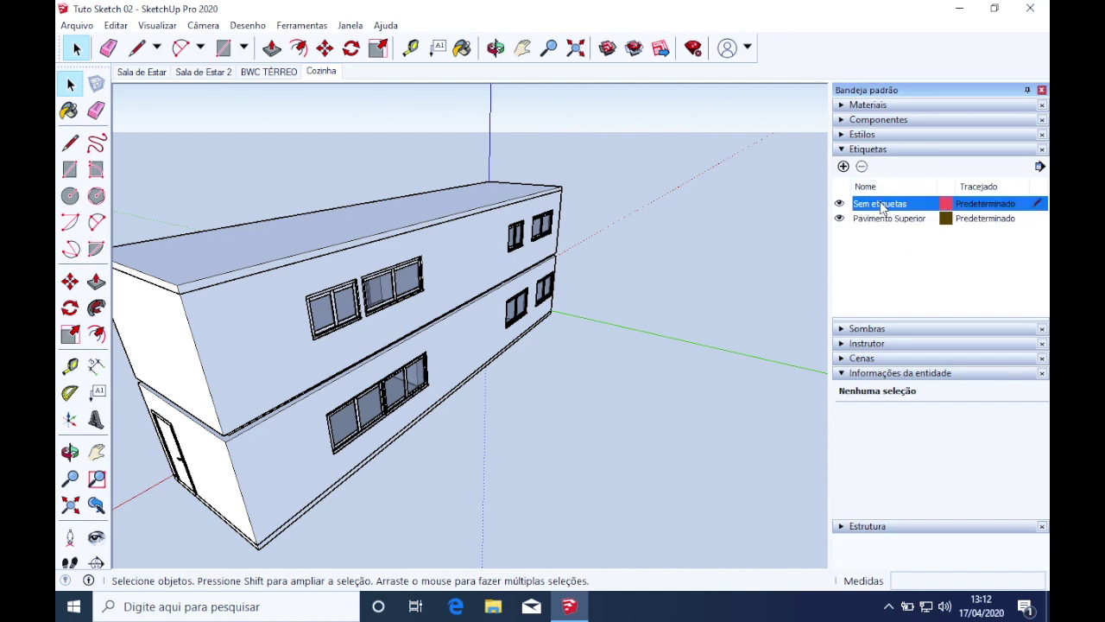
Add a new tag named 'Pavimento Térreo'
{"action": "middle_click_drag", "start_coordinate": [343, 374], "coordinate": [898, 238]}
{"action": "left_click", "coordinate": [839, 219]}
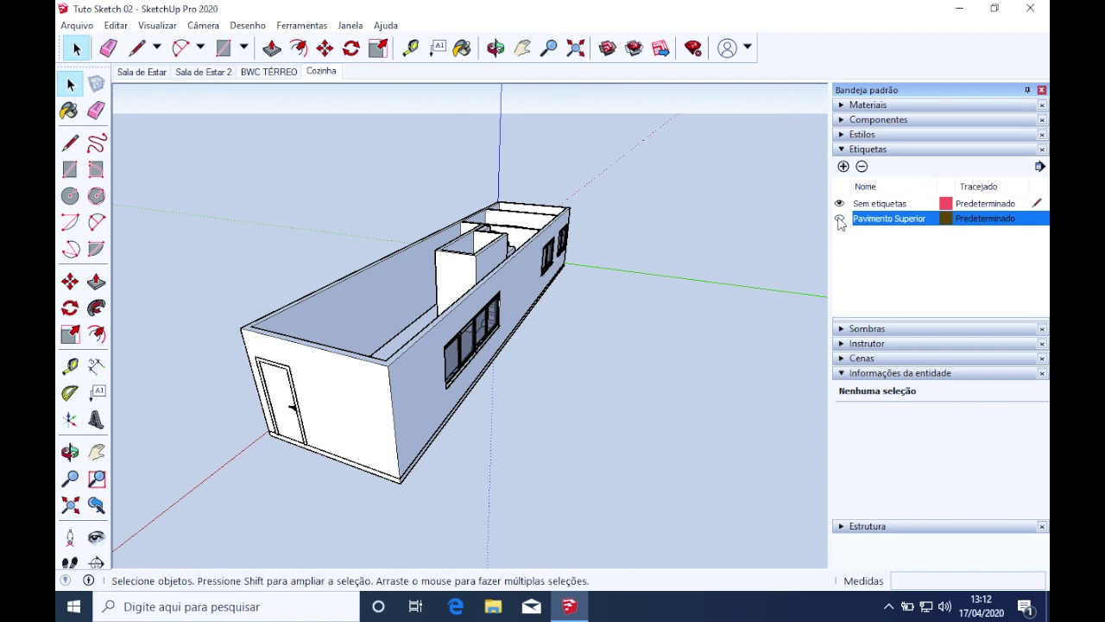
{"action": "left_click", "coordinate": [841, 220]}
{"action": "left_click", "coordinate": [844, 166]}
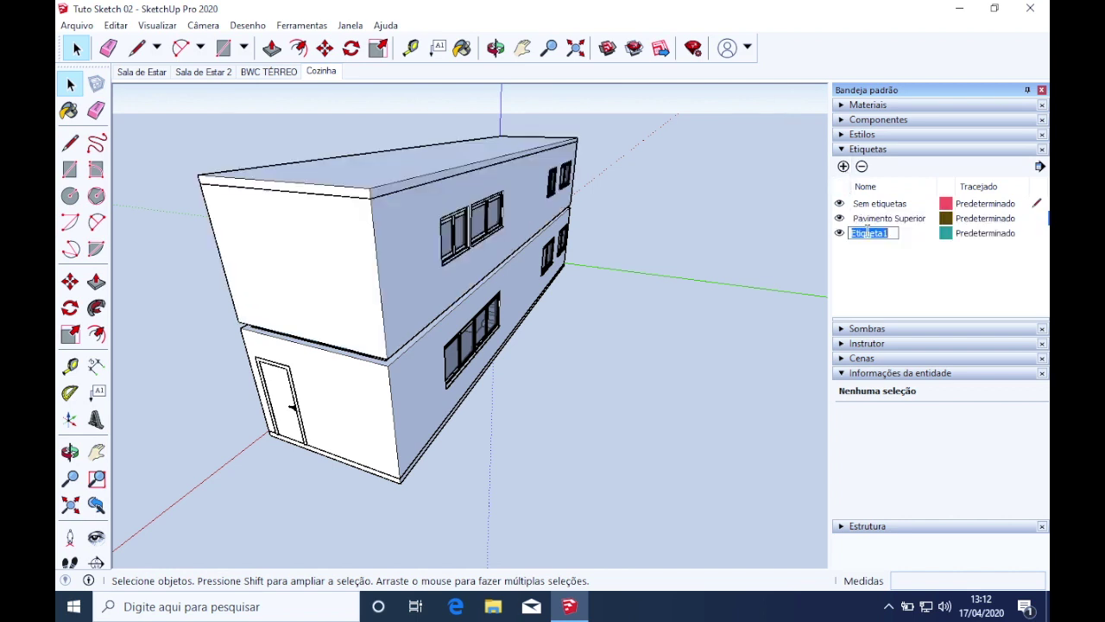
{"action": "key", "text": "BackSpace"}
{"action": "type", "text": "Pavimento Térreo"}
{"action": "key", "text": "Return"}
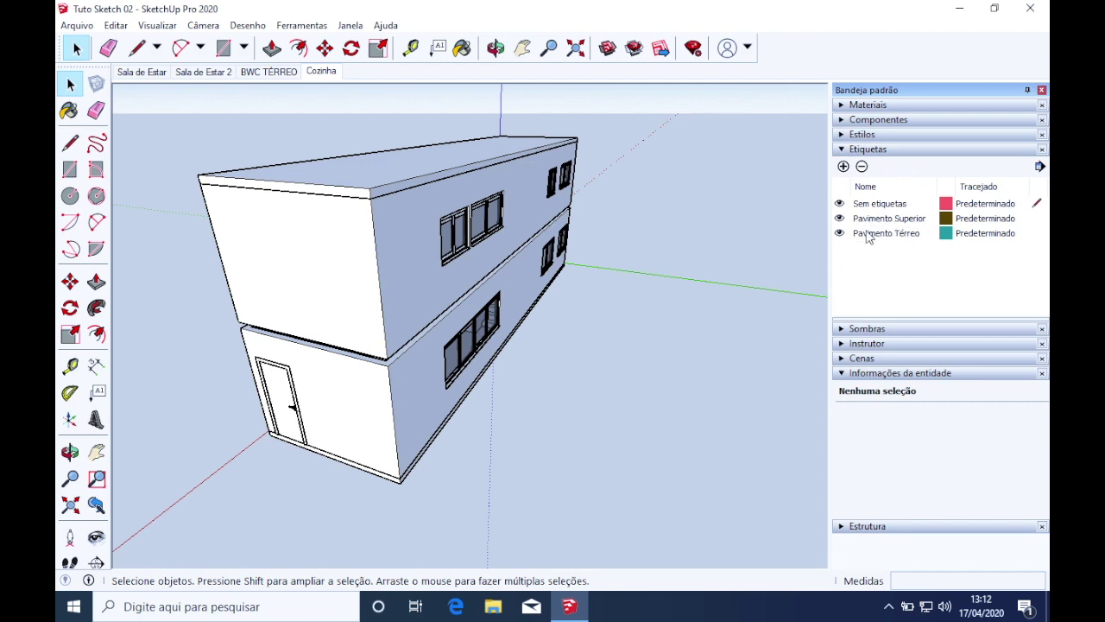
Assign the ground-floor group inside the building to the Pavimento Térreo tag
{"action": "middle_click_drag", "start_coordinate": [595, 304], "coordinate": [577, 321]}
{"action": "left_click", "coordinate": [413, 393]}
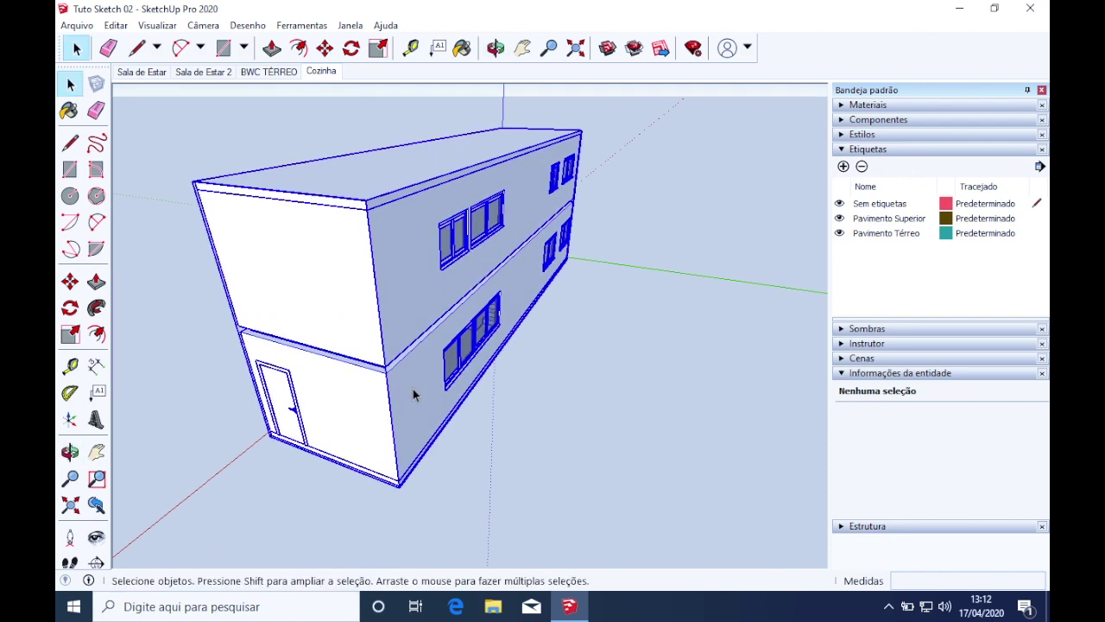
{"action": "left_click", "coordinate": [408, 397]}
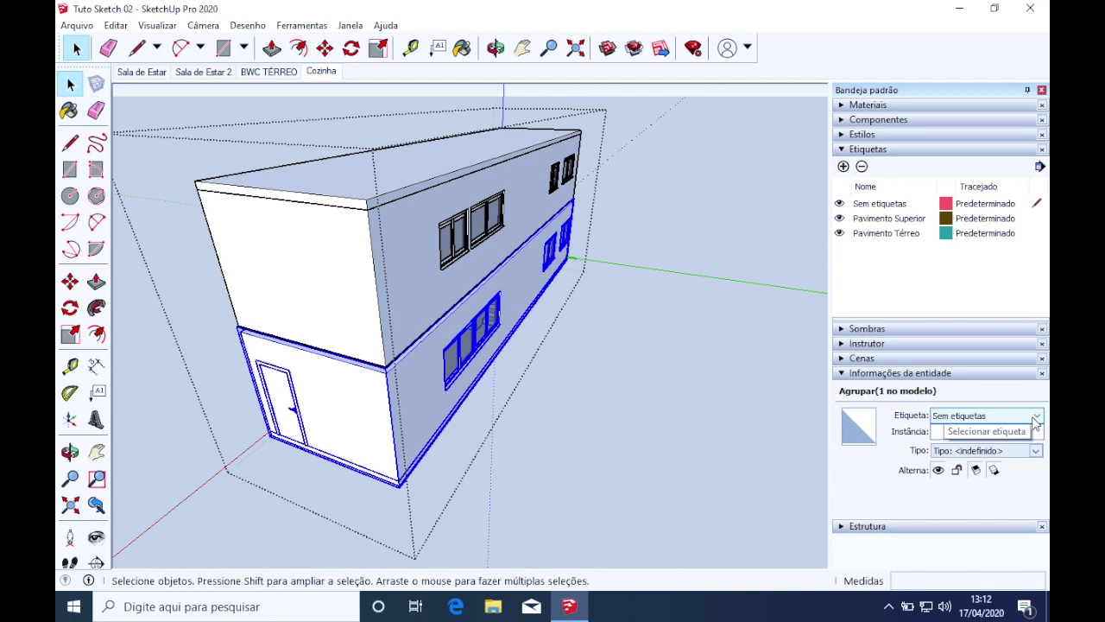
{"action": "left_click", "coordinate": [1036, 417]}
{"action": "left_click", "coordinate": [1017, 451]}
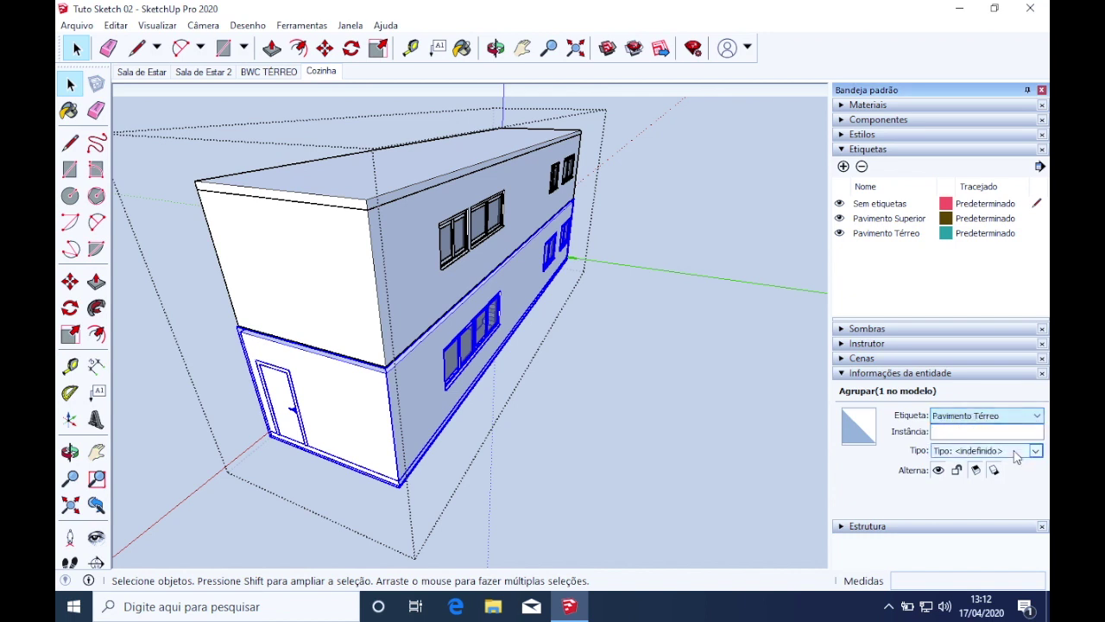
Toggle Pavimento Térreo and Pavimento Superior off and on to confirm both work
{"action": "left_click", "coordinate": [840, 234]}
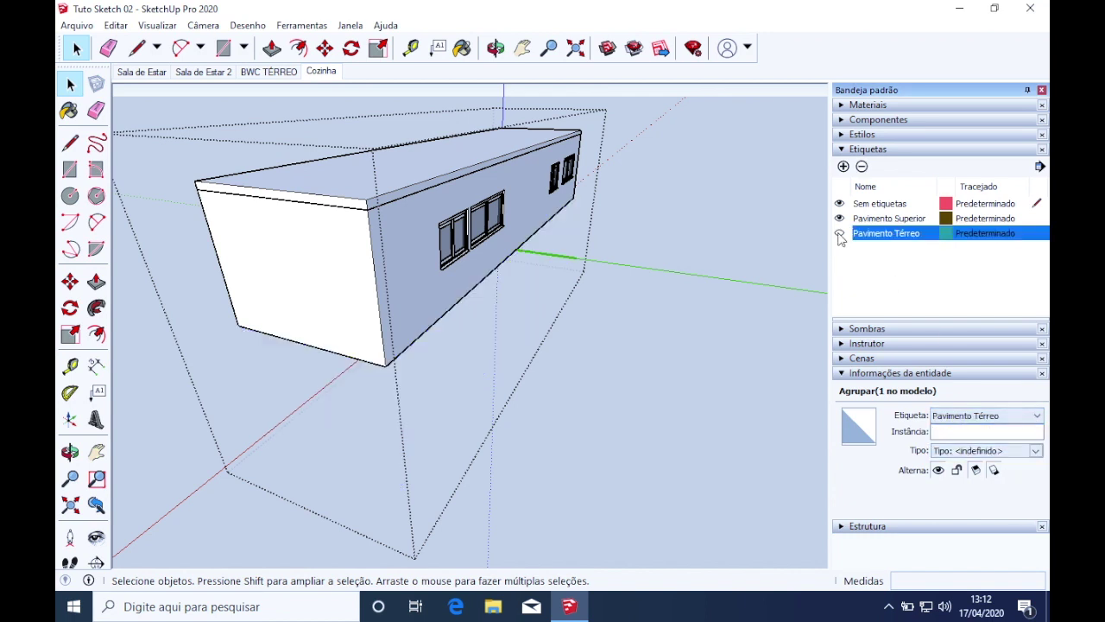
{"action": "left_click", "coordinate": [839, 233]}
{"action": "left_click", "coordinate": [840, 219]}
{"action": "left_click", "coordinate": [840, 220]}
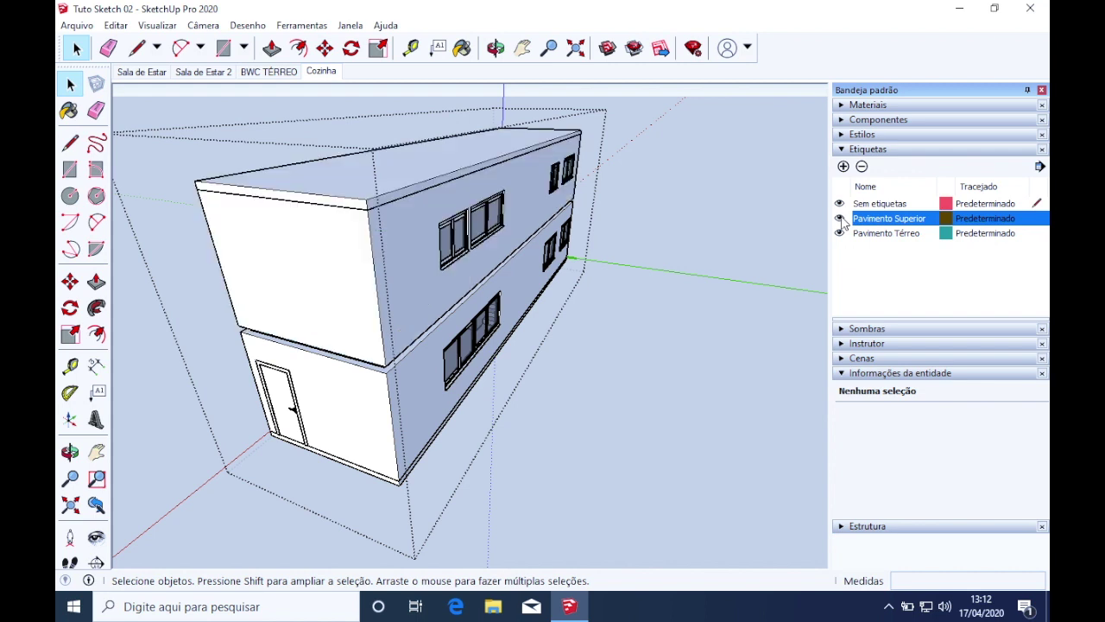
{"action": "left_click", "coordinate": [855, 280]}
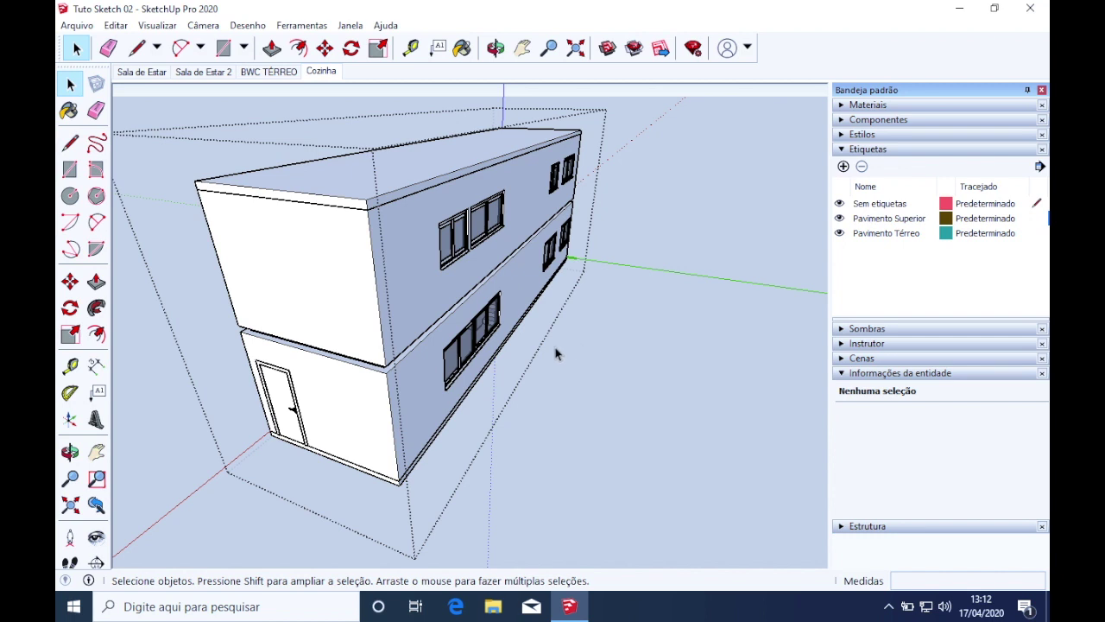
Zoom to the ground floor, select its group and enter it for editing
{"action": "mouse_move", "coordinate": [417, 420]}
{"action": "middle_mouse_down"}
{"action": "mouse_move", "coordinate": [420, 353]}
{"action": "mouse_move", "coordinate": [772, 259]}
{"action": "mouse_move", "coordinate": [407, 426]}
{"action": "middle_mouse_up"}
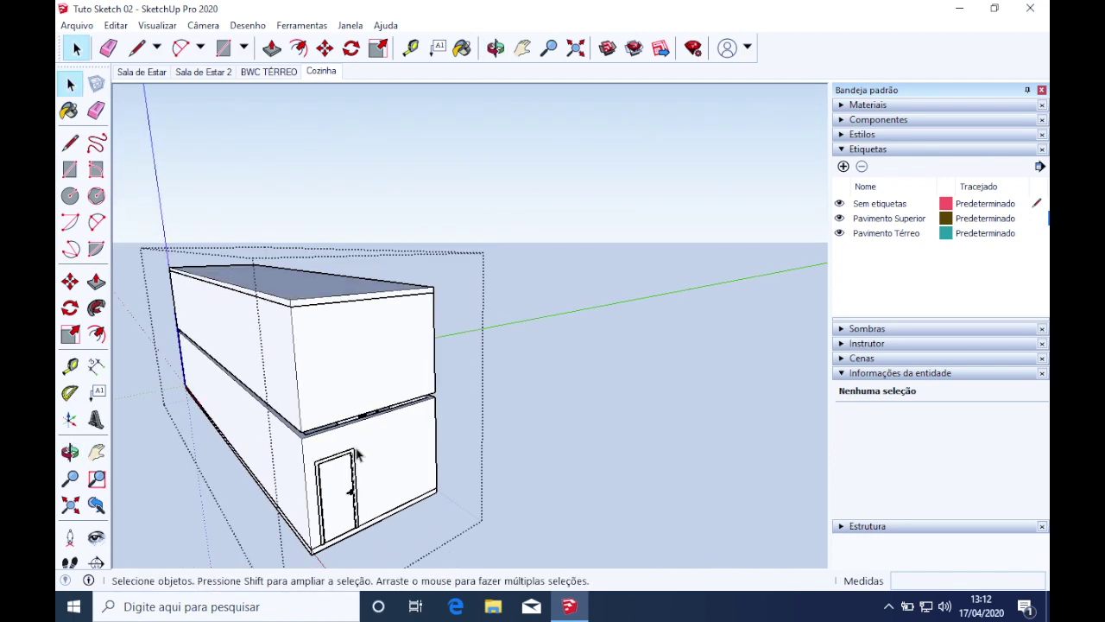
{"action": "scroll", "coordinate": [357, 455], "scroll_direction": "up", "scroll_amount": 4}
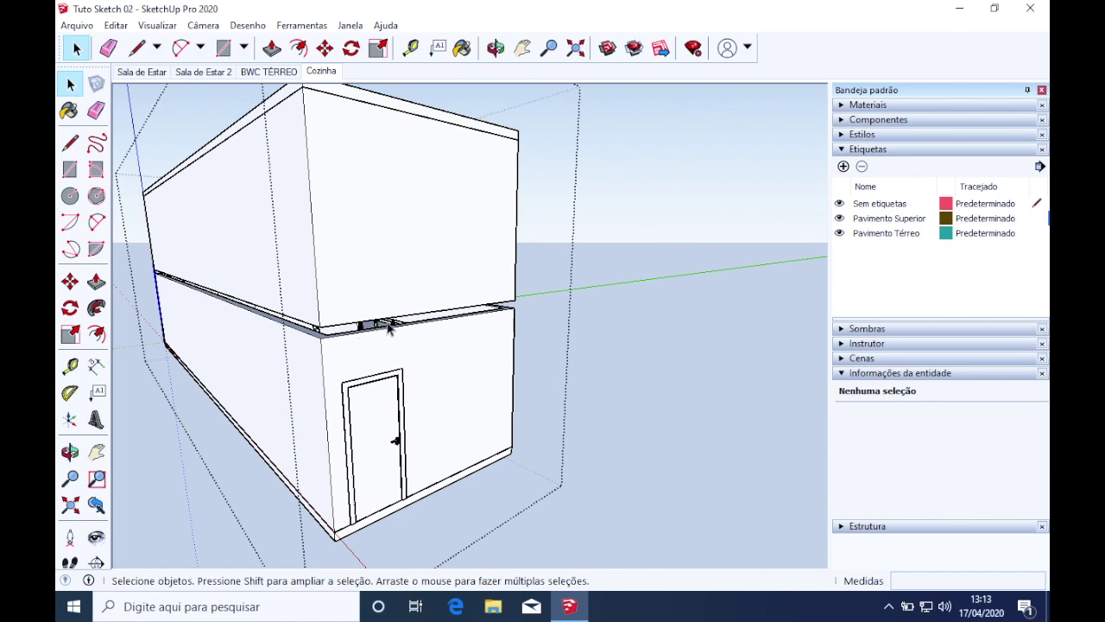
{"action": "left_click", "coordinate": [405, 337]}
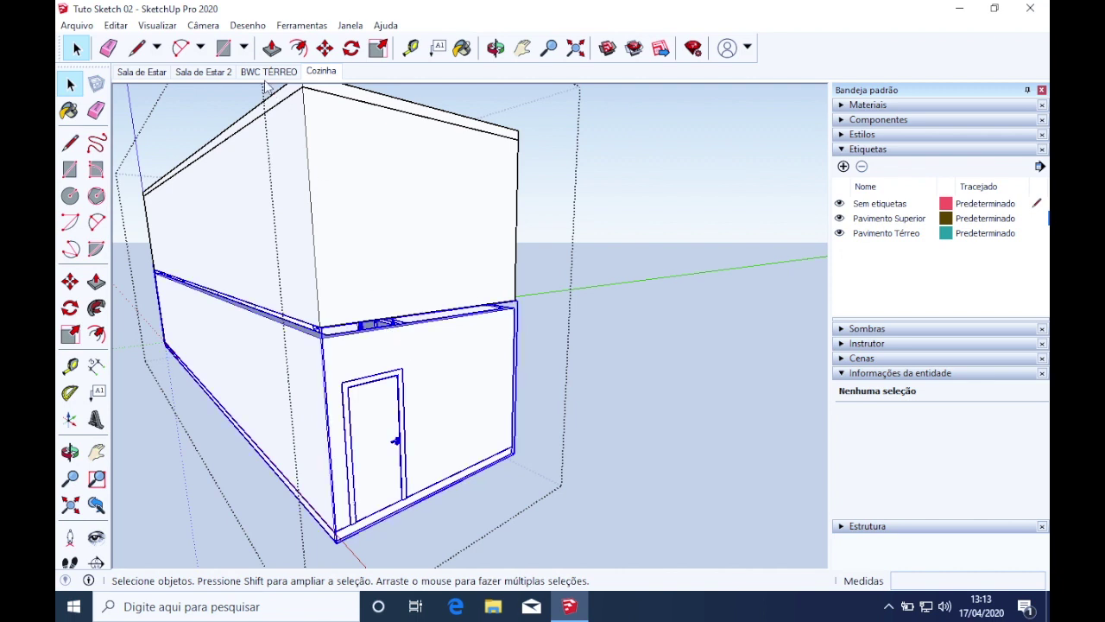
{"action": "left_click", "coordinate": [126, 29]}
{"action": "mouse_move", "coordinate": [149, 32]}
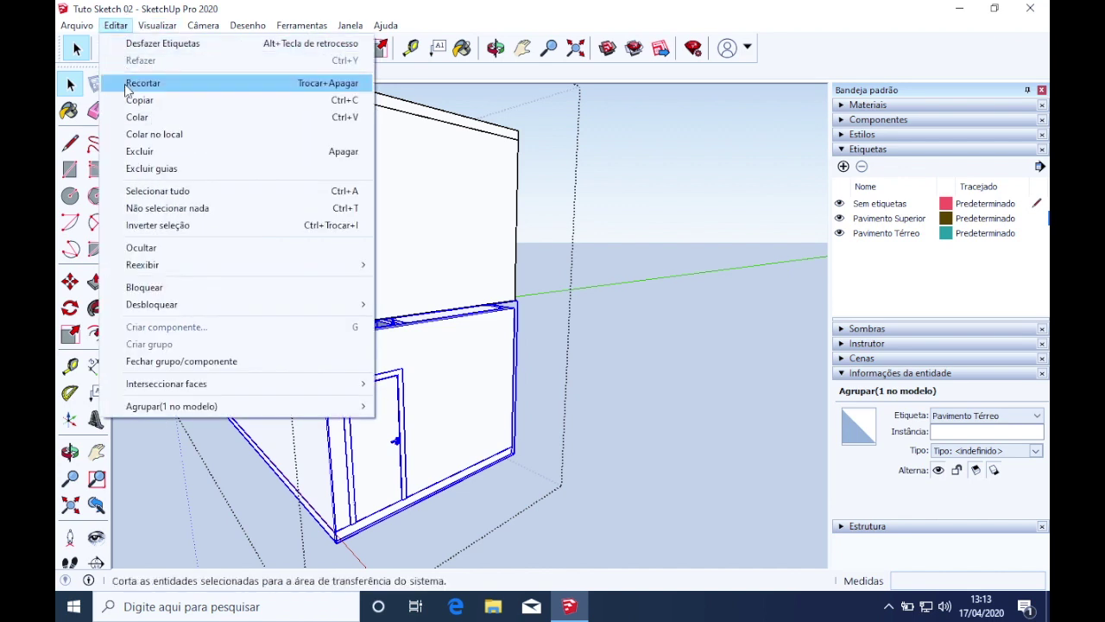
{"action": "left_click", "coordinate": [479, 363]}
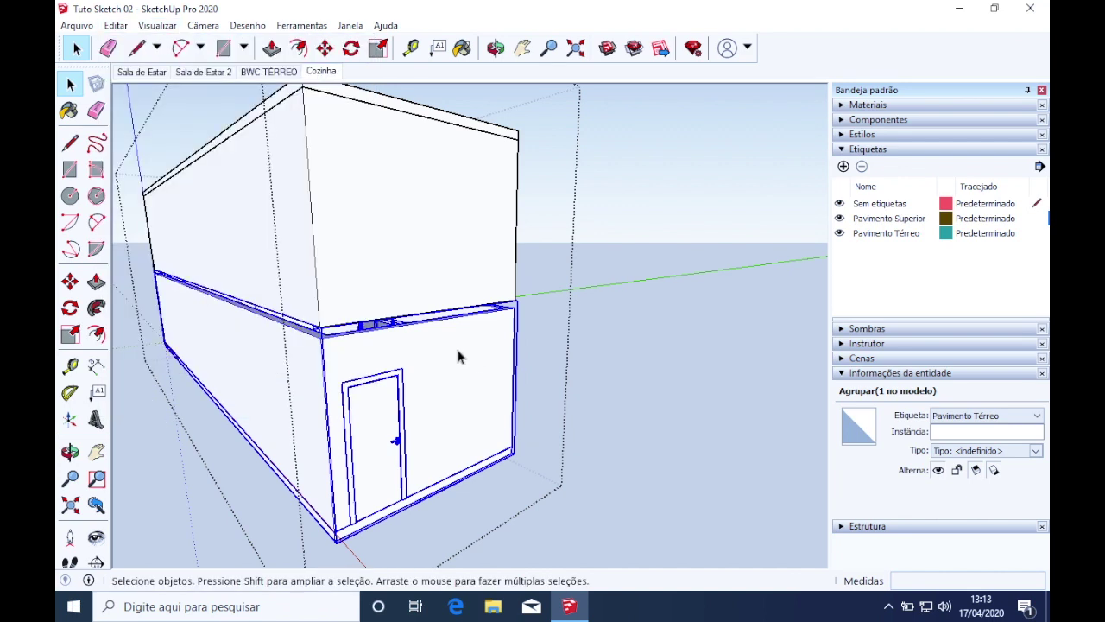
{"action": "double_click", "coordinate": [458, 357]}
{"action": "left_click", "coordinate": [156, 27]}
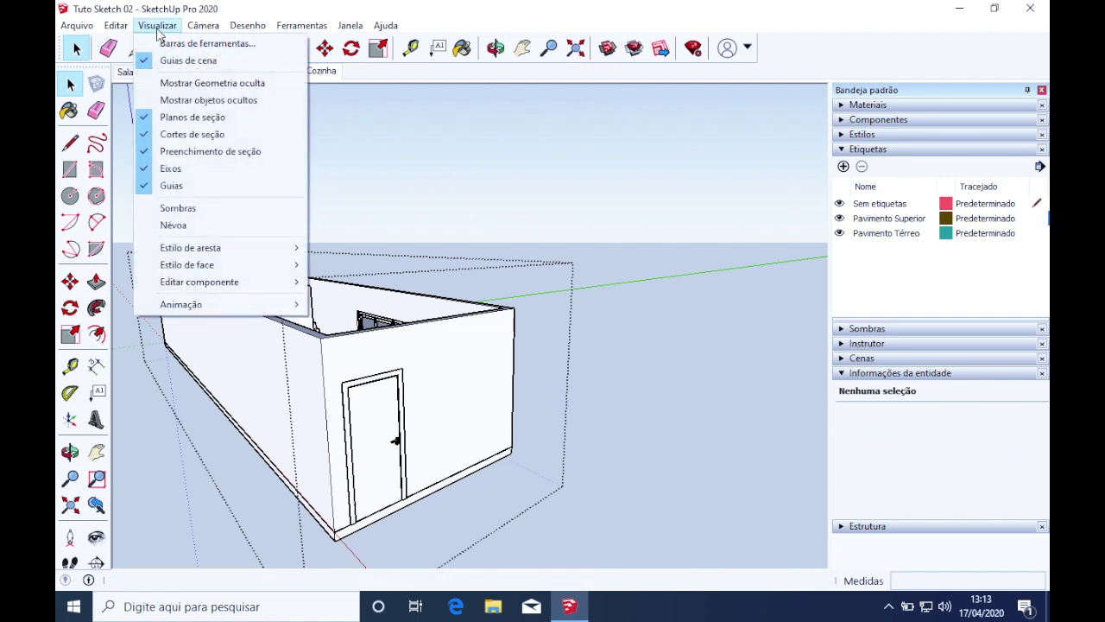
Show hidden objects and unhide the ground-floor group's ceiling slab
{"action": "left_click", "coordinate": [208, 100]}
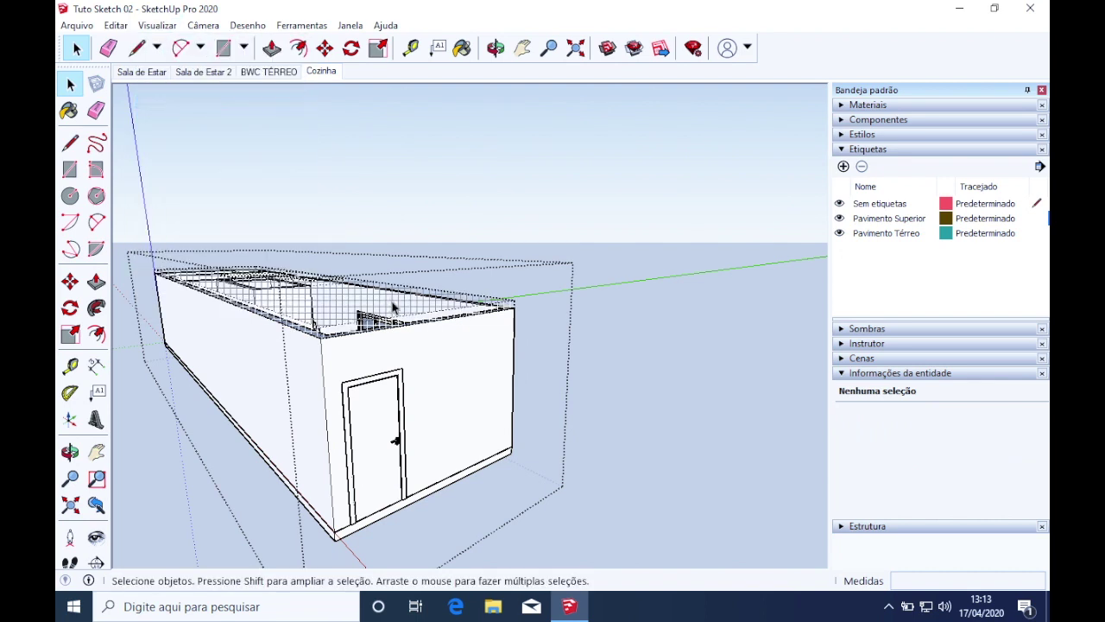
{"action": "right_click", "coordinate": [339, 304]}
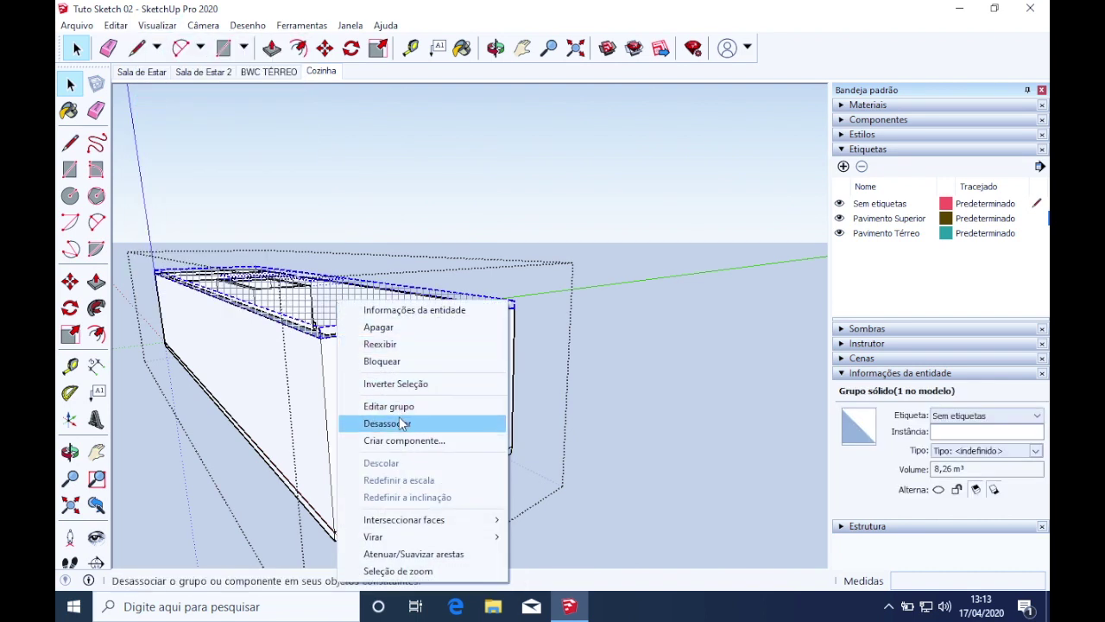
{"action": "left_click", "coordinate": [408, 347]}
{"action": "middle_click_drag", "start_coordinate": [407, 353], "coordinate": [544, 312]}
{"action": "scroll", "coordinate": [717, 194], "scroll_direction": "up", "scroll_amount": 4}
{"action": "middle_click_drag", "start_coordinate": [654, 251], "coordinate": [444, 332]}
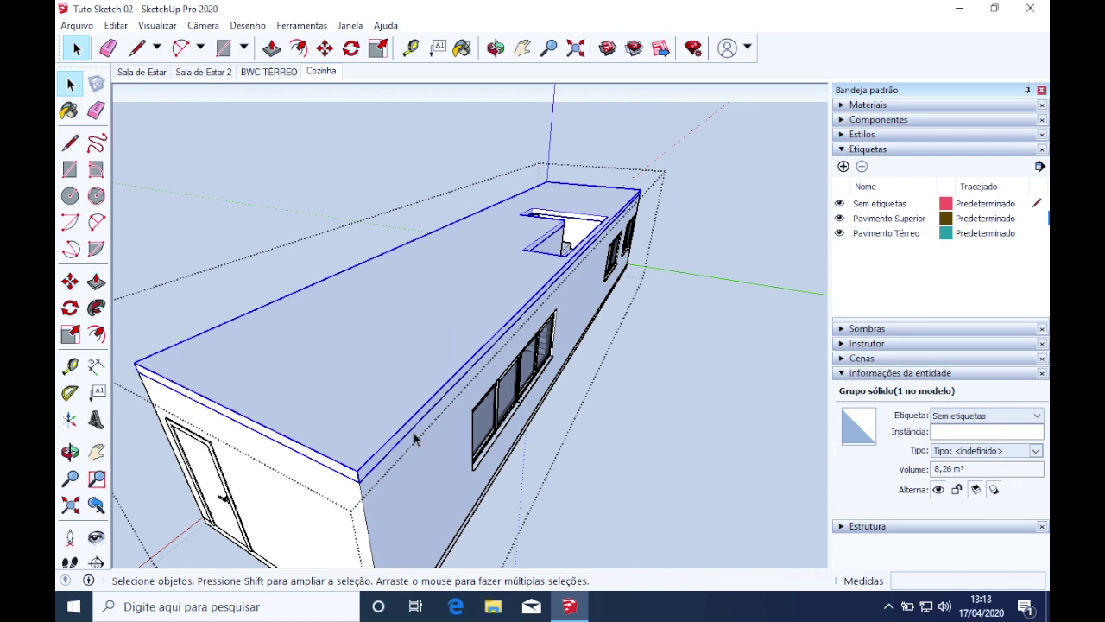
{"action": "middle_click_drag", "start_coordinate": [415, 439], "coordinate": [411, 444]}
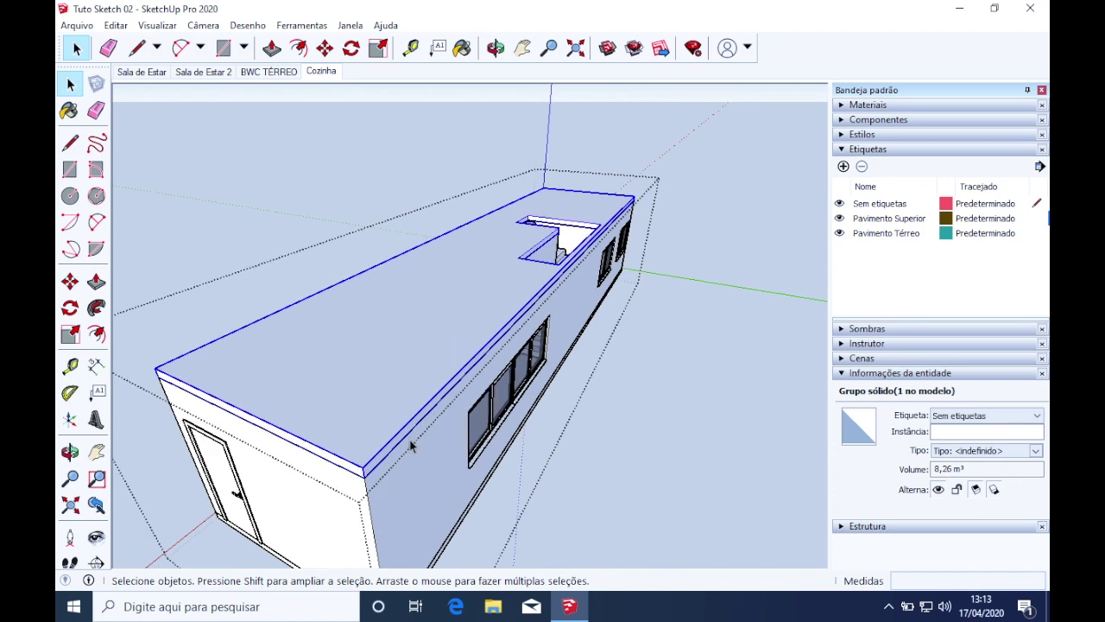
Cut the slab out of the ground-floor group and enter the upper-floor group
{"action": "key", "text": "Delete"}
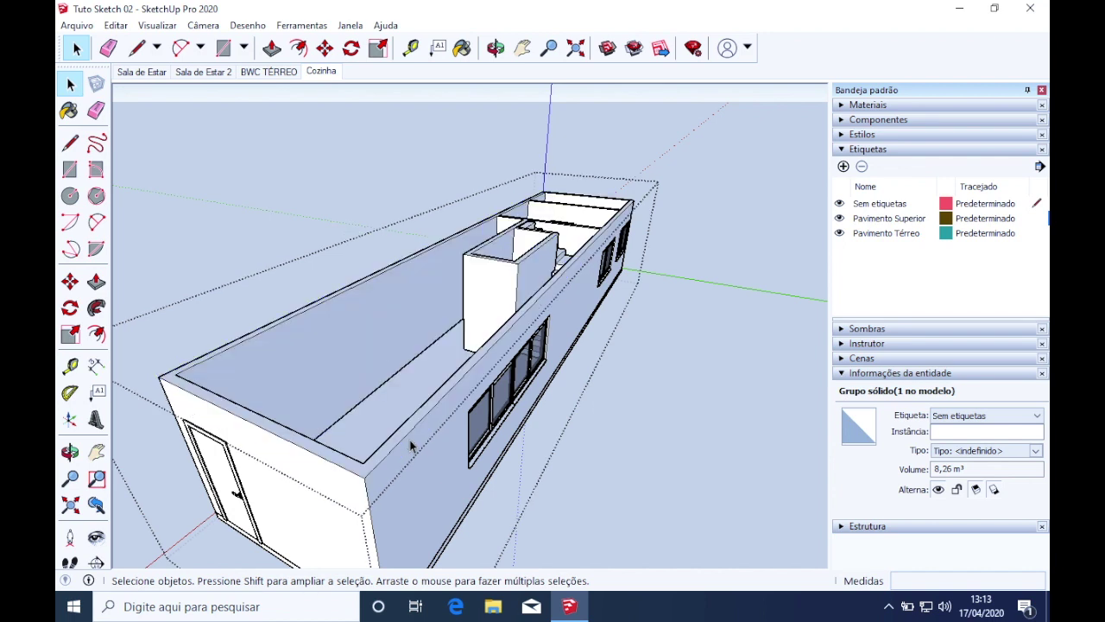
{"action": "key", "text": "ctrl+z"}
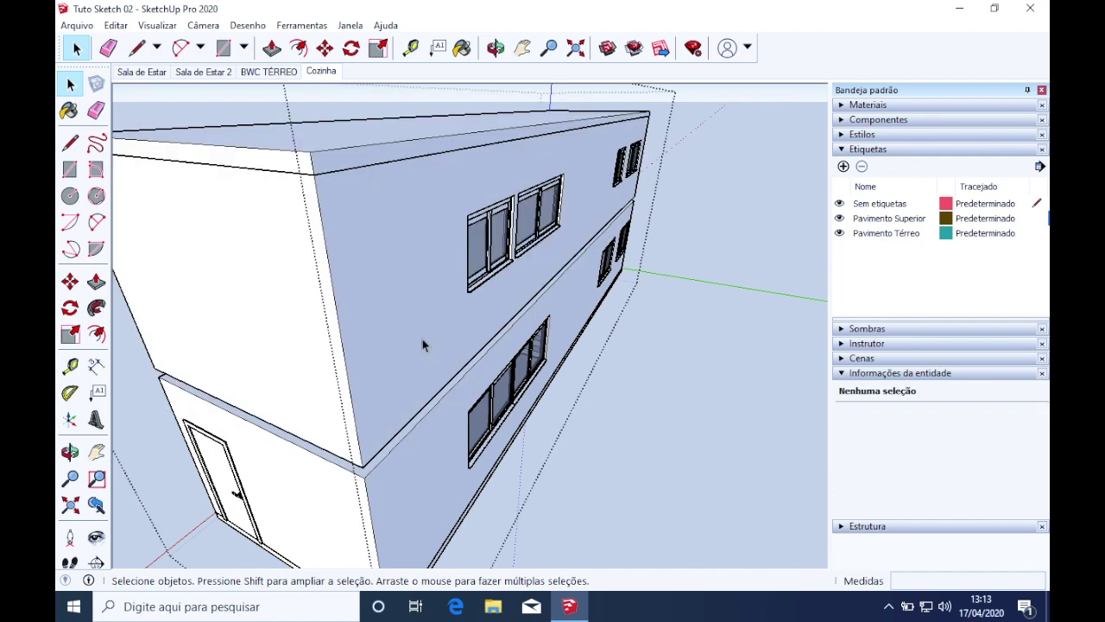
{"action": "left_click", "coordinate": [421, 329]}
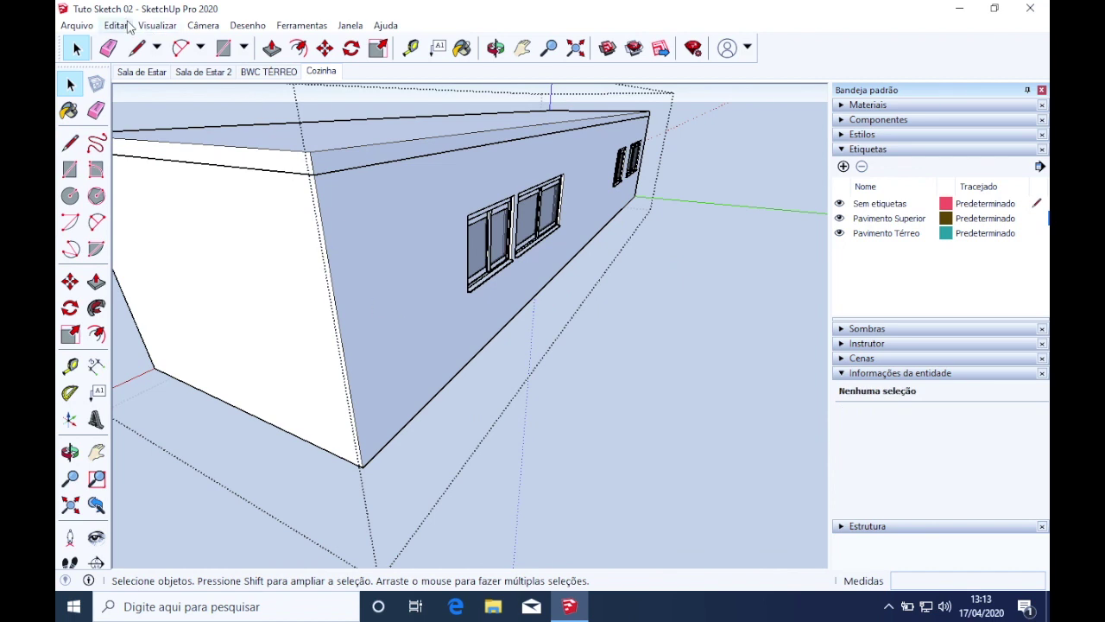
Paste the ceiling slab in place inside the upper-floor group and exit editing
{"action": "left_click", "coordinate": [126, 25]}
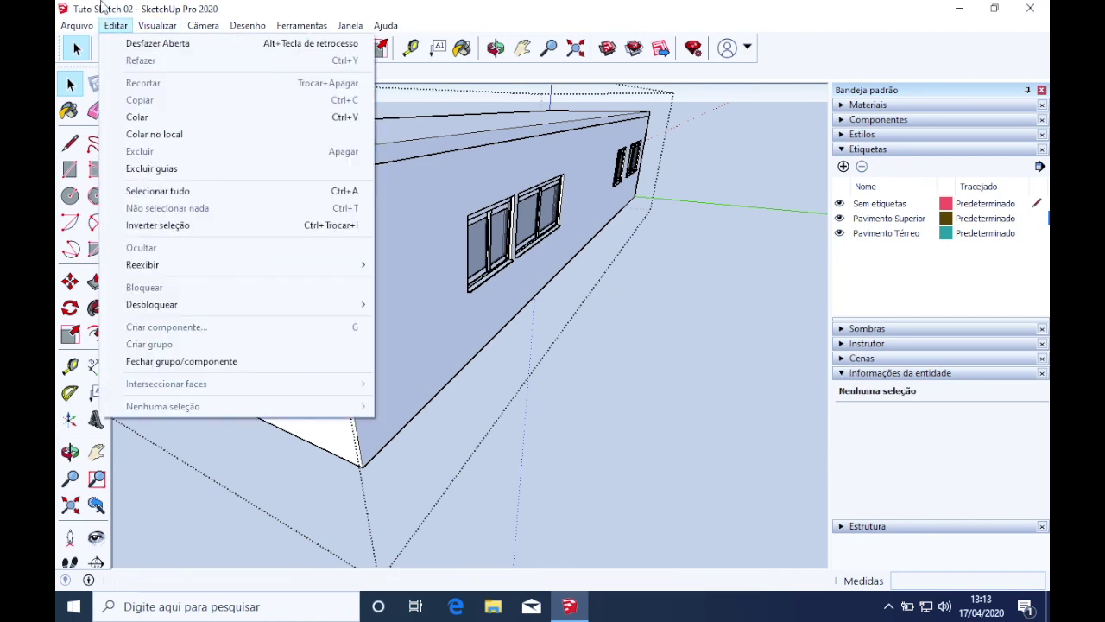
{"action": "left_click", "coordinate": [149, 134]}
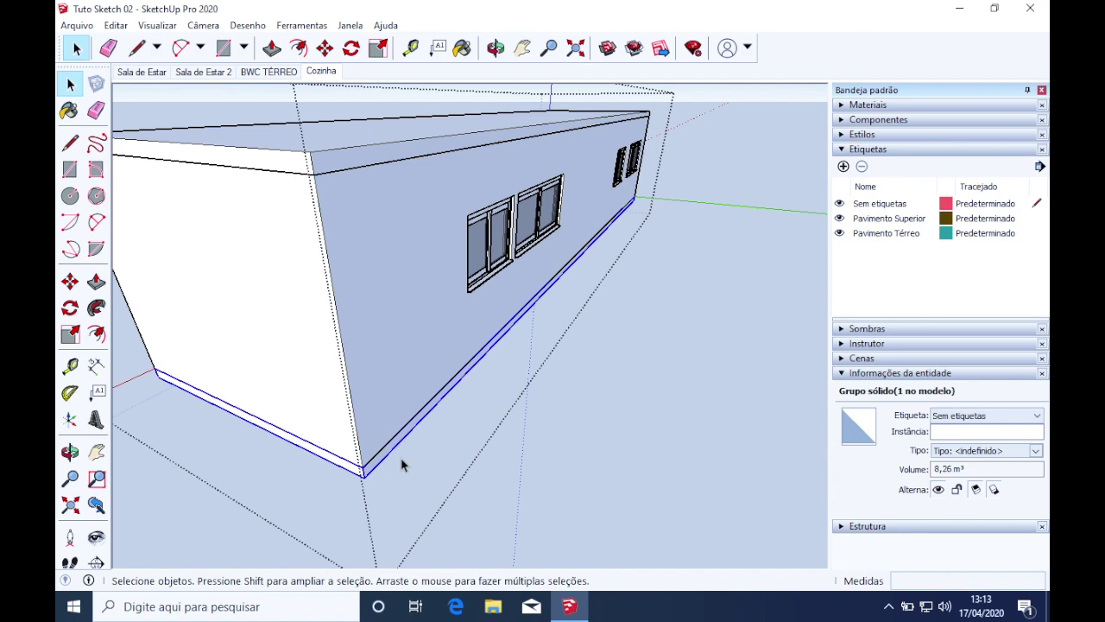
{"action": "middle_click_drag", "start_coordinate": [398, 446], "coordinate": [380, 390]}
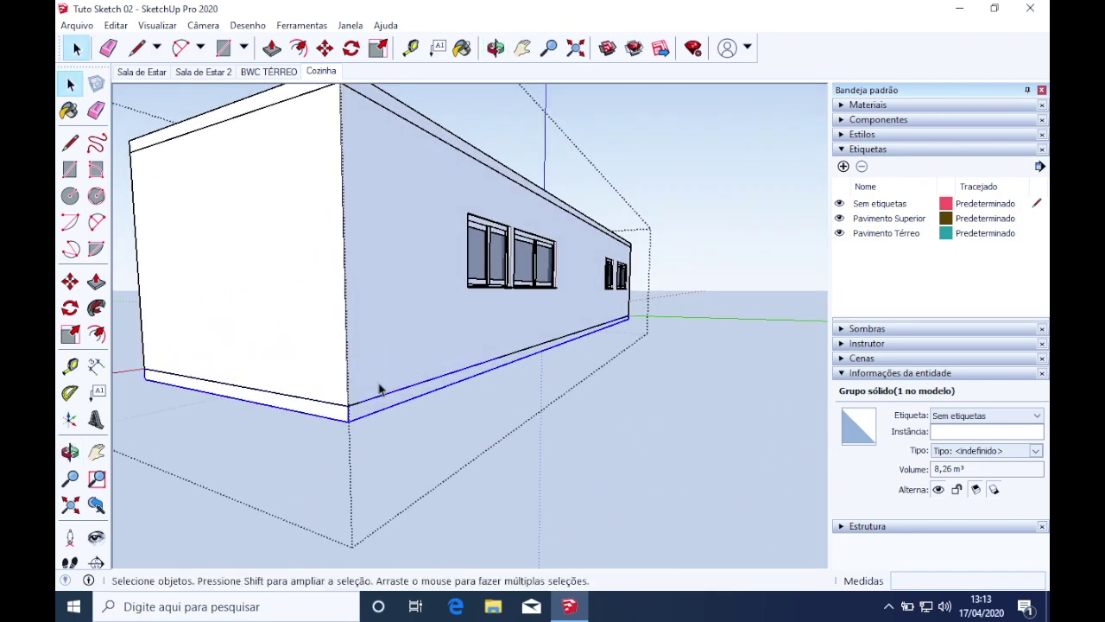
{"action": "left_click", "coordinate": [698, 356]}
{"action": "scroll", "coordinate": [578, 418], "scroll_direction": "down", "scroll_amount": 4}
{"action": "middle_click_drag", "start_coordinate": [580, 380], "coordinate": [789, 271]}
Toggle Pavimento Superior and Pavimento Térreo off and on, then select the building
{"action": "left_click", "coordinate": [839, 218]}
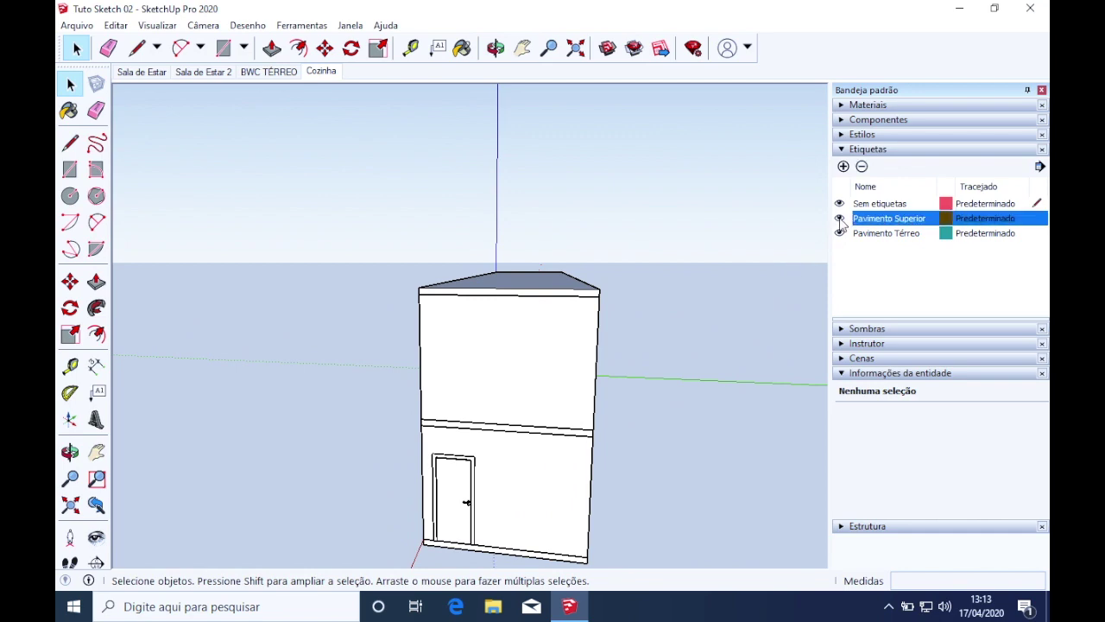
{"action": "middle_click_drag", "start_coordinate": [655, 383], "coordinate": [496, 461]}
{"action": "scroll", "coordinate": [475, 436], "scroll_direction": "up", "scroll_amount": 2}
{"action": "middle_click_drag", "start_coordinate": [454, 407], "coordinate": [466, 321]}
{"action": "left_click", "coordinate": [839, 218]}
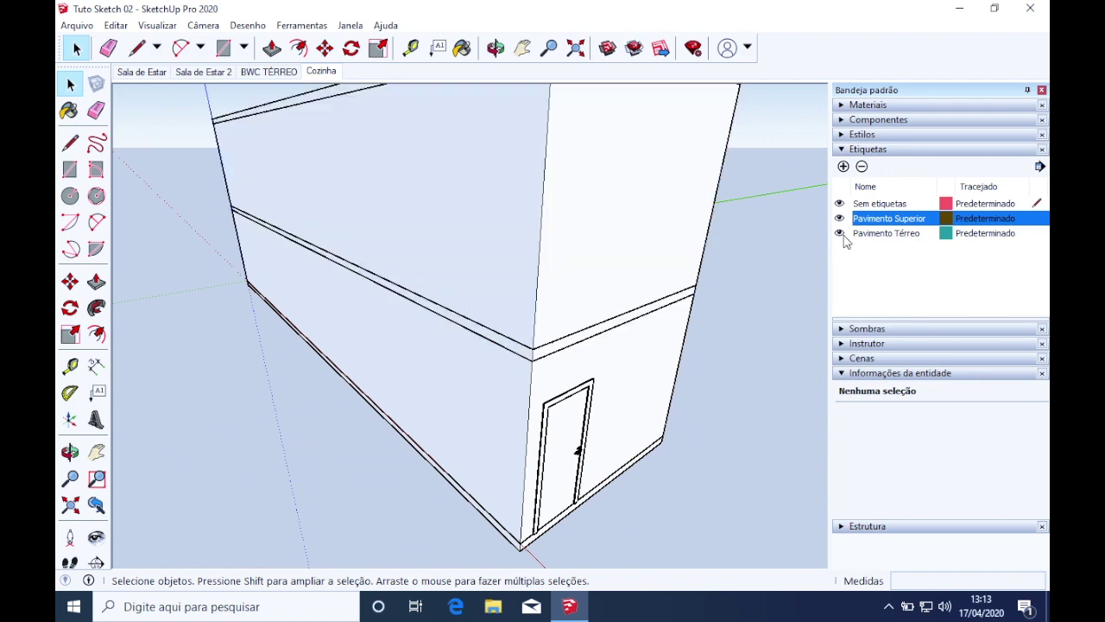
{"action": "left_click", "coordinate": [840, 234]}
{"action": "left_click", "coordinate": [839, 233]}
{"action": "scroll", "coordinate": [661, 320], "scroll_direction": "down", "scroll_amount": 3}
{"action": "middle_click_drag", "start_coordinate": [656, 259], "coordinate": [653, 207]}
{"action": "left_click", "coordinate": [661, 190]}
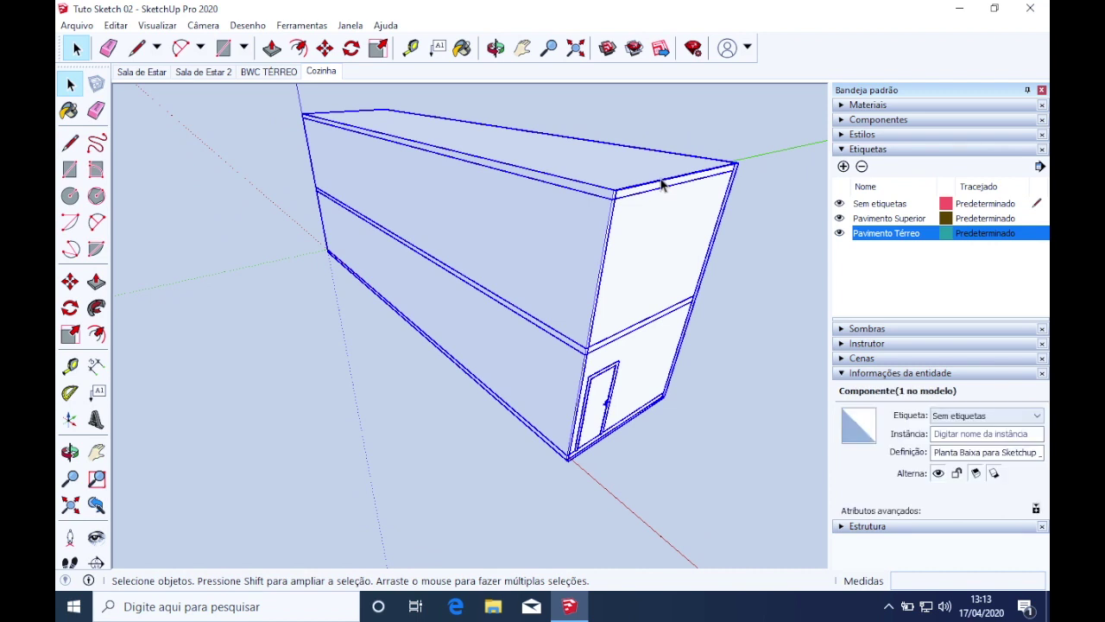
Select the upper floor's top slab and add a tag named 'Laje do Pavimento Superior'
{"action": "double_click", "coordinate": [648, 184]}
{"action": "left_click", "coordinate": [662, 182]}
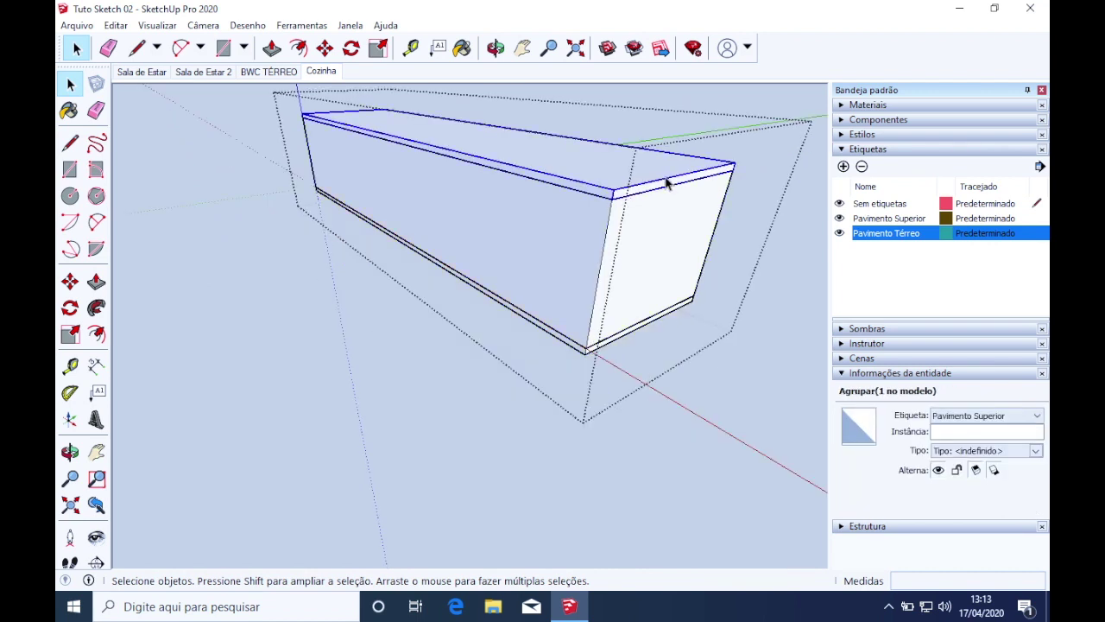
{"action": "left_click", "coordinate": [843, 166]}
{"action": "key", "text": "BackSpace"}
{"action": "type", "text": "Laje do"}
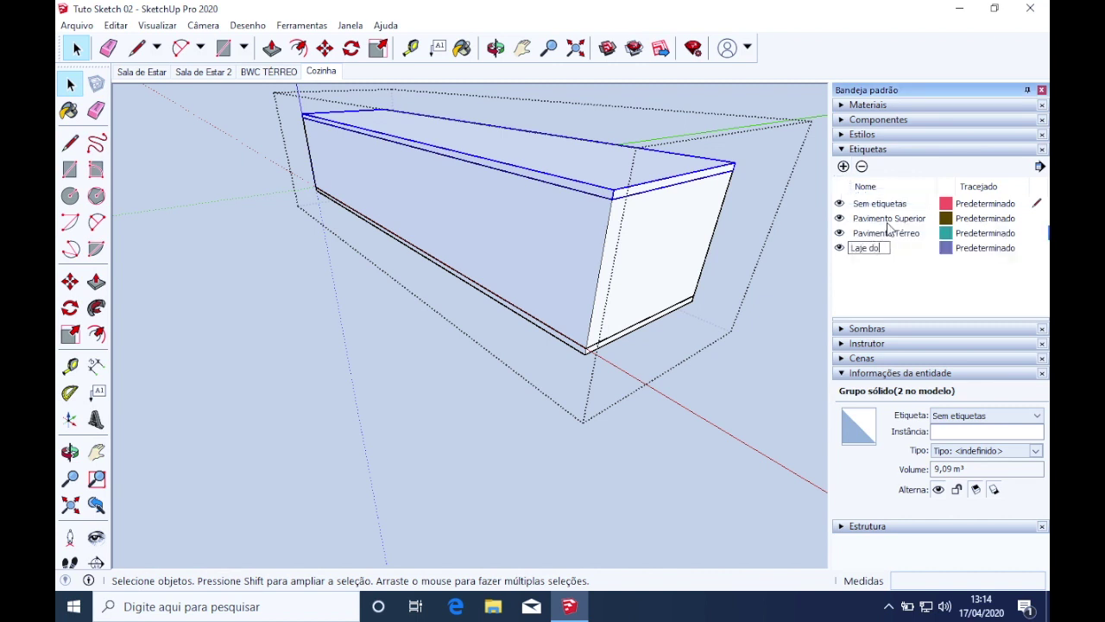
{"action": "type", "text": " Pavimento Superior"}
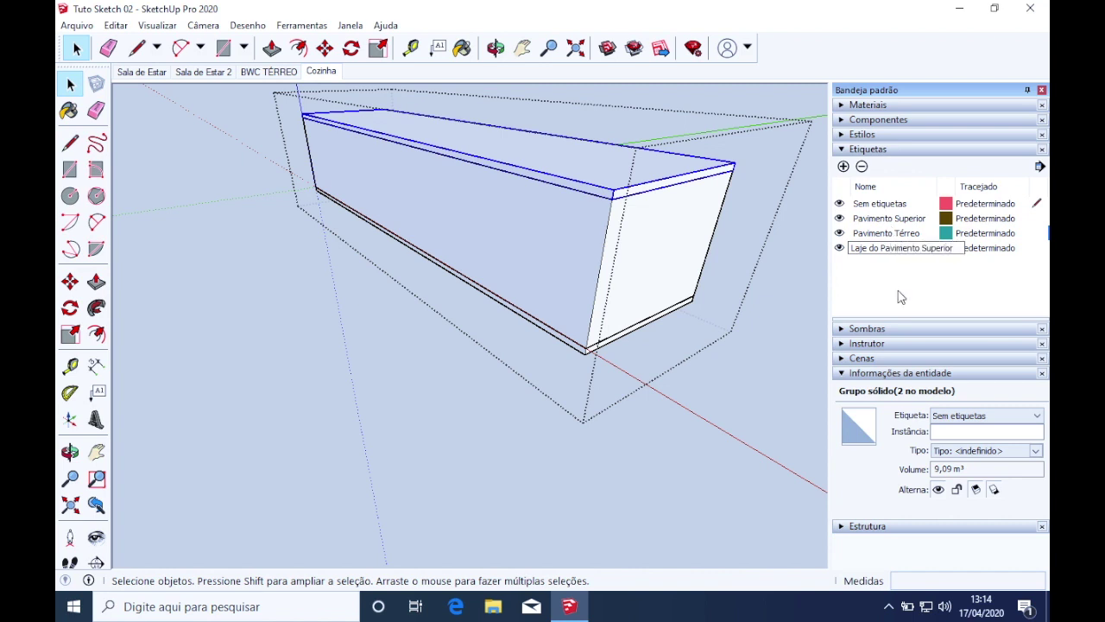
{"action": "key", "text": "Return"}
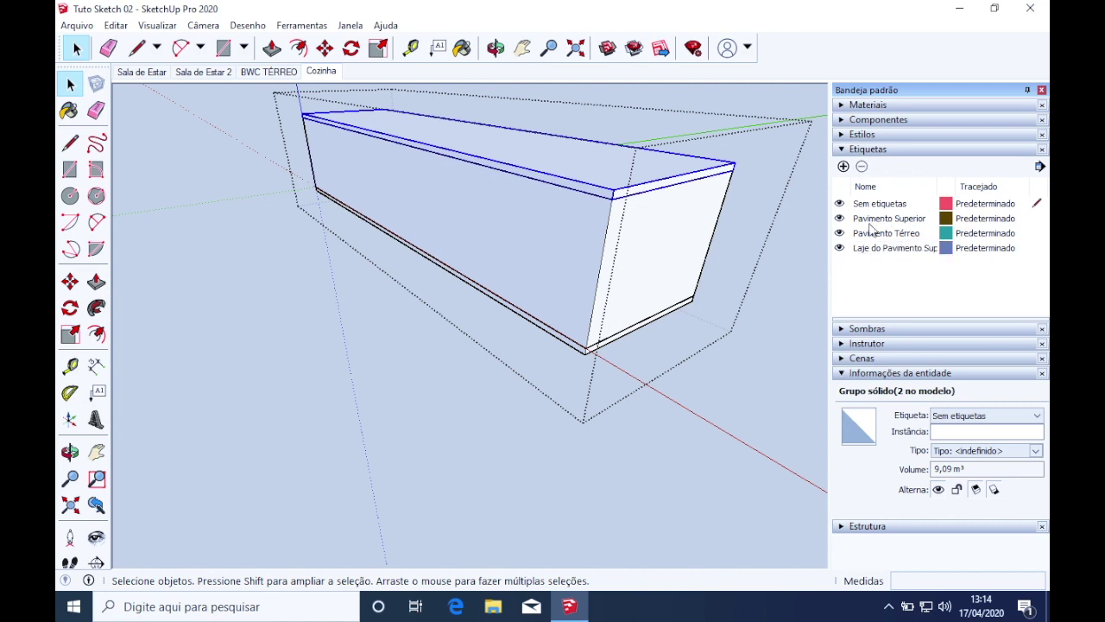
Assign the slab to Laje do Pavimento Superior and toggle that tag to test it
{"action": "left_click", "coordinate": [894, 253]}
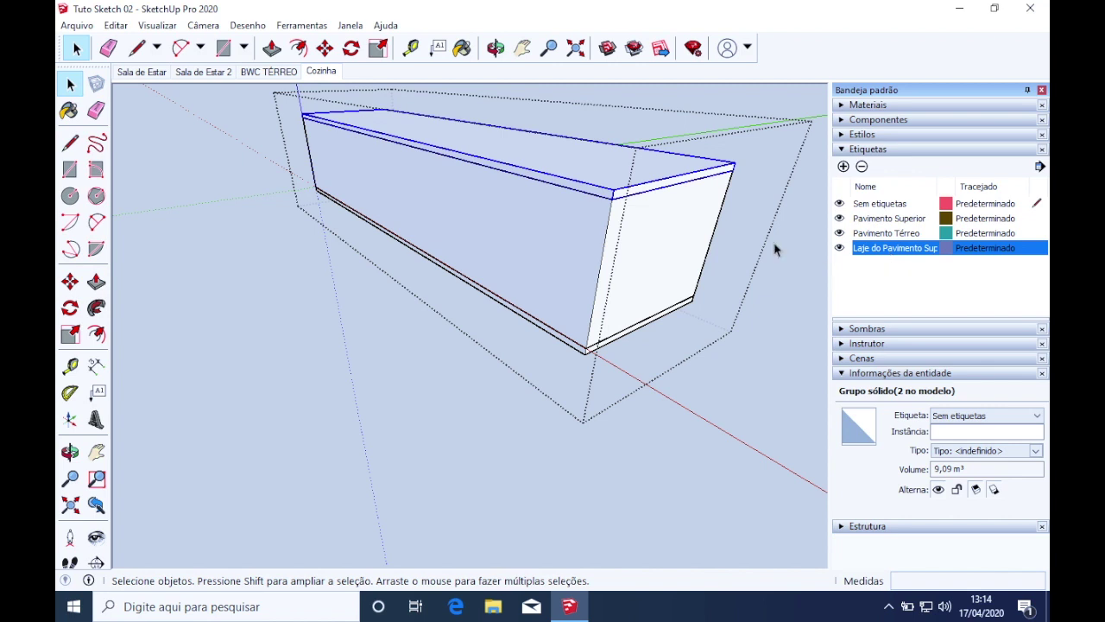
{"action": "left_click", "coordinate": [1034, 416]}
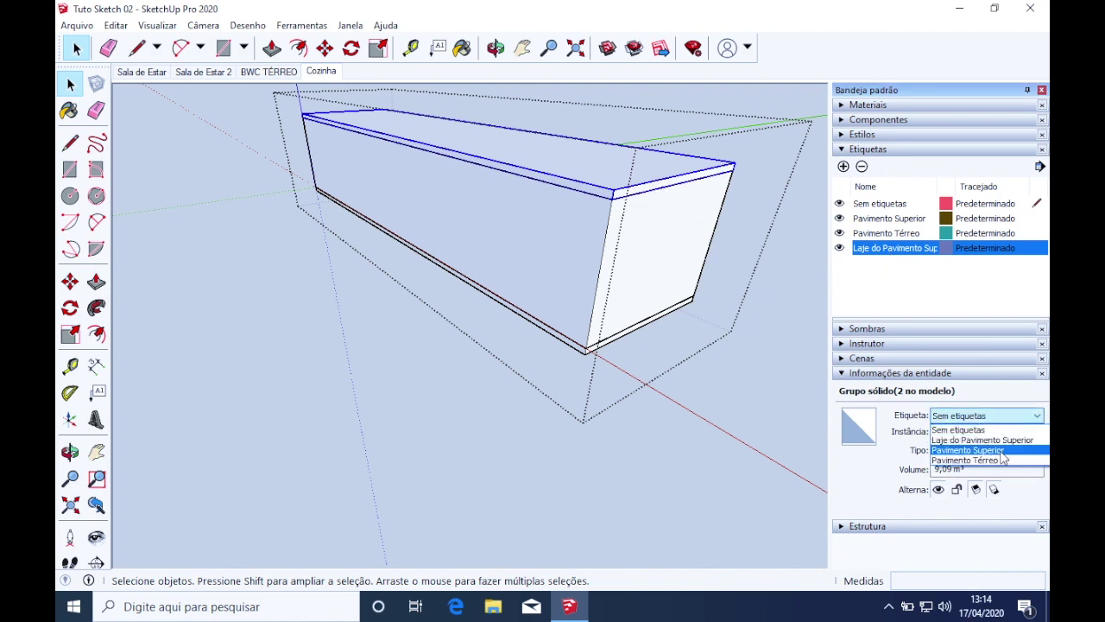
{"action": "left_click", "coordinate": [1001, 440]}
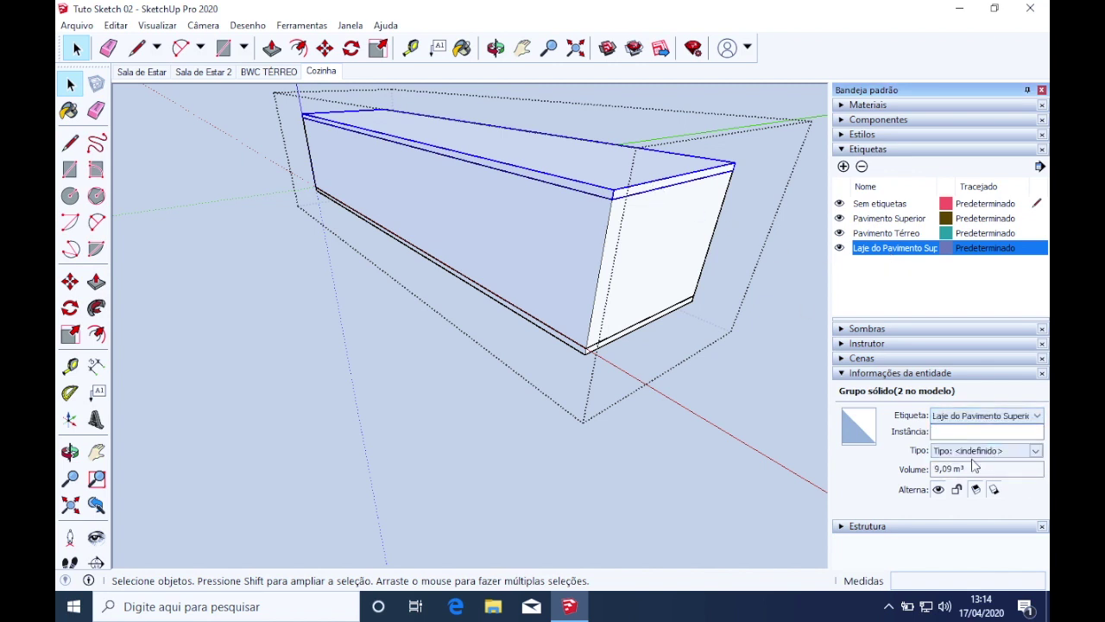
{"action": "left_click", "coordinate": [839, 249]}
{"action": "left_click", "coordinate": [839, 248]}
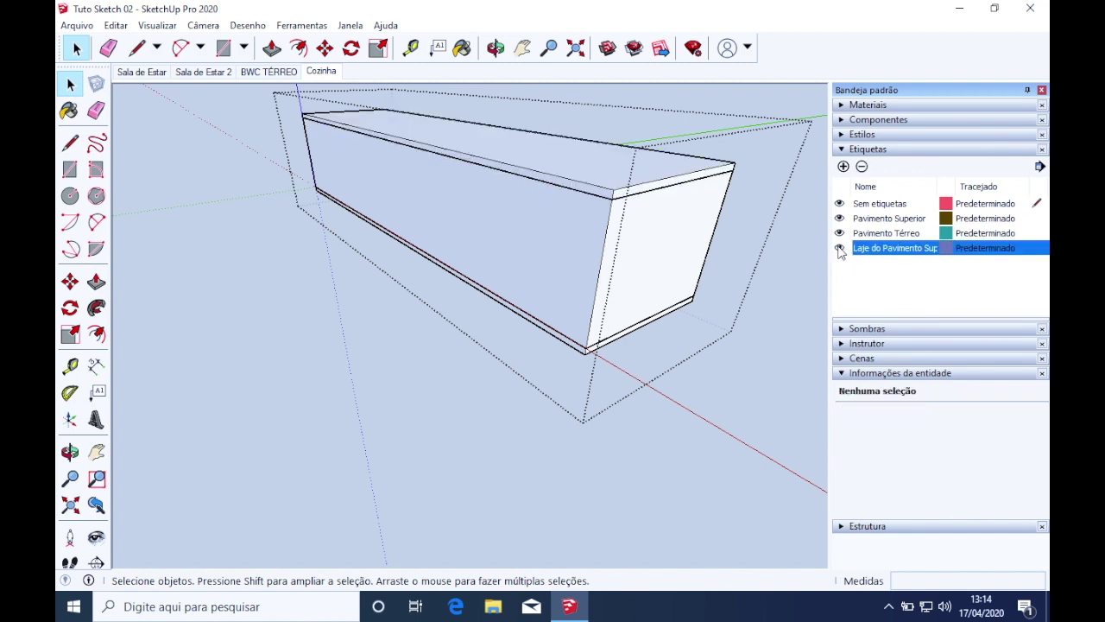
{"action": "left_click", "coordinate": [840, 248]}
{"action": "left_click", "coordinate": [839, 249]}
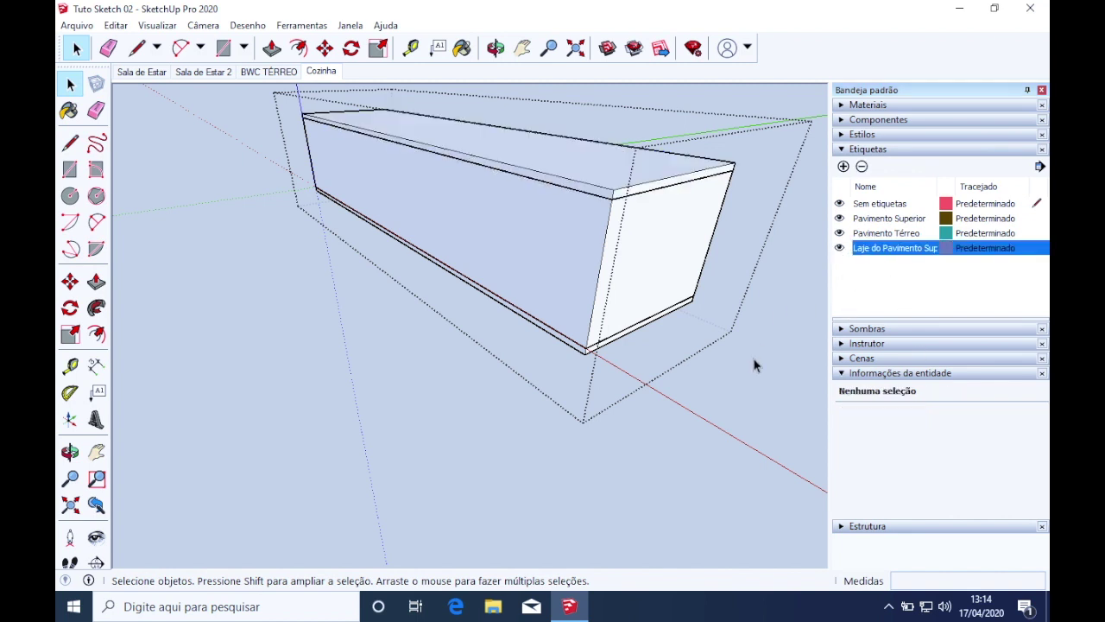
Try hiding the Untagged tag, dismiss the warning, and restore Untagged as current tag
{"action": "scroll", "coordinate": [754, 376], "scroll_direction": "up", "scroll_amount": 2}
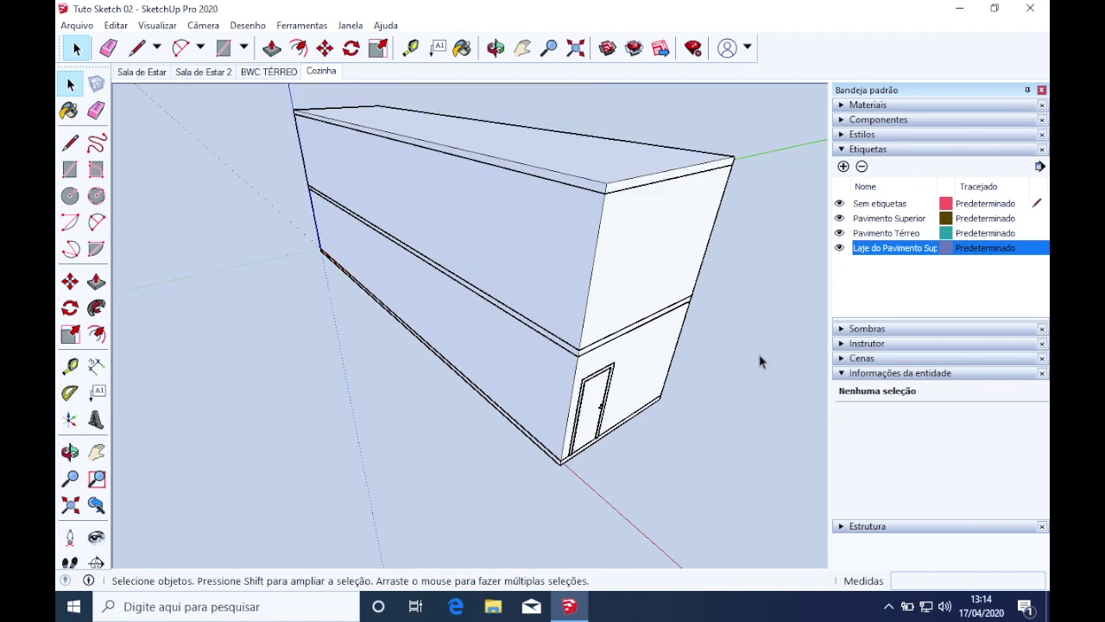
{"action": "scroll", "coordinate": [739, 358], "scroll_direction": "up", "scroll_amount": 2}
{"action": "middle_click_drag", "start_coordinate": [739, 357], "coordinate": [557, 305]}
{"action": "middle_click_drag", "start_coordinate": [535, 373], "coordinate": [544, 413]}
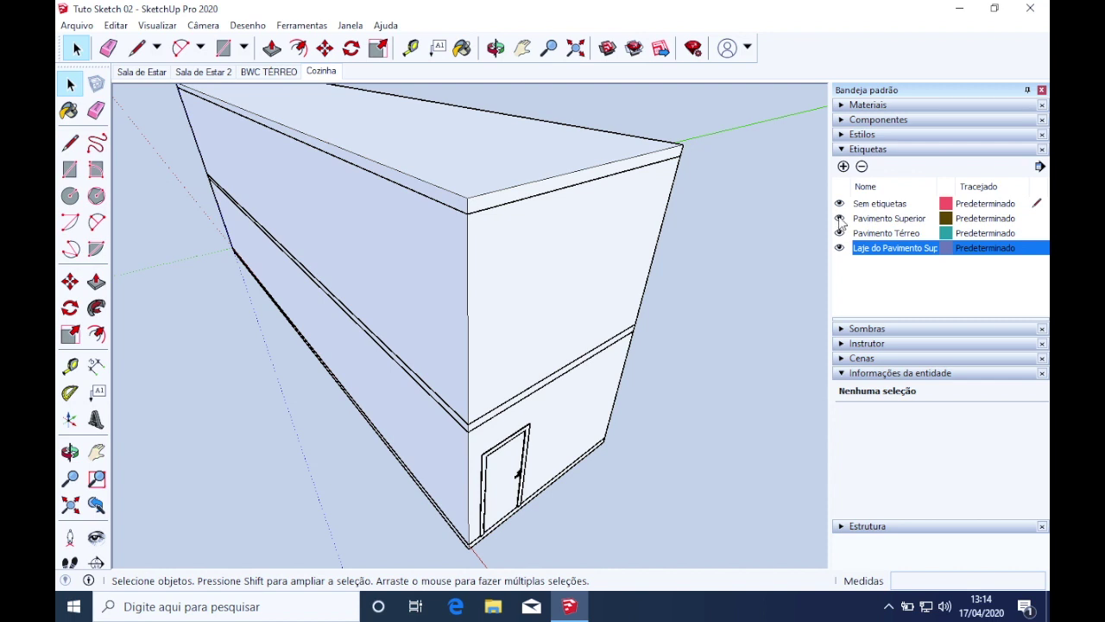
{"action": "left_click", "coordinate": [839, 219]}
{"action": "left_click", "coordinate": [839, 204]}
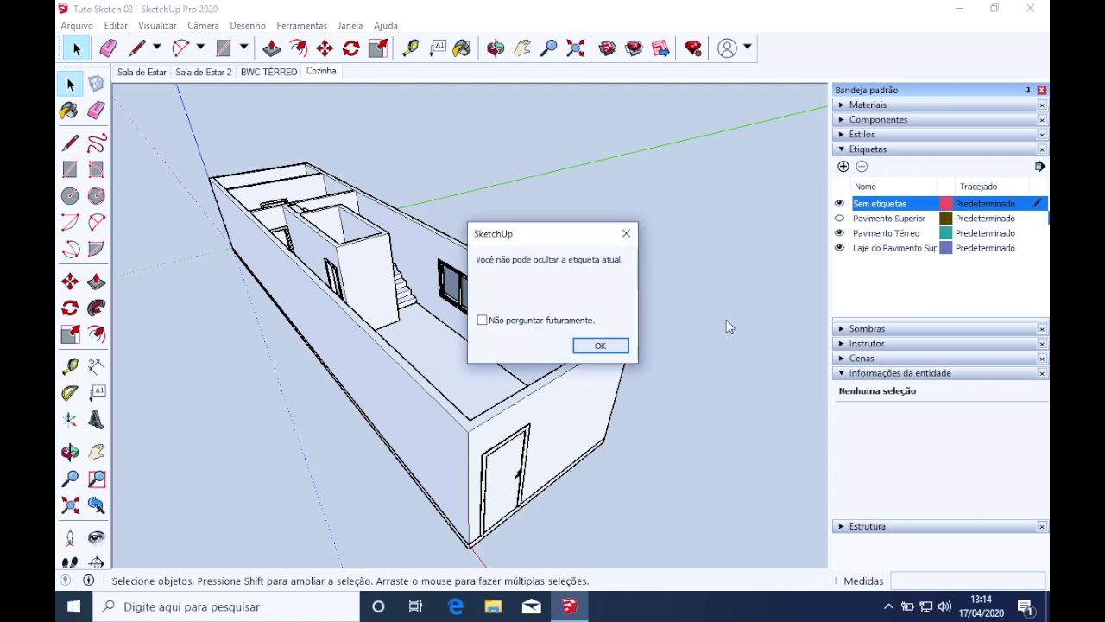
{"action": "left_click", "coordinate": [625, 348]}
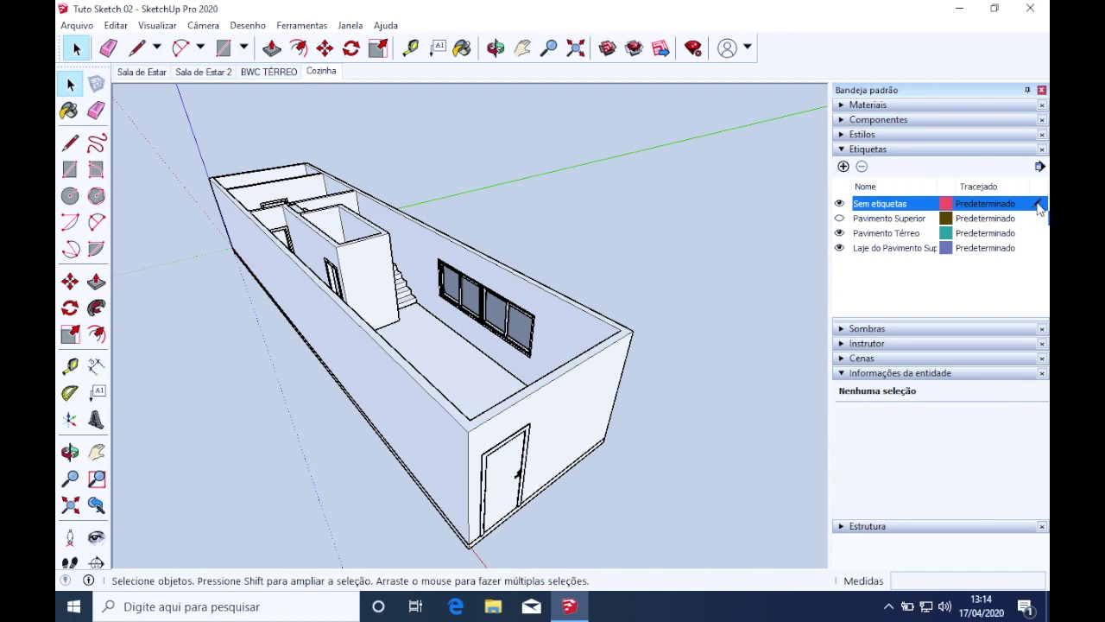
{"action": "left_click", "coordinate": [1040, 217]}
{"action": "left_click", "coordinate": [1040, 204]}
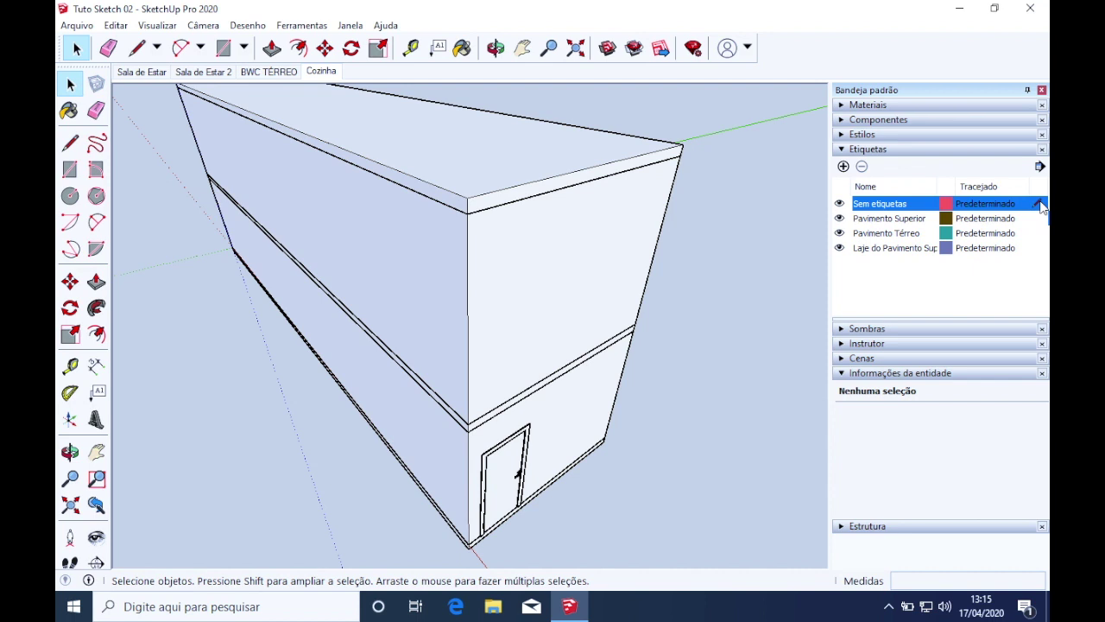
Hide Pavimento Superior and Laje do Pavimento Superior, keeping Pavimento Térreo visible
{"action": "left_click", "coordinate": [840, 218]}
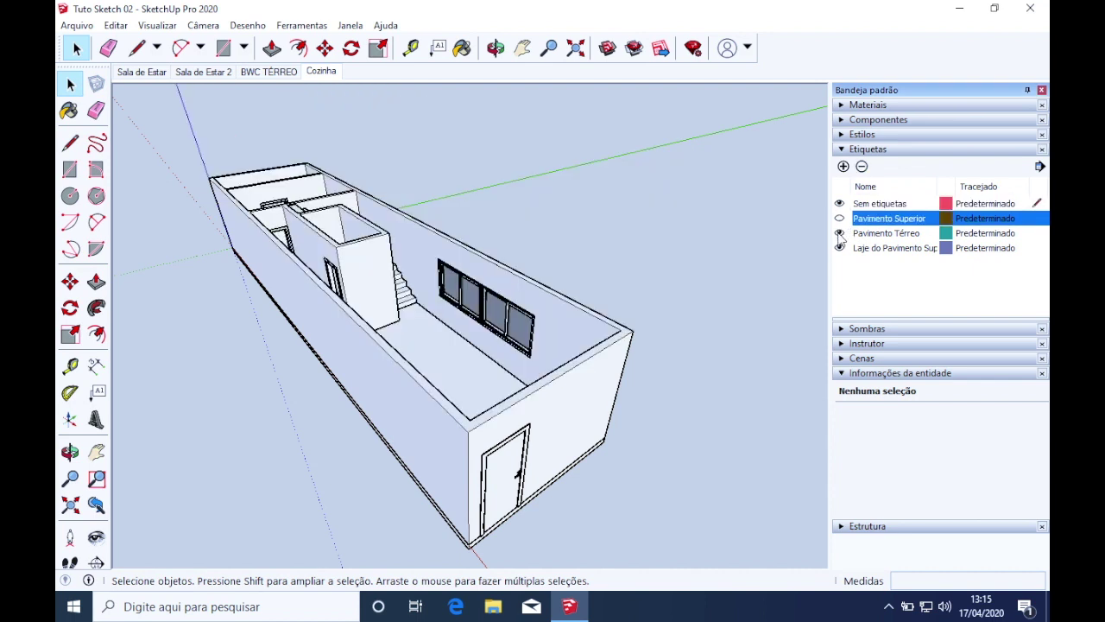
{"action": "left_click", "coordinate": [839, 233]}
{"action": "left_click", "coordinate": [839, 234]}
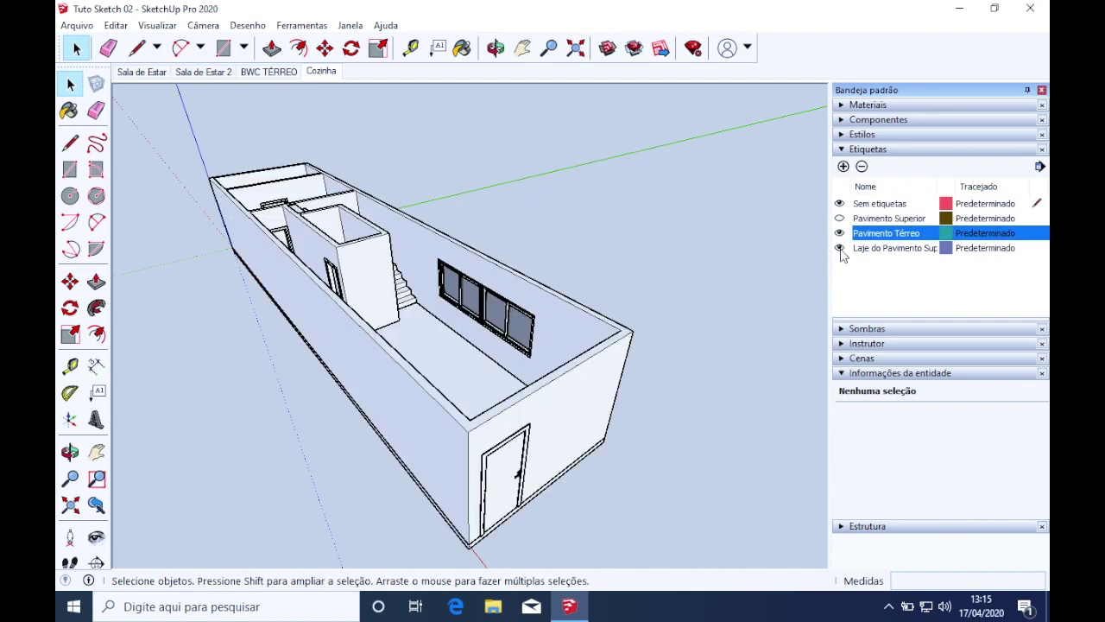
{"action": "left_click", "coordinate": [839, 248]}
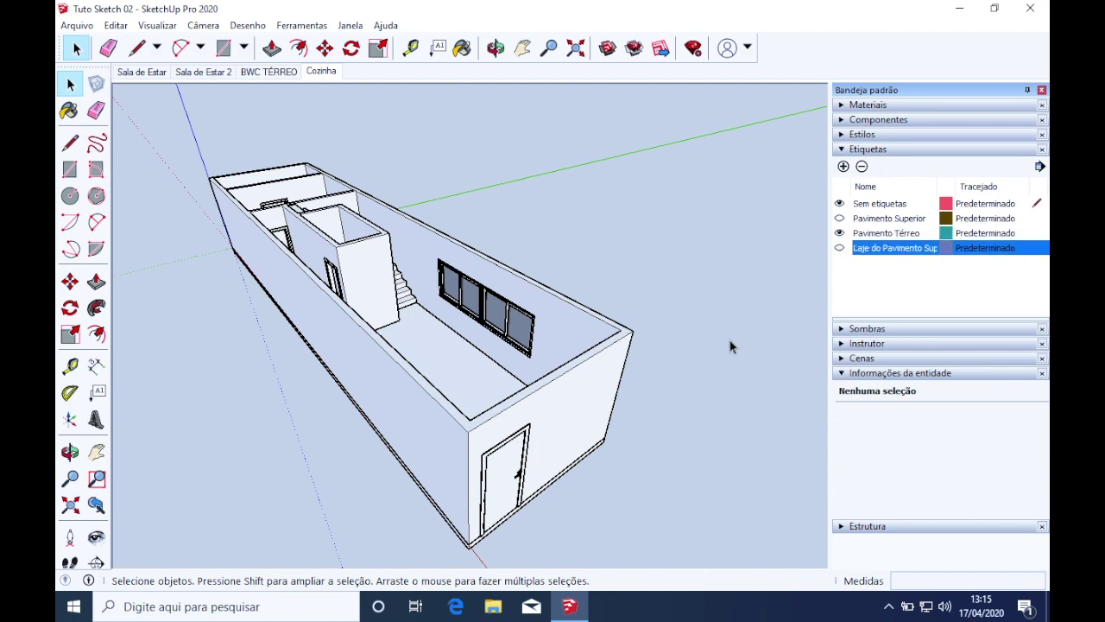
{"action": "middle_click_drag", "start_coordinate": [729, 341], "coordinate": [499, 372]}
Add a scene for this view, rename it 'Pavimento Térreo', then switch to Cozinha
{"action": "scroll", "coordinate": [472, 338], "scroll_direction": "up", "scroll_amount": 5}
{"action": "scroll", "coordinate": [471, 334], "scroll_direction": "down", "scroll_amount": 5}
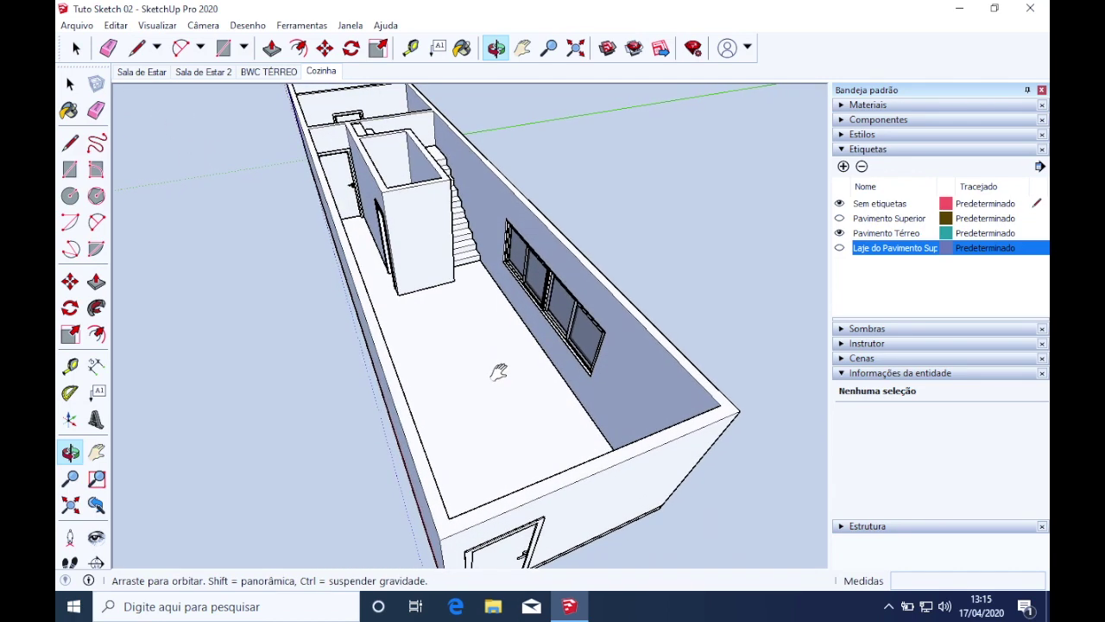
{"action": "right_click", "coordinate": [319, 73]}
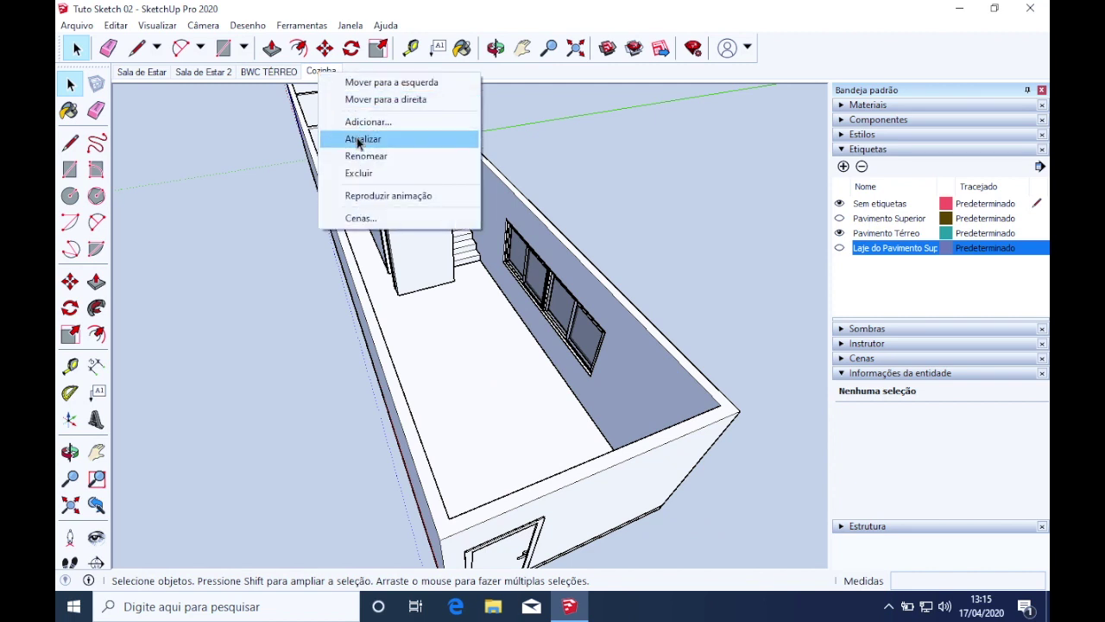
{"action": "left_click", "coordinate": [359, 121]}
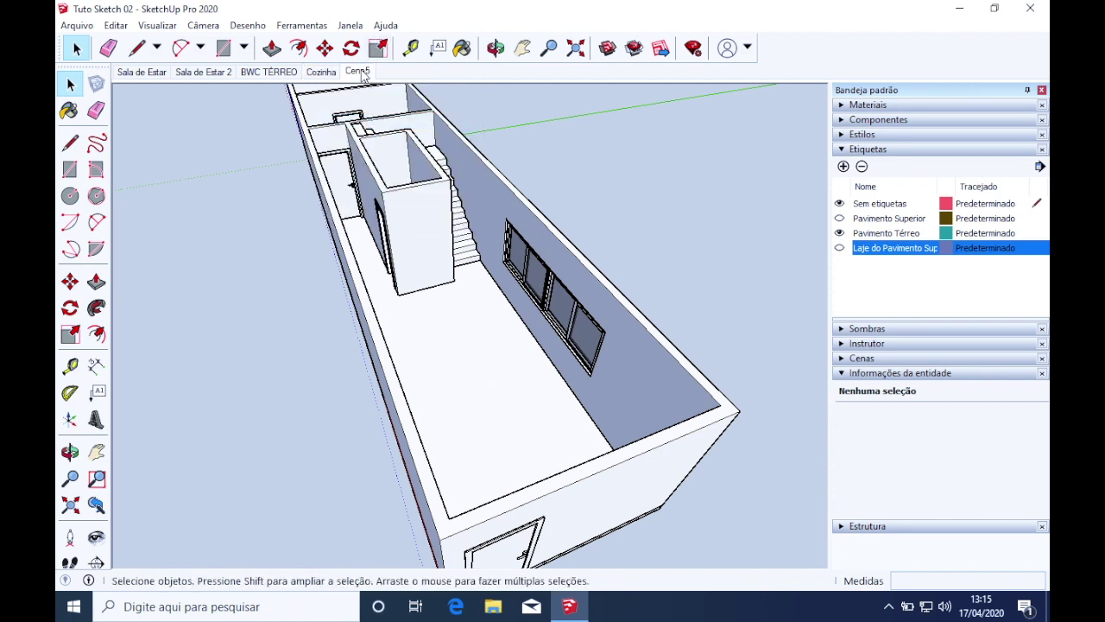
{"action": "right_click", "coordinate": [363, 76]}
{"action": "left_click", "coordinate": [397, 153]}
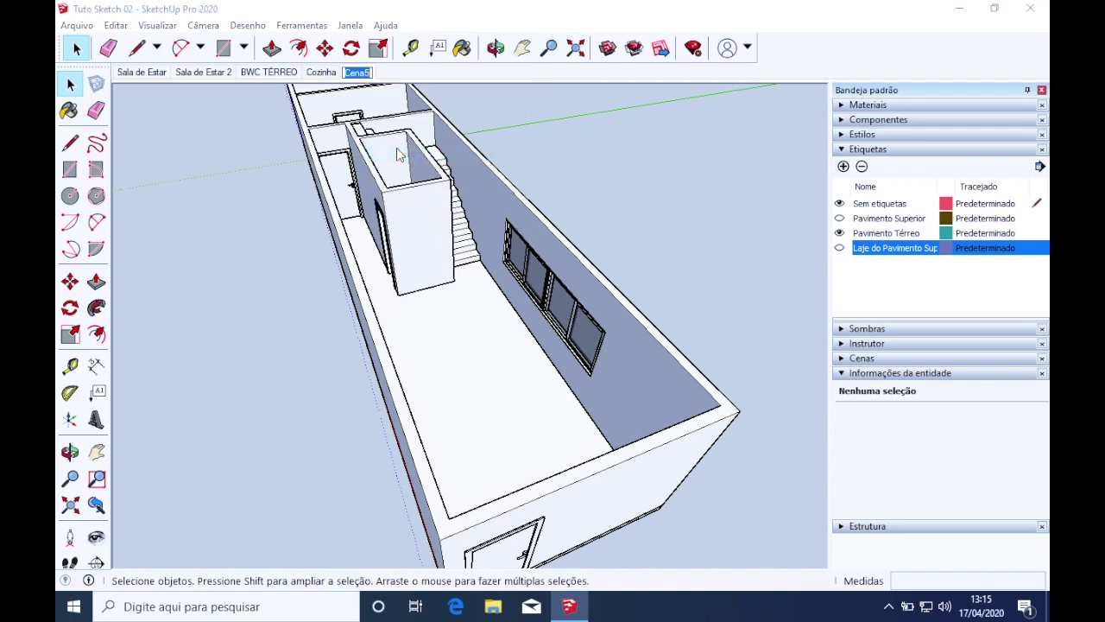
{"action": "type", "text": "Pavimento Térreo"}
{"action": "key", "text": "Return"}
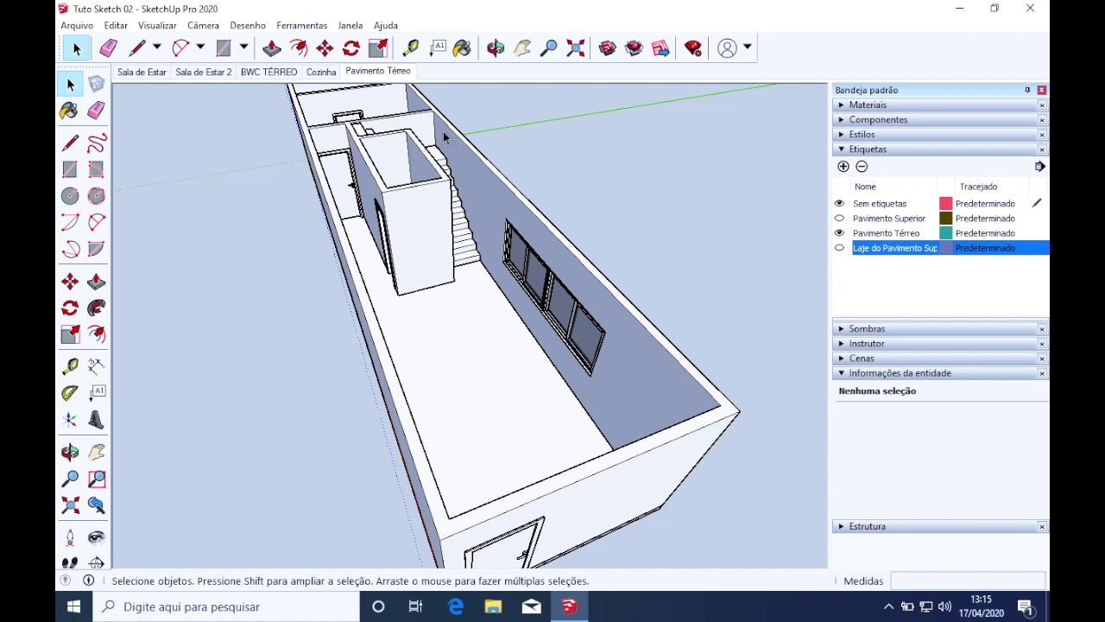
{"action": "left_click", "coordinate": [321, 72]}
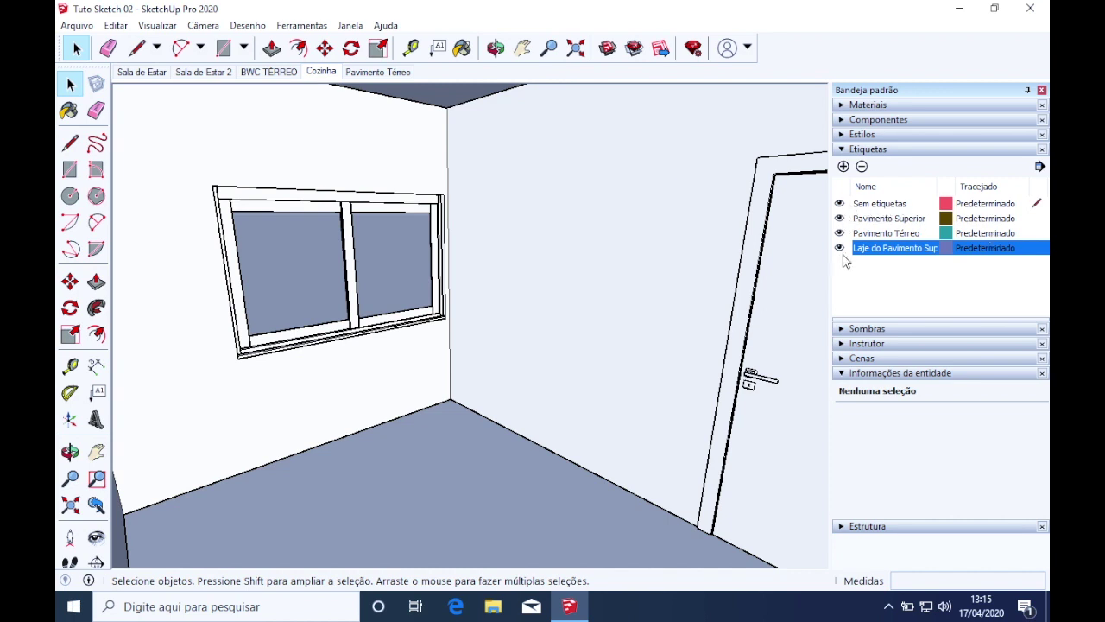
Flip between the Pavimento Térreo and Sala de Estar scenes, orbiting the ground-floor rooms
{"action": "left_click", "coordinate": [398, 75]}
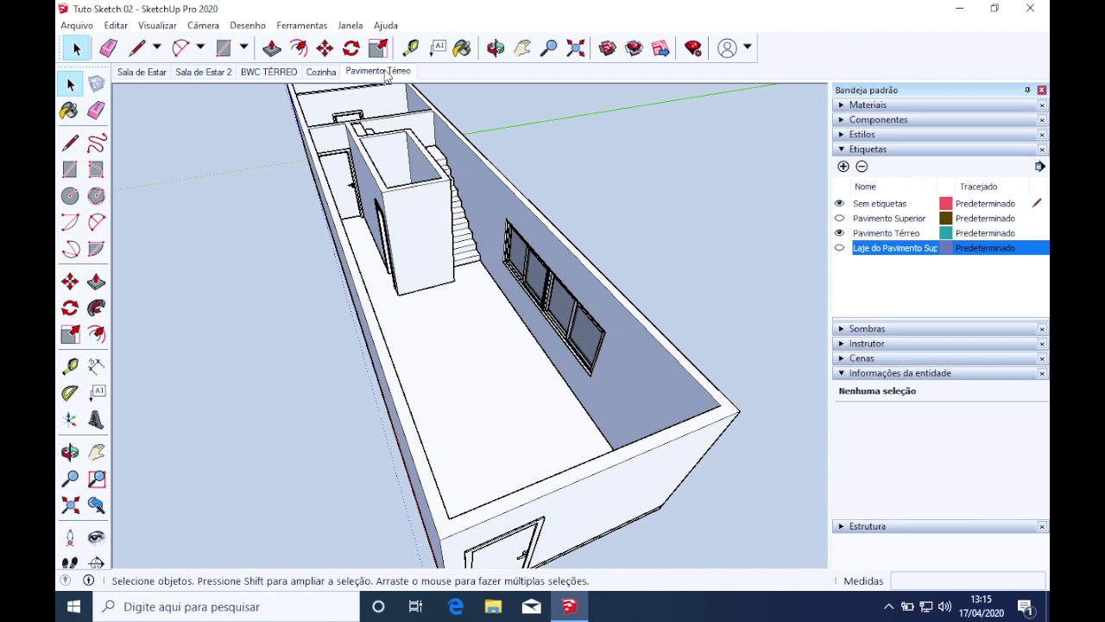
{"action": "left_click", "coordinate": [141, 71]}
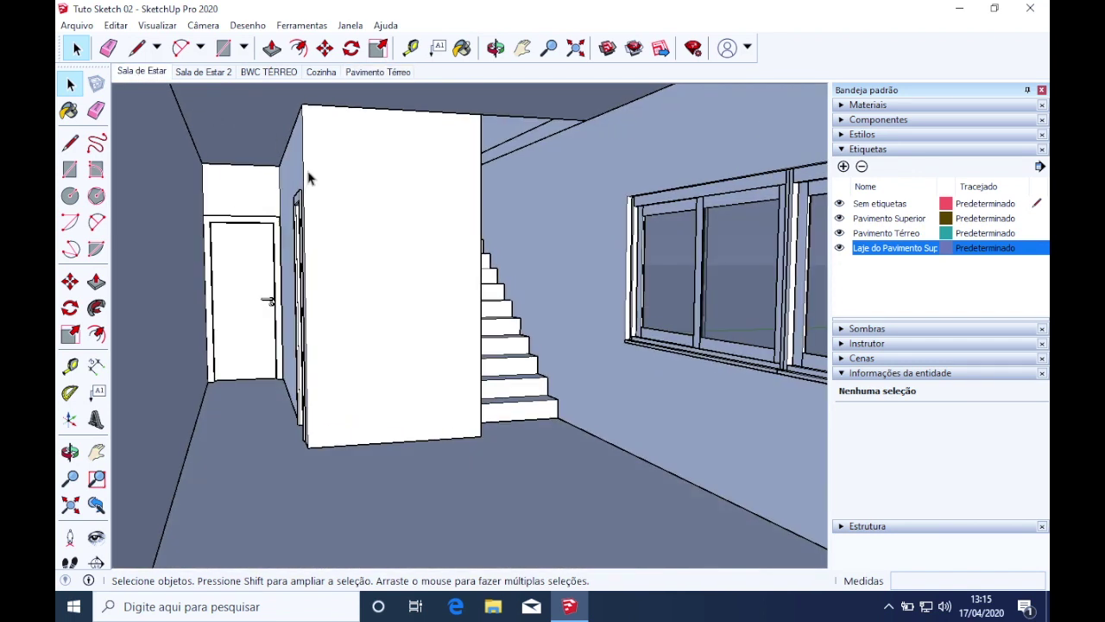
{"action": "middle_click_drag", "start_coordinate": [308, 178], "coordinate": [397, 139]}
{"action": "left_click", "coordinate": [397, 73]}
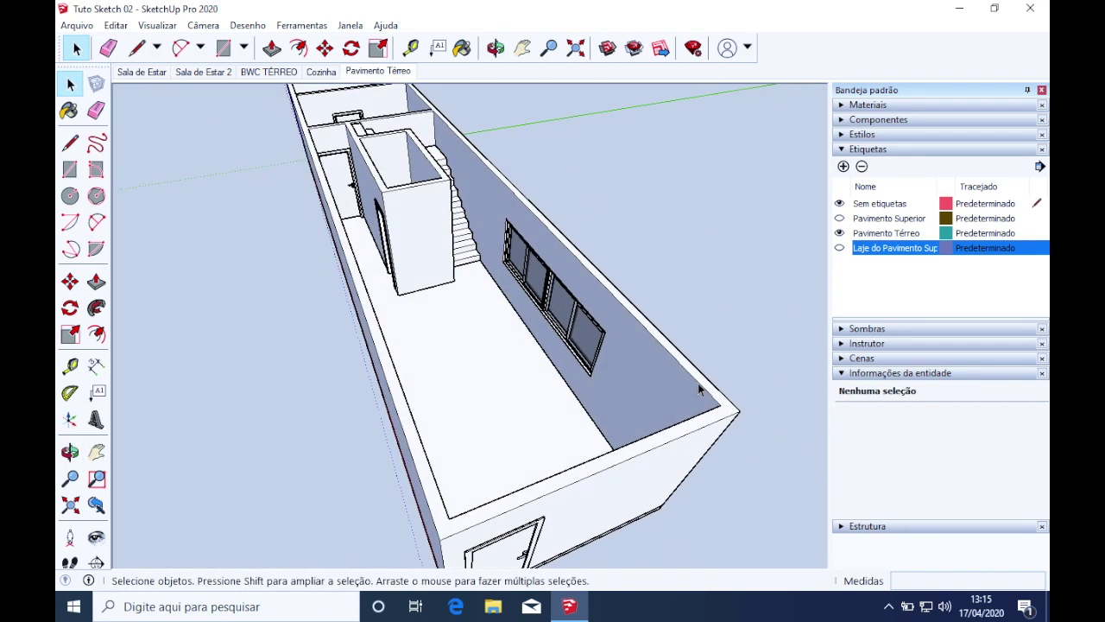
{"action": "scroll", "coordinate": [543, 357], "scroll_direction": "up", "scroll_amount": 5}
{"action": "middle_click_drag", "start_coordinate": [543, 358], "coordinate": [634, 383]}
{"action": "scroll", "coordinate": [528, 349], "scroll_direction": "down", "scroll_amount": 3}
{"action": "scroll", "coordinate": [529, 349], "scroll_direction": "down", "scroll_amount": 2}
{"action": "middle_click_drag", "start_coordinate": [408, 313], "coordinate": [537, 324]}
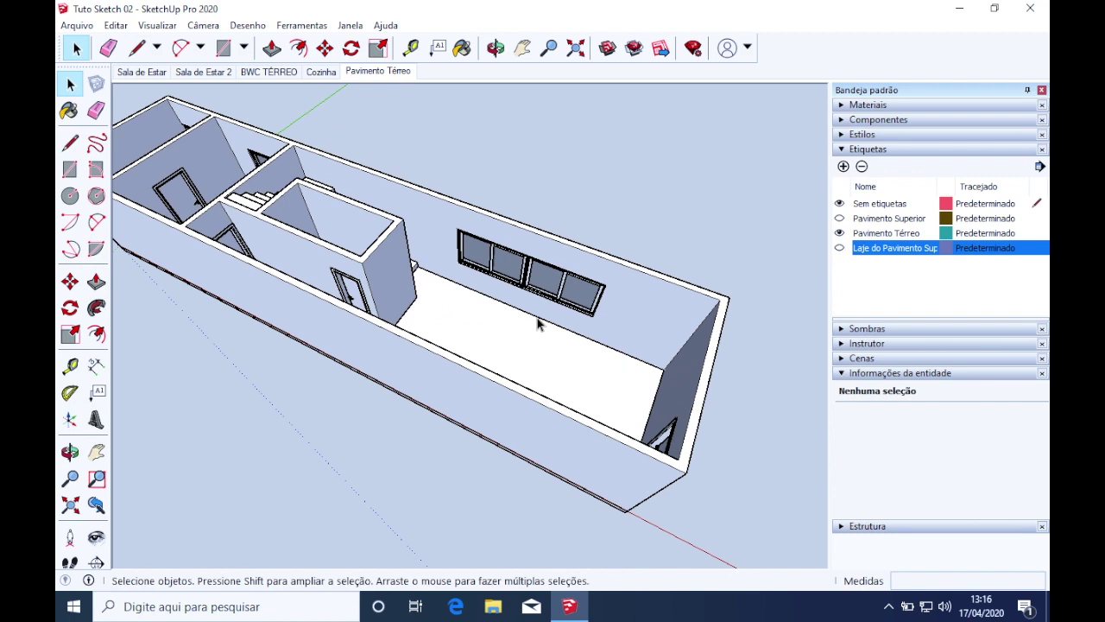
Show Pavimento Superior, hide Pavimento Térreo and Laje, and tilt the view into the upper rooms
{"action": "left_click", "coordinate": [841, 219]}
{"action": "middle_click_drag", "start_coordinate": [797, 234], "coordinate": [757, 210]}
{"action": "scroll", "coordinate": [767, 225], "scroll_direction": "up", "scroll_amount": 5}
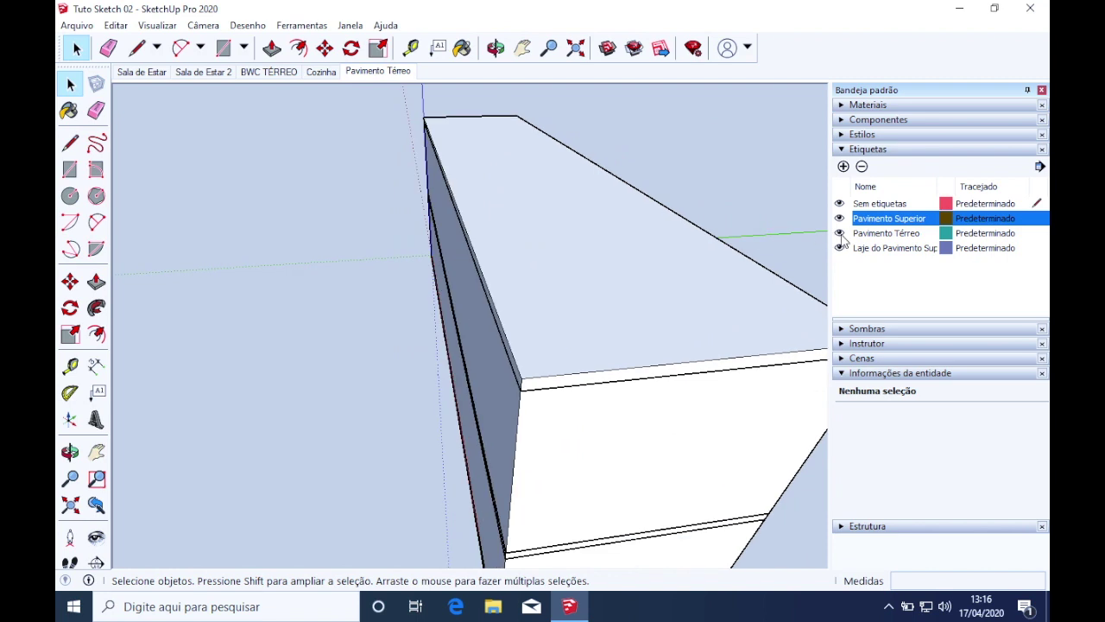
{"action": "left_click", "coordinate": [839, 234]}
{"action": "left_click", "coordinate": [839, 249]}
{"action": "middle_click_drag", "start_coordinate": [737, 290], "coordinate": [691, 442]}
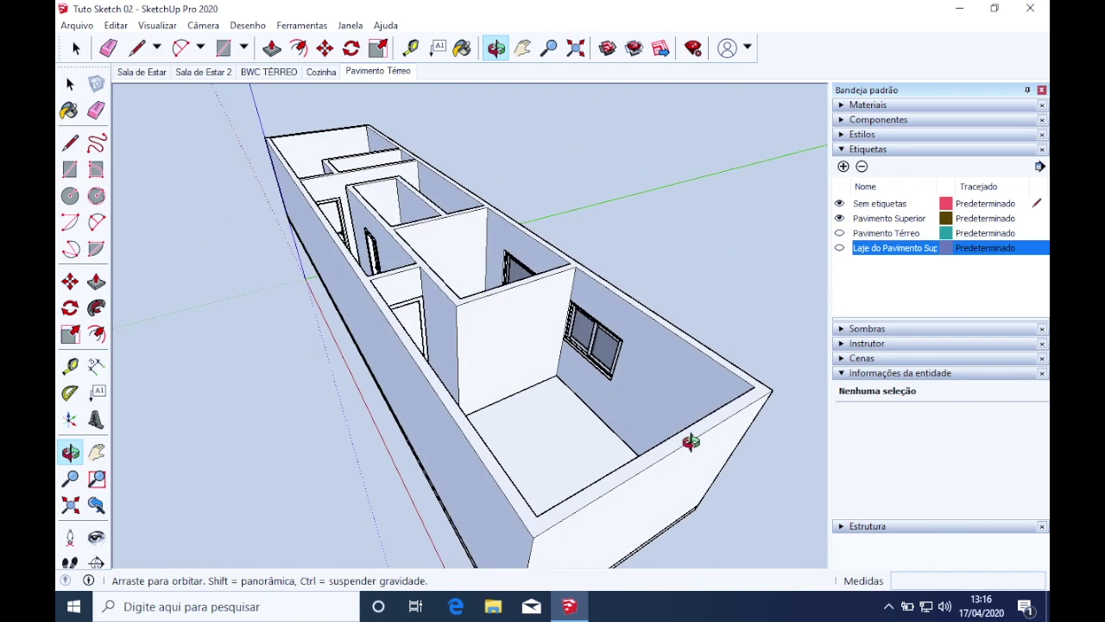
{"action": "right_click", "coordinate": [402, 72]}
Add a scene from the current view and rename Cena6 to 'Pavimento Superior'
{"action": "left_click", "coordinate": [430, 120]}
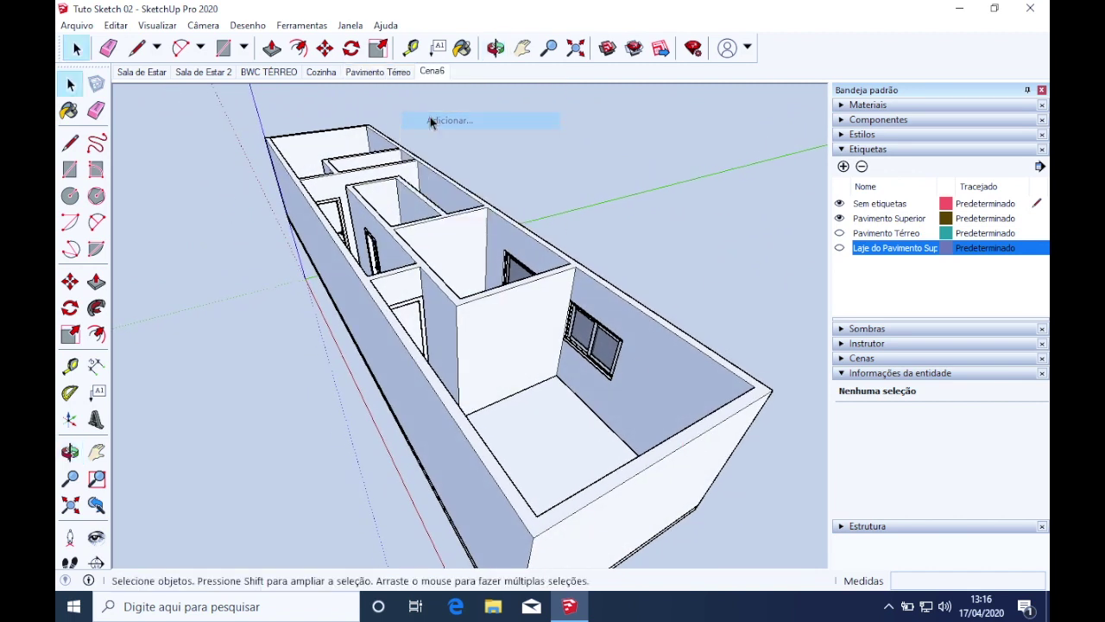
{"action": "right_click", "coordinate": [439, 76]}
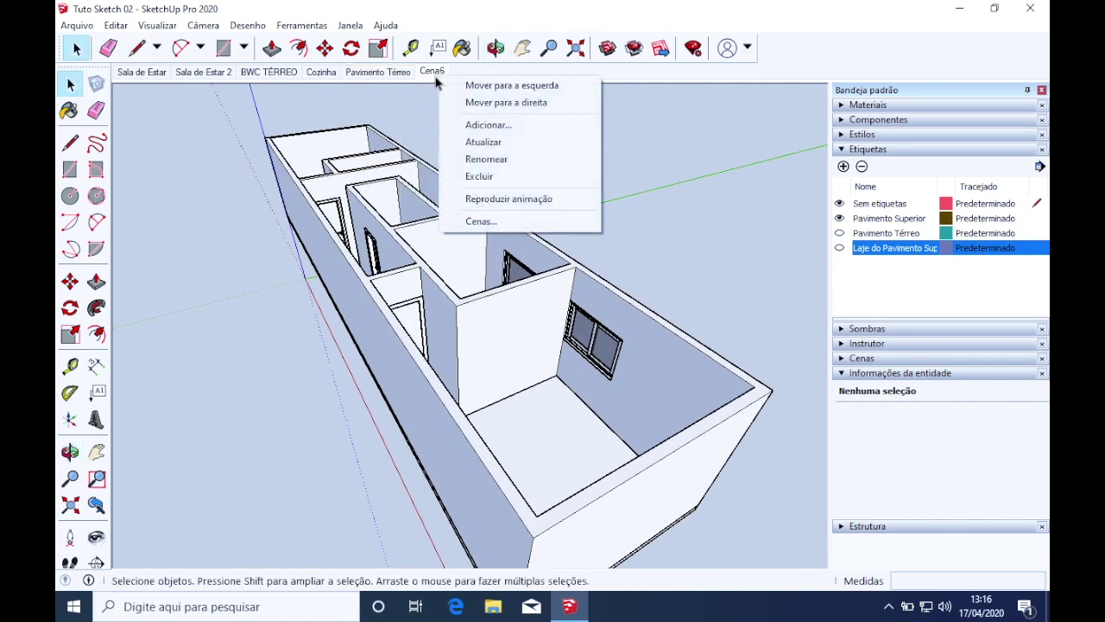
{"action": "left_click", "coordinate": [486, 159]}
{"action": "type", "text": "Pavimento Super"}
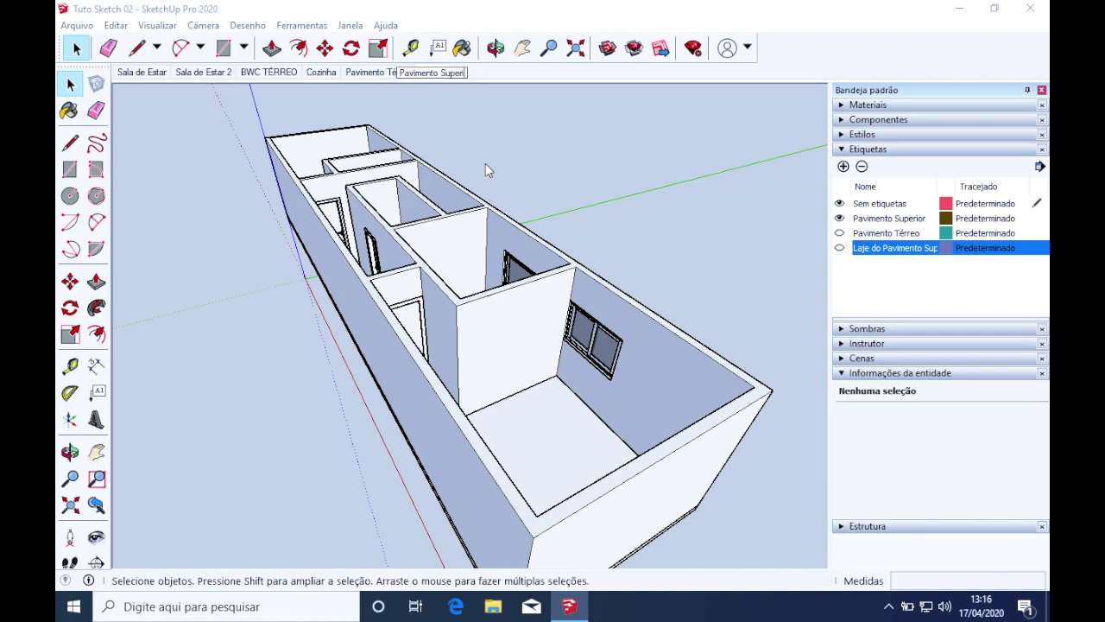
{"action": "type", "text": "ior"}
{"action": "key", "text": "Return"}
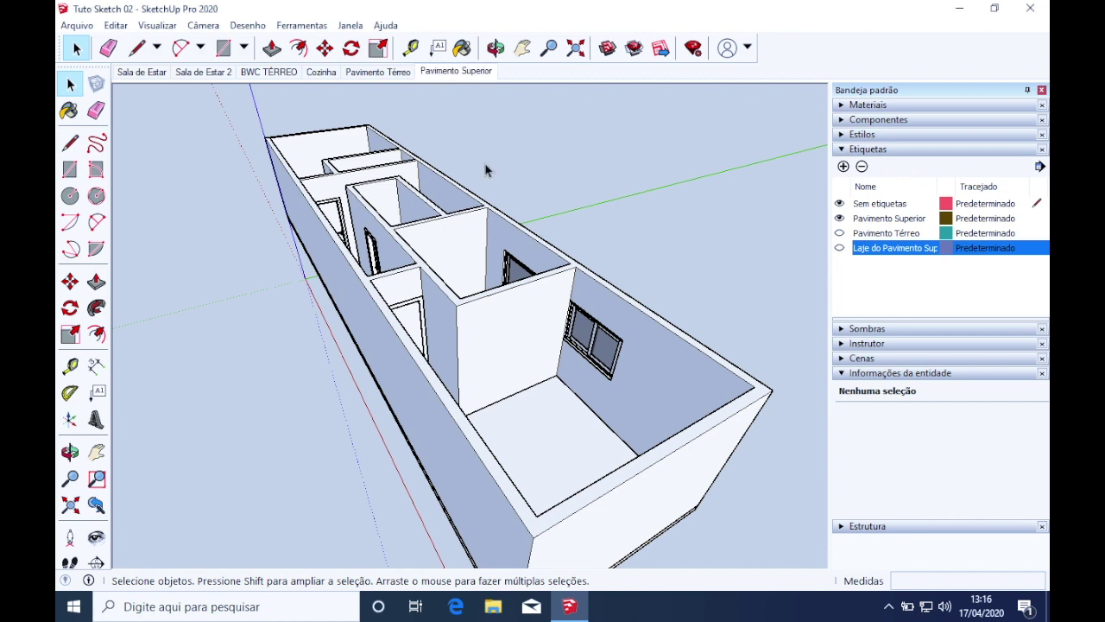
Zoom and orbit down into the upper-floor bedroom until its floor and door corner show
{"action": "scroll", "coordinate": [488, 395], "scroll_direction": "up", "scroll_amount": 3}
{"action": "mouse_move", "coordinate": [558, 402]}
{"action": "middle_mouse_down"}
{"action": "mouse_move", "coordinate": [565, 439]}
{"action": "mouse_move", "coordinate": [483, 416]}
{"action": "mouse_move", "coordinate": [573, 439]}
{"action": "mouse_move", "coordinate": [438, 377]}
{"action": "mouse_move", "coordinate": [523, 407]}
{"action": "mouse_move", "coordinate": [456, 399]}
{"action": "mouse_move", "coordinate": [541, 395]}
{"action": "middle_mouse_up"}
{"action": "scroll", "coordinate": [544, 270], "scroll_direction": "down", "scroll_amount": 5}
{"action": "scroll", "coordinate": [544, 267], "scroll_direction": "up", "scroll_amount": 5}
{"action": "middle_click_drag", "start_coordinate": [544, 266], "coordinate": [330, 358]}
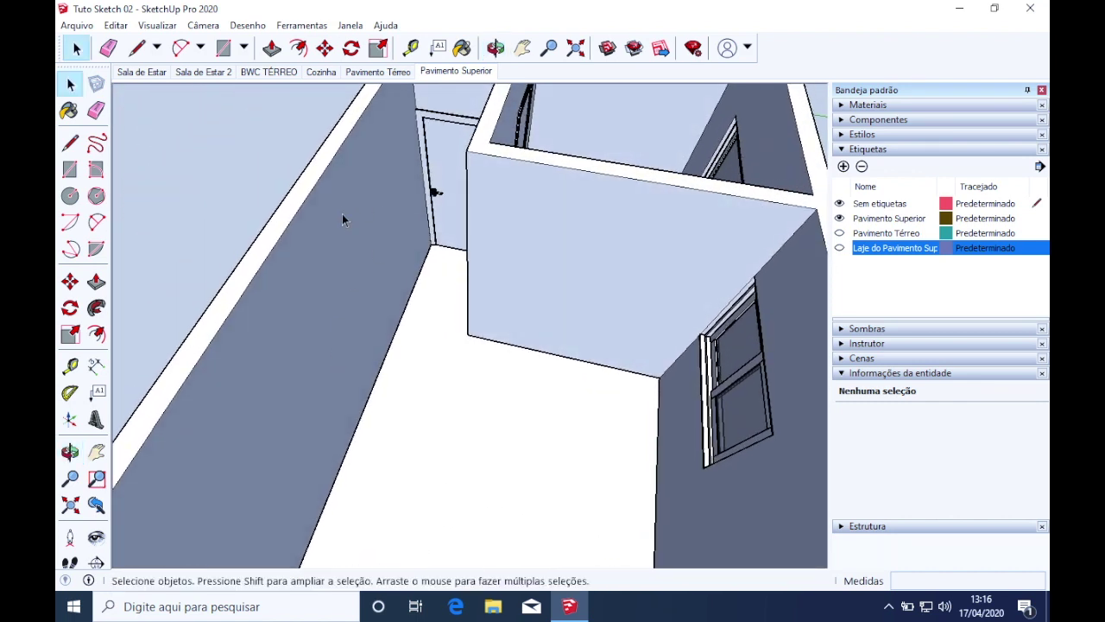
{"action": "middle_click_drag", "start_coordinate": [503, 264], "coordinate": [762, 320]}
{"action": "scroll", "coordinate": [380, 264], "scroll_direction": "up", "scroll_amount": 5}
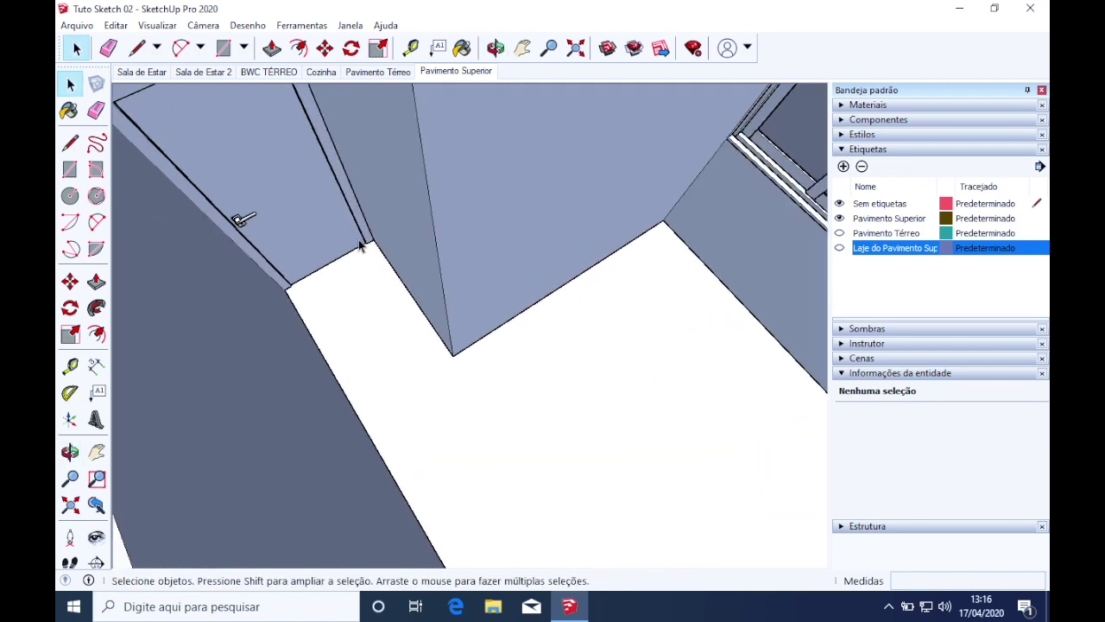
{"action": "scroll", "coordinate": [410, 301], "scroll_direction": "down", "scroll_amount": 5}
{"action": "middle_click_drag", "start_coordinate": [410, 301], "coordinate": [493, 267]}
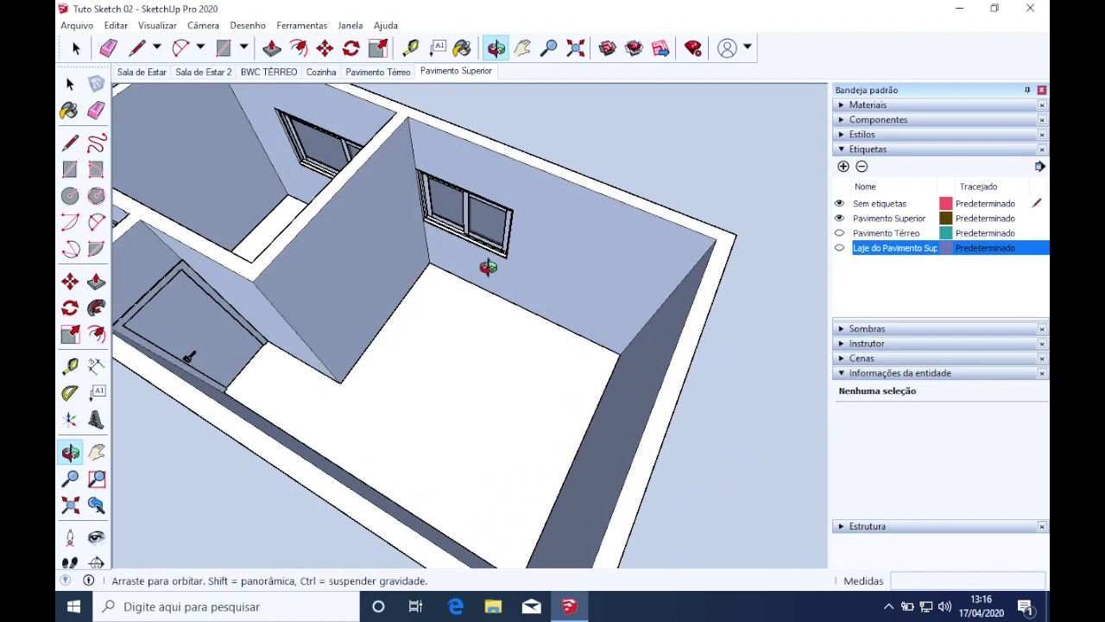
{"action": "scroll", "coordinate": [304, 354], "scroll_direction": "up", "scroll_amount": 4}
{"action": "scroll", "coordinate": [304, 355], "scroll_direction": "down", "scroll_amount": 2}
{"action": "middle_click_drag", "start_coordinate": [325, 378], "coordinate": [363, 370], "text": "shift"}
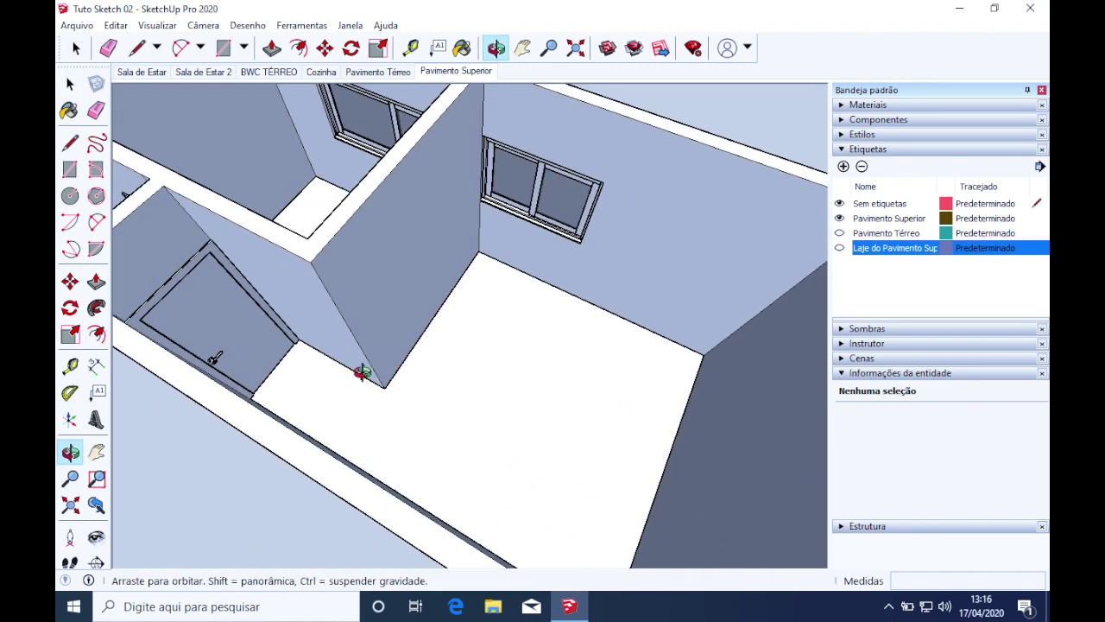
Trace lines along the wall-base corners around the upper bedroom floor
{"action": "left_click", "coordinate": [72, 145]}
{"action": "scroll", "coordinate": [296, 316], "scroll_direction": "up", "scroll_amount": 3}
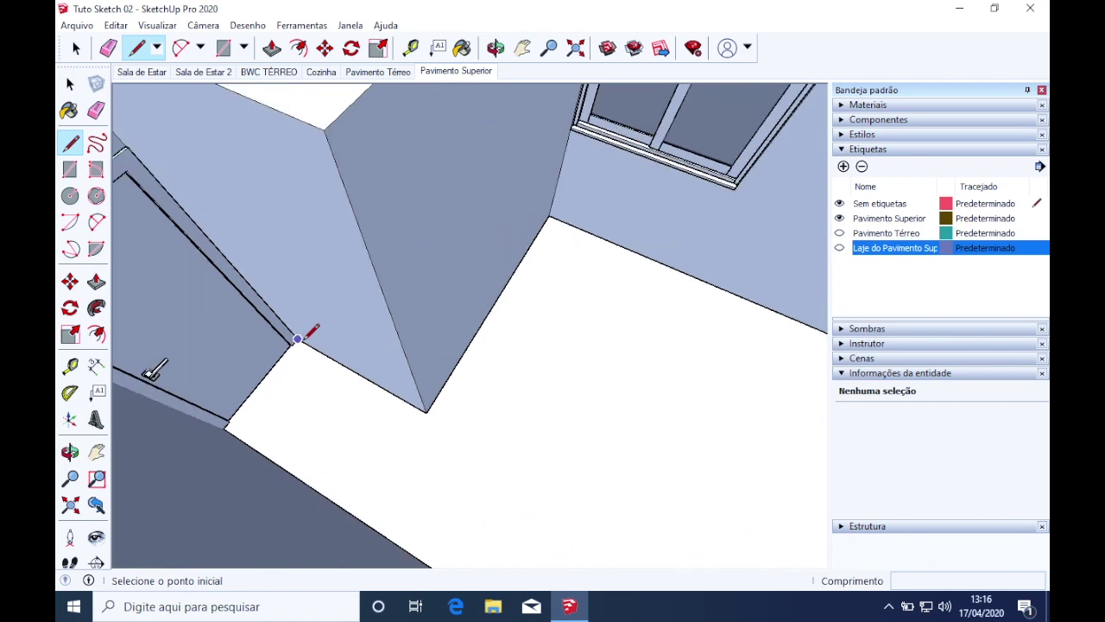
{"action": "left_click", "coordinate": [296, 338]}
{"action": "left_click", "coordinate": [426, 411]}
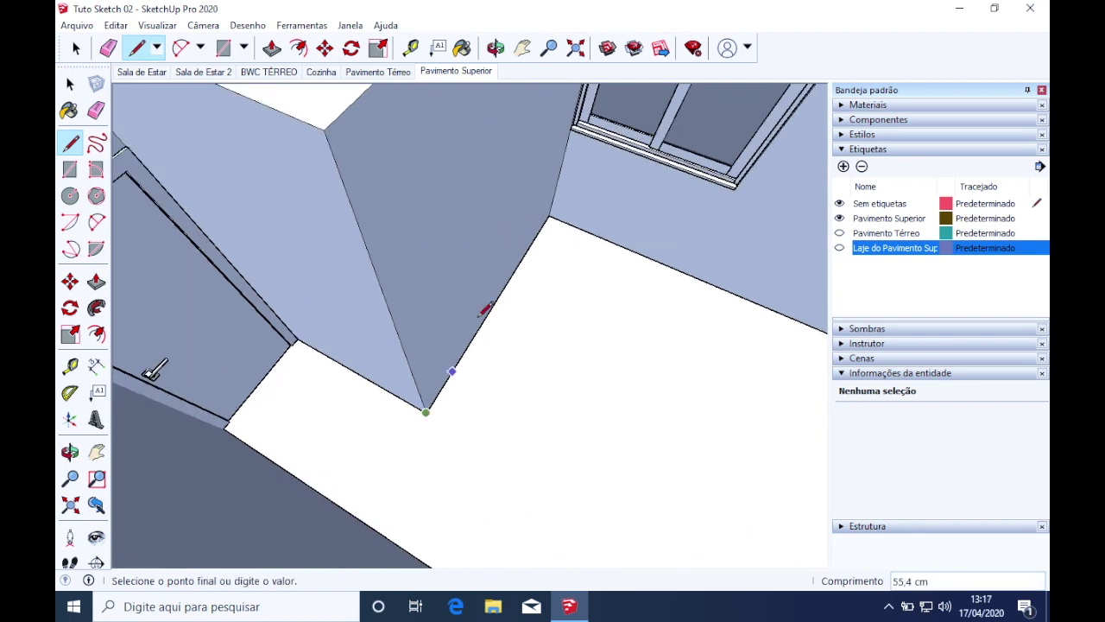
{"action": "left_click", "coordinate": [550, 214]}
{"action": "scroll", "coordinate": [549, 214], "scroll_direction": "down", "scroll_amount": 5}
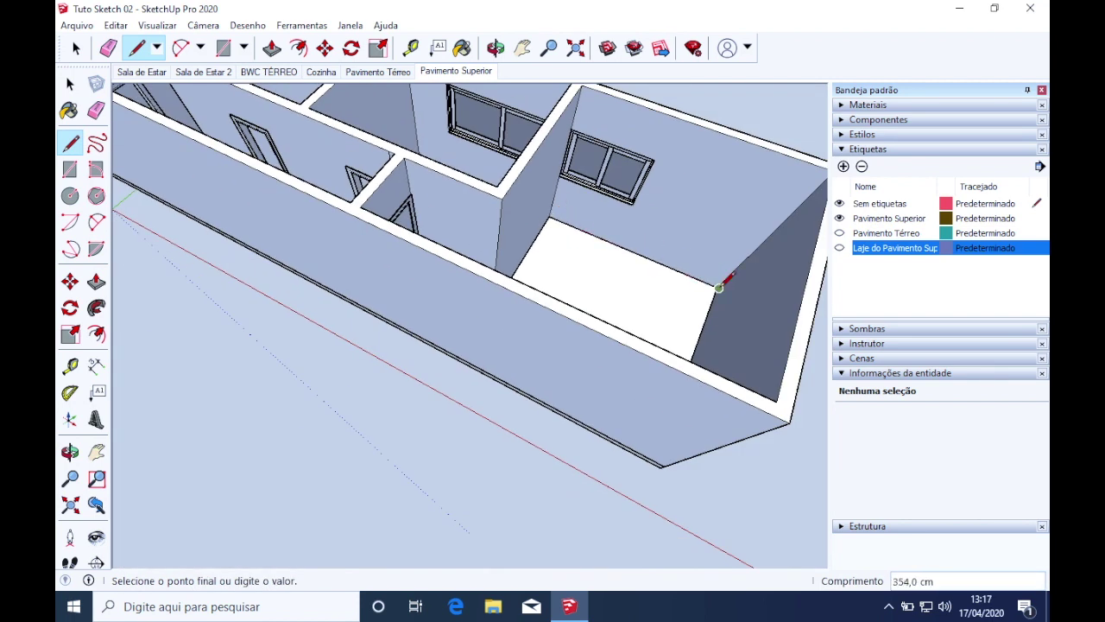
{"action": "middle_click_drag", "start_coordinate": [708, 299], "coordinate": [248, 379]}
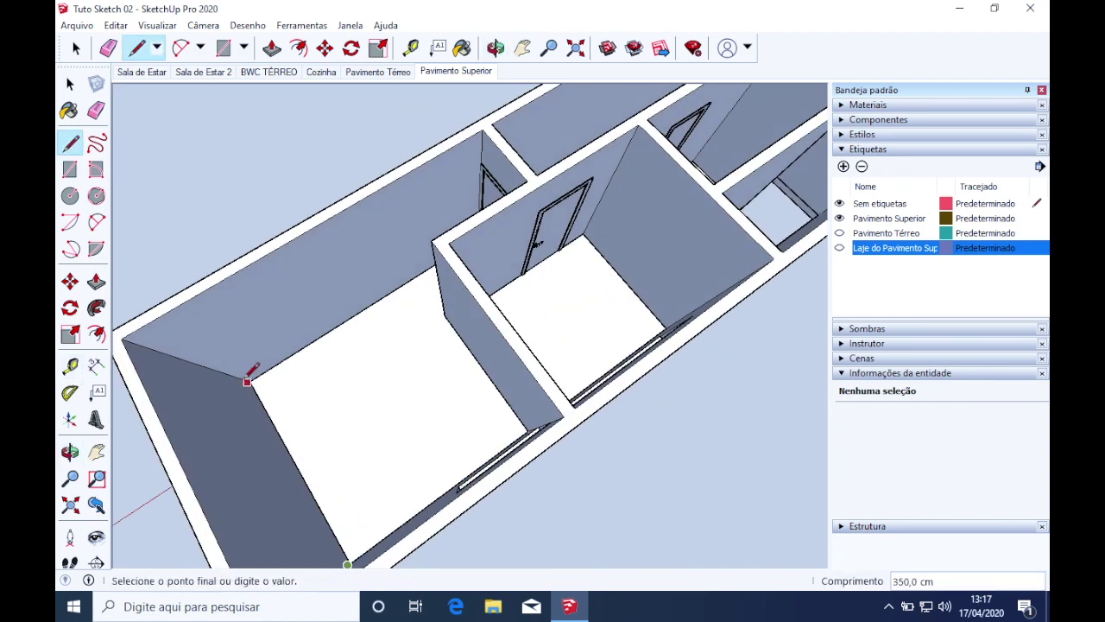
{"action": "scroll", "coordinate": [248, 380], "scroll_direction": "up", "scroll_amount": 3}
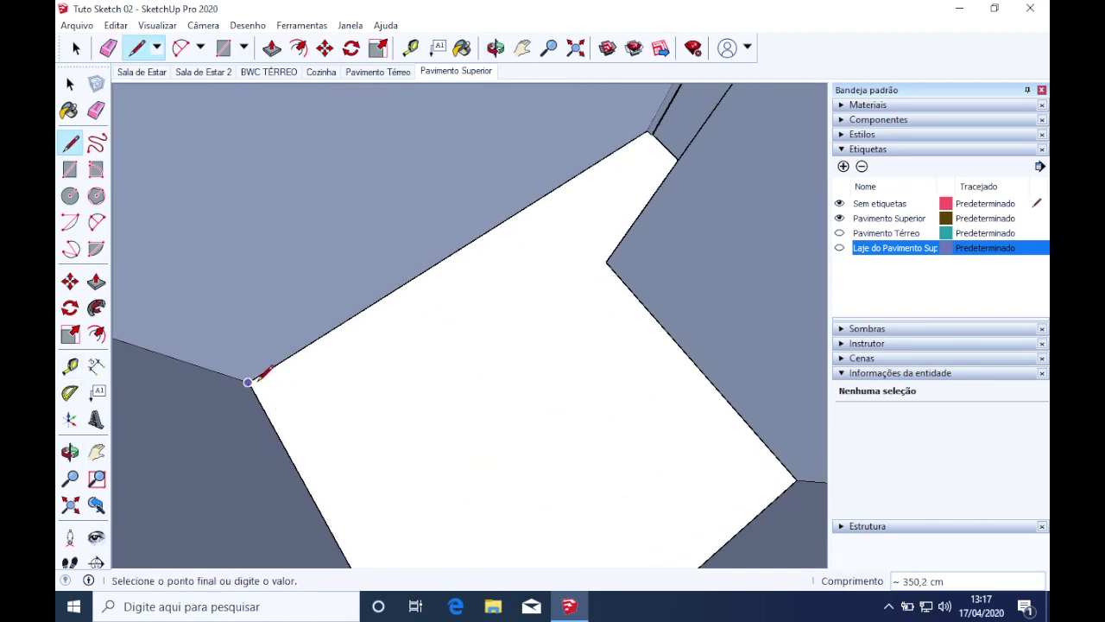
{"action": "left_click", "coordinate": [249, 380]}
{"action": "scroll", "coordinate": [250, 380], "scroll_direction": "down", "scroll_amount": 4}
{"action": "middle_click_drag", "start_coordinate": [294, 348], "coordinate": [582, 230]}
{"action": "scroll", "coordinate": [422, 236], "scroll_direction": "up", "scroll_amount": 5}
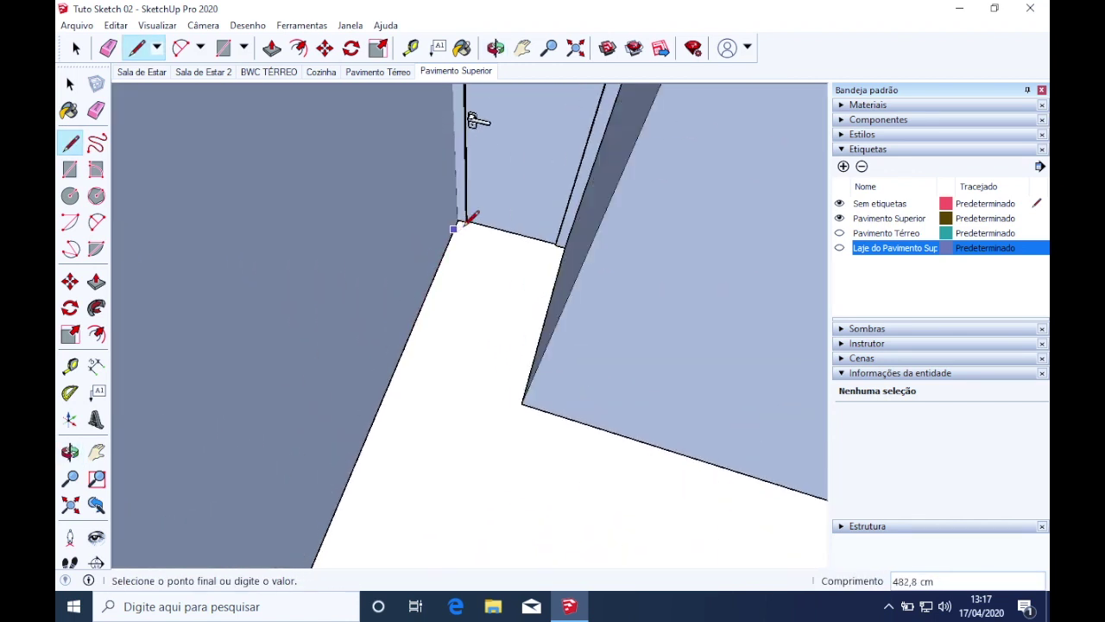
{"action": "scroll", "coordinate": [465, 222], "scroll_direction": "up", "scroll_amount": 1}
{"action": "scroll", "coordinate": [457, 218], "scroll_direction": "up", "scroll_amount": 2}
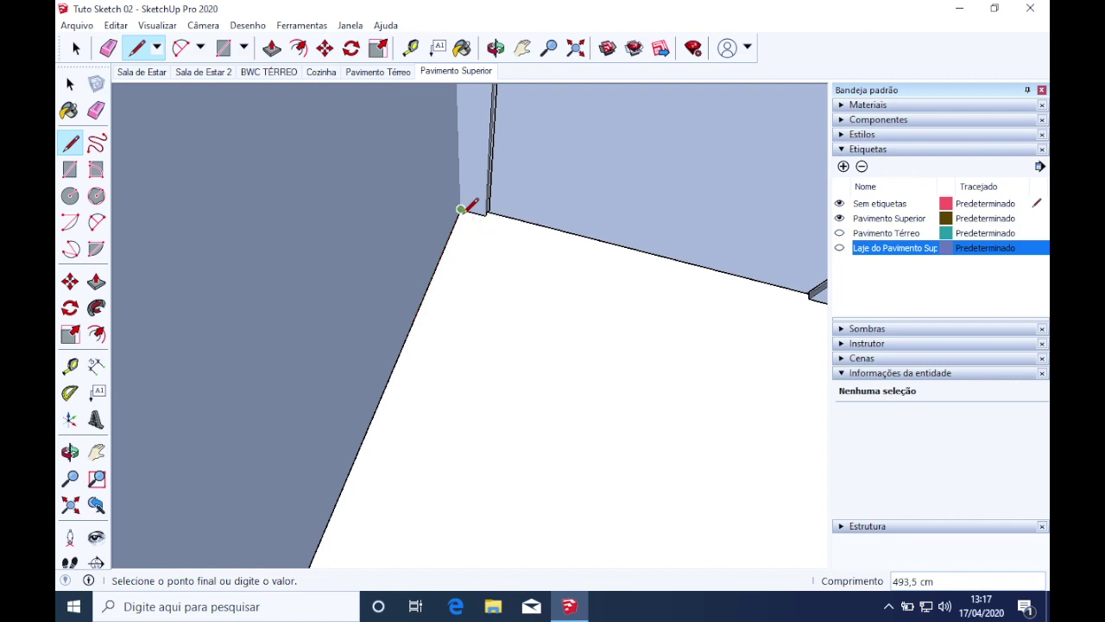
{"action": "key", "text": "space"}
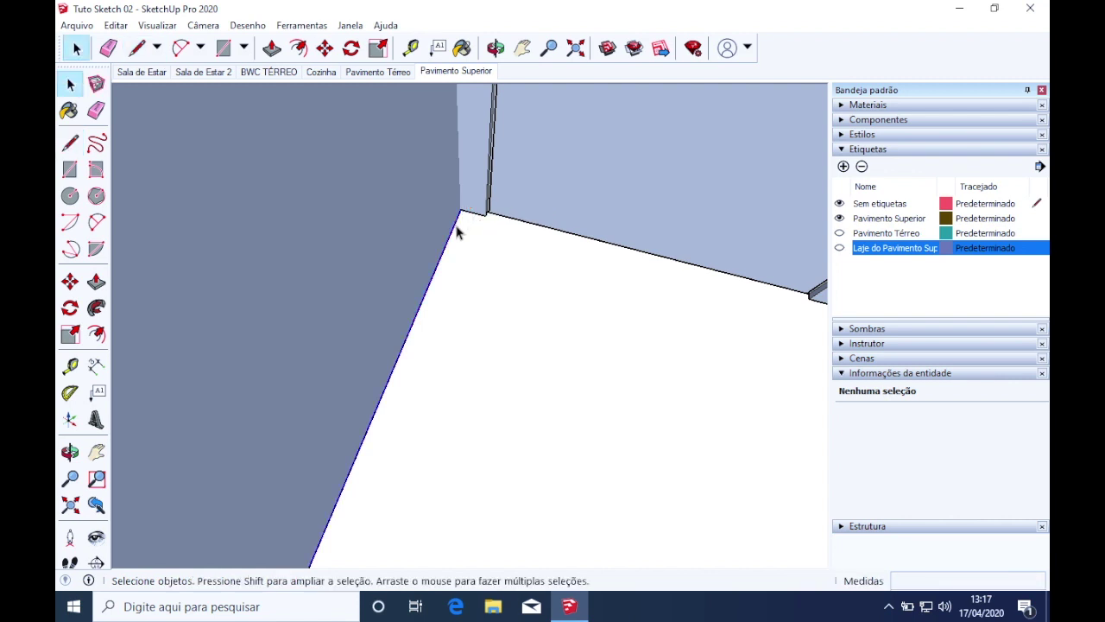
From a top-down view, select the right-hand traced edge to check its length
{"action": "left_click", "coordinate": [457, 226]}
{"action": "scroll", "coordinate": [459, 239], "scroll_direction": "down", "scroll_amount": 5}
{"action": "middle_click_drag", "start_coordinate": [452, 294], "coordinate": [643, 414]}
{"action": "scroll", "coordinate": [625, 414], "scroll_direction": "up", "scroll_amount": 4}
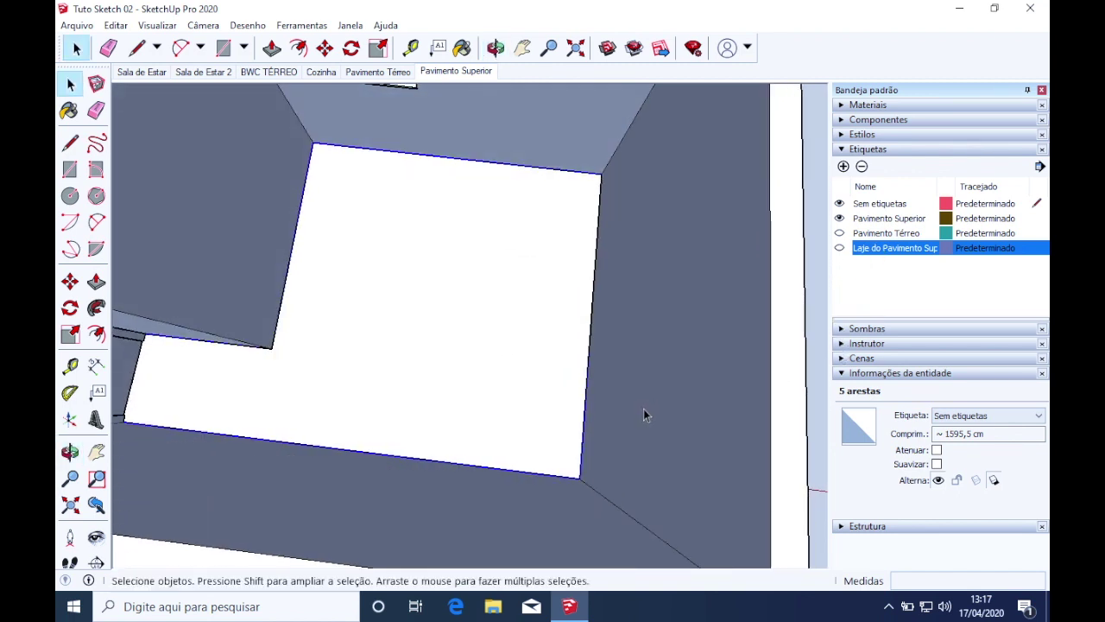
{"action": "left_click", "coordinate": [582, 452]}
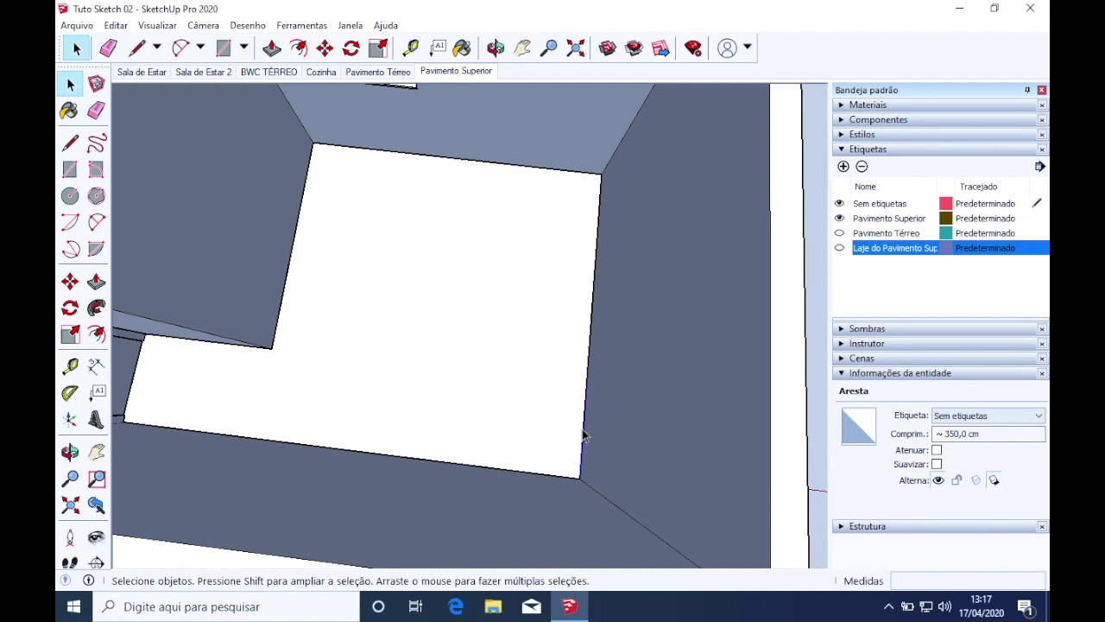
{"action": "key", "text": "Escape"}
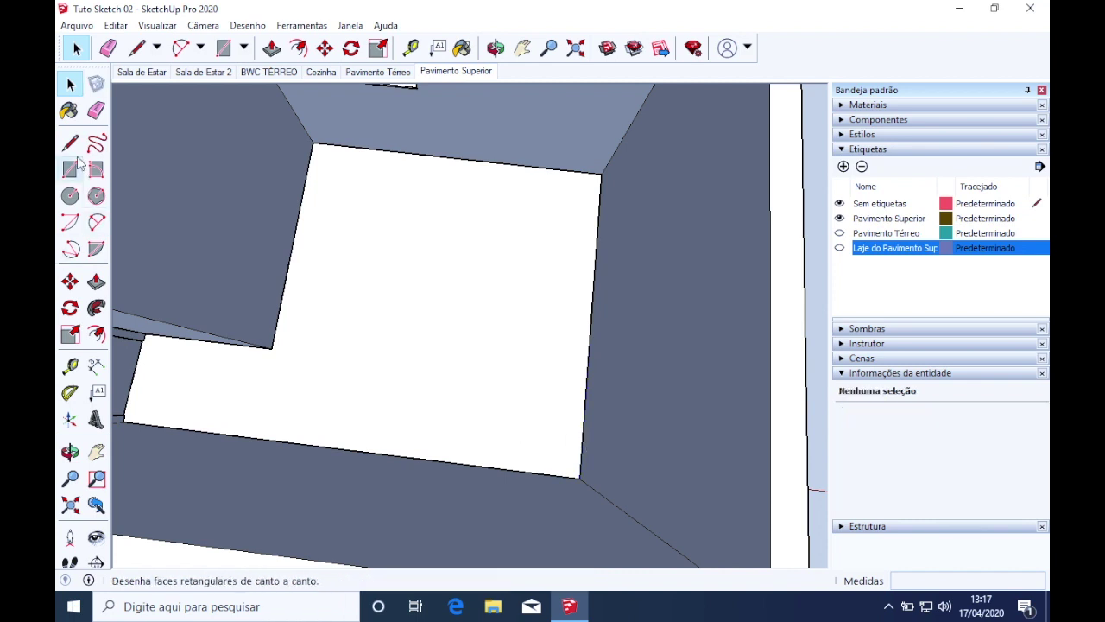
Draw the closing 350 cm edge between the floor's upper and lower corners
{"action": "left_click", "coordinate": [70, 143]}
{"action": "scroll", "coordinate": [602, 173], "scroll_direction": "up", "scroll_amount": 2}
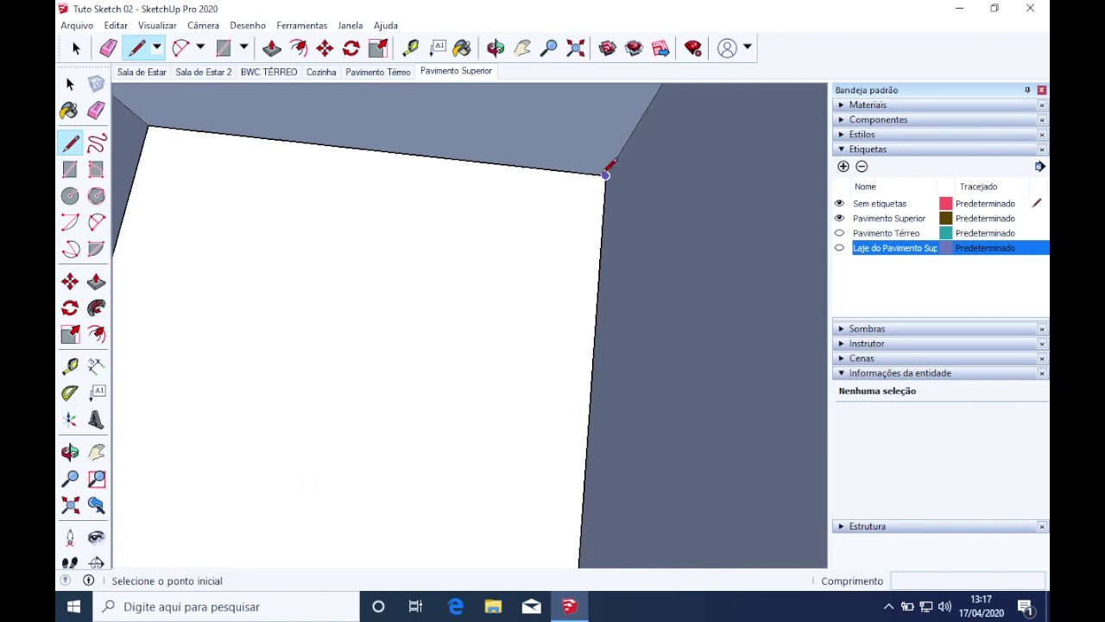
{"action": "left_click", "coordinate": [602, 173]}
{"action": "scroll", "coordinate": [613, 167], "scroll_direction": "down", "scroll_amount": 3}
{"action": "left_click", "coordinate": [592, 474]}
{"action": "key", "text": "space"}
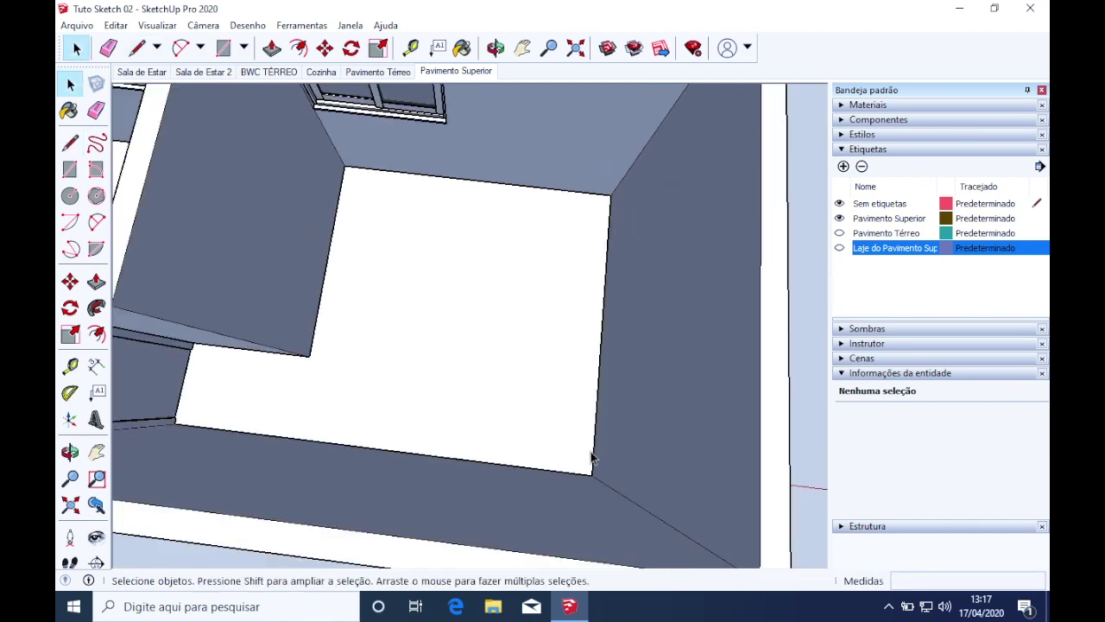
Select the six outline edges, make them a group with Criar grupo, and open it for editing
{"action": "left_click", "coordinate": [594, 458]}
{"action": "double_click", "coordinate": [595, 458]}
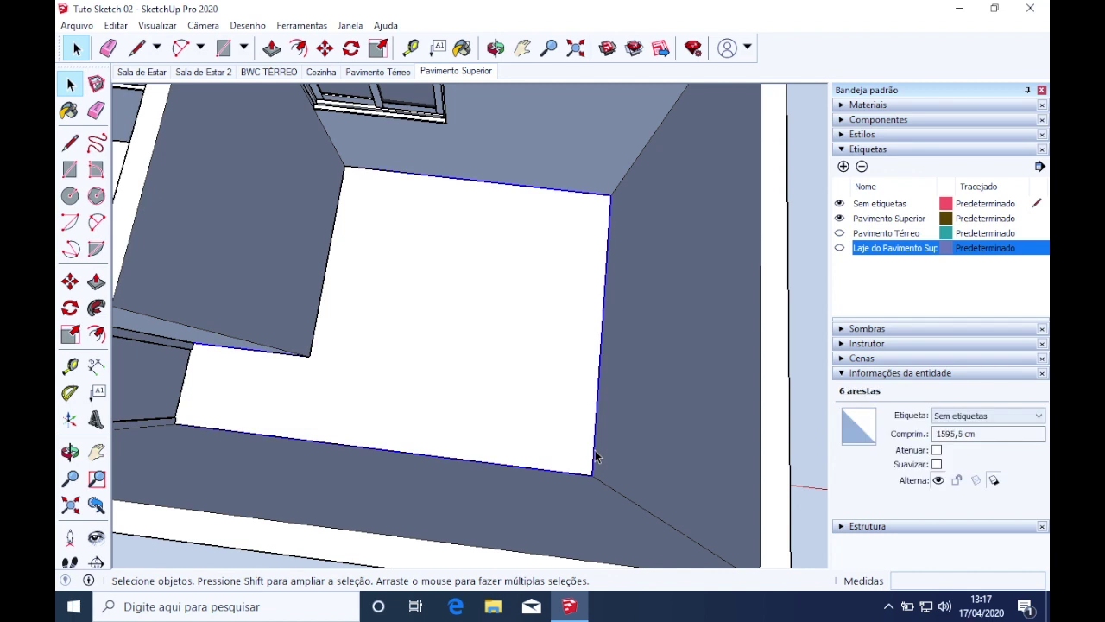
{"action": "right_click", "coordinate": [595, 457]}
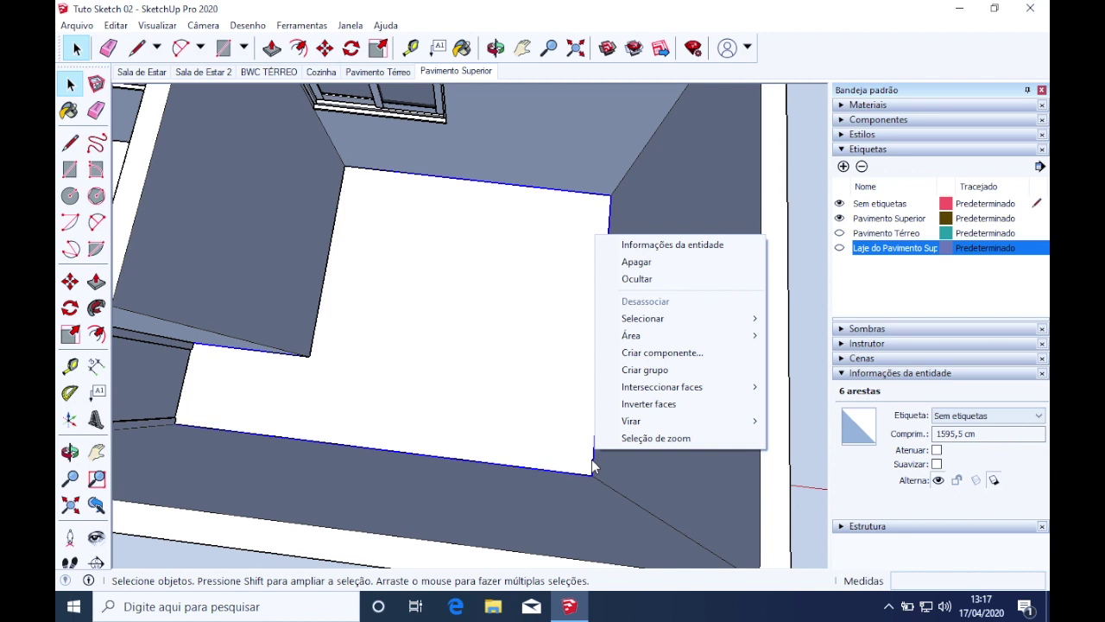
{"action": "left_click", "coordinate": [593, 464]}
{"action": "right_click", "coordinate": [604, 348]}
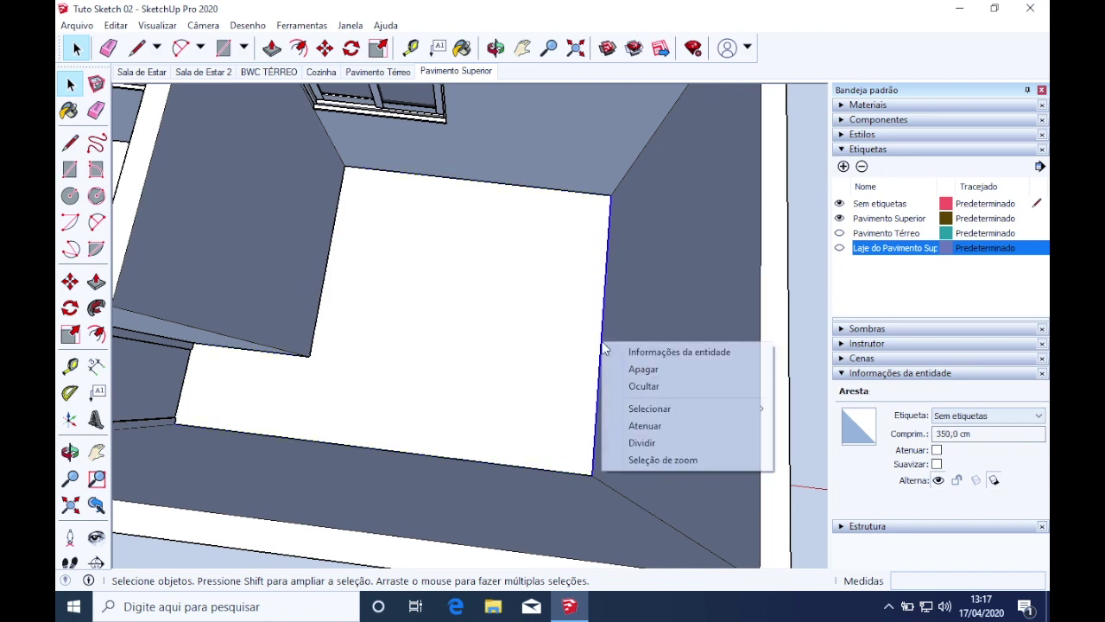
{"action": "key", "text": "Escape"}
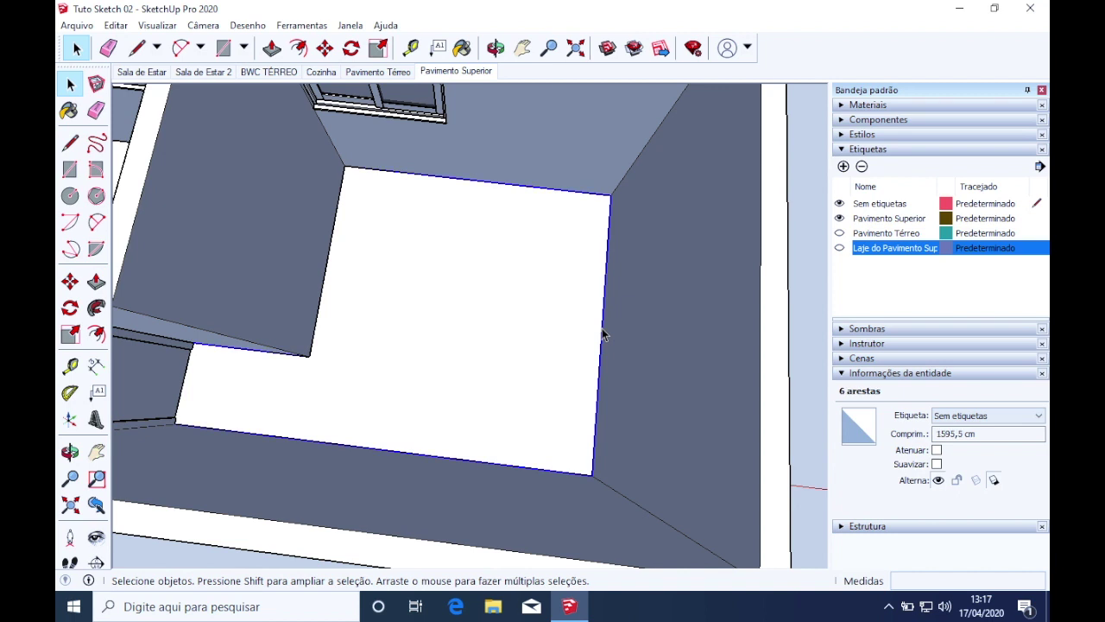
{"action": "right_click", "coordinate": [604, 335]}
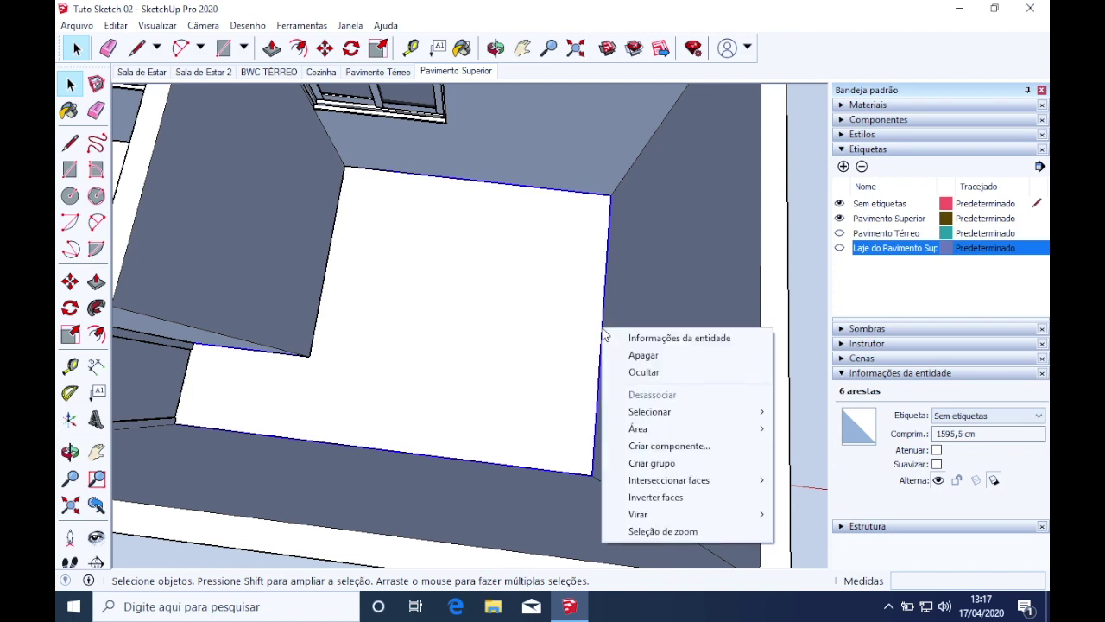
{"action": "left_click", "coordinate": [645, 463]}
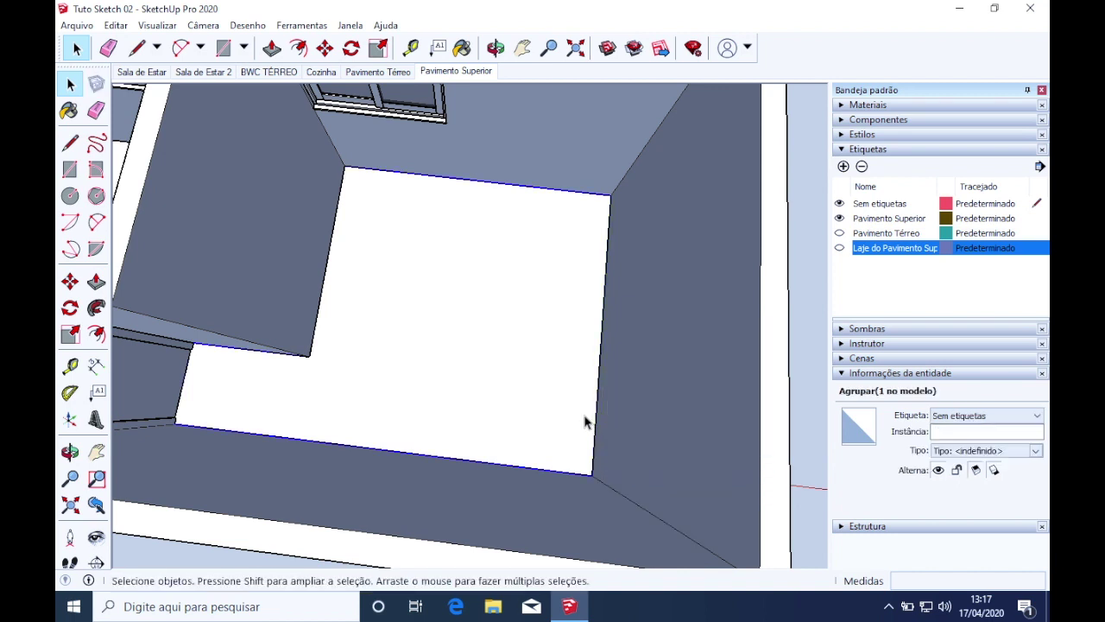
{"action": "double_click", "coordinate": [561, 479]}
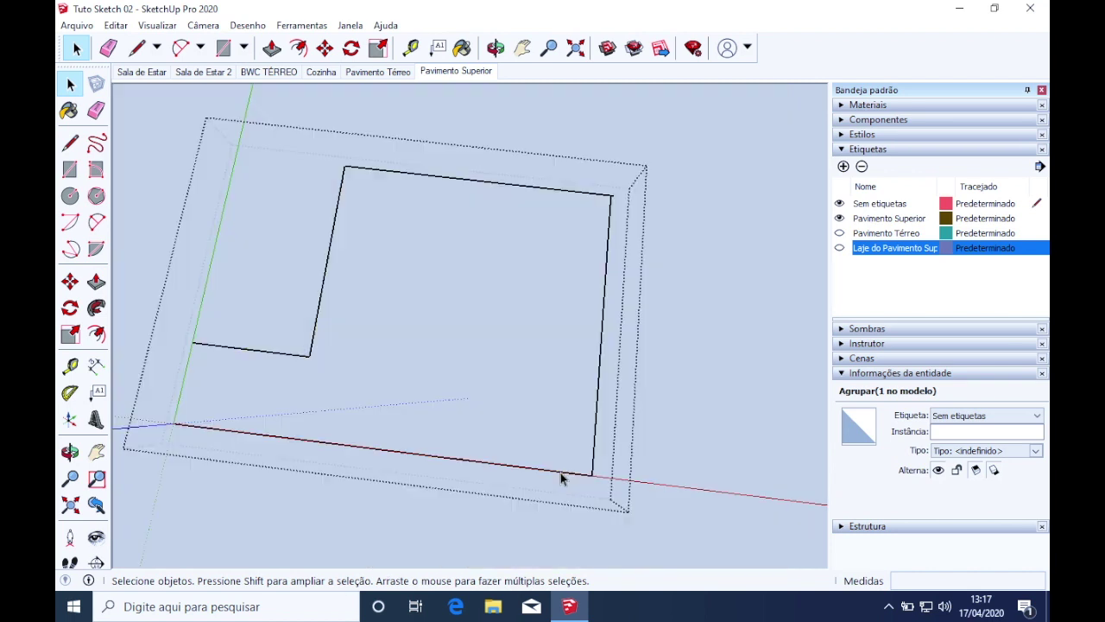
Draw a small upright 9 × 2 rectangle at the outline's corner
{"action": "middle_click_drag", "start_coordinate": [389, 443], "coordinate": [529, 472]}
{"action": "scroll", "coordinate": [404, 448], "scroll_direction": "up", "scroll_amount": 3}
{"action": "scroll", "coordinate": [404, 447], "scroll_direction": "up", "scroll_amount": 3}
{"action": "scroll", "coordinate": [482, 446], "scroll_direction": "down", "scroll_amount": 5}
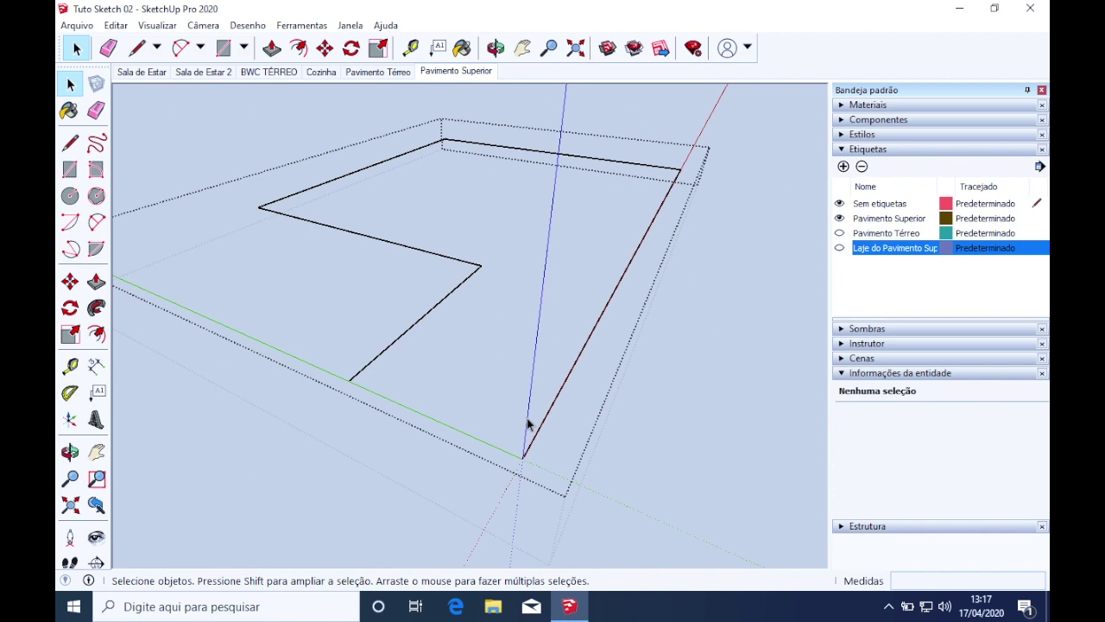
{"action": "middle_click_drag", "start_coordinate": [525, 424], "coordinate": [635, 379]}
{"action": "scroll", "coordinate": [735, 273], "scroll_direction": "up", "scroll_amount": 2}
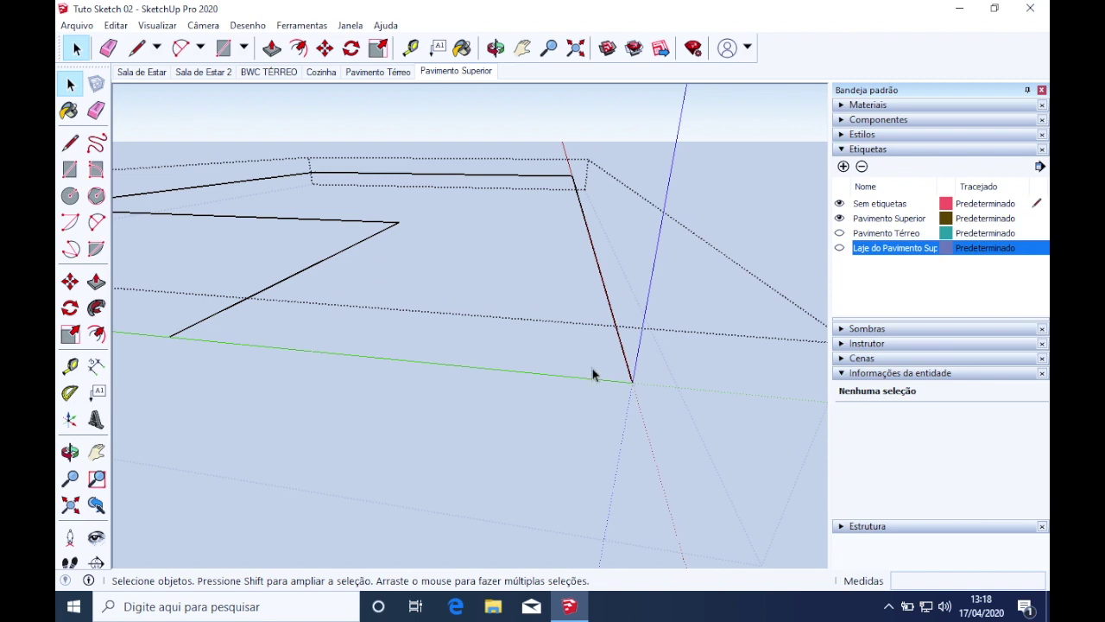
{"action": "left_click", "coordinate": [70, 169]}
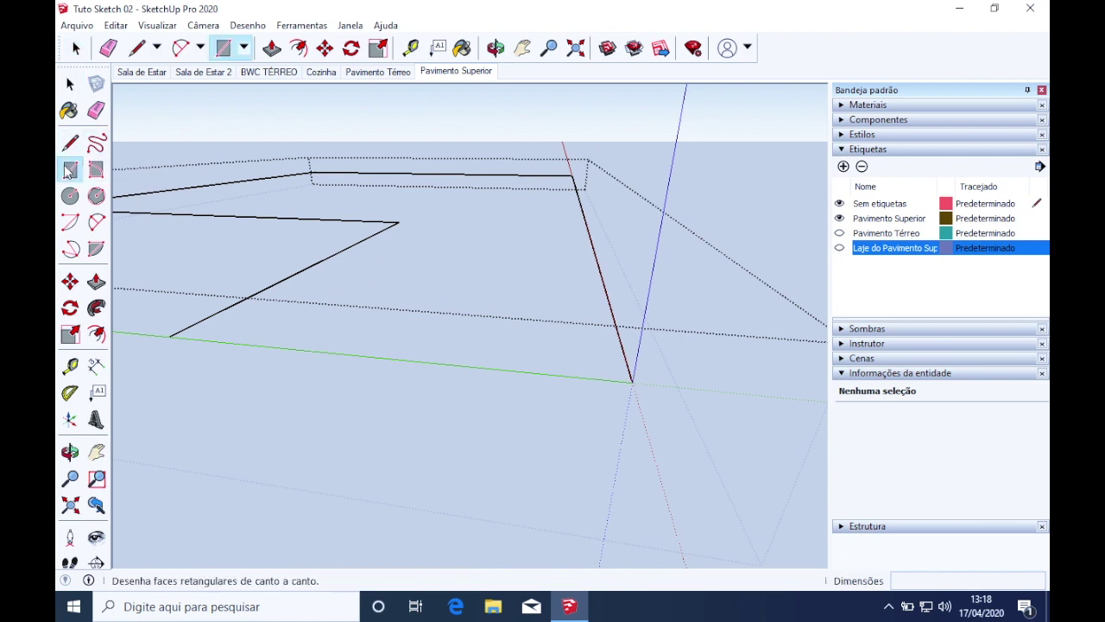
{"action": "left_click", "coordinate": [632, 381]}
{"action": "middle_click_drag", "start_coordinate": [629, 349], "coordinate": [596, 315]}
{"action": "scroll", "coordinate": [574, 149], "scroll_direction": "up", "scroll_amount": 2}
{"action": "scroll", "coordinate": [571, 149], "scroll_direction": "up", "scroll_amount": 2}
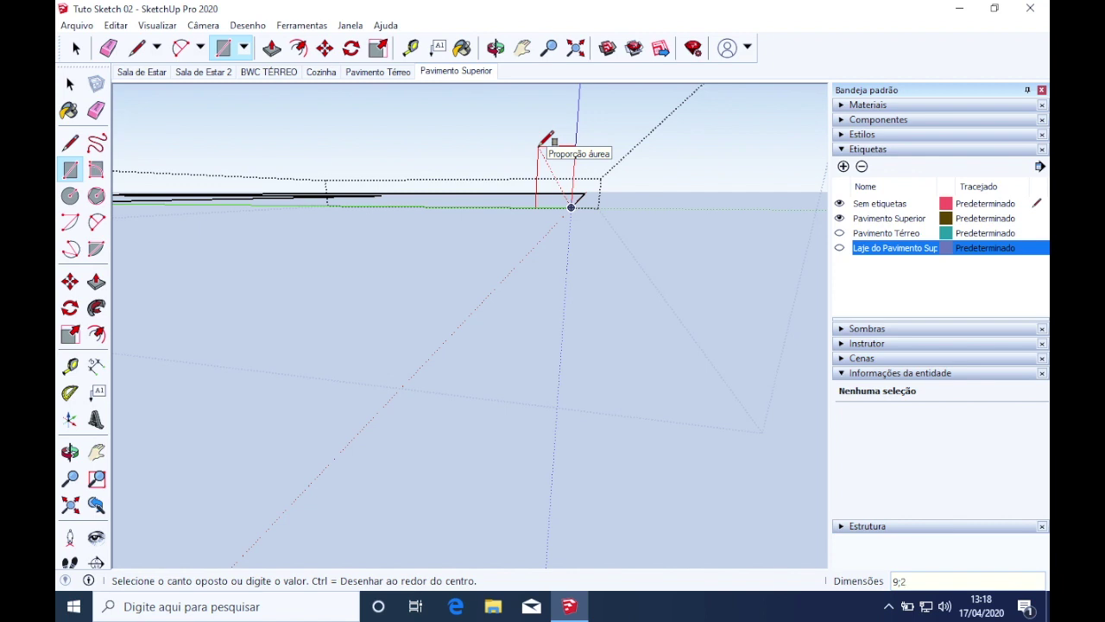
{"action": "key", "text": "Return"}
Select all six outline edges as the sweep path
{"action": "middle_click_drag", "start_coordinate": [525, 153], "coordinate": [526, 301]}
{"action": "scroll", "coordinate": [522, 226], "scroll_direction": "down", "scroll_amount": 2}
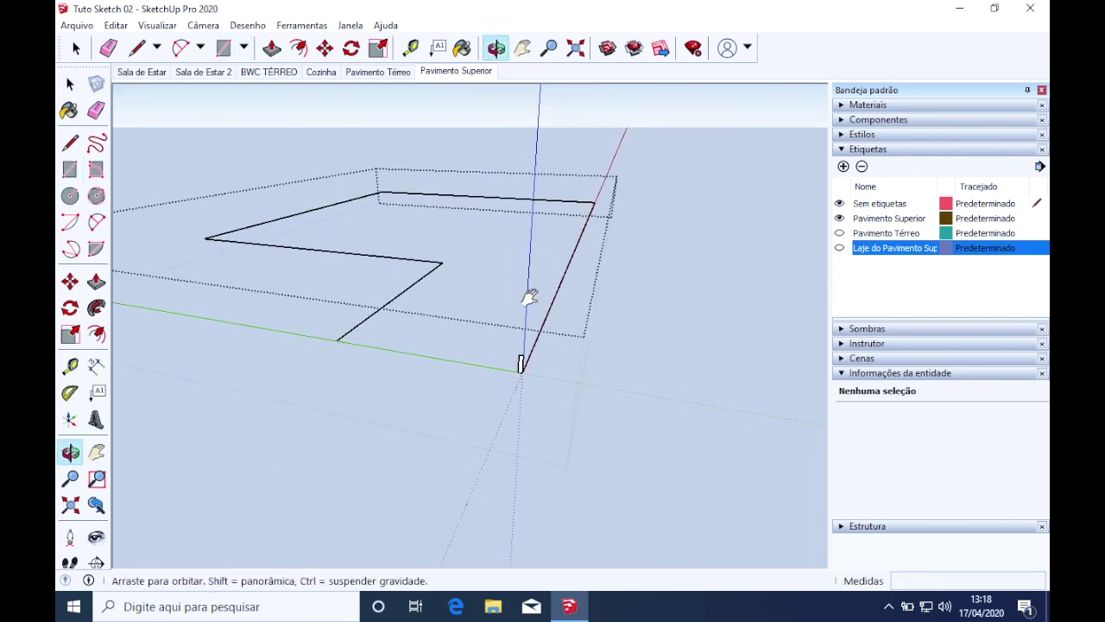
{"action": "left_click", "coordinate": [70, 83]}
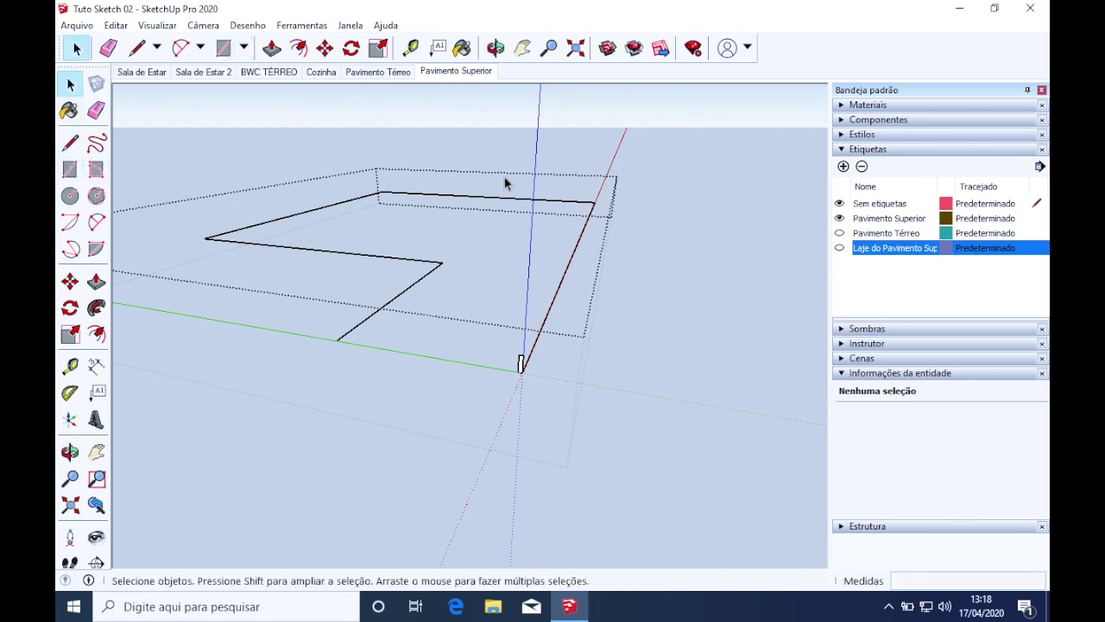
{"action": "left_click_drag", "start_coordinate": [195, 309], "coordinate": [194, 309]}
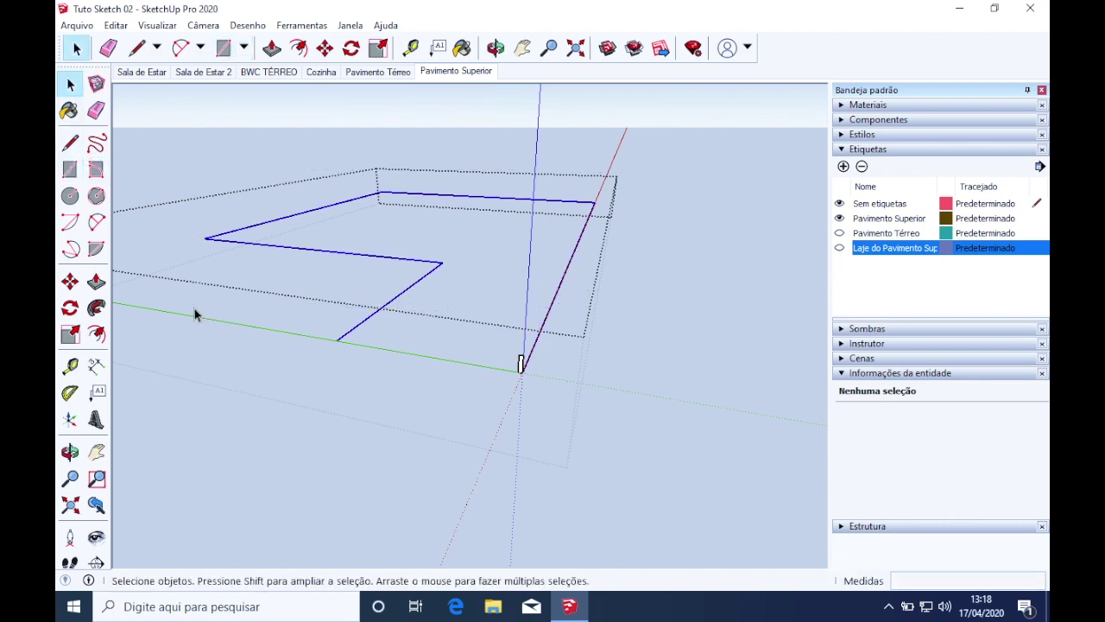
Try Follow Me on the rectangle profile and dismiss the incorrect-path warning
{"action": "left_click", "coordinate": [98, 309]}
{"action": "left_click", "coordinate": [521, 366]}
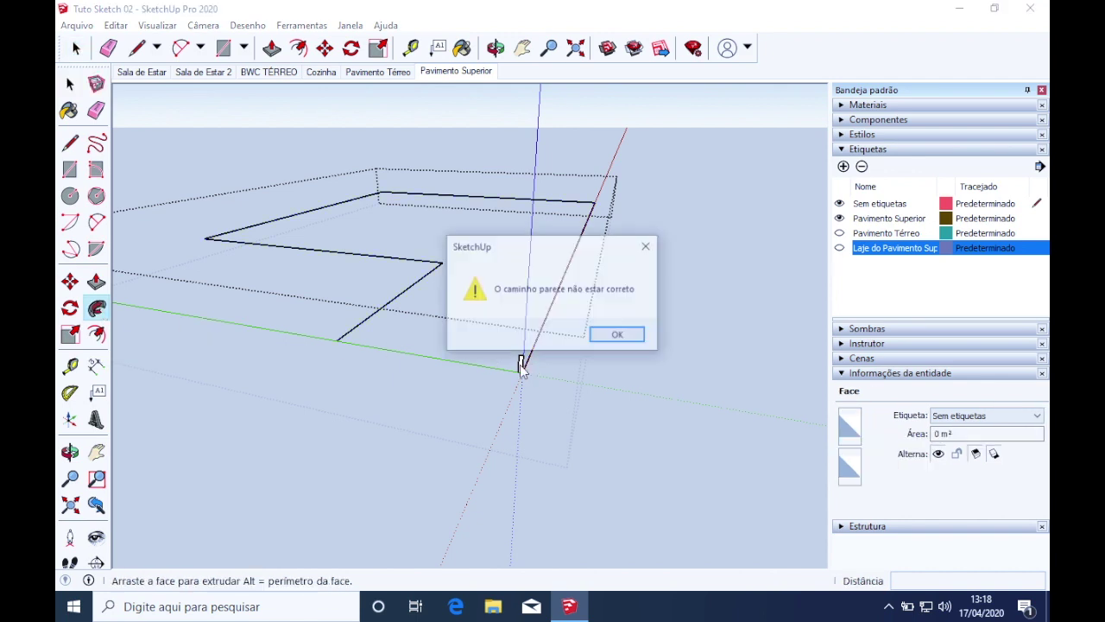
{"action": "left_click", "coordinate": [618, 336]}
{"action": "middle_click_drag", "start_coordinate": [547, 374], "coordinate": [382, 317]}
{"action": "scroll", "coordinate": [383, 317], "scroll_direction": "down", "scroll_amount": 4}
{"action": "scroll", "coordinate": [466, 127], "scroll_direction": "up", "scroll_amount": 4}
{"action": "scroll", "coordinate": [469, 128], "scroll_direction": "up", "scroll_amount": 5}
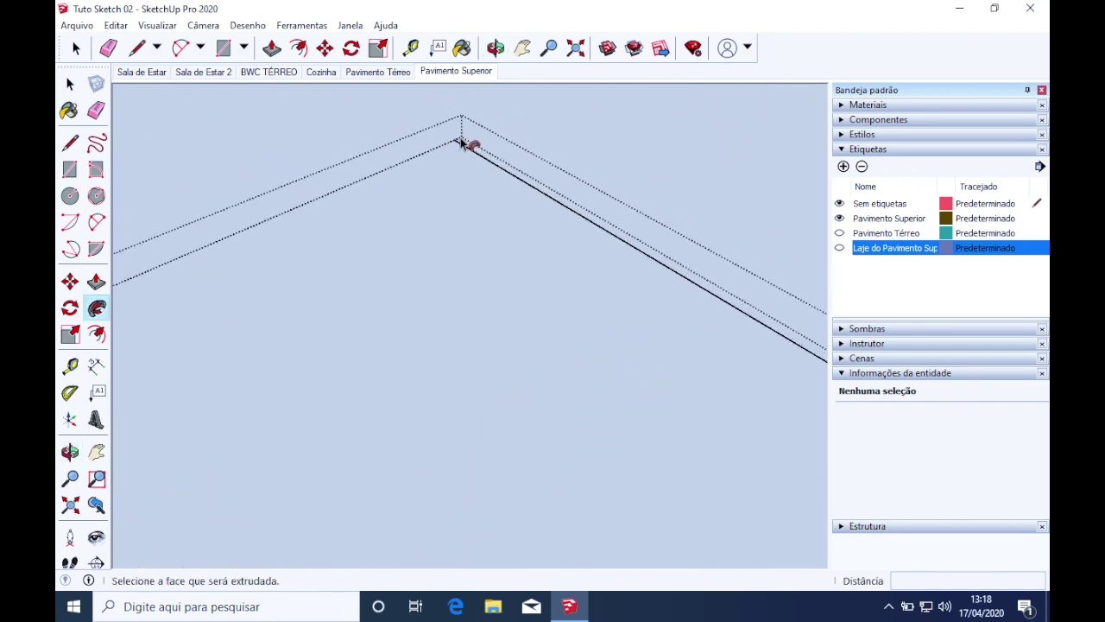
{"action": "middle_click_drag", "start_coordinate": [466, 171], "coordinate": [198, 173]}
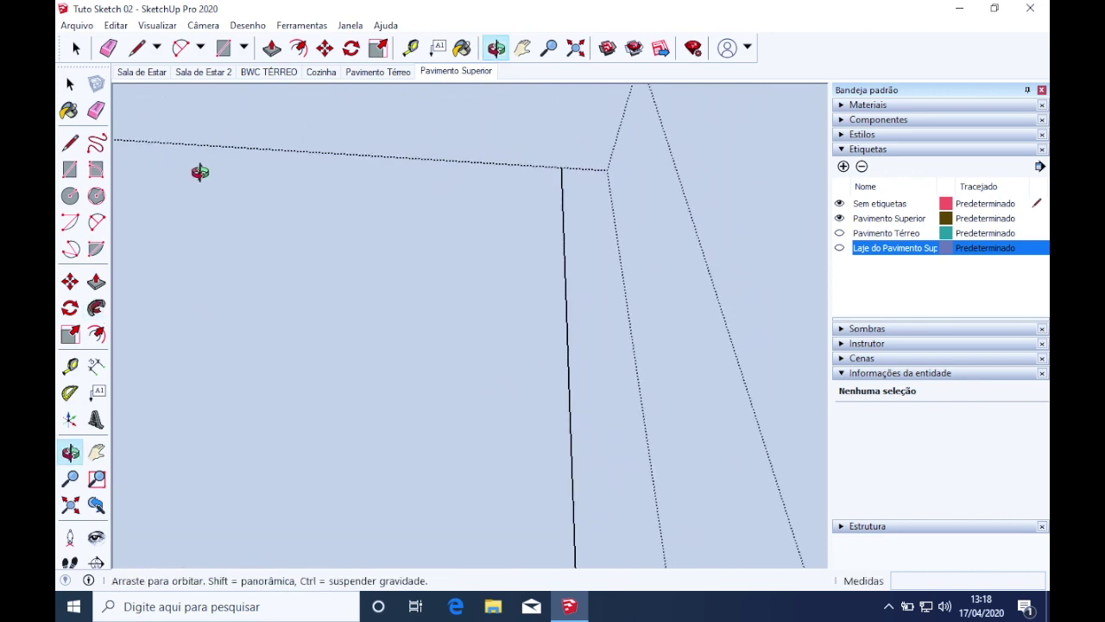
Erase the short stray edge near the outline corner
{"action": "key", "text": "e"}
{"action": "left_click", "coordinate": [591, 170]}
{"action": "scroll", "coordinate": [587, 161], "scroll_direction": "down", "scroll_amount": 10}
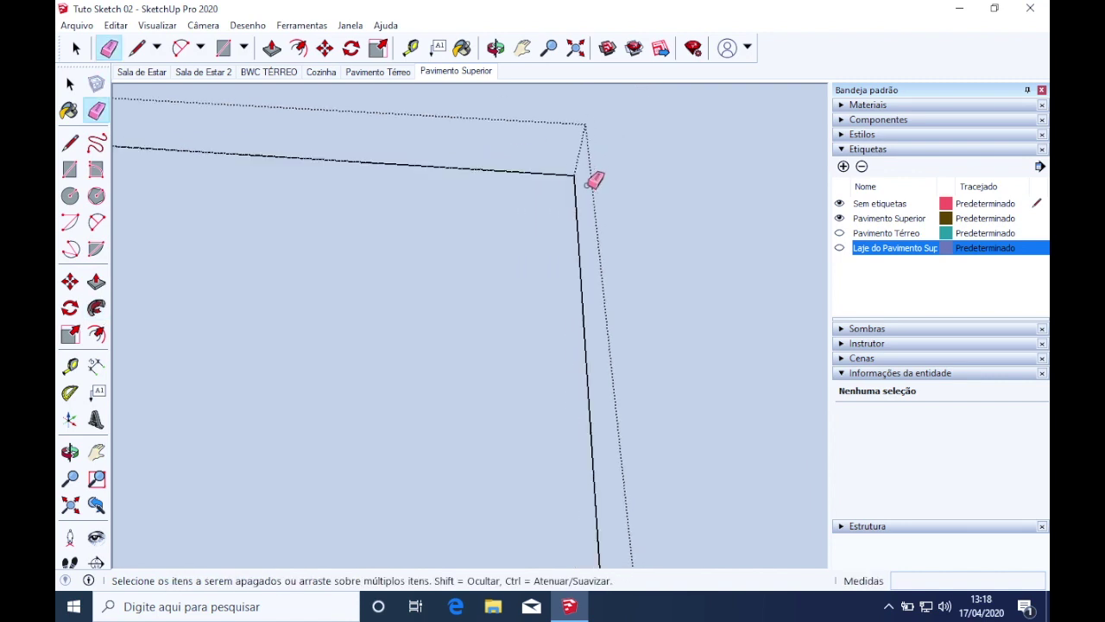
{"action": "scroll", "coordinate": [531, 247], "scroll_direction": "down", "scroll_amount": 2}
{"action": "scroll", "coordinate": [389, 270], "scroll_direction": "up", "scroll_amount": 6}
{"action": "scroll", "coordinate": [403, 222], "scroll_direction": "down", "scroll_amount": 4}
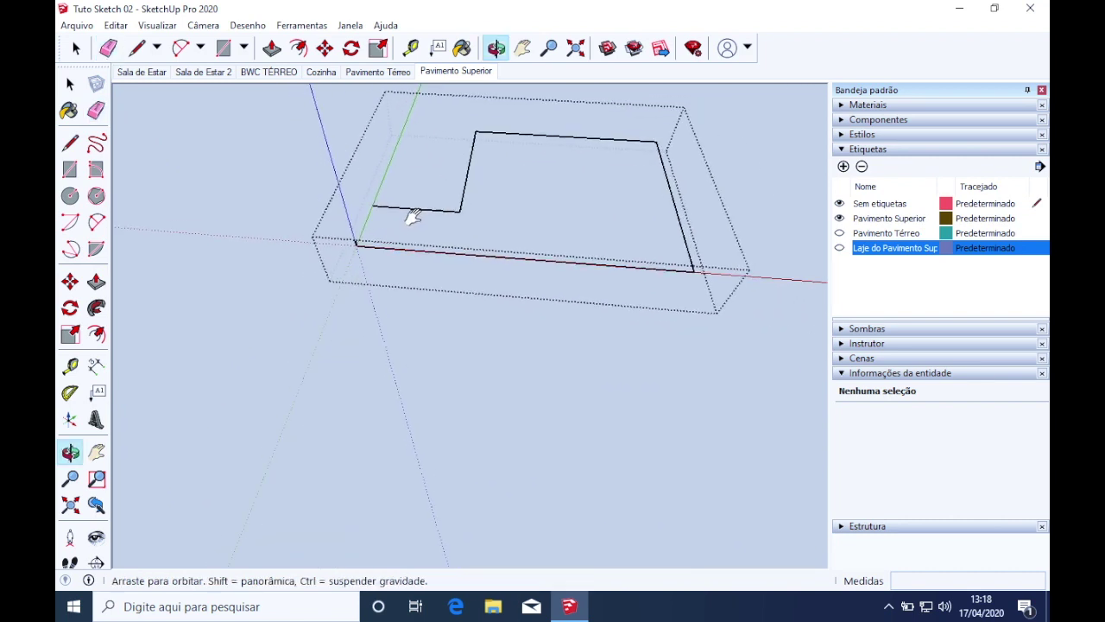
Sweep the profile around the floor outline with Follow Me into a thin 0,03 m³ baseboard
{"action": "left_click", "coordinate": [70, 84]}
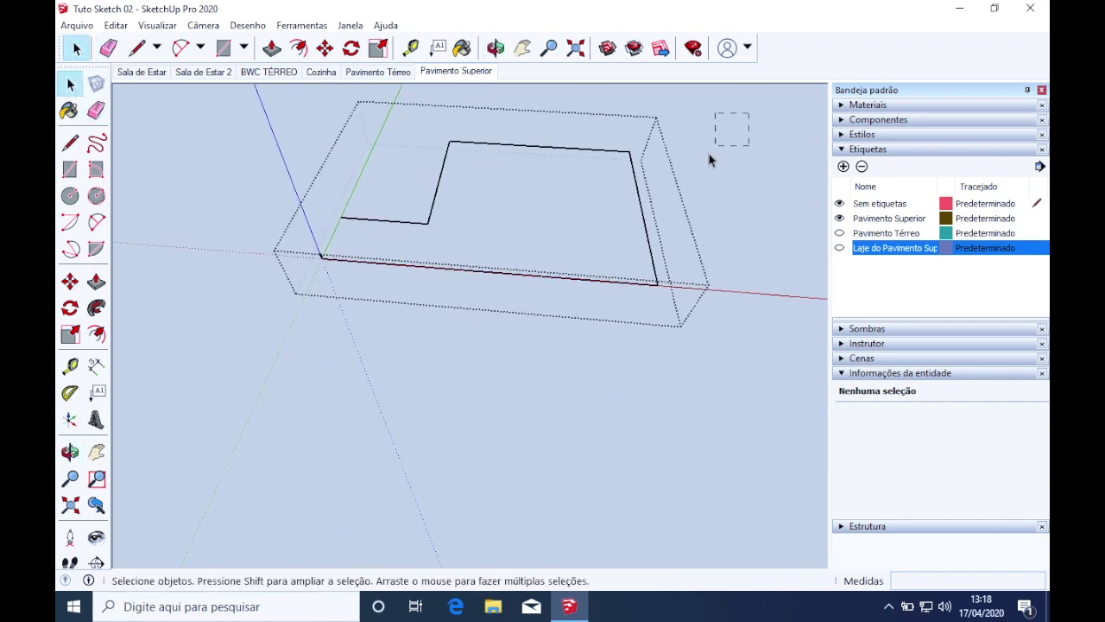
{"action": "scroll", "coordinate": [331, 232], "scroll_direction": "up", "scroll_amount": 6}
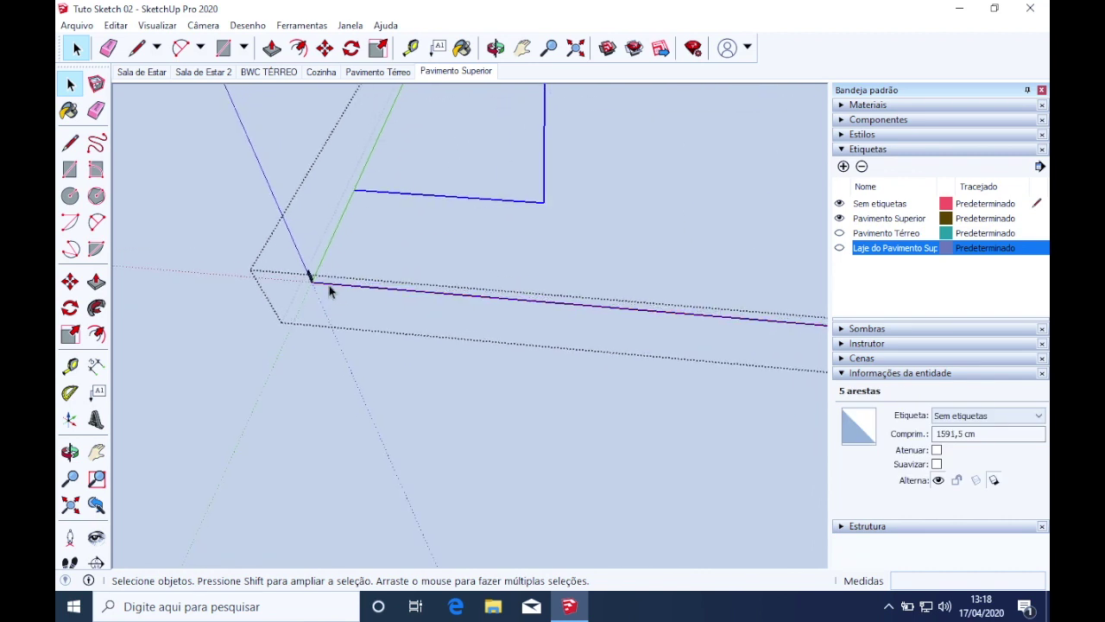
{"action": "middle_click_drag", "start_coordinate": [316, 268], "coordinate": [664, 267]}
{"action": "scroll", "coordinate": [716, 264], "scroll_direction": "up", "scroll_amount": 5}
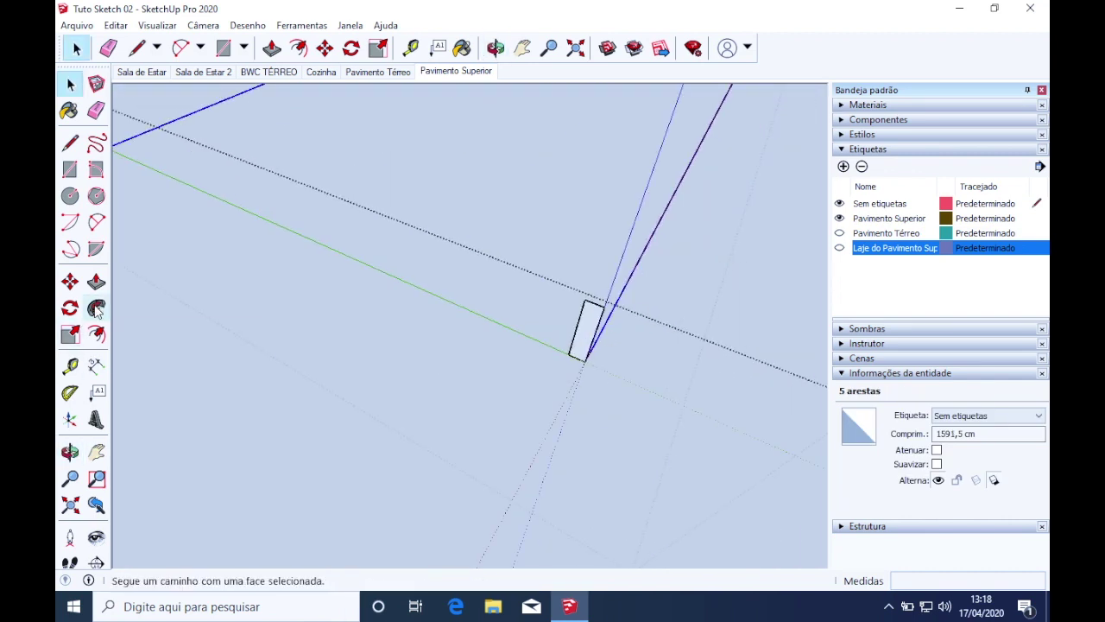
{"action": "left_click", "coordinate": [96, 307]}
{"action": "left_click_drag", "start_coordinate": [585, 333], "coordinate": [274, 183]}
{"action": "left_click", "coordinate": [70, 84]}
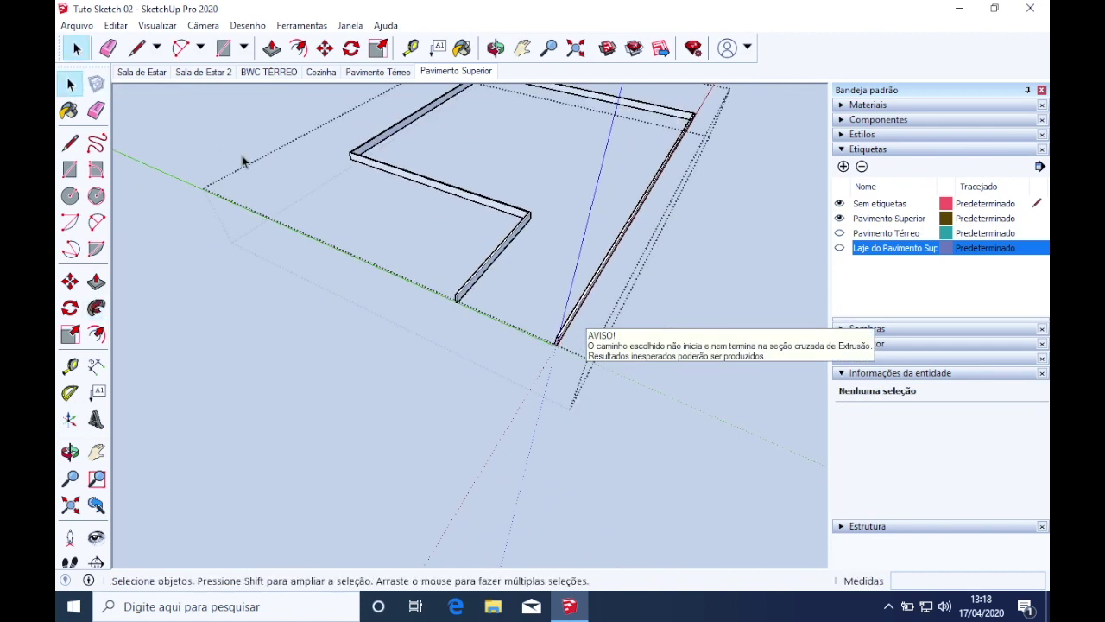
{"action": "scroll", "coordinate": [419, 257], "scroll_direction": "up", "scroll_amount": 5}
{"action": "middle_click_drag", "start_coordinate": [657, 257], "coordinate": [407, 177]}
{"action": "scroll", "coordinate": [406, 178], "scroll_direction": "up", "scroll_amount": 3}
{"action": "scroll", "coordinate": [558, 348], "scroll_direction": "down", "scroll_amount": 3}
{"action": "mouse_move", "coordinate": [558, 348]}
{"action": "middle_mouse_down"}
{"action": "mouse_move", "coordinate": [700, 412]}
{"action": "mouse_move", "coordinate": [646, 377]}
{"action": "mouse_move", "coordinate": [569, 360]}
{"action": "middle_mouse_up"}
{"action": "middle_click_drag", "start_coordinate": [466, 301], "coordinate": [521, 296]}
{"action": "left_click", "coordinate": [532, 290]}
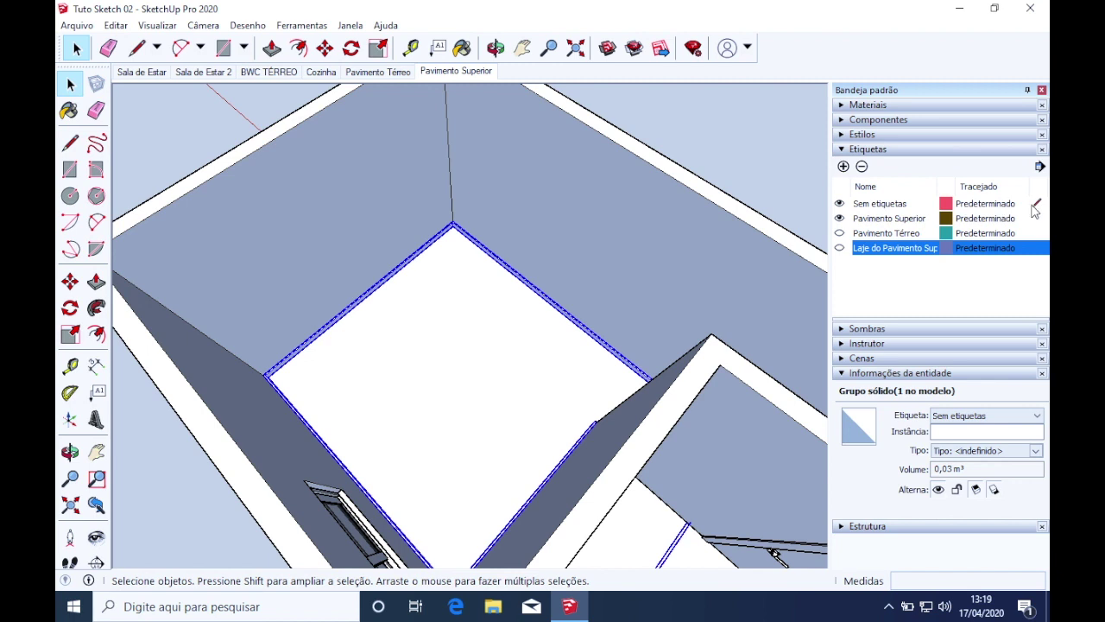
{"action": "scroll", "coordinate": [680, 233], "scroll_direction": "down", "scroll_amount": 2}
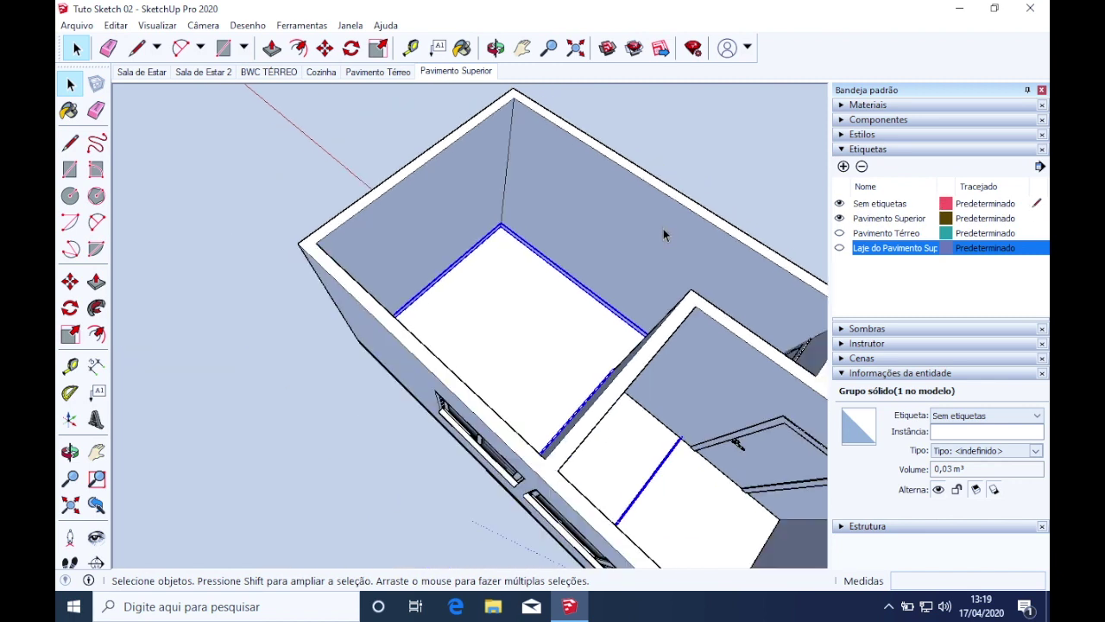
{"action": "middle_click_drag", "start_coordinate": [710, 176], "coordinate": [272, 443]}
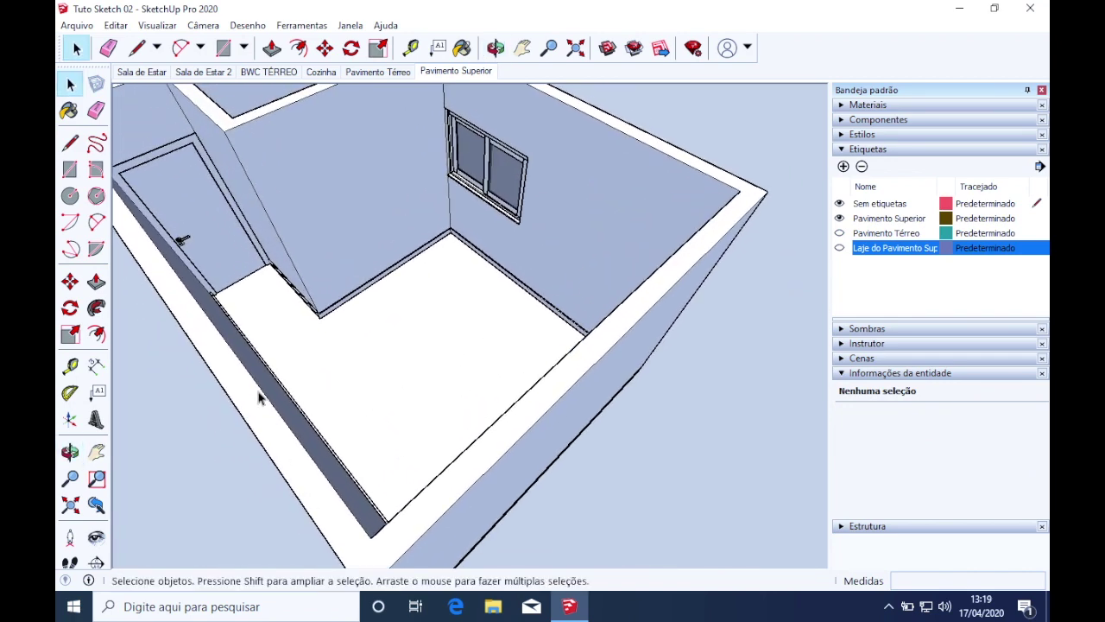
{"action": "scroll", "coordinate": [217, 321], "scroll_direction": "up", "scroll_amount": 2}
{"action": "scroll", "coordinate": [217, 321], "scroll_direction": "down", "scroll_amount": 2}
{"action": "middle_click_drag", "start_coordinate": [220, 320], "coordinate": [595, 441]}
{"action": "scroll", "coordinate": [609, 380], "scroll_direction": "up", "scroll_amount": 3}
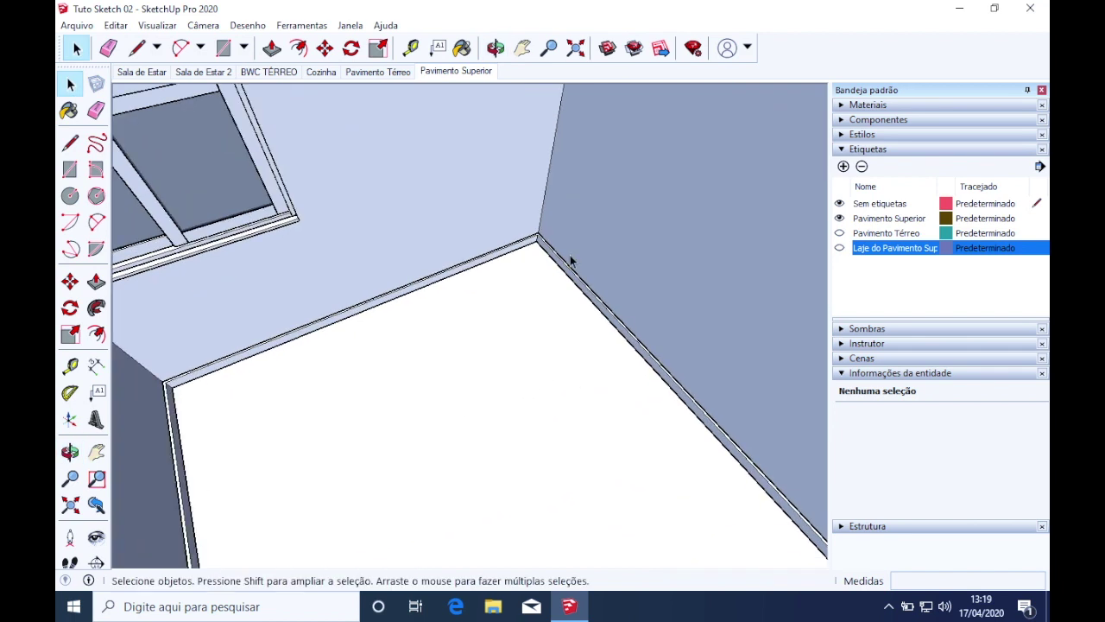
{"action": "scroll", "coordinate": [537, 291], "scroll_direction": "down", "scroll_amount": 4}
{"action": "scroll", "coordinate": [544, 315], "scroll_direction": "up", "scroll_amount": 5}
{"action": "middle_click_drag", "start_coordinate": [539, 371], "coordinate": [607, 360]}
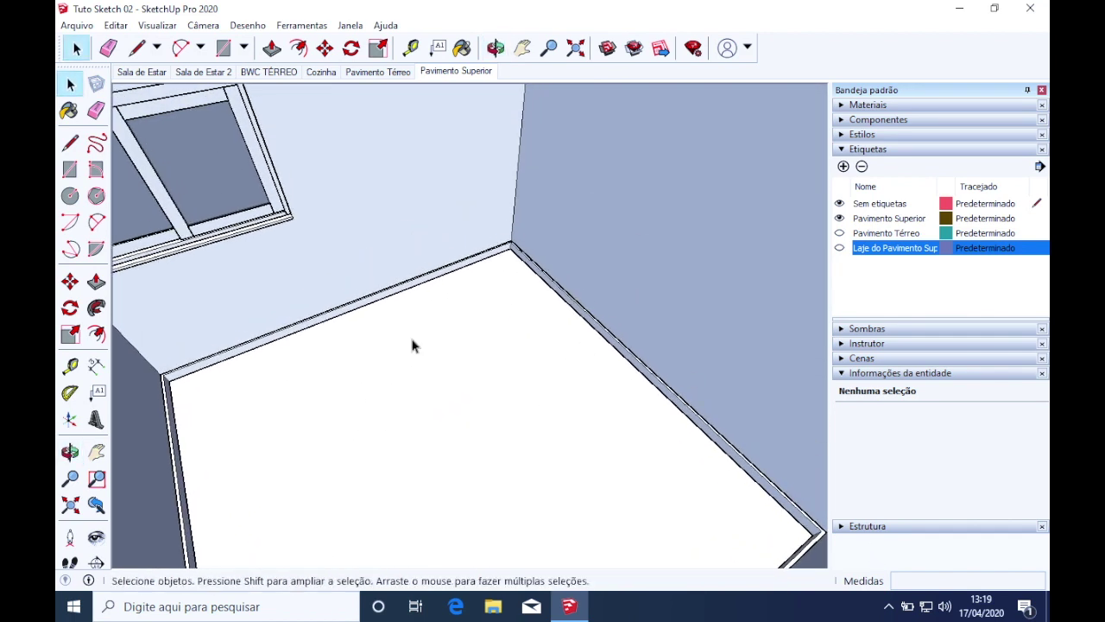
{"action": "scroll", "coordinate": [231, 393], "scroll_direction": "down", "scroll_amount": 1}
{"action": "middle_click_drag", "start_coordinate": [252, 382], "coordinate": [483, 316]}
{"action": "scroll", "coordinate": [336, 425], "scroll_direction": "down", "scroll_amount": 2}
{"action": "scroll", "coordinate": [336, 423], "scroll_direction": "up", "scroll_amount": 3}
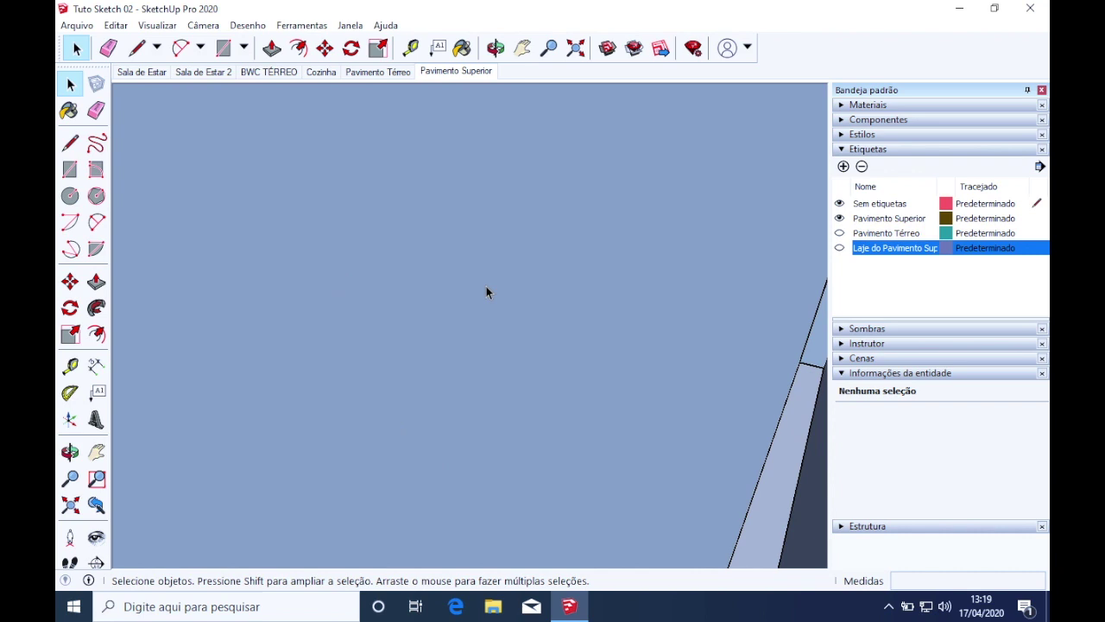
{"action": "scroll", "coordinate": [465, 158], "scroll_direction": "up", "scroll_amount": 3}
{"action": "scroll", "coordinate": [464, 158], "scroll_direction": "up", "scroll_amount": 2}
{"action": "middle_click_drag", "start_coordinate": [461, 181], "coordinate": [464, 353]}
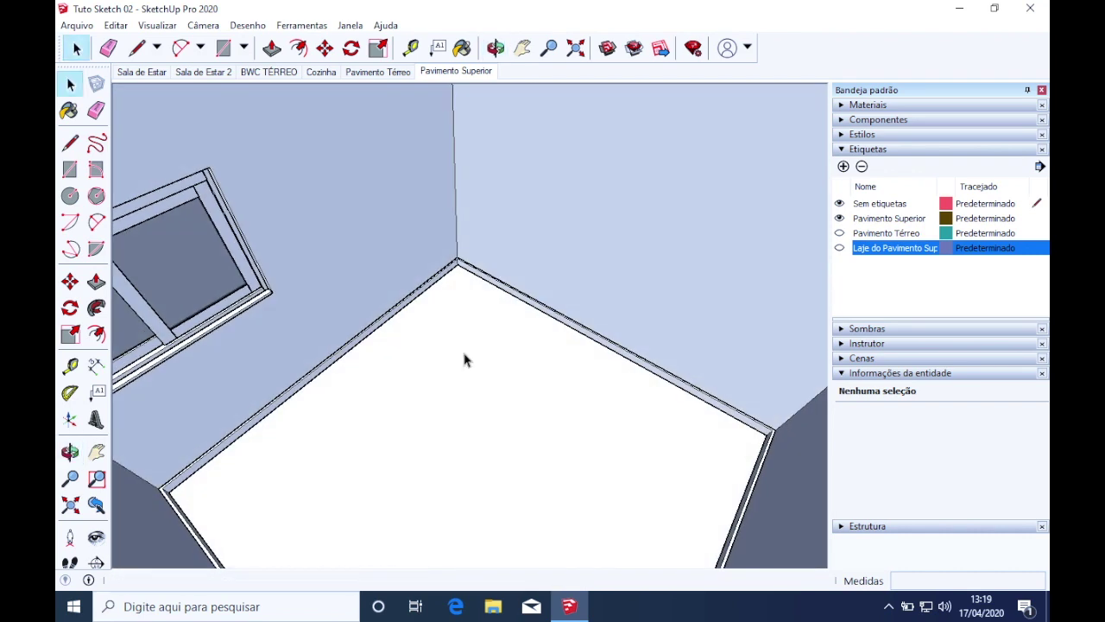
{"action": "scroll", "coordinate": [465, 356], "scroll_direction": "down", "scroll_amount": 3}
{"action": "left_click", "coordinate": [483, 410]}
{"action": "scroll", "coordinate": [494, 411], "scroll_direction": "up", "scroll_amount": 3}
{"action": "middle_click_drag", "start_coordinate": [486, 275], "coordinate": [381, 374]}
{"action": "scroll", "coordinate": [440, 359], "scroll_direction": "down", "scroll_amount": 3}
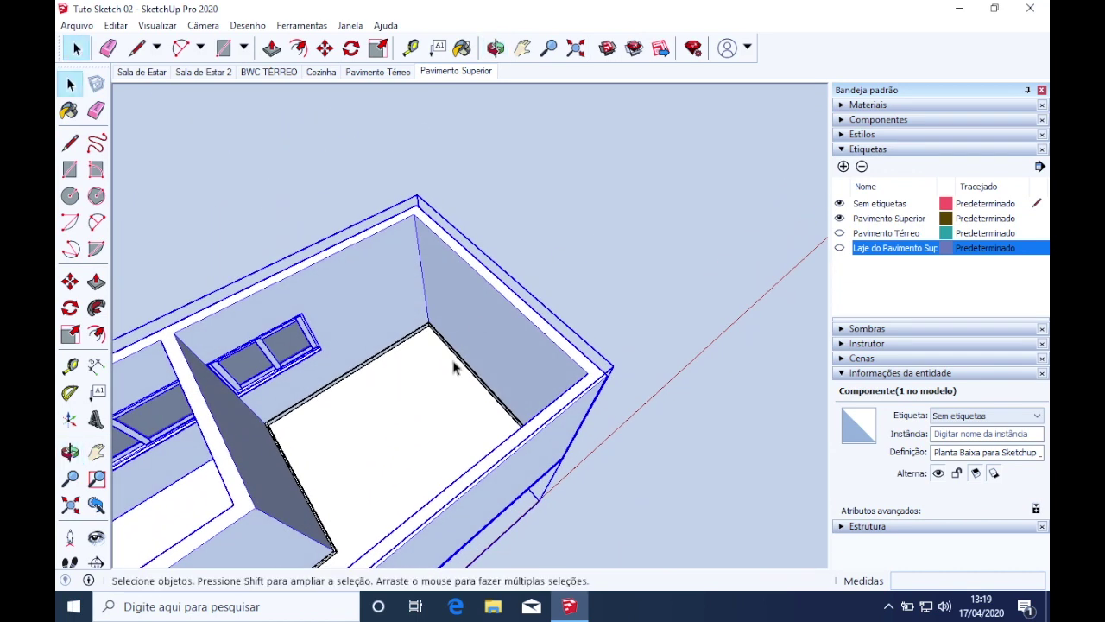
Open 3D Warehouse, start signing in, and shrink and move the sign-in window
{"action": "left_click", "coordinate": [608, 50]}
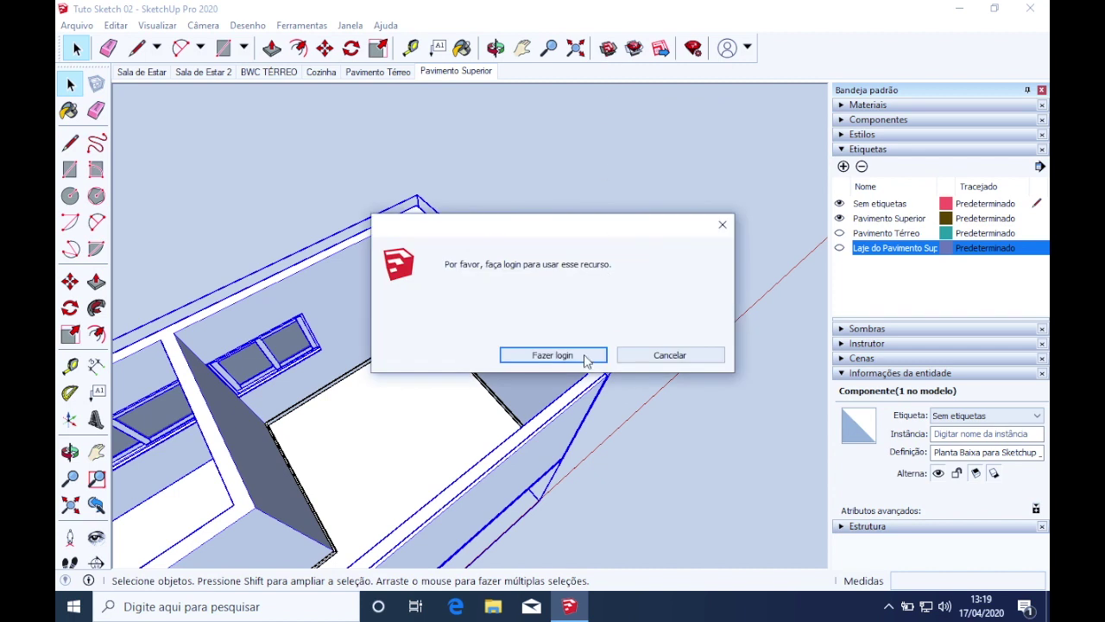
{"action": "left_click", "coordinate": [585, 357]}
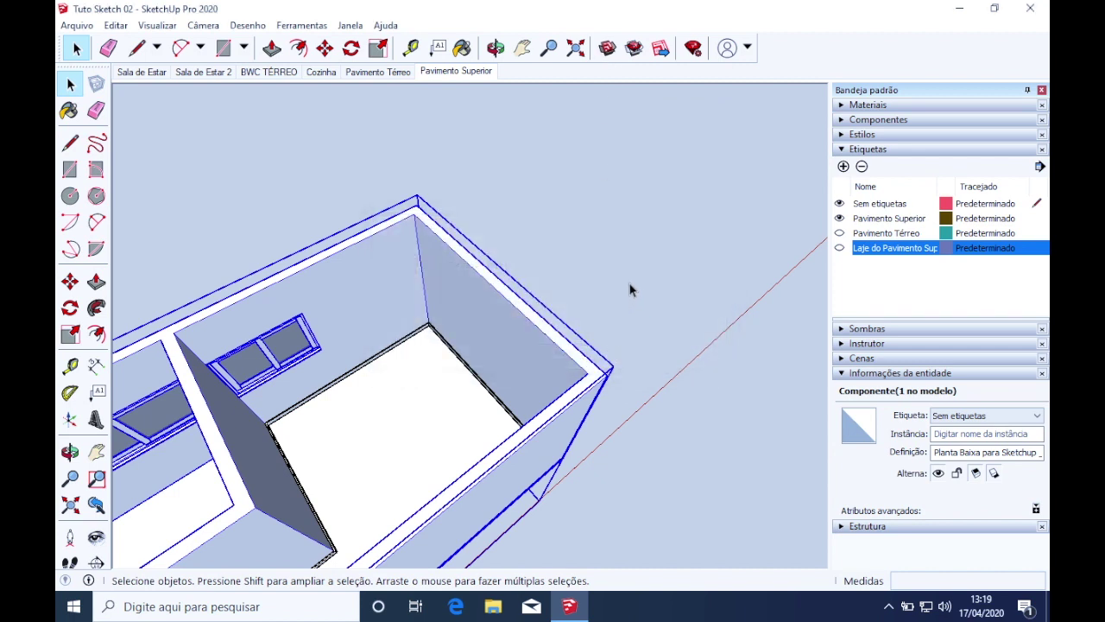
{"action": "left_click", "coordinate": [618, 228]}
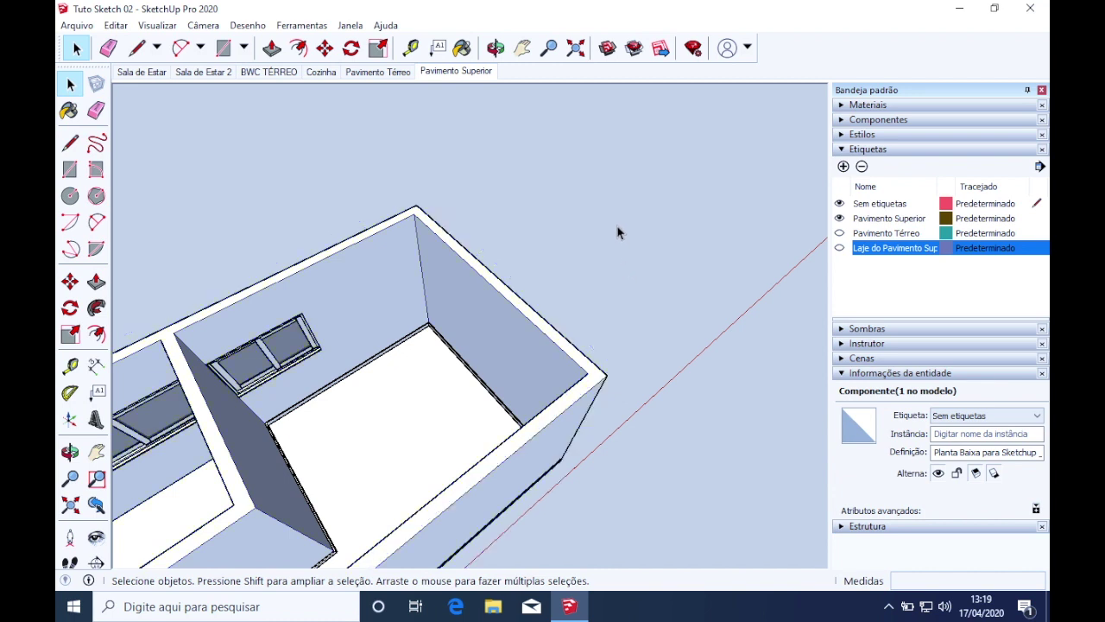
{"action": "scroll", "coordinate": [410, 374], "scroll_direction": "up", "scroll_amount": 2}
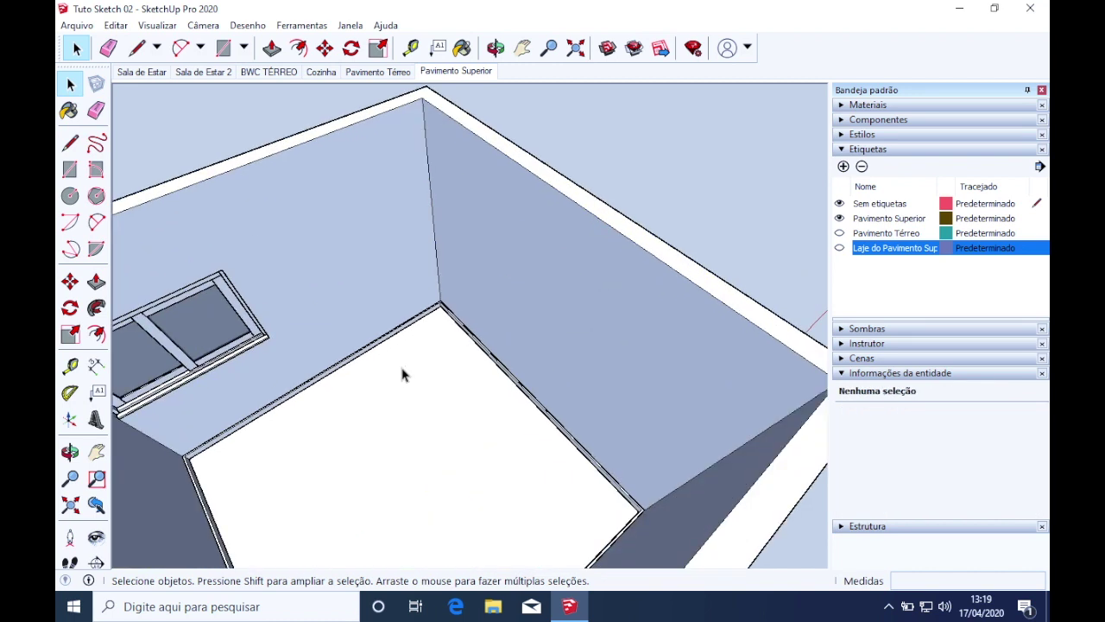
{"action": "scroll", "coordinate": [402, 374], "scroll_direction": "down", "scroll_amount": 3}
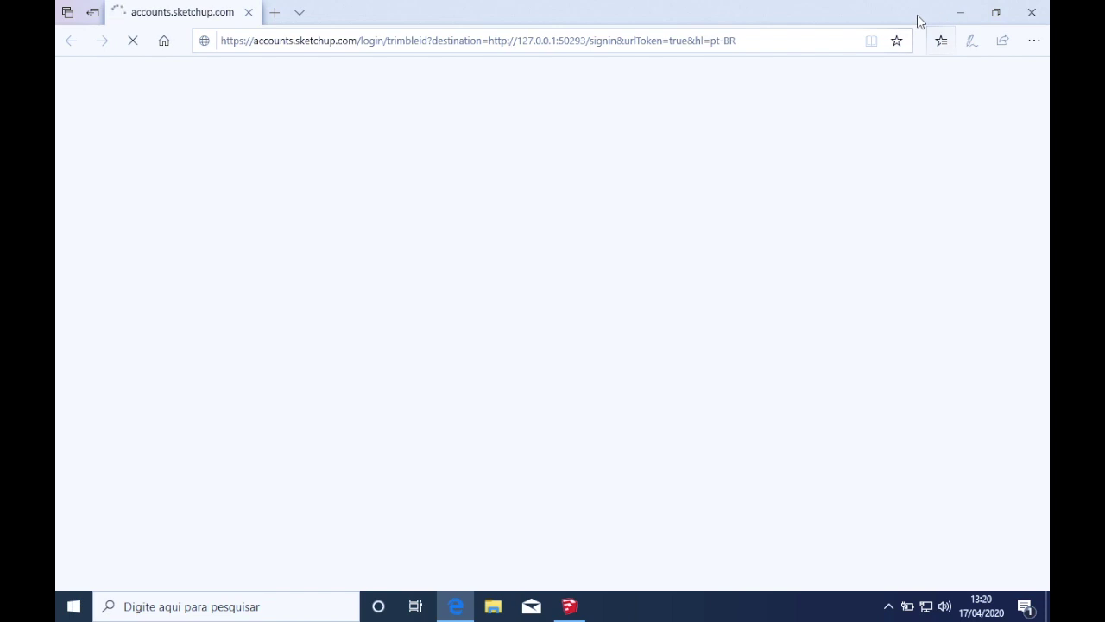
{"action": "left_click", "coordinate": [993, 13]}
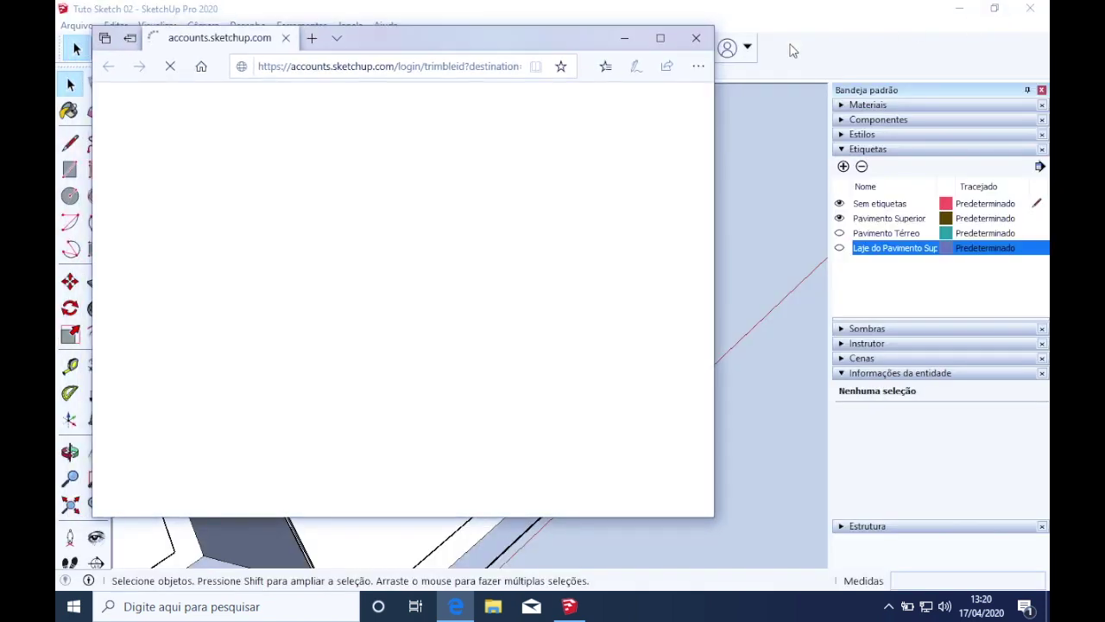
{"action": "mouse_move", "coordinate": [580, 46]}
{"action": "left_mouse_down"}
{"action": "mouse_move", "coordinate": [686, 177]}
{"action": "mouse_move", "coordinate": [845, 82]}
{"action": "mouse_move", "coordinate": [813, 68]}
{"action": "left_mouse_up"}
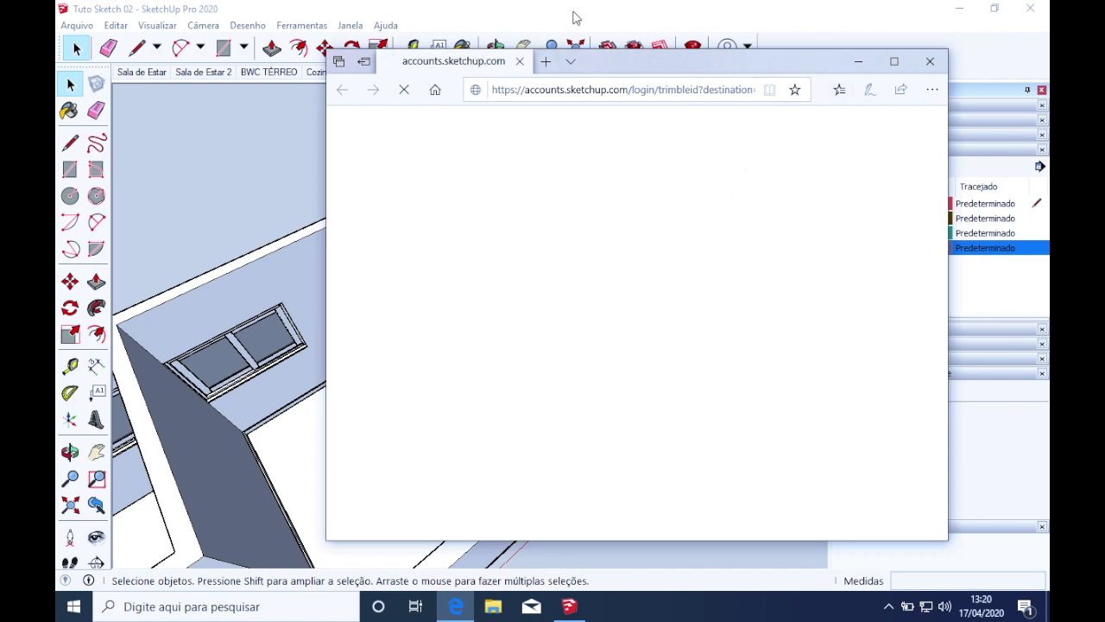
Switch between the house model and the sign-in page
{"action": "left_click", "coordinate": [574, 12]}
{"action": "scroll", "coordinate": [357, 487], "scroll_direction": "up", "scroll_amount": 2}
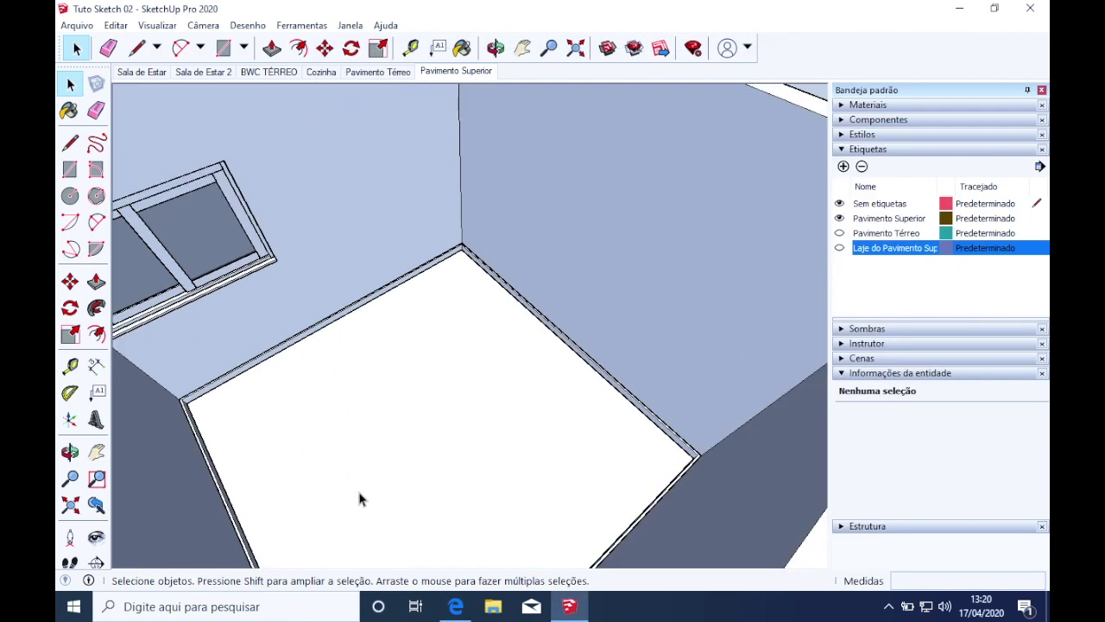
{"action": "scroll", "coordinate": [380, 468], "scroll_direction": "down", "scroll_amount": 1}
{"action": "mouse_move", "coordinate": [383, 467]}
{"action": "middle_mouse_down"}
{"action": "mouse_move", "coordinate": [389, 454]}
{"action": "mouse_move", "coordinate": [516, 421]}
{"action": "middle_mouse_up"}
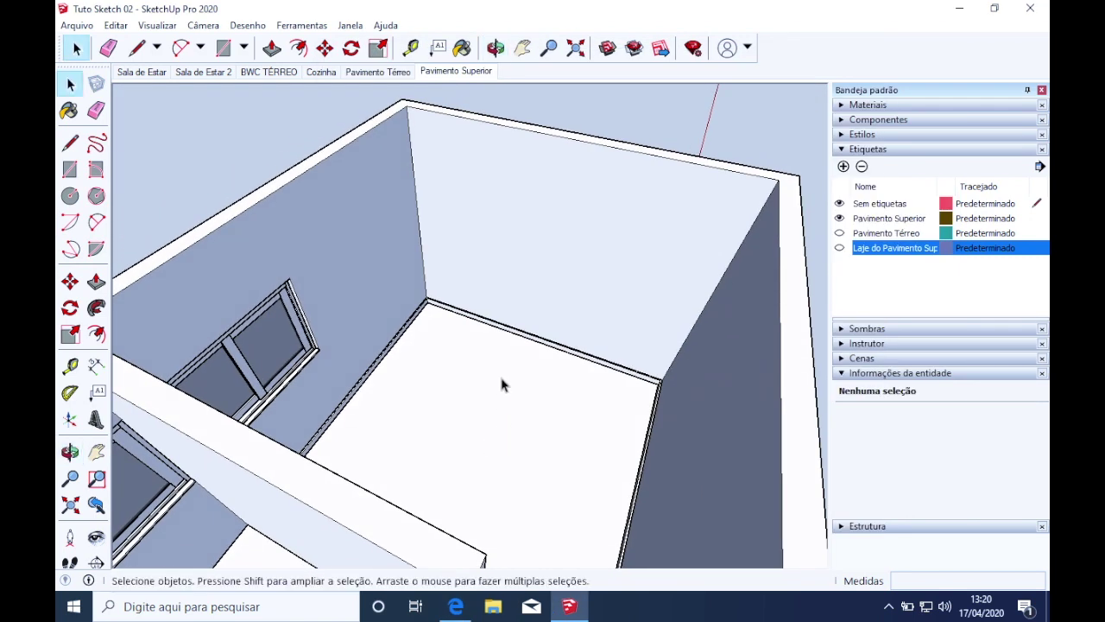
{"action": "left_click", "coordinate": [569, 606]}
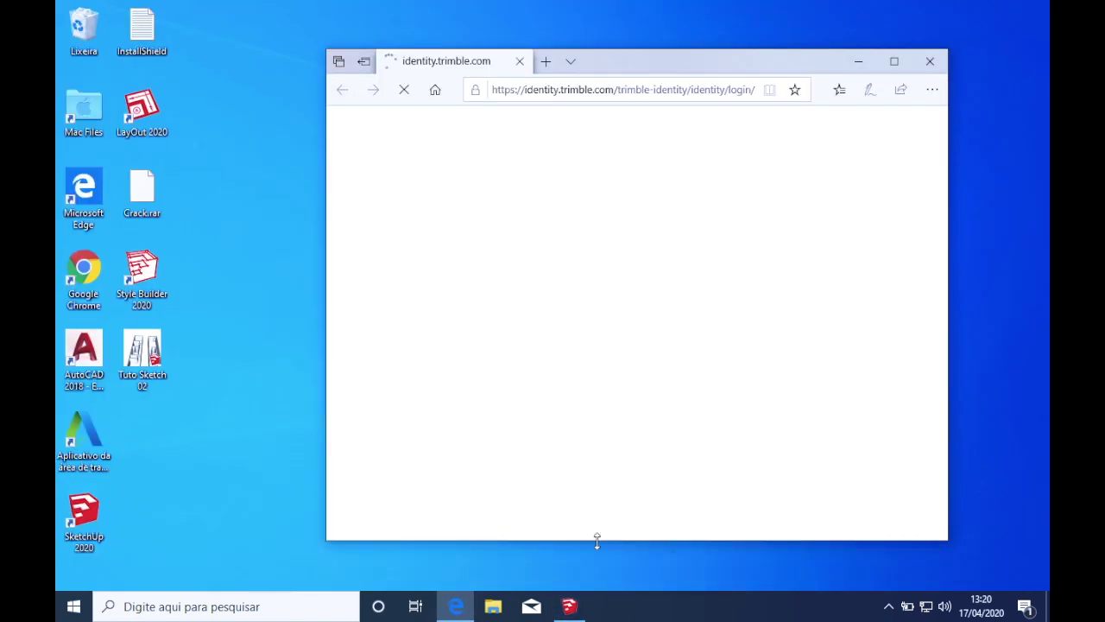
{"action": "left_click", "coordinate": [570, 606]}
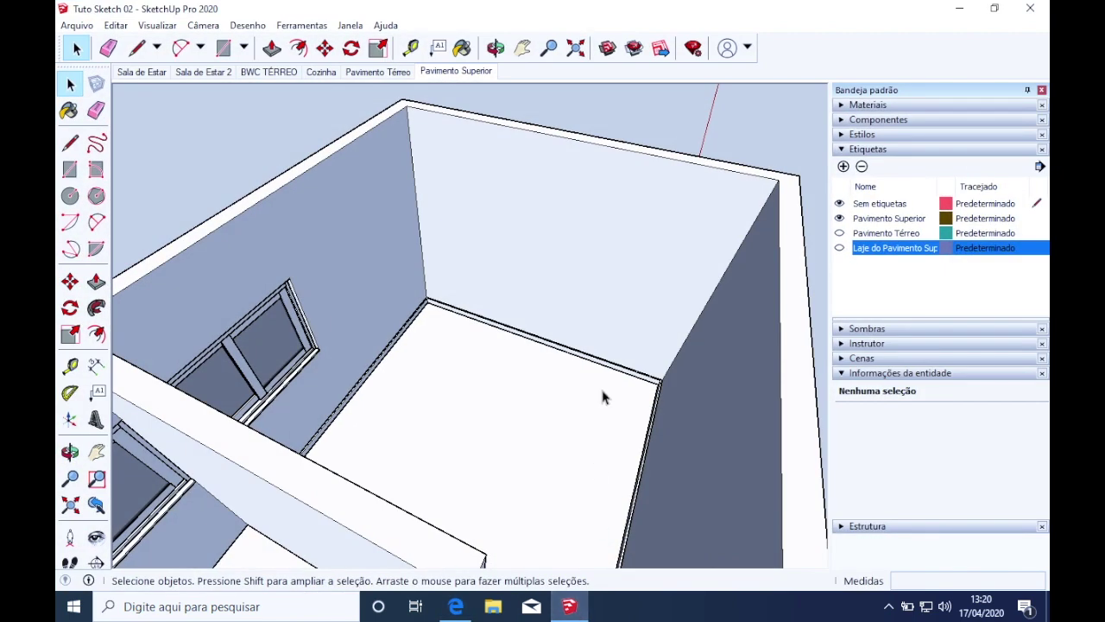
Orbit around the upper-floor bedroom to view its window wall and other sides
{"action": "scroll", "coordinate": [602, 397], "scroll_direction": "up", "scroll_amount": 2}
{"action": "middle_click_drag", "start_coordinate": [601, 397], "coordinate": [499, 430]}
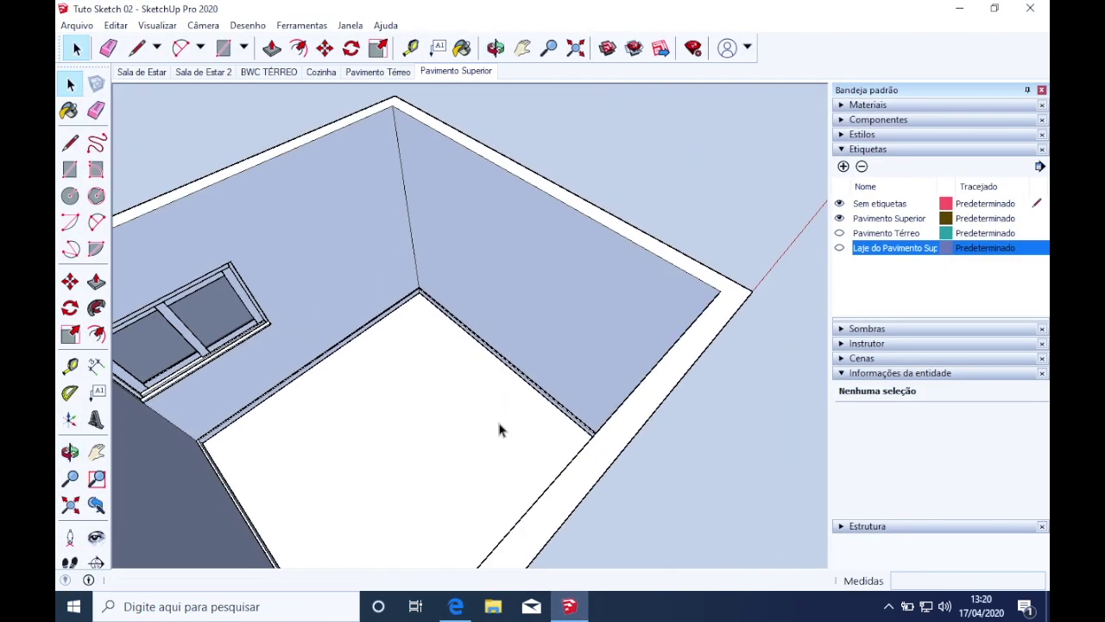
{"action": "scroll", "coordinate": [343, 415], "scroll_direction": "up", "scroll_amount": 3}
{"action": "middle_click_drag", "start_coordinate": [371, 409], "coordinate": [267, 388]}
{"action": "scroll", "coordinate": [428, 390], "scroll_direction": "down", "scroll_amount": 3}
{"action": "scroll", "coordinate": [436, 419], "scroll_direction": "up", "scroll_amount": 3}
{"action": "middle_click_drag", "start_coordinate": [429, 385], "coordinate": [353, 395]}
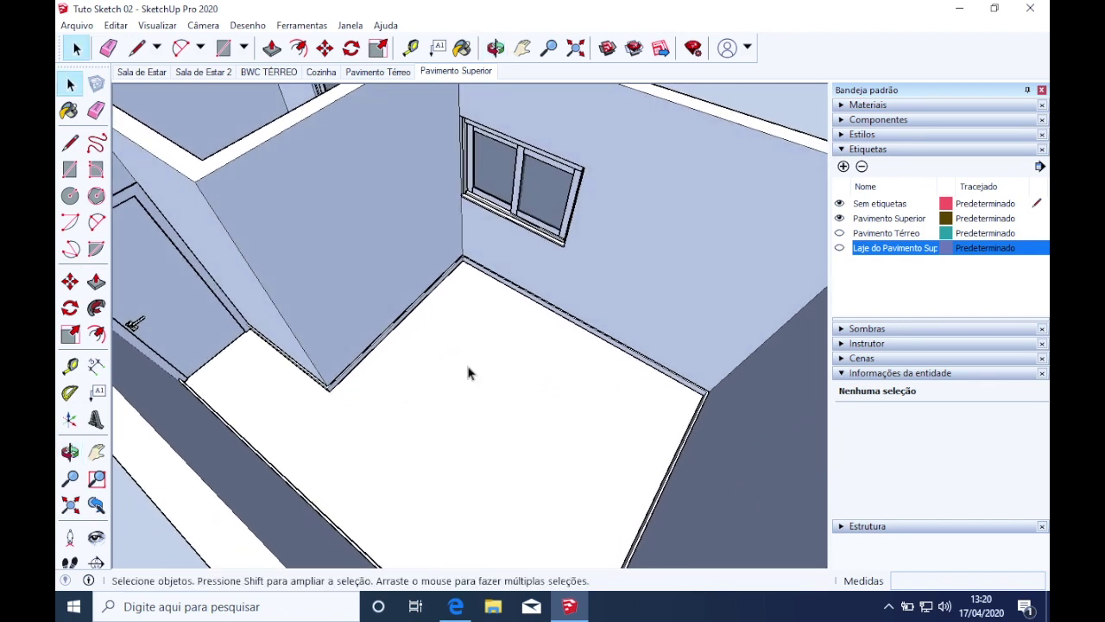
{"action": "middle_click_drag", "start_coordinate": [627, 308], "coordinate": [760, 337]}
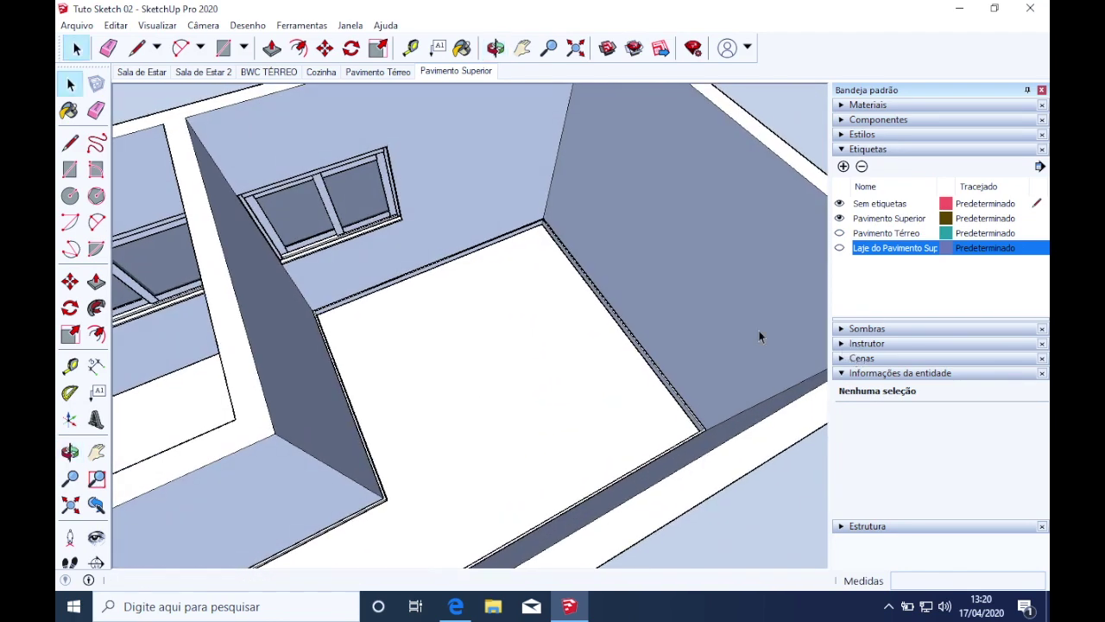
{"action": "scroll", "coordinate": [622, 283], "scroll_direction": "up", "scroll_amount": 2}
{"action": "scroll", "coordinate": [571, 243], "scroll_direction": "down", "scroll_amount": 4}
{"action": "middle_click_drag", "start_coordinate": [576, 261], "coordinate": [445, 358]}
{"action": "scroll", "coordinate": [626, 269], "scroll_direction": "up", "scroll_amount": 2}
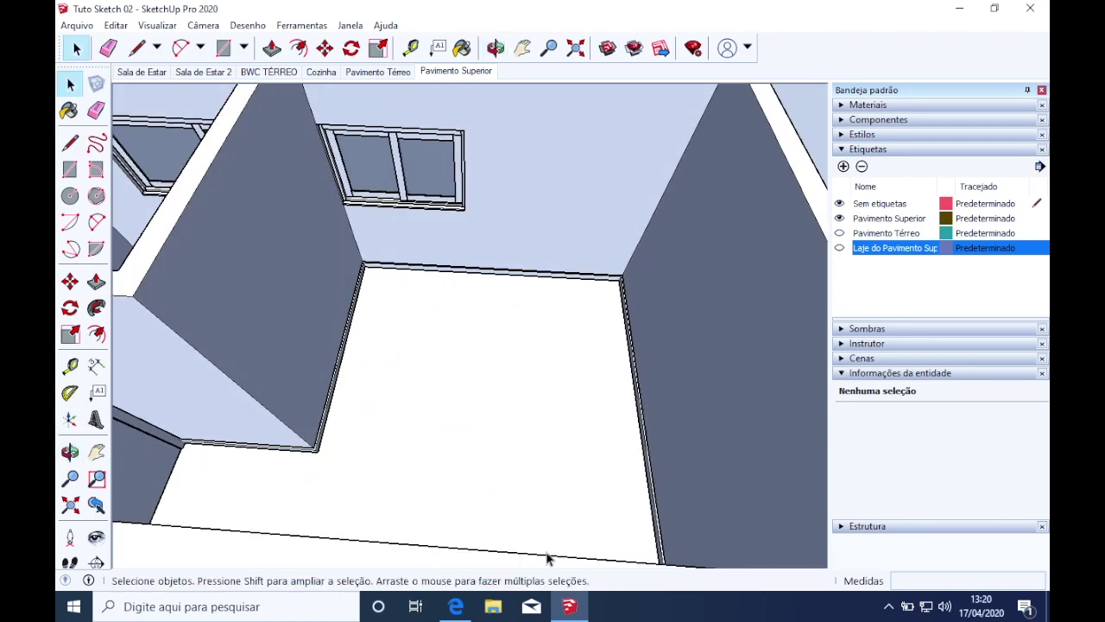
On the SketchUp sign-in page, choose Sign in with Google and submit the account e-mail
{"action": "left_click", "coordinate": [455, 607]}
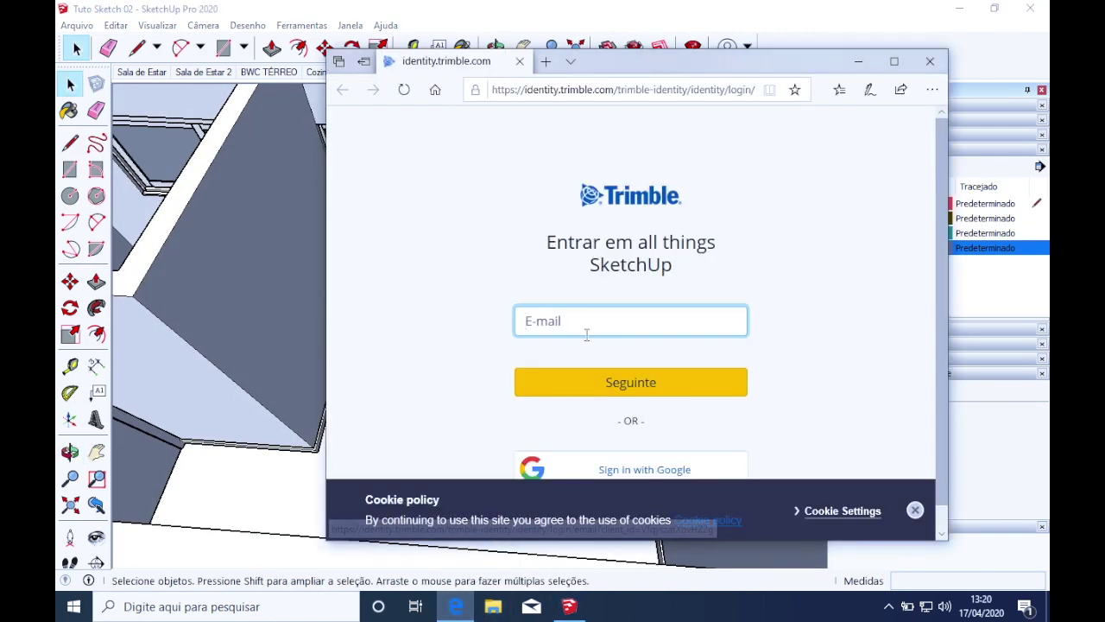
{"action": "scroll", "coordinate": [597, 356], "scroll_direction": "down", "scroll_amount": 1}
{"action": "left_click", "coordinate": [606, 444]}
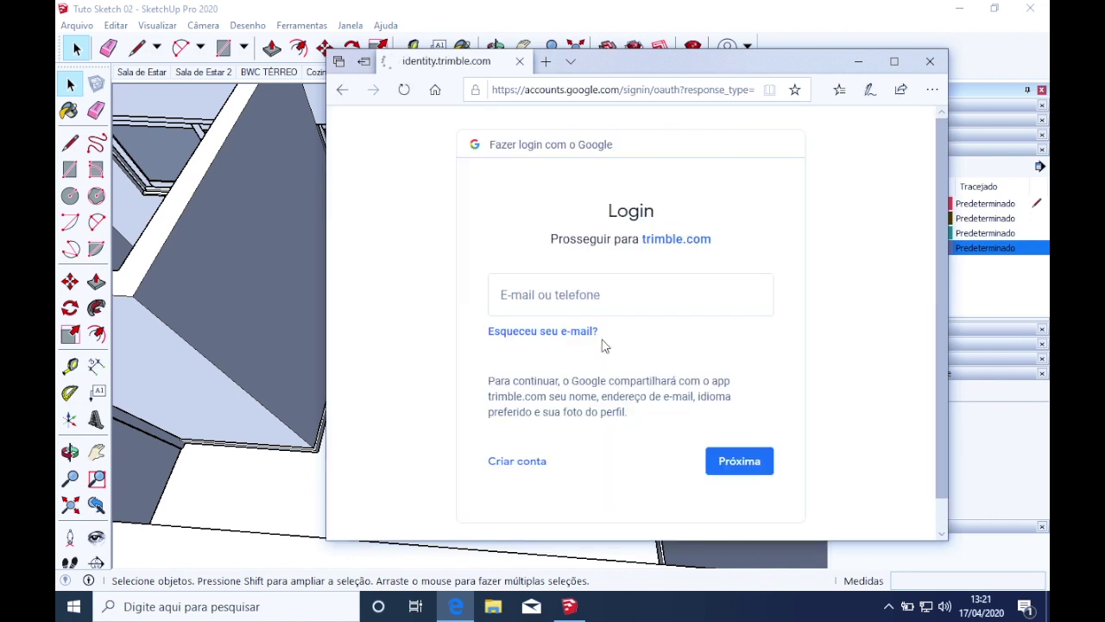
{"action": "left_click", "coordinate": [575, 295]}
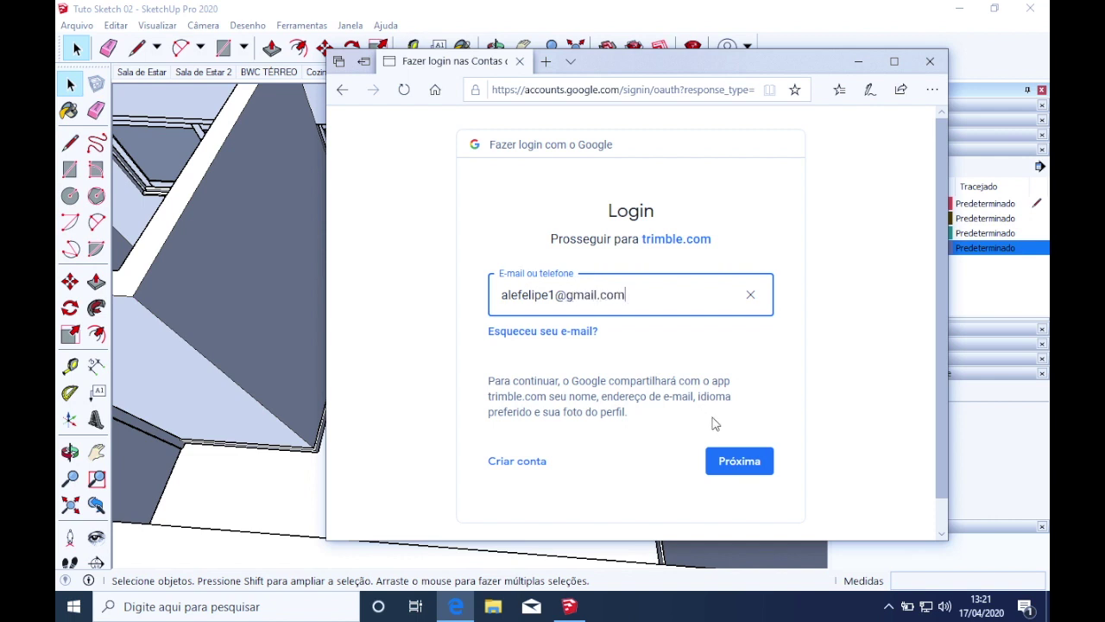
{"action": "left_click", "coordinate": [732, 457]}
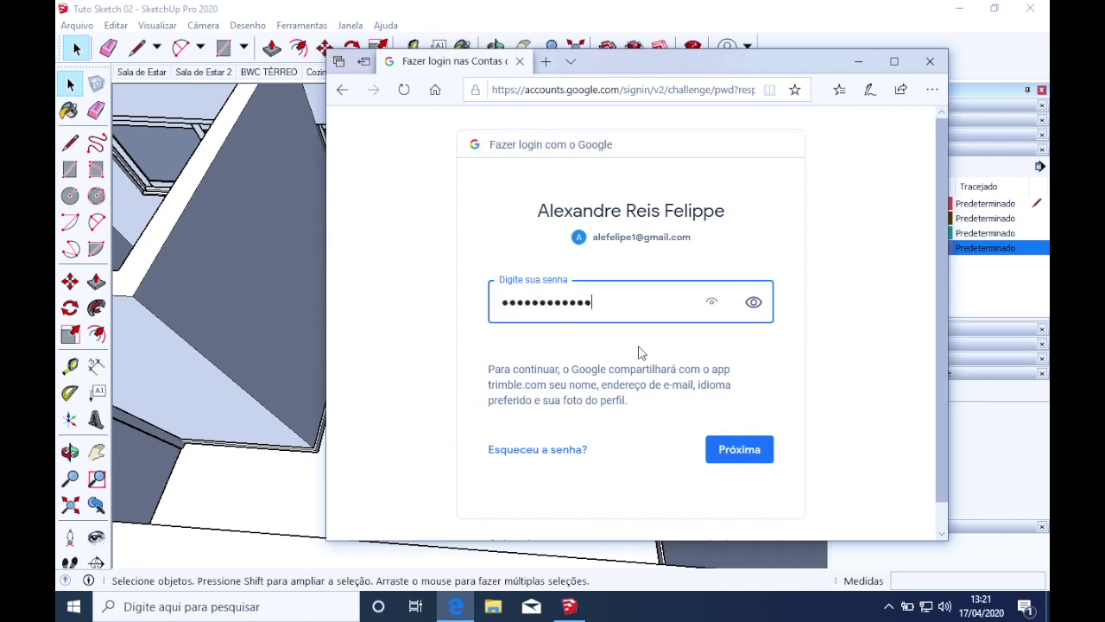
Submit the account password and the SMS verification code to finish signing in
{"action": "left_click", "coordinate": [740, 451]}
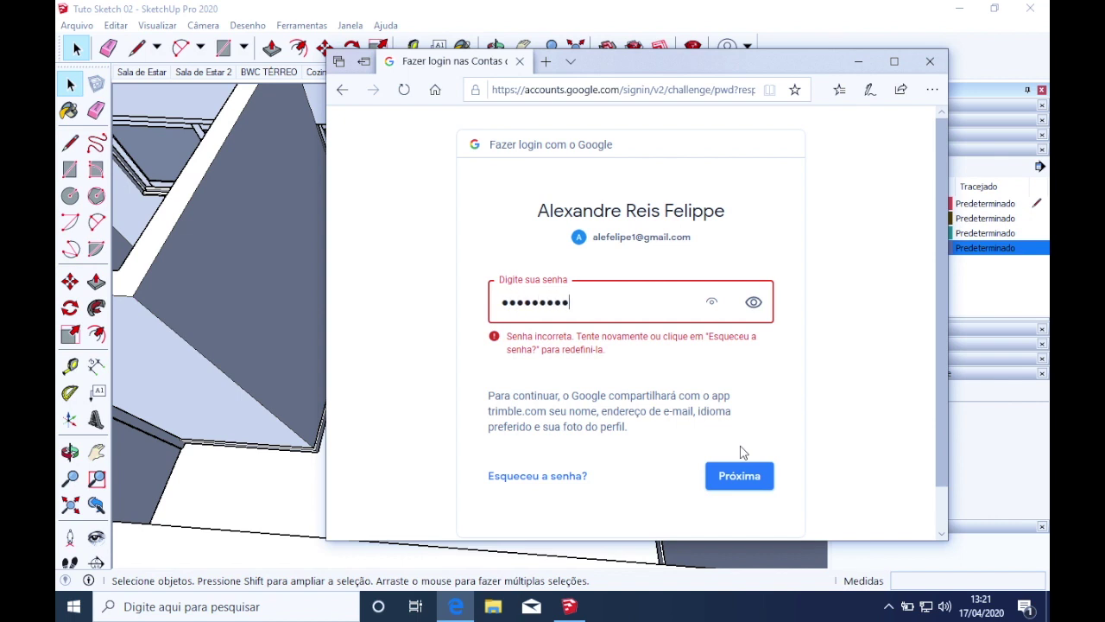
{"action": "key", "text": "Return"}
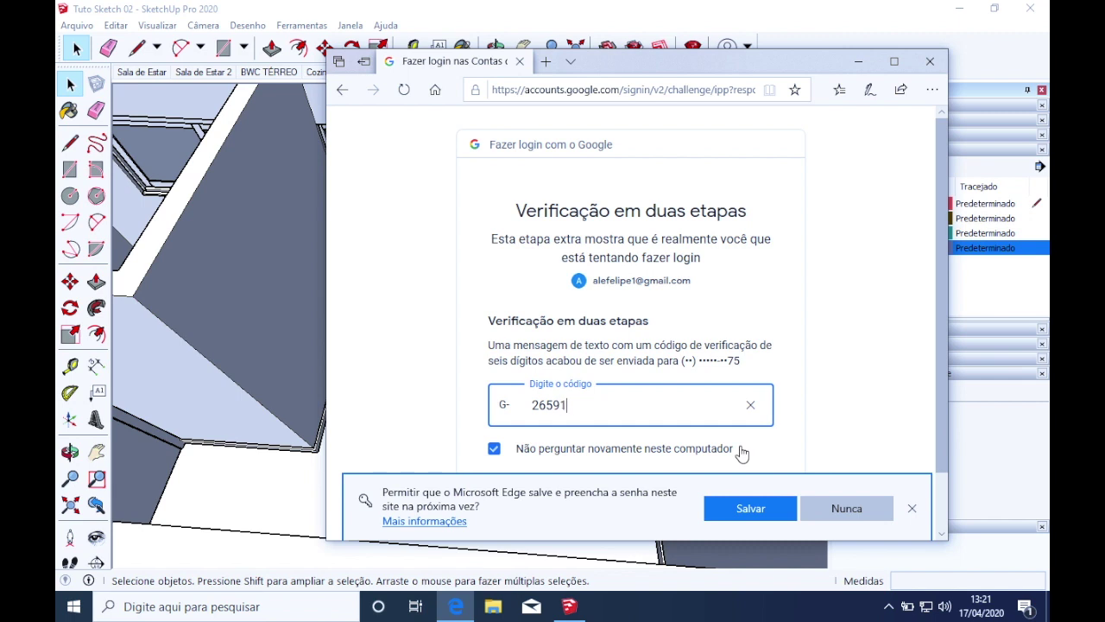
{"action": "left_click", "coordinate": [746, 508]}
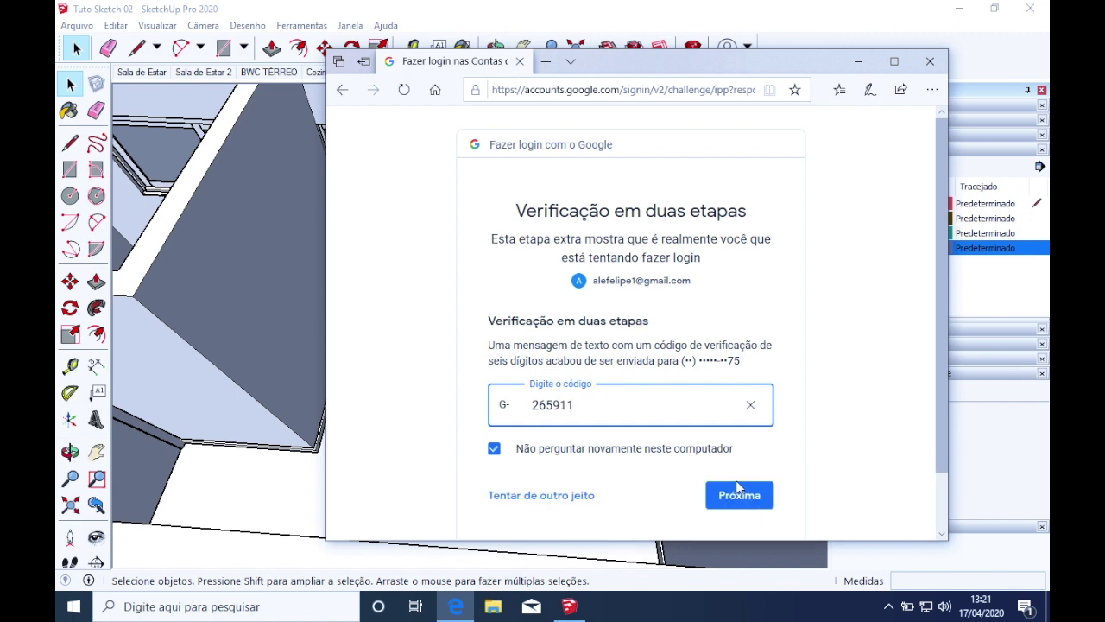
{"action": "left_click", "coordinate": [739, 497]}
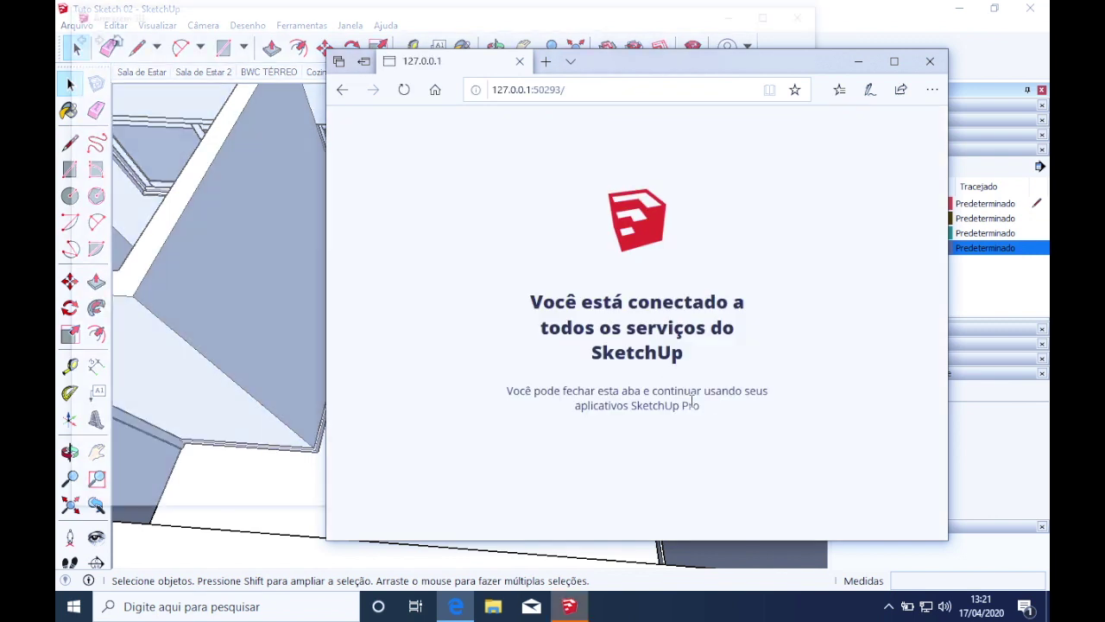
{"action": "left_click_drag", "start_coordinate": [793, 59], "coordinate": [731, 62]}
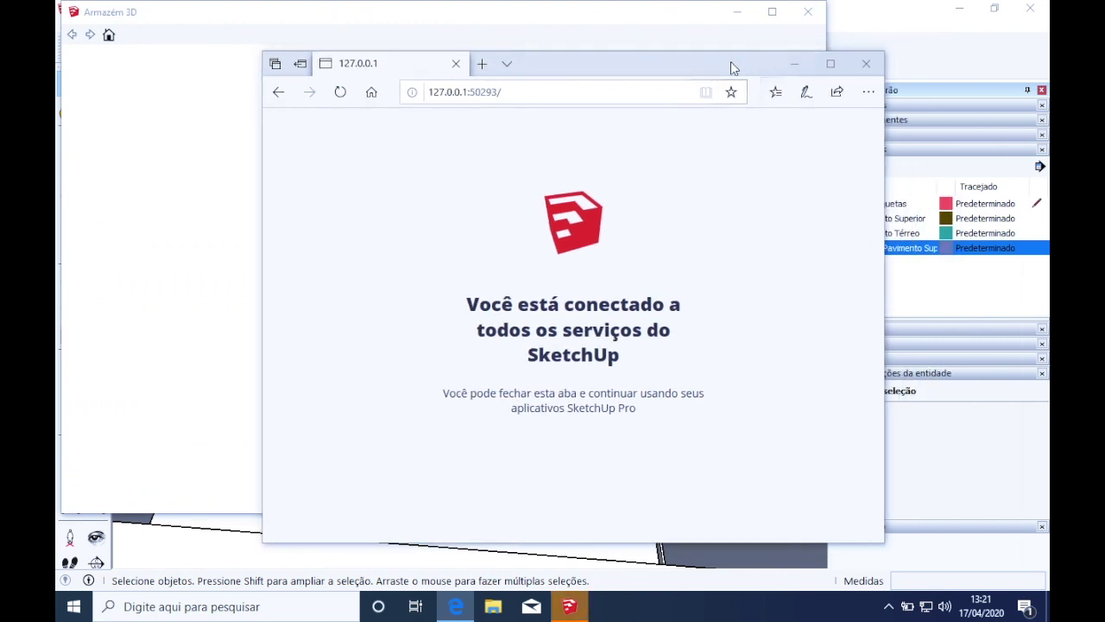
Close Edge, enlarge the 3D Warehouse window and search for 'cama de casal'
{"action": "left_click", "coordinate": [866, 63]}
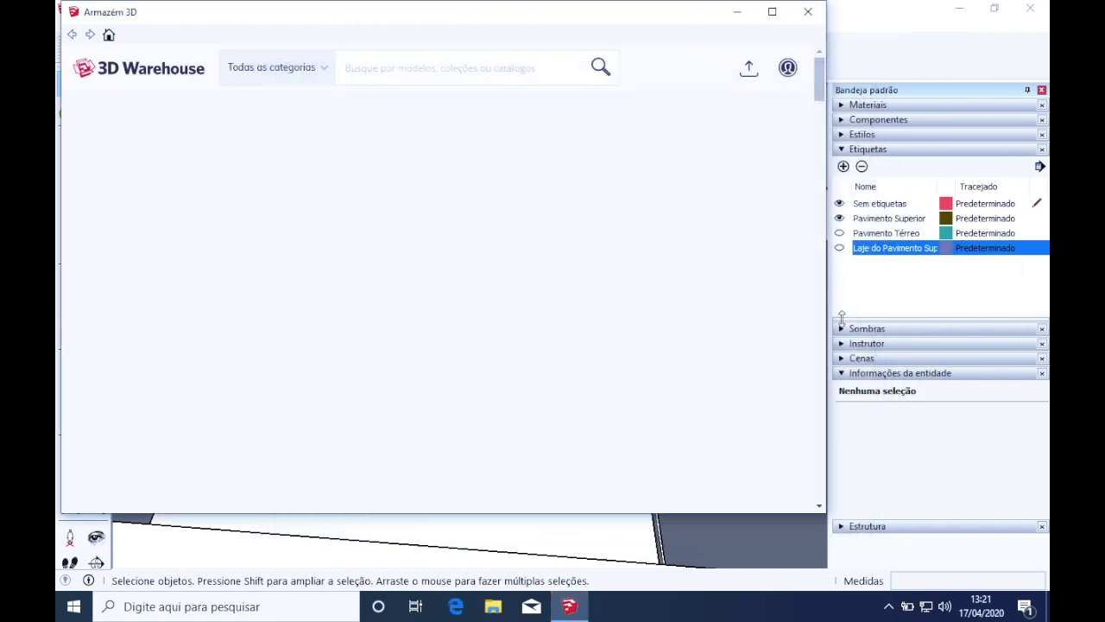
{"action": "left_click_drag", "start_coordinate": [823, 506], "coordinate": [938, 550]}
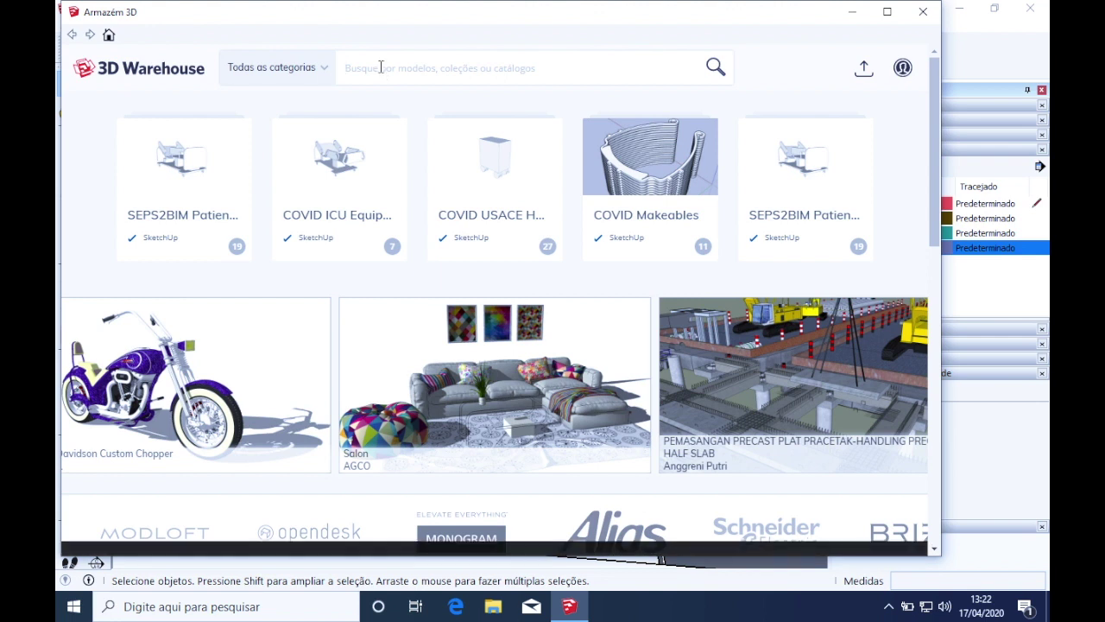
{"action": "type", "text": "cama "}
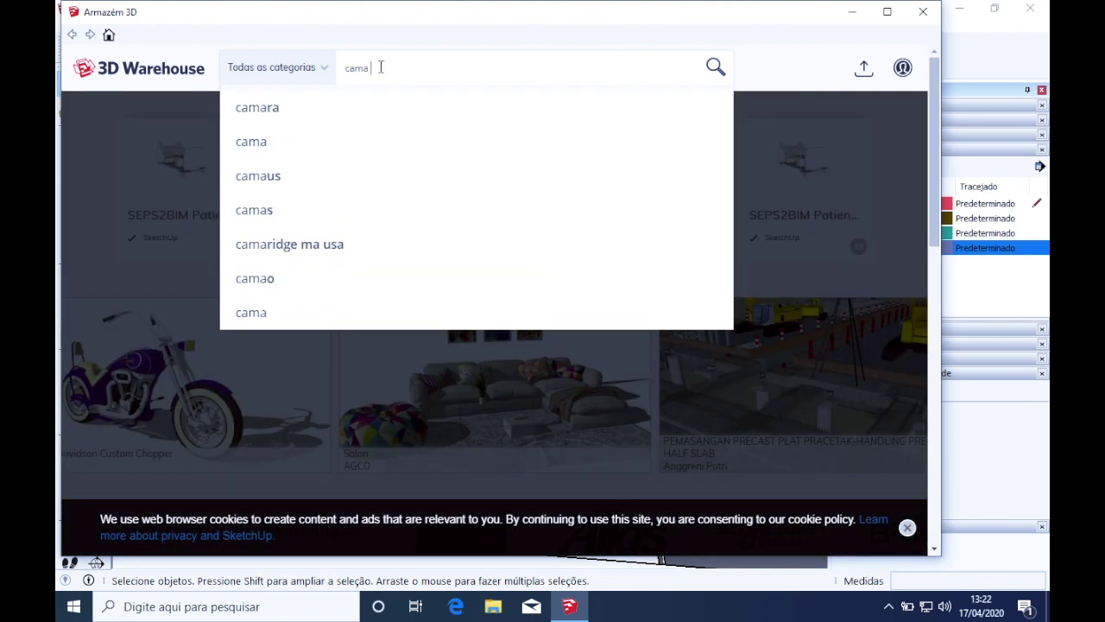
{"action": "type", "text": "de casal"}
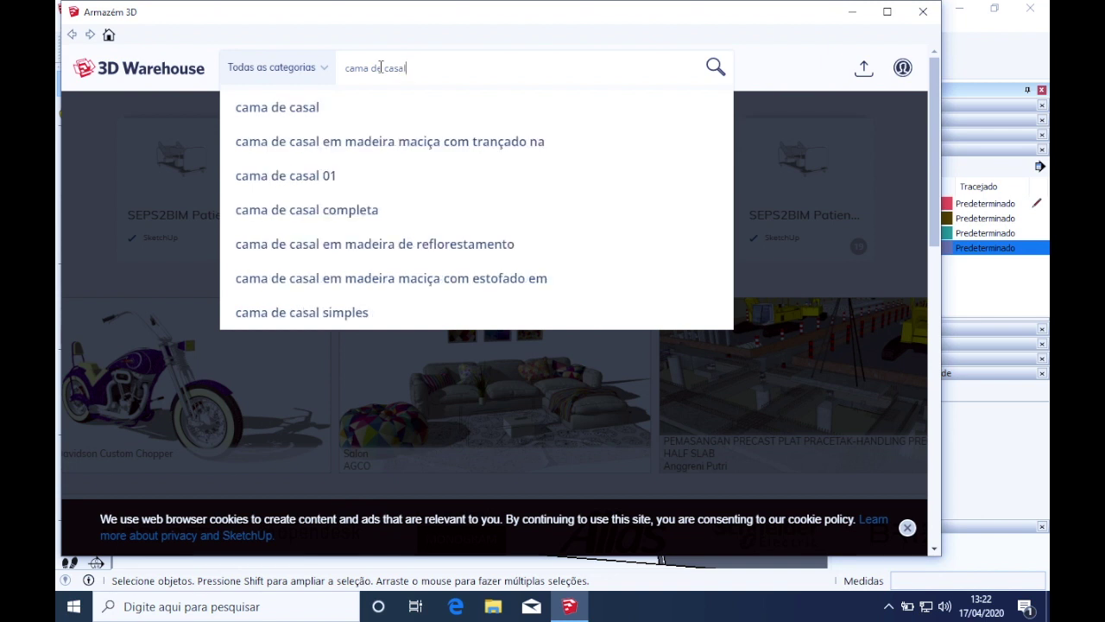
{"action": "left_click", "coordinate": [348, 121]}
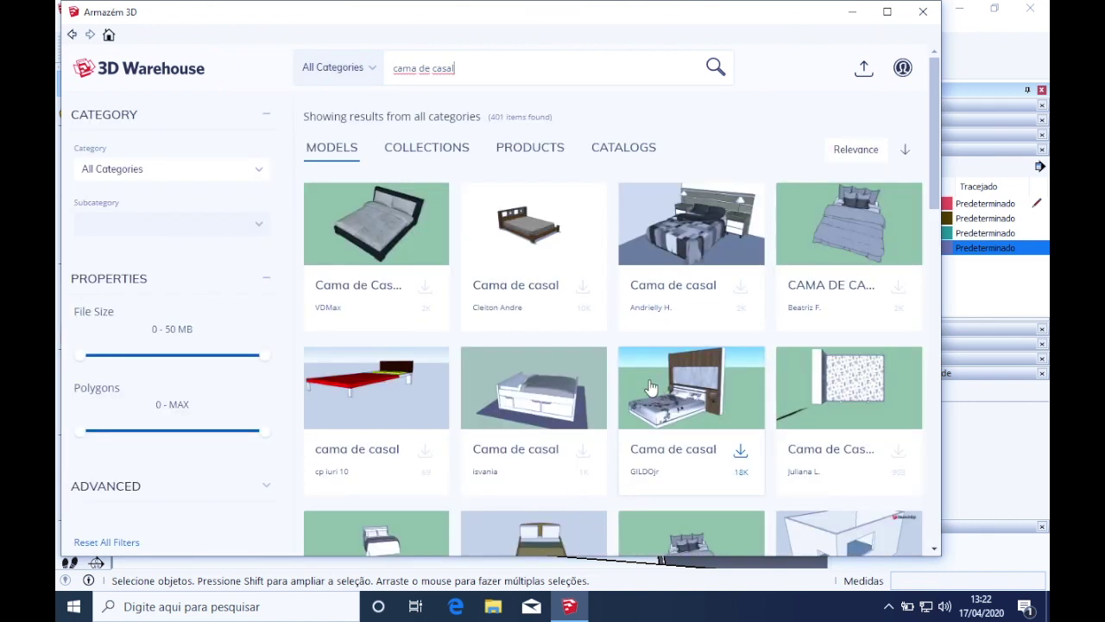
Load the blue double bed model directly into the model and place it in the upper-floor bedroom
{"action": "left_click", "coordinate": [900, 294]}
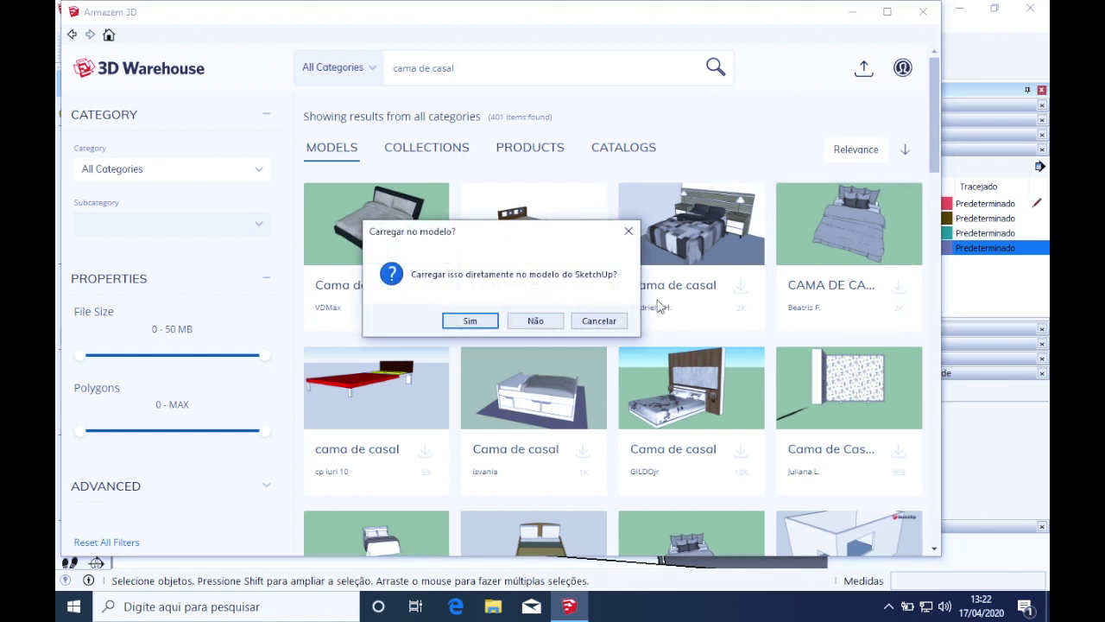
{"action": "left_click", "coordinate": [471, 321]}
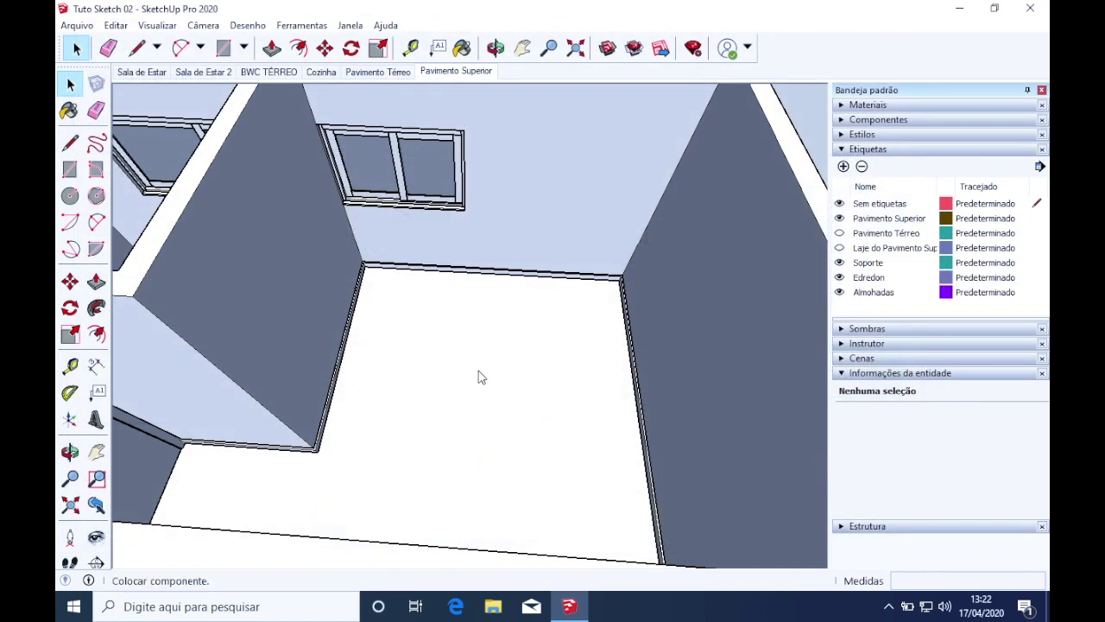
{"action": "scroll", "coordinate": [436, 345], "scroll_direction": "down", "scroll_amount": 5}
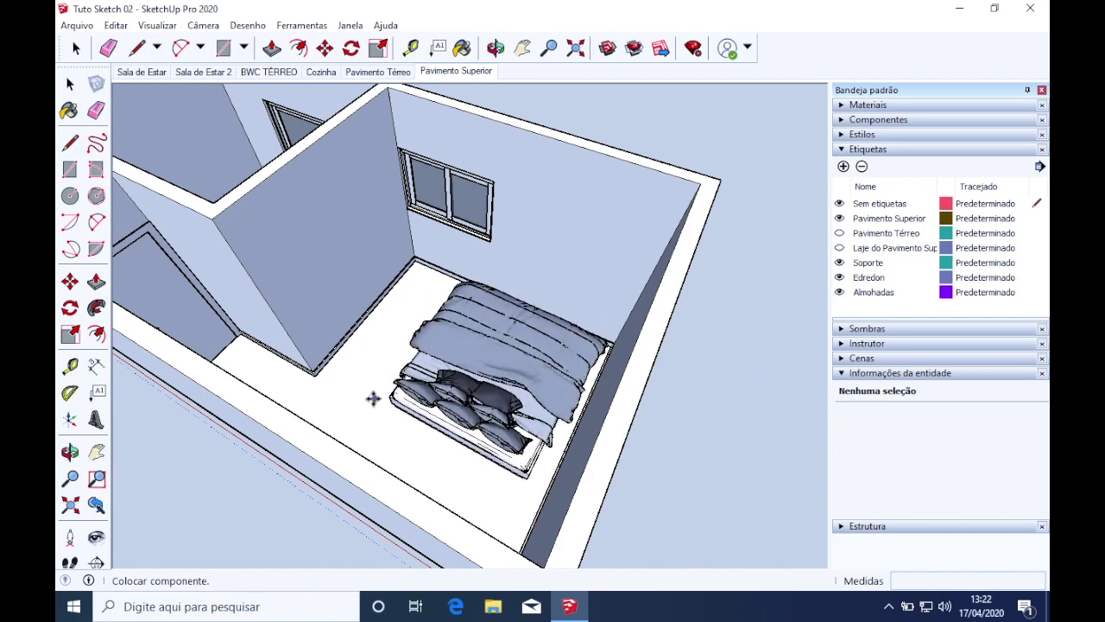
{"action": "left_click", "coordinate": [348, 404]}
{"action": "scroll", "coordinate": [431, 367], "scroll_direction": "up", "scroll_amount": 2}
{"action": "middle_click_drag", "start_coordinate": [432, 366], "coordinate": [646, 379]}
Start a measuring line from the bed's corner with the Line tool (L)
{"action": "scroll", "coordinate": [687, 384], "scroll_direction": "up", "scroll_amount": 2}
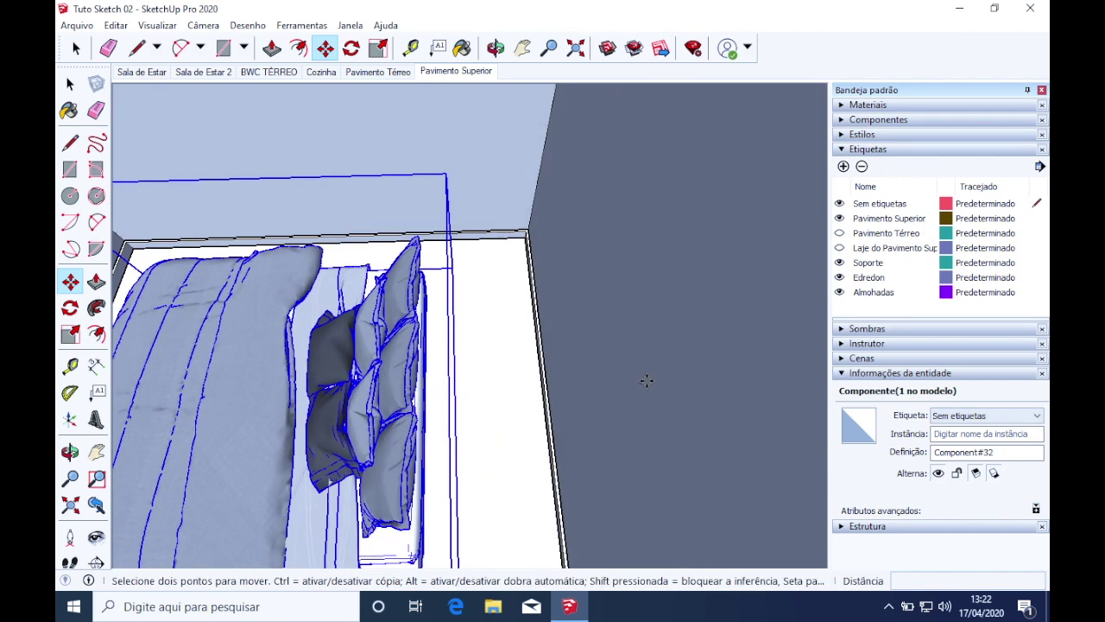
{"action": "scroll", "coordinate": [645, 381], "scroll_direction": "down", "scroll_amount": 1}
{"action": "key", "text": "l"}
{"action": "left_click", "coordinate": [461, 533]}
{"action": "middle_click_drag", "start_coordinate": [461, 533], "coordinate": [366, 467]}
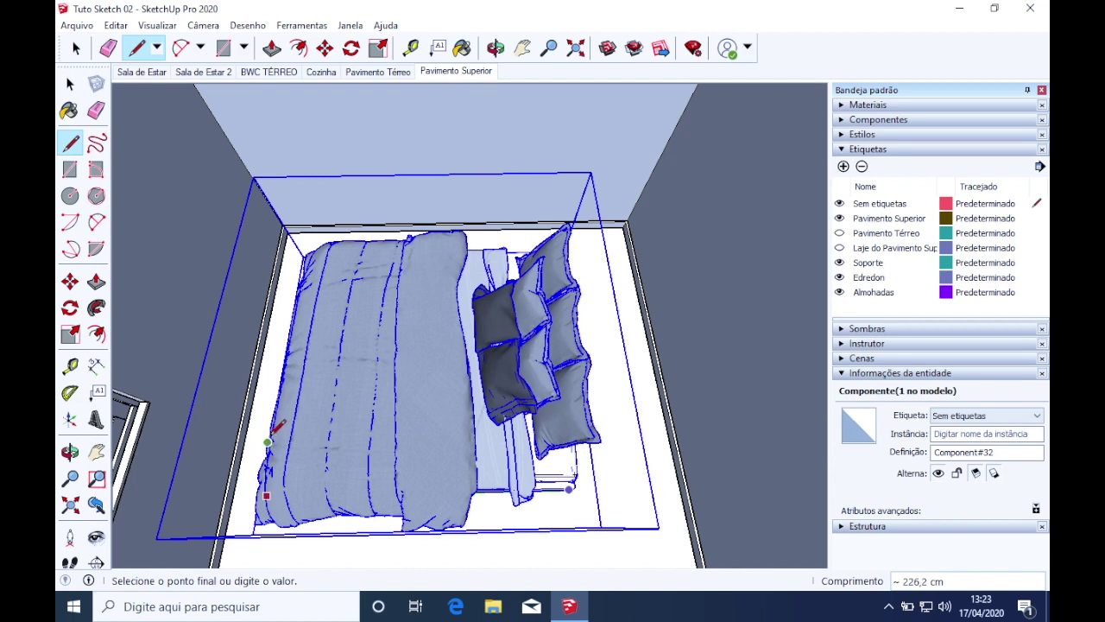
{"action": "middle_click_drag", "start_coordinate": [274, 436], "coordinate": [372, 464]}
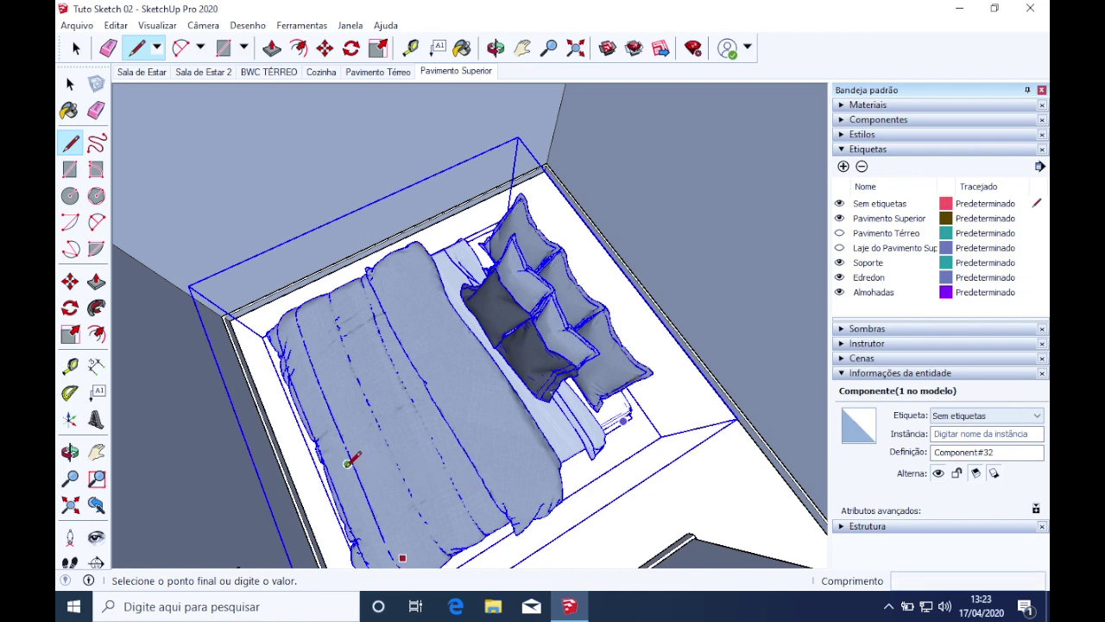
Orbit around the bed to read its length and width, then cancel the line and go to the Mac desktop
{"action": "scroll", "coordinate": [354, 458], "scroll_direction": "up", "scroll_amount": 3}
{"action": "middle_click_drag", "start_coordinate": [618, 466], "coordinate": [334, 417]}
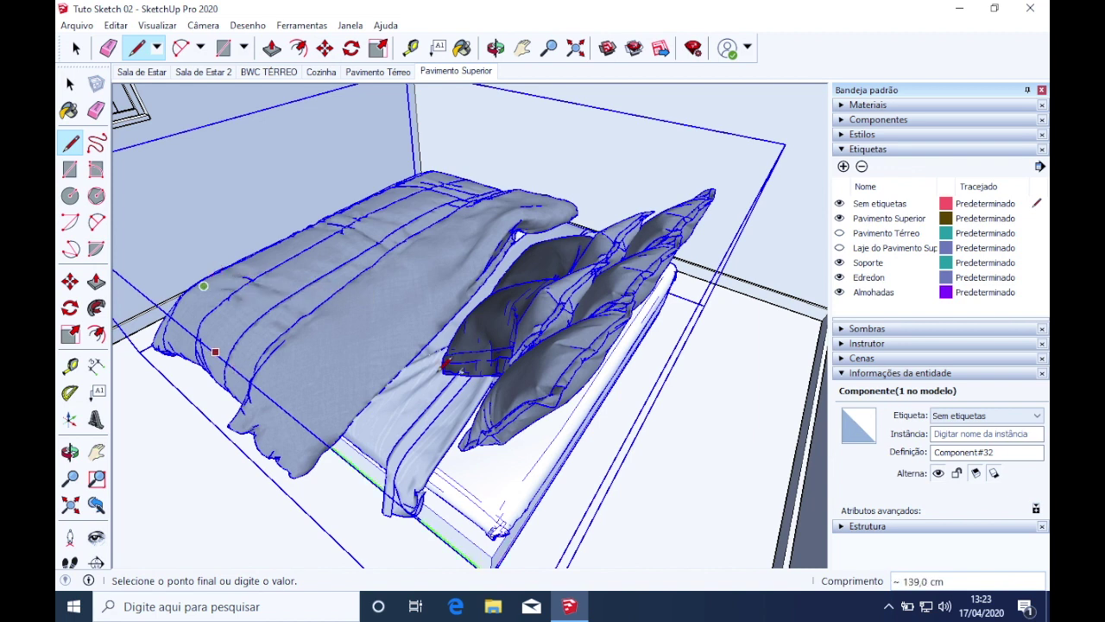
{"action": "middle_click_drag", "start_coordinate": [640, 406], "coordinate": [518, 453]}
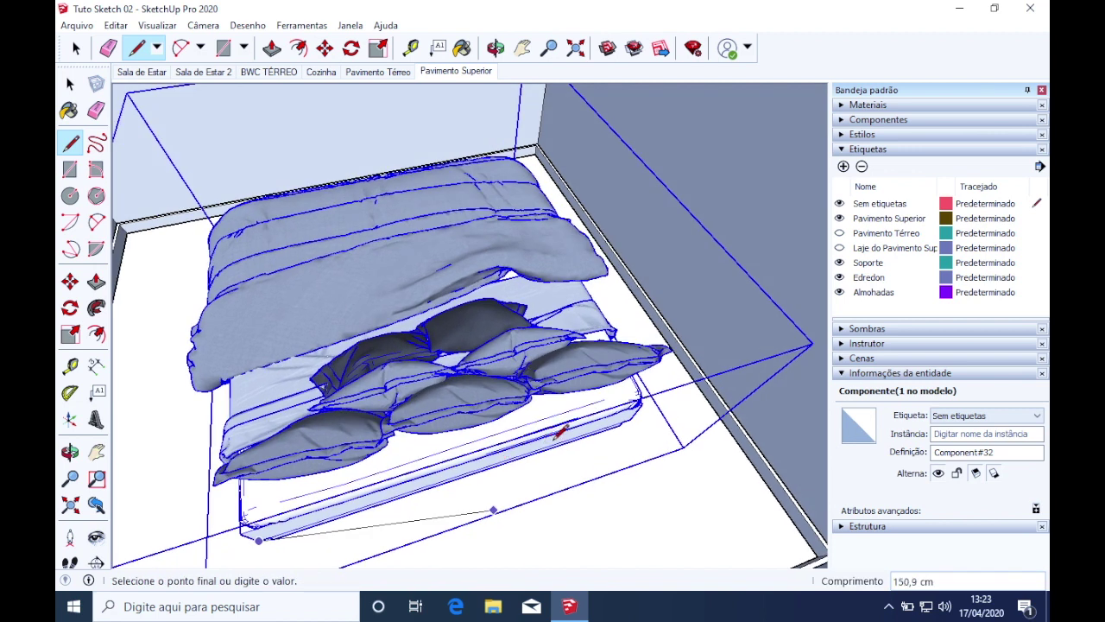
{"action": "middle_click_drag", "start_coordinate": [635, 411], "coordinate": [587, 449]}
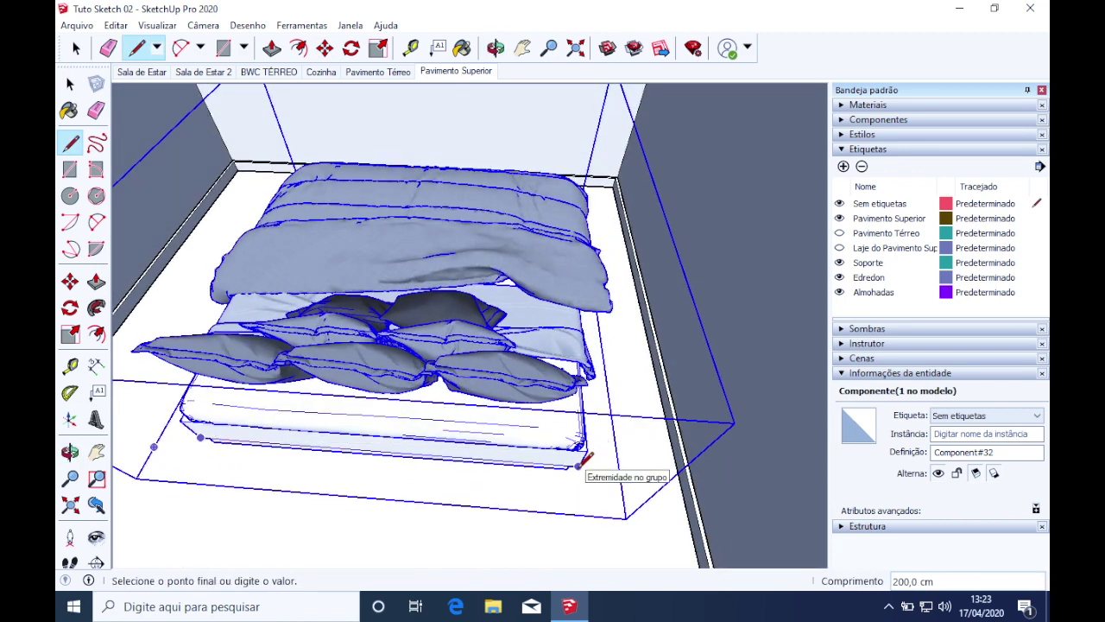
{"action": "middle_click_drag", "start_coordinate": [580, 459], "coordinate": [643, 368]}
{"action": "mouse_move", "coordinate": [382, 477]}
{"action": "middle_mouse_down"}
{"action": "mouse_move", "coordinate": [394, 469]}
{"action": "mouse_move", "coordinate": [387, 437]}
{"action": "mouse_move", "coordinate": [390, 455]}
{"action": "mouse_move", "coordinate": [444, 208]}
{"action": "mouse_move", "coordinate": [259, 302]}
{"action": "middle_mouse_up"}
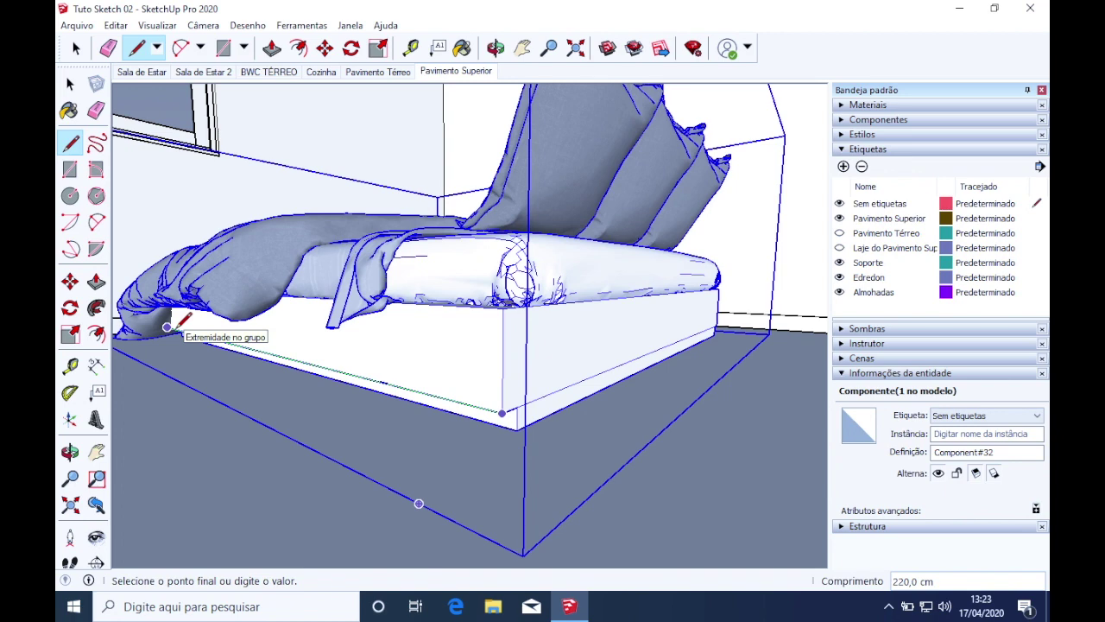
{"action": "key", "text": "Escape"}
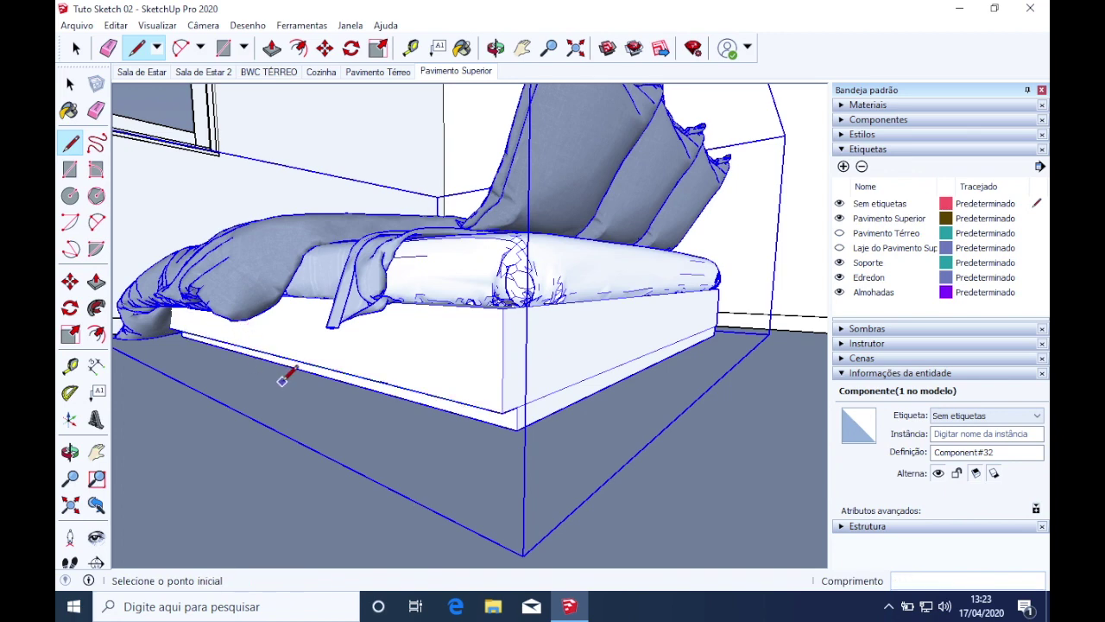
{"action": "key", "text": "ctrl+Left"}
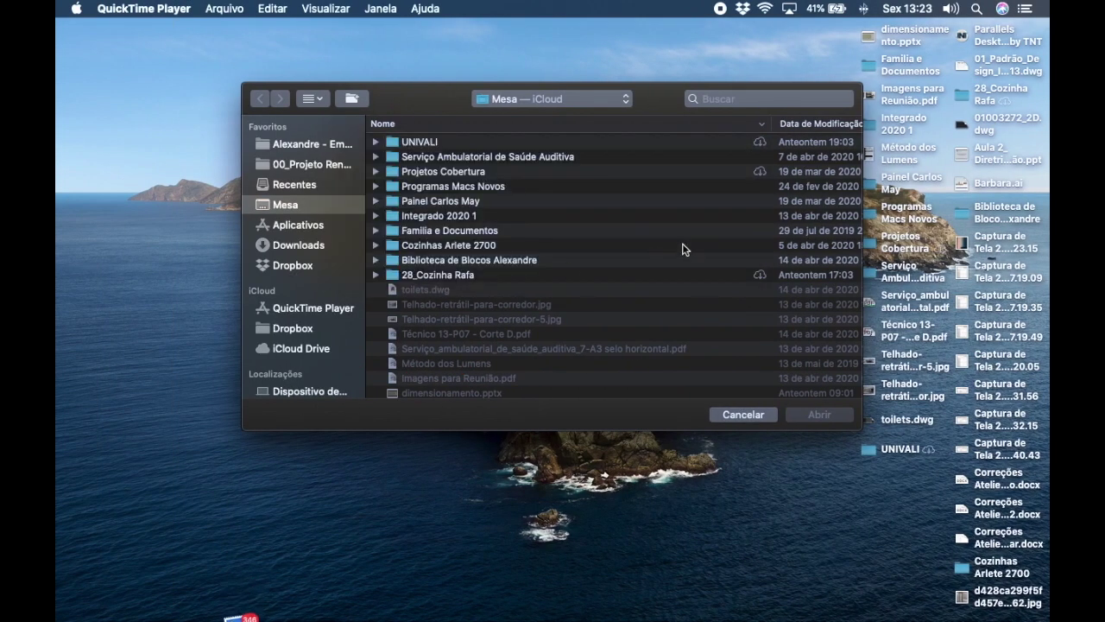
Search Google in Safari for 'tamanho cama king size'
{"action": "mouse_move", "coordinate": [470, 609]}
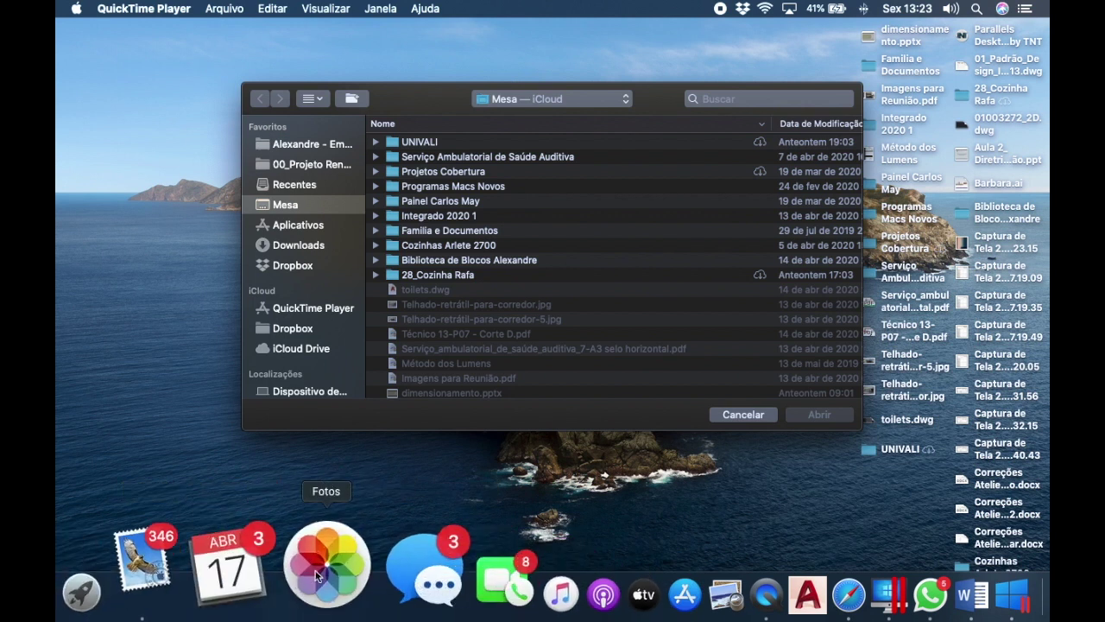
{"action": "left_click", "coordinate": [737, 561]}
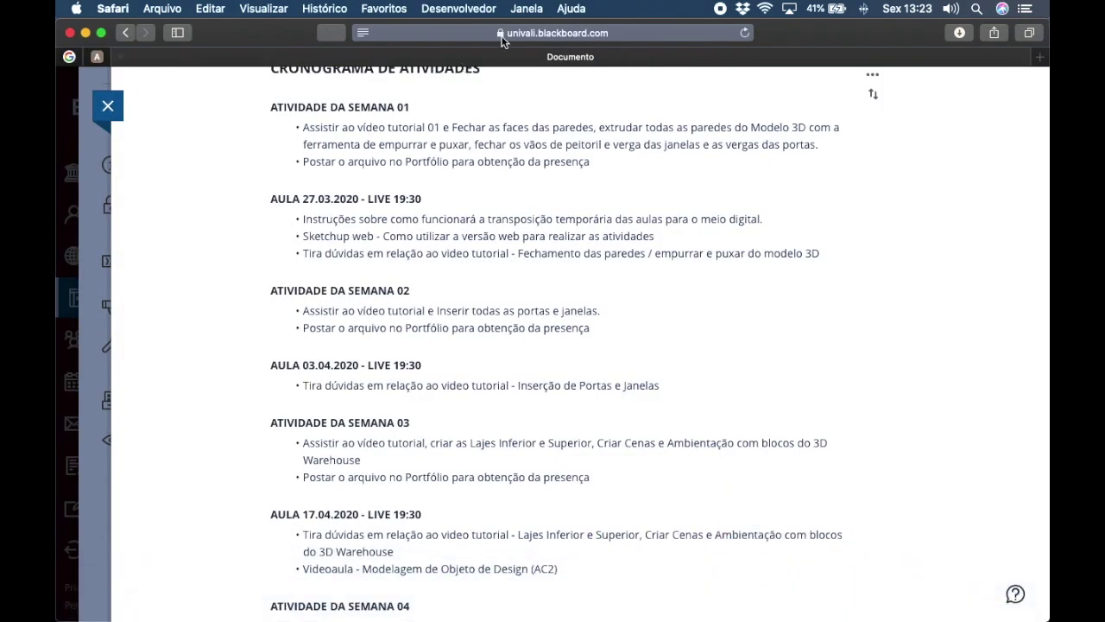
{"action": "left_click", "coordinate": [581, 36]}
{"action": "type", "text": "tamanho cama"}
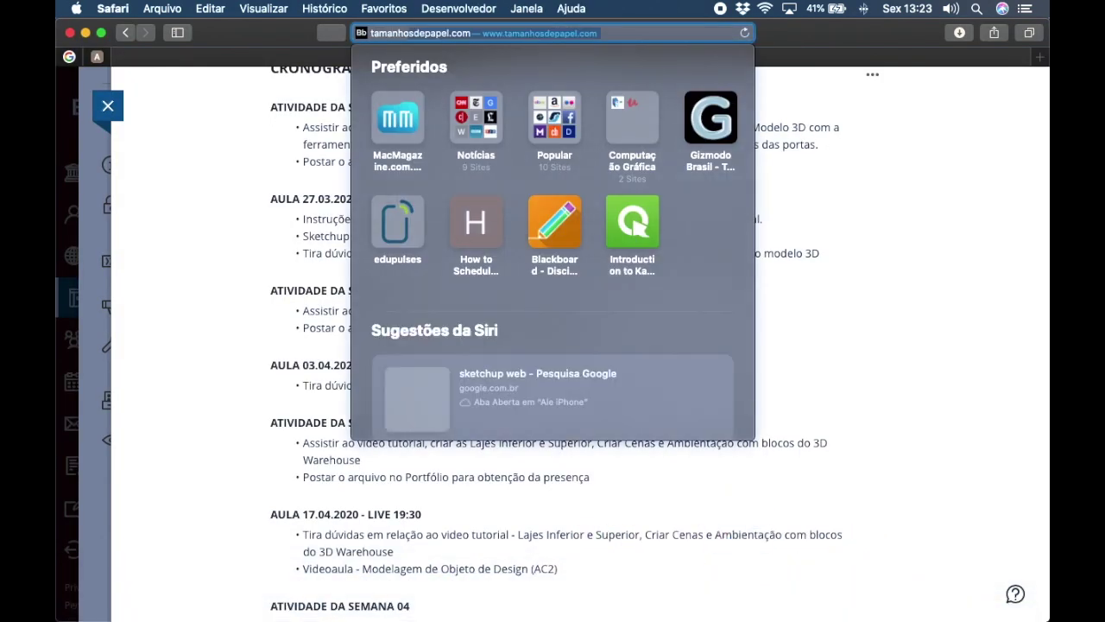
{"action": "type", "text": " king size"}
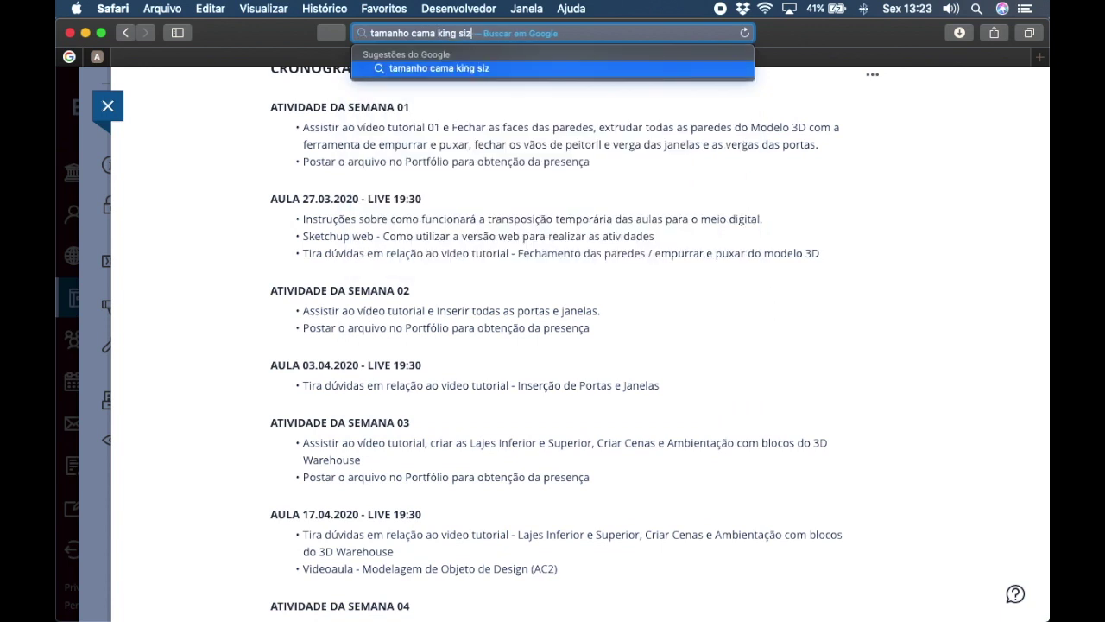
{"action": "key", "text": "Return"}
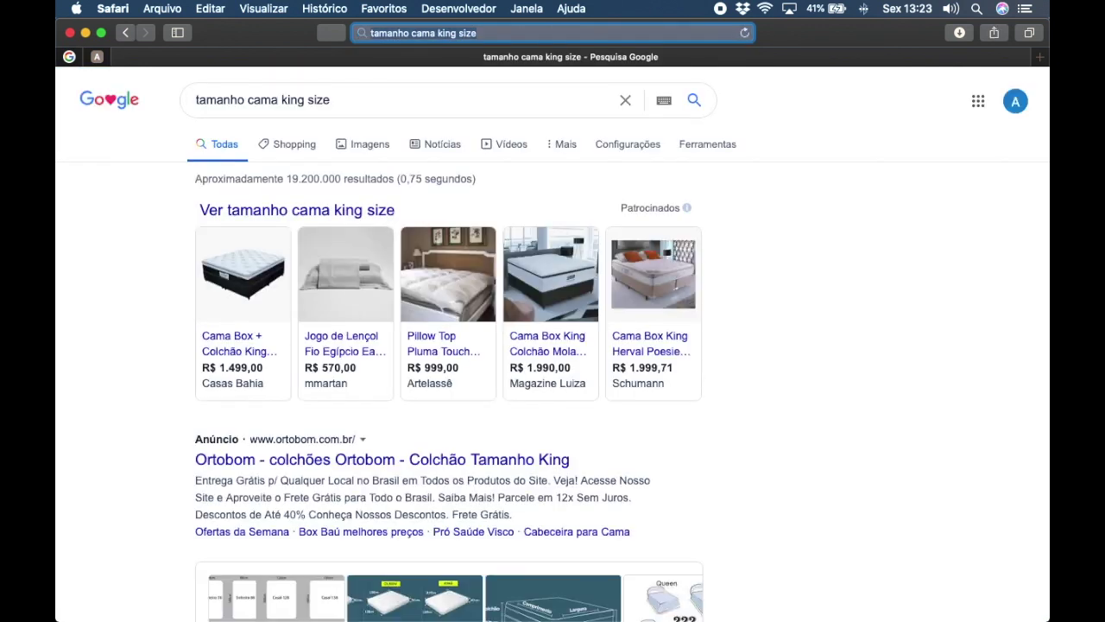
Open the mattress size comparison chart in the image results, then return to the Windows SketchUp machine
{"action": "scroll", "coordinate": [474, 328], "scroll_direction": "down", "scroll_amount": 1}
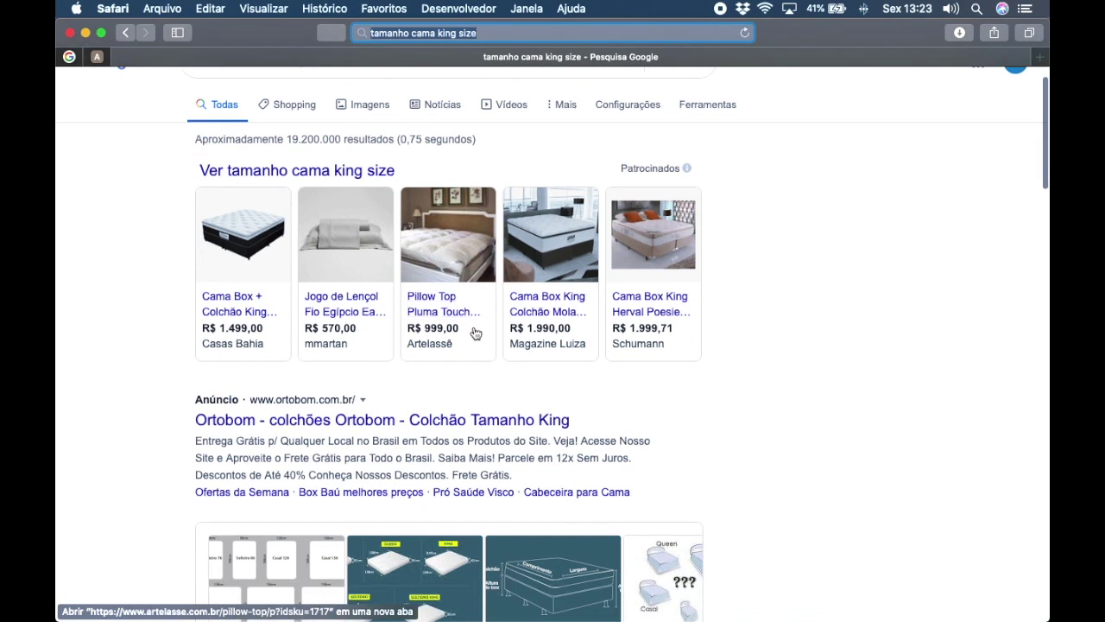
{"action": "left_click", "coordinate": [297, 538]}
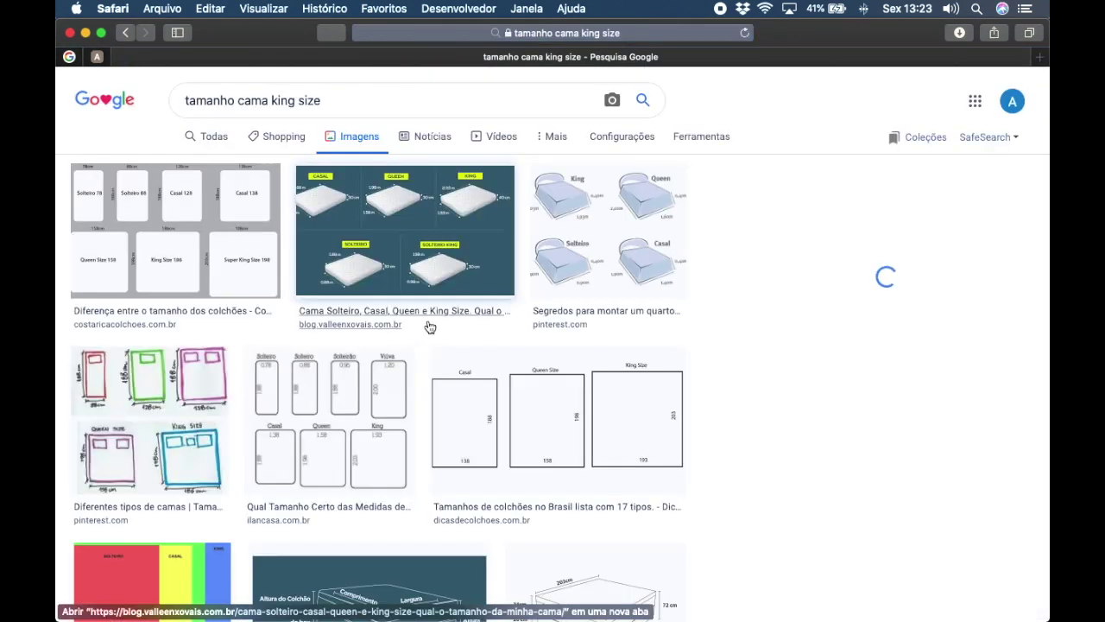
{"action": "left_click", "coordinate": [222, 222]}
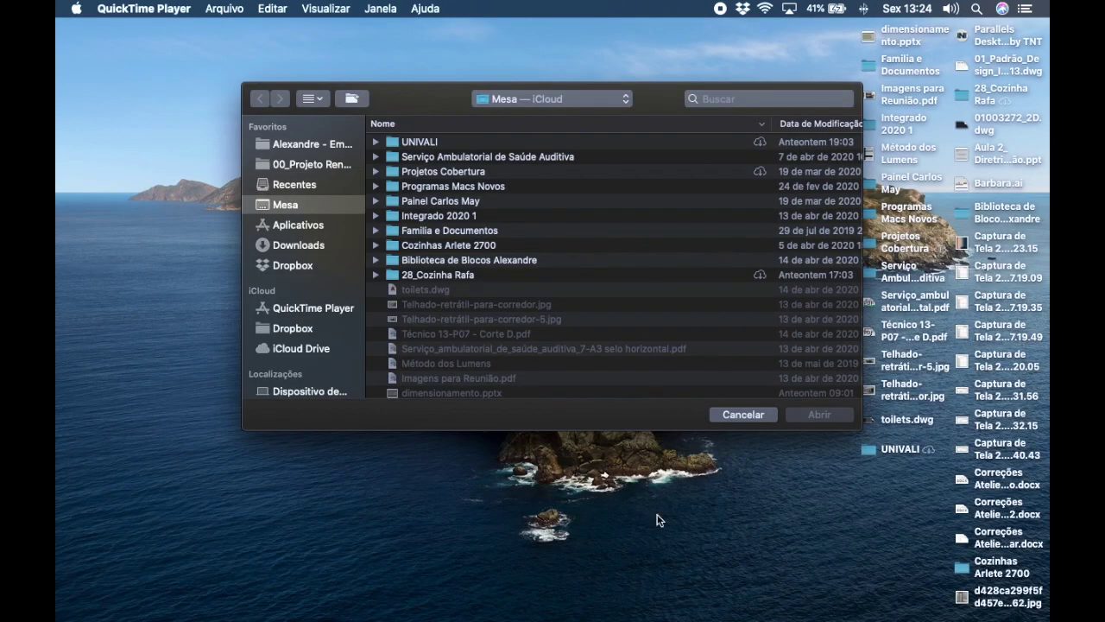
{"action": "mouse_move", "coordinate": [784, 615]}
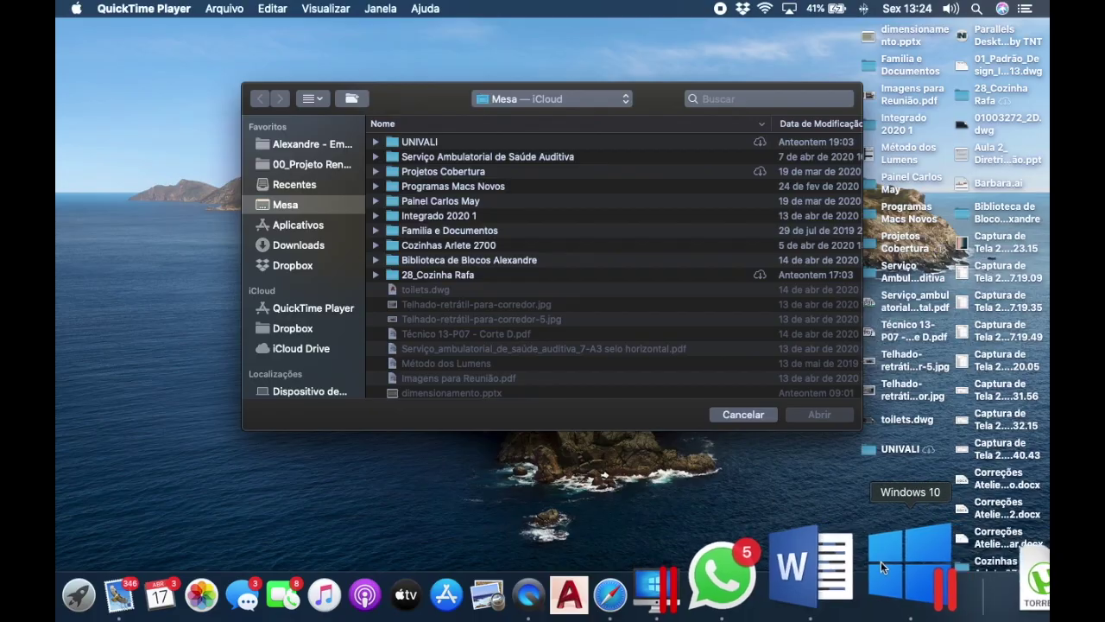
{"action": "left_click", "coordinate": [880, 561]}
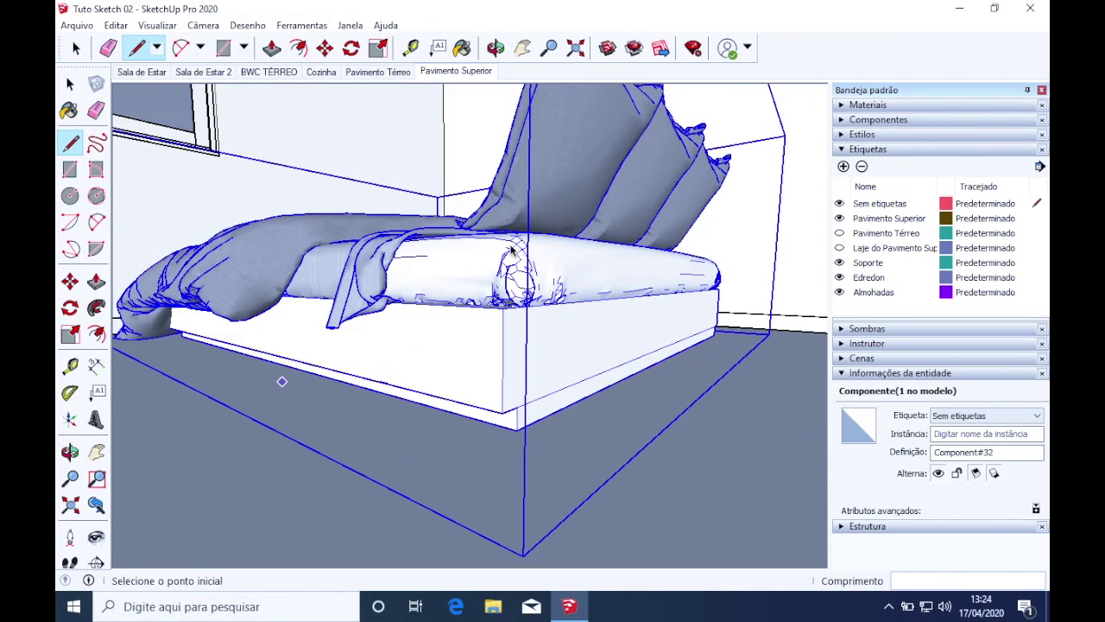
Scale the bed down along its green axis
{"action": "mouse_move", "coordinate": [420, 503]}
{"action": "middle_mouse_down"}
{"action": "mouse_move", "coordinate": [493, 316]}
{"action": "mouse_move", "coordinate": [464, 476]}
{"action": "mouse_move", "coordinate": [477, 447]}
{"action": "mouse_move", "coordinate": [454, 348]}
{"action": "mouse_move", "coordinate": [483, 484]}
{"action": "mouse_move", "coordinate": [630, 475]}
{"action": "middle_mouse_up"}
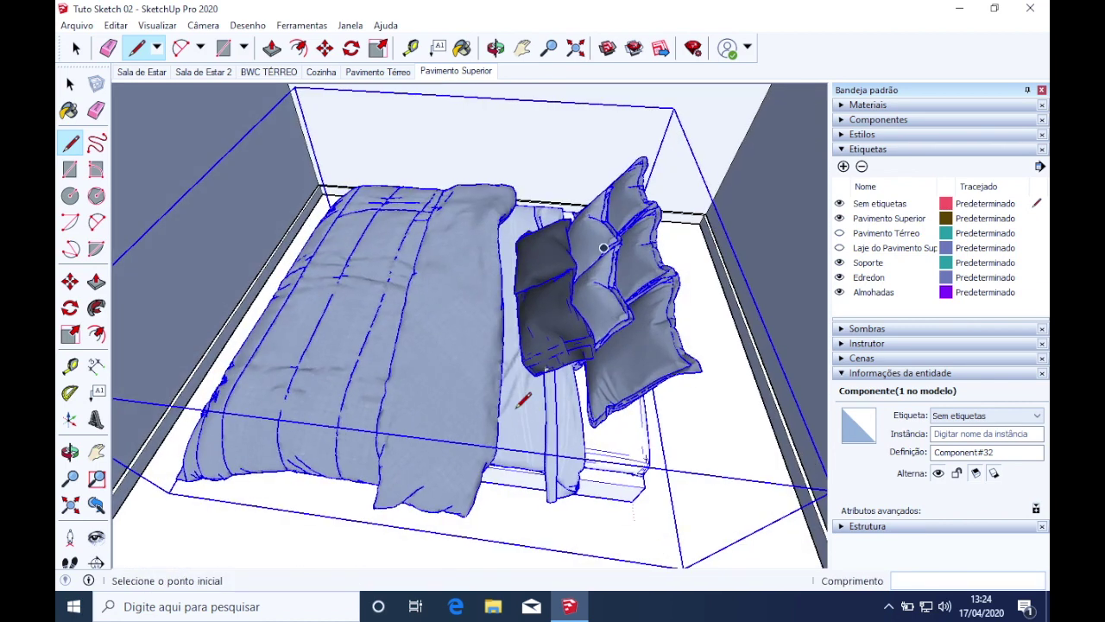
{"action": "key", "text": "s"}
{"action": "left_click_drag", "start_coordinate": [240, 259], "coordinate": [331, 269]}
{"action": "middle_click_drag", "start_coordinate": [660, 480], "coordinate": [501, 489]}
Draw a 202 cm reference line from the bed's corner
{"action": "key", "text": "l"}
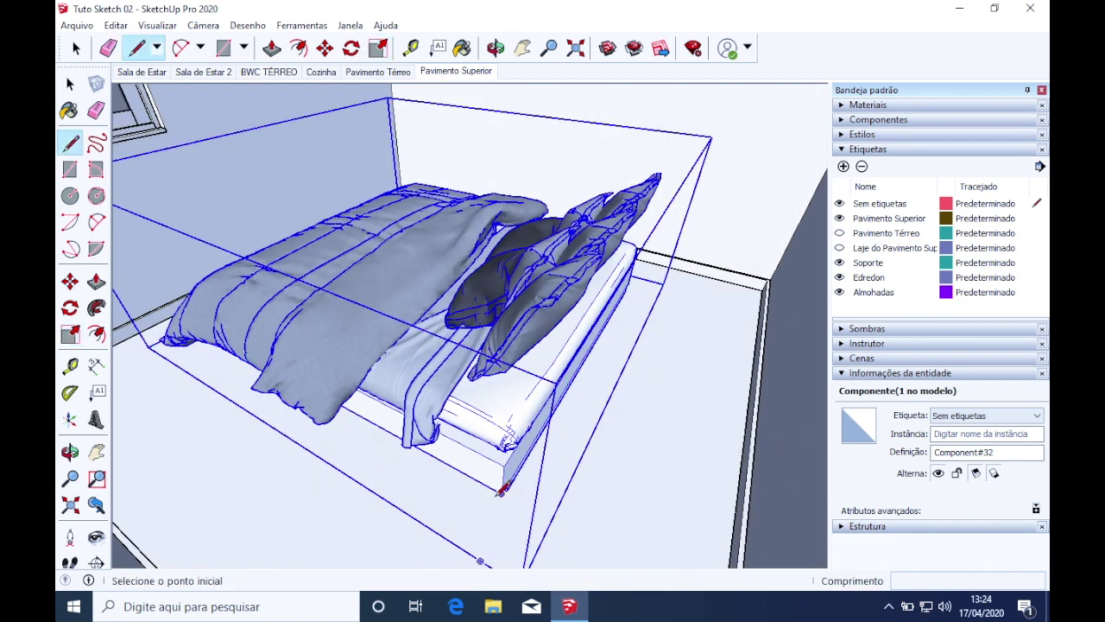
{"action": "left_click", "coordinate": [501, 492]}
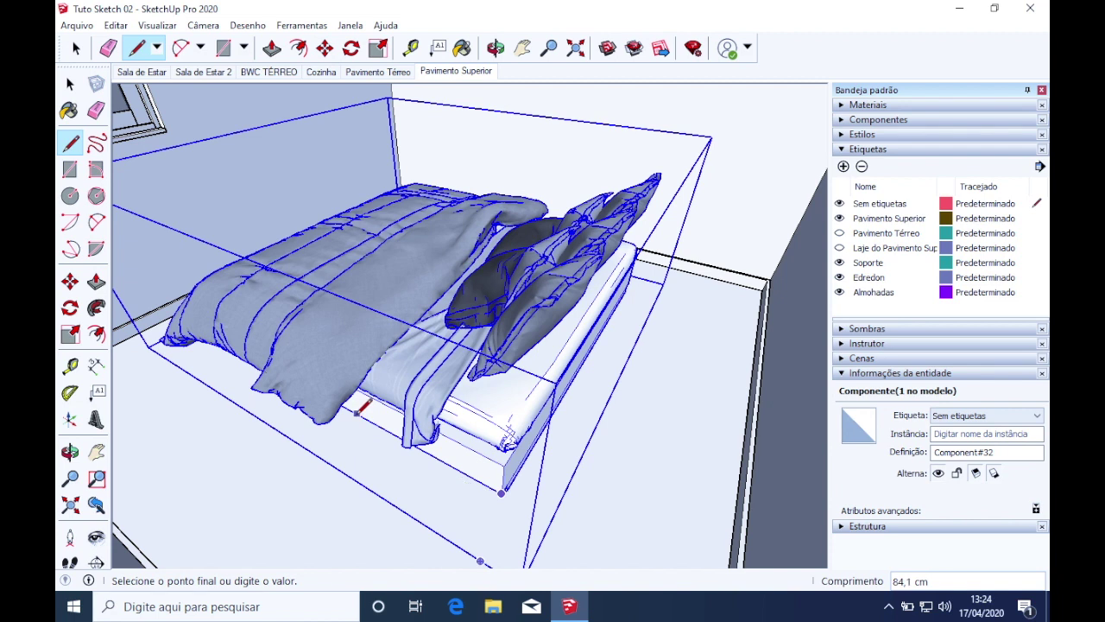
{"action": "type", "text": "202"}
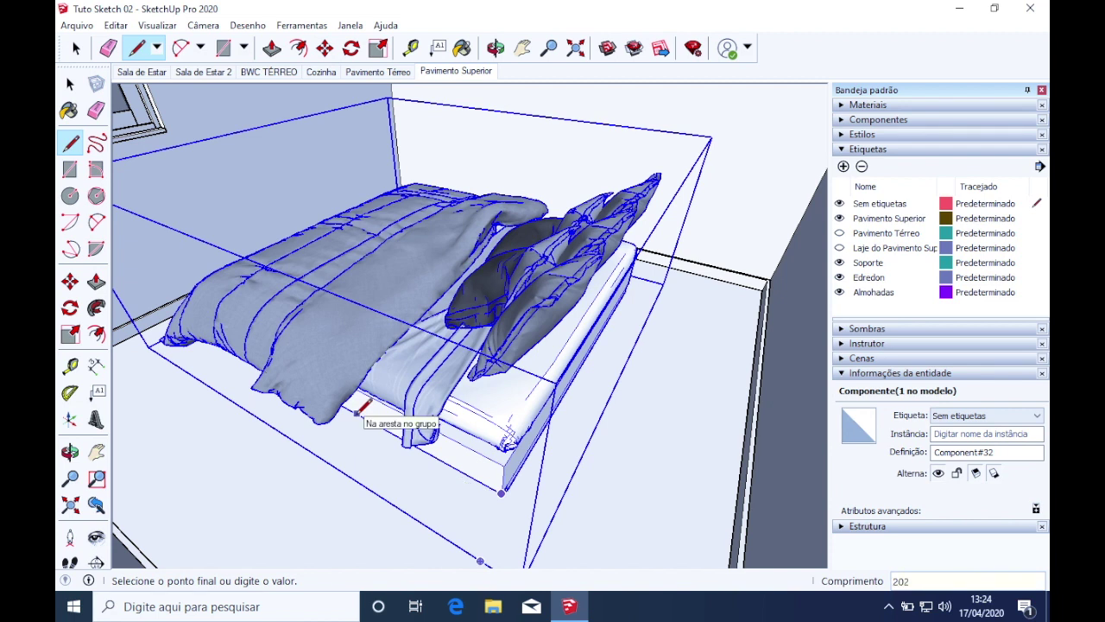
{"action": "key", "text": "Return"}
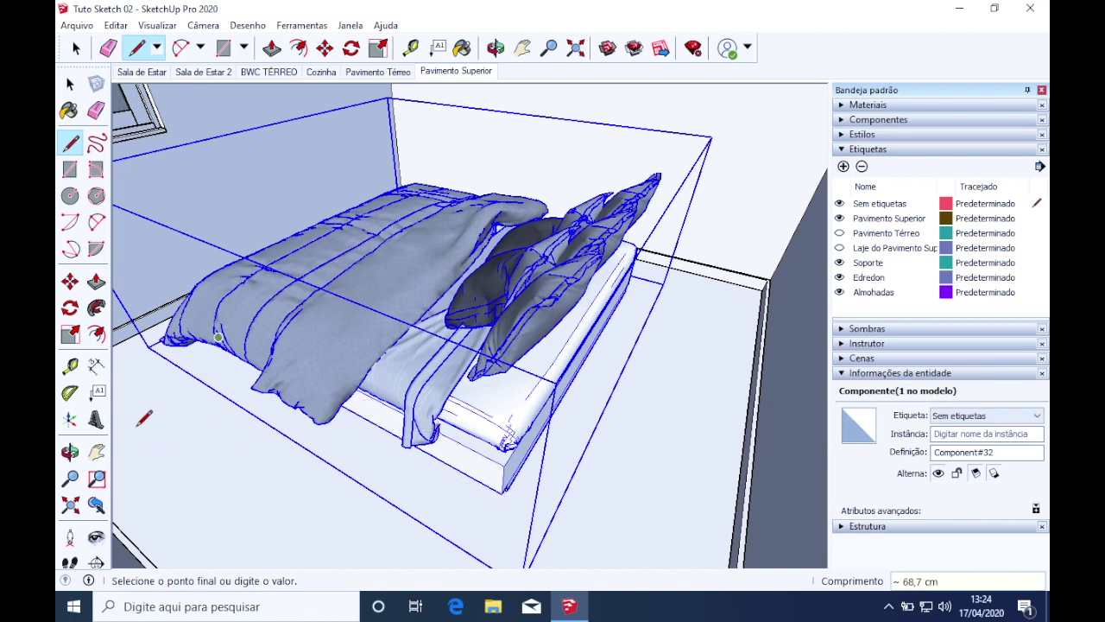
{"action": "middle_click_drag", "start_coordinate": [177, 361], "coordinate": [210, 297]}
{"action": "scroll", "coordinate": [259, 233], "scroll_direction": "up", "scroll_amount": 3}
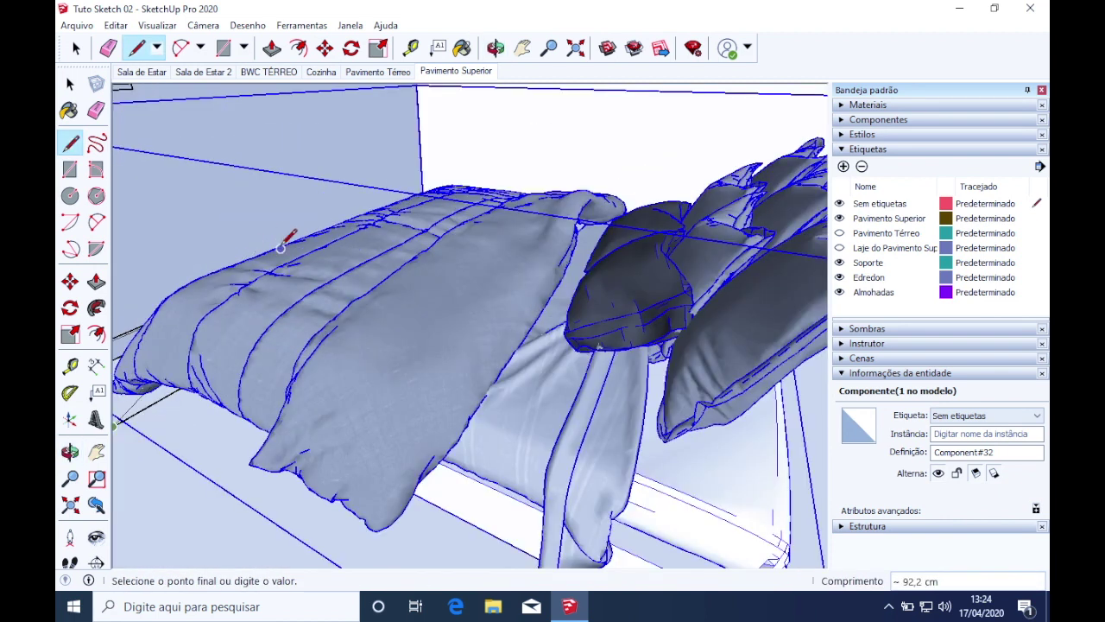
Rescale the bed's length along green to match the 202 cm line, about 0,86
{"action": "key", "text": "s"}
{"action": "left_click", "coordinate": [296, 199]}
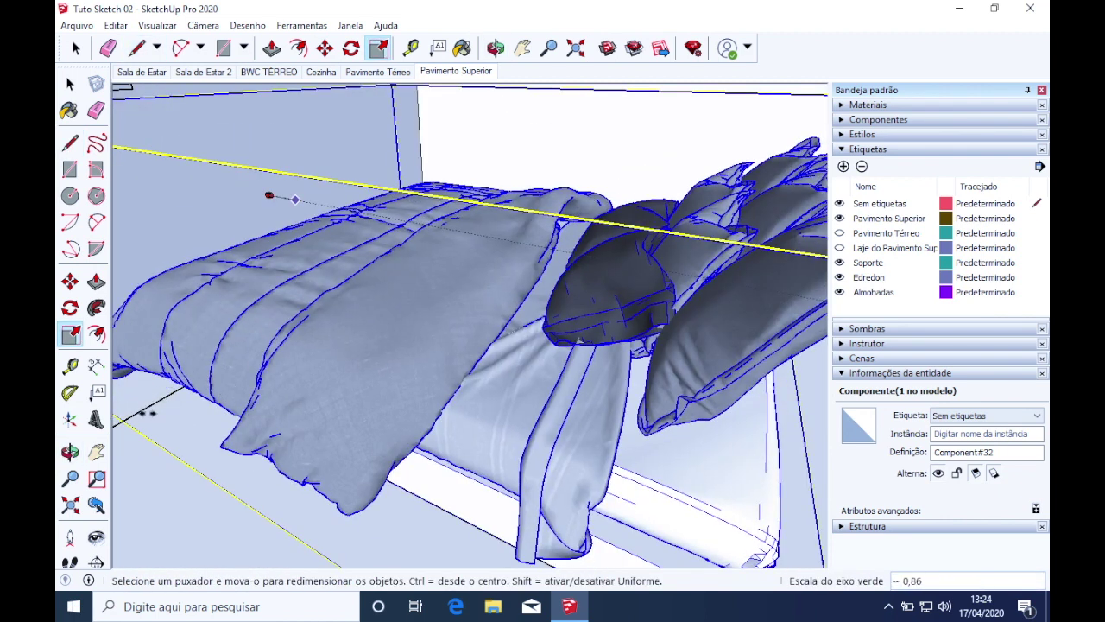
{"action": "left_click", "coordinate": [144, 409]}
{"action": "middle_click_drag", "start_coordinate": [147, 412], "coordinate": [389, 463]}
{"action": "key", "text": "space"}
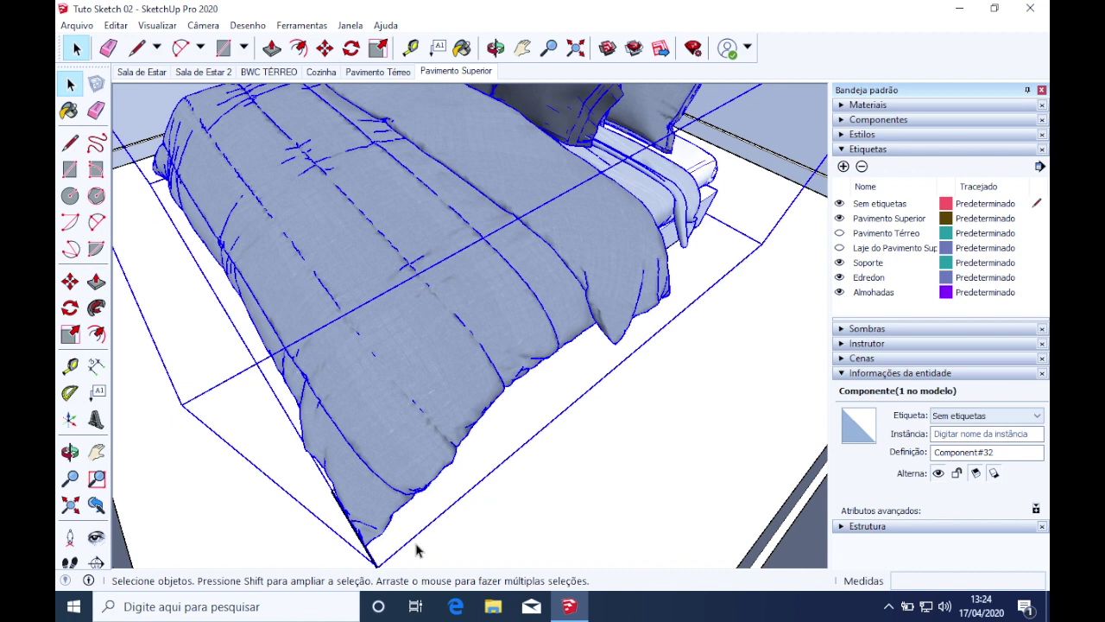
{"action": "left_click", "coordinate": [518, 545]}
{"action": "mouse_move", "coordinate": [518, 545]}
{"action": "middle_mouse_down"}
{"action": "mouse_move", "coordinate": [482, 520]}
{"action": "mouse_move", "coordinate": [338, 543]}
{"action": "middle_mouse_up"}
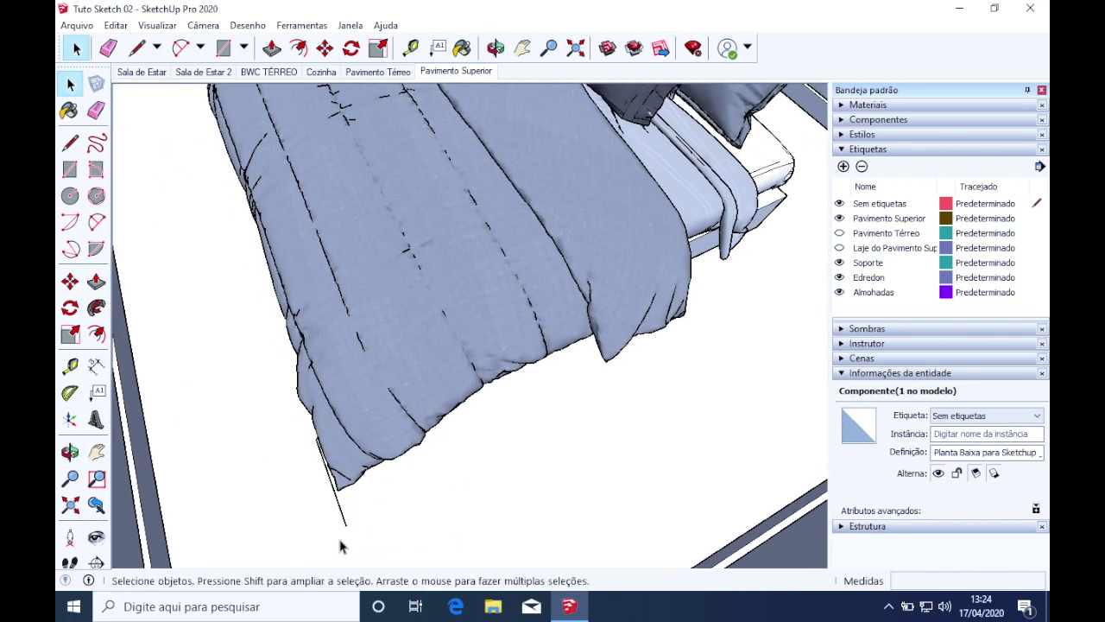
Erase the stray line at the bed's foot and reselect the bed component
{"action": "key", "text": "e"}
{"action": "left_click", "coordinate": [346, 524]}
{"action": "scroll", "coordinate": [349, 523], "scroll_direction": "down", "scroll_amount": 5}
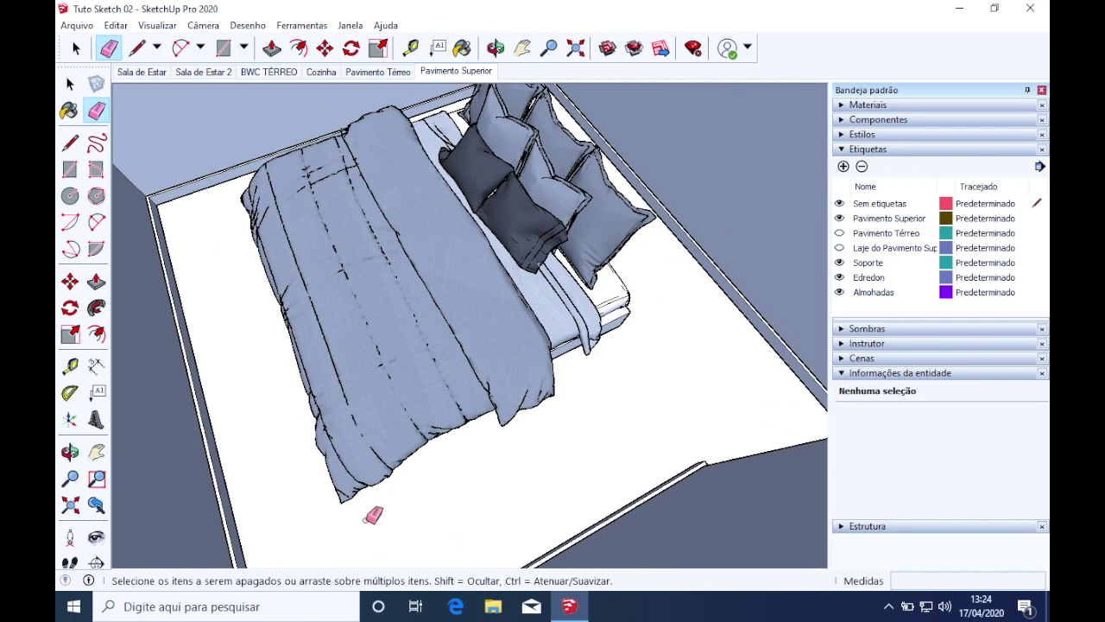
{"action": "middle_click_drag", "start_coordinate": [430, 479], "coordinate": [510, 501]}
{"action": "key", "text": "space"}
{"action": "left_click", "coordinate": [498, 394]}
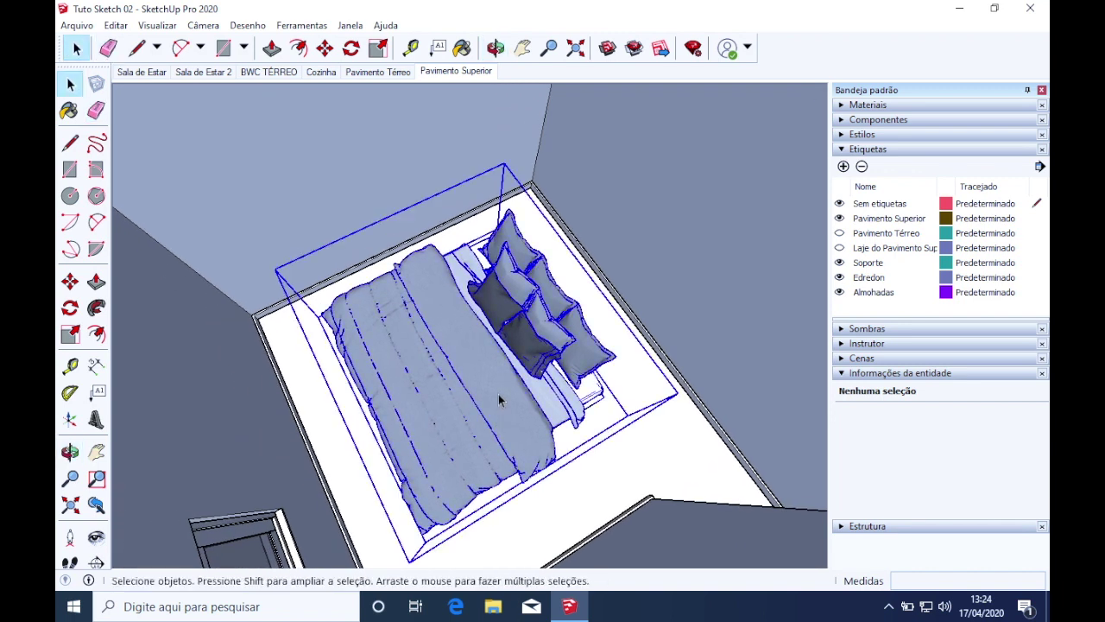
Rotate the bed 90° about a point on the floor
{"action": "left_click", "coordinate": [350, 48]}
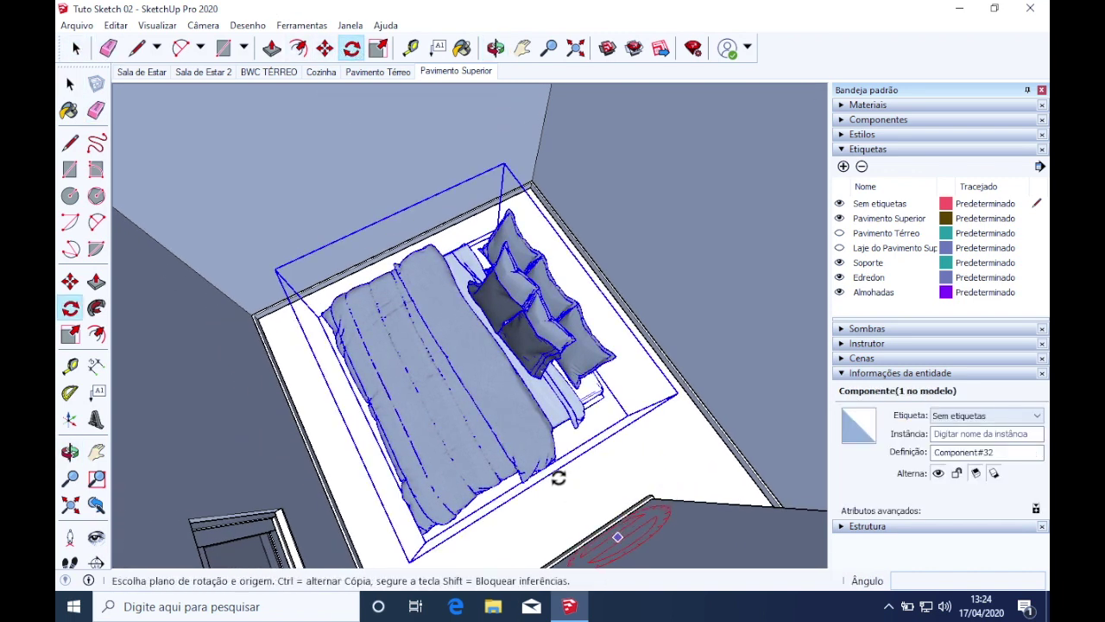
{"action": "left_click", "coordinate": [585, 466]}
{"action": "left_click", "coordinate": [527, 506]}
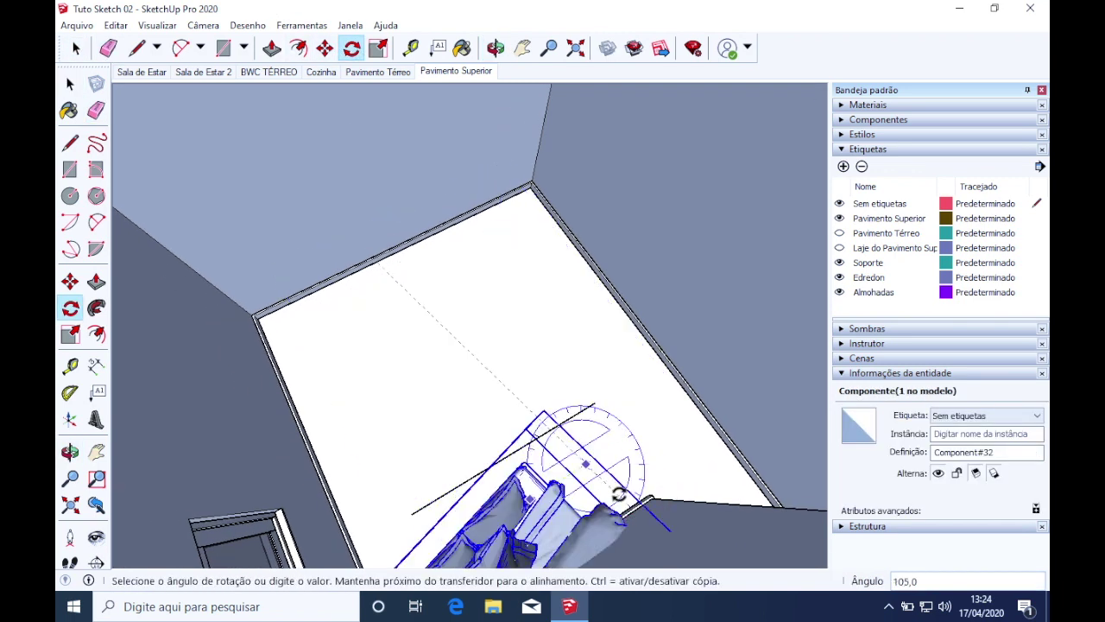
{"action": "left_click", "coordinate": [619, 495]}
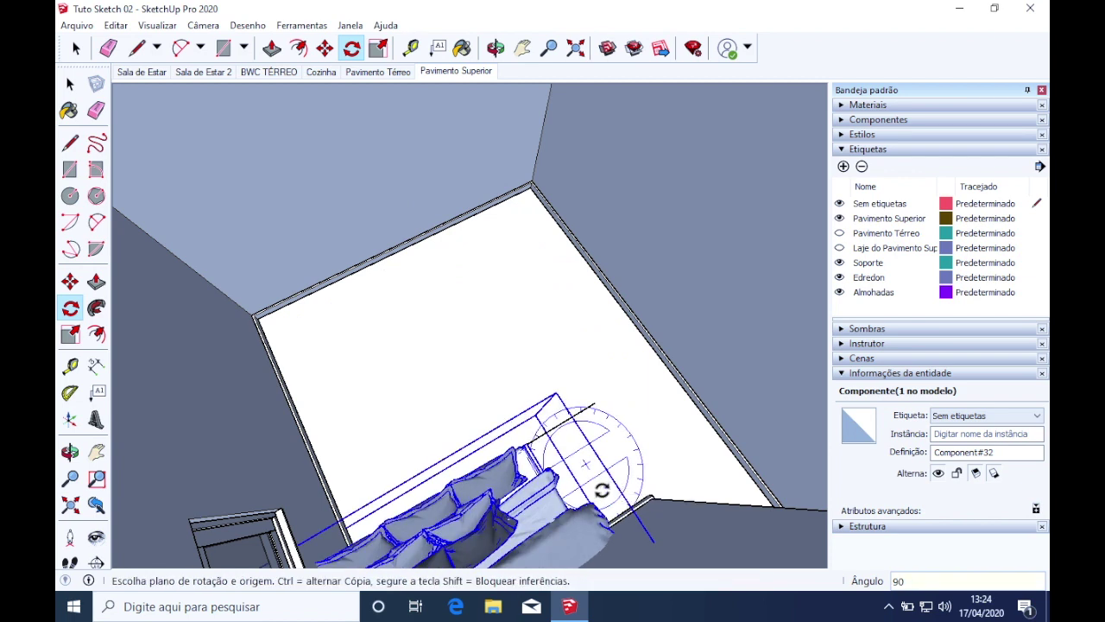
Move the bed from its corner so its head sits against the bedroom wall
{"action": "key", "text": "m"}
{"action": "middle_click_drag", "start_coordinate": [609, 435], "coordinate": [491, 404]}
{"action": "scroll", "coordinate": [343, 437], "scroll_direction": "up", "scroll_amount": 2}
{"action": "middle_click_drag", "start_coordinate": [343, 437], "coordinate": [259, 314]}
{"action": "scroll", "coordinate": [249, 304], "scroll_direction": "up", "scroll_amount": 3}
{"action": "scroll", "coordinate": [253, 301], "scroll_direction": "up", "scroll_amount": 2}
{"action": "left_click", "coordinate": [254, 299]}
{"action": "scroll", "coordinate": [257, 299], "scroll_direction": "down", "scroll_amount": 2}
{"action": "scroll", "coordinate": [258, 299], "scroll_direction": "down", "scroll_amount": 5}
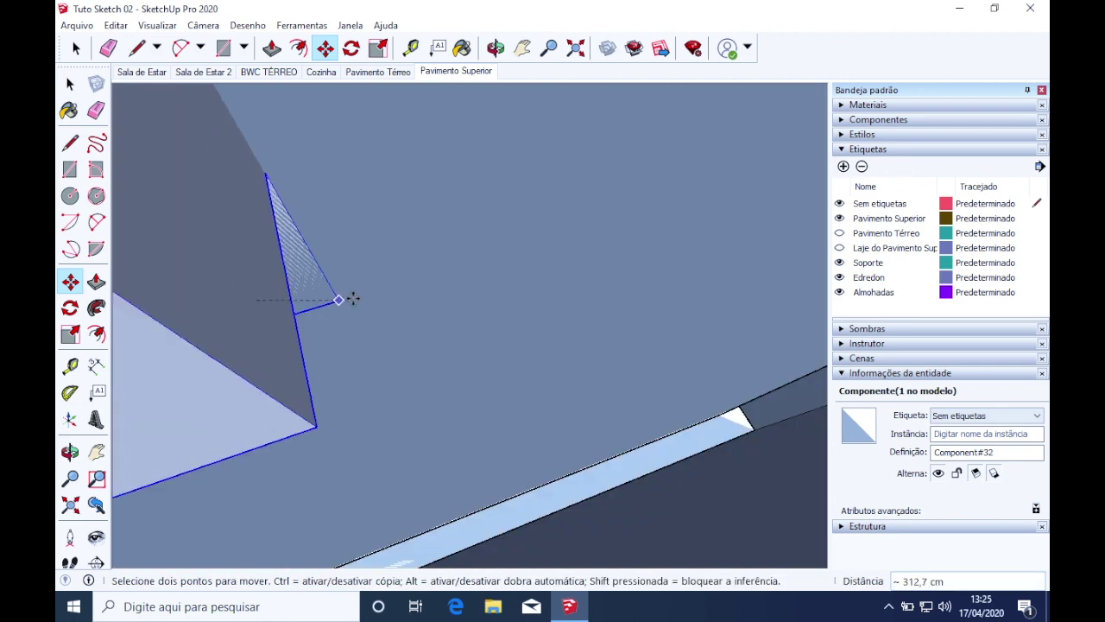
{"action": "middle_click_drag", "start_coordinate": [368, 268], "coordinate": [807, 539]}
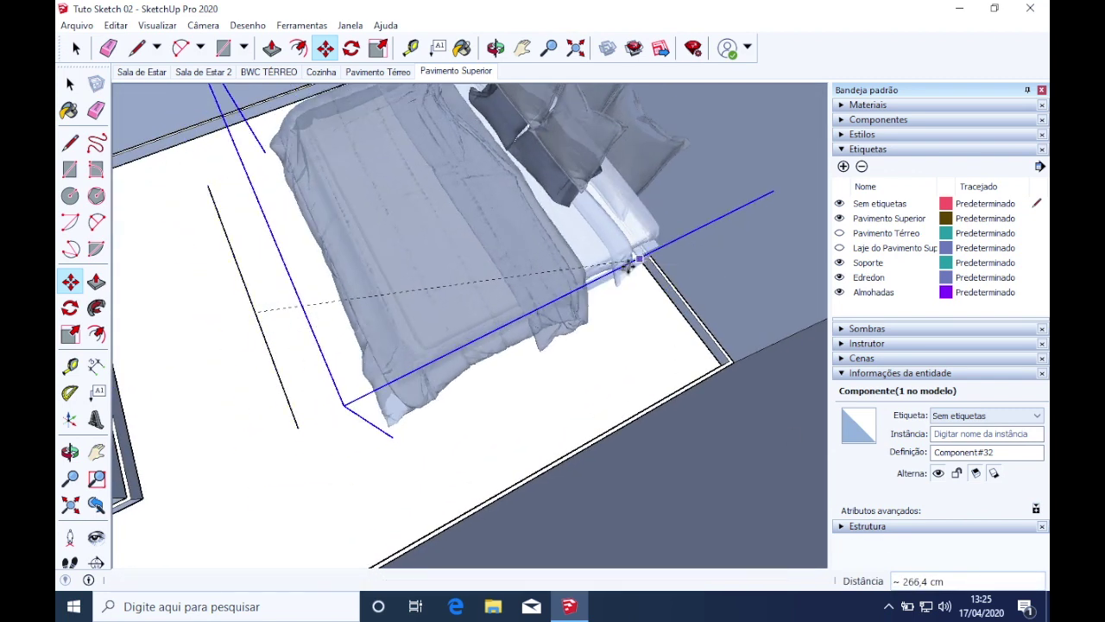
{"action": "left_click", "coordinate": [575, 259]}
Select the 202 cm reference line
{"action": "key", "text": "space"}
{"action": "left_click", "coordinate": [286, 391]}
{"action": "middle_click_drag", "start_coordinate": [286, 391], "coordinate": [466, 367]}
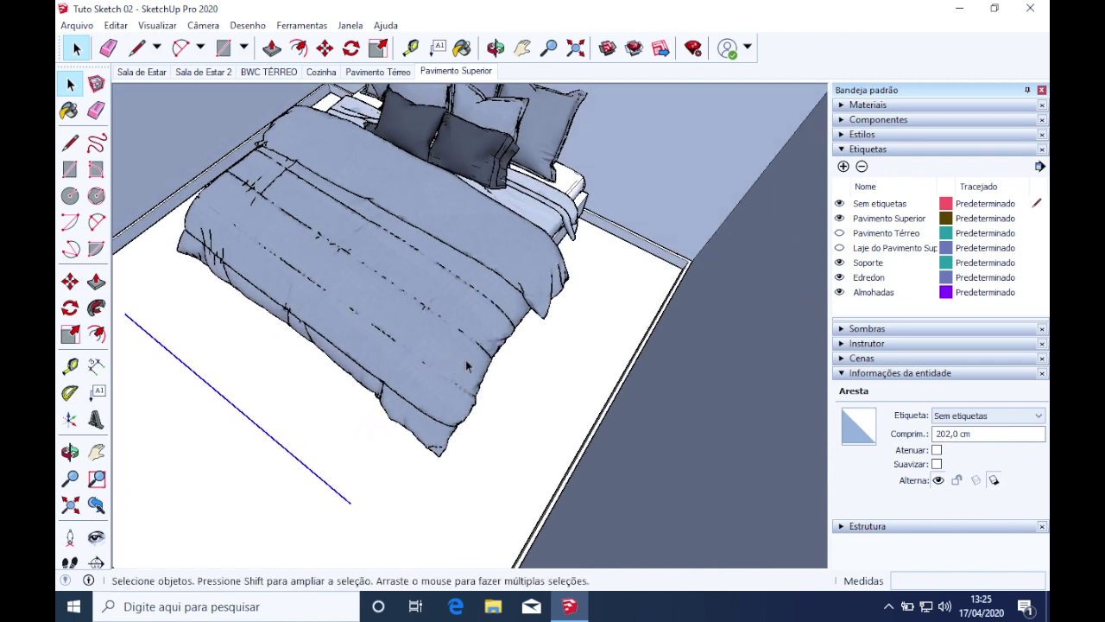
Make the upper-floor slab and Pavimento Térreo tags visible in the Etiquetas panel
{"action": "left_click", "coordinate": [628, 168]}
{"action": "scroll", "coordinate": [568, 278], "scroll_direction": "down", "scroll_amount": 2}
{"action": "middle_click_drag", "start_coordinate": [541, 306], "coordinate": [790, 337]}
{"action": "mouse_move", "coordinate": [503, 291]}
{"action": "middle_mouse_down", "text": "shift"}
{"action": "mouse_move", "coordinate": [505, 361]}
{"action": "mouse_move", "coordinate": [510, 234]}
{"action": "mouse_move", "coordinate": [495, 238]}
{"action": "mouse_move", "coordinate": [515, 234]}
{"action": "mouse_move", "coordinate": [524, 272]}
{"action": "mouse_move", "coordinate": [508, 266]}
{"action": "mouse_move", "coordinate": [512, 276]}
{"action": "middle_mouse_up", "text": "shift"}
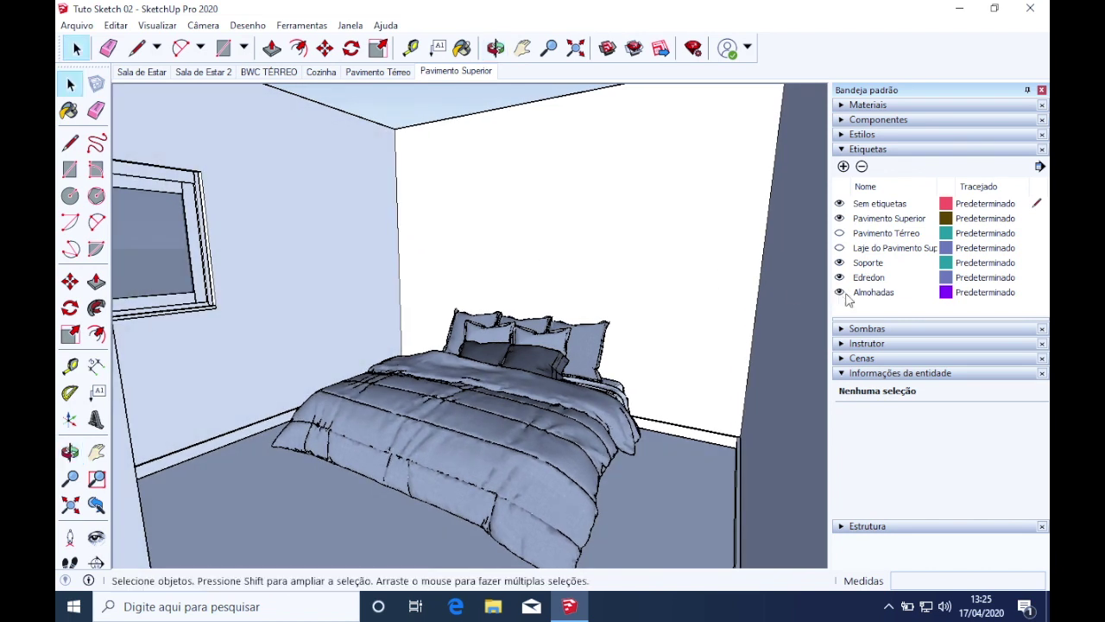
{"action": "left_click", "coordinate": [840, 247]}
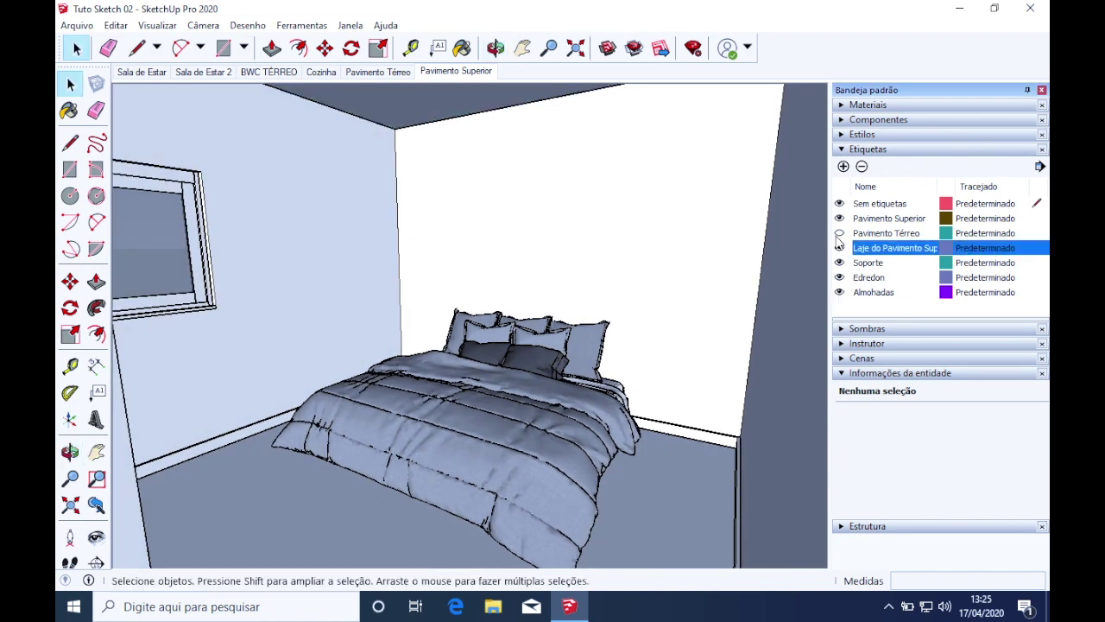
{"action": "left_click", "coordinate": [839, 233]}
Select the bed component in the bedroom
{"action": "mouse_move", "coordinate": [518, 398]}
{"action": "middle_mouse_down"}
{"action": "mouse_move", "coordinate": [505, 371]}
{"action": "mouse_move", "coordinate": [495, 399]}
{"action": "mouse_move", "coordinate": [494, 373]}
{"action": "mouse_move", "coordinate": [503, 388]}
{"action": "middle_mouse_up"}
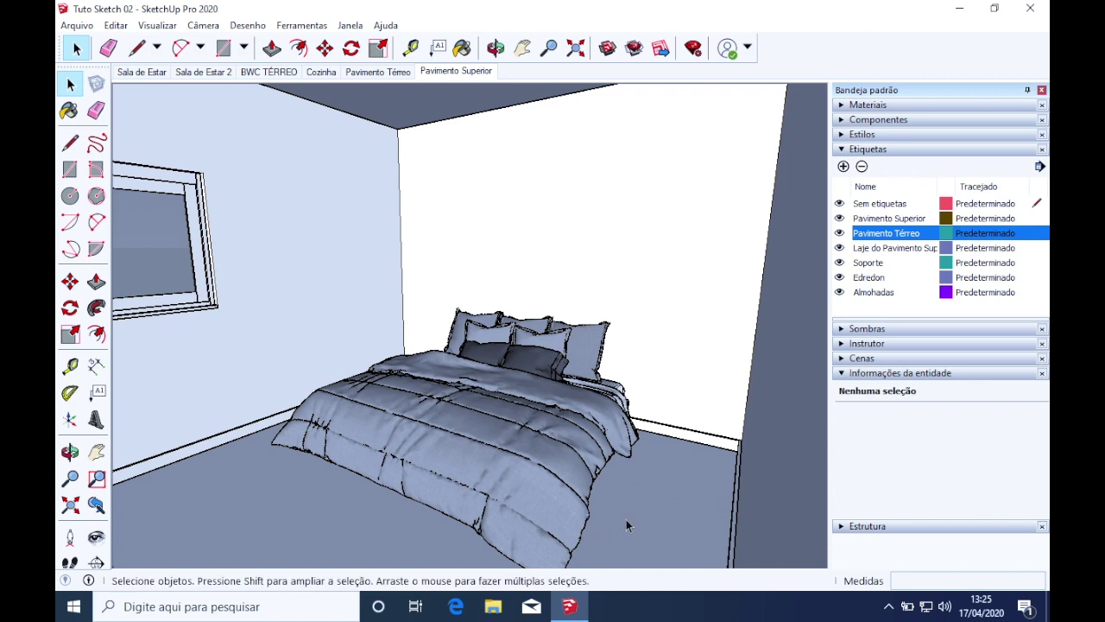
{"action": "left_click", "coordinate": [604, 470]}
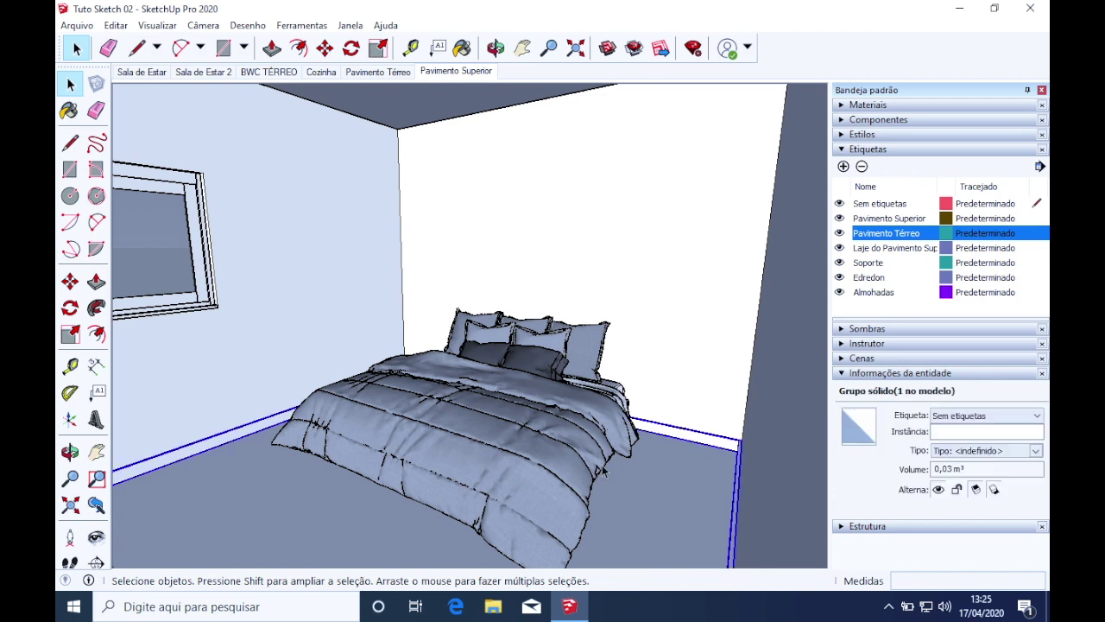
{"action": "left_click", "coordinate": [541, 450]}
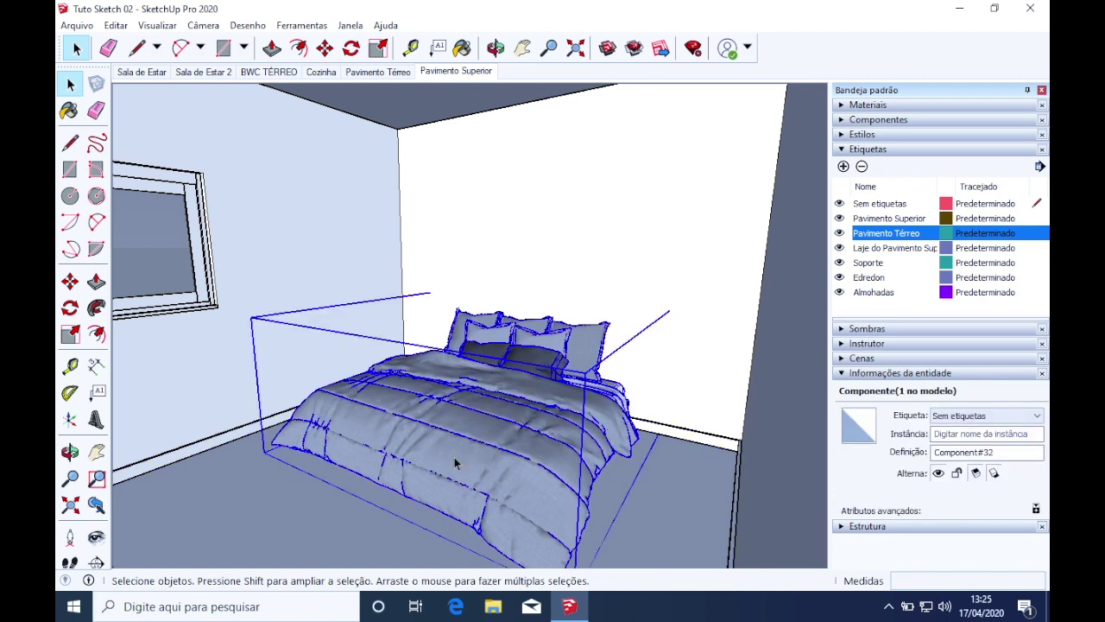